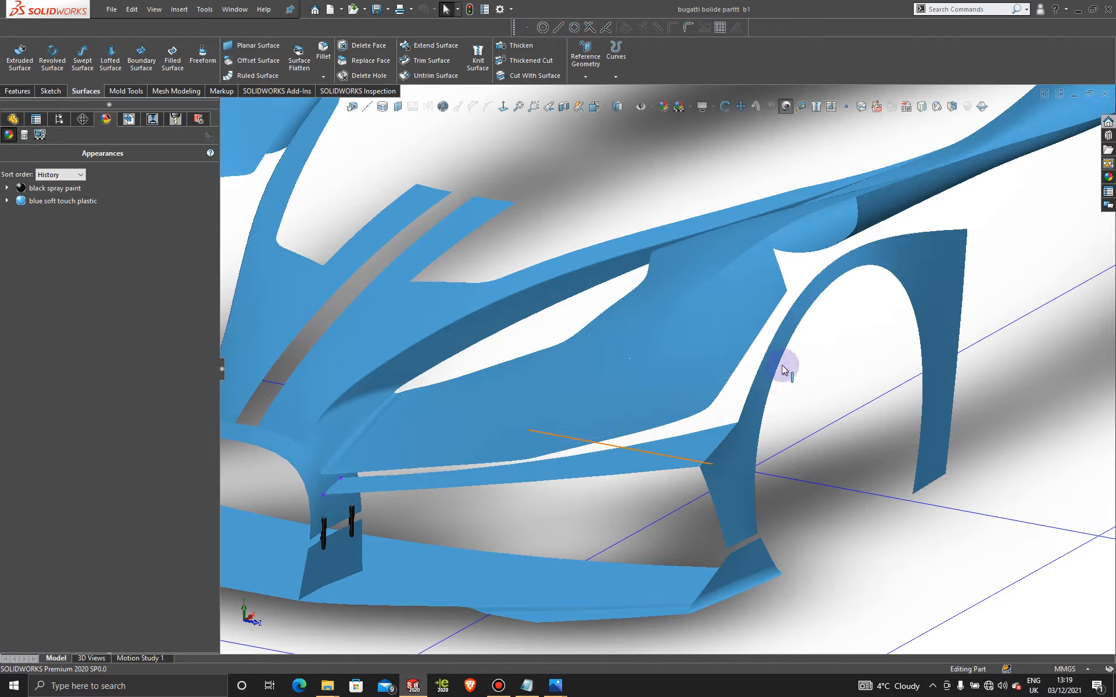
# Step: Examine the car's wheel arch and surrounding bodywork in the reference photo jbjnbkn.PNG, and return to the model
pyautogui.moveTo(557, 689)
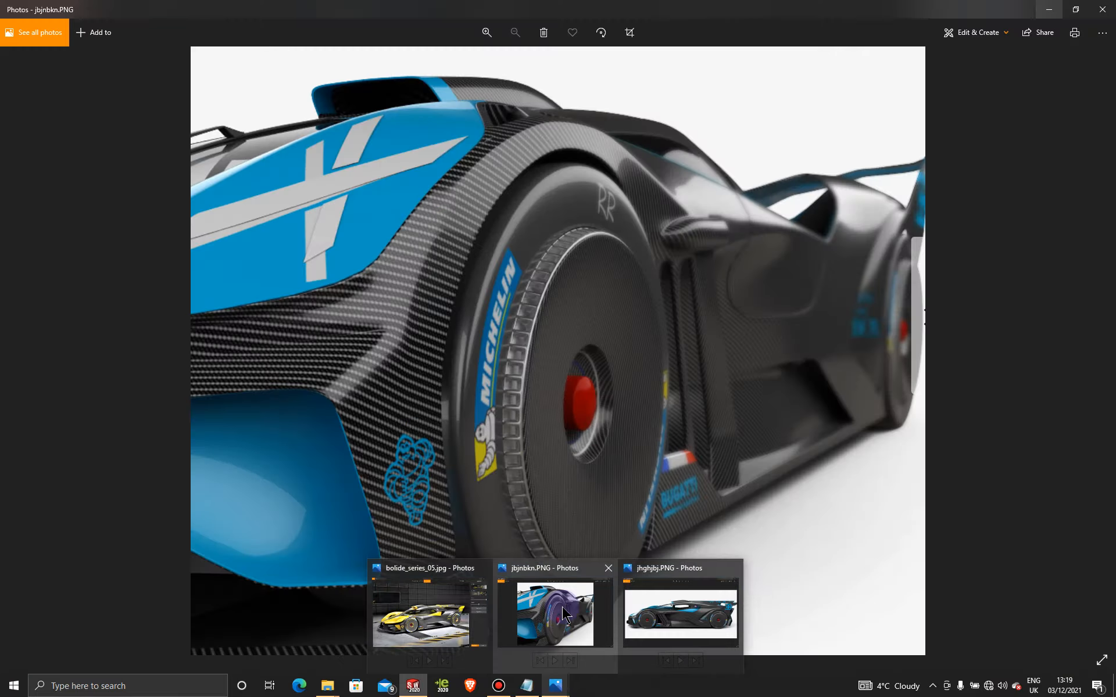
pyautogui.click(562, 607)
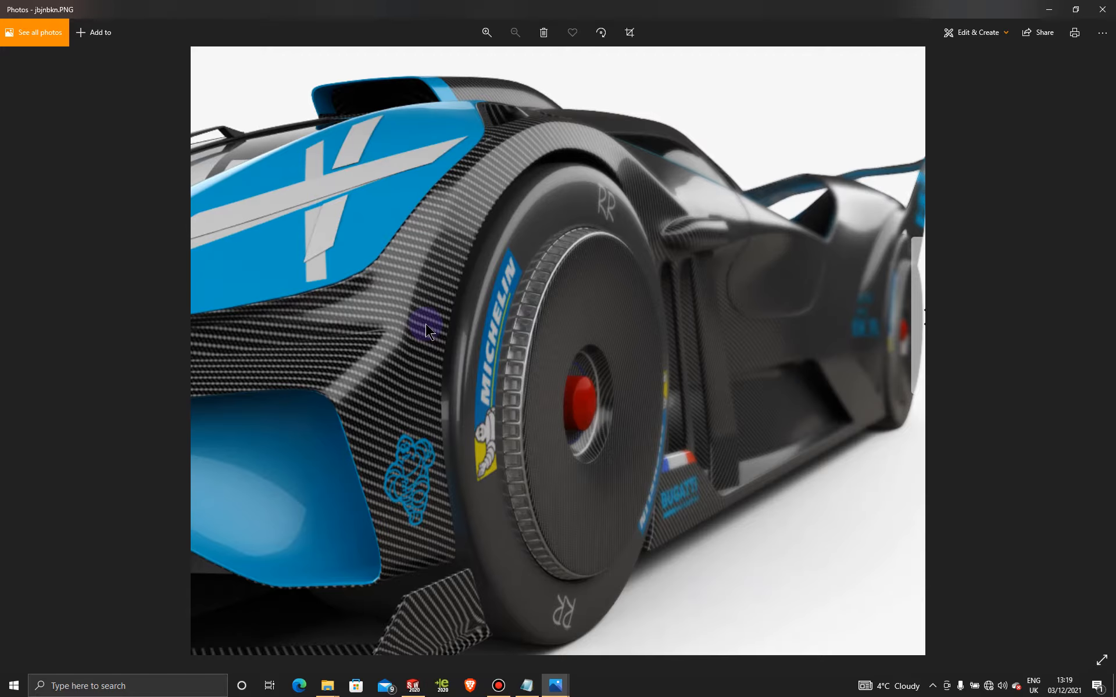
pyautogui.click(1053, 14)
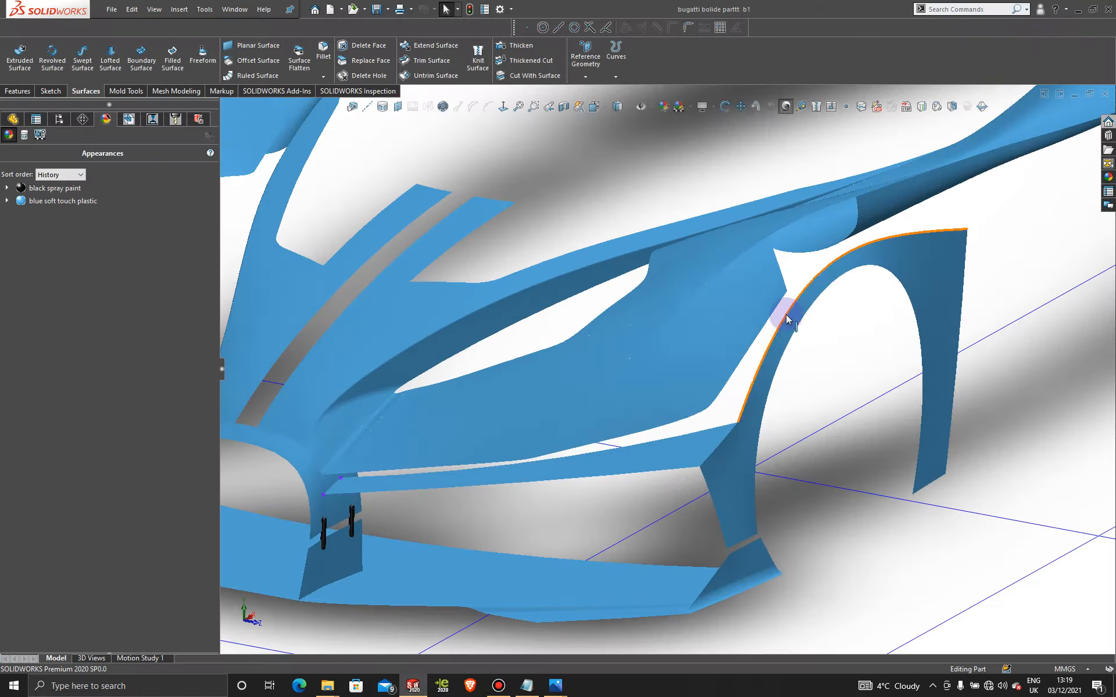
# Step: In a new 3D sketch, draw a two-point spline from the fender panel's outer corner to the wheel arch's outer edge
pyautogui.scroll(-3, 786, 296)
pyautogui.moveTo(775, 314); pyautogui.dragTo(782, 363, button='middle')
pyautogui.moveTo(36, 187); pyautogui.dragTo(500, 308)
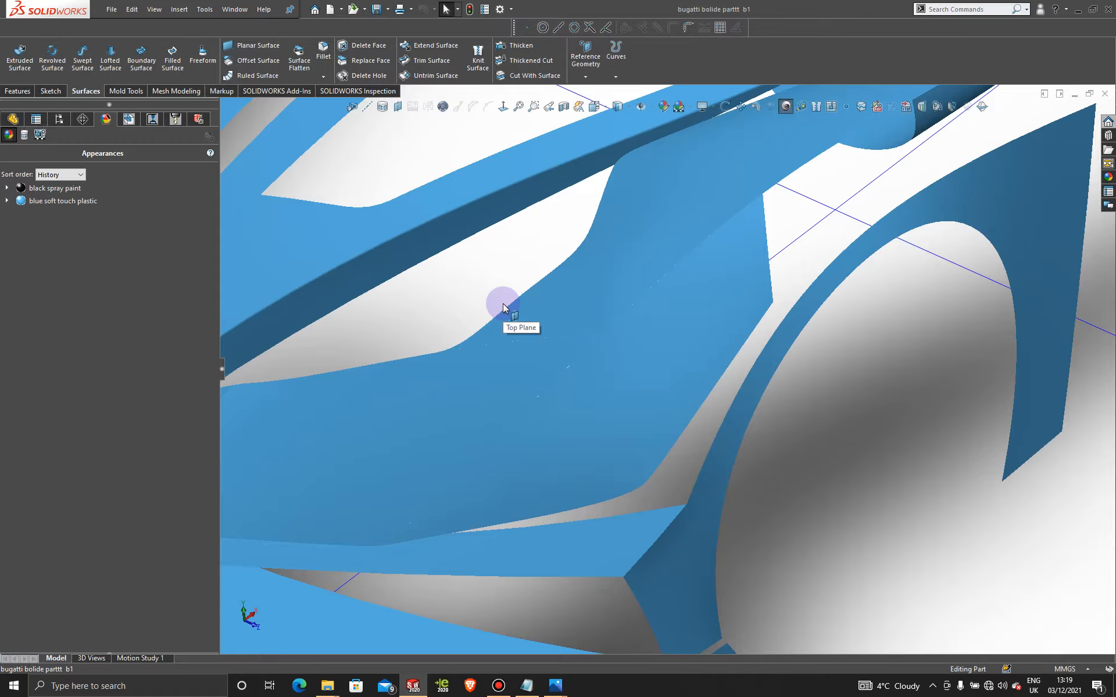
pyautogui.press('space')
pyautogui.moveTo(503, 308); pyautogui.dragTo(528, 370)
pyautogui.click(530, 366)
pyautogui.scroll(-10, 755, 471)
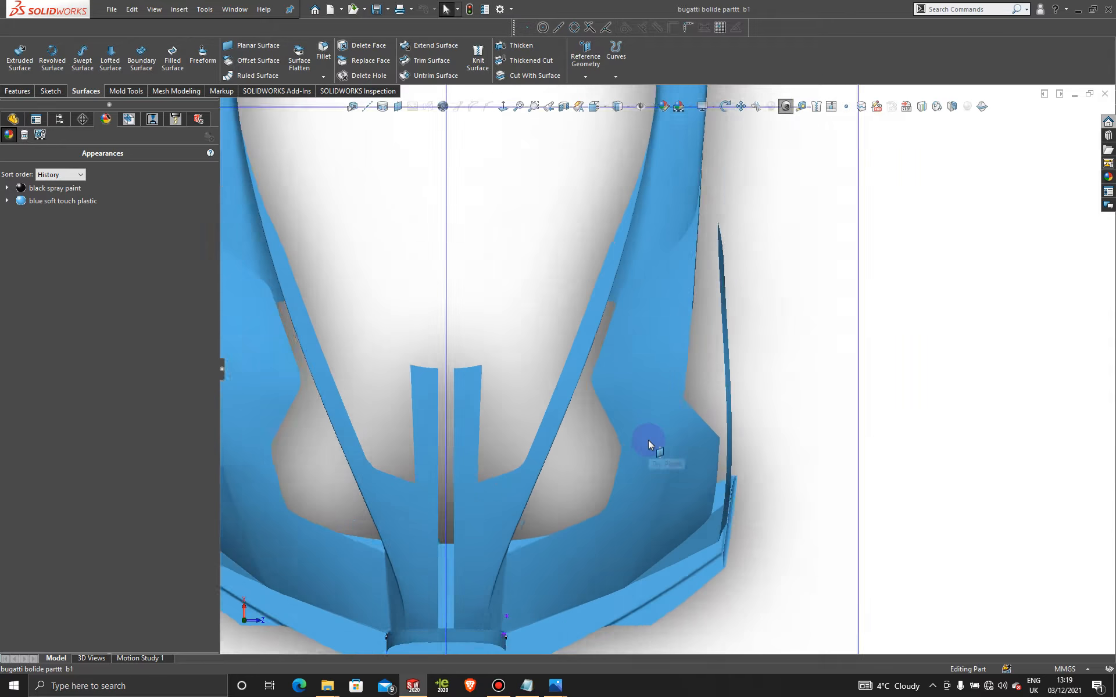
pyautogui.scroll(-2, 761, 421)
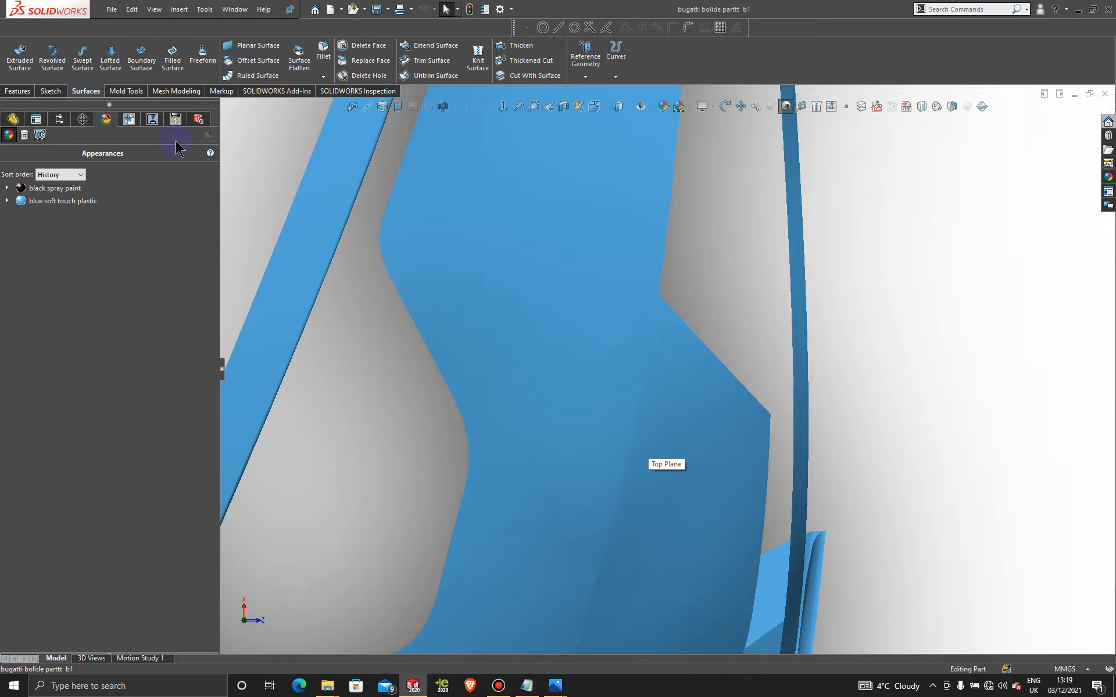
pyautogui.click(51, 91)
pyautogui.click(20, 77)
pyautogui.click(39, 110)
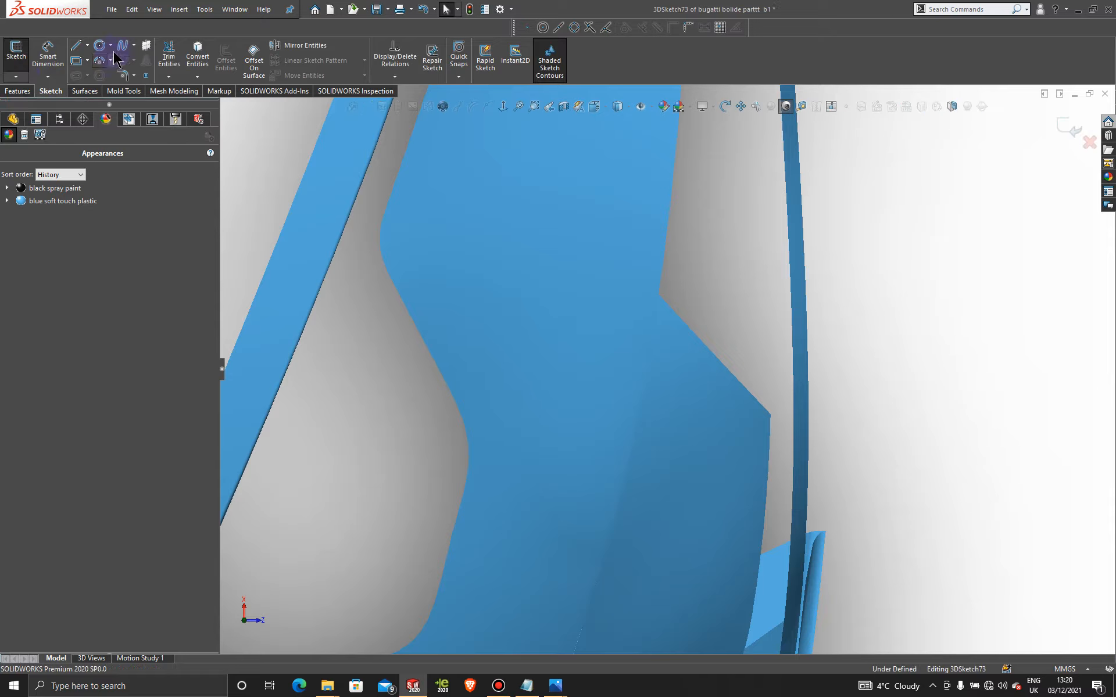
pyautogui.scroll(-2, 768, 416)
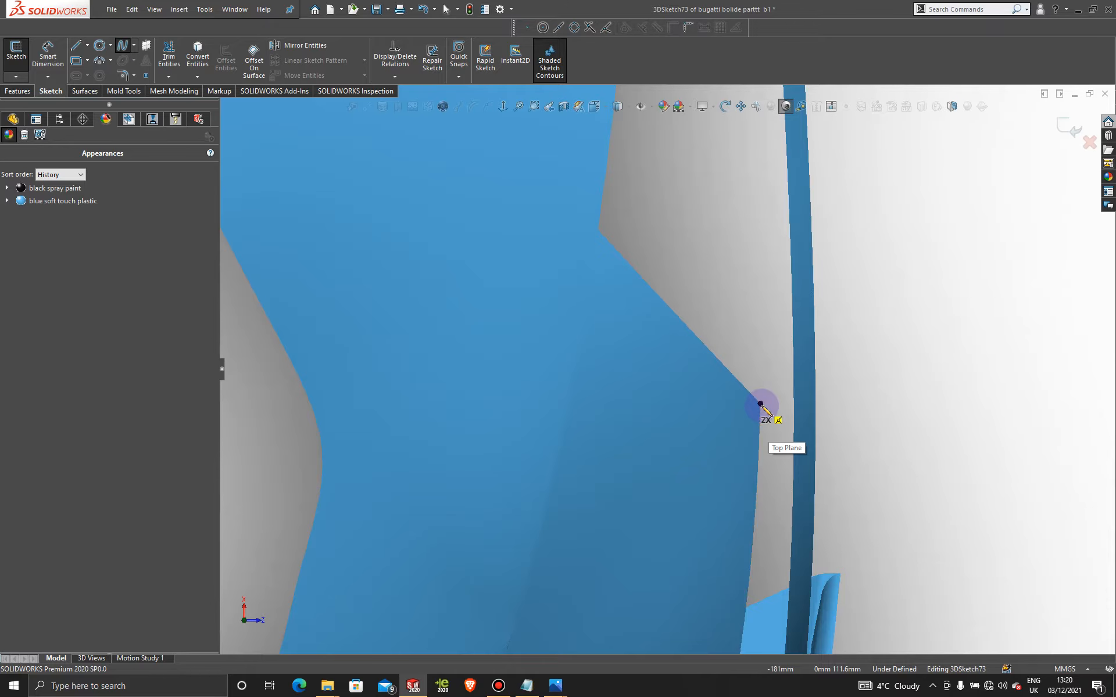
pyautogui.click(794, 406)
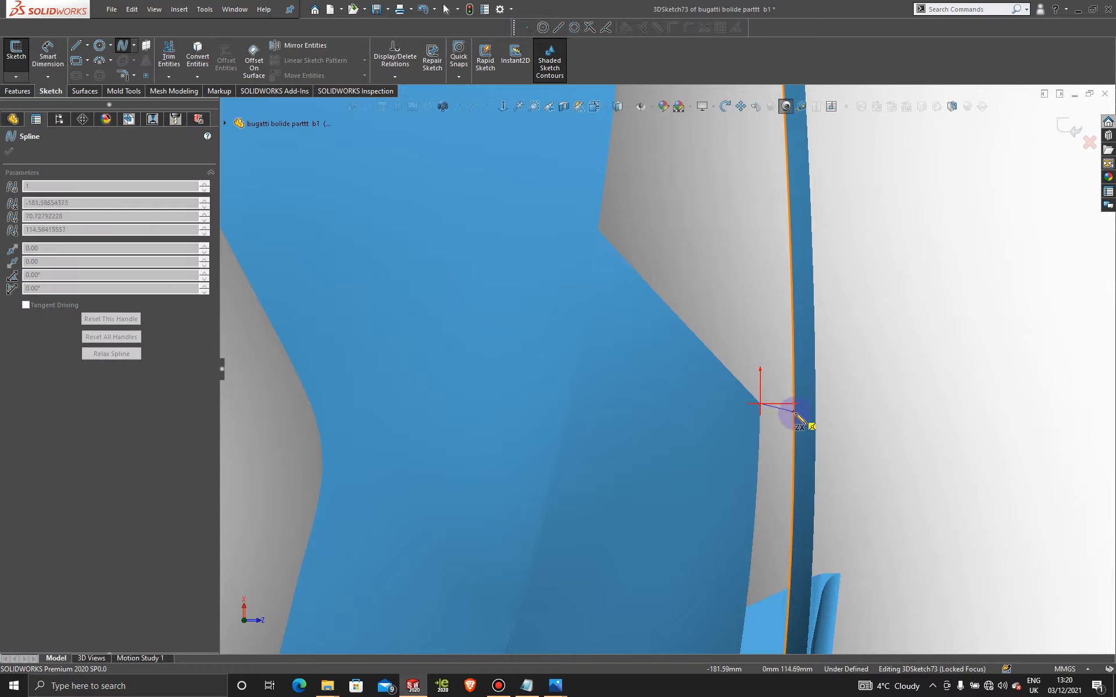
pyautogui.click(793, 404)
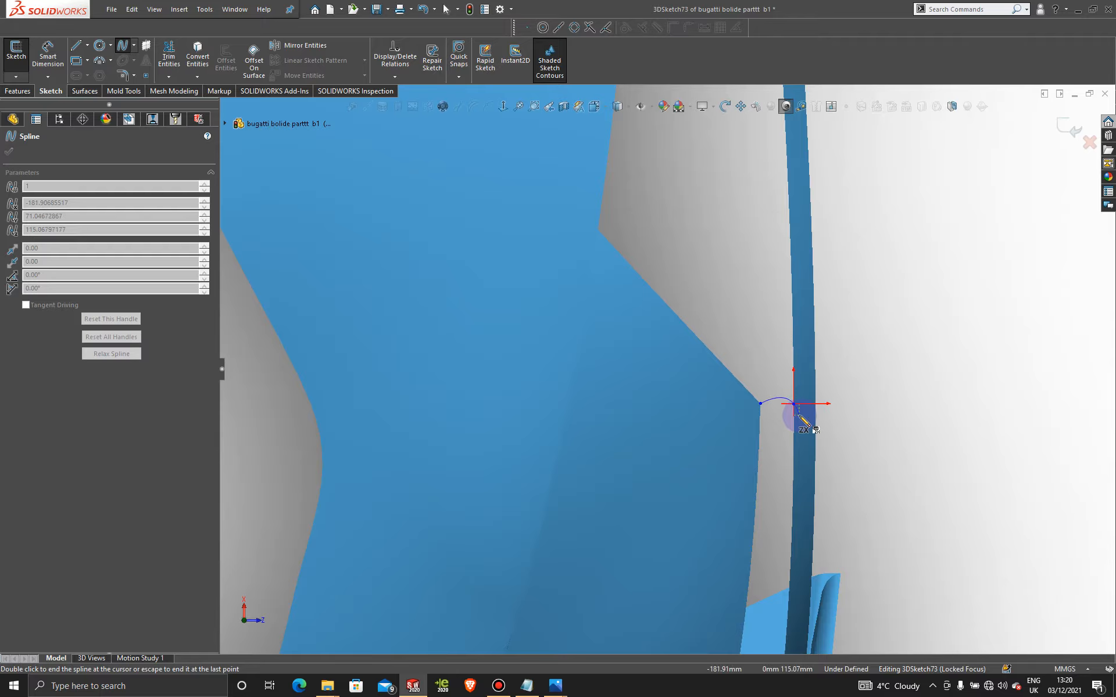
pyautogui.press('Escape')
# Step: Examine in the Left view how the spline bridges the gap between the fender corner and the wheel arch
pyautogui.moveTo(751, 451); pyautogui.dragTo(711, 237, button='middle')
pyautogui.press('space')
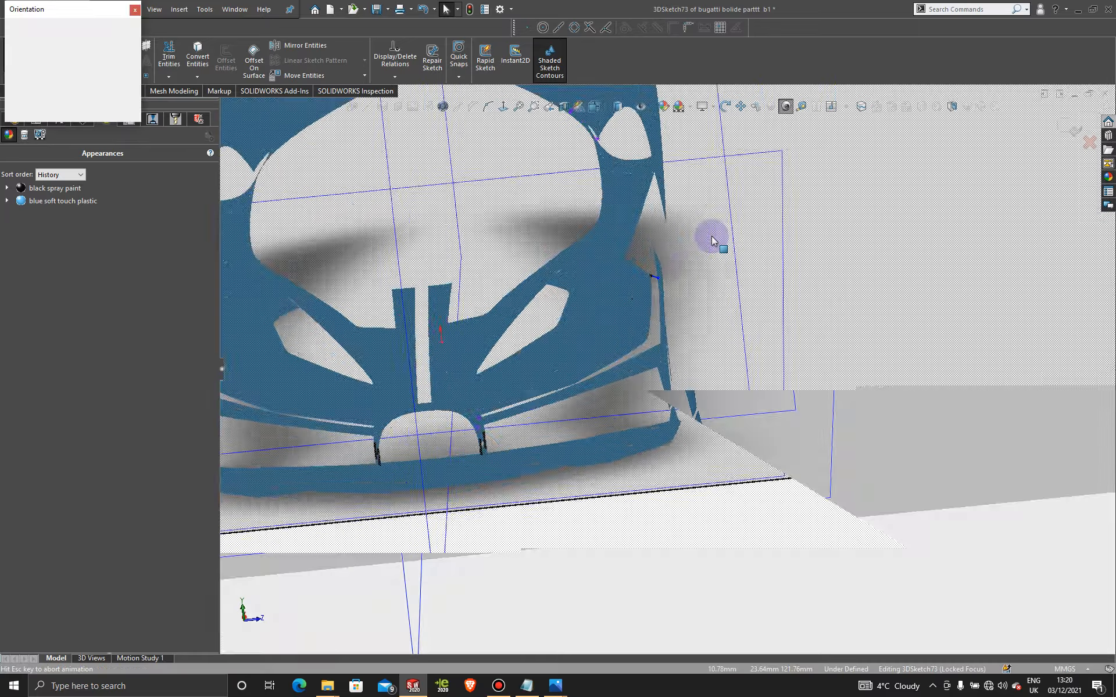
pyautogui.click(562, 492)
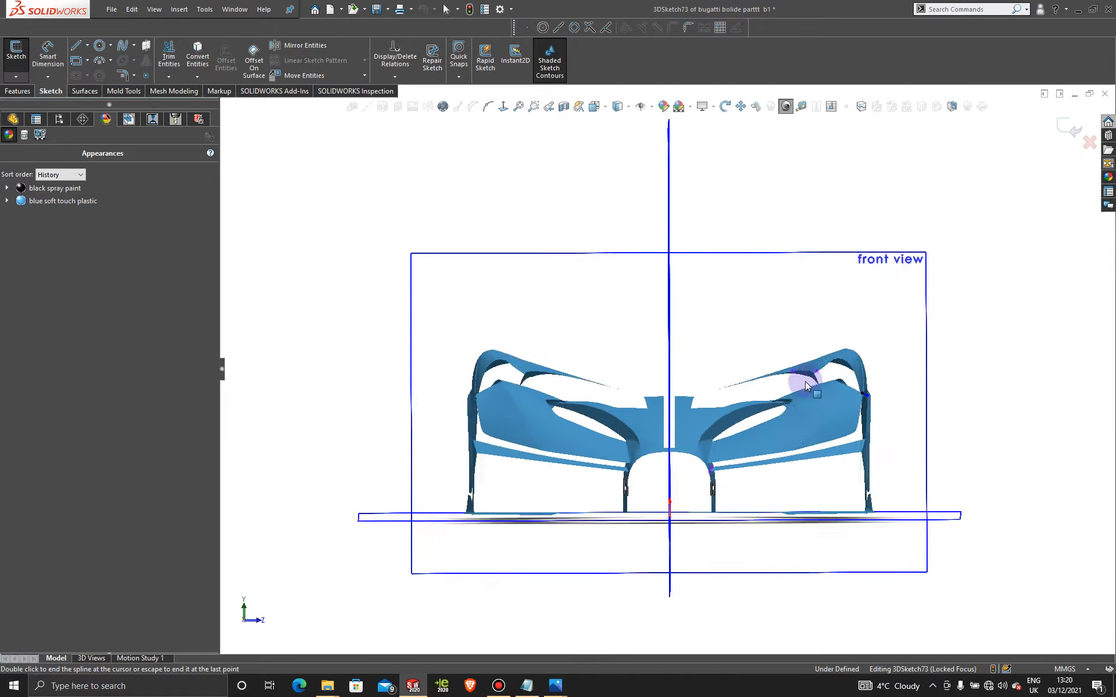
pyautogui.scroll(-5, 719, 357)
pyautogui.scroll(-3, 720, 354)
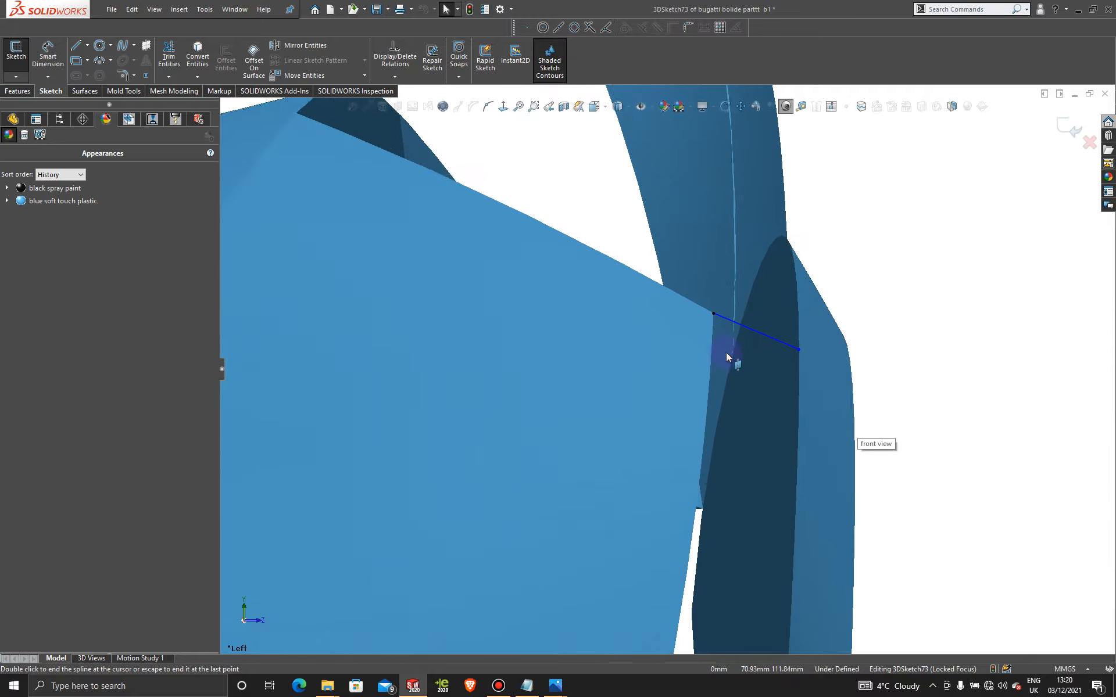
pyautogui.scroll(-2, 758, 393)
pyautogui.scroll(2, 726, 407)
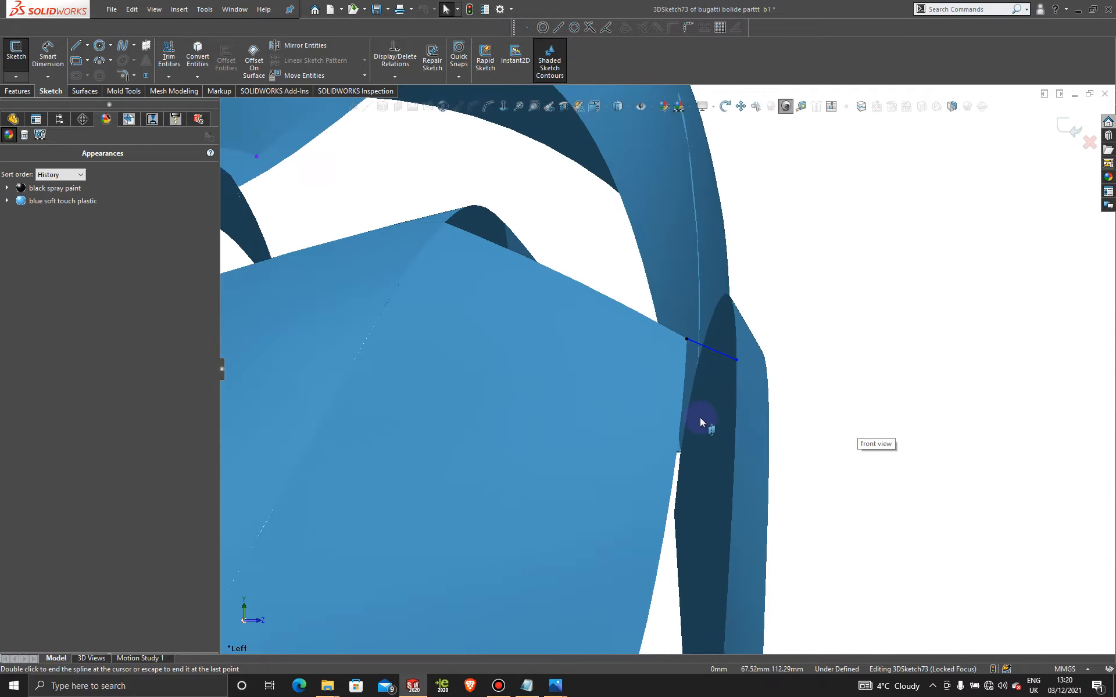
pyautogui.scroll(-2, 702, 377)
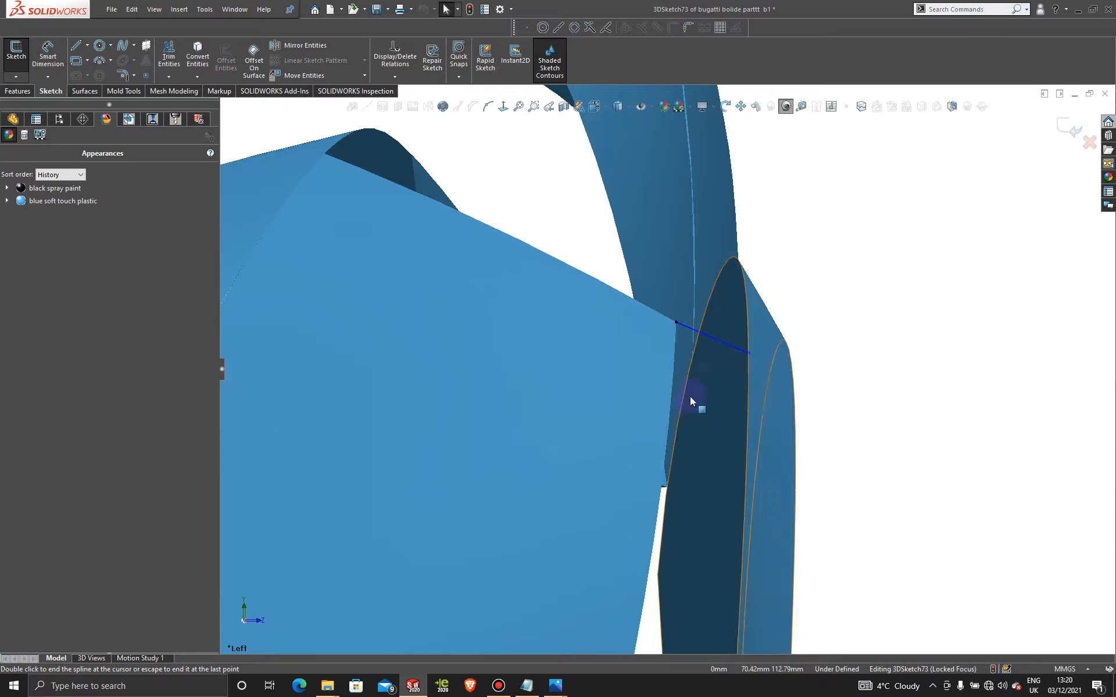
# Step: Check the spline's position against the wheel arch edge in the Front view and from an angled view
pyautogui.moveTo(689, 396); pyautogui.dragTo(554, 433, button='middle')
pyautogui.press('space')
pyautogui.click(574, 473)
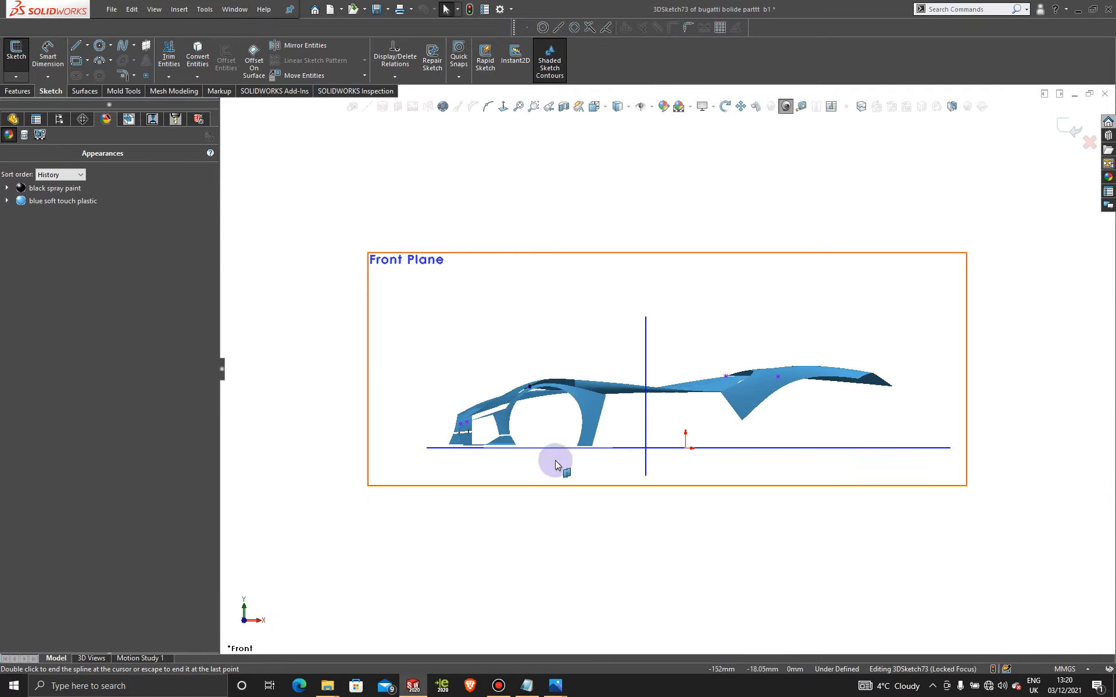
pyautogui.scroll(-10, 511, 407)
pyautogui.scroll(-2, 576, 325)
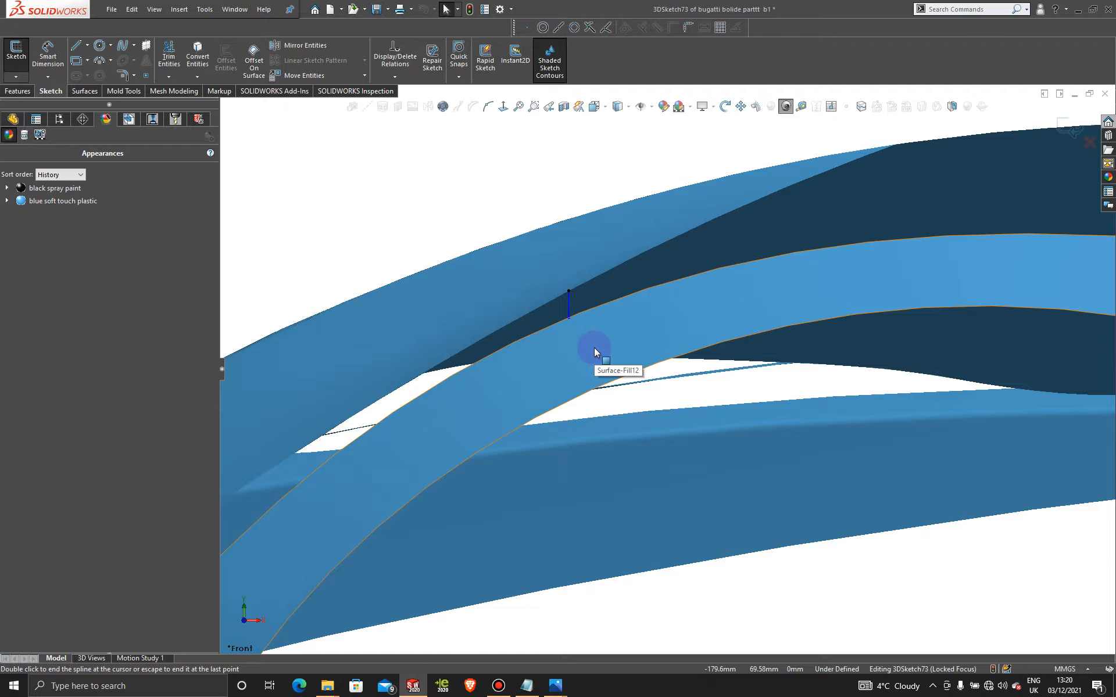
pyautogui.scroll(2, 595, 347)
pyautogui.moveTo(595, 348); pyautogui.dragTo(490, 455, button='middle')
pyautogui.scroll(3, 630, 521)
pyautogui.scroll(-3, 466, 437)
pyautogui.scroll(3, 466, 437)
pyautogui.moveTo(572, 480)
pyautogui.mouseDown(button='middle')
pyautogui.moveTo(556, 459)
pyautogui.moveTo(604, 481)
pyautogui.moveTo(598, 465)
pyautogui.mouseUp(button='middle')
pyautogui.scroll(-4, 626, 397)
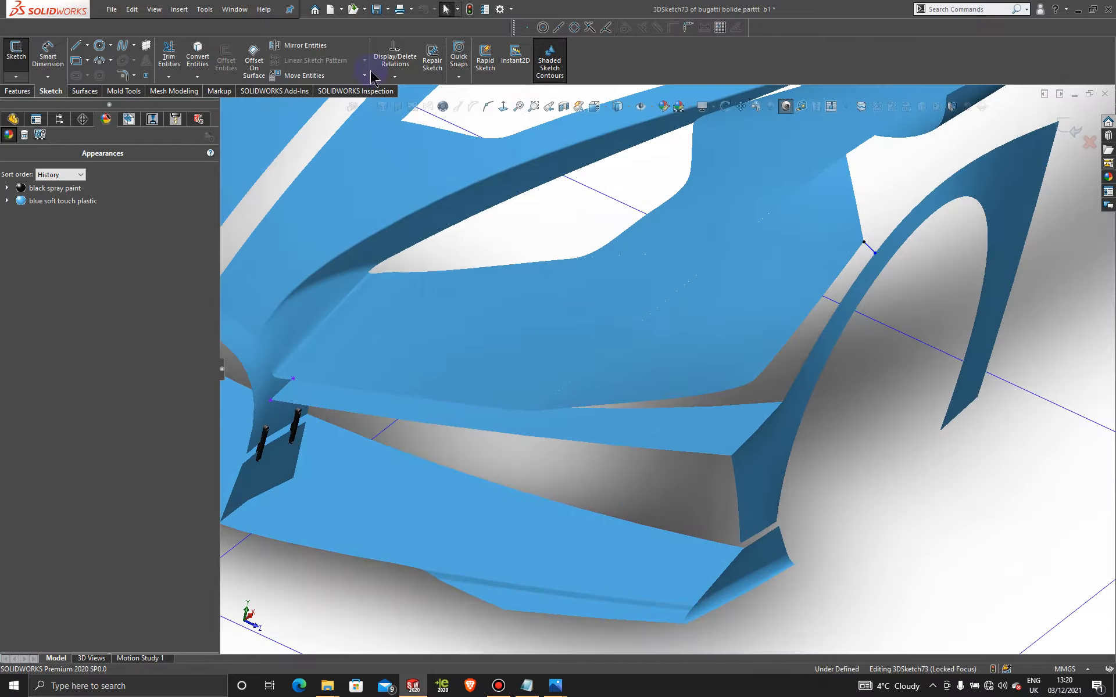
# Step: Finish the 3D sketch and knit the outer fender fill surface to the adjoining trimmed surface
pyautogui.click(89, 93)
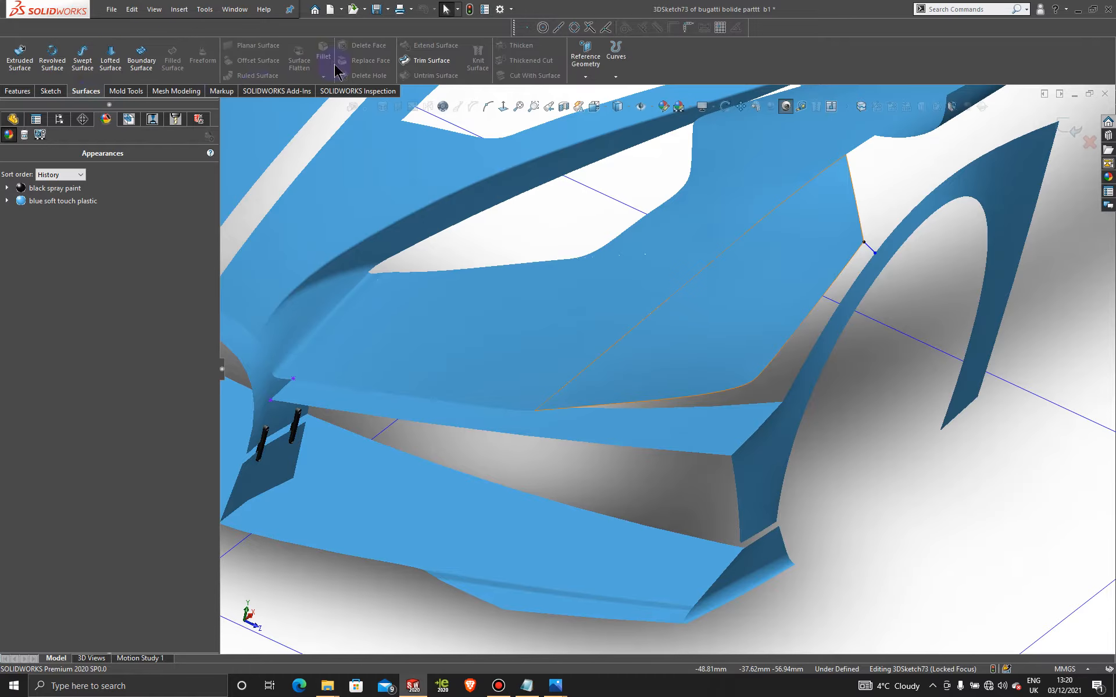
pyautogui.click(1062, 127)
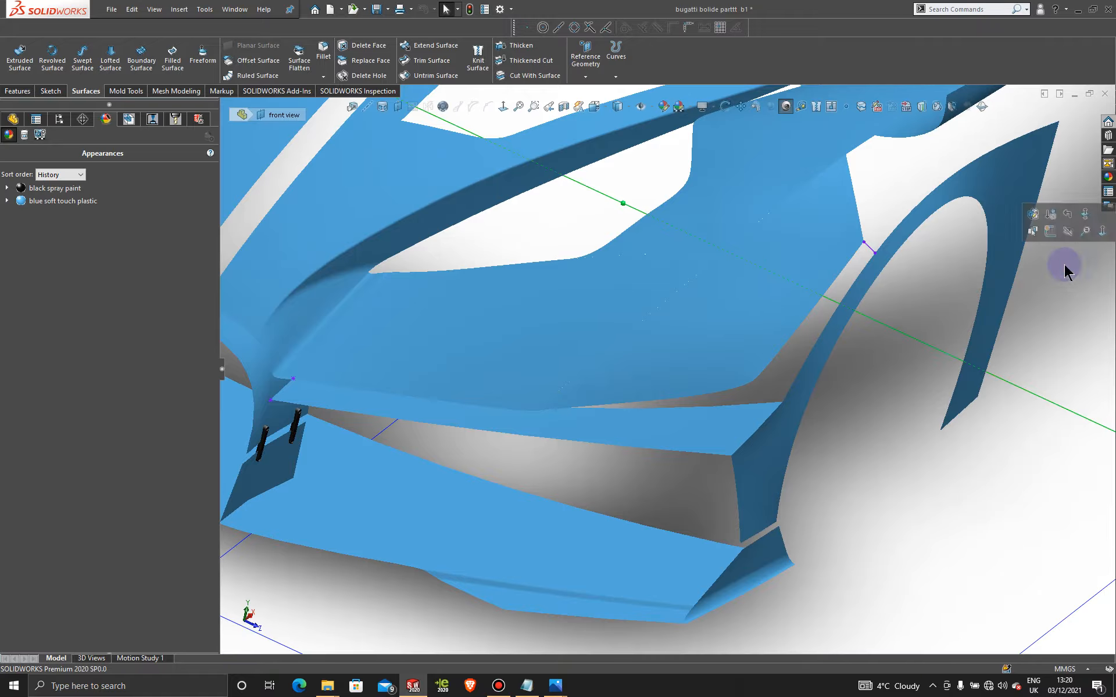
pyautogui.click(478, 59)
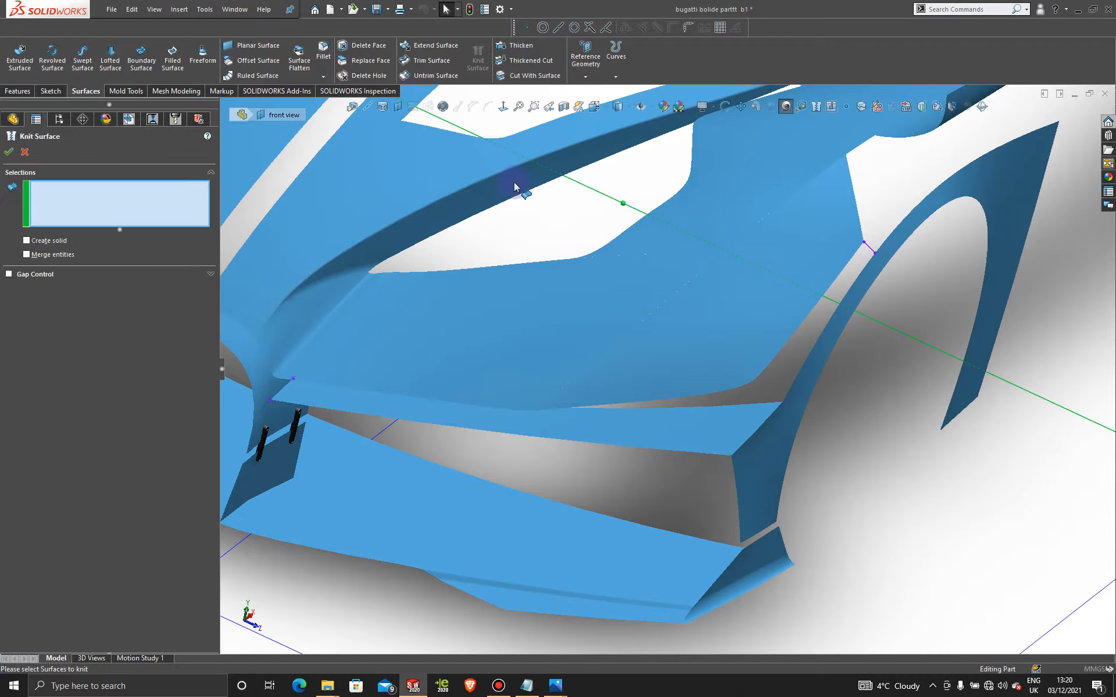
pyautogui.click(608, 388)
pyautogui.click(511, 385)
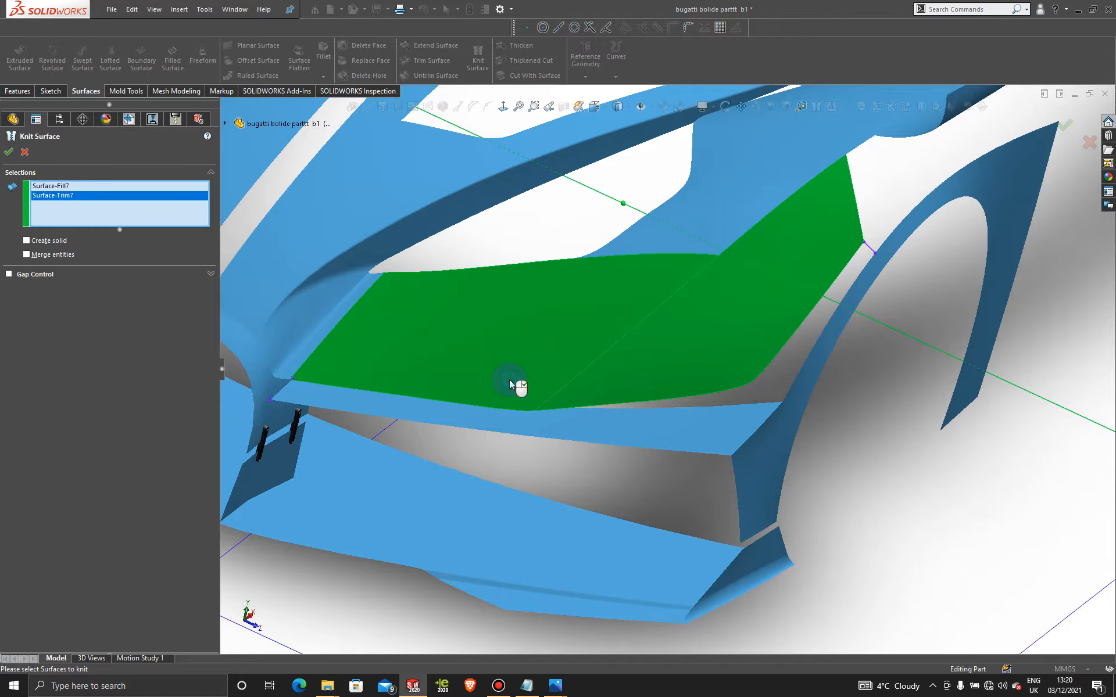
pyautogui.click(9, 153)
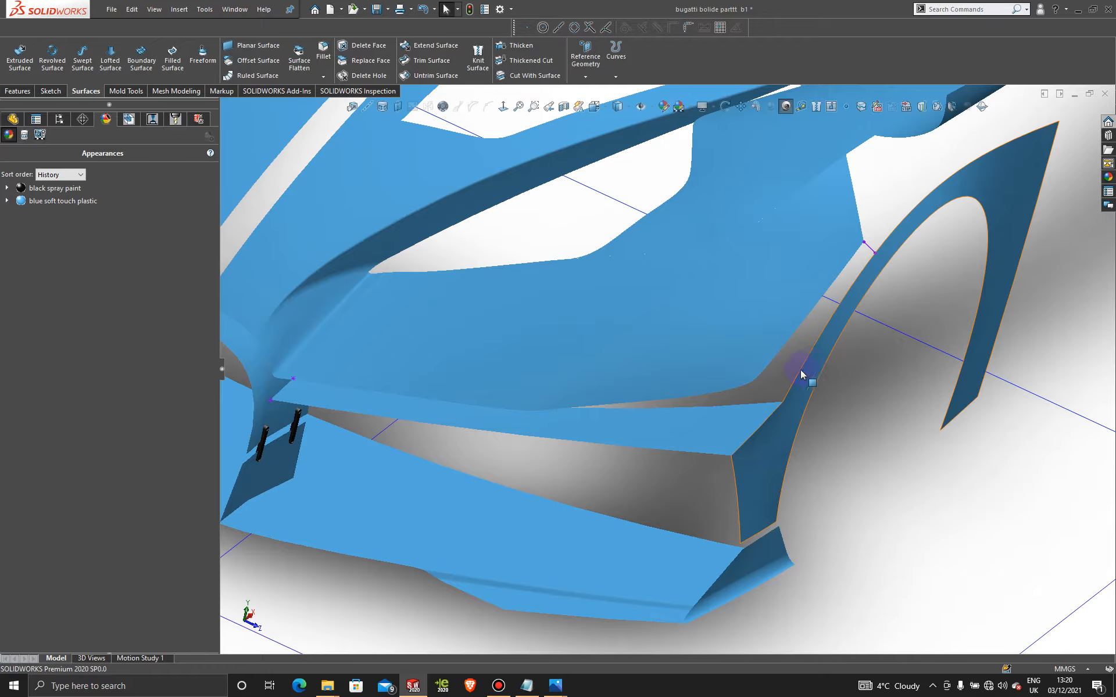
# Step: Start a Boundary Surface with the wheel arch's outer edge and the lower strip's upper edge as the first Direction 1 open group
pyautogui.moveTo(627, 398)
pyautogui.mouseDown(button='middle')
pyautogui.moveTo(623, 418)
pyautogui.moveTo(621, 377)
pyautogui.mouseUp(button='middle')
pyautogui.scroll(-2, 625, 372)
pyautogui.scroll(2, 927, 394)
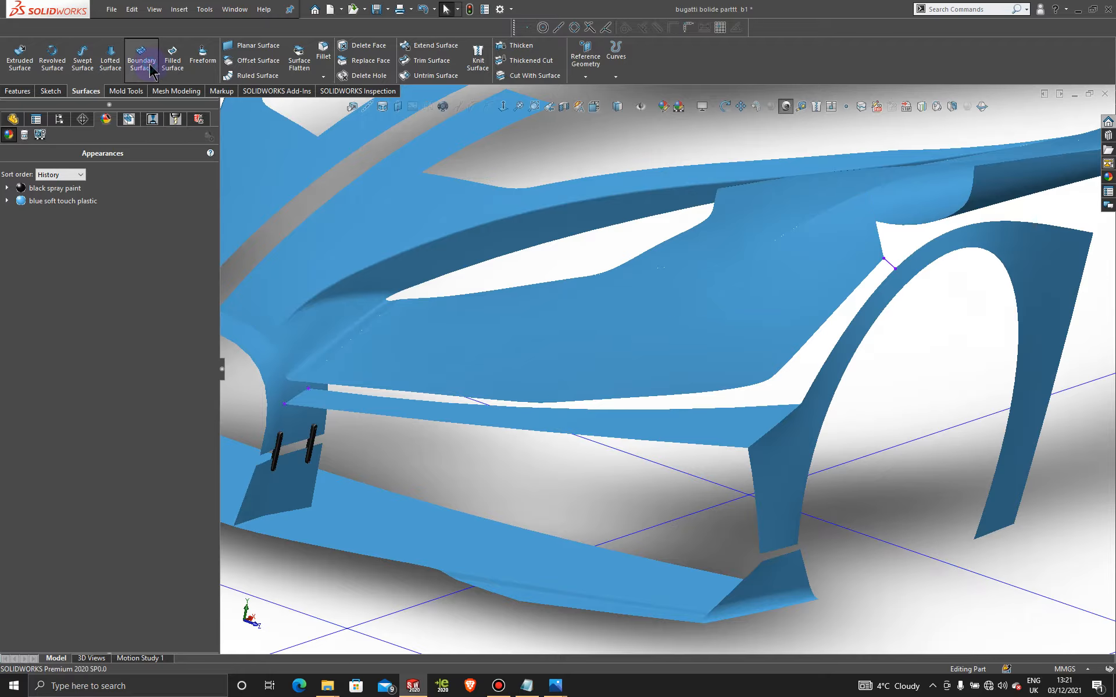
pyautogui.rightClick(902, 333)
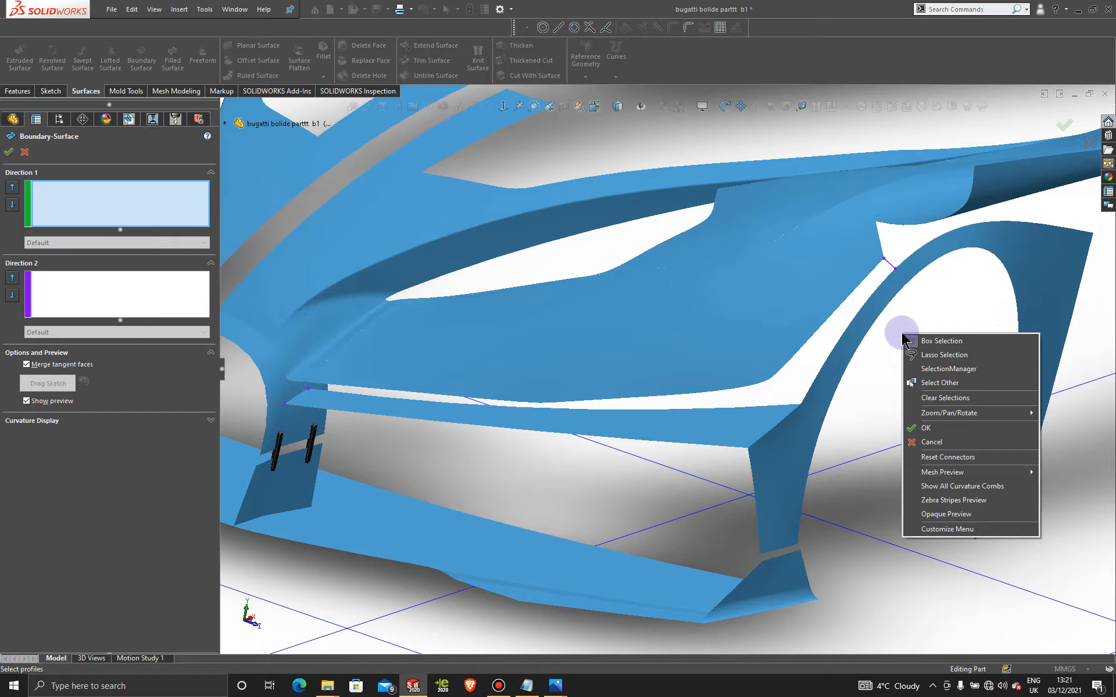
pyautogui.click(942, 370)
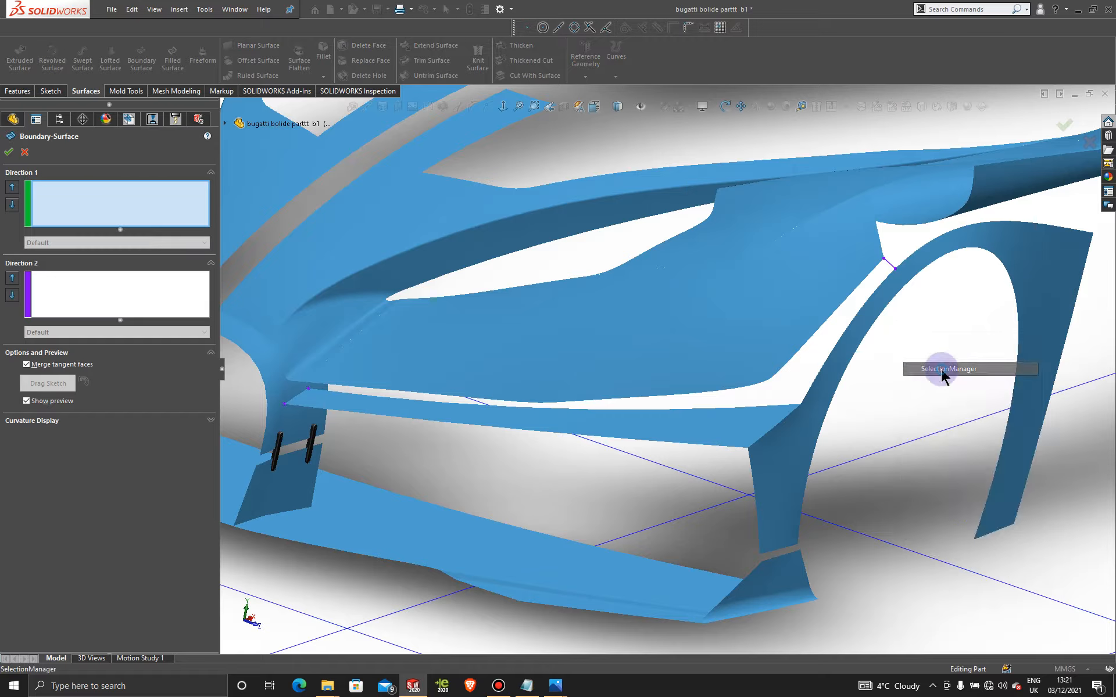
pyautogui.click(867, 299)
pyautogui.click(777, 406)
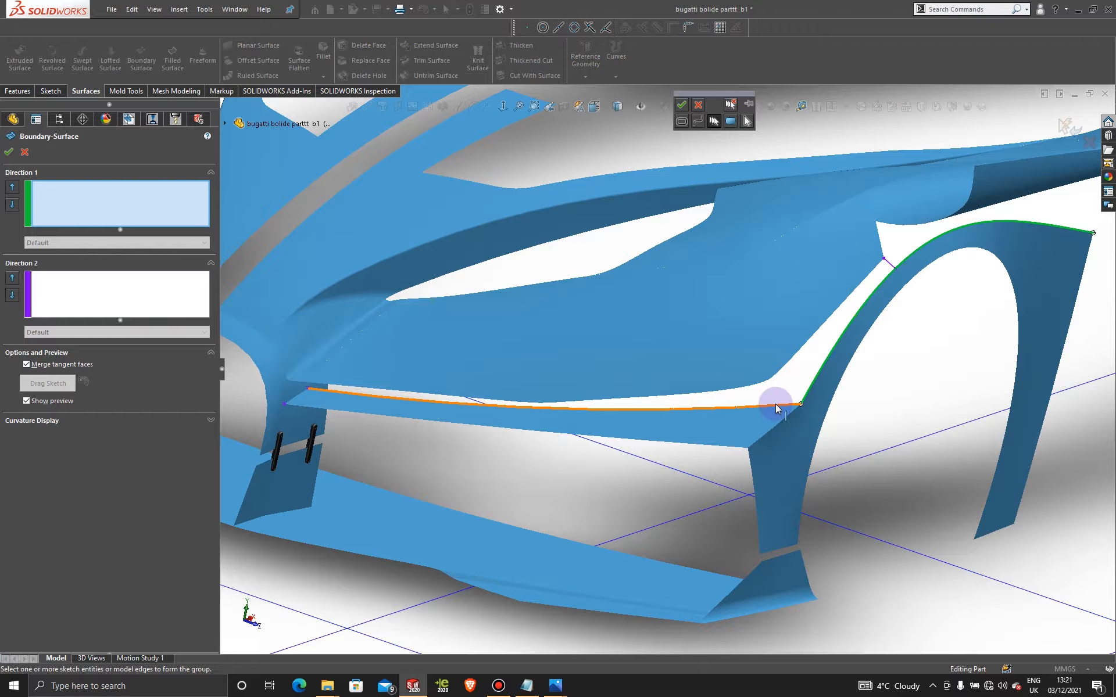
pyautogui.click(681, 105)
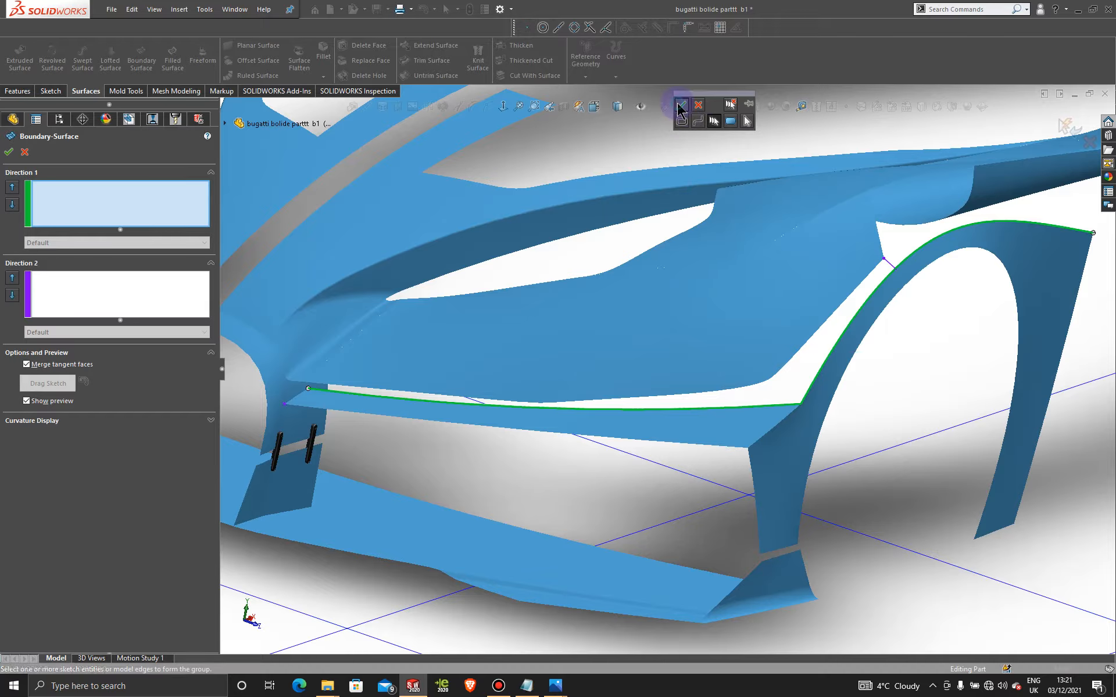
# Step: Add the knitted fender panel's lower and outer edge as the second Direction 1 open group
pyautogui.rightClick(909, 341)
pyautogui.click(944, 375)
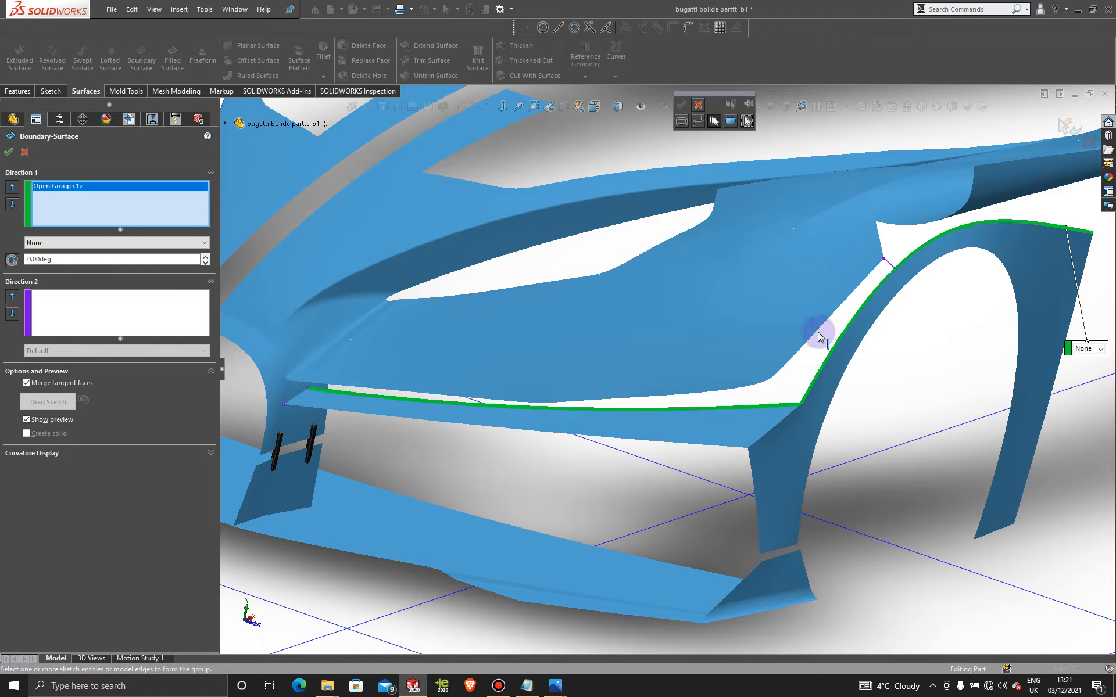
pyautogui.click(819, 336)
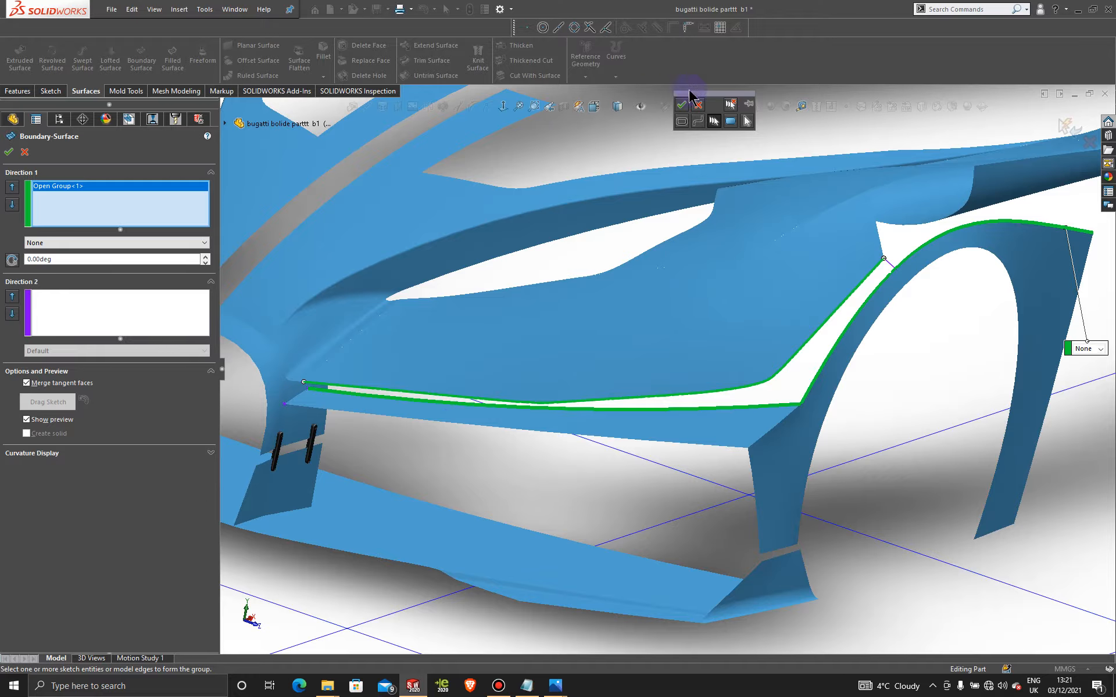
pyautogui.click(682, 107)
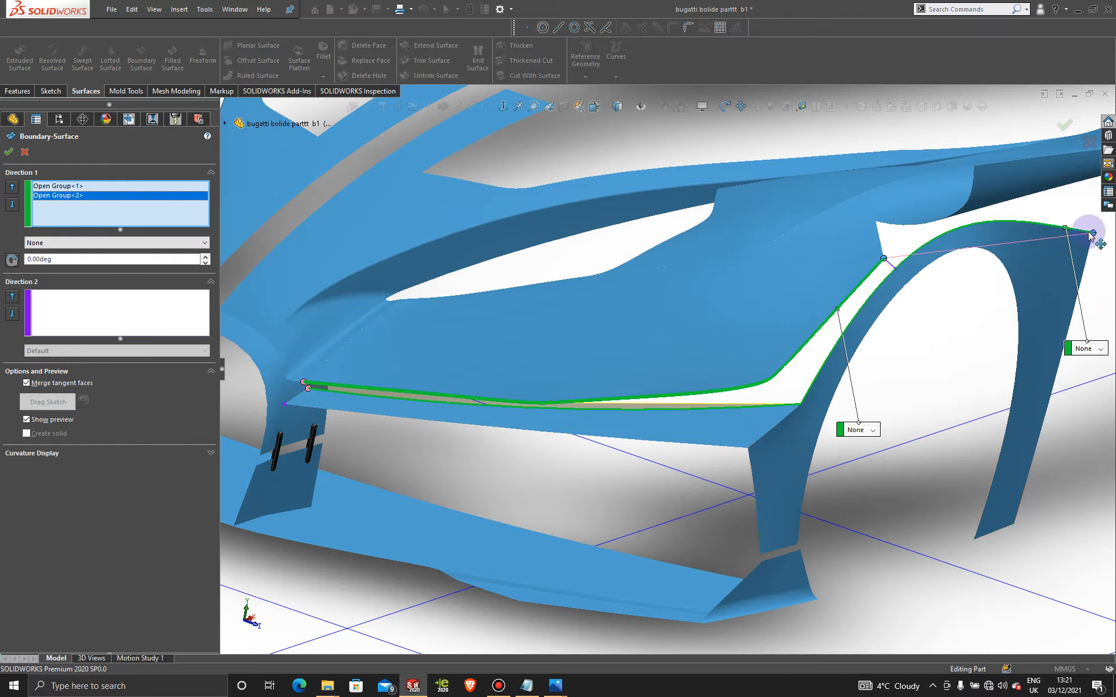
# Step: Move the boundary surface's end connector to the arch top beside the fender corner, shift the lower-edge connector partway back, and accept the surface
pyautogui.moveTo(1092, 235); pyautogui.dragTo(898, 273)
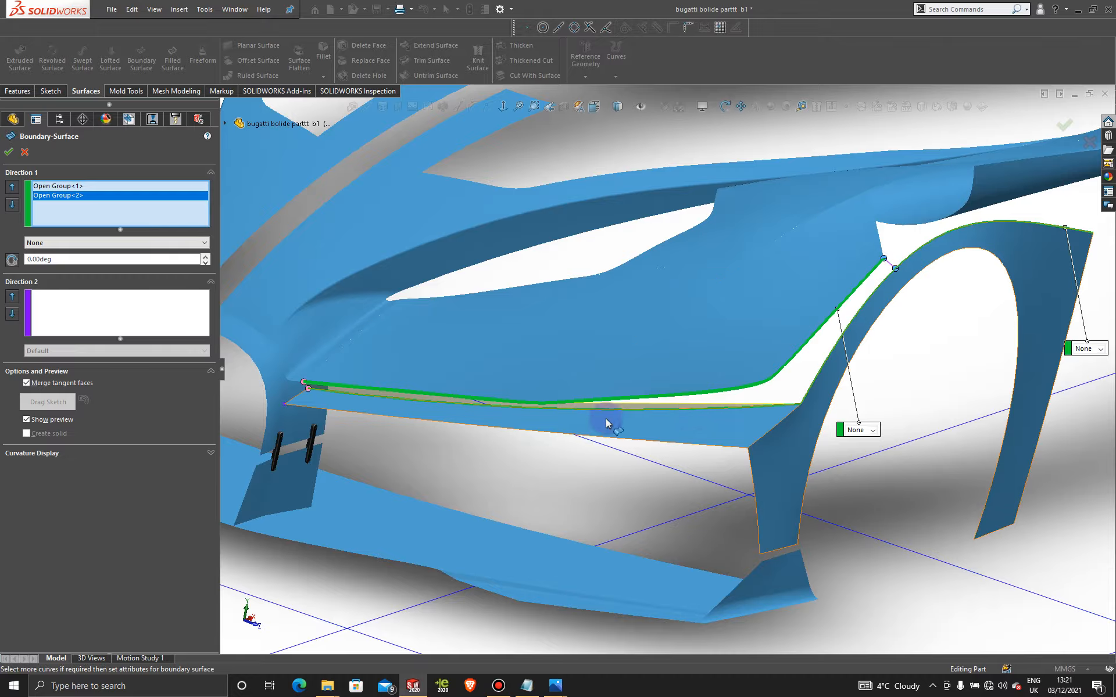
pyautogui.moveTo(605, 421); pyautogui.dragTo(573, 386, button='middle')
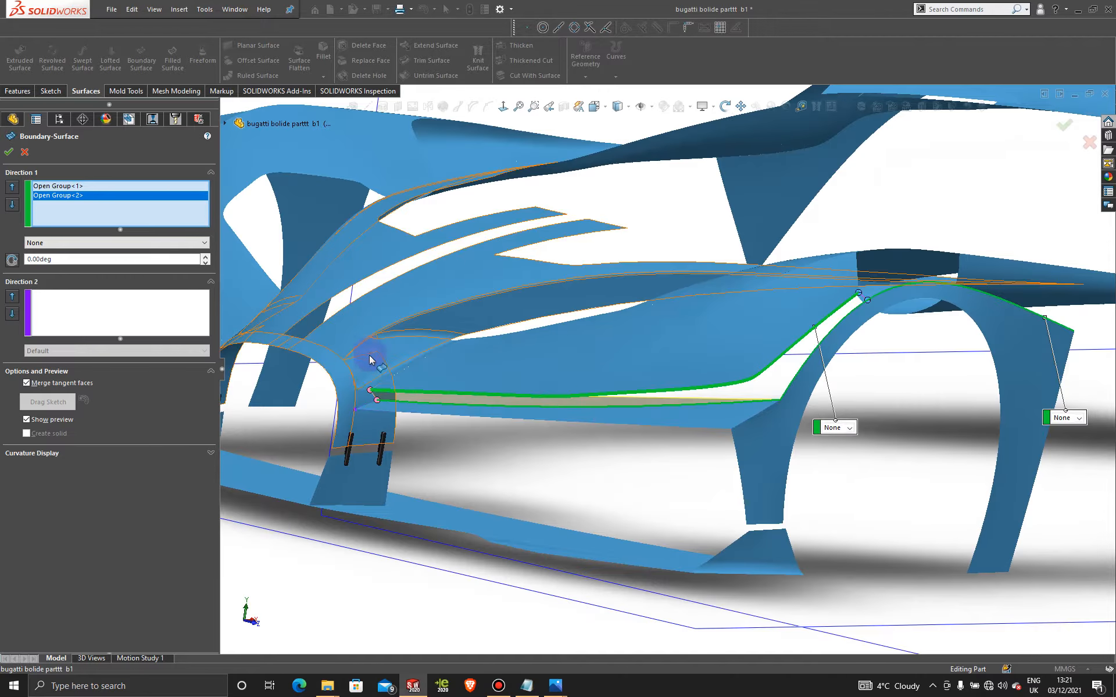
pyautogui.moveTo(371, 393); pyautogui.dragTo(617, 398)
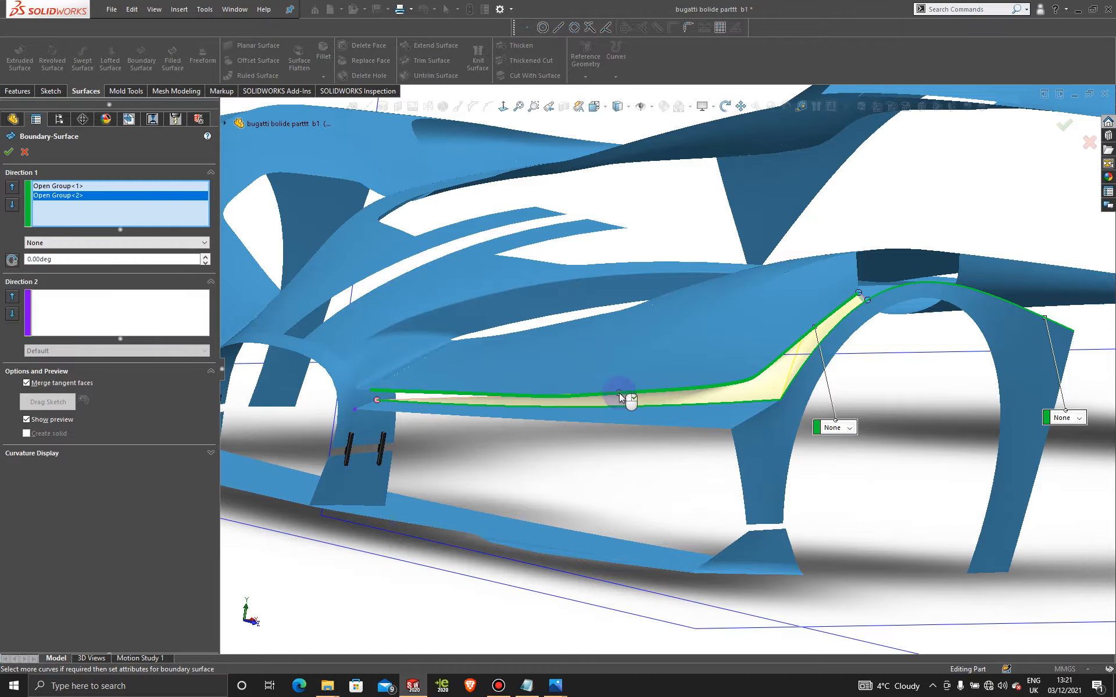
pyautogui.scroll(-2, 619, 393)
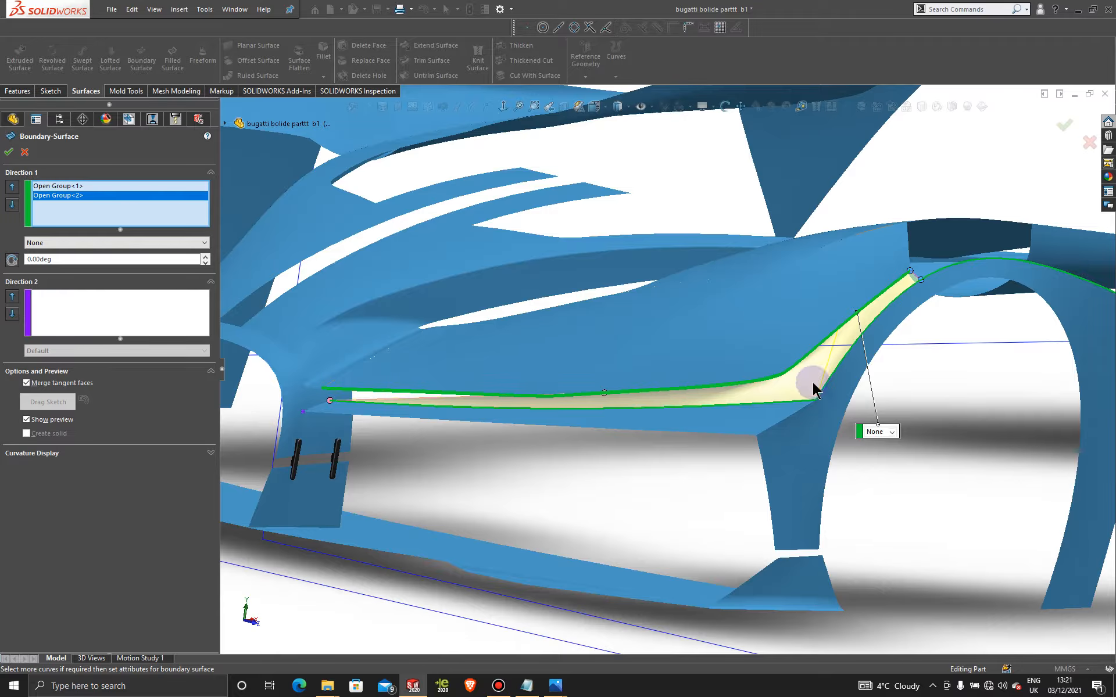
pyautogui.moveTo(740, 395); pyautogui.dragTo(742, 428, button='middle')
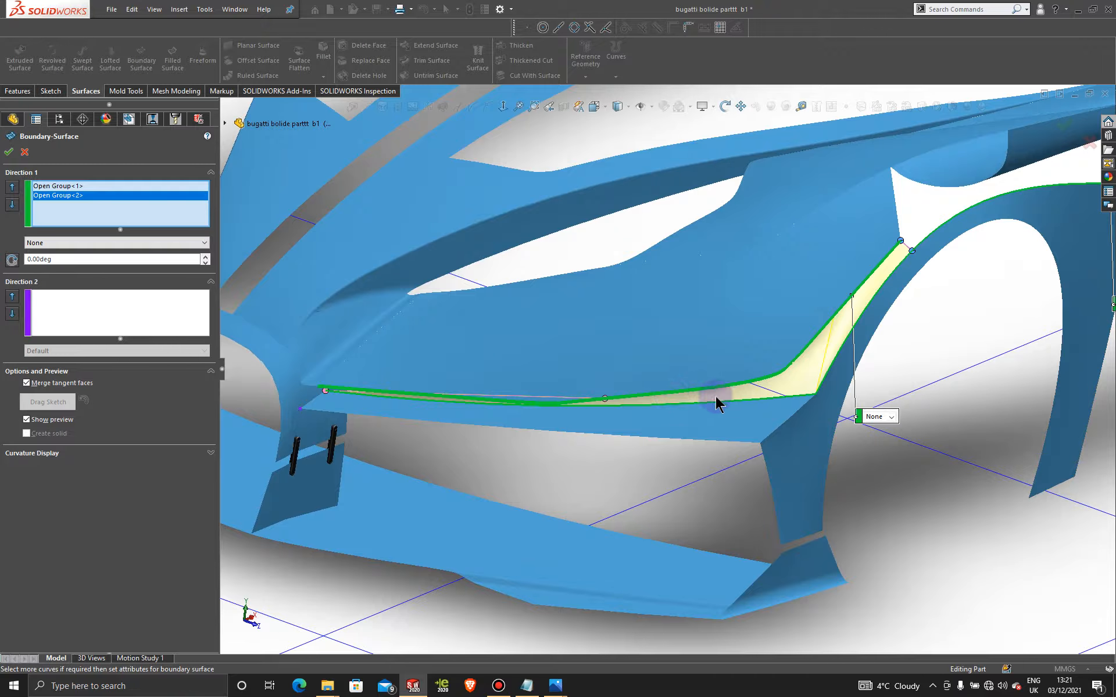
pyautogui.click(9, 153)
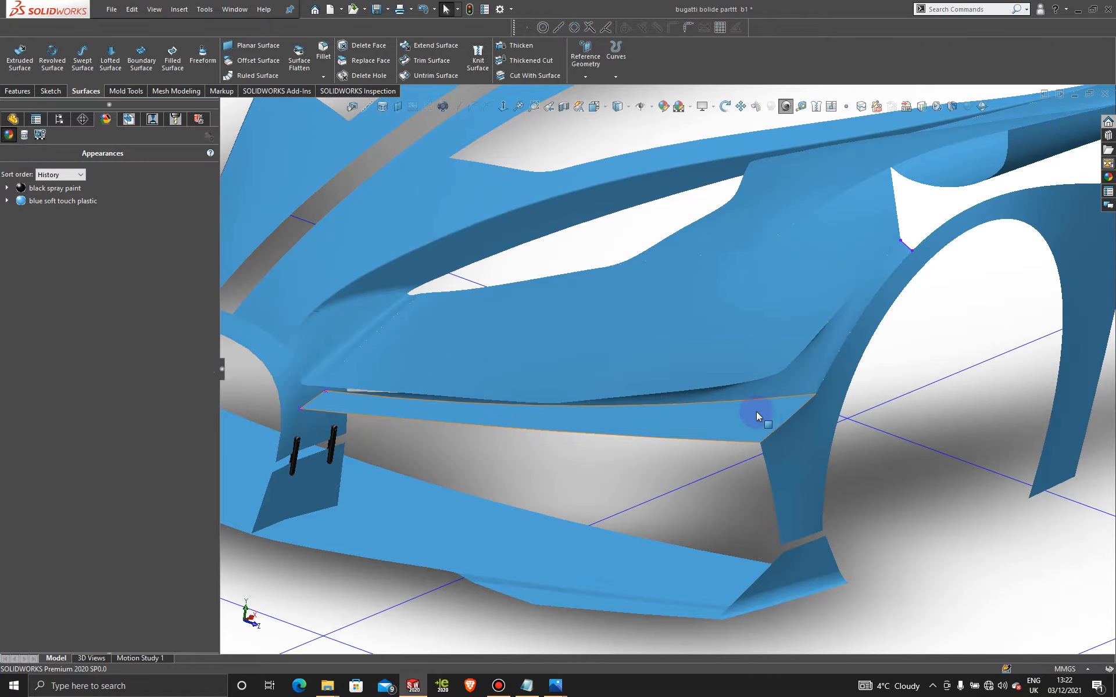
# Step: Examine the new boundary surface between the fender panel, lower strip and wheel arch for a remaining gap near the nose
pyautogui.moveTo(821, 416); pyautogui.dragTo(738, 360, button='middle')
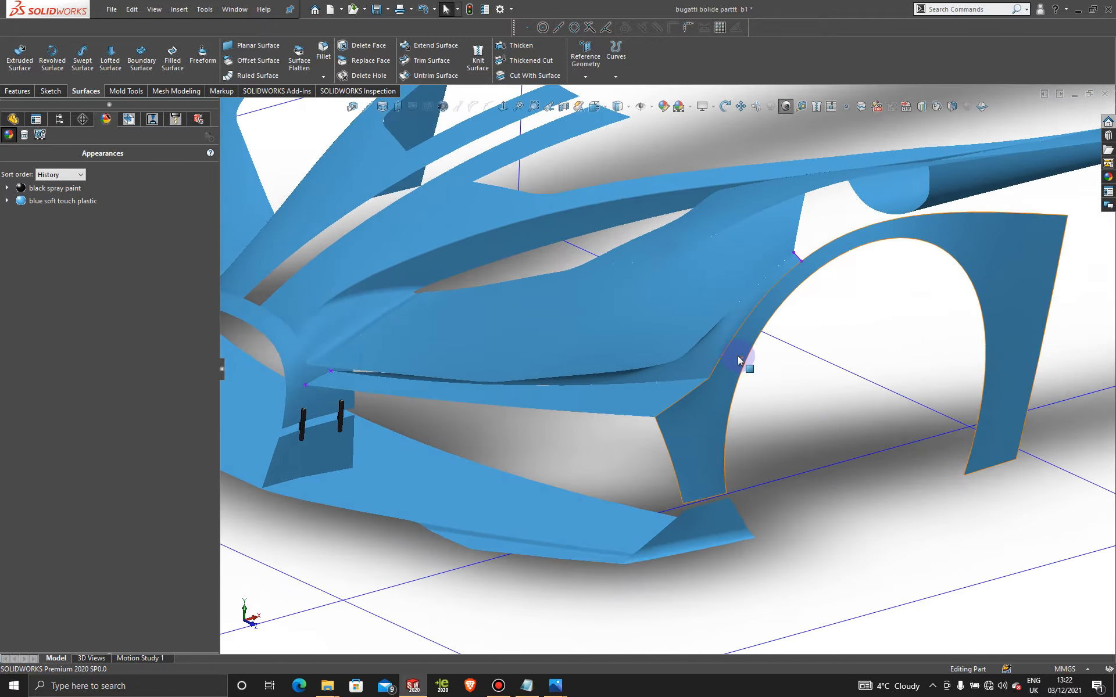
pyautogui.scroll(-6, 742, 361)
pyautogui.scroll(3, 697, 324)
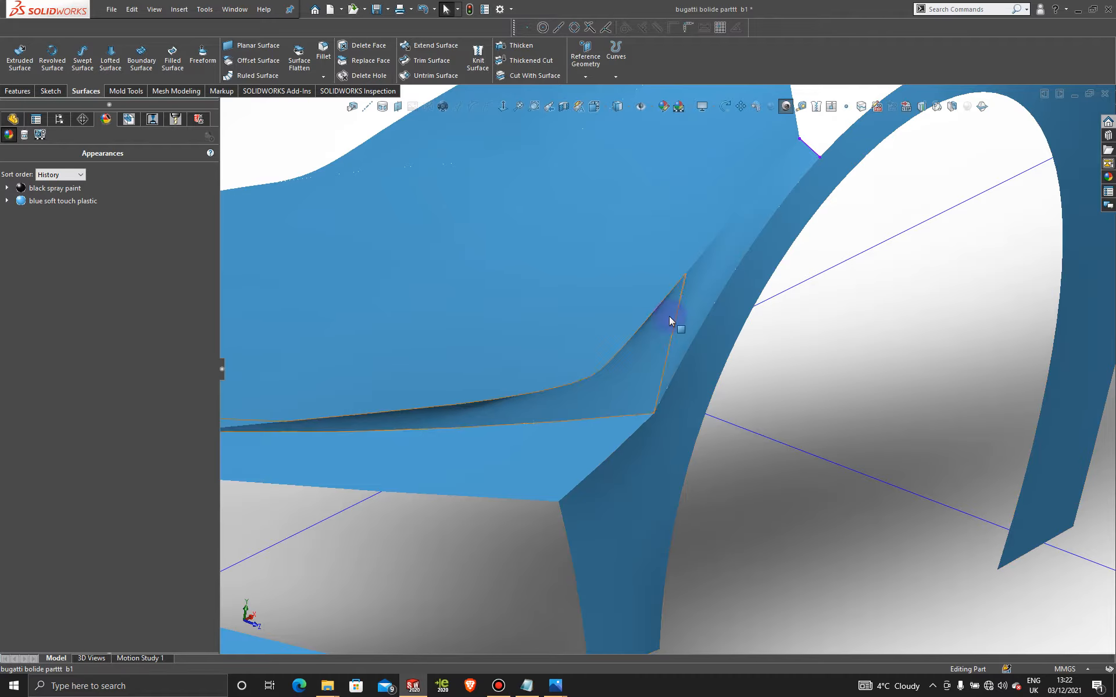
pyautogui.scroll(5, 894, 350)
pyautogui.moveTo(855, 374); pyautogui.dragTo(697, 328, button='middle')
pyautogui.scroll(-3, 511, 381)
pyautogui.moveTo(511, 382)
pyautogui.mouseDown(button='middle')
pyautogui.moveTo(529, 389)
pyautogui.moveTo(524, 395)
pyautogui.mouseUp(button='middle')
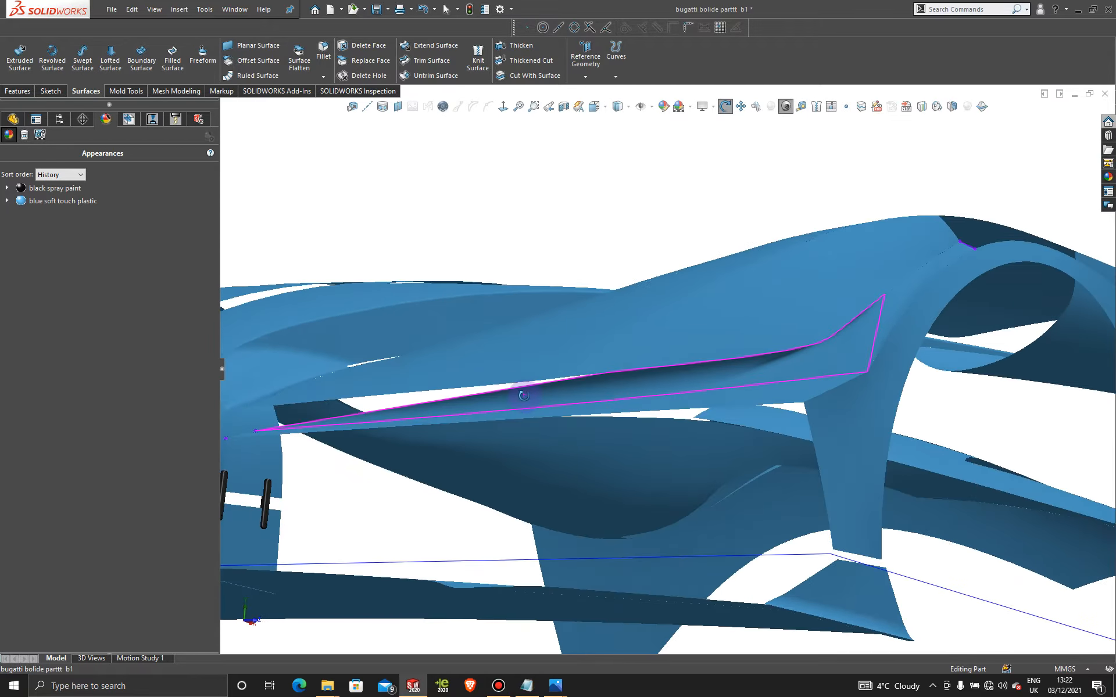
pyautogui.click(141, 56)
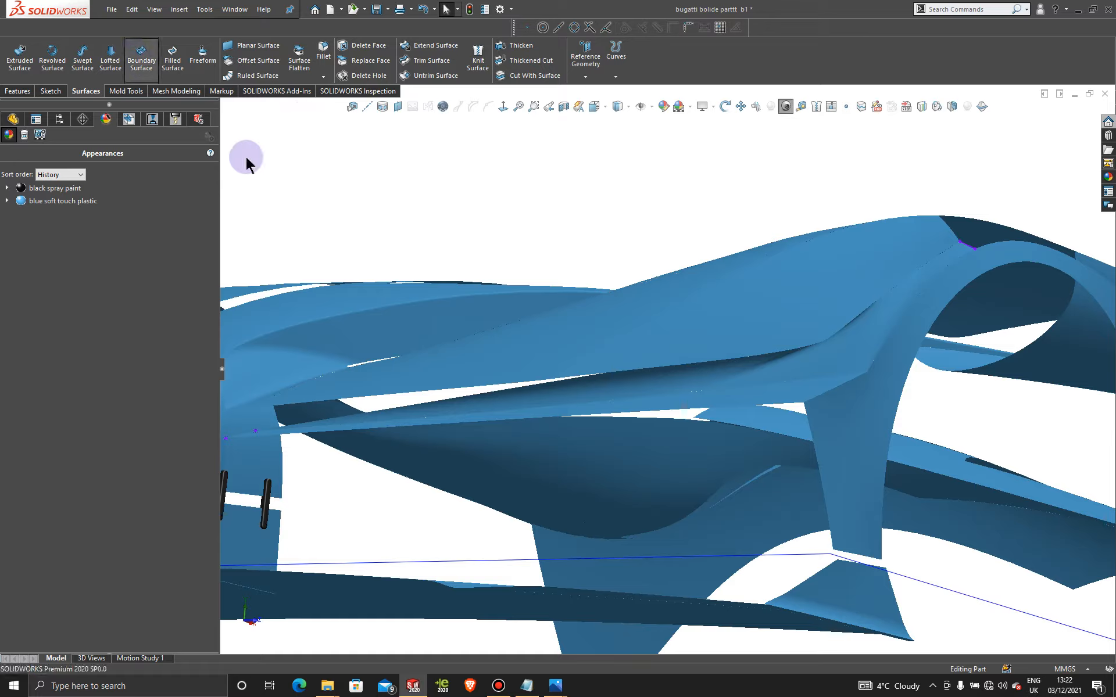
pyautogui.rightClick(500, 221)
pyautogui.click(541, 256)
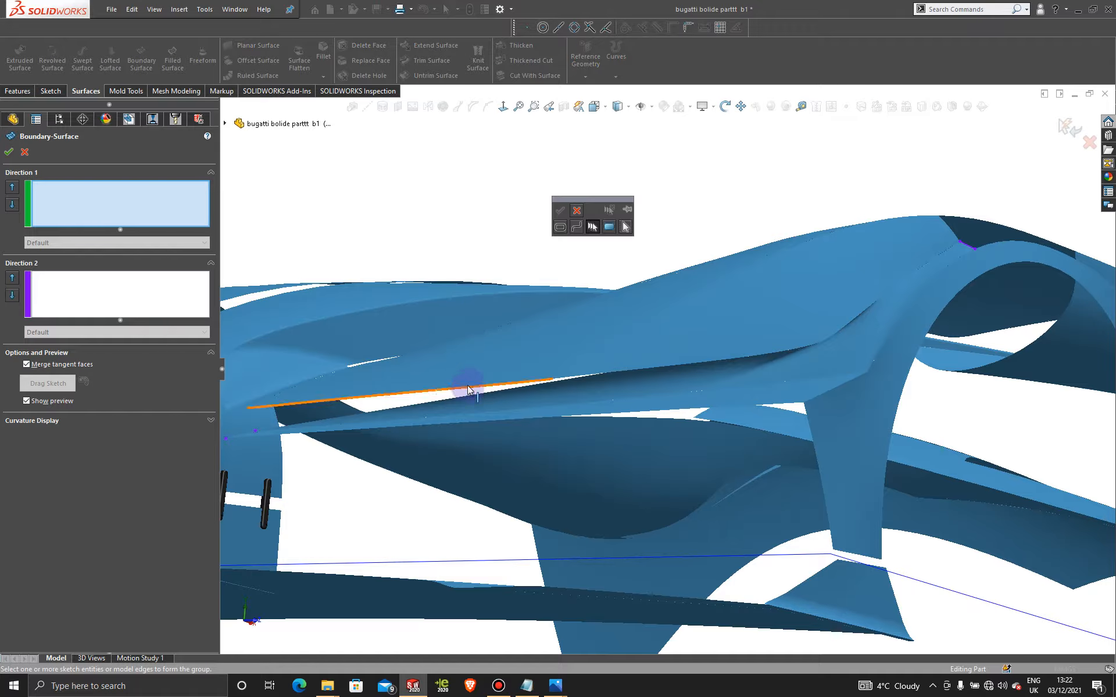
pyautogui.click(470, 390)
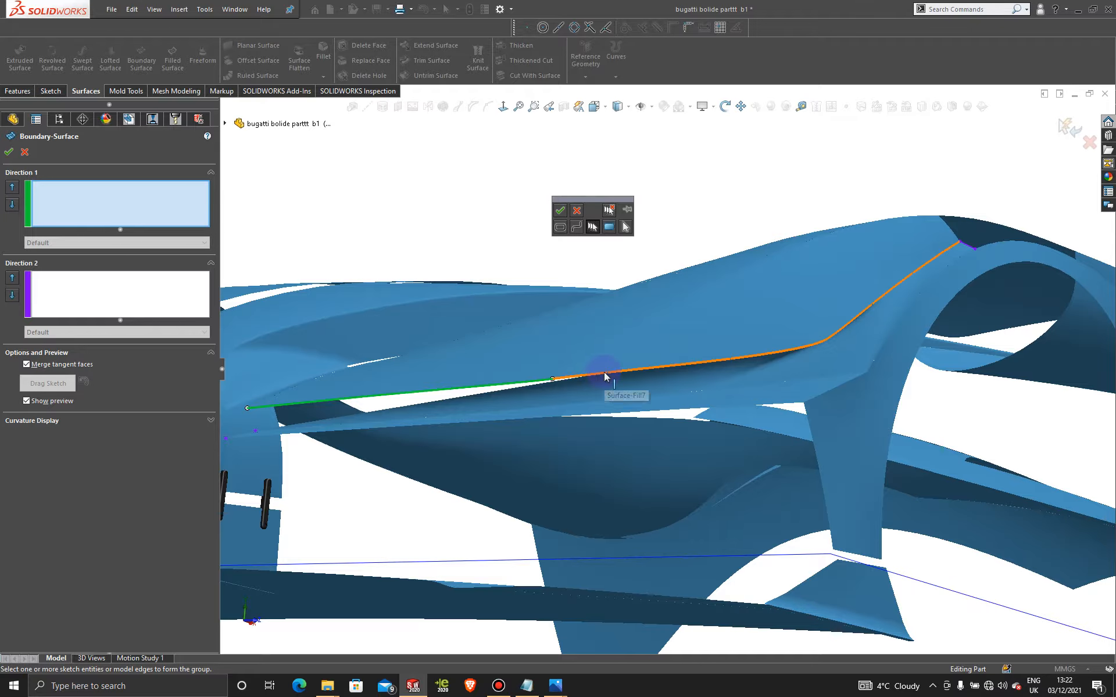
pyautogui.click(532, 386)
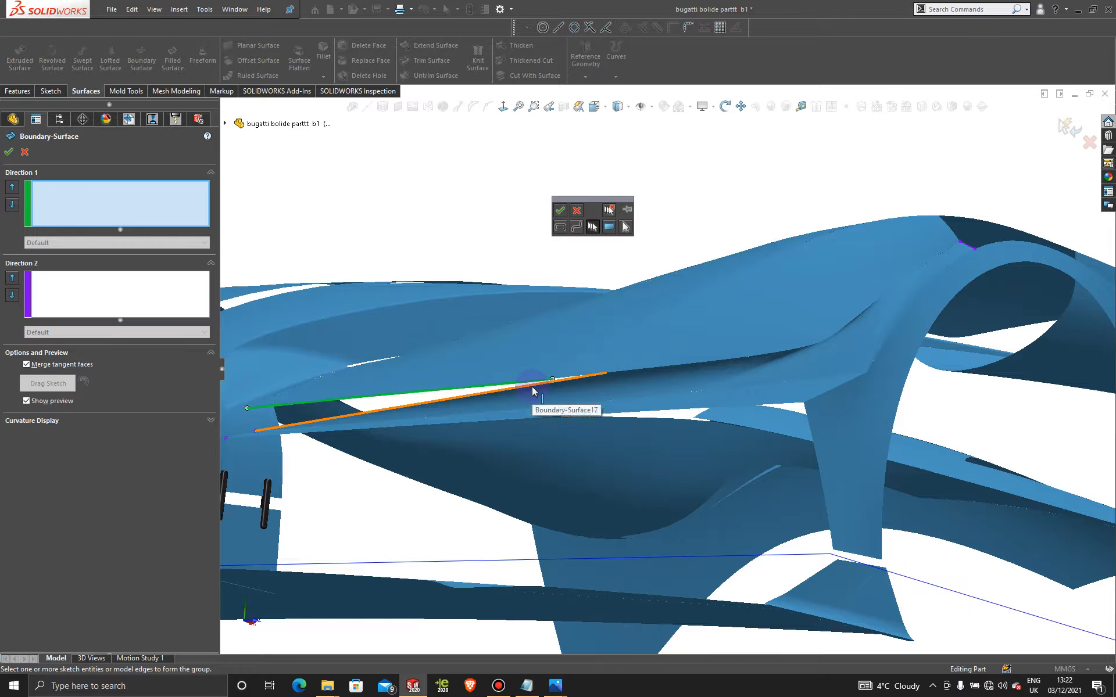
pyautogui.click(557, 213)
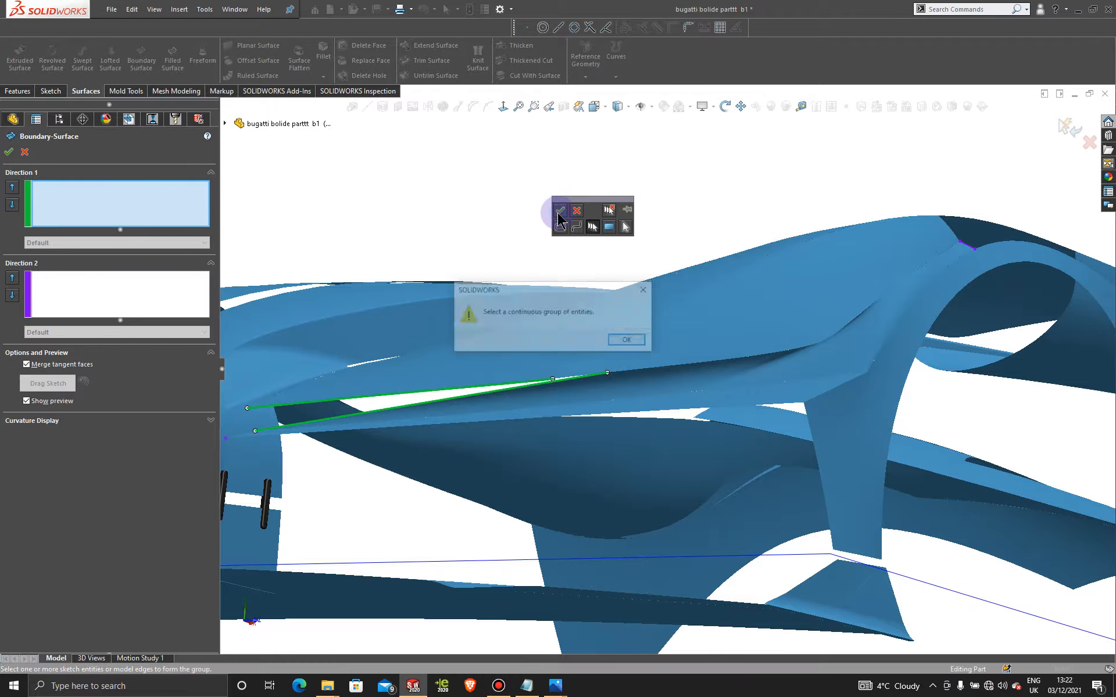
pyautogui.click(639, 289)
pyautogui.click(546, 380)
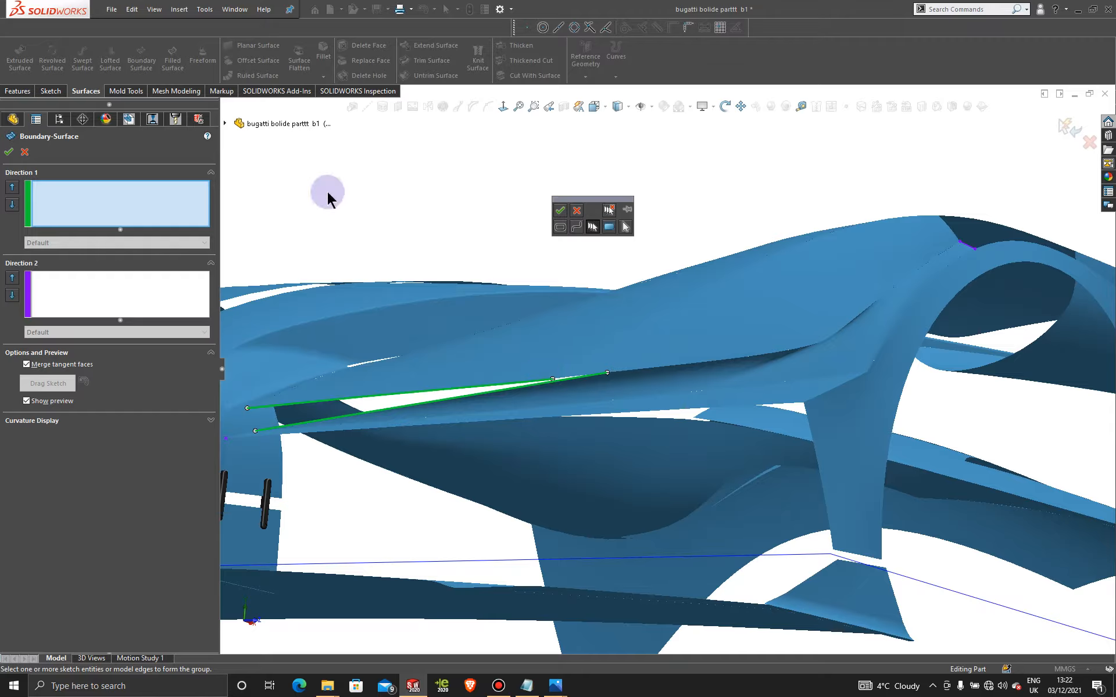
pyautogui.click(25, 152)
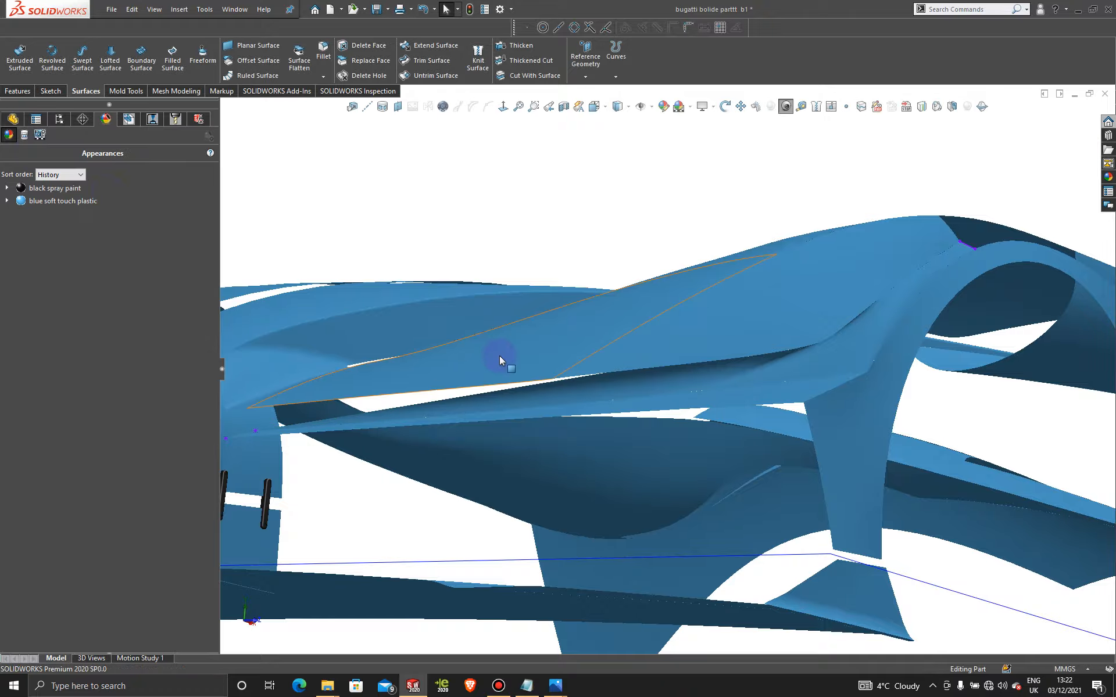
# Step: Start a Boundary Surface with the fender panel's full lower edge as an open group and the previous surface's upper front edge as Direction 1 profiles
pyautogui.moveTo(500, 360)
pyautogui.mouseDown(button='middle')
pyautogui.moveTo(498, 291)
pyautogui.moveTo(503, 310)
pyautogui.moveTo(513, 304)
pyautogui.moveTo(518, 349)
pyautogui.mouseUp(button='middle')
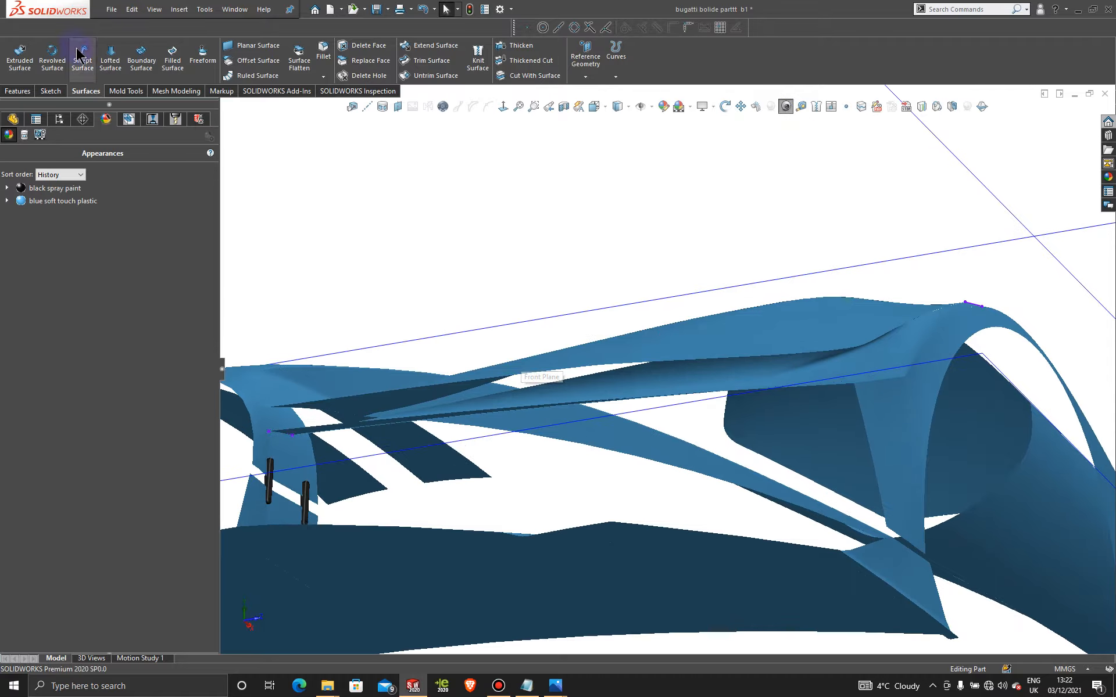
pyautogui.rightClick(434, 172)
pyautogui.click(515, 229)
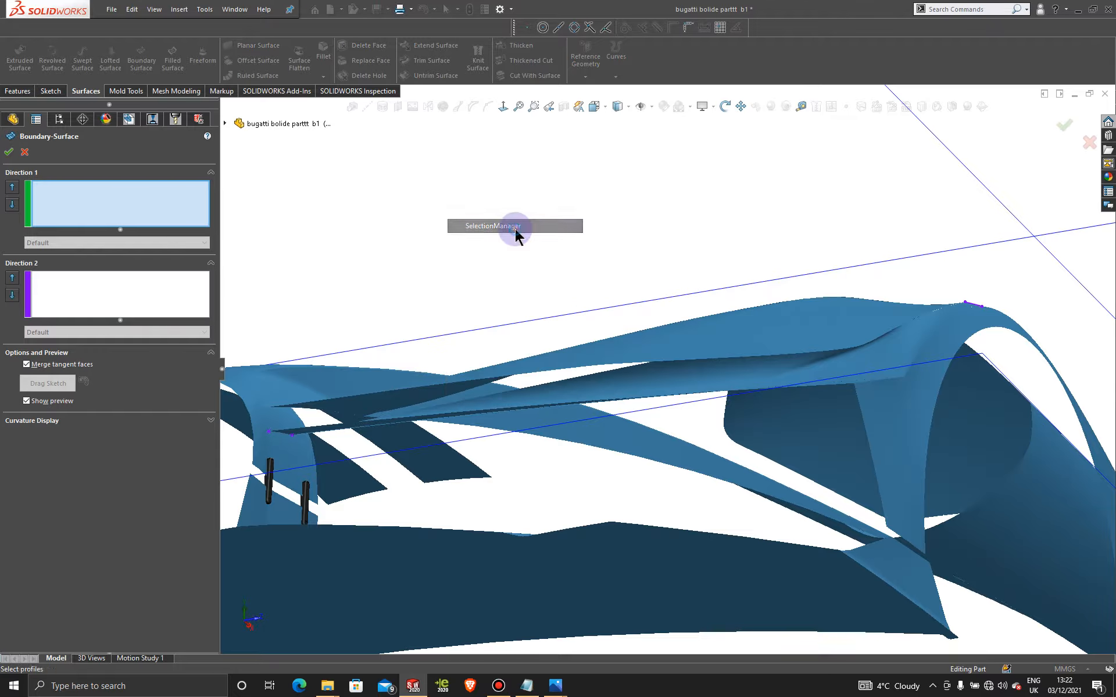
pyautogui.click(603, 367)
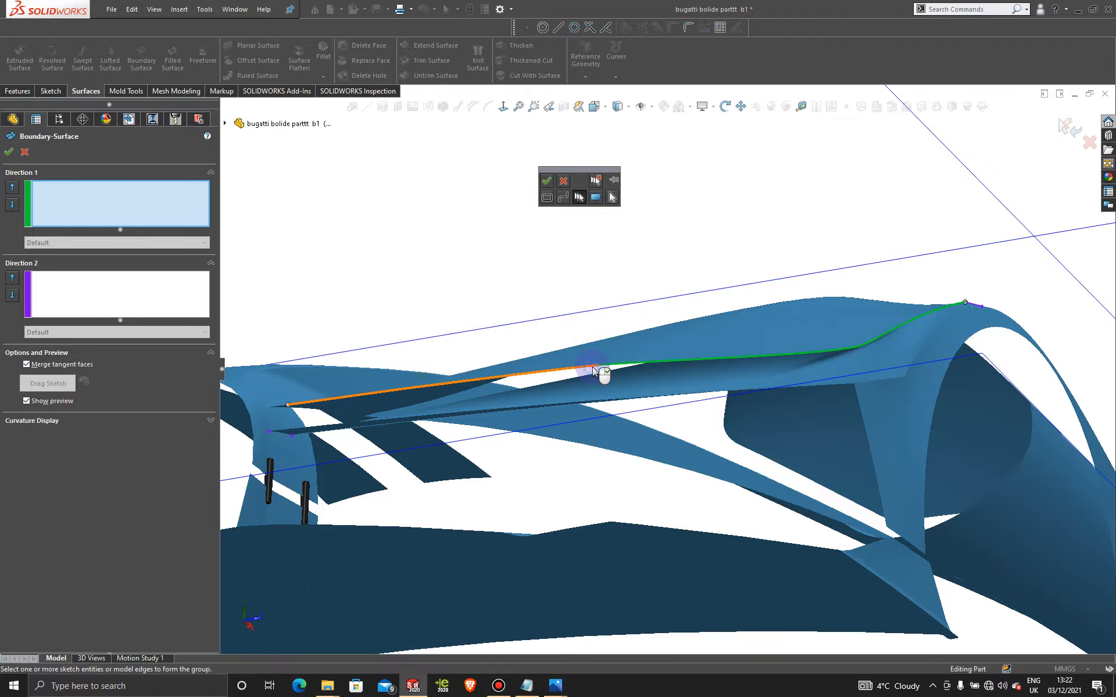
pyautogui.click(592, 367)
pyautogui.click(546, 181)
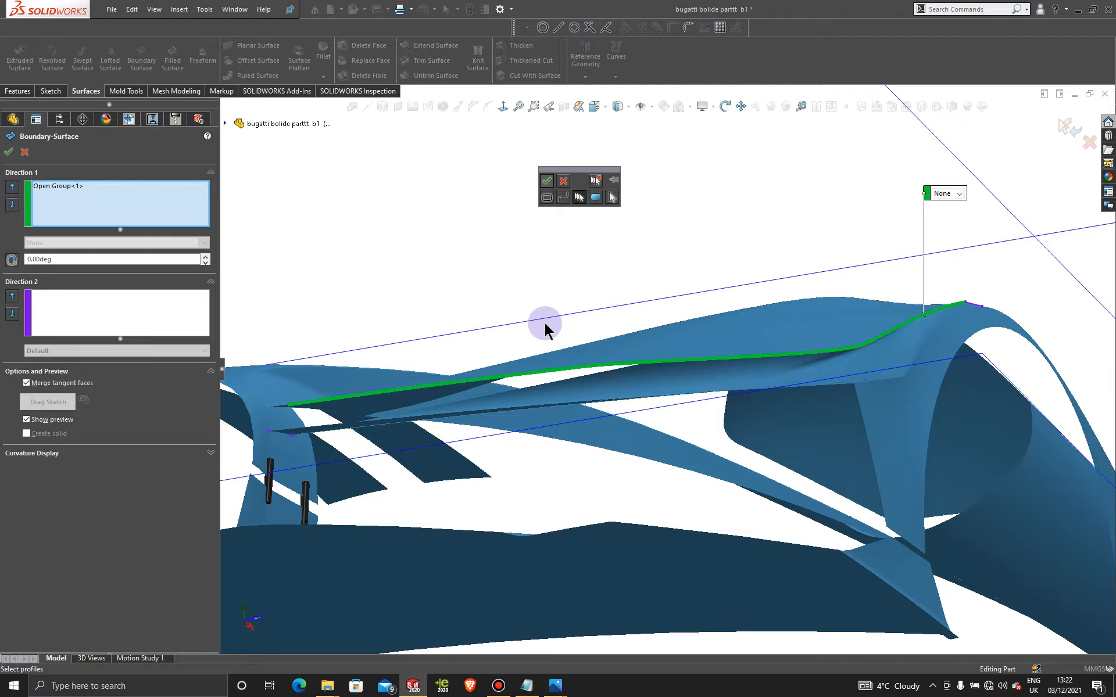
pyautogui.click(556, 382)
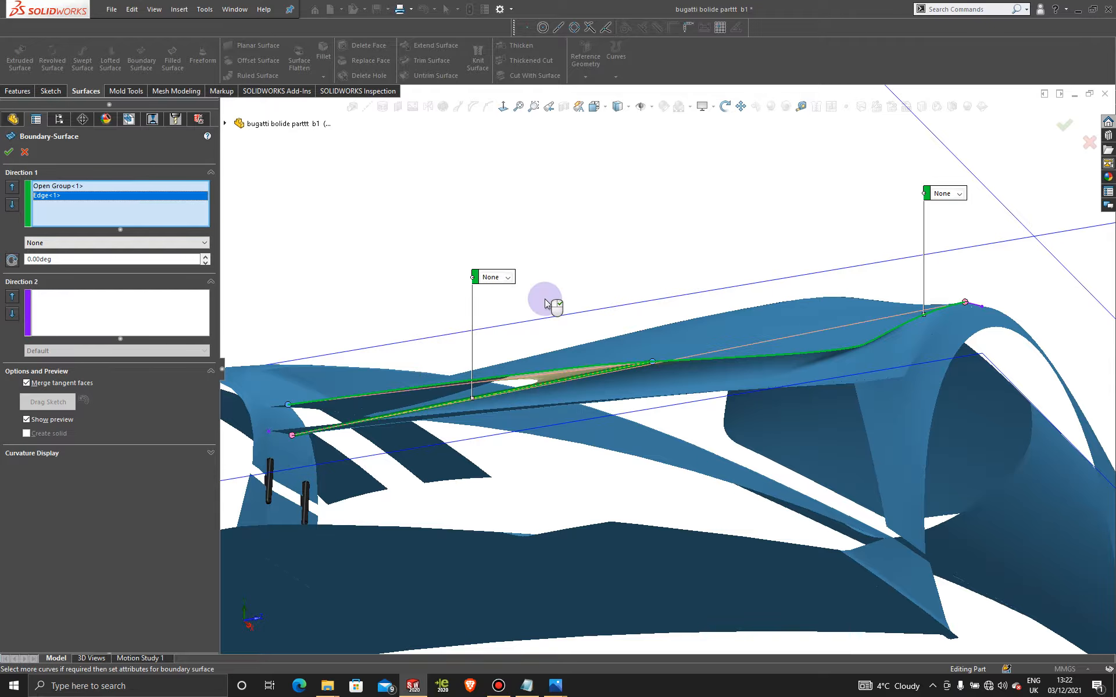
# Step: Flip the boundary surface's connectors so that the nose ends of both Direction 1 profiles are paired
pyautogui.moveTo(553, 297); pyautogui.dragTo(528, 368, button='middle')
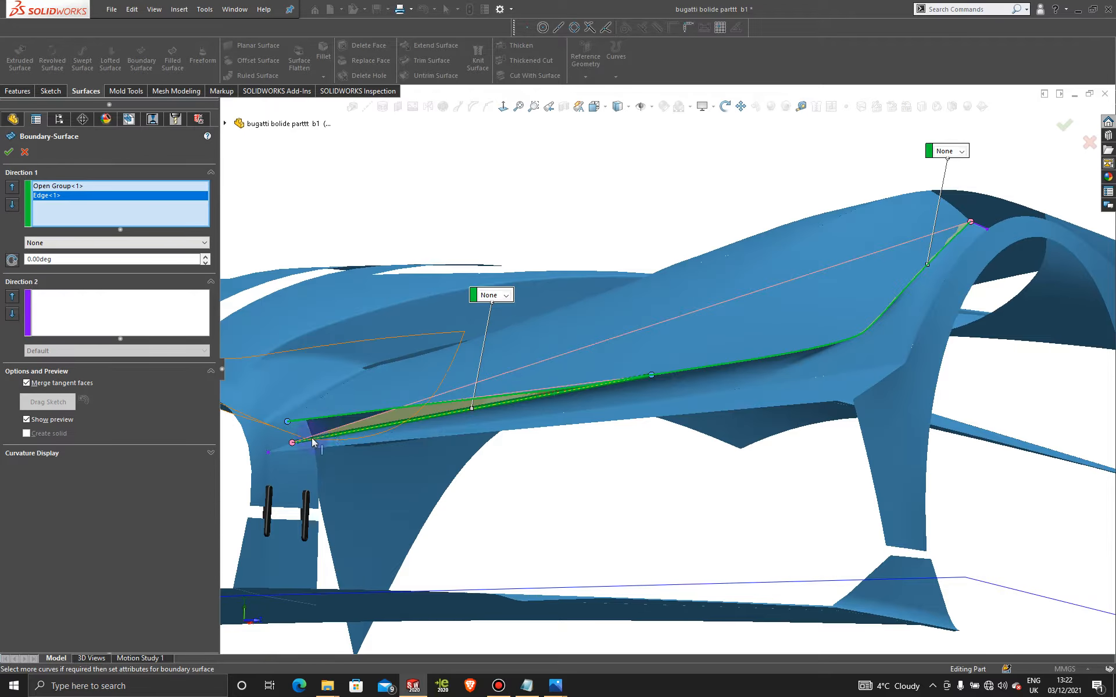
pyautogui.rightClick(293, 446)
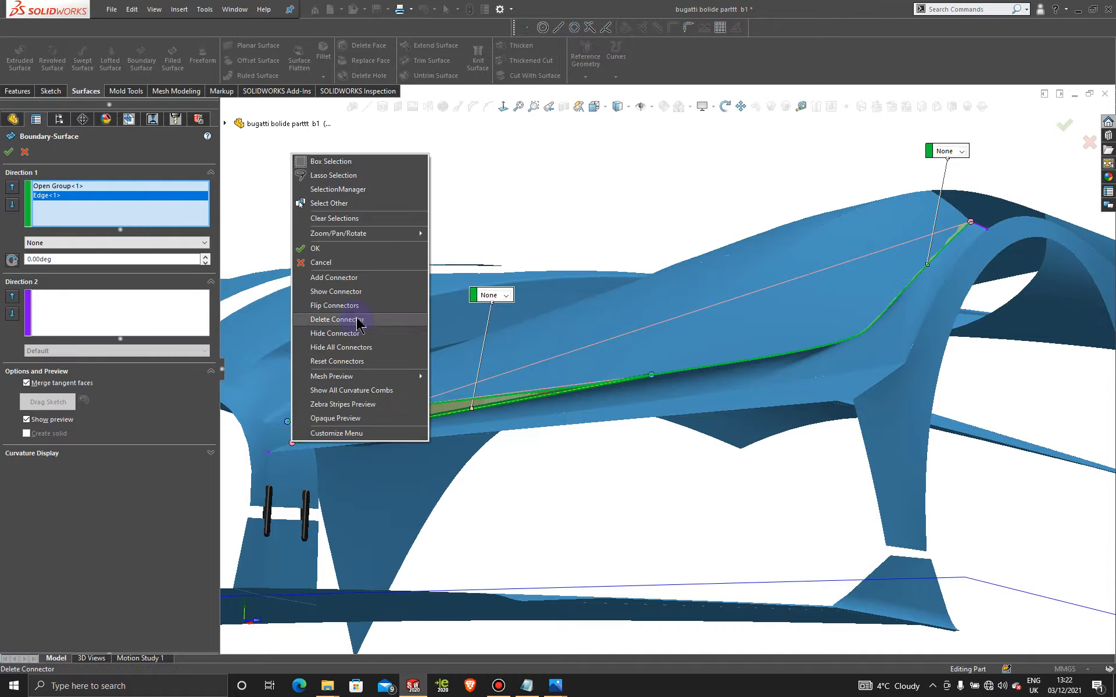
pyautogui.click(334, 306)
pyautogui.moveTo(531, 399); pyautogui.dragTo(535, 337, button='middle')
# Step: Move the rear connector on the fender's lower edge to the point where both profiles meet, and accept the boundary surface
pyautogui.moveTo(986, 326); pyautogui.dragTo(831, 372)
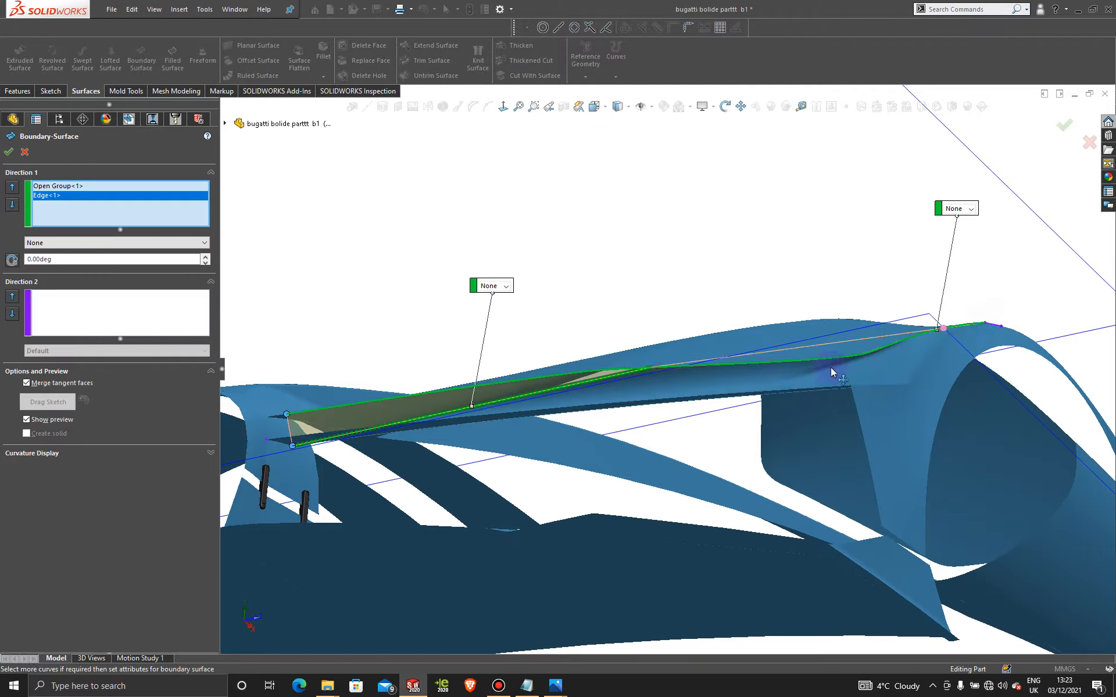
pyautogui.scroll(-5, 651, 382)
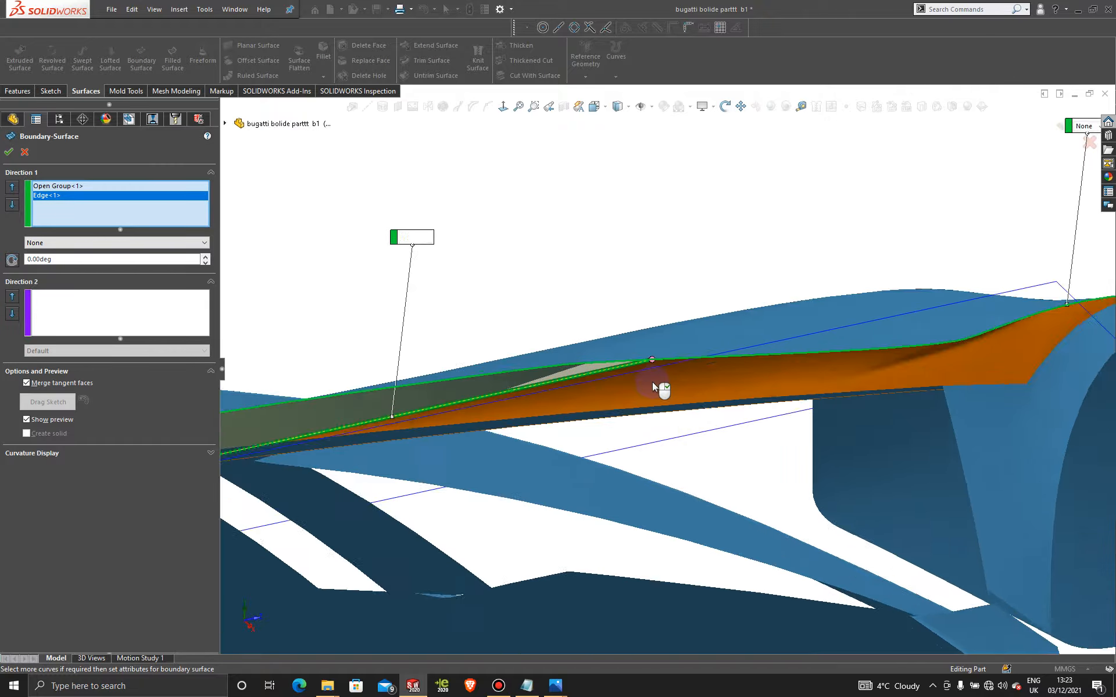
pyautogui.moveTo(658, 366); pyautogui.dragTo(665, 290, button='middle')
pyautogui.moveTo(663, 280); pyautogui.dragTo(651, 279)
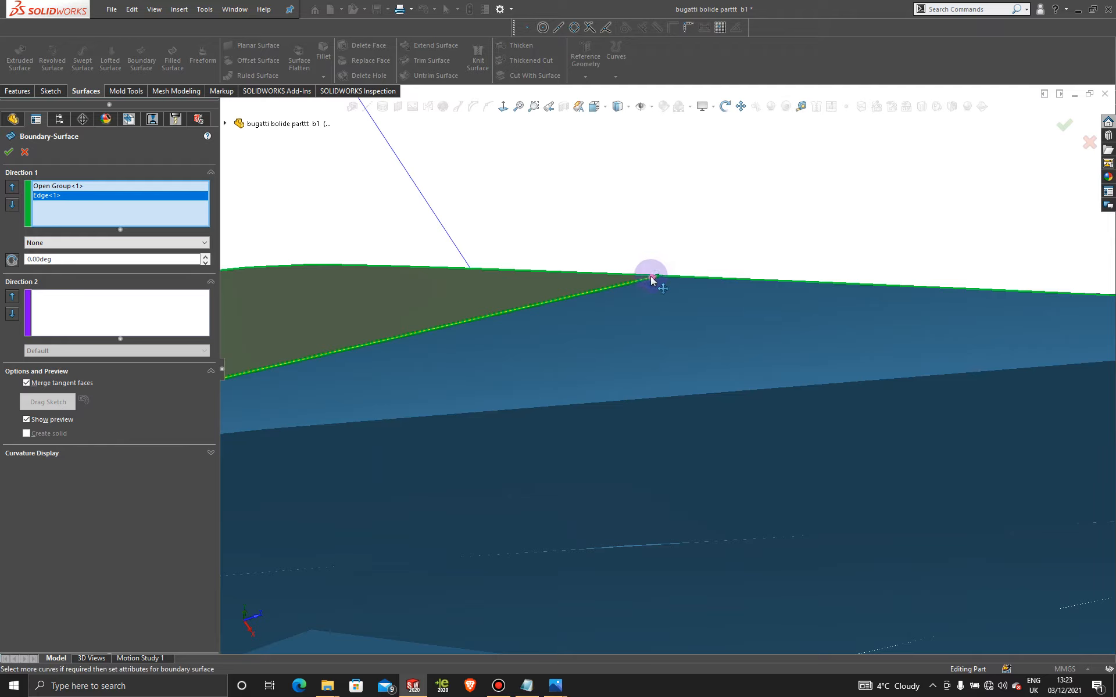
pyautogui.scroll(-8, 649, 288)
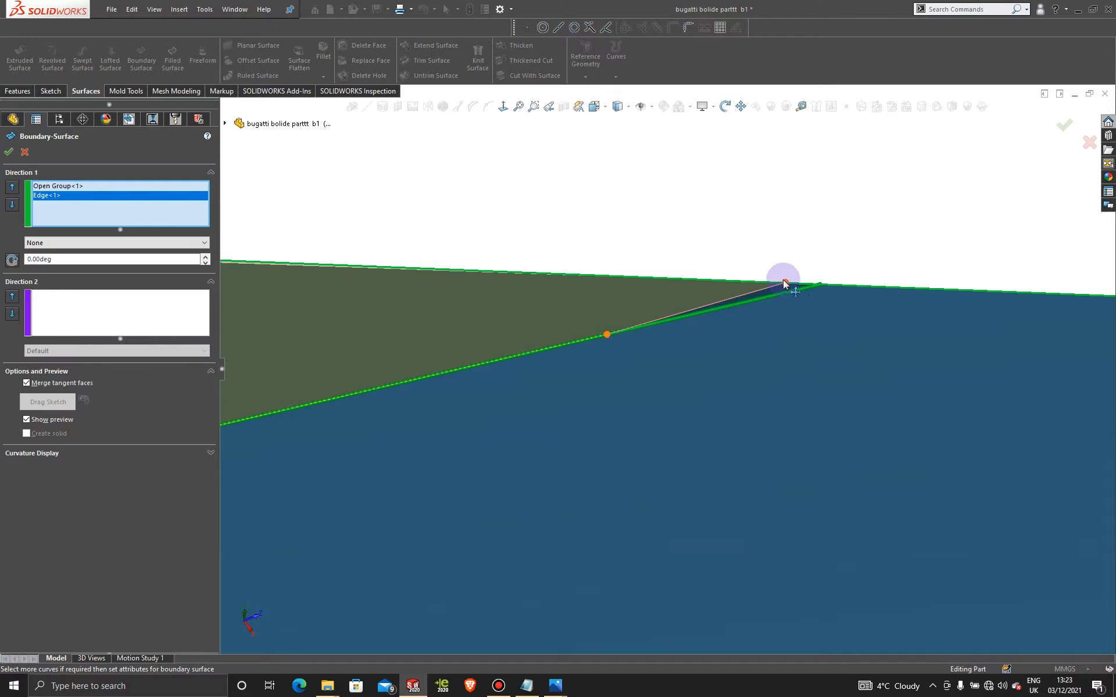
pyautogui.moveTo(783, 280); pyautogui.dragTo(819, 288)
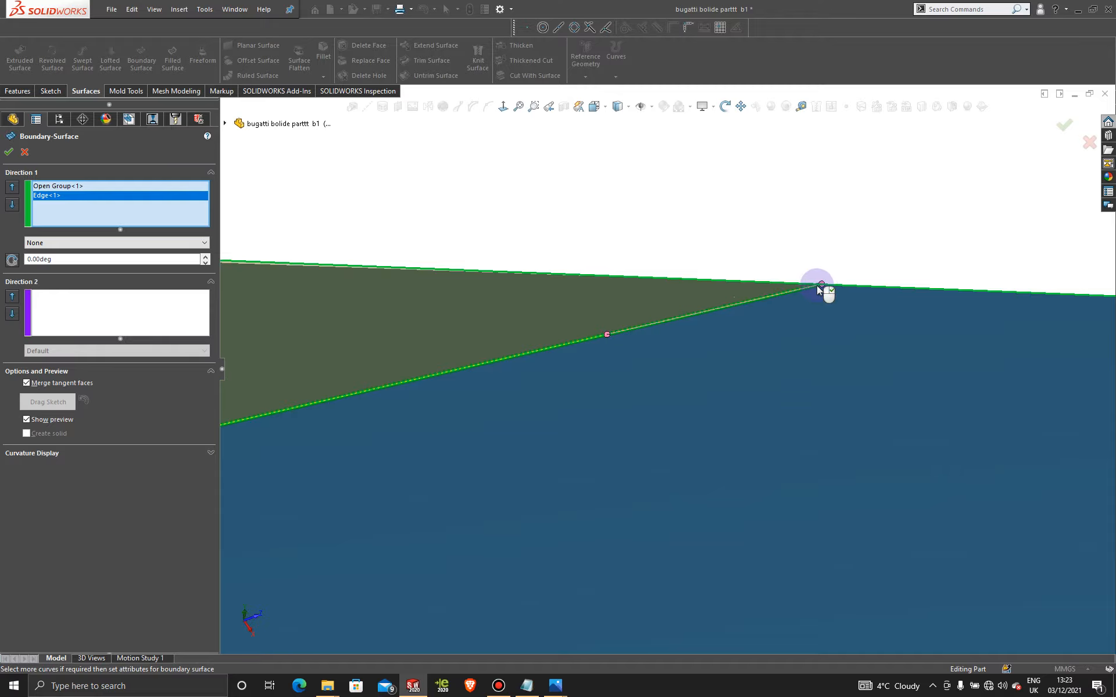
pyautogui.scroll(6, 805, 321)
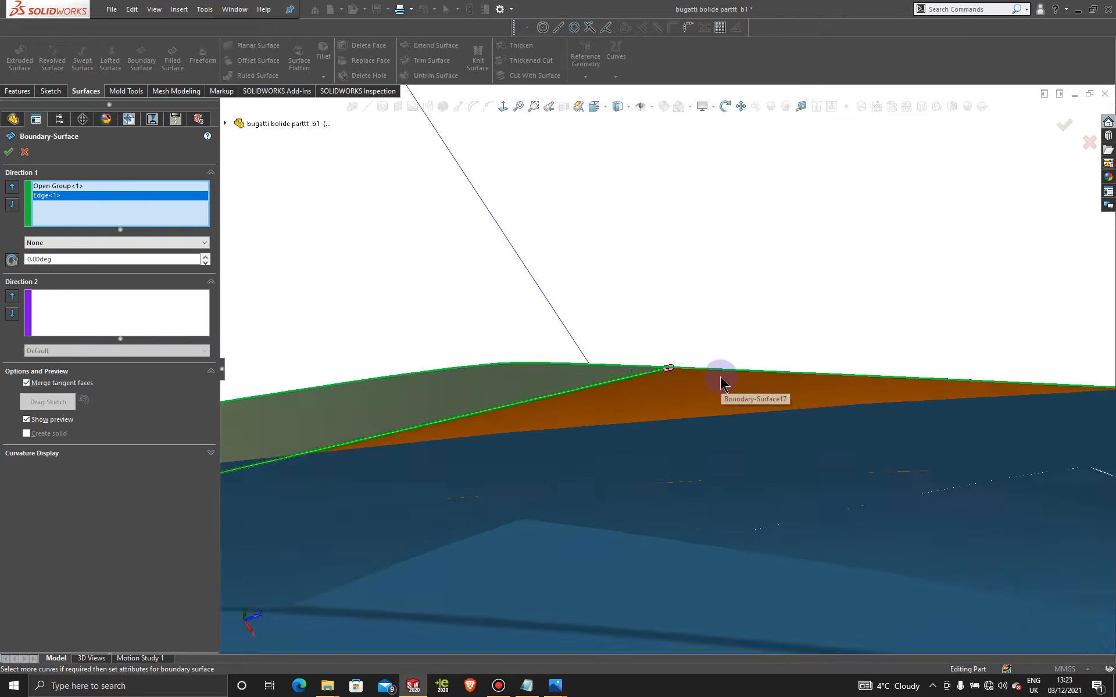
pyautogui.scroll(3, 721, 381)
pyautogui.moveTo(662, 331); pyautogui.dragTo(643, 505, button='middle')
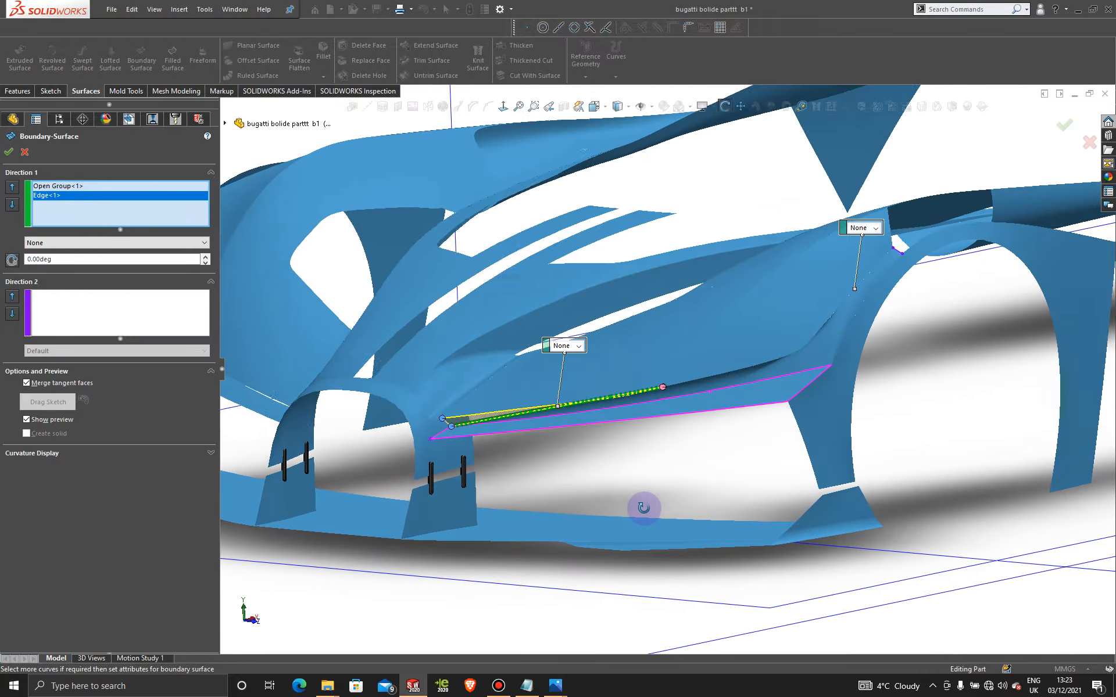
pyautogui.click(9, 152)
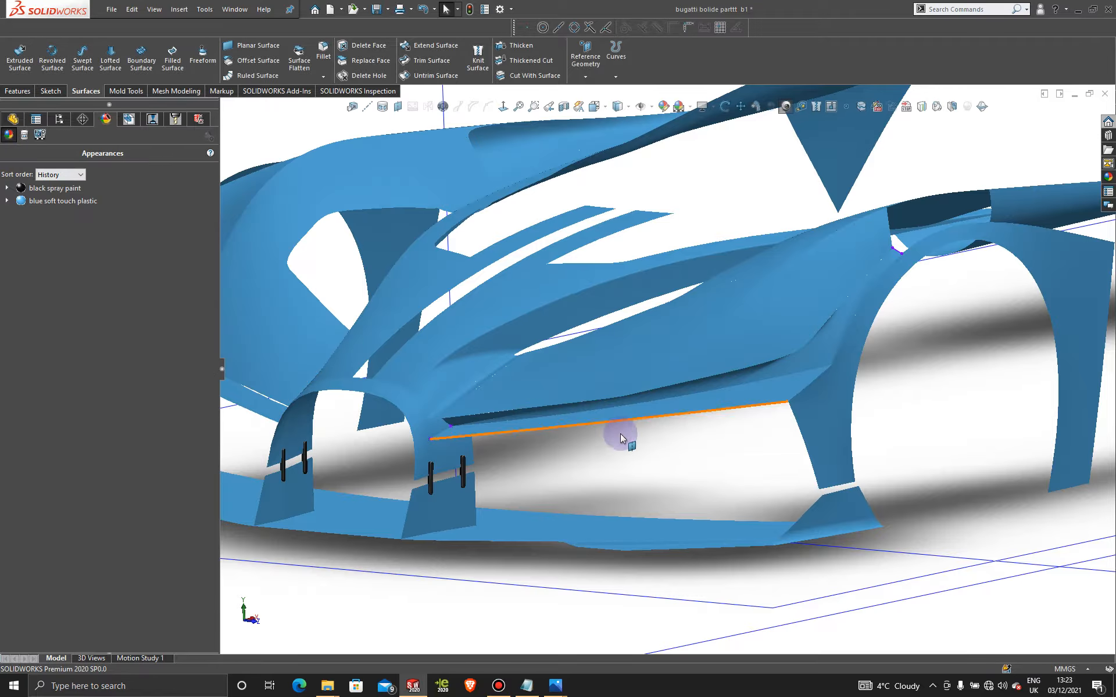
# Step: Examine the closed area between the fender panel, lower strip and wheel arch from several angles
pyautogui.moveTo(557, 409); pyautogui.dragTo(504, 393, button='middle')
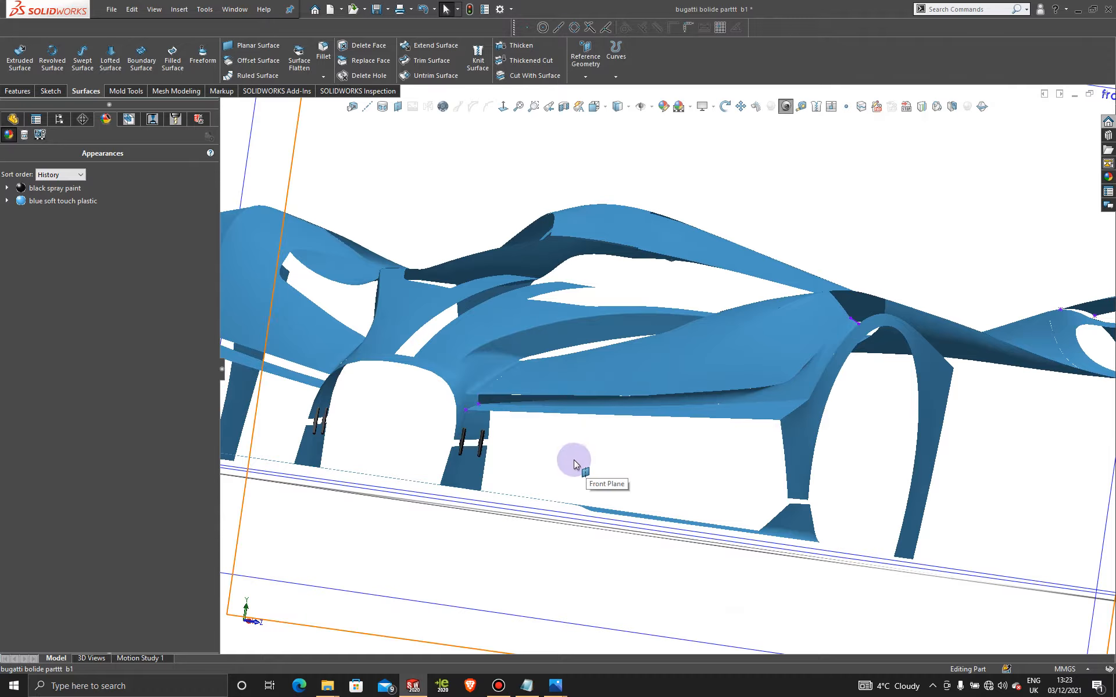
pyautogui.moveTo(578, 461); pyautogui.dragTo(604, 401, button='middle')
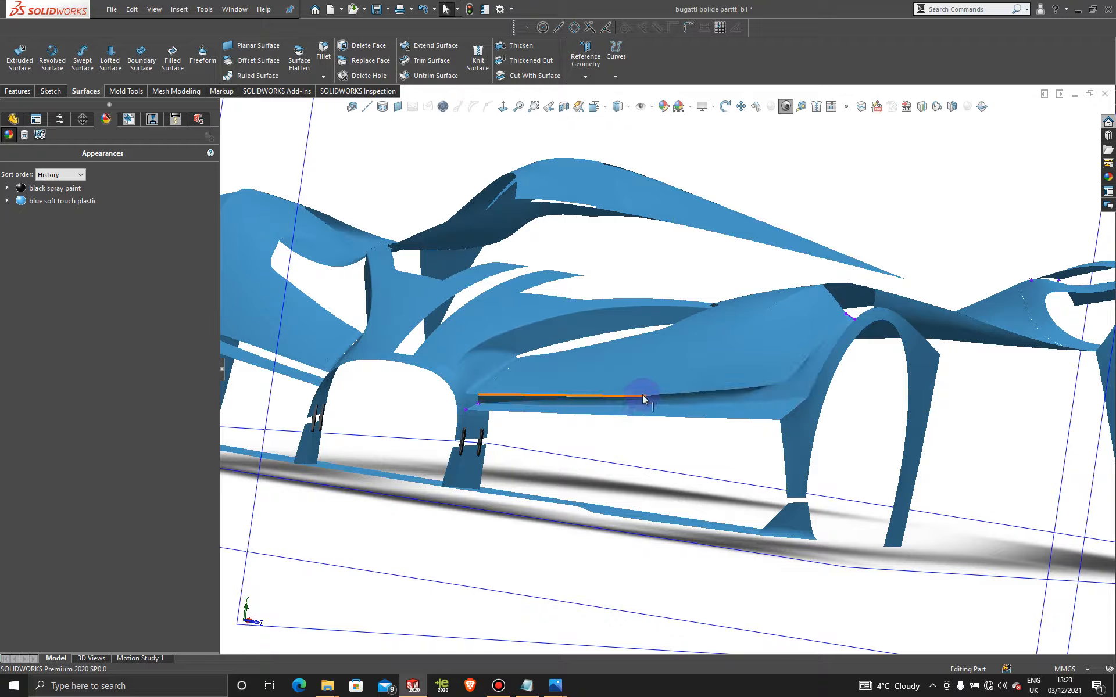
pyautogui.click(664, 352)
pyautogui.moveTo(665, 352); pyautogui.dragTo(747, 391, button='middle')
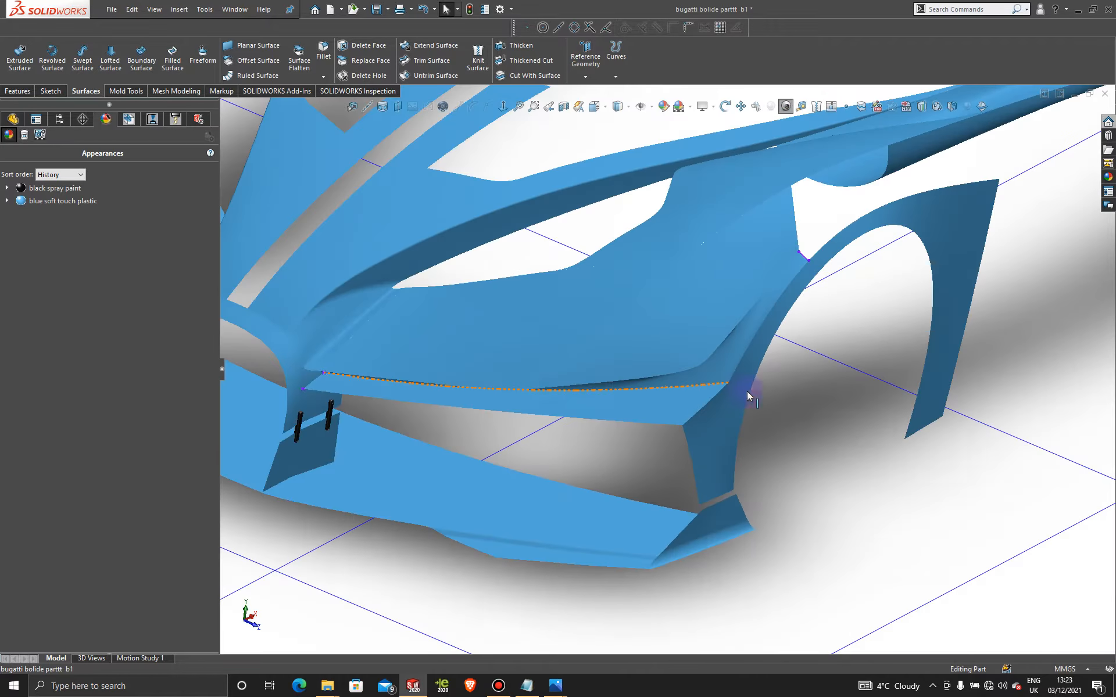
pyautogui.moveTo(814, 336); pyautogui.dragTo(792, 374, button='middle')
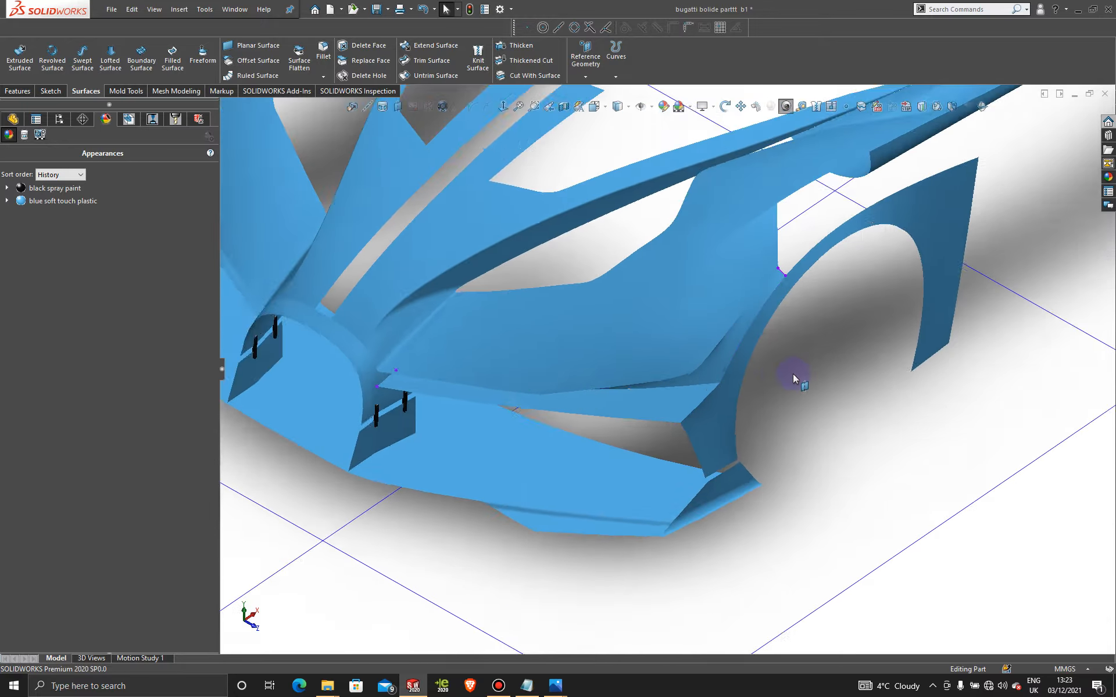
# Step: Delete the Mirror14 feature that copies the wheel arch and lower strip to the opposite side of the car
pyautogui.scroll(-2, 778, 351)
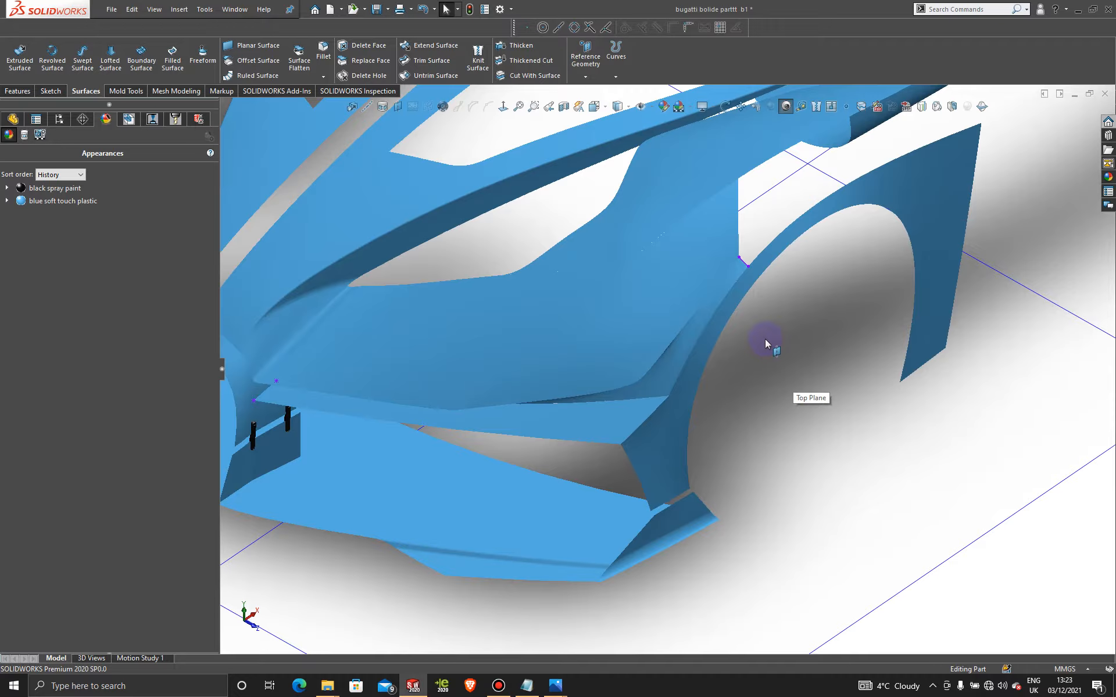
pyautogui.click(431, 61)
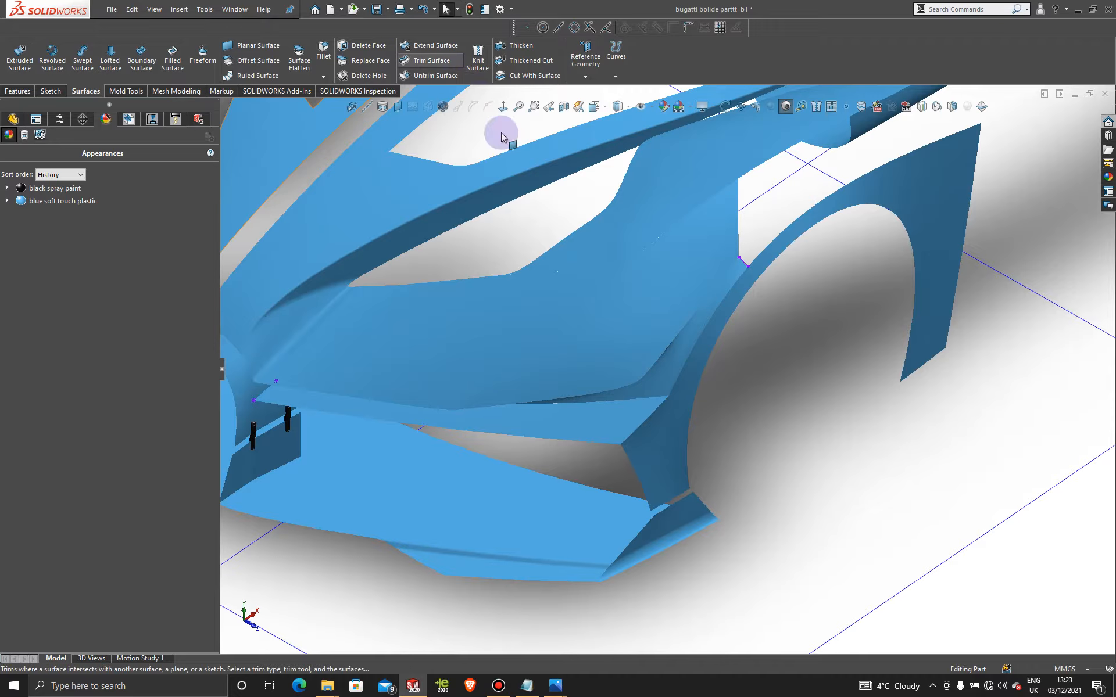
pyautogui.scroll(5, 672, 423)
pyautogui.scroll(-2, 409, 313)
pyautogui.moveTo(410, 312); pyautogui.dragTo(550, 306, button='middle')
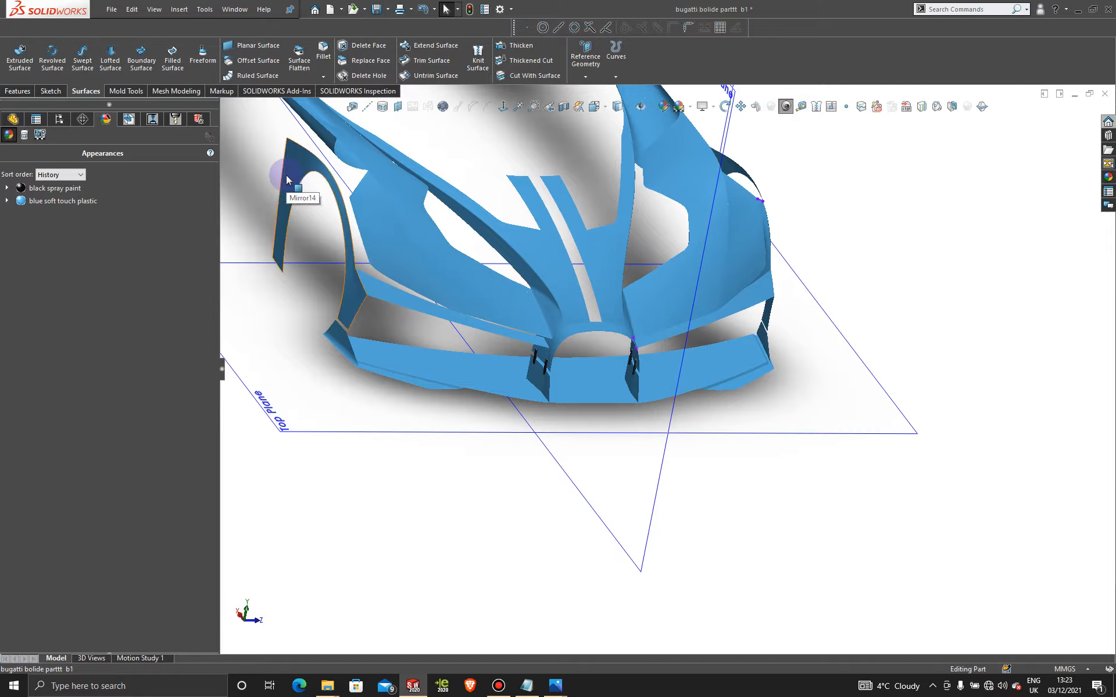
pyautogui.click(12, 119)
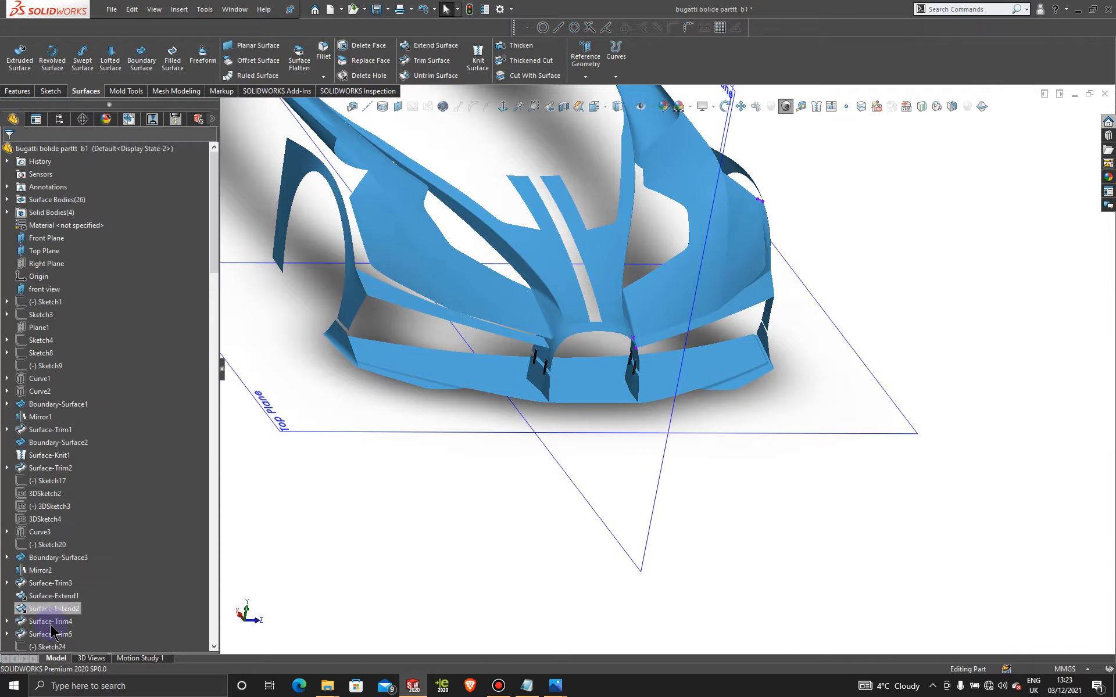
pyautogui.scroll(-20, 52, 630)
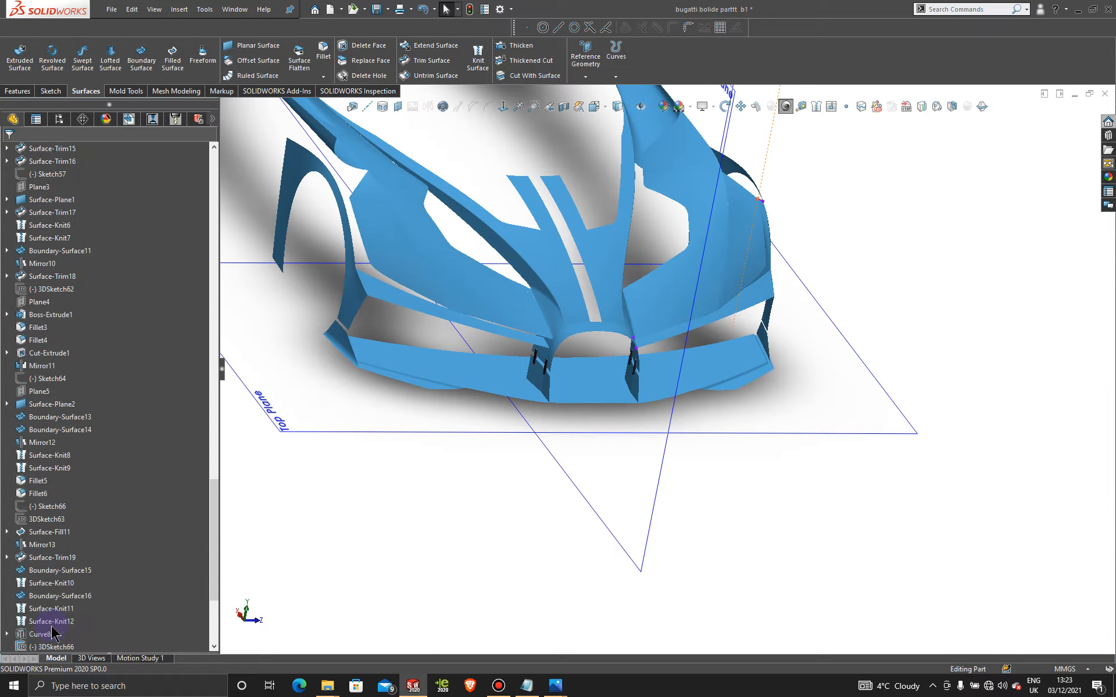
pyautogui.scroll(-5, 52, 632)
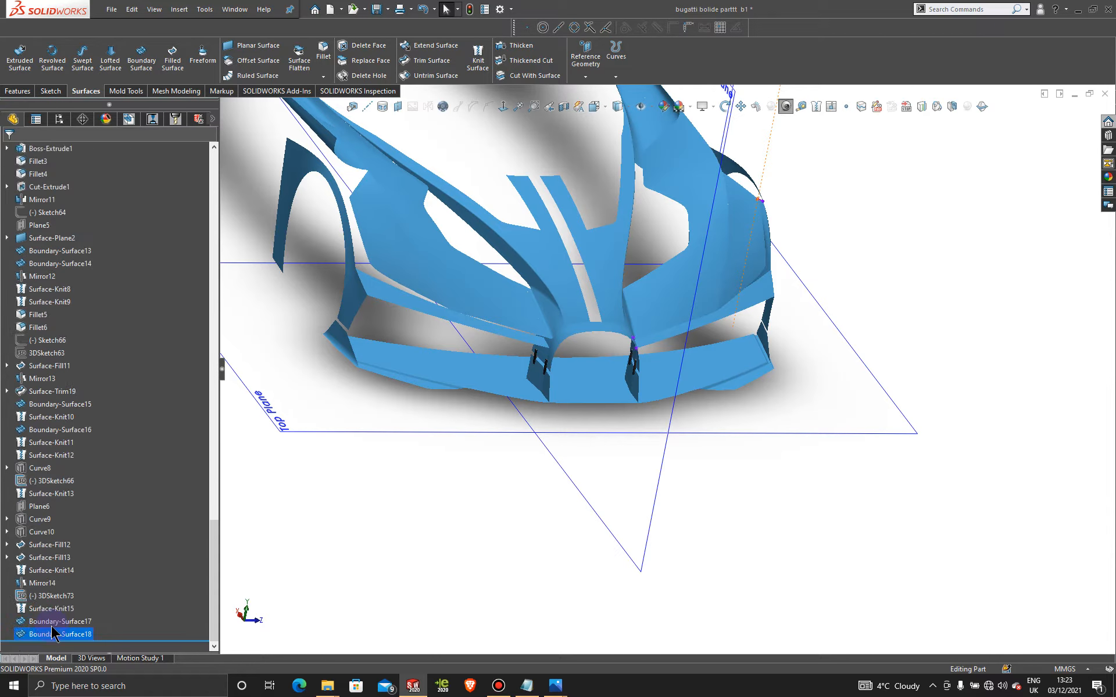
pyautogui.rightClick(43, 591)
pyautogui.click(88, 517)
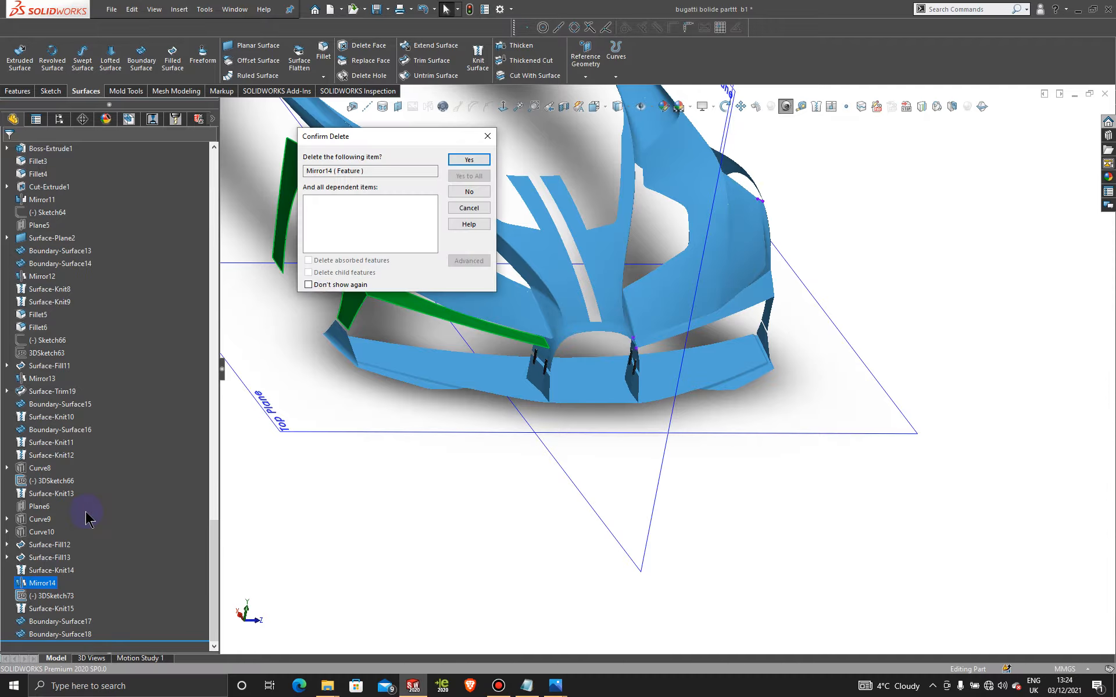
pyautogui.click(457, 159)
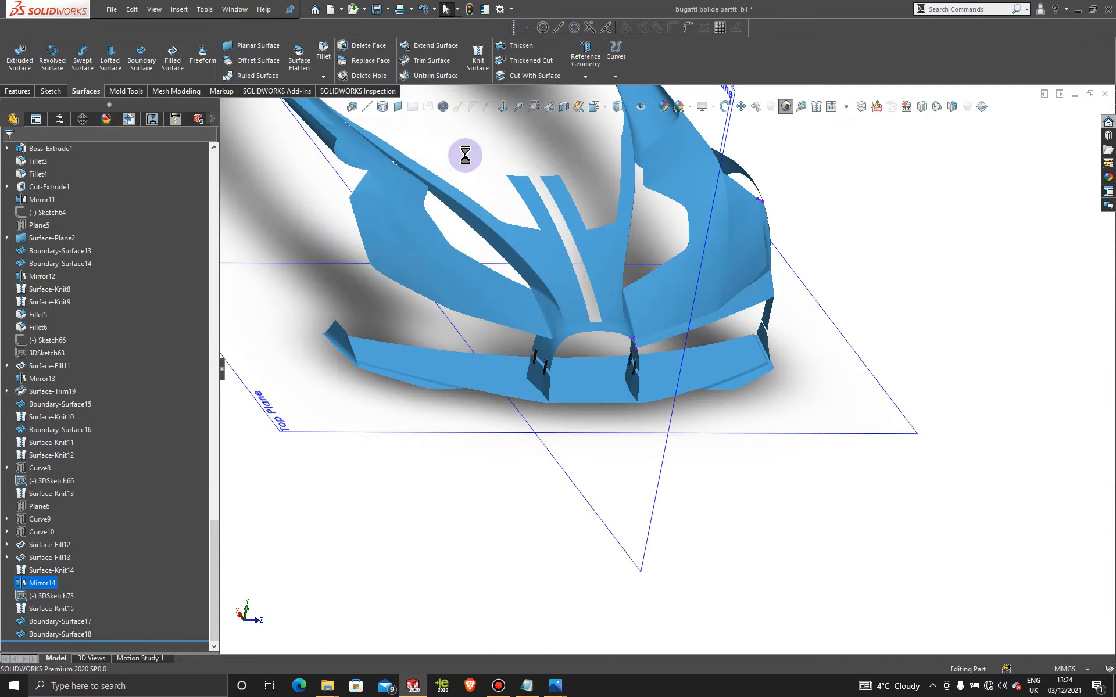
# Step: Knit the wheel arch and lower strip body (Surface-Knit14) with Boundary-Surface17 and Boundary-Surface18 into one surface
pyautogui.moveTo(481, 307); pyautogui.dragTo(634, 324, button='middle')
pyautogui.scroll(-5, 682, 357)
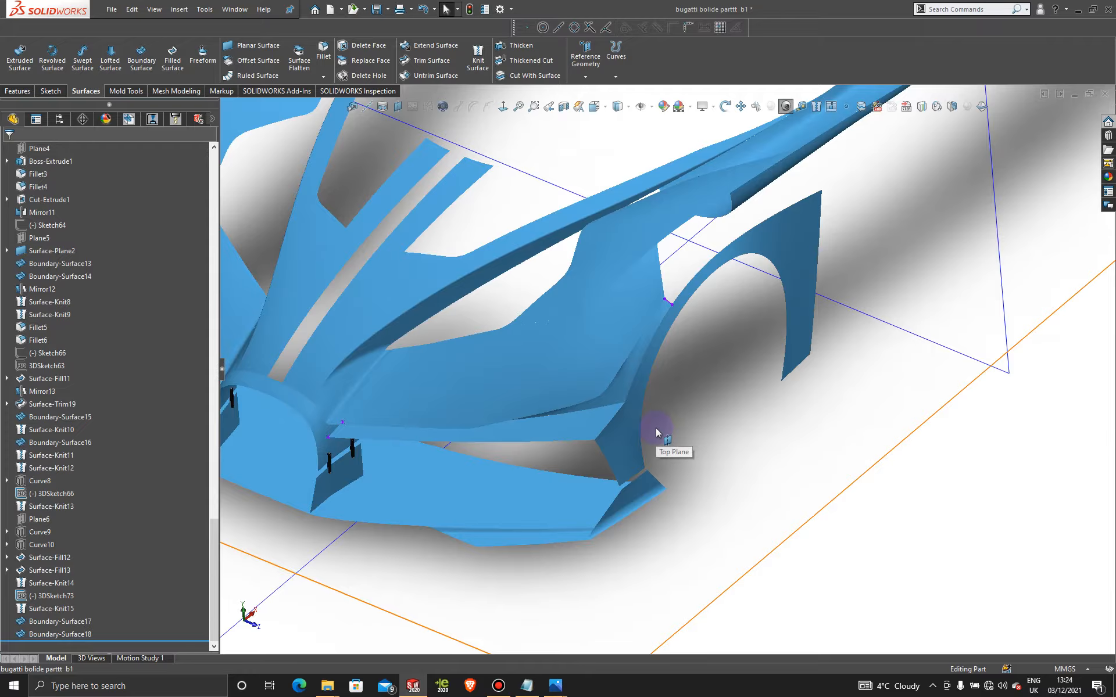
pyautogui.scroll(-3, 656, 428)
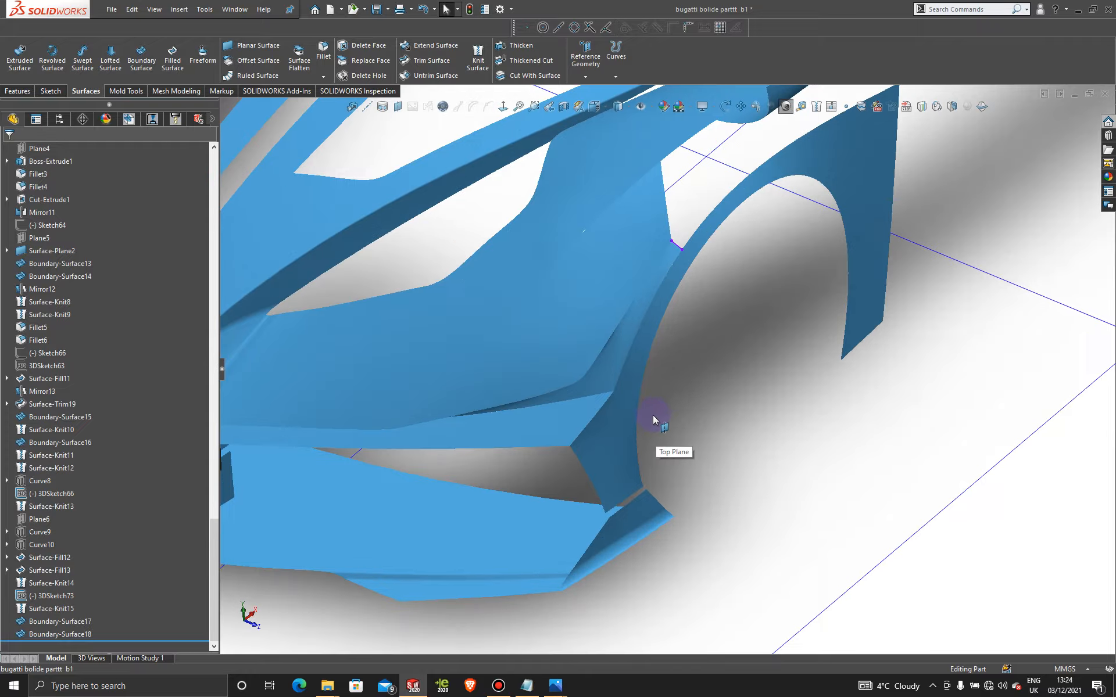
pyautogui.click(478, 58)
pyautogui.click(604, 470)
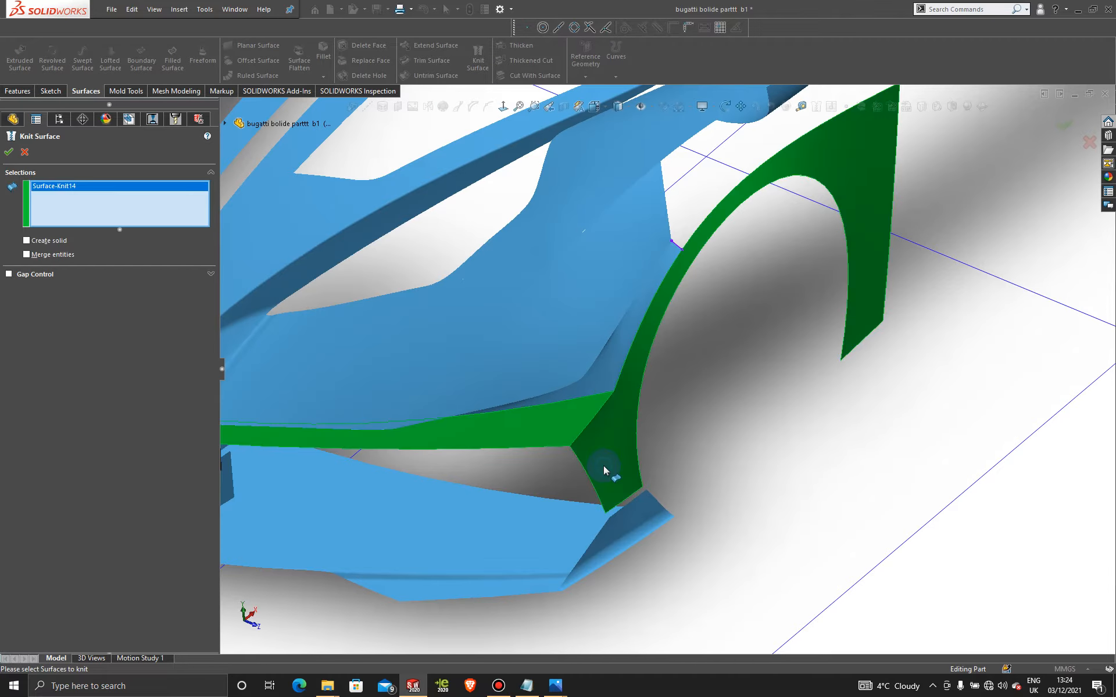
pyautogui.click(612, 376)
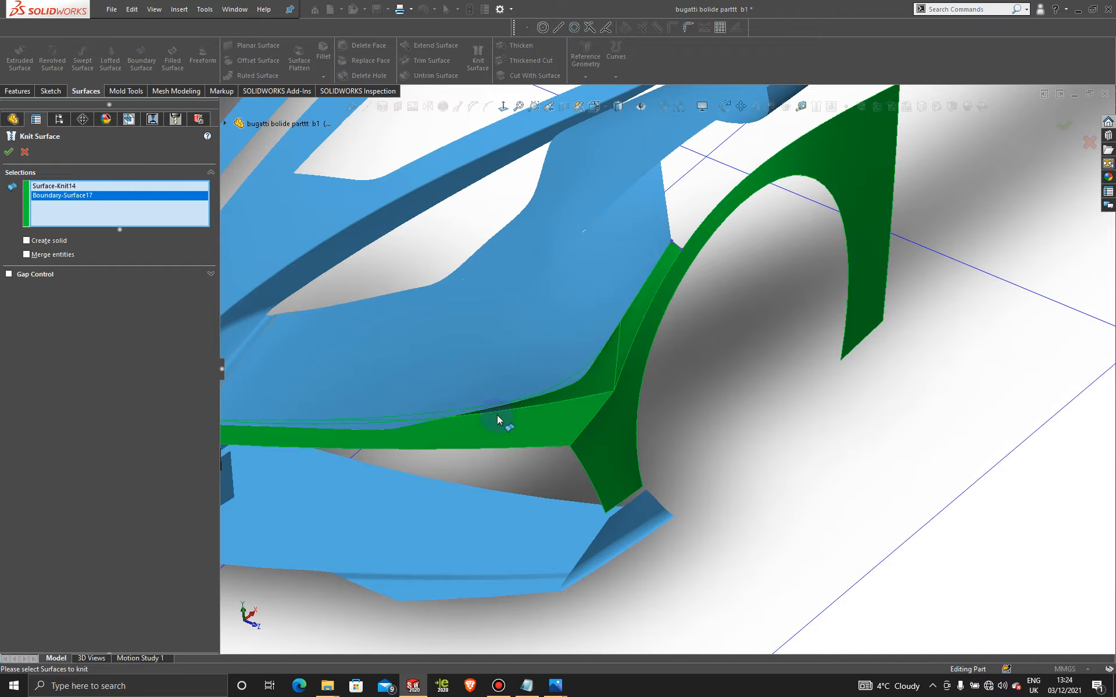
pyautogui.moveTo(498, 424); pyautogui.dragTo(377, 435, button='middle')
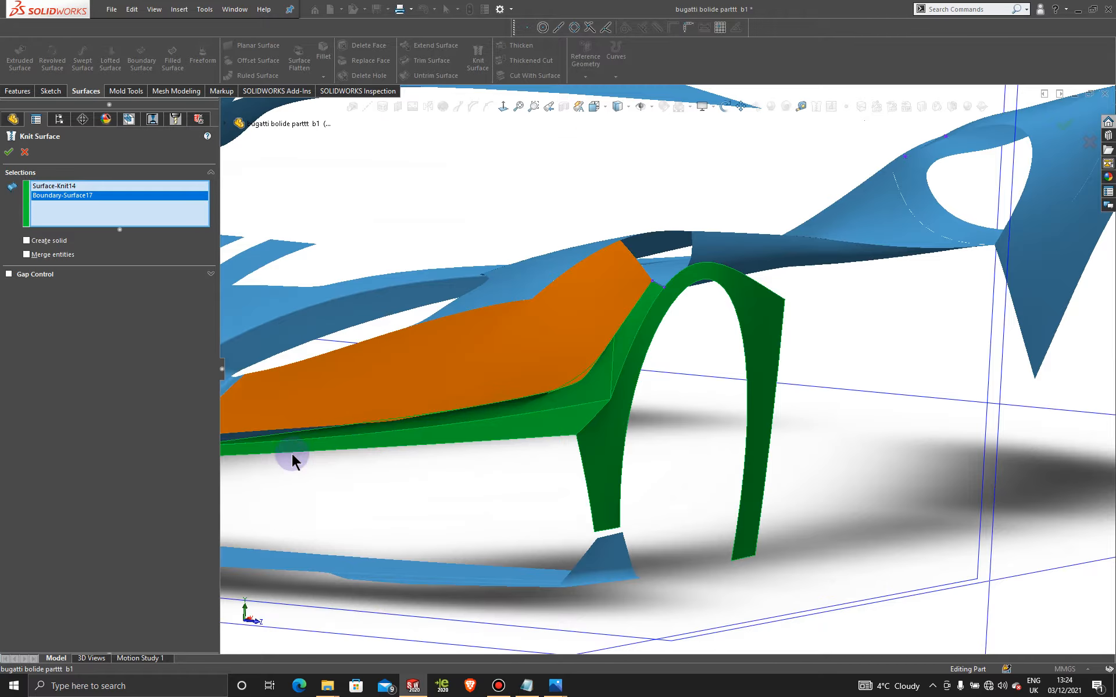
pyautogui.scroll(2, 293, 454)
pyautogui.scroll(-3, 347, 428)
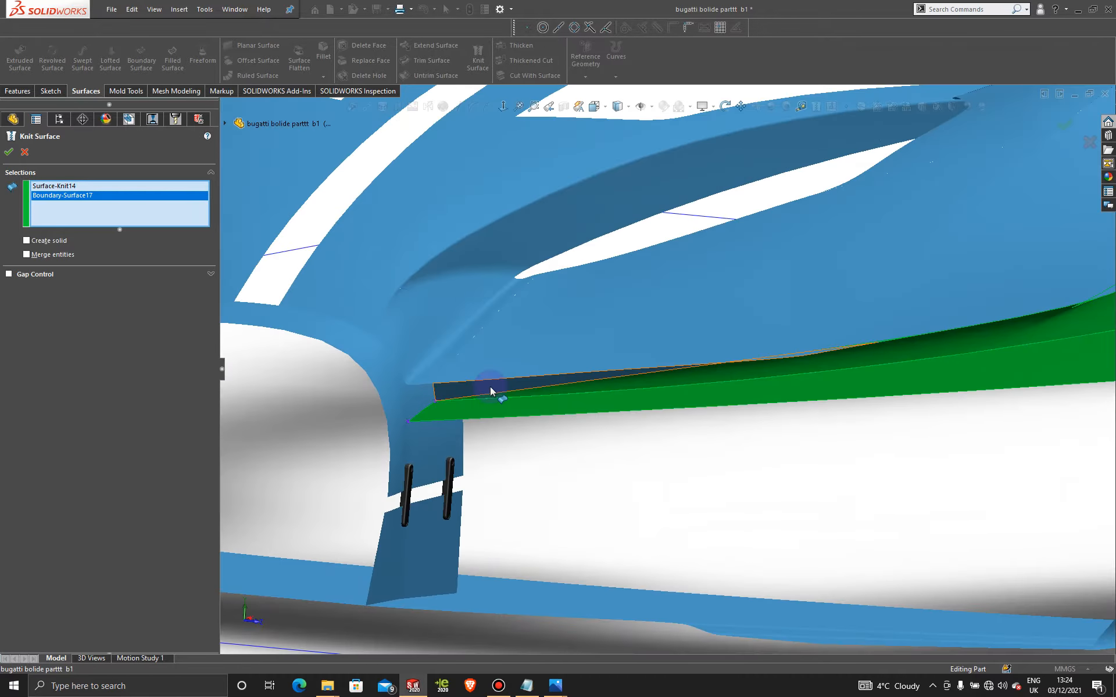
pyautogui.click(491, 391)
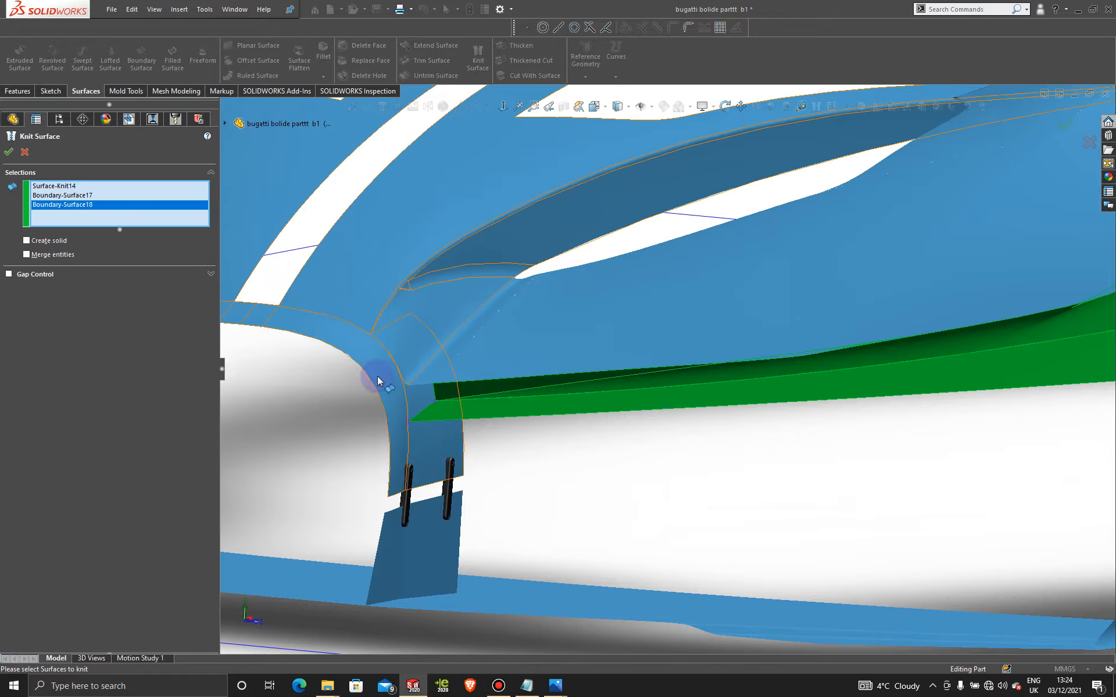
pyautogui.click(9, 152)
# Step: Start a Face Fillet with the wheel arch face as Face Set 1 and the lower strip plus both adjoining gap-closing faces as Face Set 2
pyautogui.scroll(5, 783, 439)
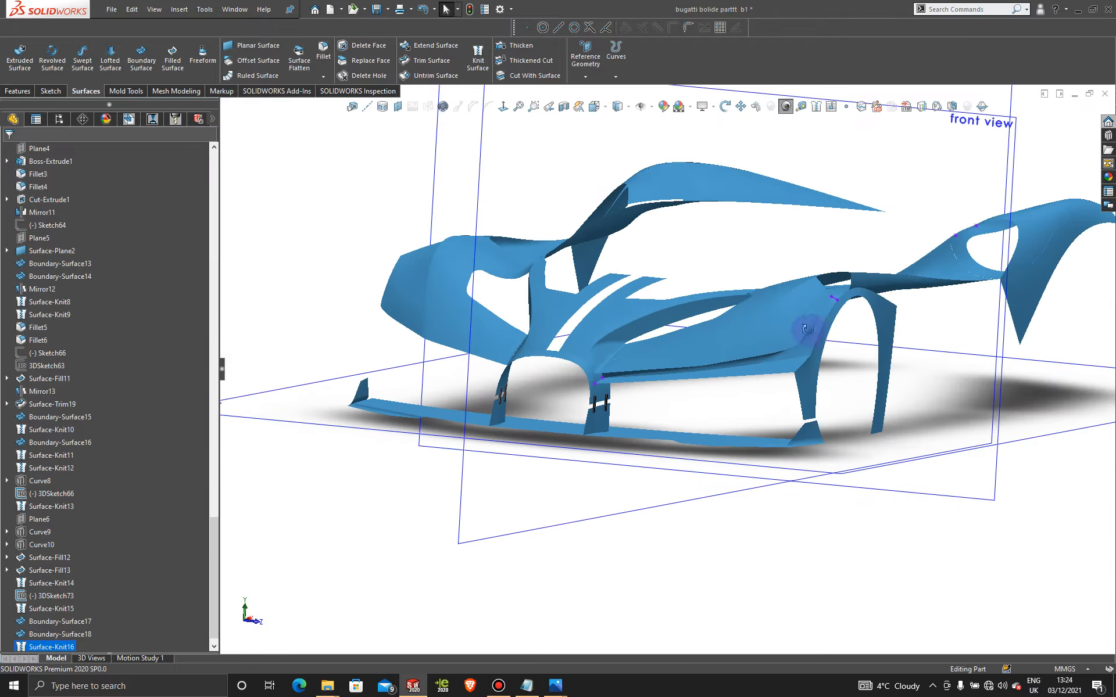
pyautogui.moveTo(806, 331); pyautogui.dragTo(787, 396, button='middle')
pyautogui.scroll(-4, 677, 517)
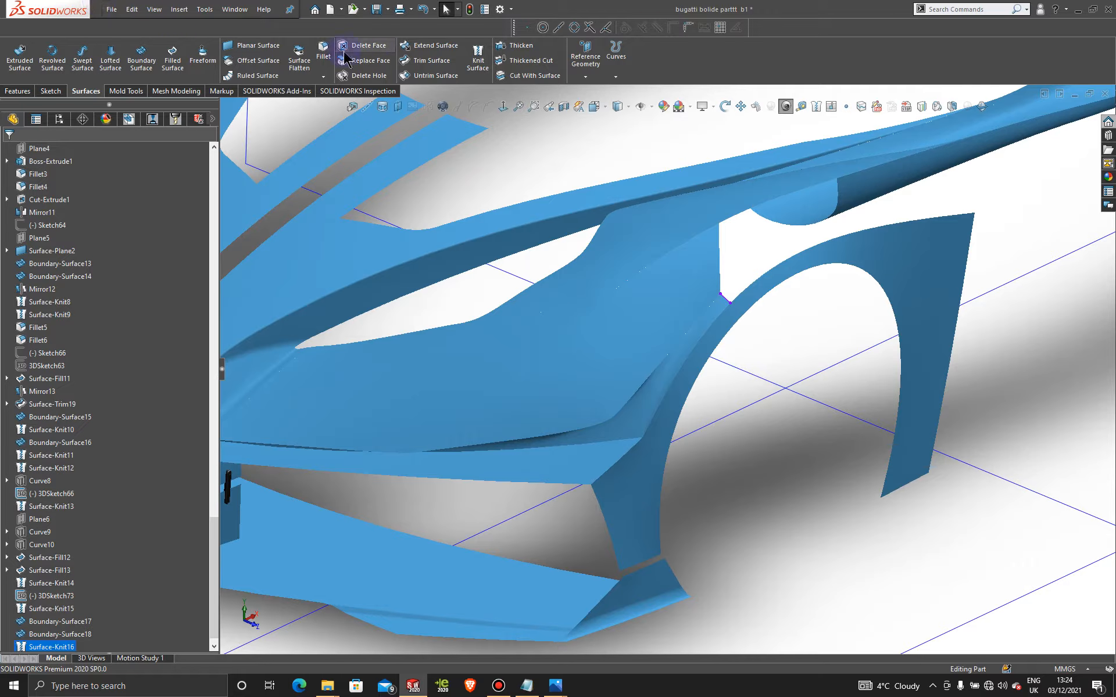
pyautogui.click(325, 51)
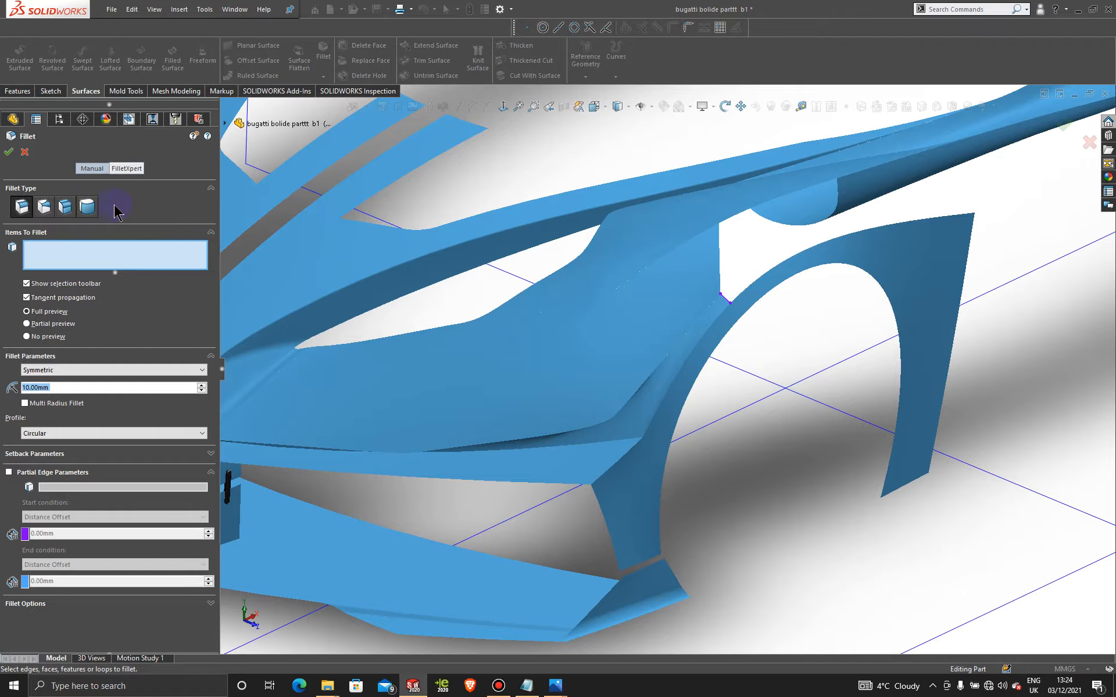
pyautogui.click(68, 209)
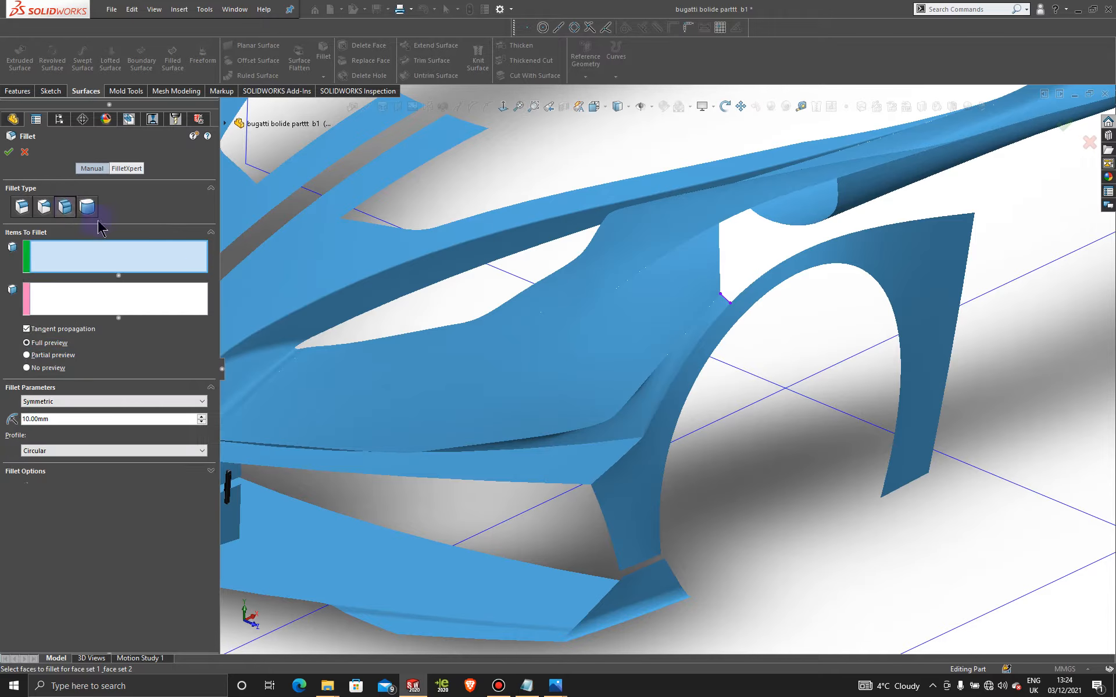
pyautogui.click(650, 476)
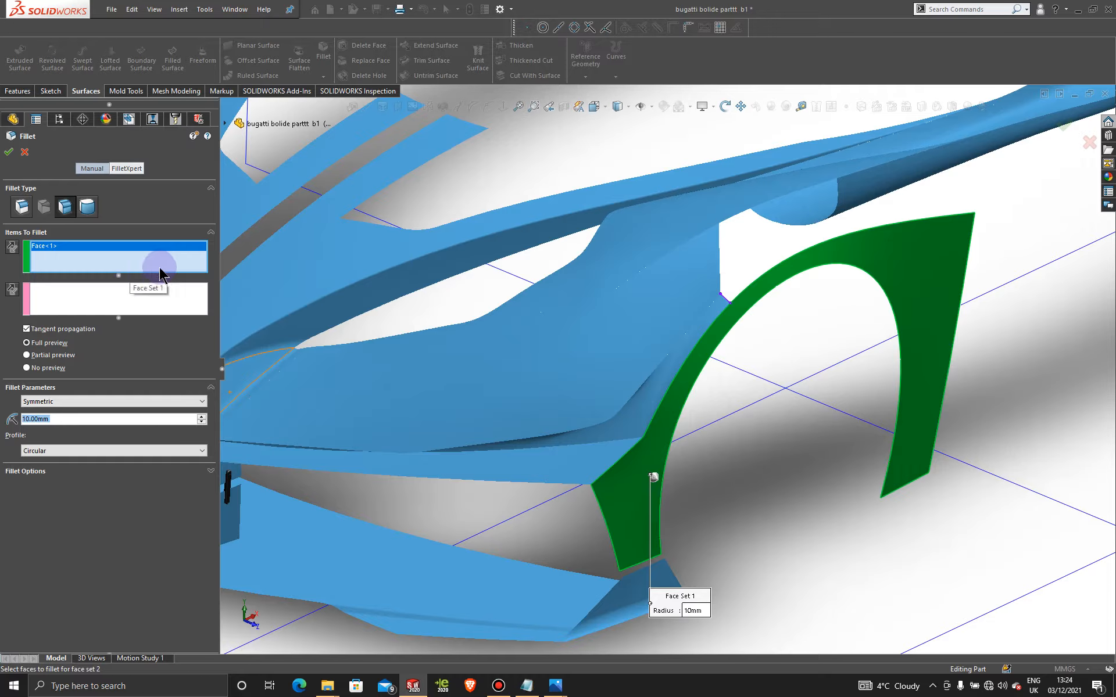
pyautogui.click(129, 298)
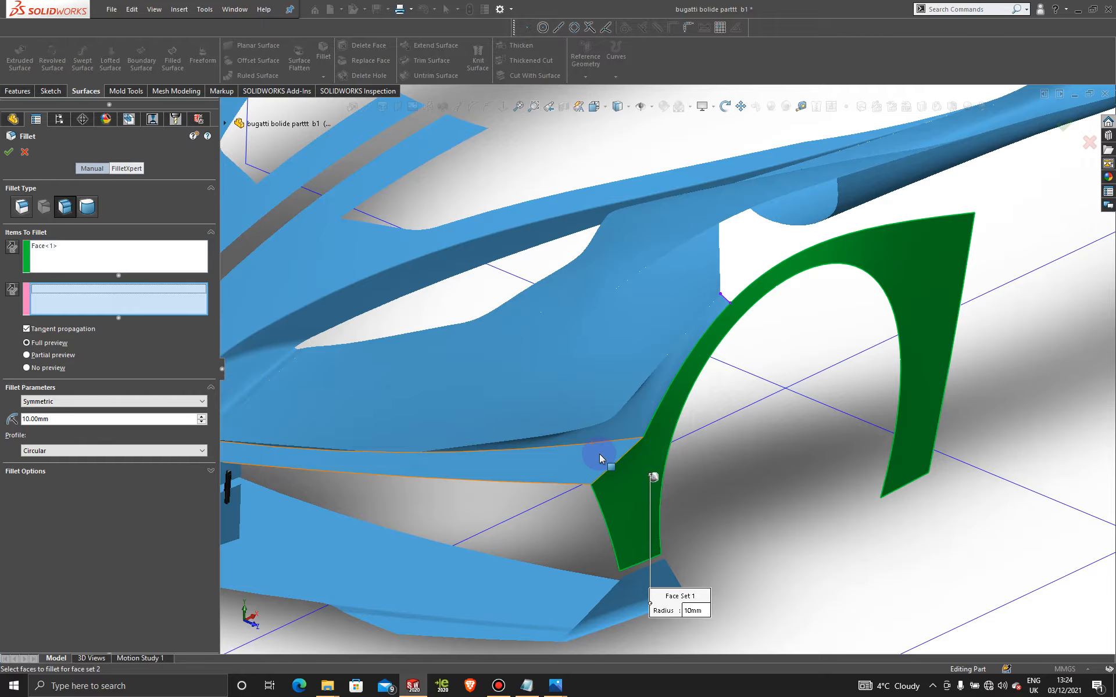
pyautogui.click(624, 448)
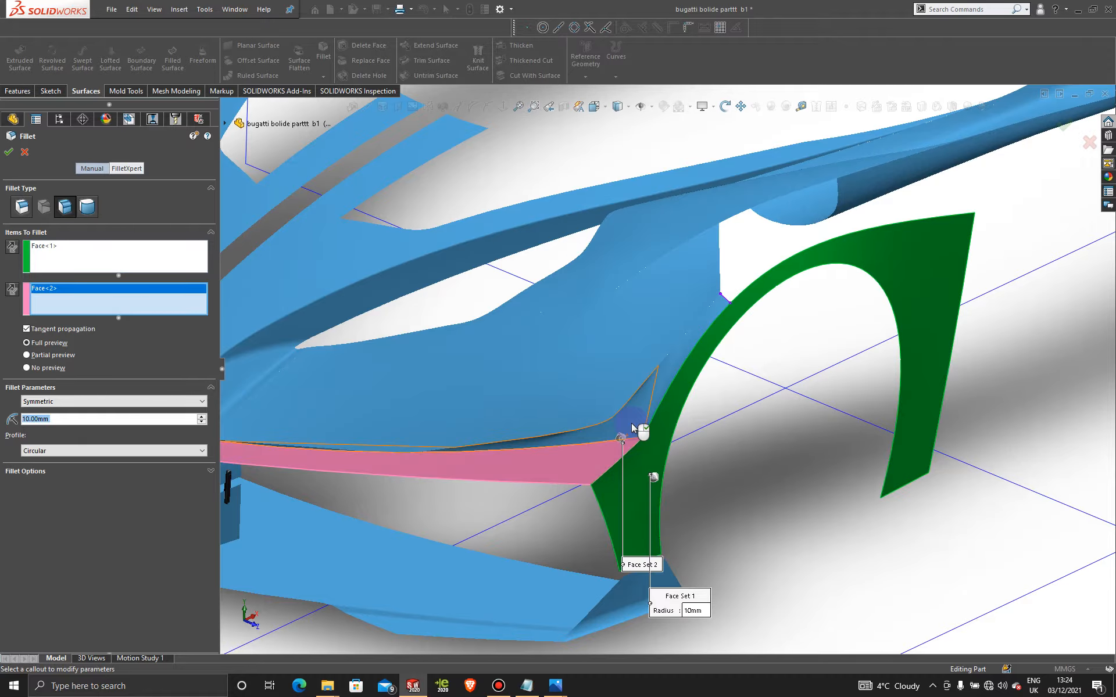
pyautogui.click(638, 423)
pyautogui.click(664, 381)
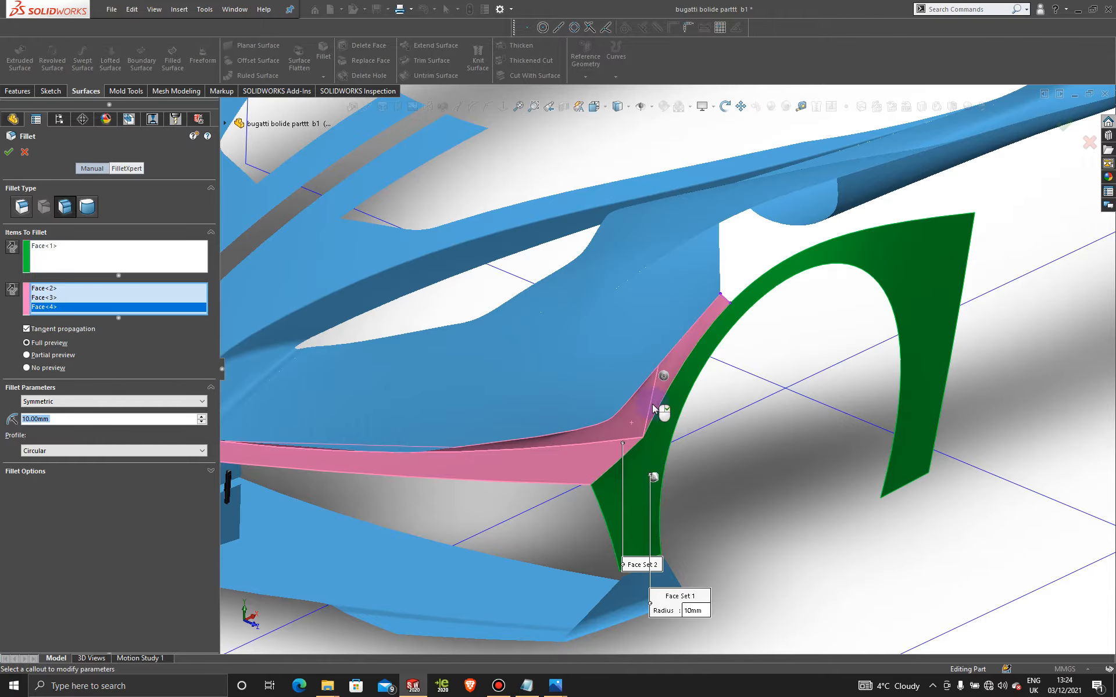
# Step: Inspect the fillet preview along the wheel arch's front edge and try a radius of 2 mm
pyautogui.moveTo(654, 410); pyautogui.dragTo(687, 426, button='middle')
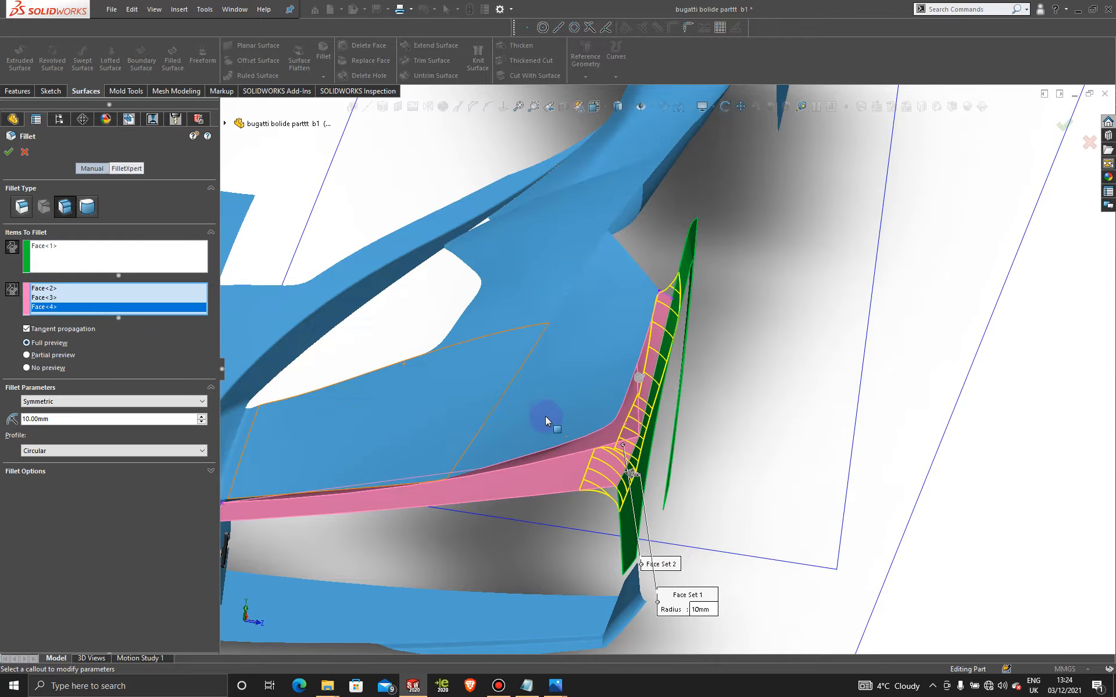
pyautogui.moveTo(545, 416); pyautogui.dragTo(532, 449, button='middle')
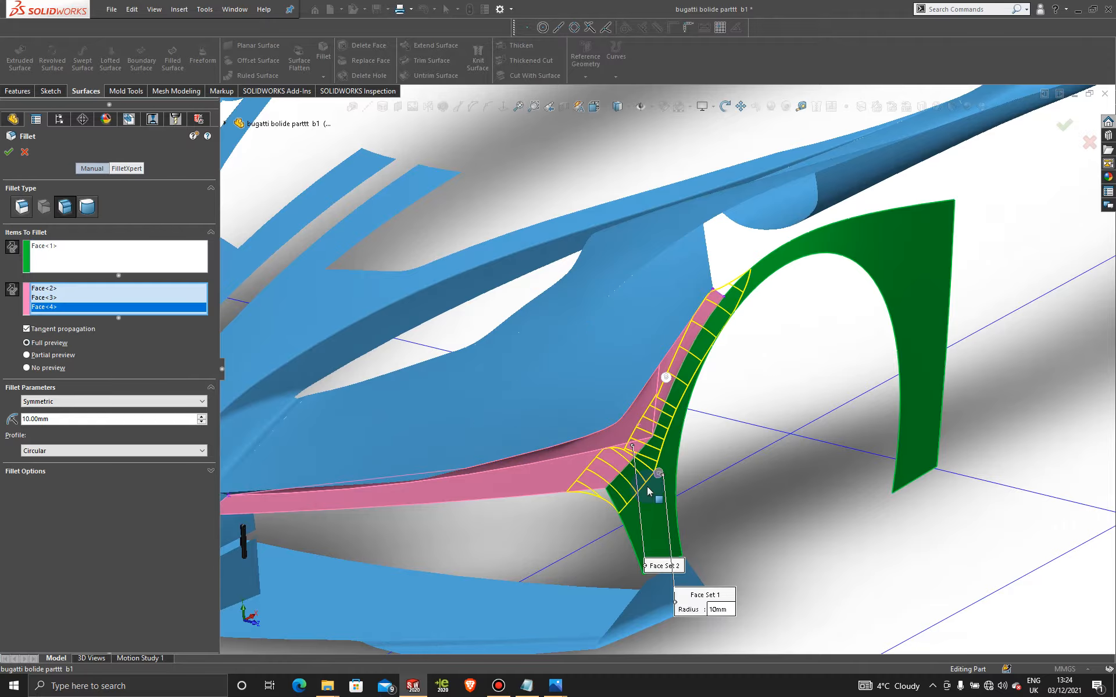
pyautogui.scroll(-1, 643, 512)
pyautogui.click(57, 419)
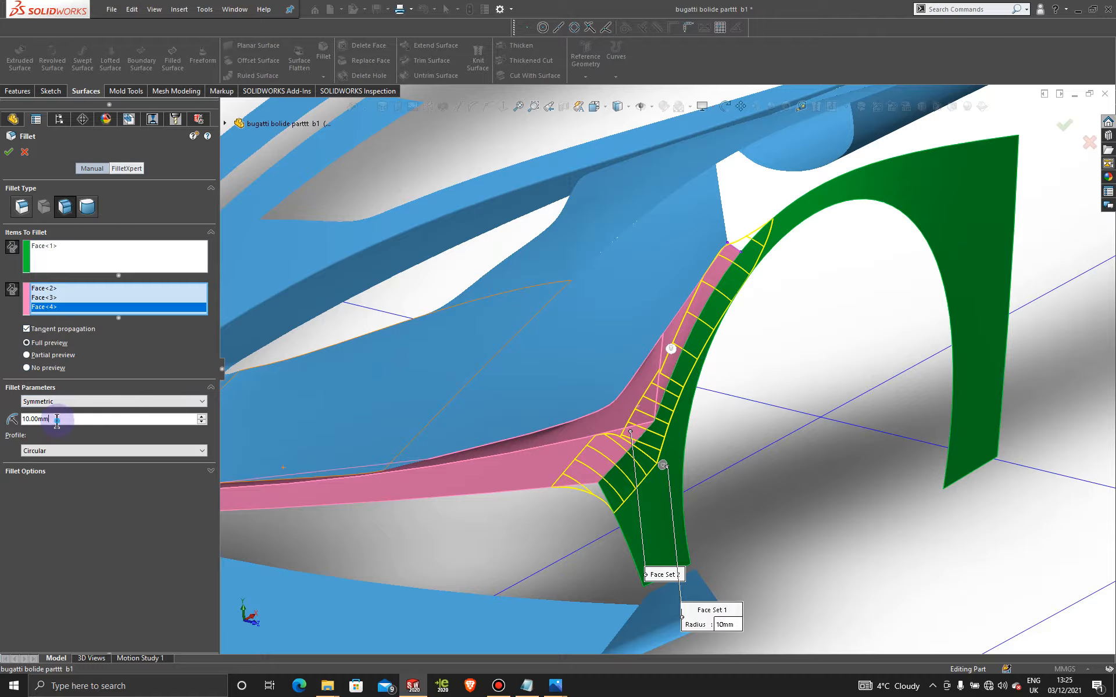
pyautogui.write('2')
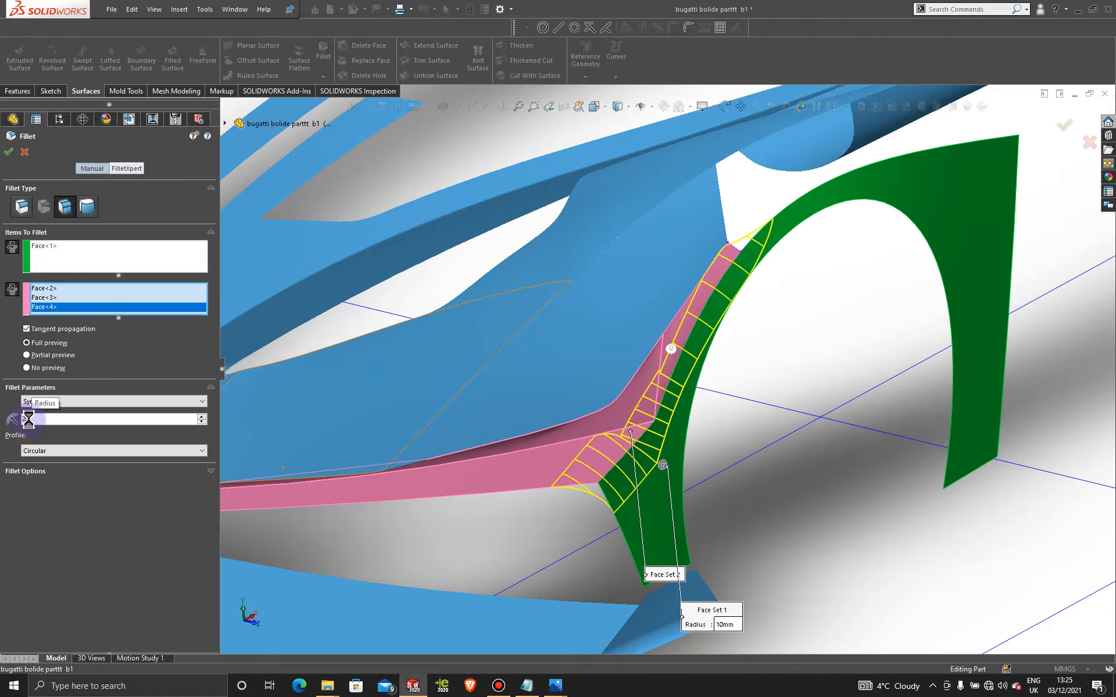
pyautogui.press('Return')
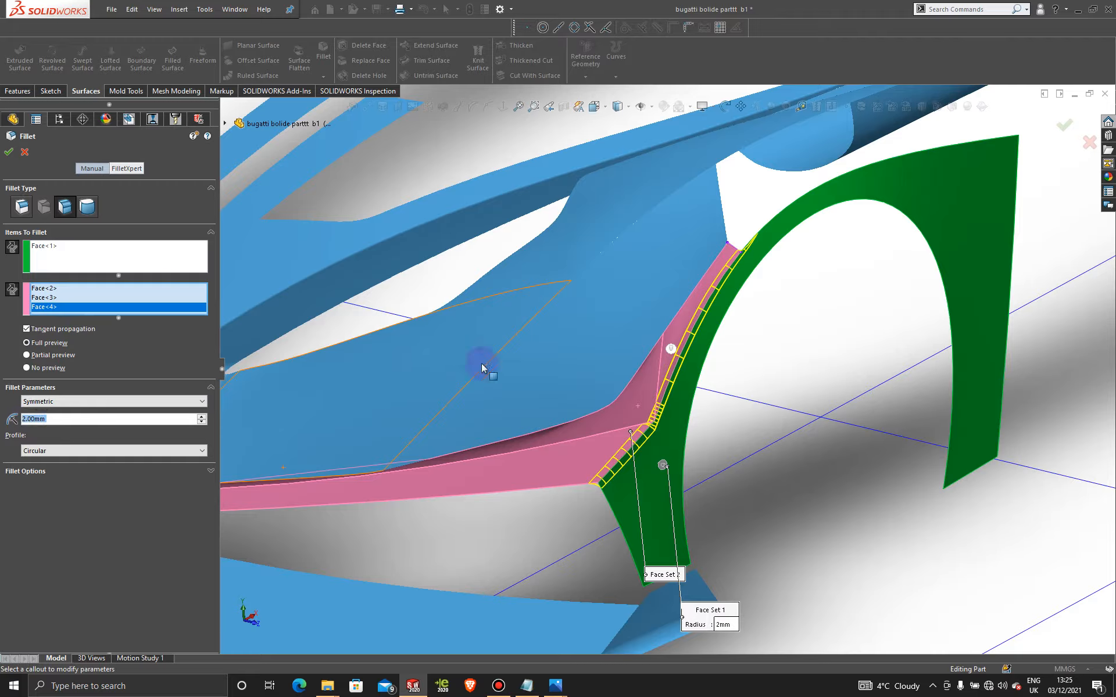
# Step: Set the wheel arch face fillet's radius to 3 mm and accept the fillet
pyautogui.moveTo(730, 418)
pyautogui.mouseDown(button='middle')
pyautogui.moveTo(716, 418)
pyautogui.moveTo(727, 431)
pyautogui.mouseUp(button='middle')
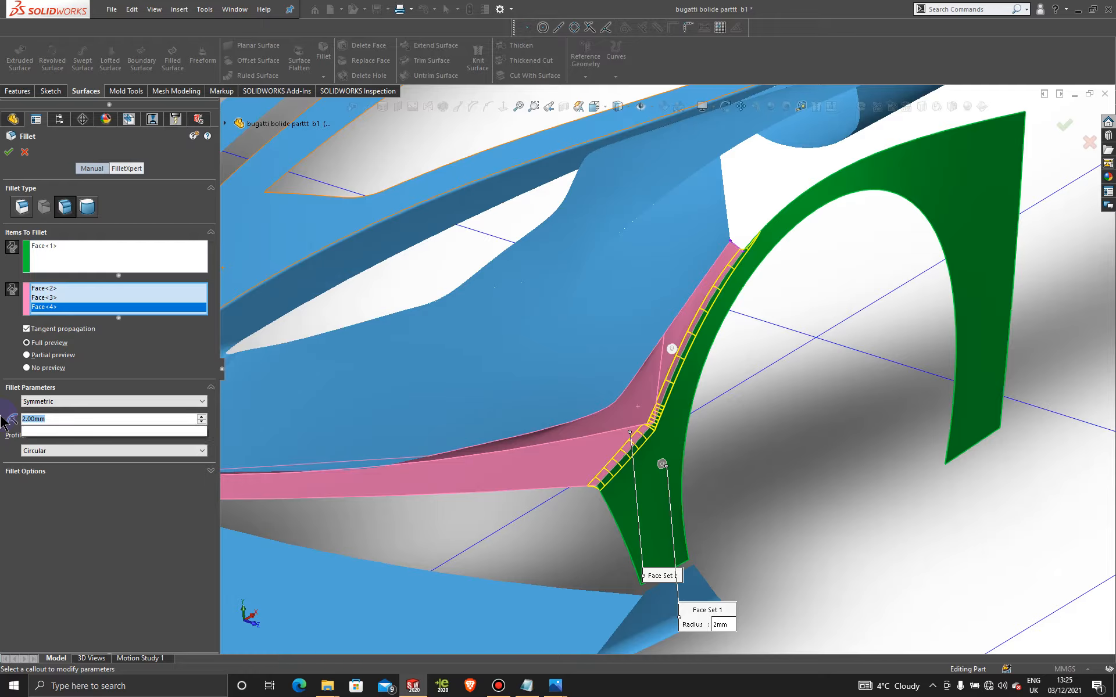
pyautogui.write('3')
pyautogui.press('Return')
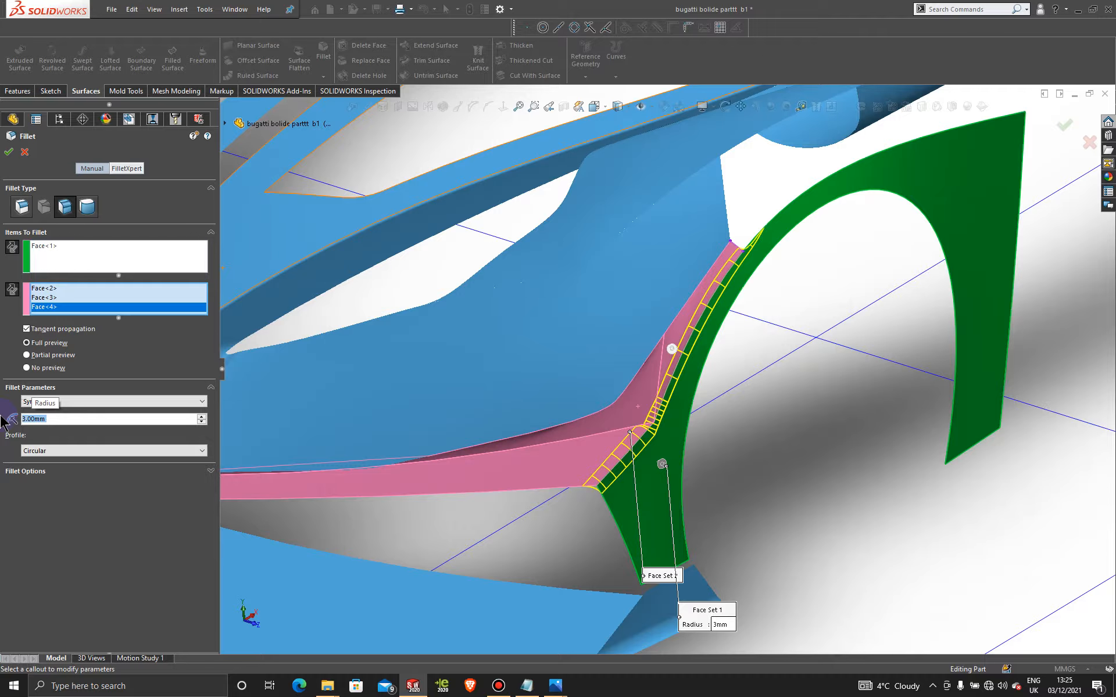
pyautogui.click(8, 153)
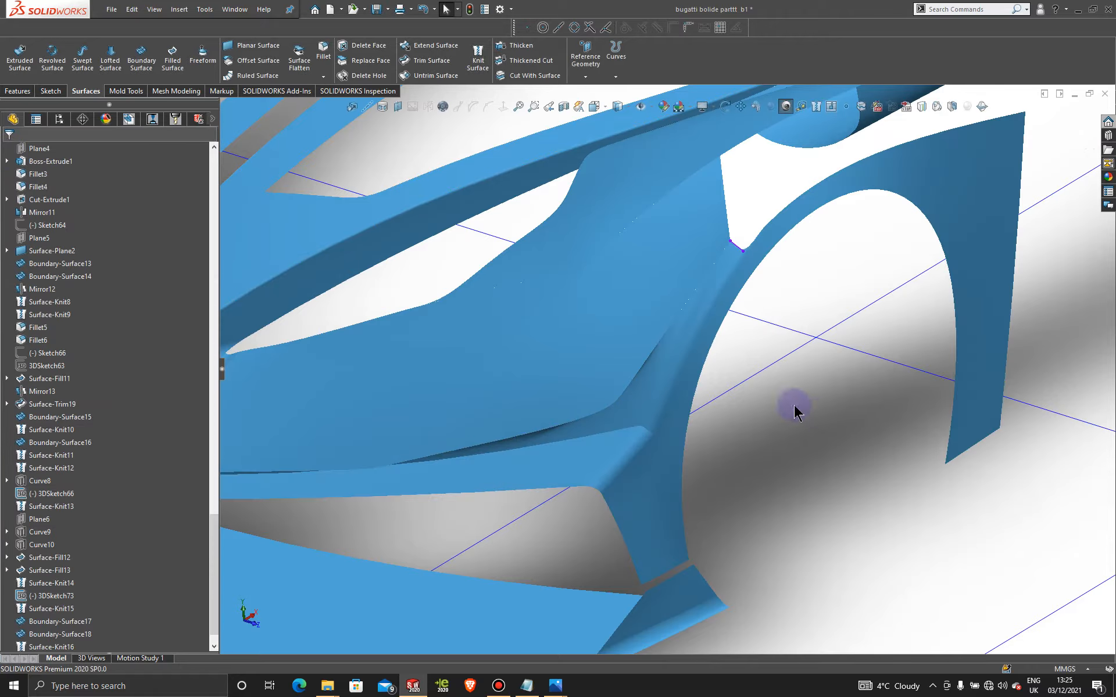
# Step: Start a constant size fillet on the short edge between the recessed face under the fender and the gap-closing strip beside the wheel arch
pyautogui.moveTo(792, 403); pyautogui.dragTo(675, 341, button='middle')
pyautogui.scroll(-3, 675, 412)
pyautogui.scroll(3, 676, 417)
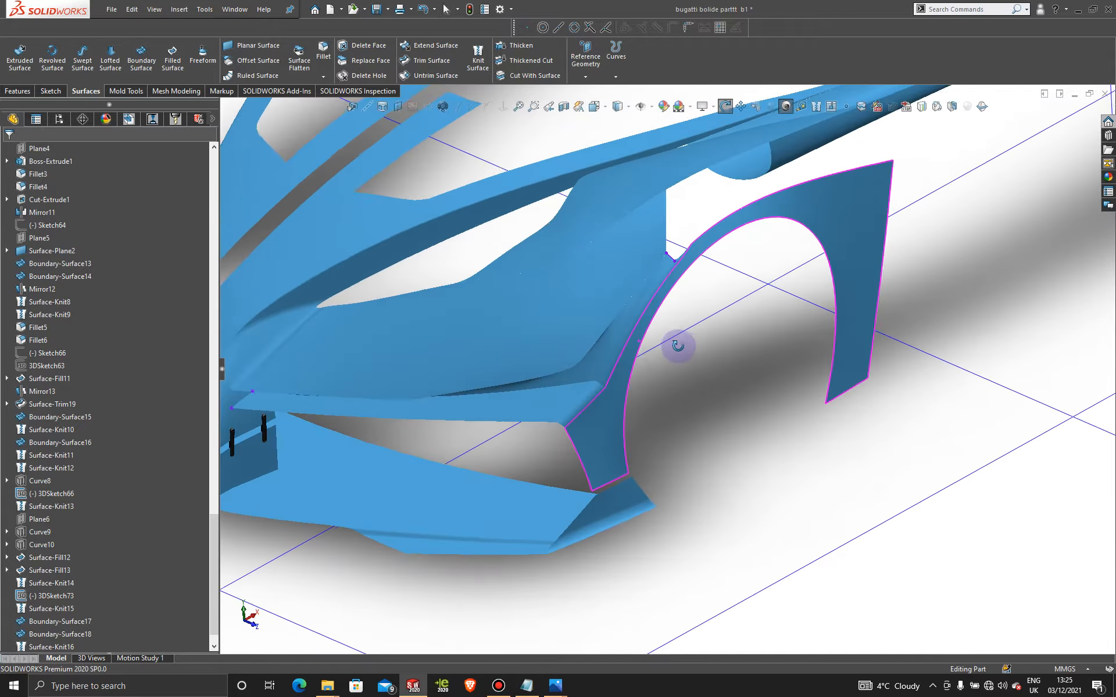
pyautogui.scroll(-3, 668, 334)
pyautogui.scroll(-2, 664, 328)
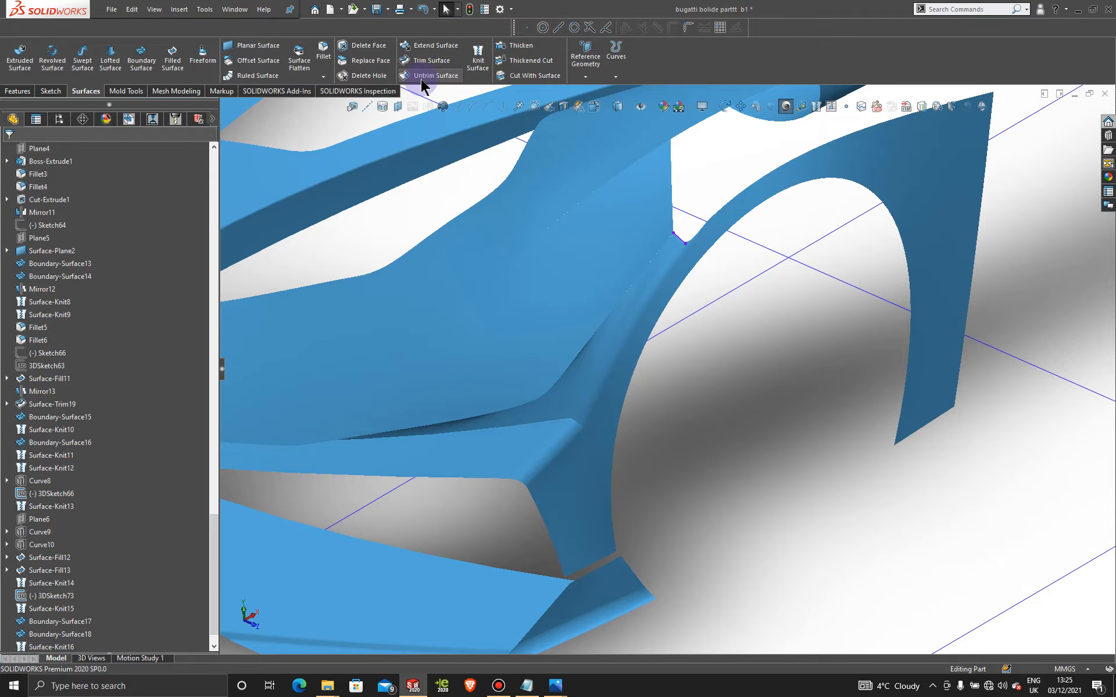
pyautogui.click(323, 51)
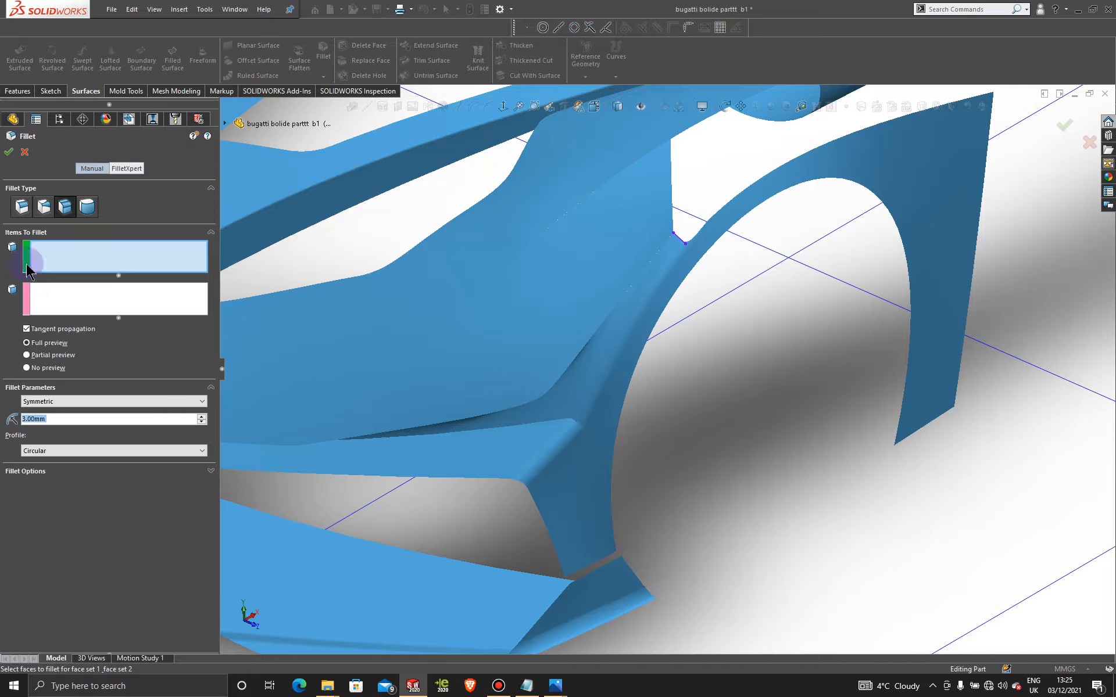
pyautogui.click(19, 212)
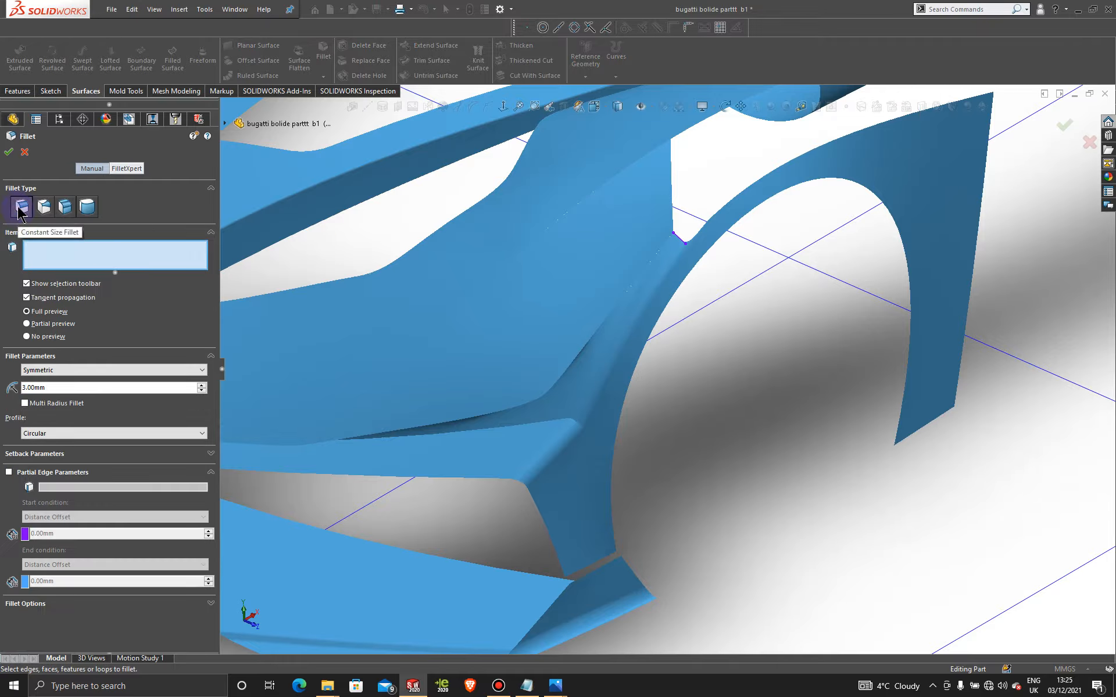
pyautogui.click(37, 388)
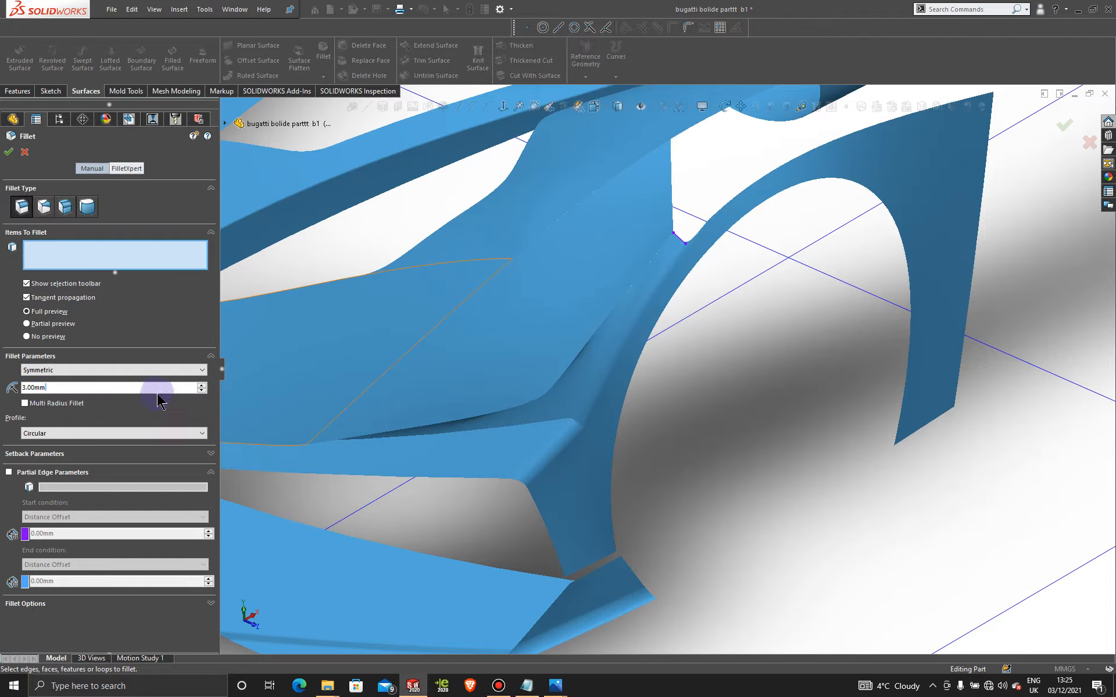
pyautogui.click(597, 362)
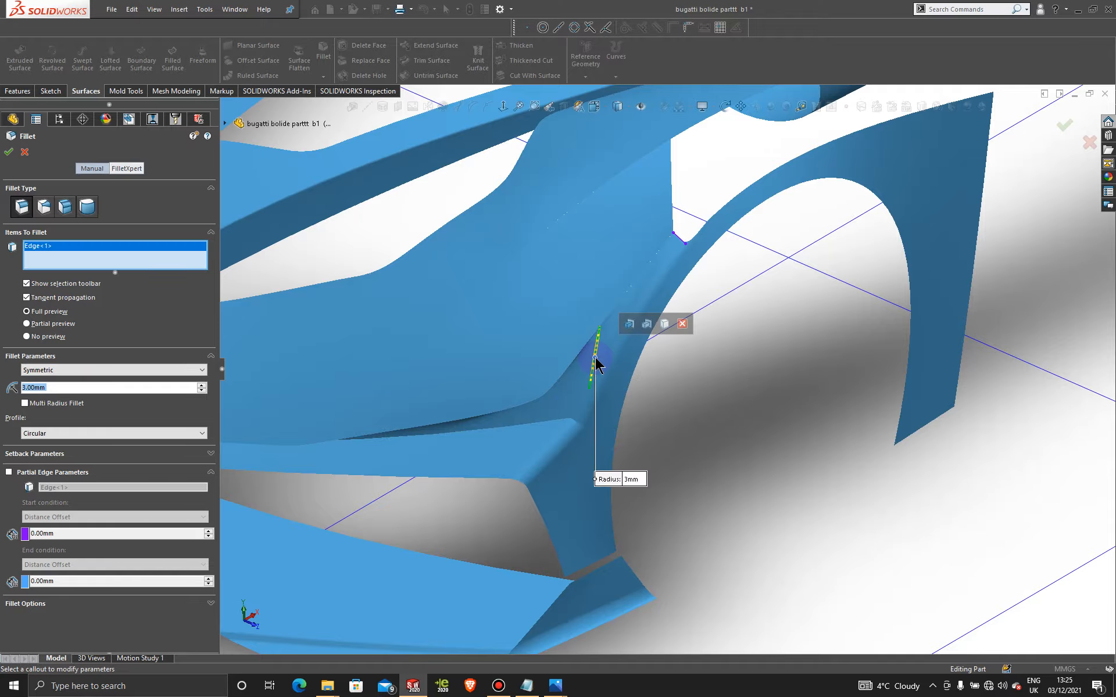
# Step: Try radii of 20 mm and 10 mm for the short edge's fillet
pyautogui.click(64, 388)
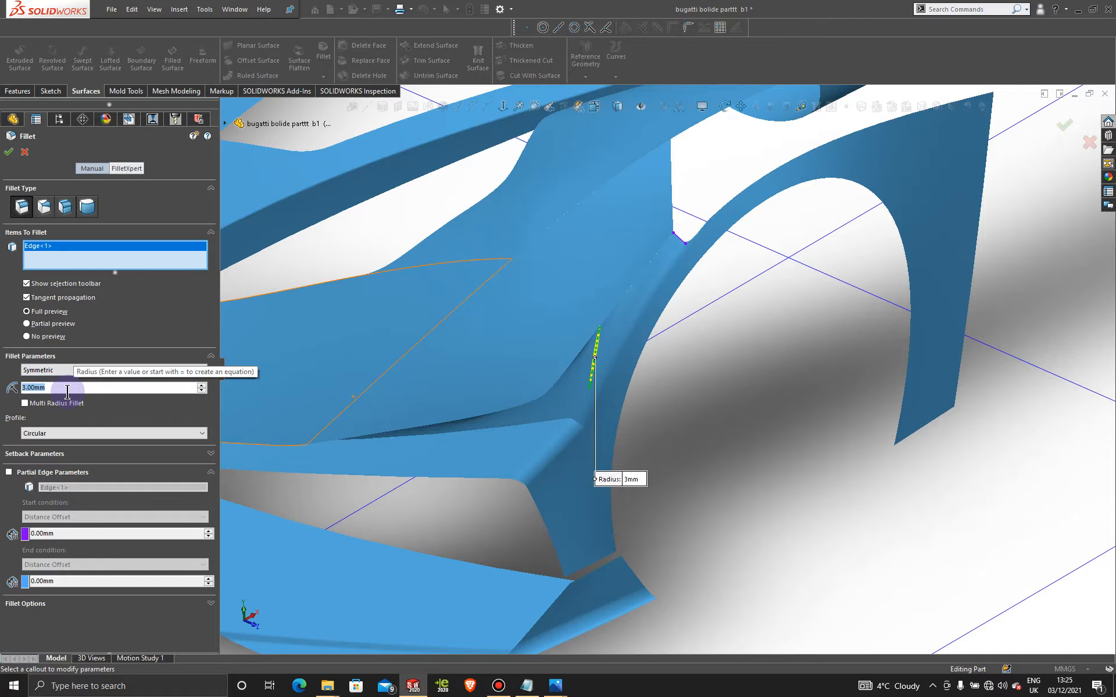
pyautogui.write('20')
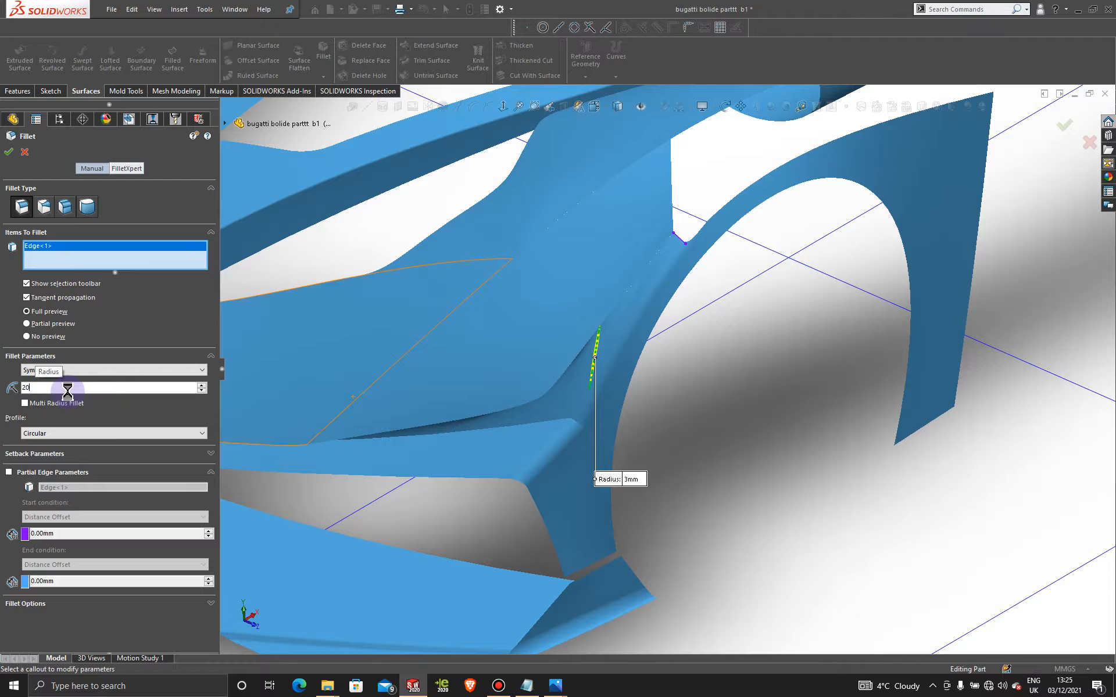
pyautogui.press('Return')
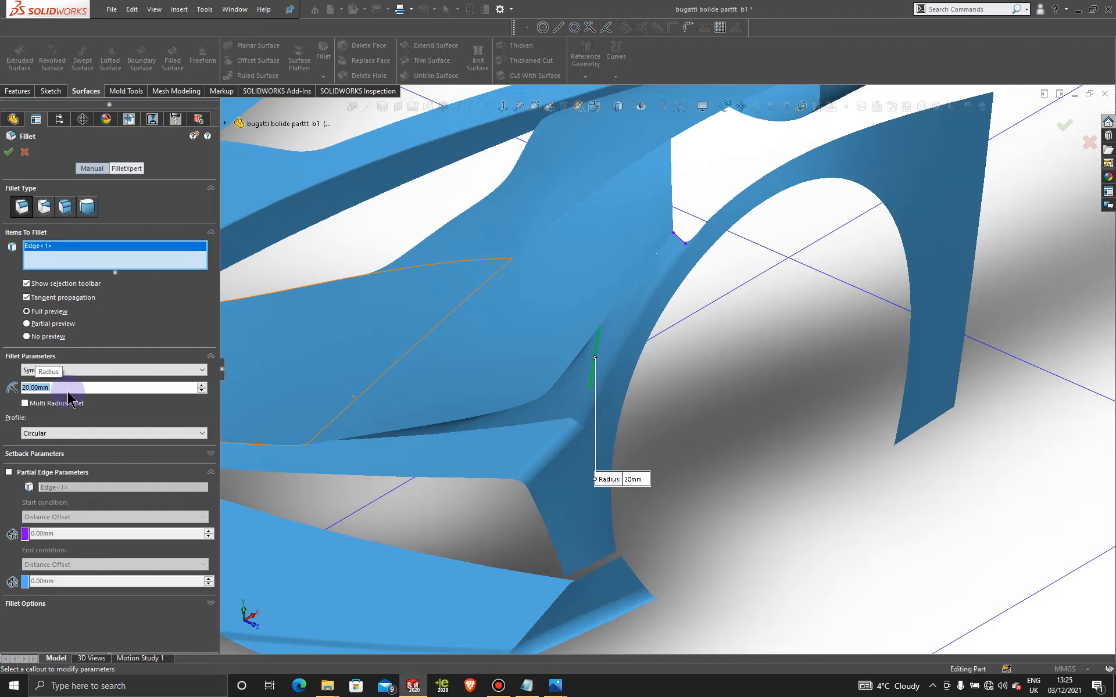
pyautogui.write('10')
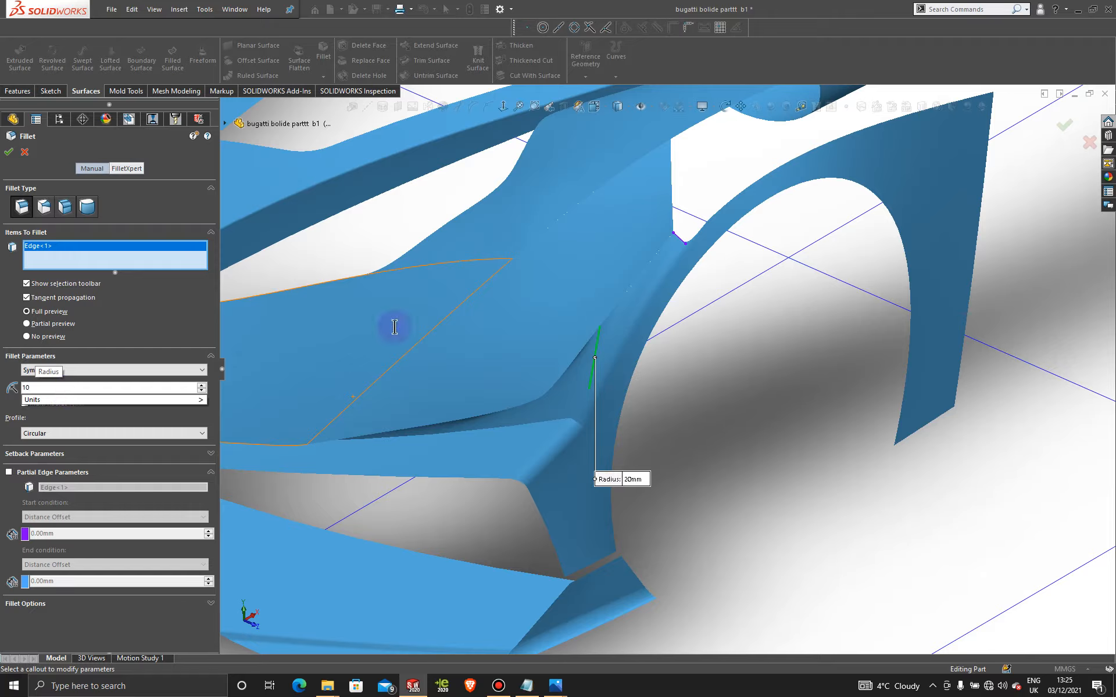
pyautogui.click(720, 328)
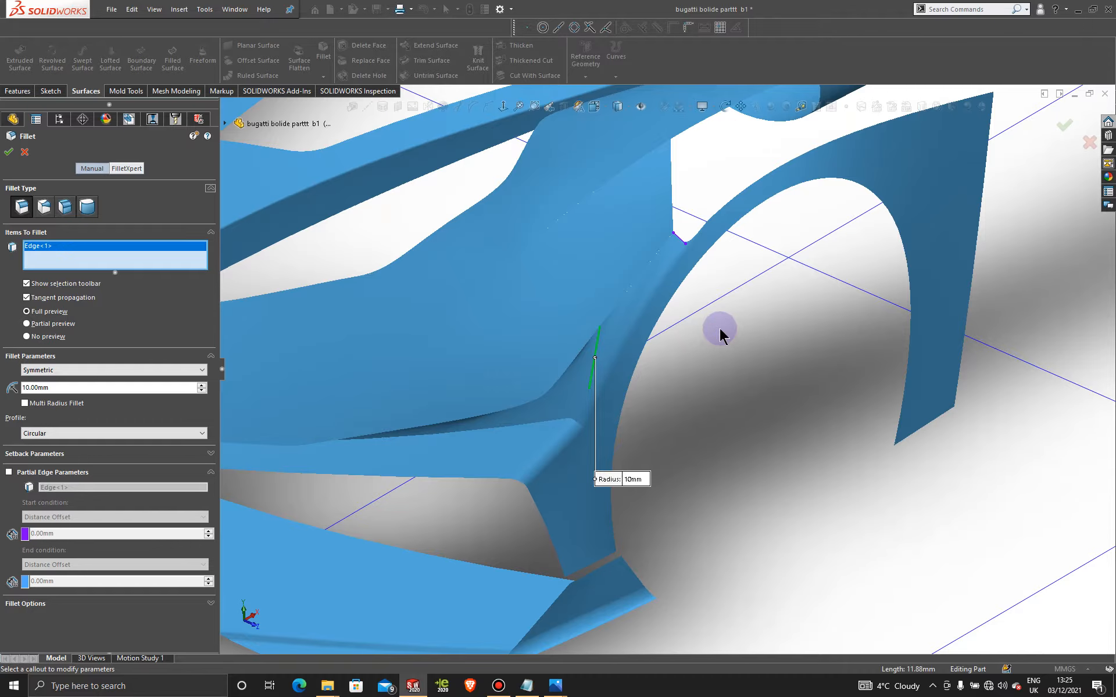
# Step: Set the short edge fillet's radius to 4 mm and accept the fillet
pyautogui.click(64, 390)
pyautogui.doubleClick(40, 393)
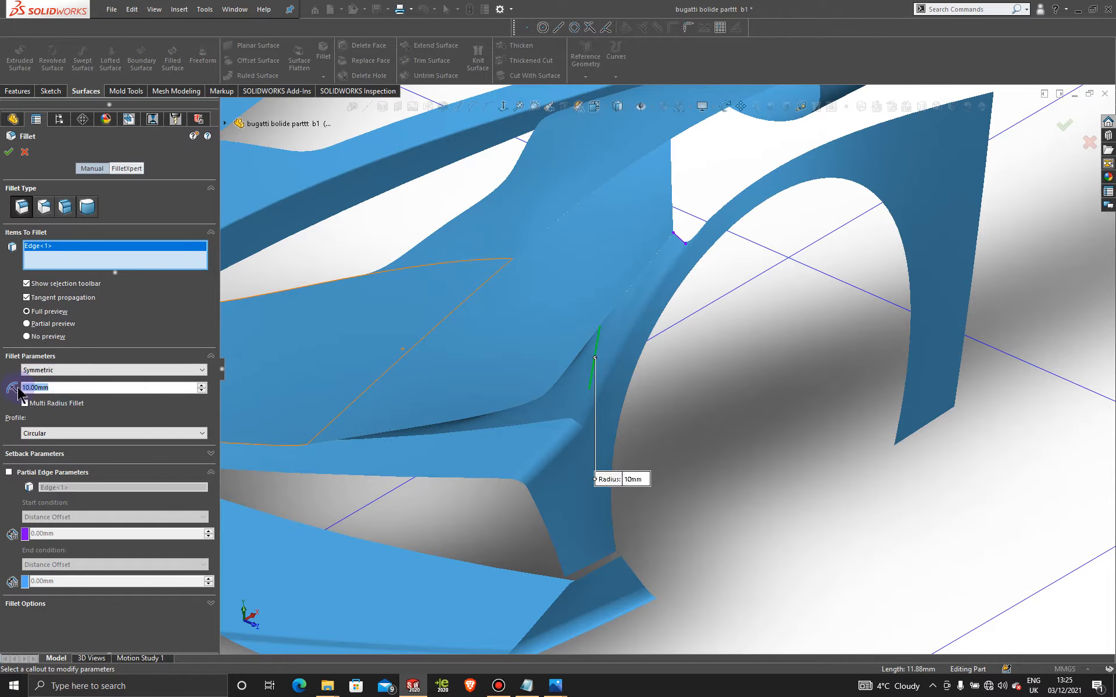
pyautogui.write('4')
pyautogui.press('Return')
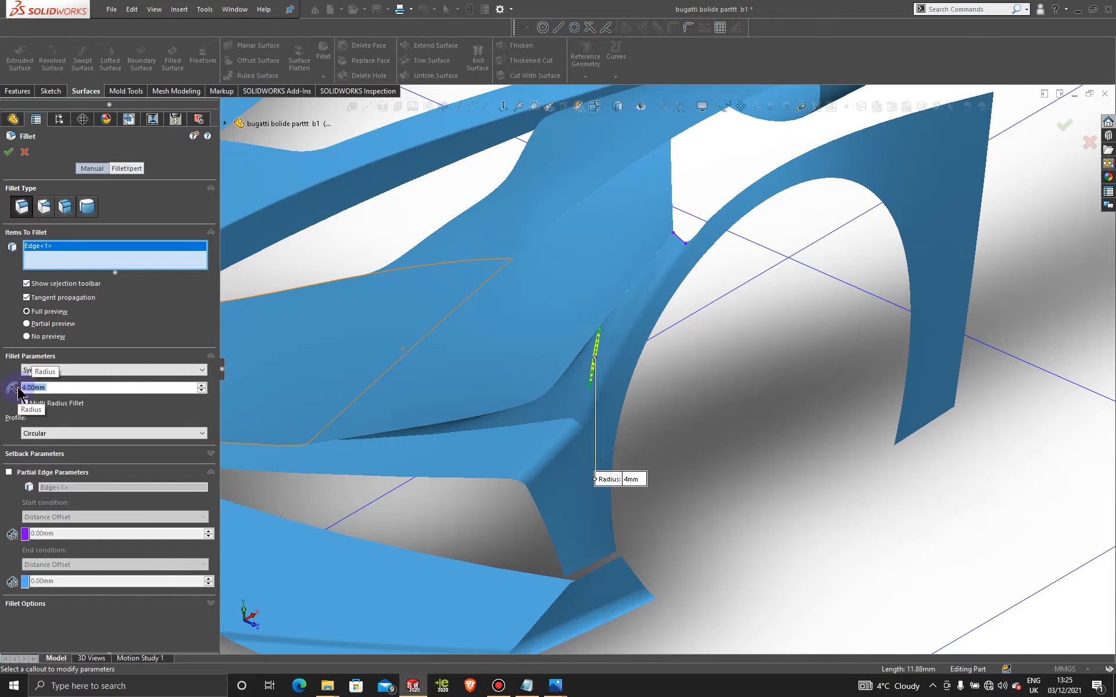
pyautogui.click(739, 348)
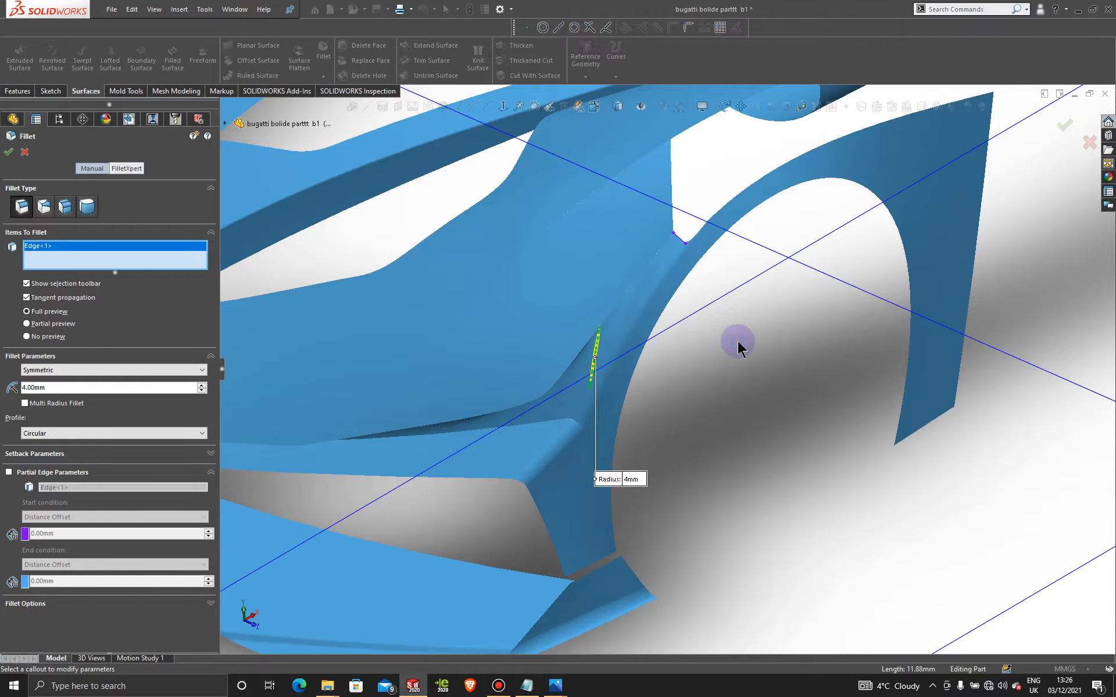
pyautogui.click(6, 151)
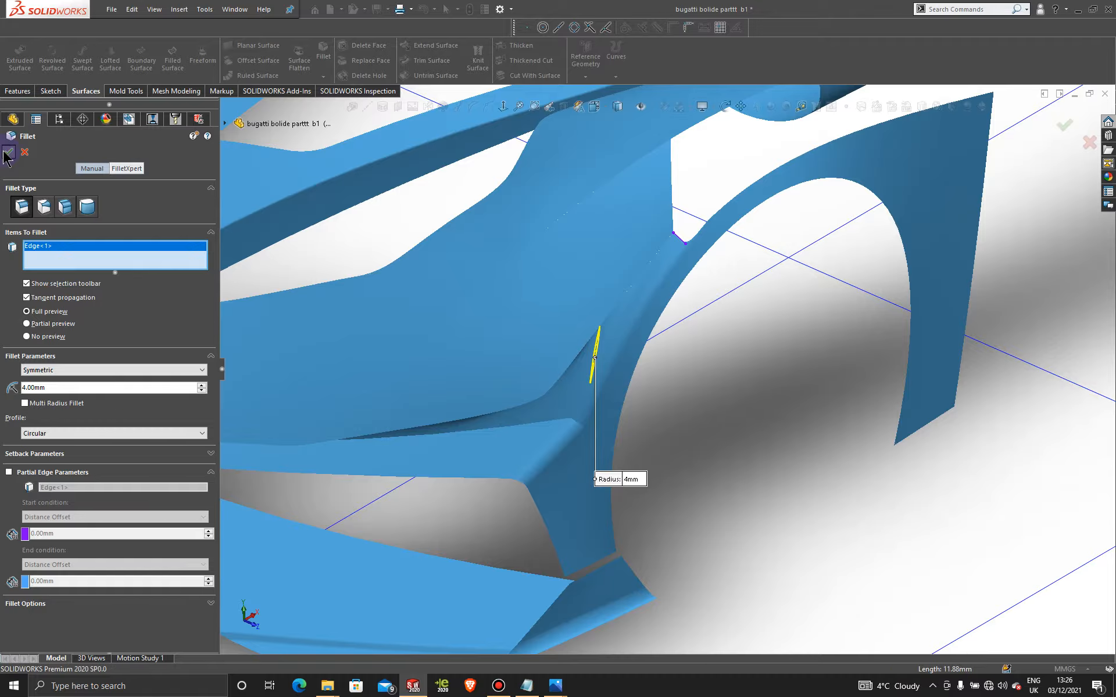
# Step: Examine the new fillet and the surrounding surfaces where the fender, lower strip and wheel arch meet
pyautogui.moveTo(752, 406)
pyautogui.mouseDown(button='middle')
pyautogui.moveTo(757, 378)
pyautogui.moveTo(774, 372)
pyautogui.moveTo(754, 361)
pyautogui.moveTo(750, 416)
pyautogui.mouseUp(button='middle')
pyautogui.scroll(4, 667, 395)
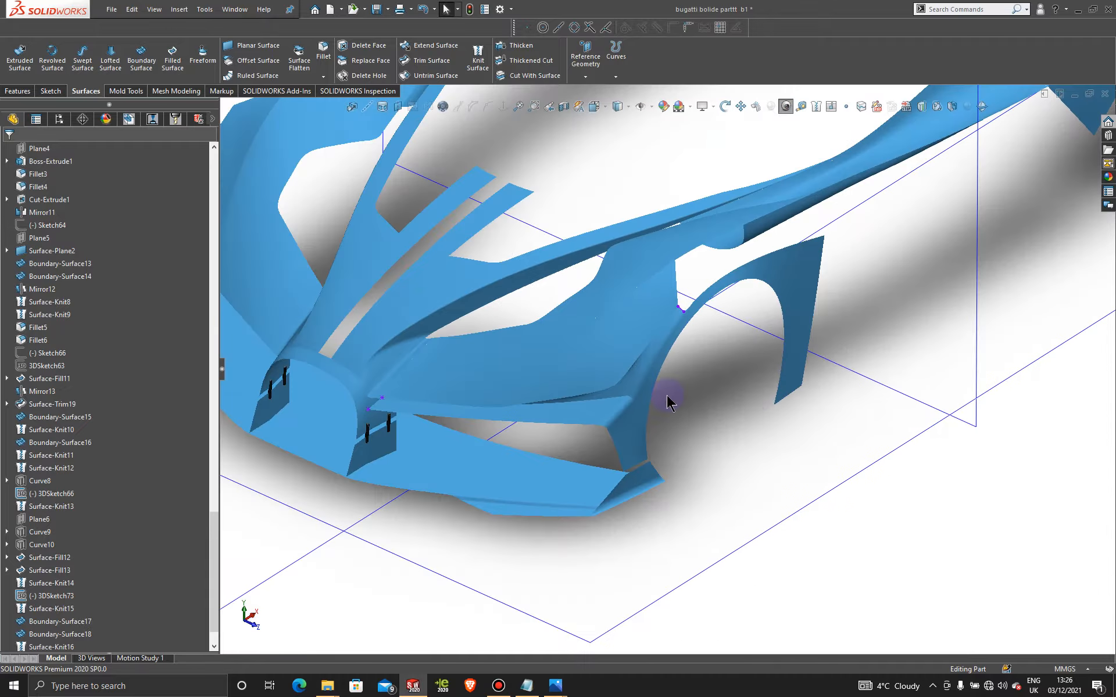
pyautogui.scroll(-4, 668, 393)
pyautogui.moveTo(669, 393)
pyautogui.mouseDown(button='middle')
pyautogui.moveTo(678, 338)
pyautogui.moveTo(642, 358)
pyautogui.moveTo(647, 386)
pyautogui.moveTo(637, 362)
pyautogui.moveTo(752, 377)
pyautogui.moveTo(710, 319)
pyautogui.moveTo(695, 264)
pyautogui.moveTo(716, 258)
pyautogui.moveTo(653, 254)
pyautogui.moveTo(637, 217)
pyautogui.moveTo(683, 366)
pyautogui.moveTo(664, 391)
pyautogui.mouseUp(button='middle')
pyautogui.scroll(4, 699, 371)
pyautogui.scroll(-3, 720, 405)
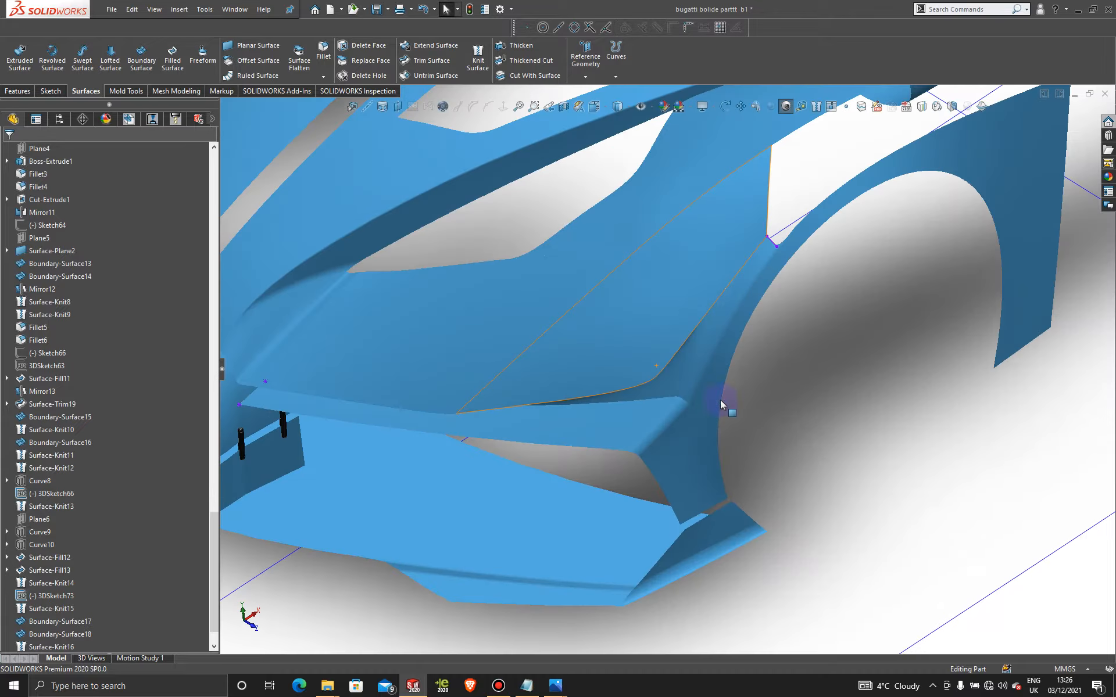
pyautogui.moveTo(770, 392); pyautogui.dragTo(708, 366, button='middle')
pyautogui.scroll(-3, 719, 330)
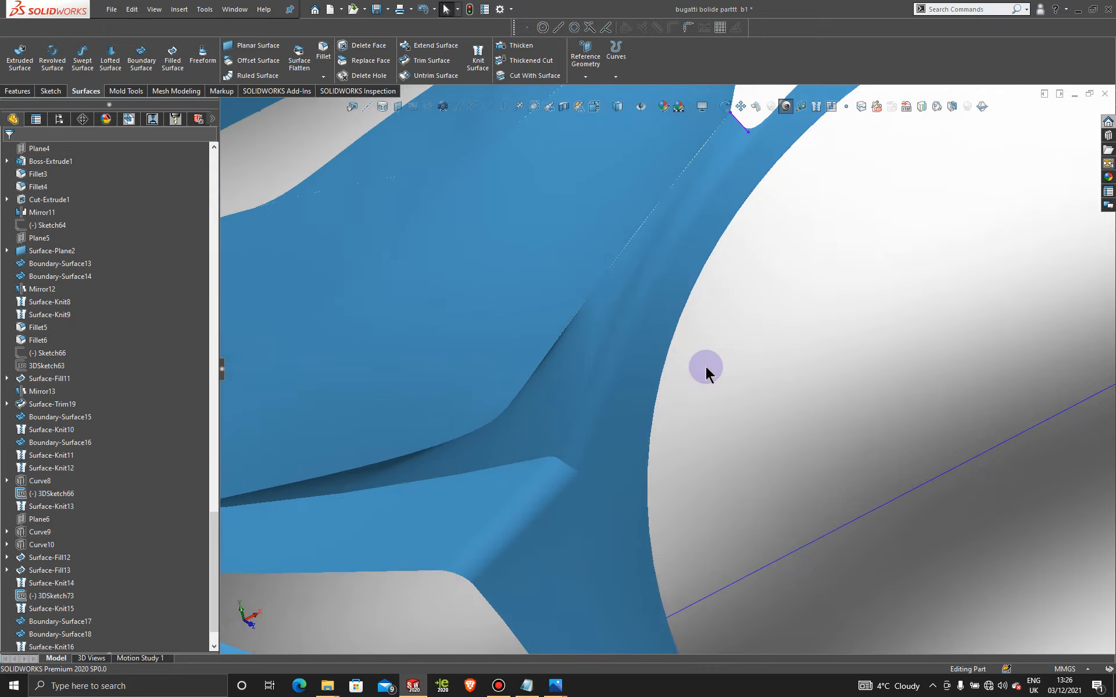
pyautogui.scroll(-1, 98, 644)
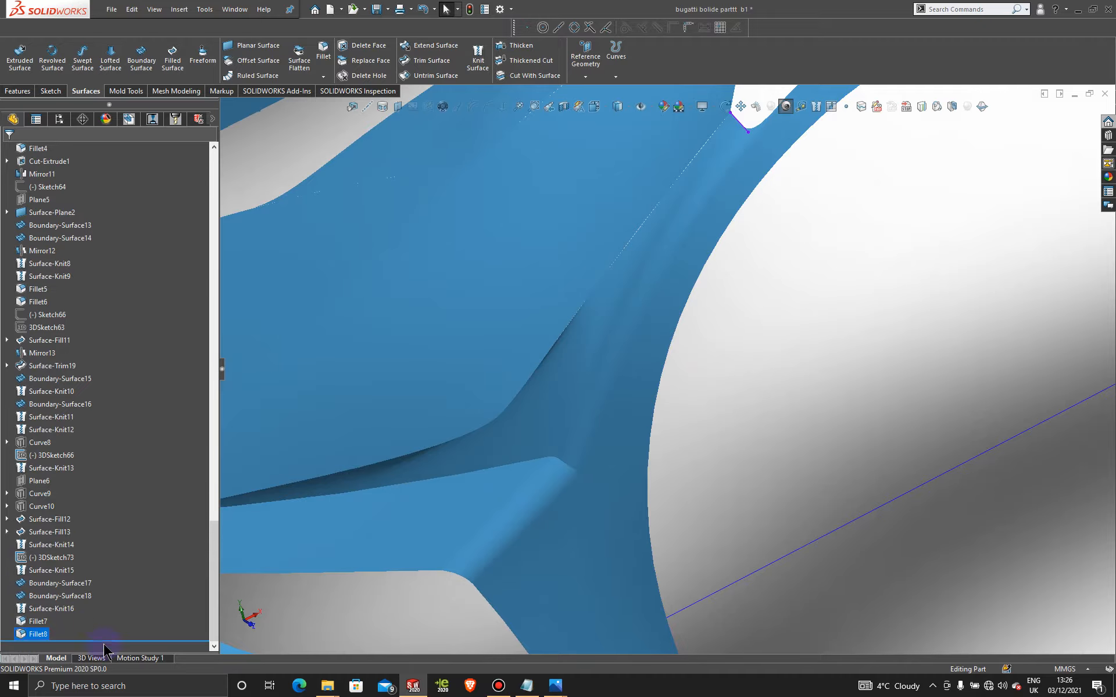
# Step: Delete the short edge's fillet feature, Fillet8
pyautogui.rightClick(35, 639)
pyautogui.click(86, 524)
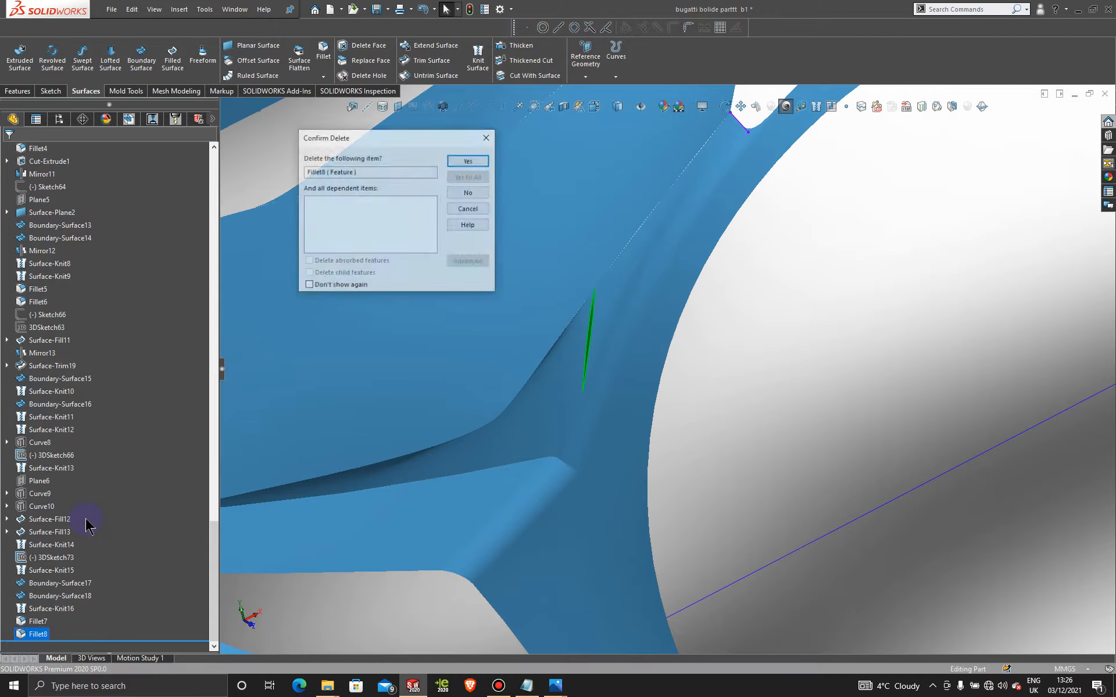
pyautogui.click(468, 162)
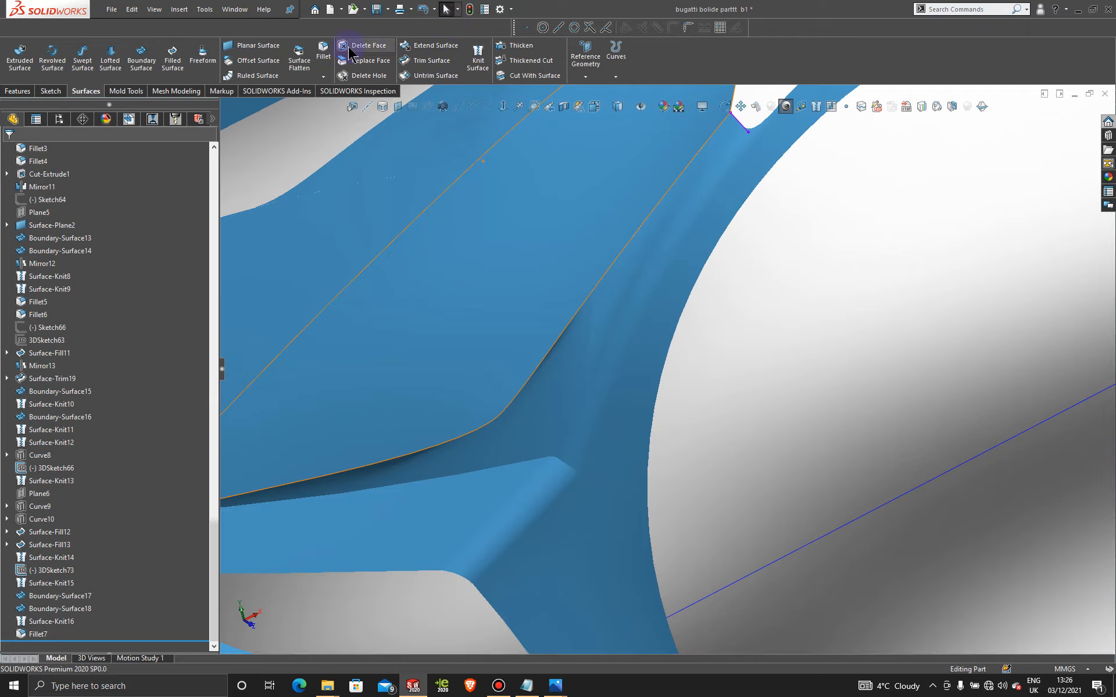
# Step: Start a Face Fillet with the recessed face under the fender as Face Set 1 and the adjoining wheel arch strip as Face Set 2
pyautogui.click(323, 51)
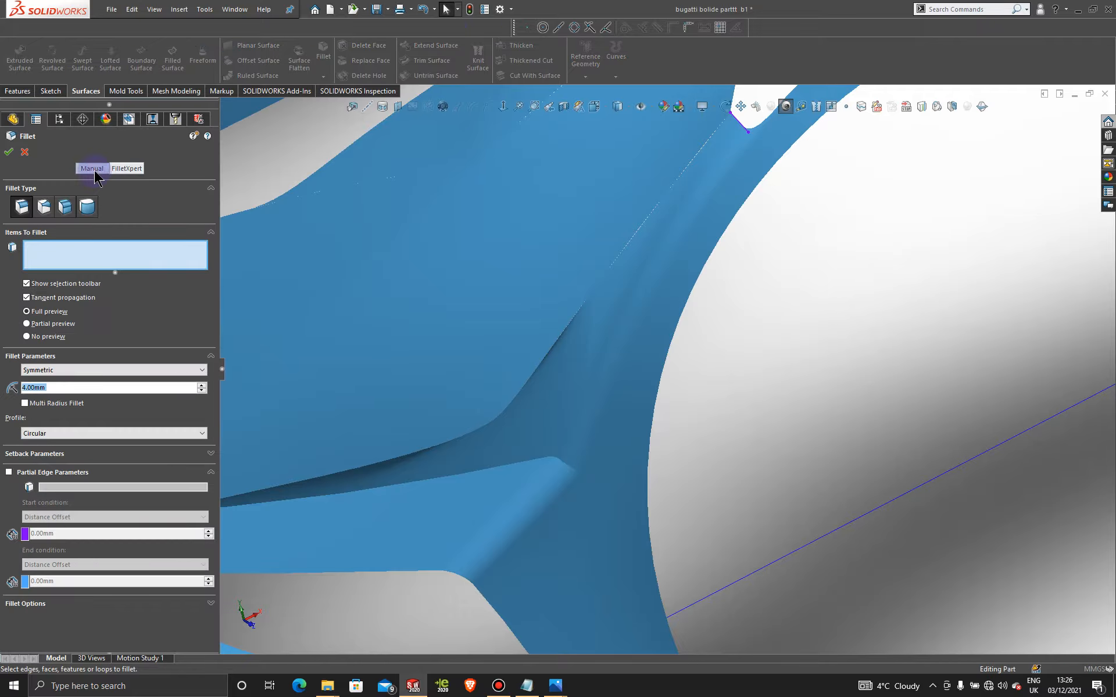
pyautogui.click(65, 207)
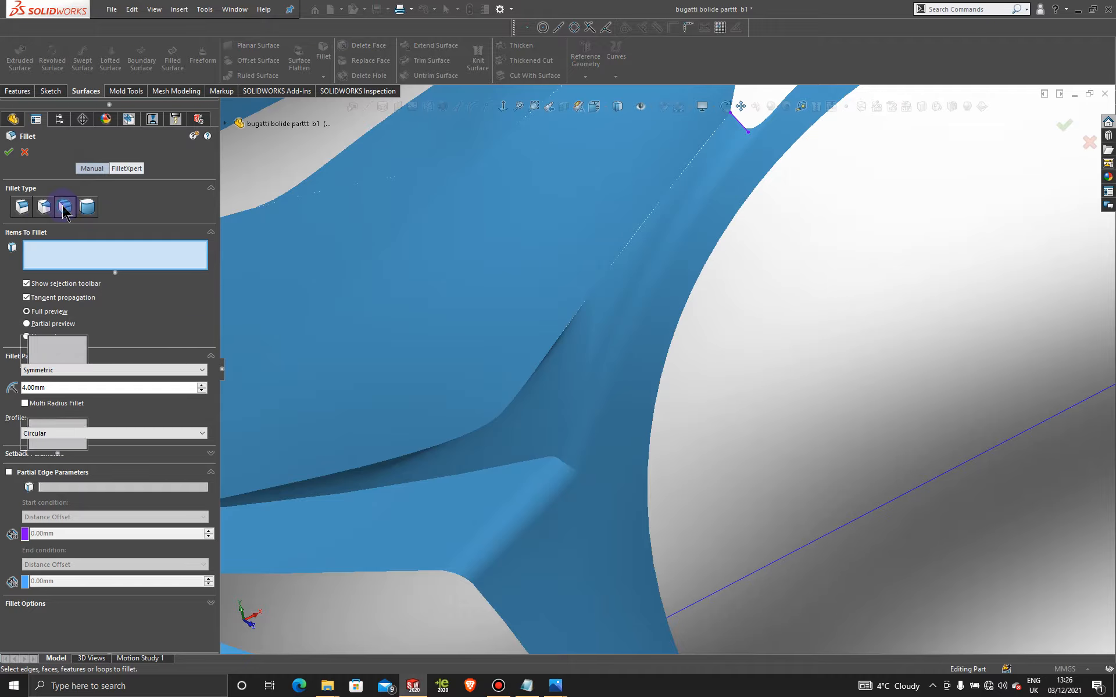
pyautogui.click(577, 333)
pyautogui.click(70, 299)
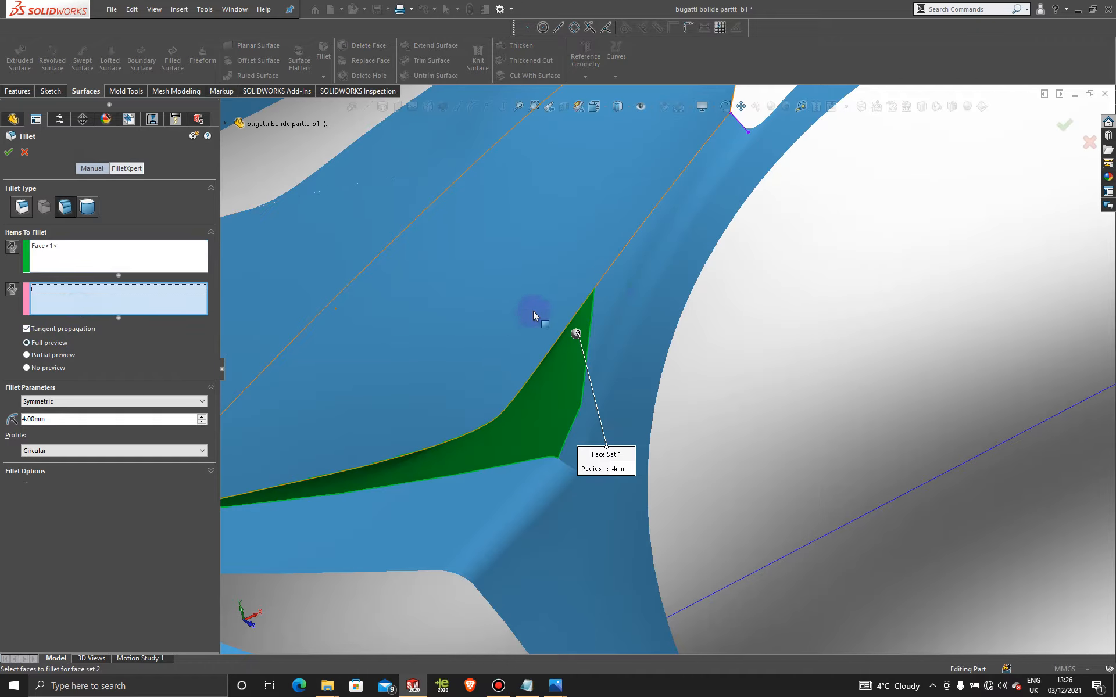
pyautogui.click(605, 301)
pyautogui.moveTo(605, 301); pyautogui.dragTo(667, 399, button='middle')
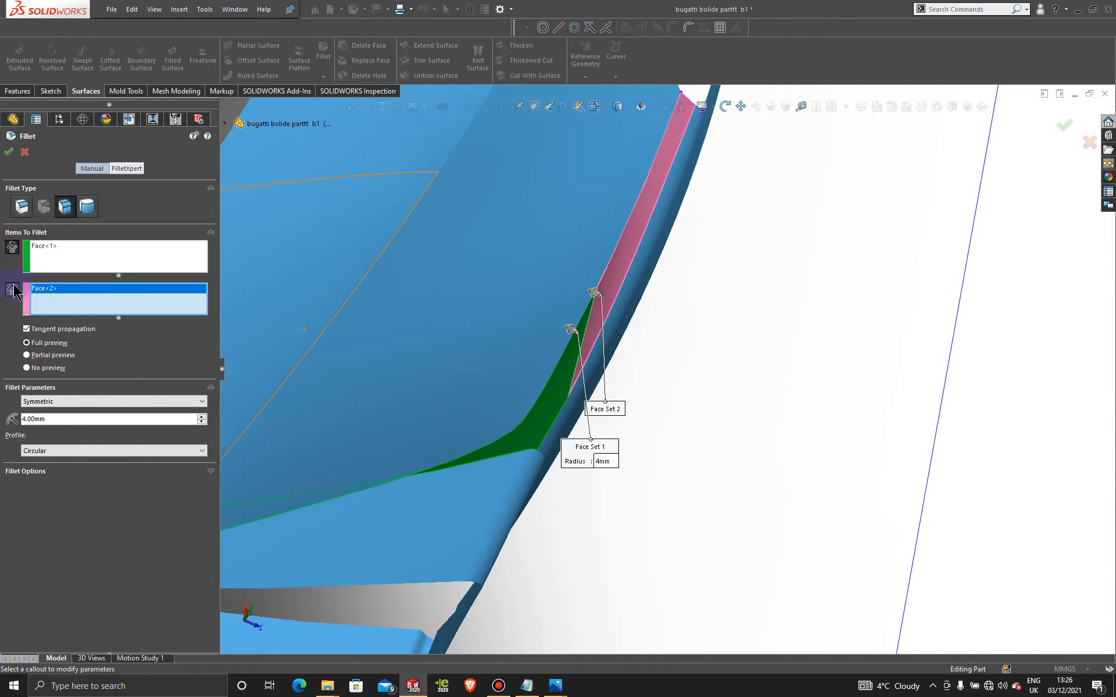
pyautogui.moveTo(578, 370); pyautogui.dragTo(511, 328, button='middle')
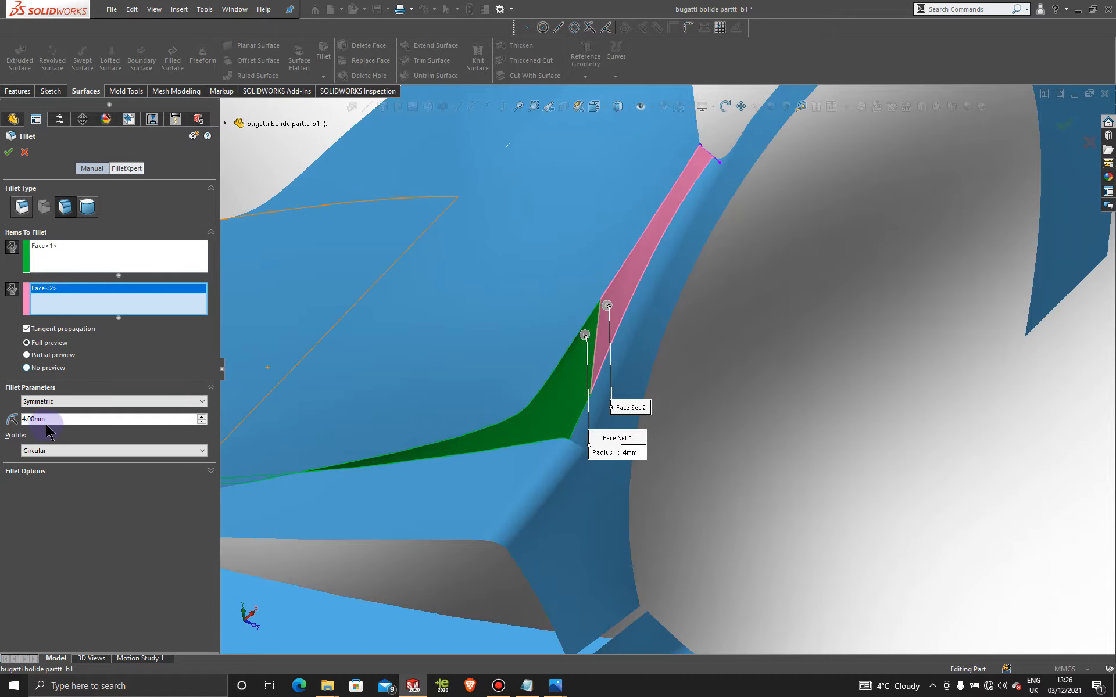
# Step: Try to create the face fillet with a radius of 1 mm
pyautogui.moveTo(54, 418); pyautogui.dragTo(4, 414)
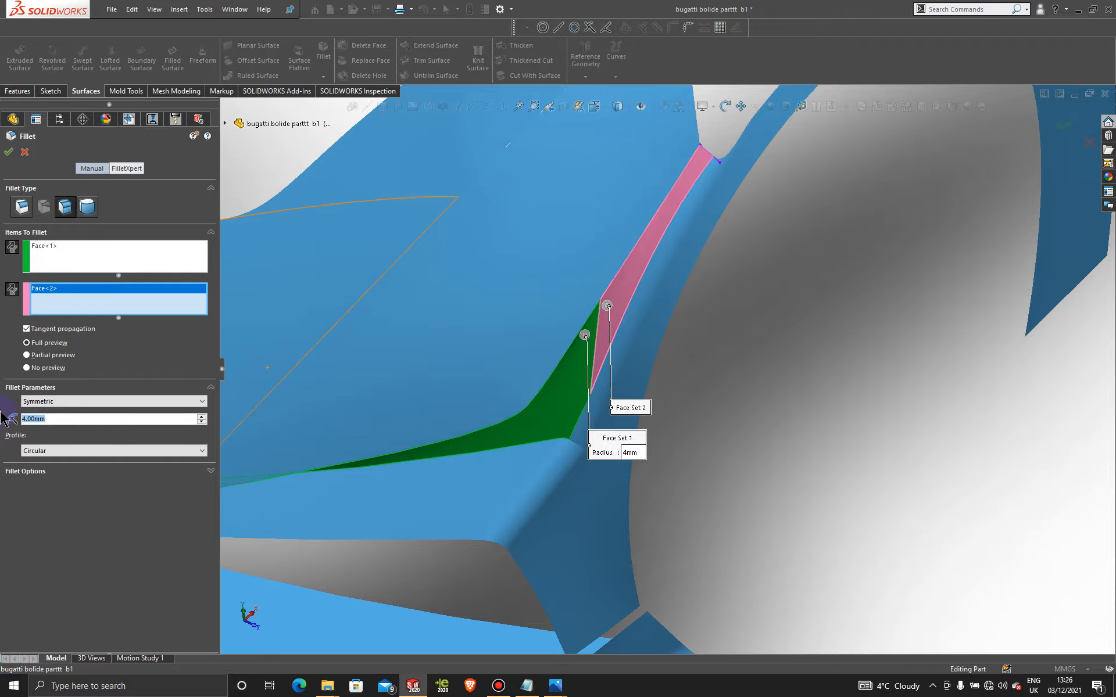
pyautogui.write('1')
pyautogui.press('Return')
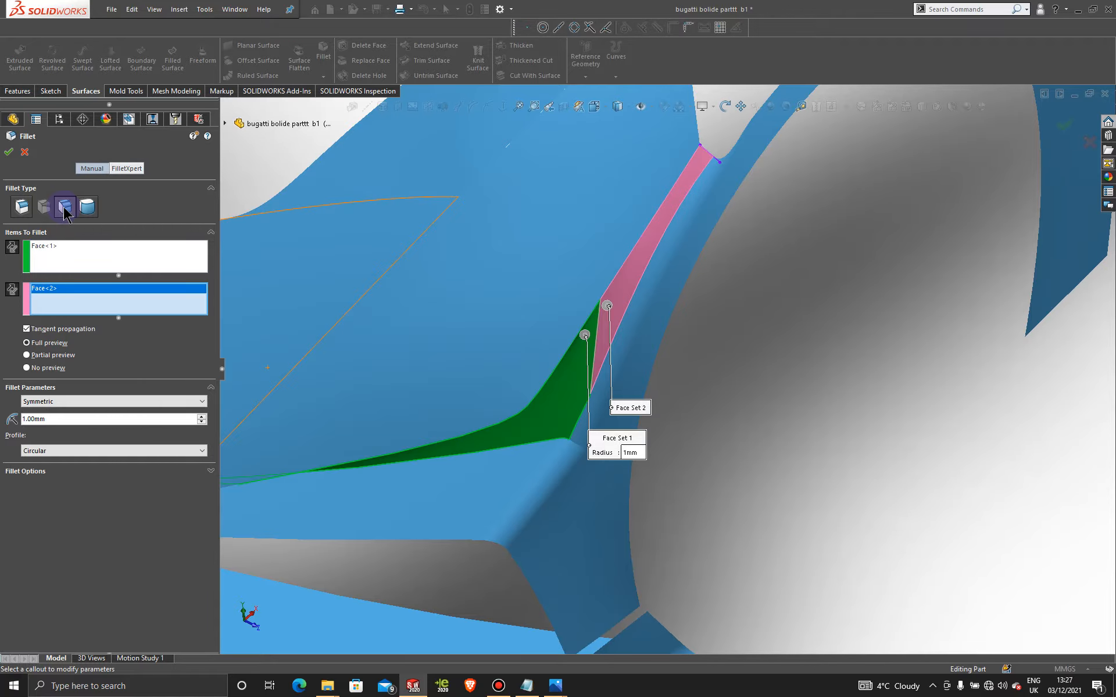
pyautogui.click(9, 152)
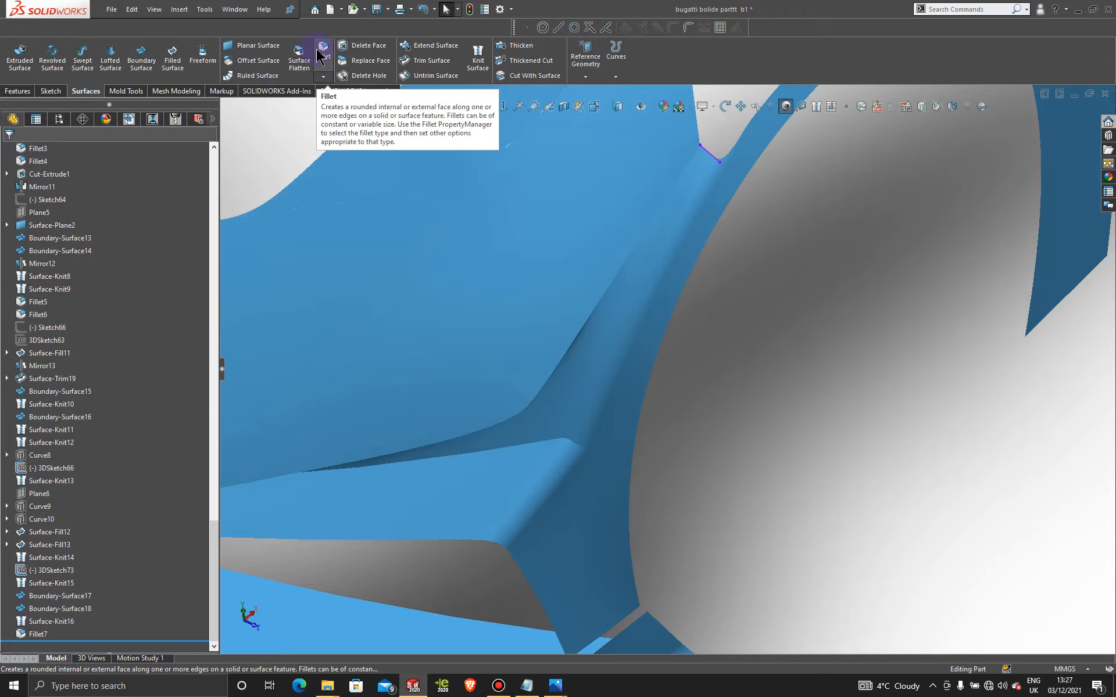
# Step: Fillet the short edge between the recessed face under the fender and the wheel arch strip with a symmetric 6 mm radius
pyautogui.click(321, 53)
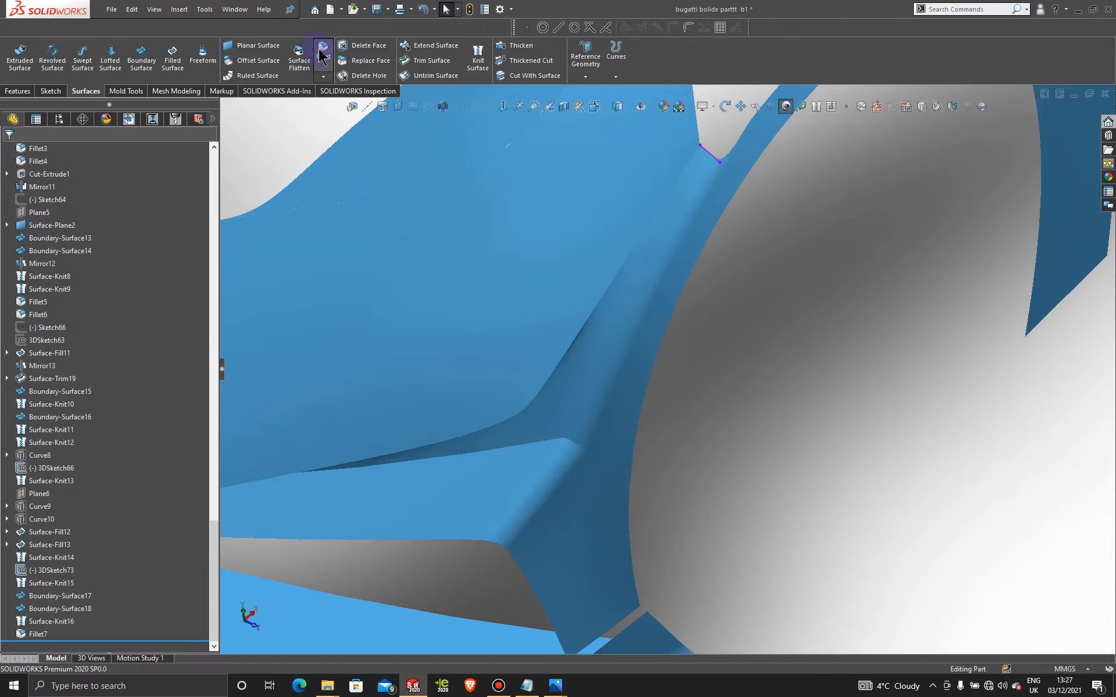
pyautogui.click(595, 344)
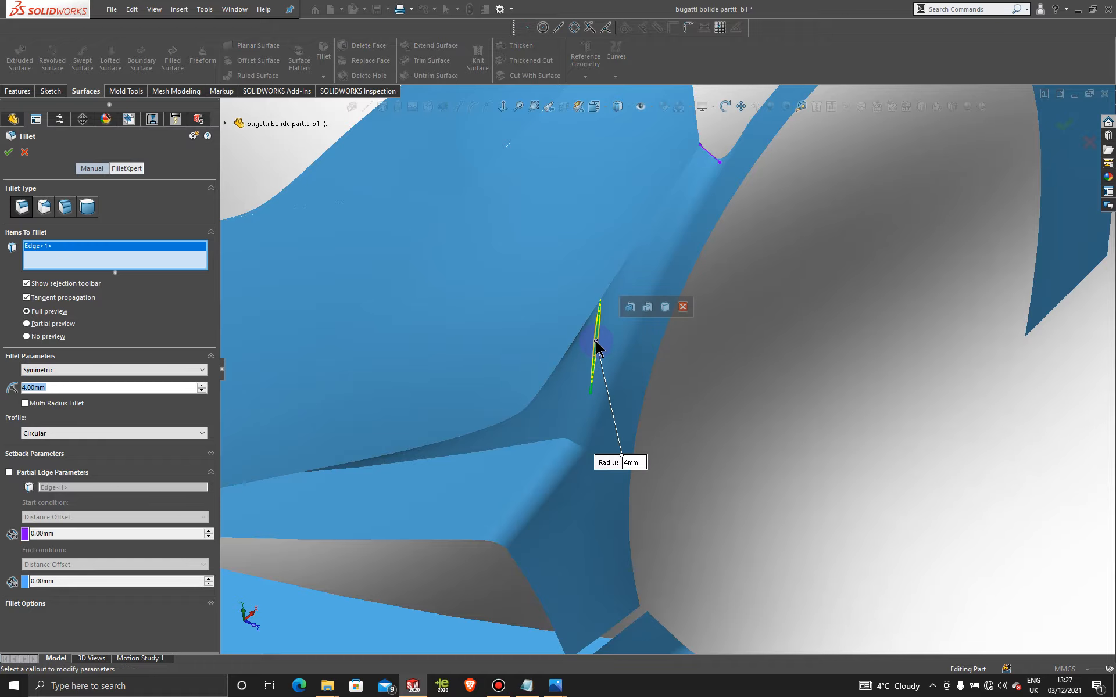
pyautogui.click(65, 386)
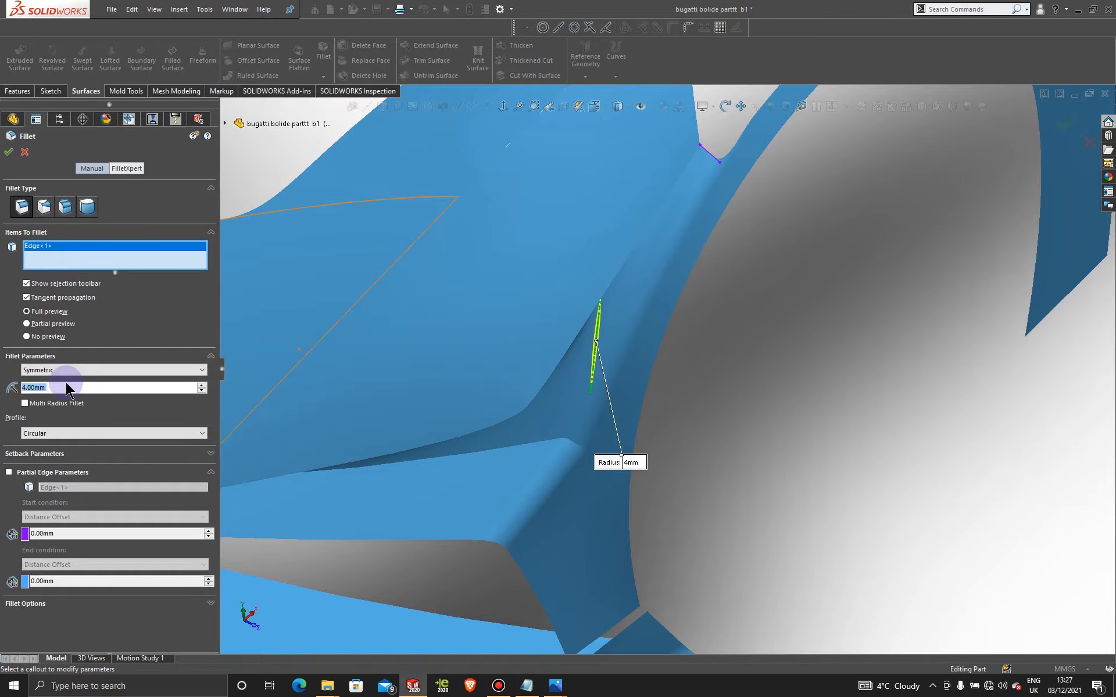
pyautogui.write('5')
pyautogui.press('Return')
pyautogui.write('8')
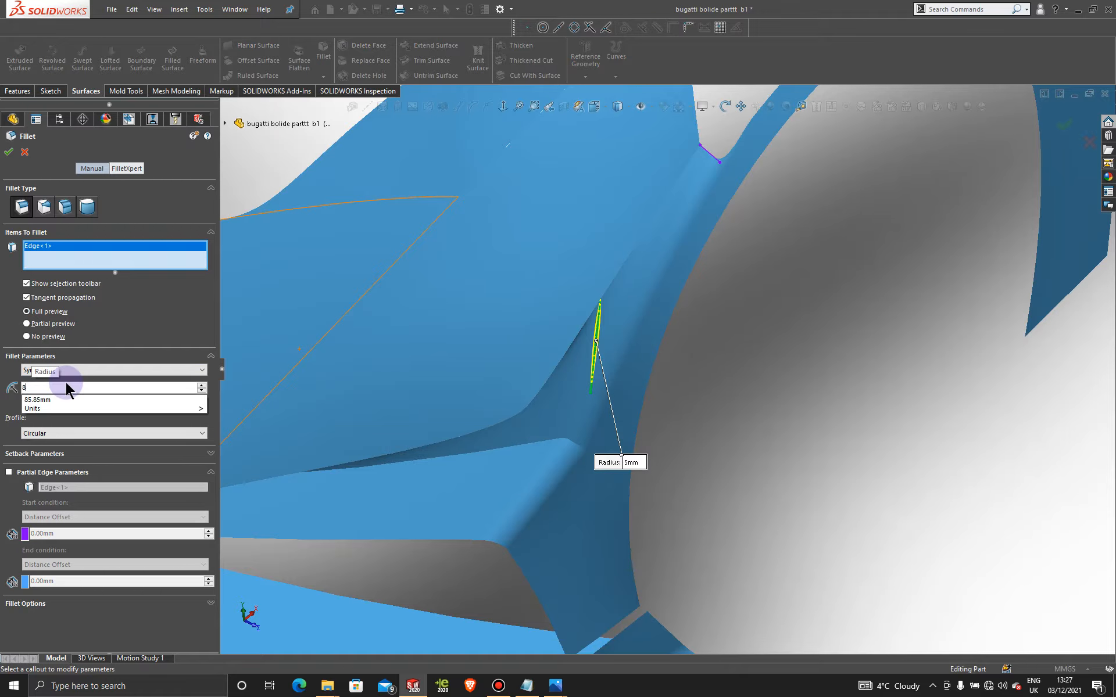
pyautogui.press('Return')
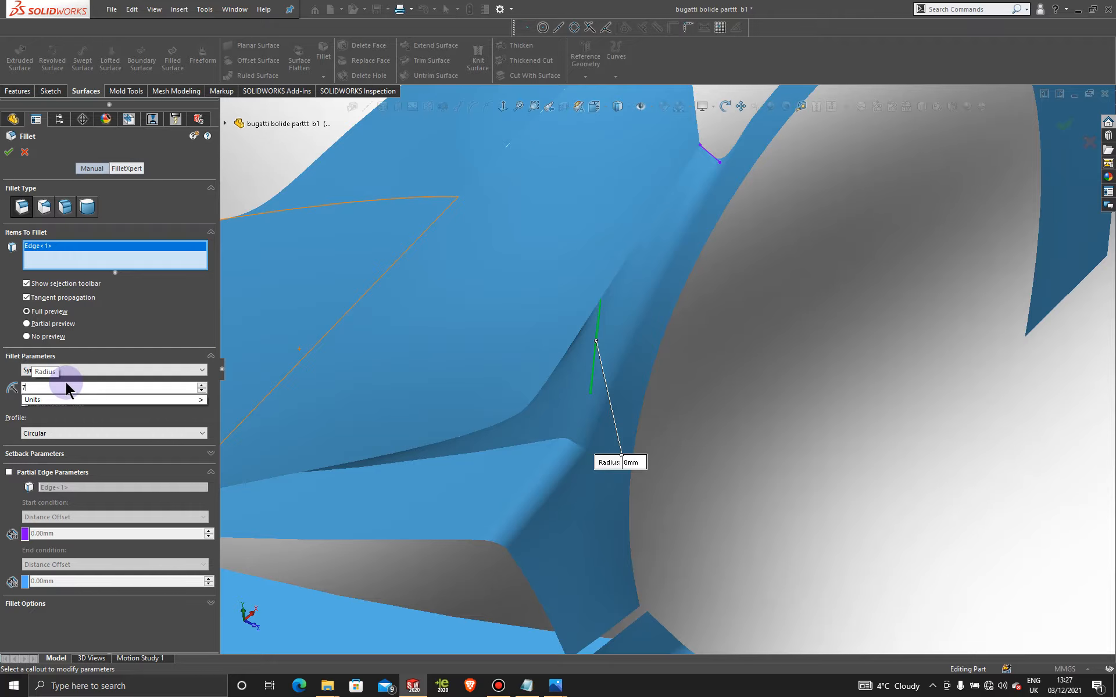
pyautogui.write('7')
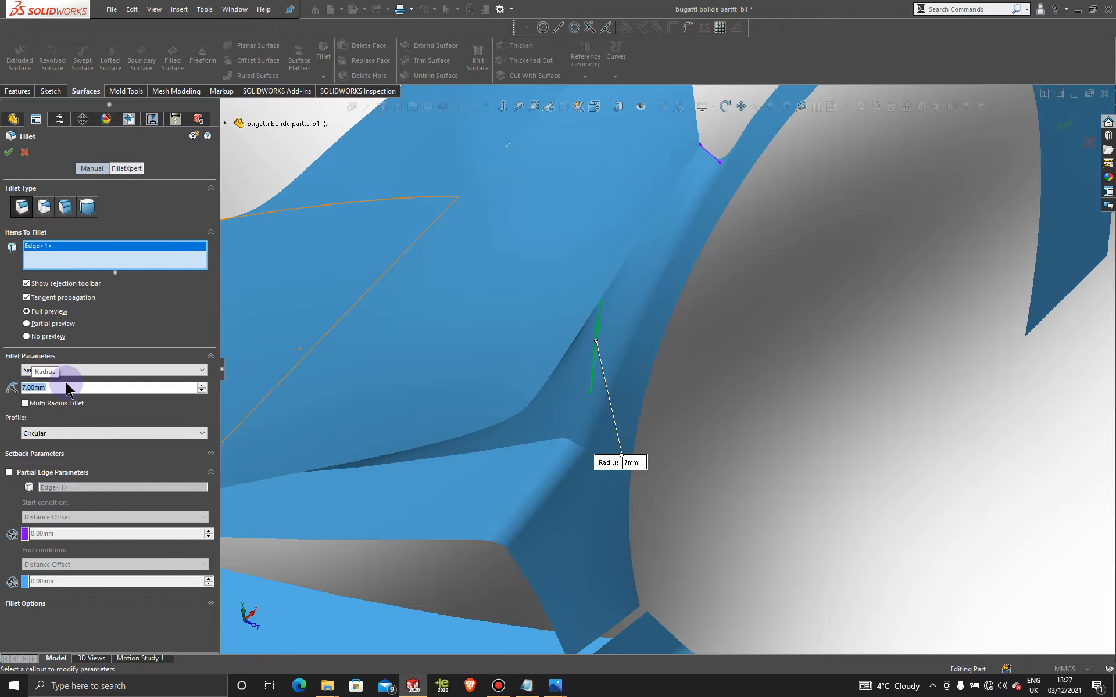
pyautogui.write('6')
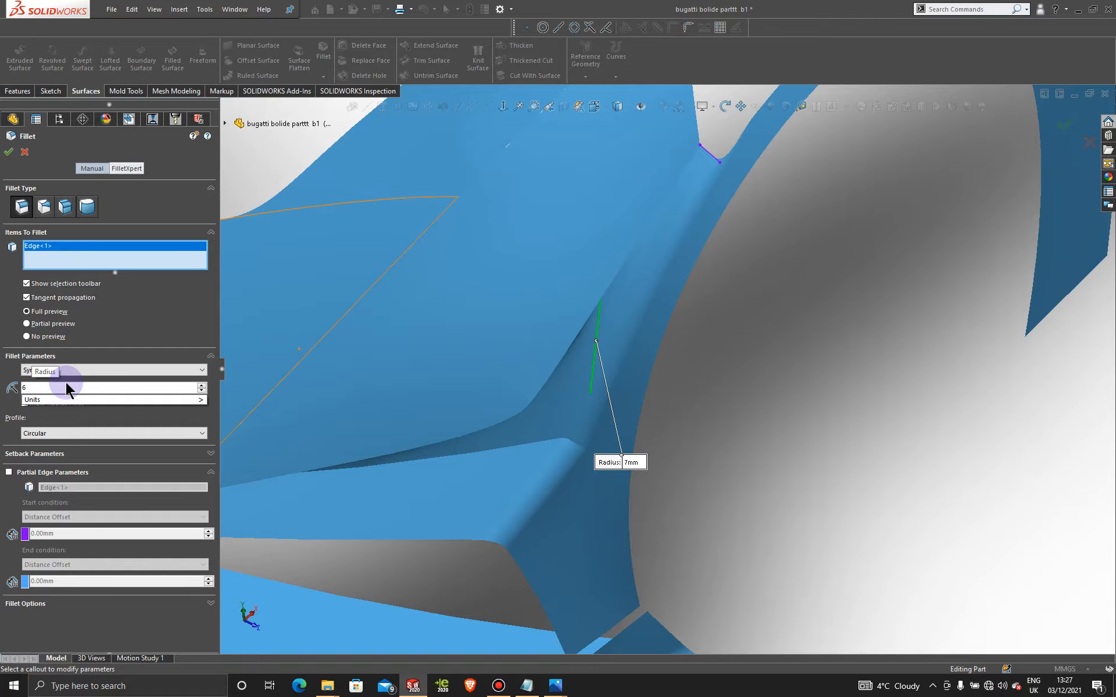
pyautogui.press('Return')
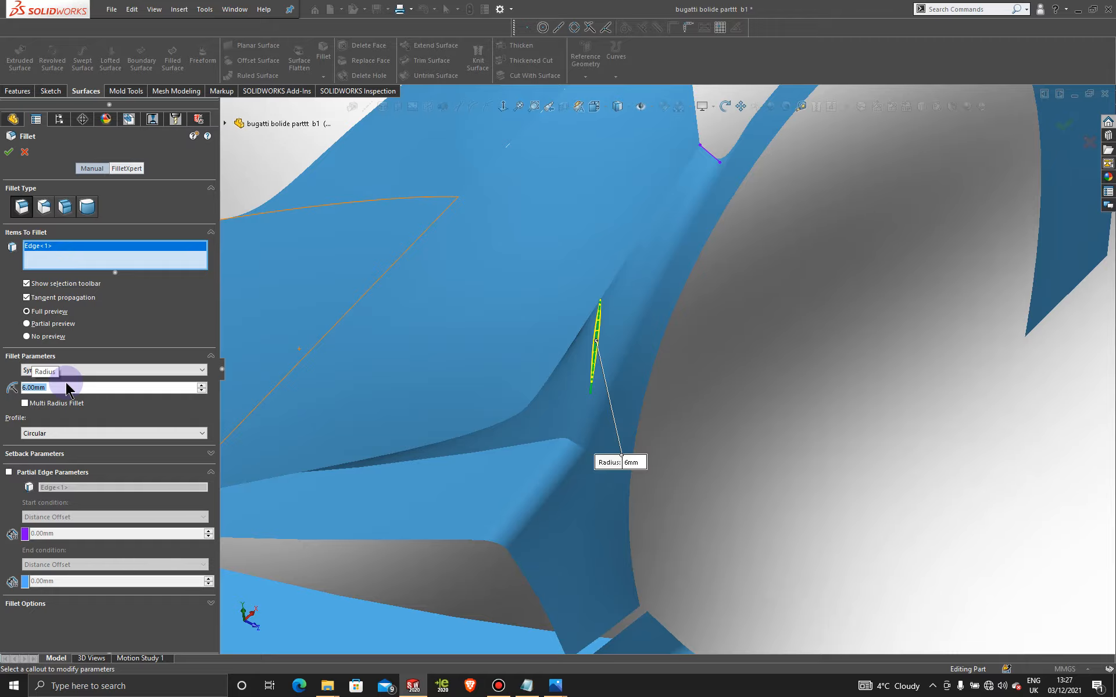
pyautogui.click(8, 152)
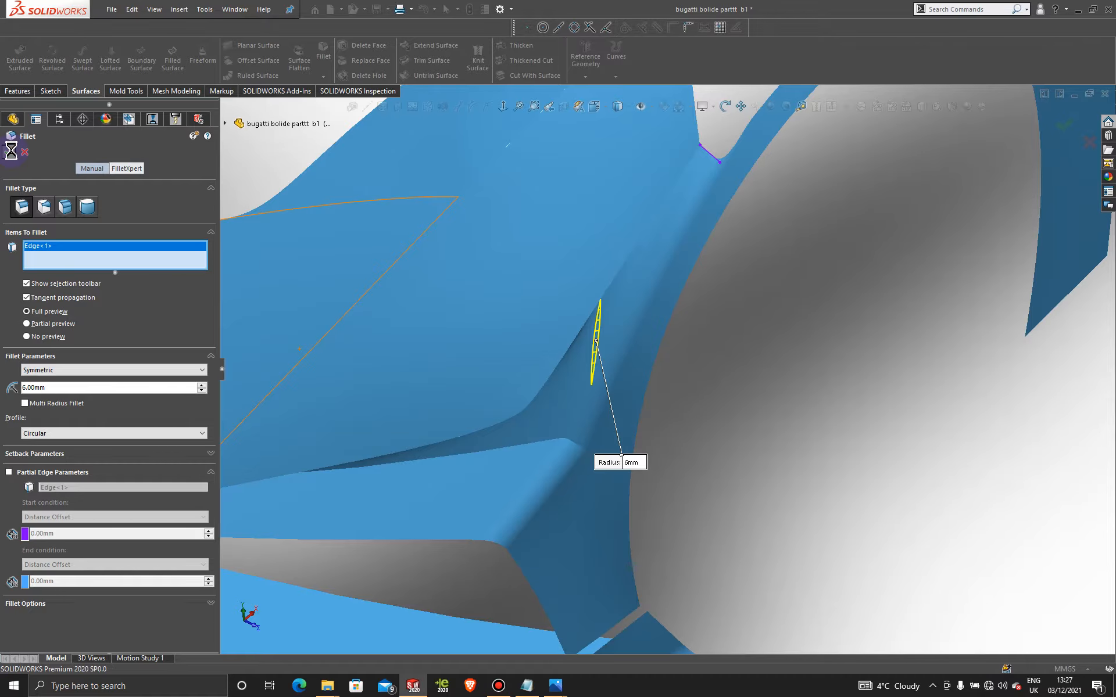
# Step: Examine the new fillet and its transition into the fender, lower strip and wheel arch from several angles
pyautogui.scroll(3, 805, 399)
pyautogui.middleClick(657, 358)
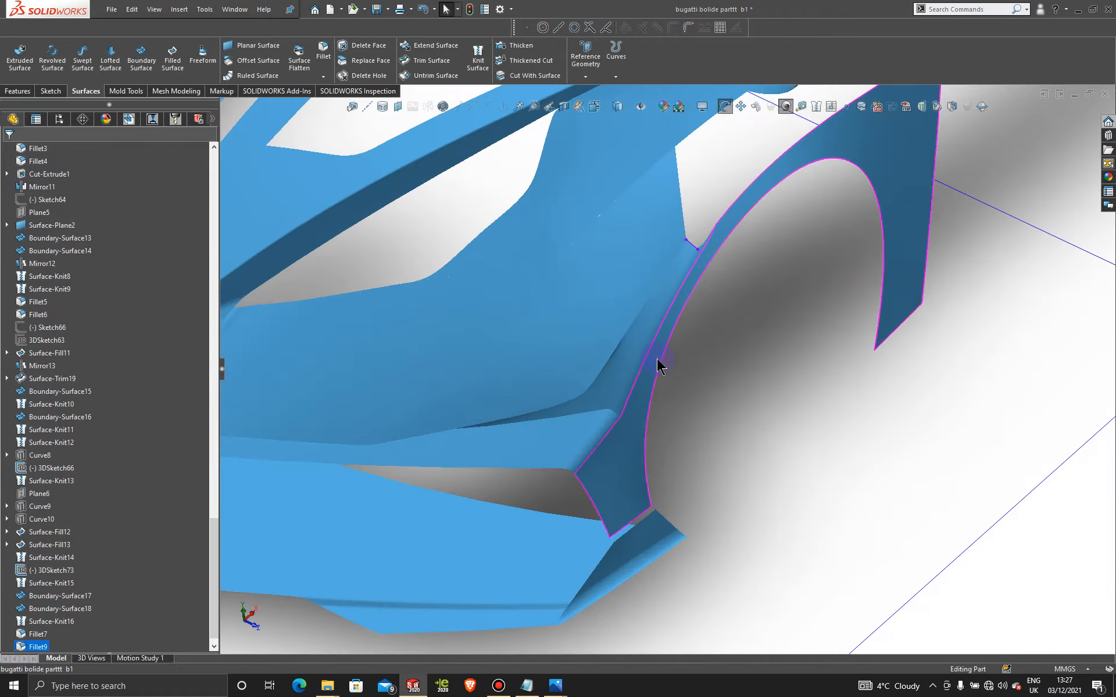
pyautogui.moveTo(656, 358); pyautogui.dragTo(534, 424, button='middle')
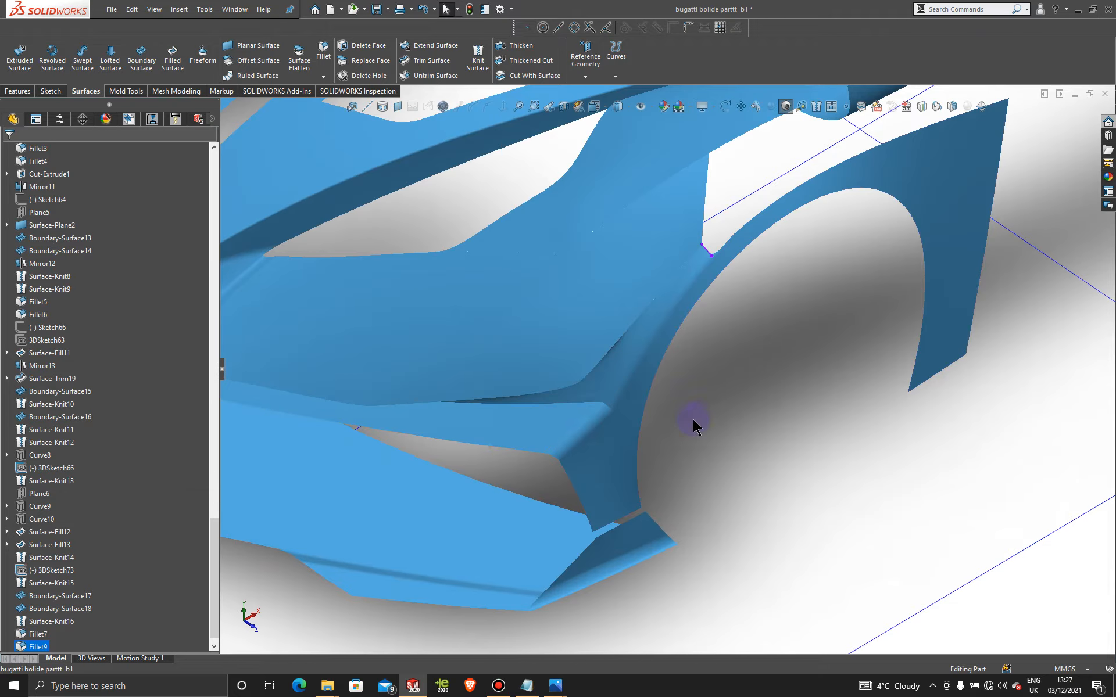
pyautogui.scroll(5, 692, 420)
pyautogui.moveTo(667, 401); pyautogui.dragTo(643, 338, button='middle')
pyautogui.scroll(-4, 644, 341)
pyautogui.scroll(3, 725, 407)
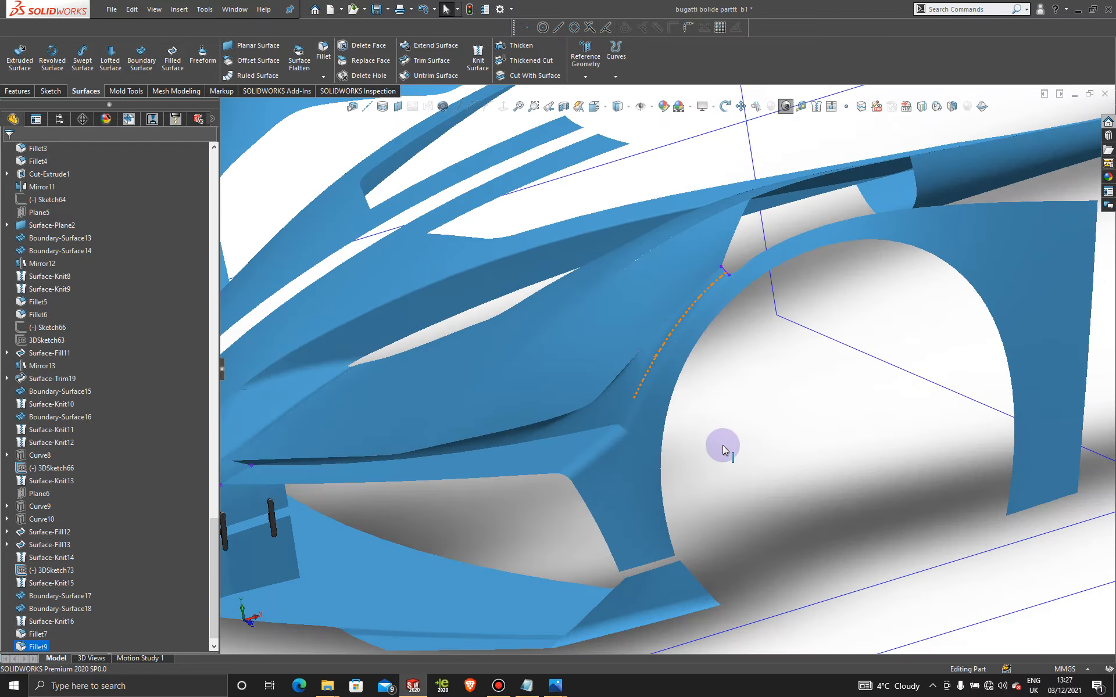
pyautogui.moveTo(722, 445); pyautogui.dragTo(675, 378, button='middle')
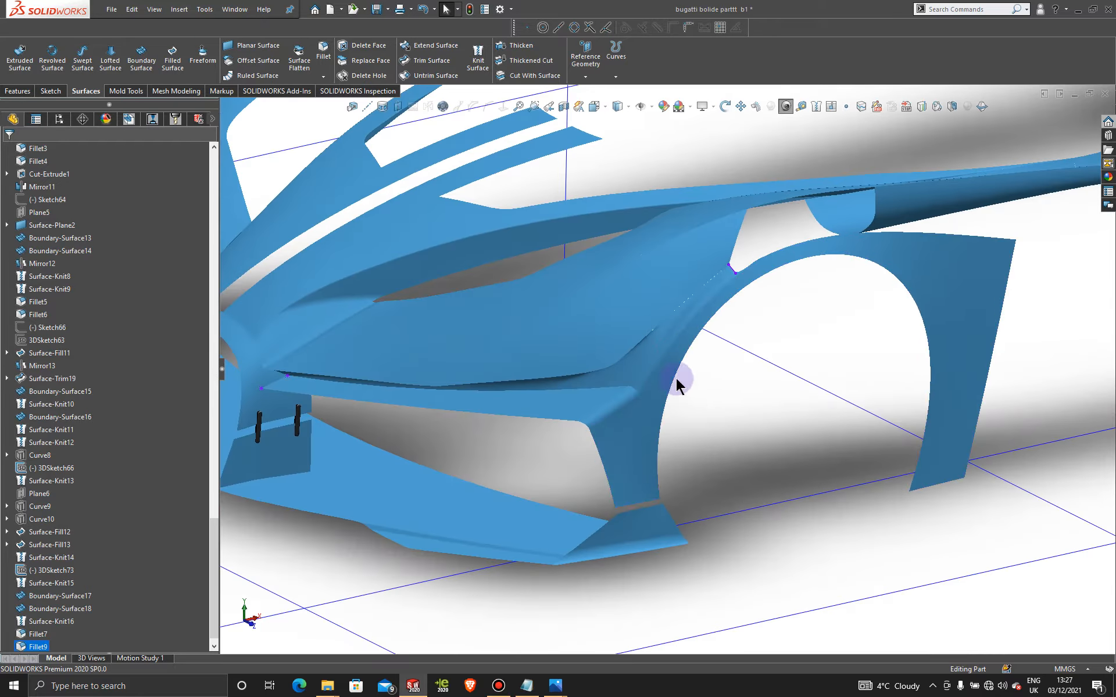
pyautogui.moveTo(764, 396); pyautogui.dragTo(660, 384, button='middle')
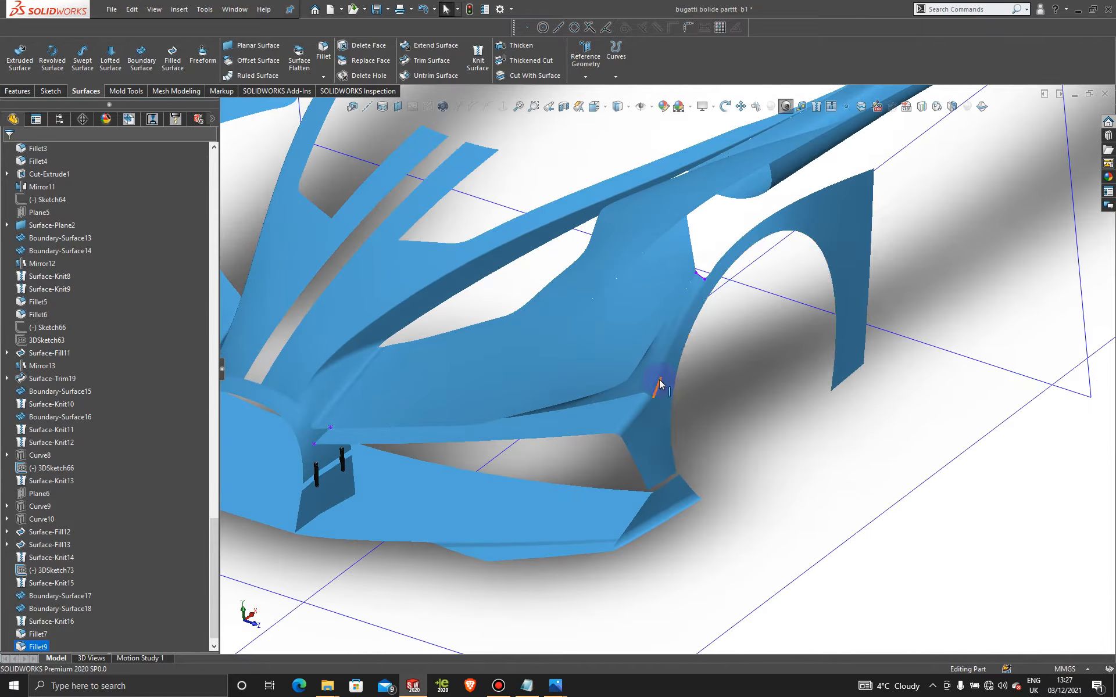
pyautogui.scroll(-4, 660, 384)
pyautogui.scroll(2, 786, 437)
pyautogui.scroll(-1, 749, 391)
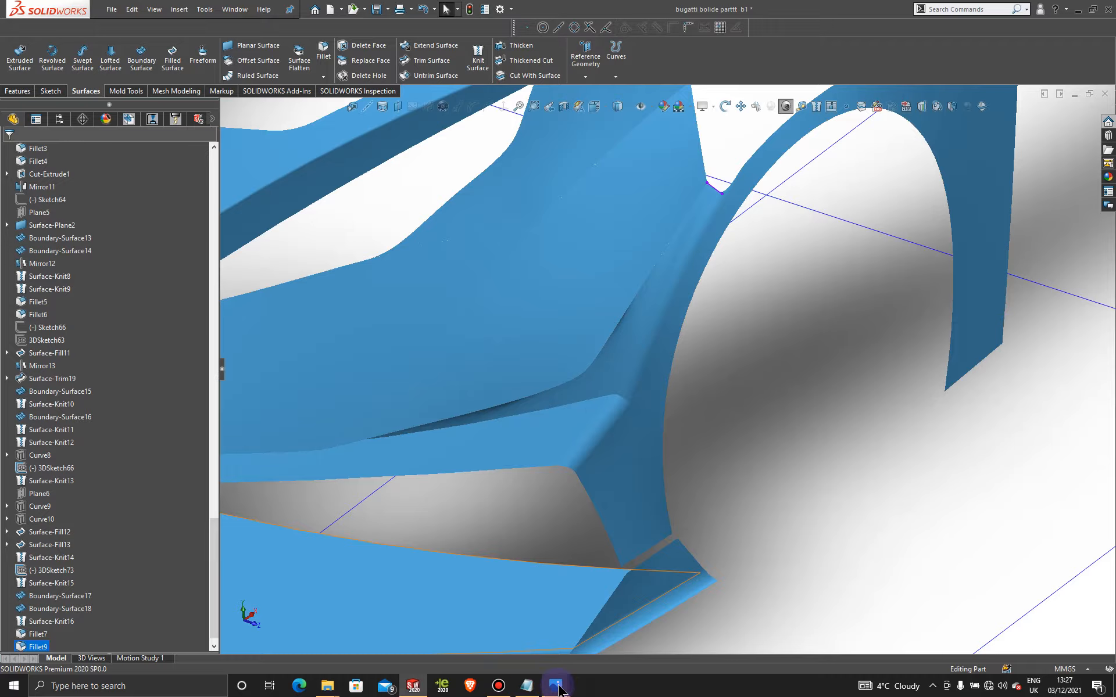
# Step: View the reference photo jbjnbkn.PNG and compare the car's wheel arch and bodywork corner with the modelled front surfaces
pyautogui.moveTo(558, 688)
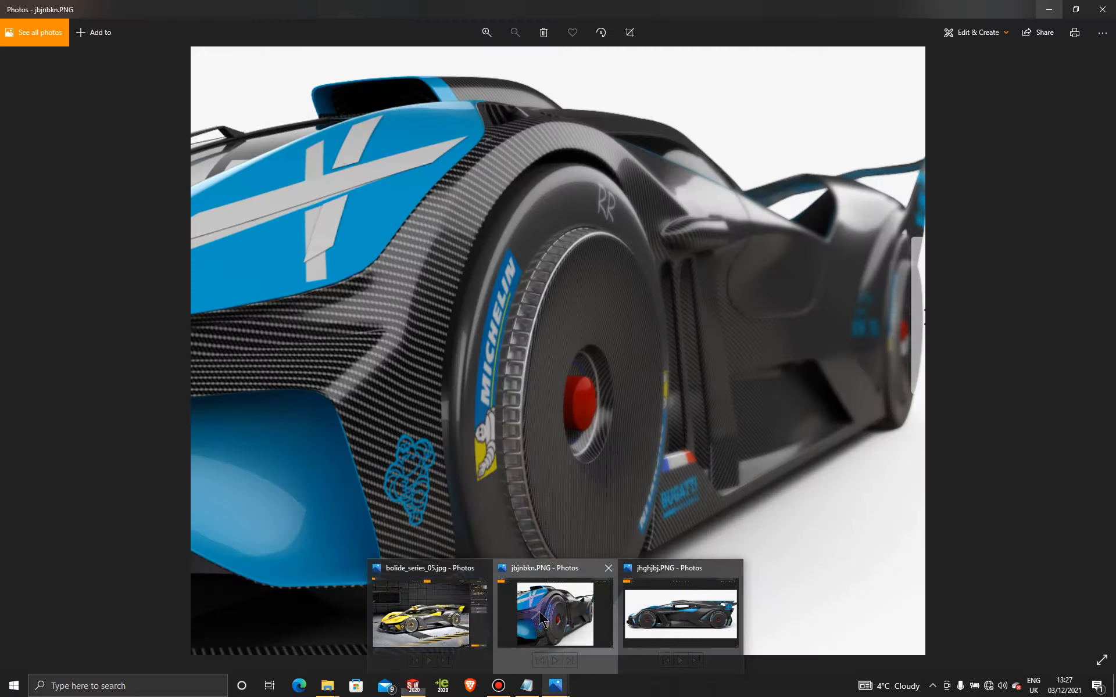
pyautogui.click(541, 619)
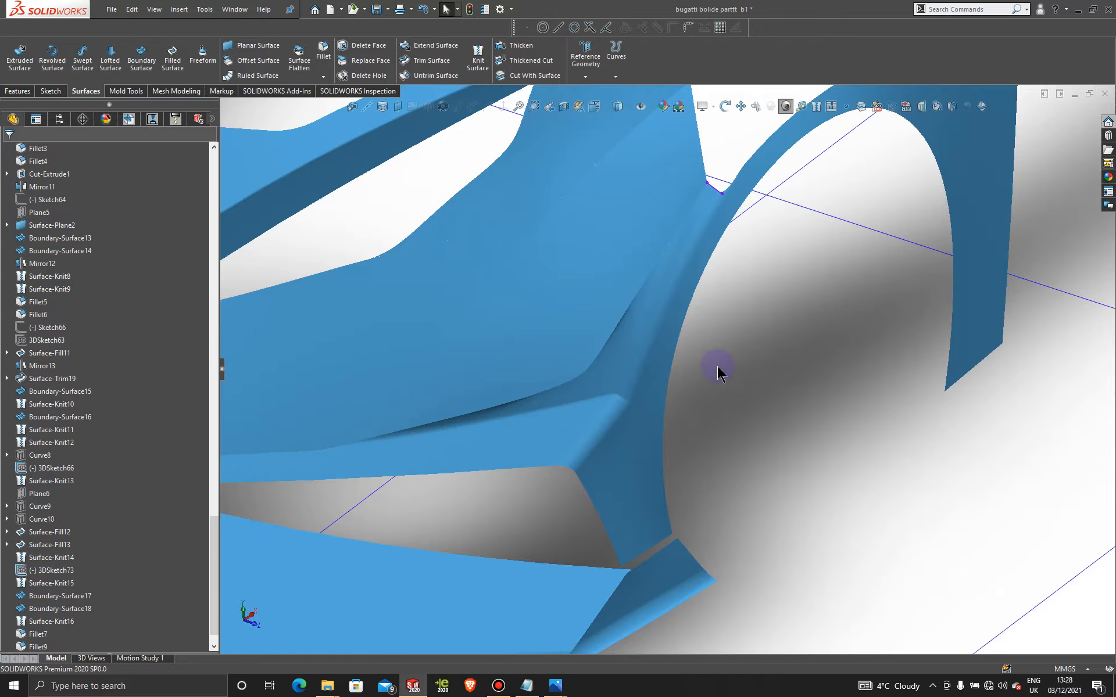
pyautogui.scroll(3, 717, 369)
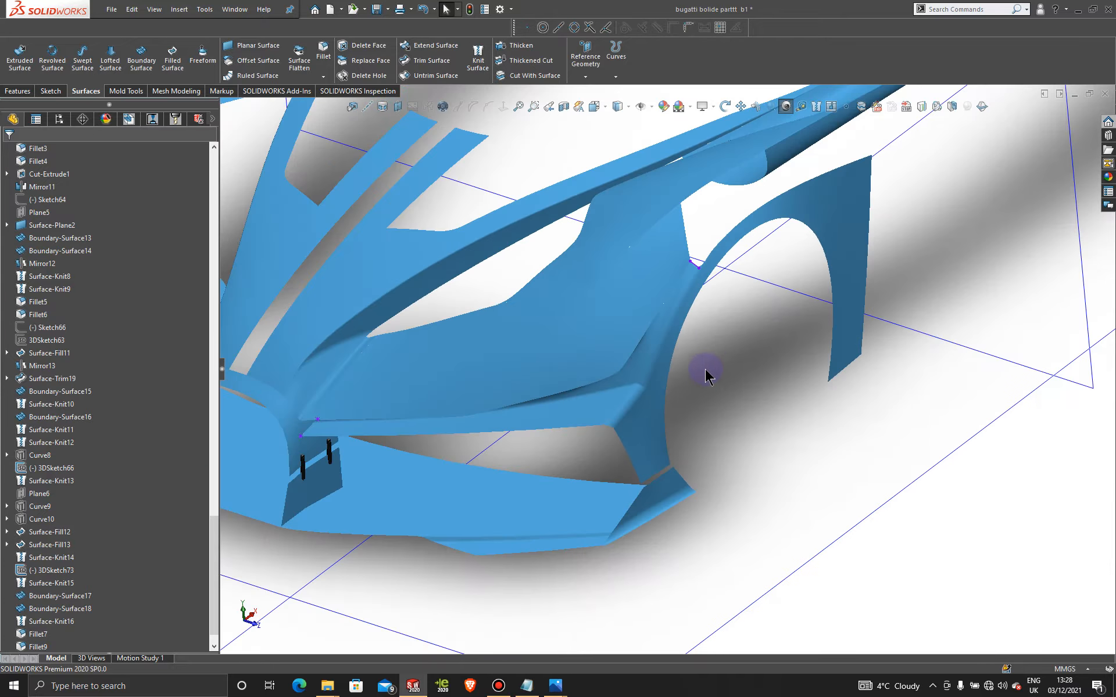
pyautogui.moveTo(706, 373)
pyautogui.mouseDown(button='middle')
pyautogui.moveTo(668, 378)
pyautogui.moveTo(694, 405)
pyautogui.moveTo(760, 324)
pyautogui.moveTo(717, 391)
pyautogui.mouseUp(button='middle')
pyautogui.scroll(-1, 687, 401)
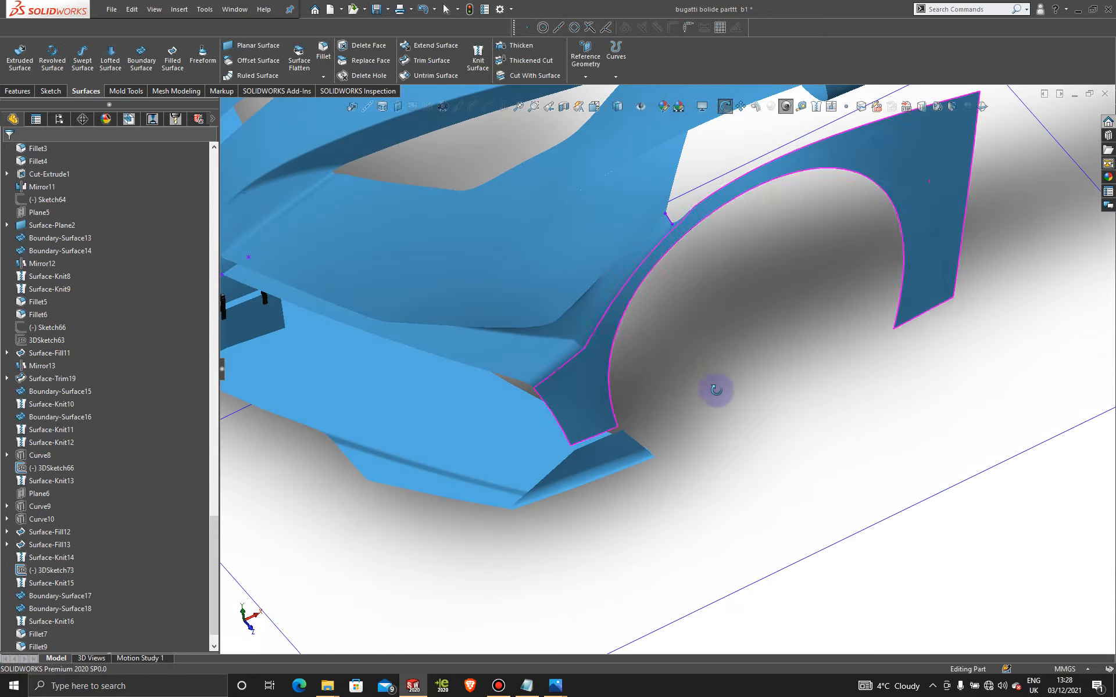
pyautogui.scroll(2, 678, 365)
pyautogui.scroll(-1, 620, 317)
pyautogui.scroll(-2, 602, 301)
pyautogui.moveTo(634, 377); pyautogui.dragTo(681, 342, button='middle')
pyautogui.scroll(3, 685, 357)
pyautogui.scroll(-3, 730, 424)
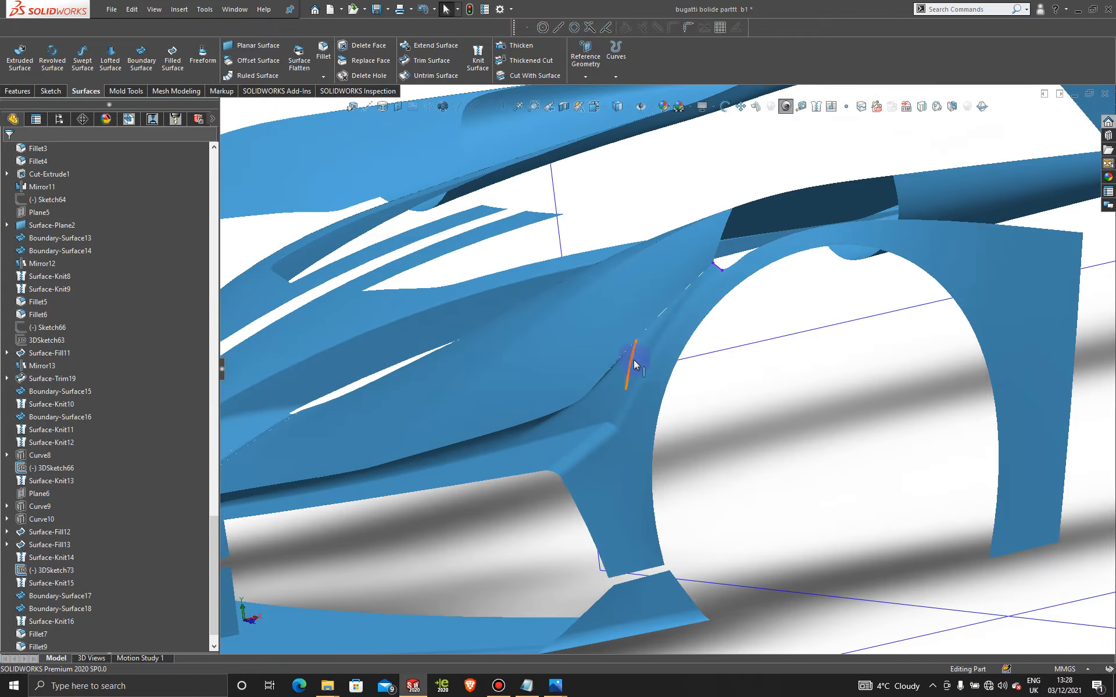
pyautogui.scroll(5, 730, 413)
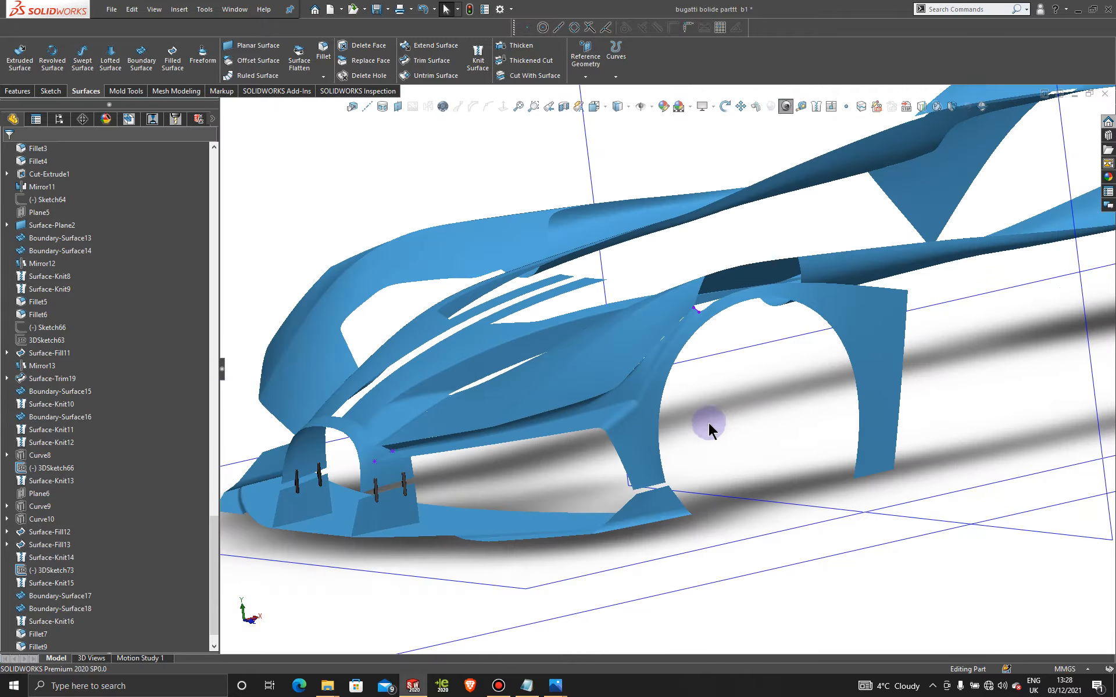
pyautogui.moveTo(707, 429); pyautogui.dragTo(704, 461, button='middle')
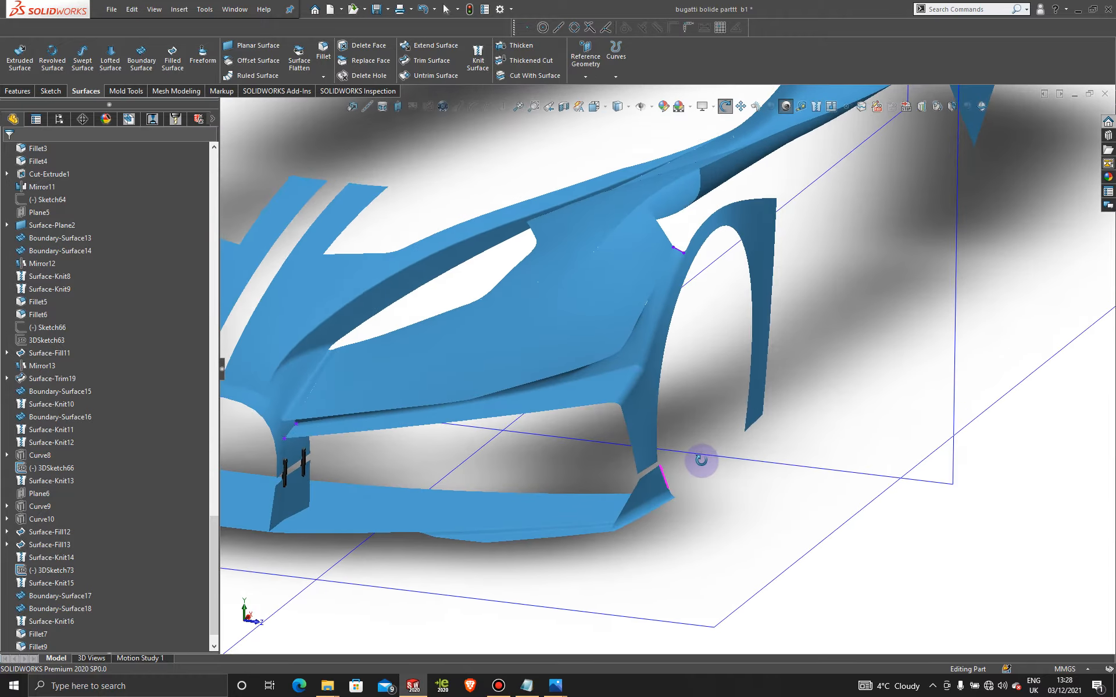
pyautogui.scroll(-2, 615, 374)
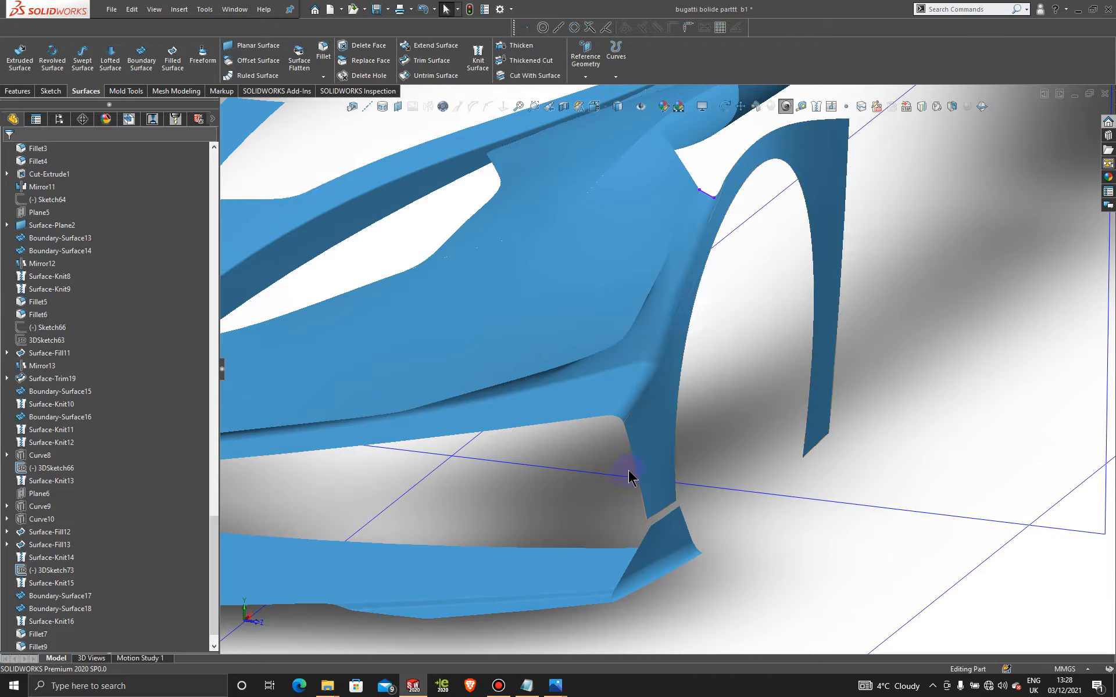
# Step: In a new 3D sketch, draw a freehand multi-point spline from the wheel arch strip's lower corner up to the lower strip's outer end
pyautogui.click(51, 91)
pyautogui.click(15, 76)
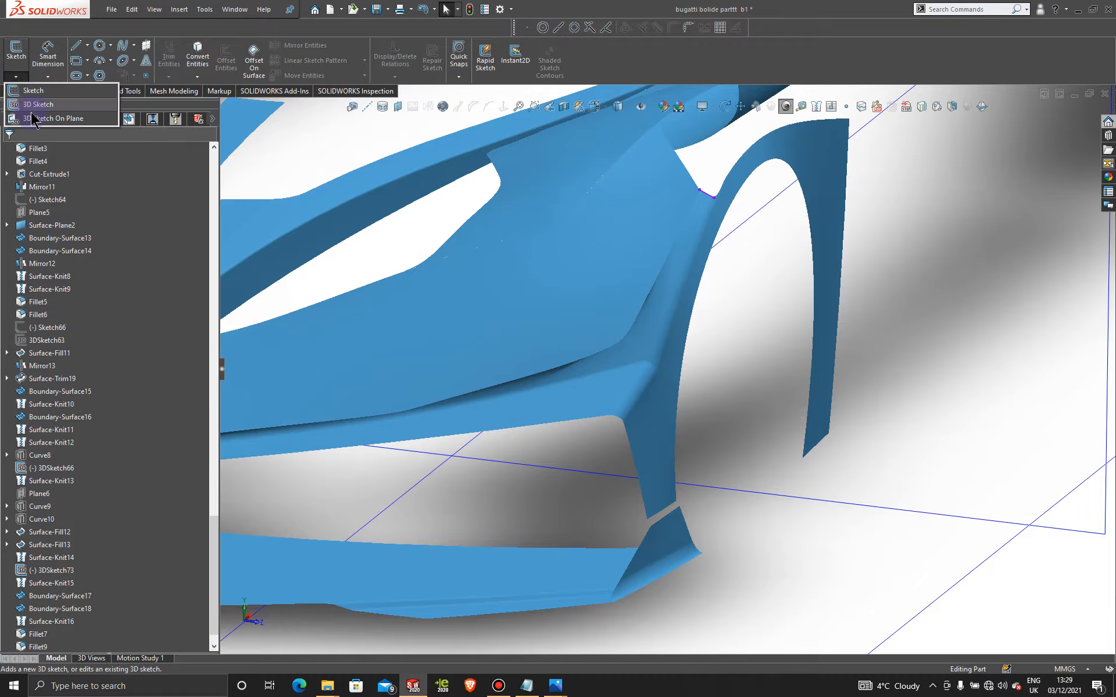
pyautogui.click(26, 105)
pyautogui.click(121, 47)
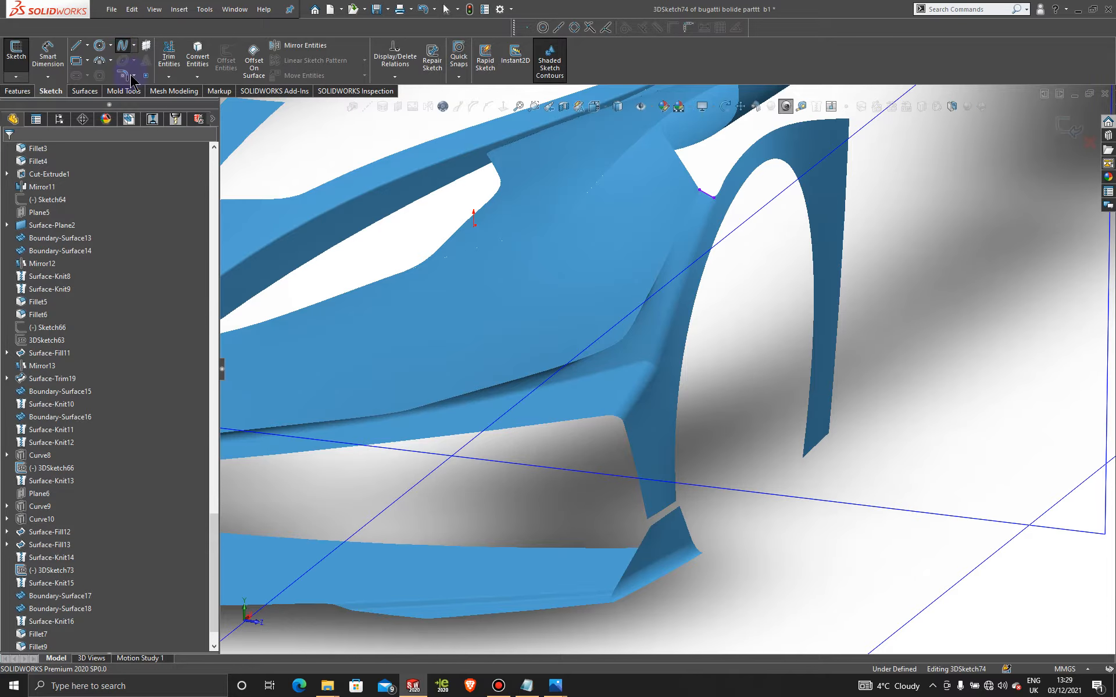
pyautogui.click(676, 501)
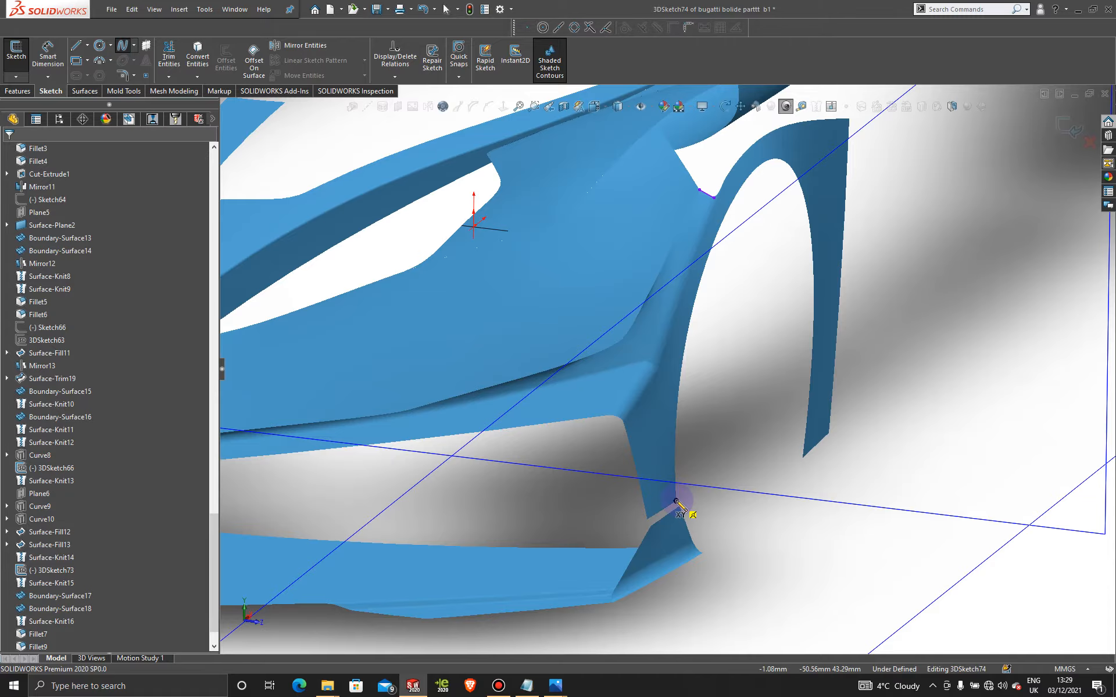
pyautogui.click(680, 508)
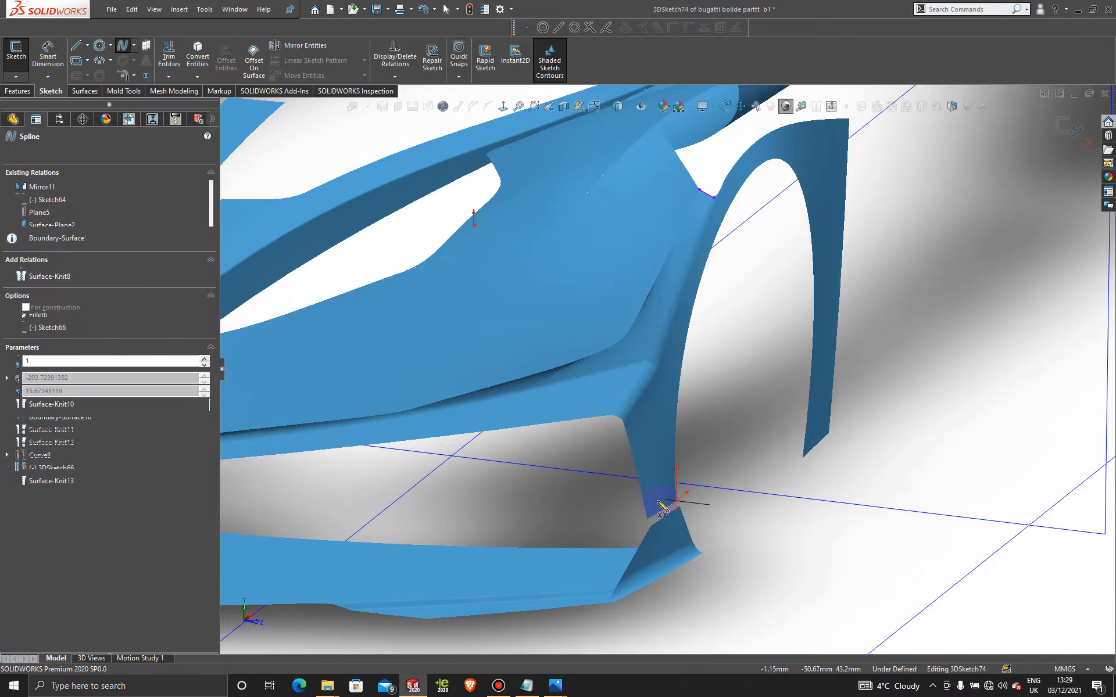
pyautogui.moveTo(667, 507)
pyautogui.mouseDown(button='middle')
pyautogui.moveTo(690, 483)
pyautogui.moveTo(631, 514)
pyautogui.mouseUp(button='middle')
pyautogui.click(637, 518)
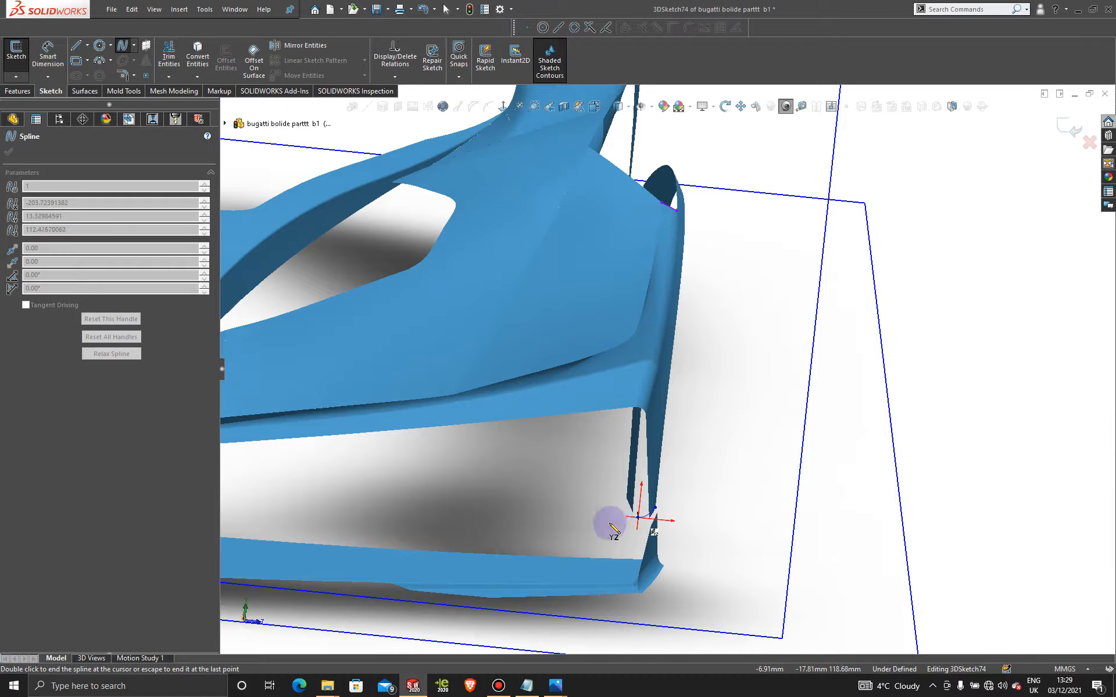
pyautogui.click(600, 510)
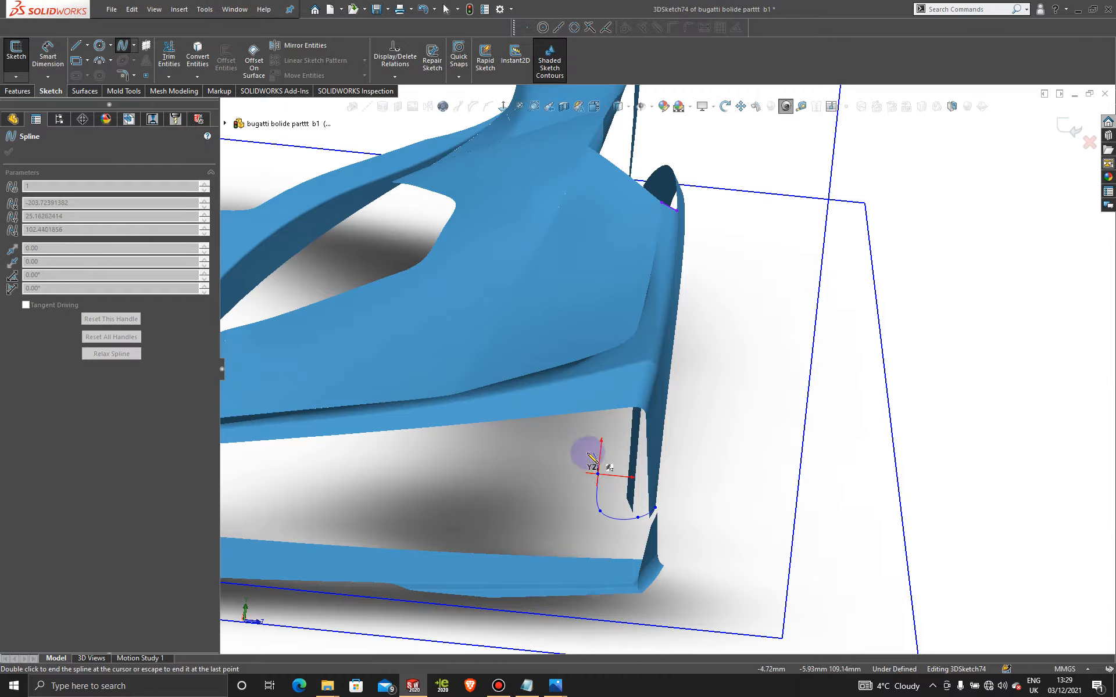
pyautogui.moveTo(590, 456); pyautogui.dragTo(574, 473, button='middle')
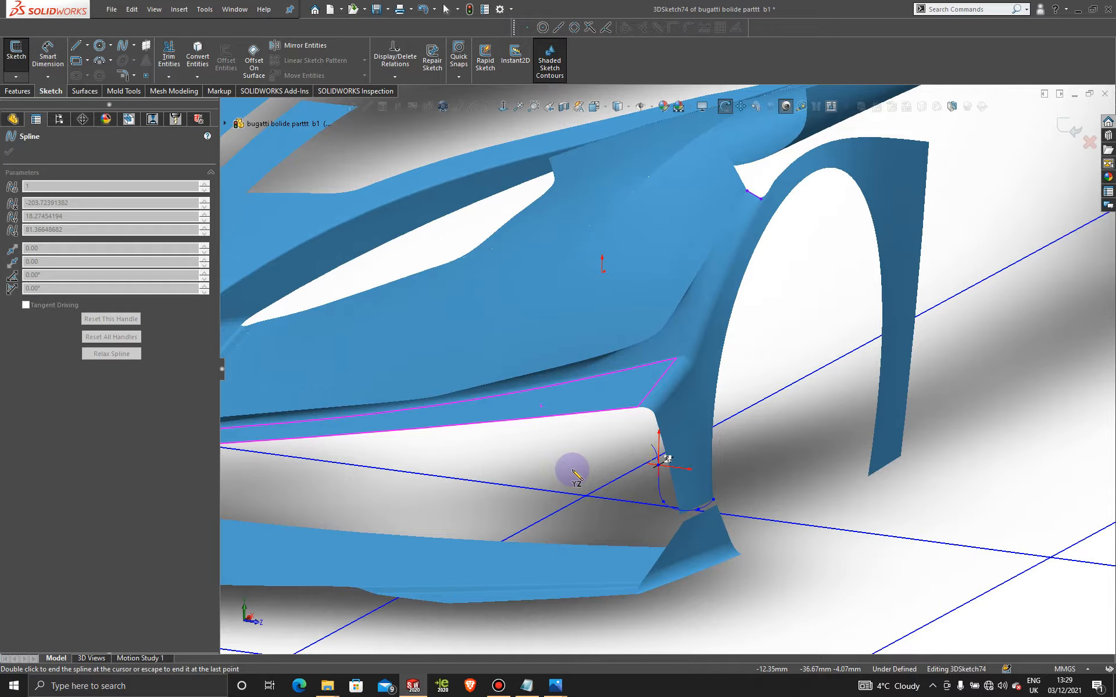
pyautogui.click(630, 452)
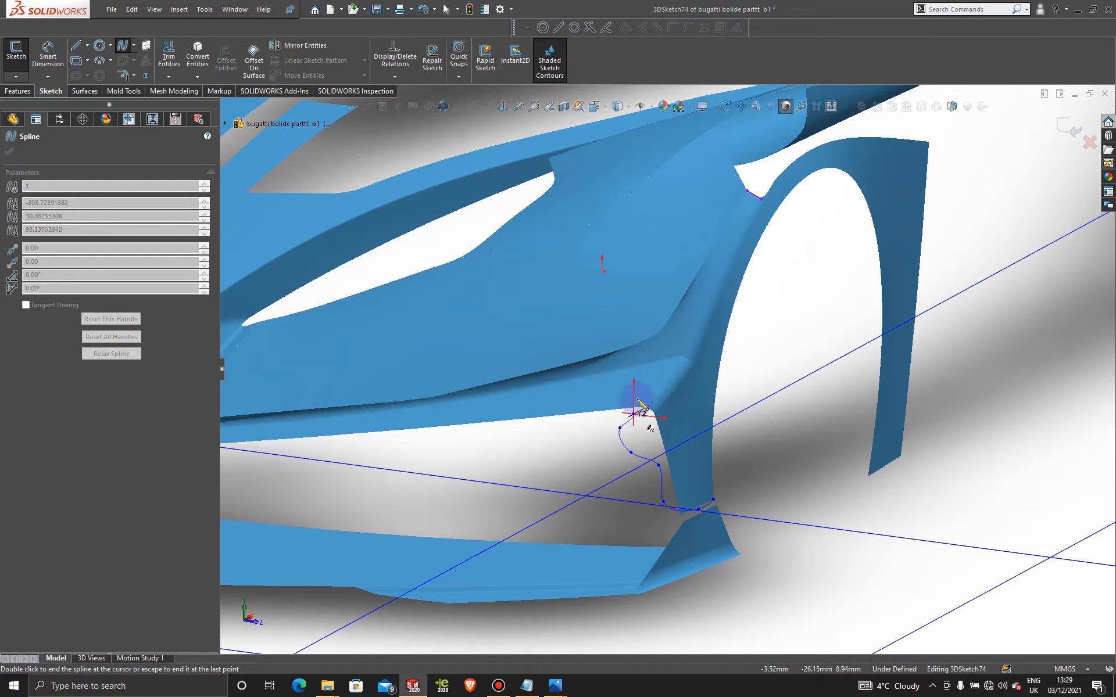
pyautogui.click(651, 365)
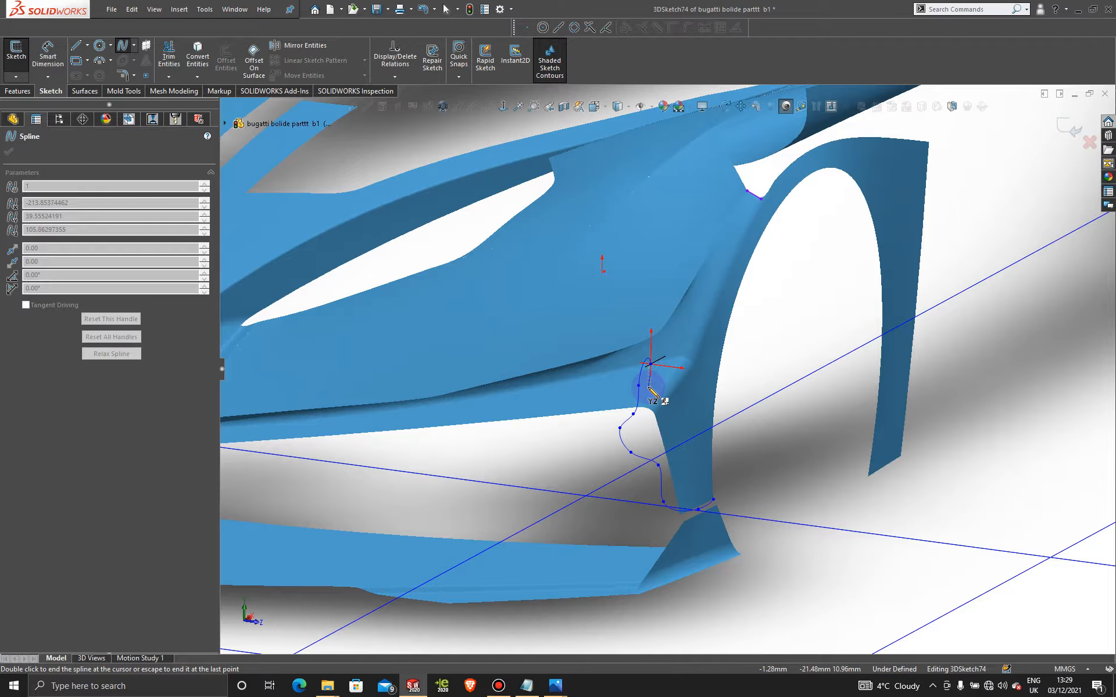
pyautogui.press('Escape')
# Step: Display the new spline's control polygon in the left view and activate Display State 1 to bring up the reference images
pyautogui.moveTo(648, 436); pyautogui.dragTo(669, 410, button='middle')
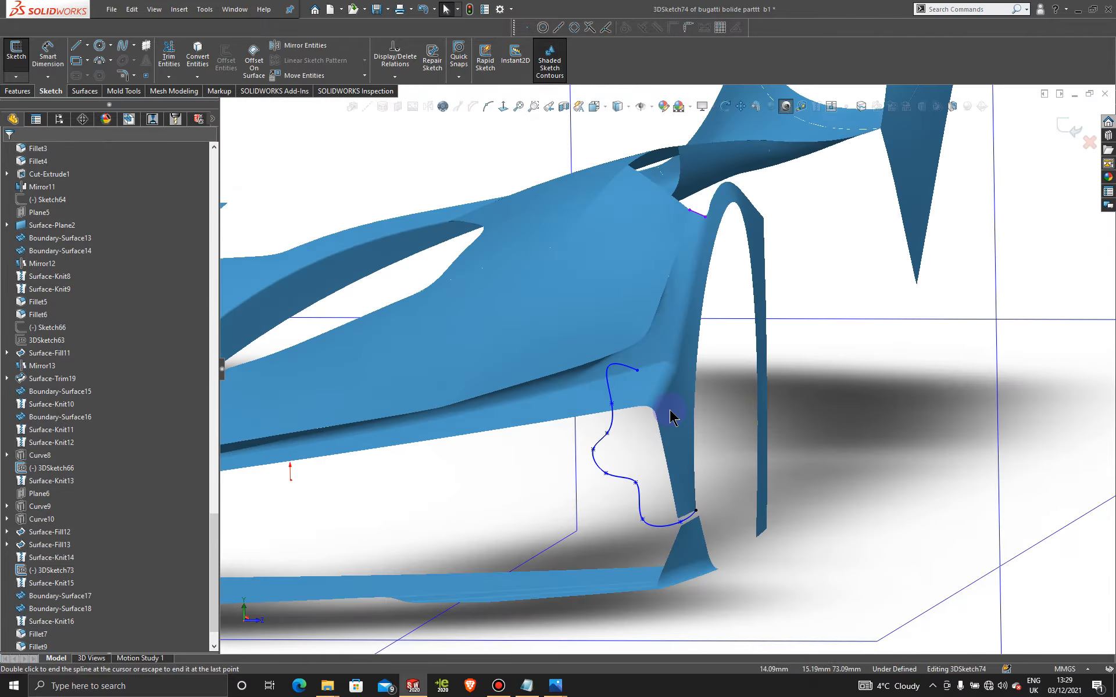
pyautogui.press('space')
pyautogui.click(508, 495)
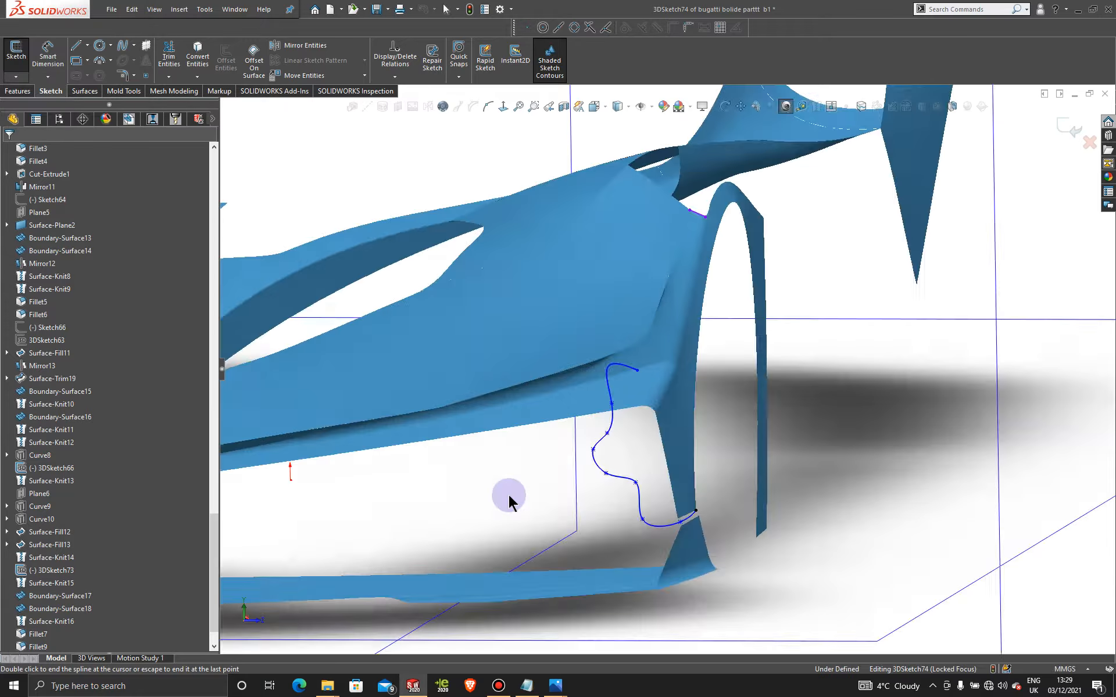
pyautogui.scroll(-5, 837, 483)
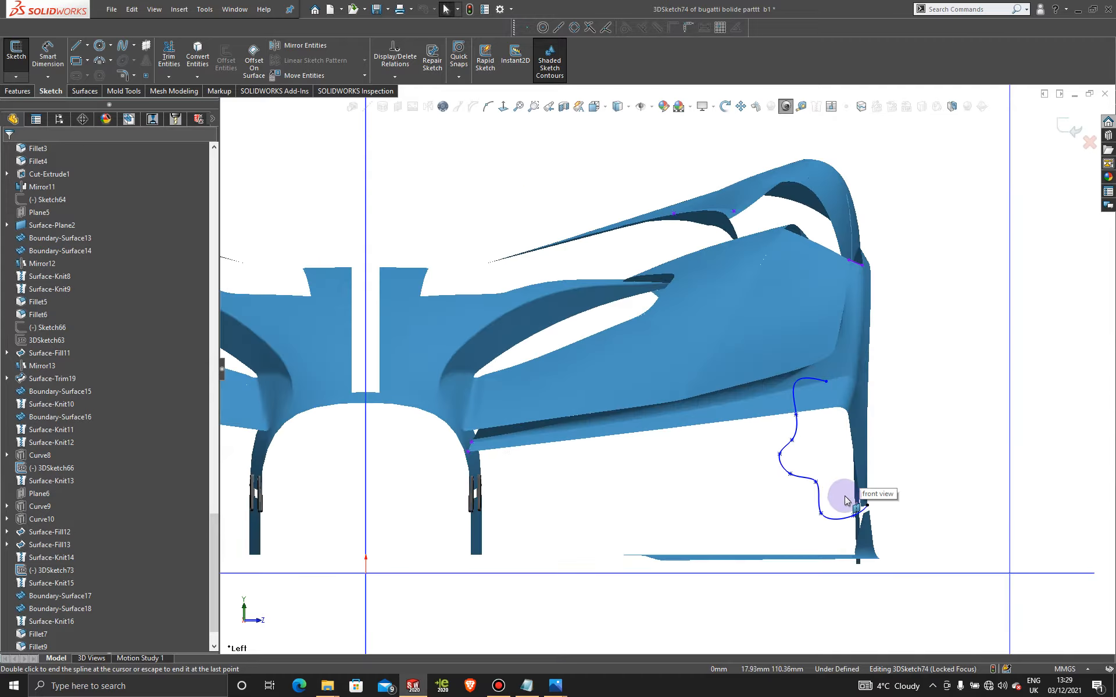
pyautogui.scroll(-2, 846, 500)
pyautogui.click(790, 487)
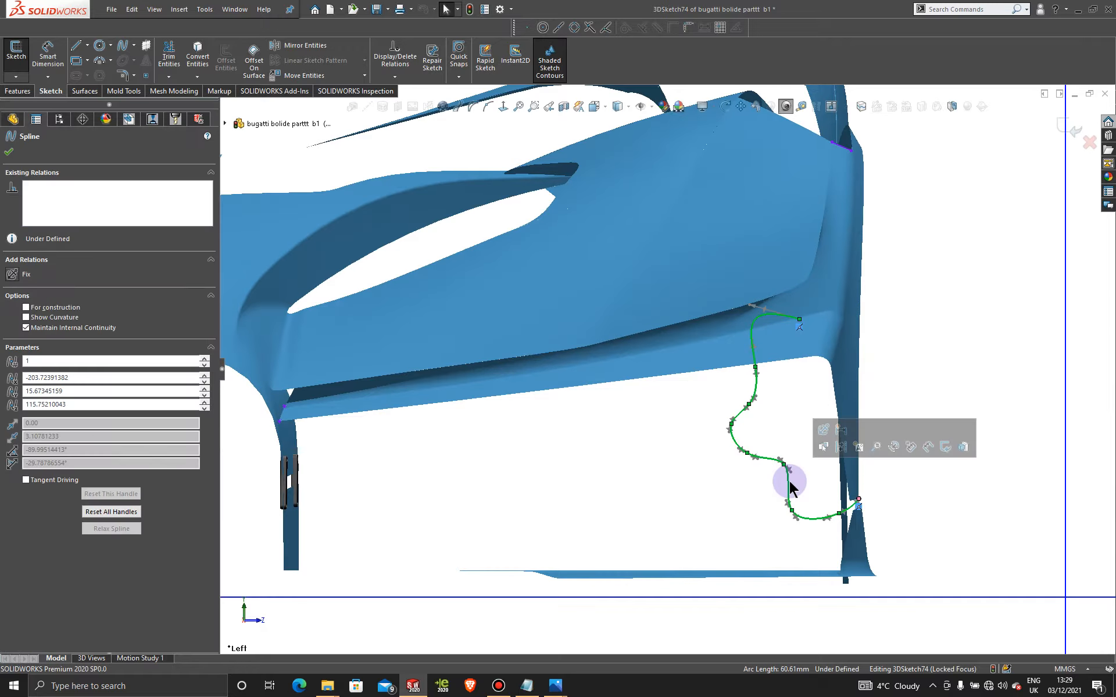
pyautogui.click(469, 108)
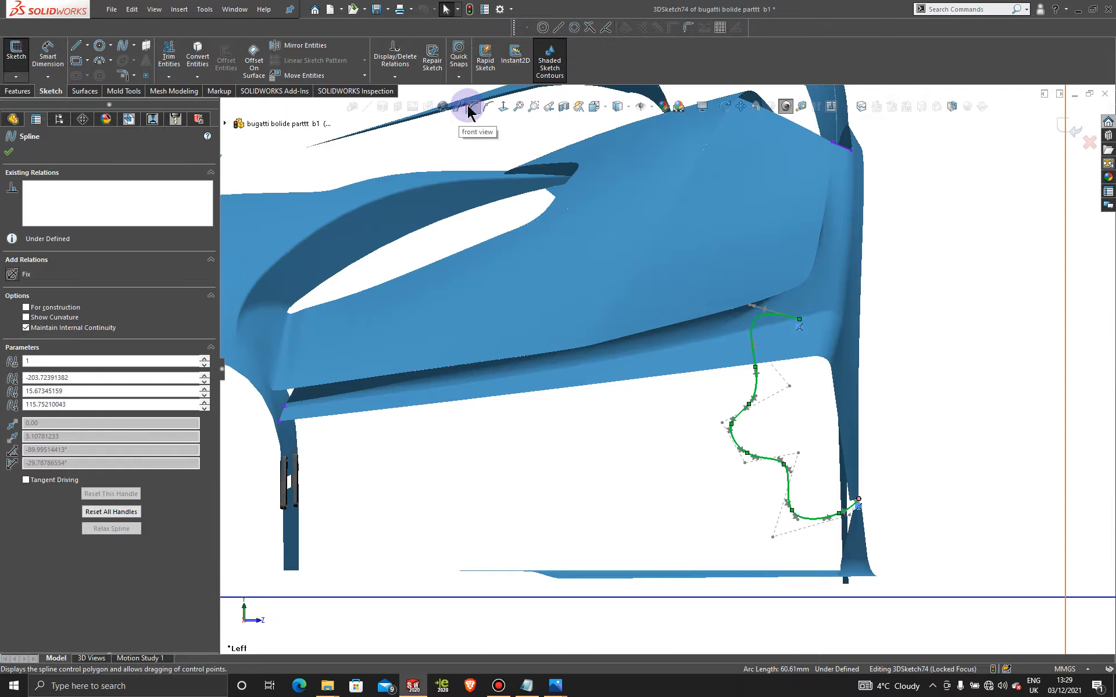
pyautogui.click(790, 386)
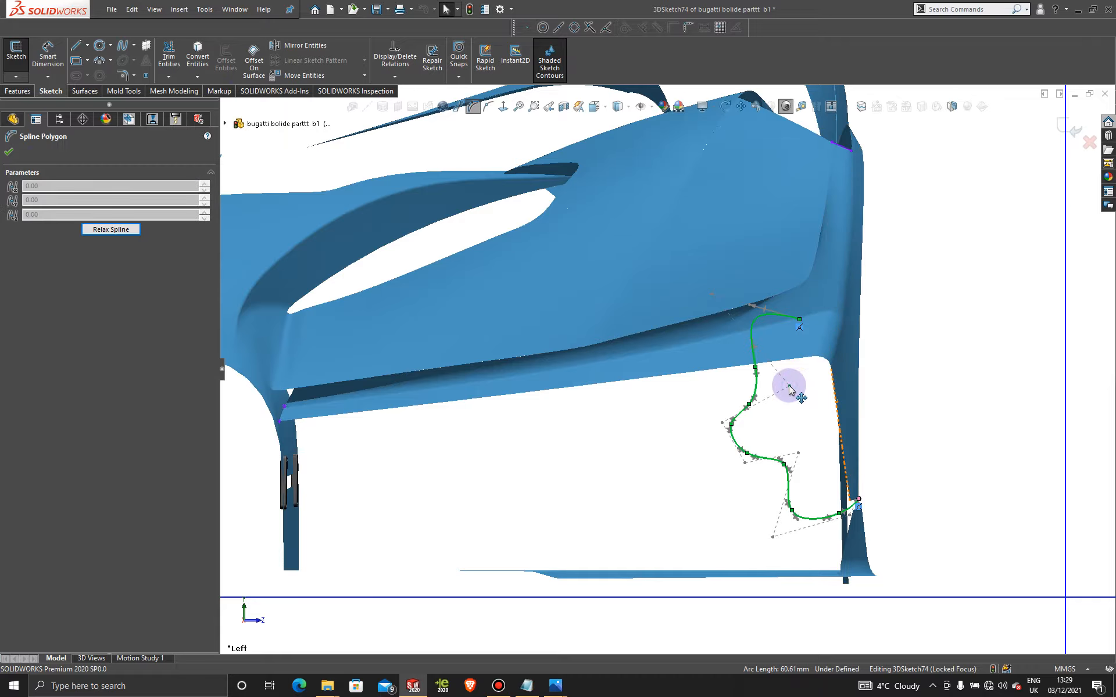
pyautogui.click(56, 121)
pyautogui.doubleClick(70, 611)
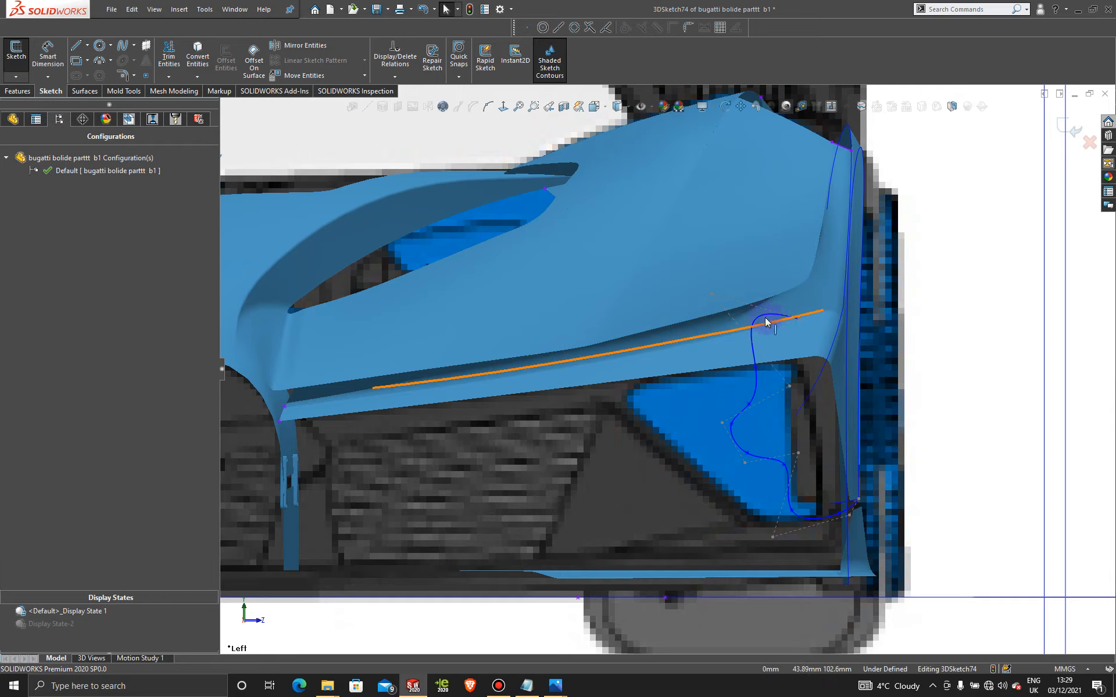
# Step: Reposition the spline's control polygon points to smooth out its waves and bring the lower bend onto the blue intake panel's bottom corner
pyautogui.click(713, 294)
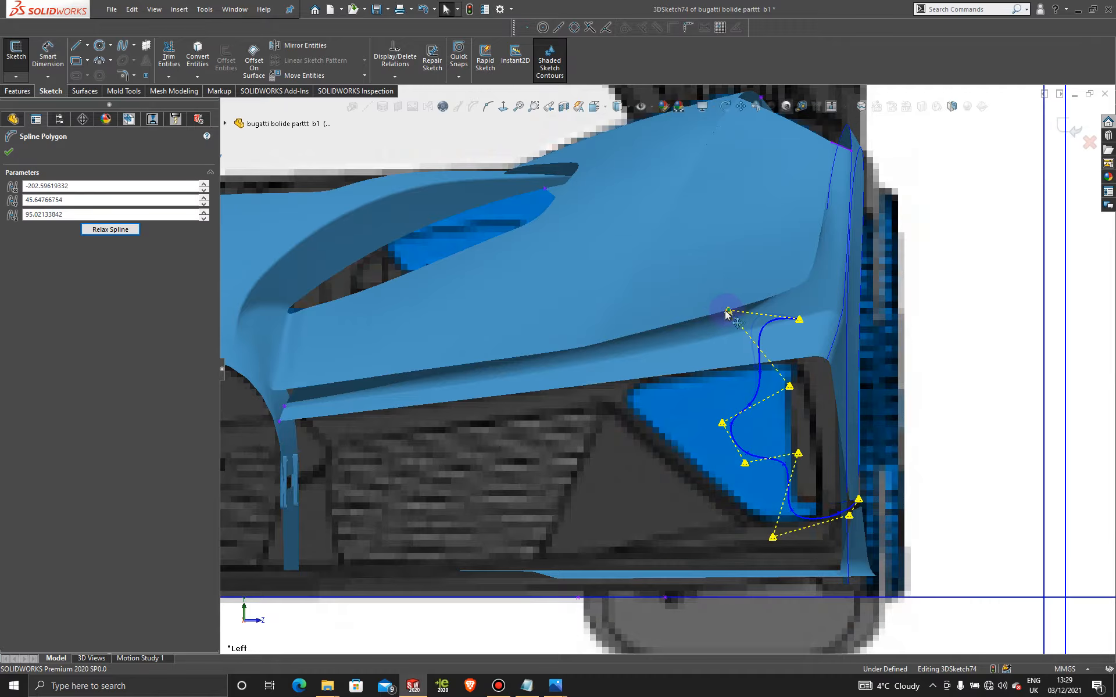
pyautogui.moveTo(788, 394); pyautogui.dragTo(726, 378)
pyautogui.moveTo(795, 454); pyautogui.dragTo(739, 479)
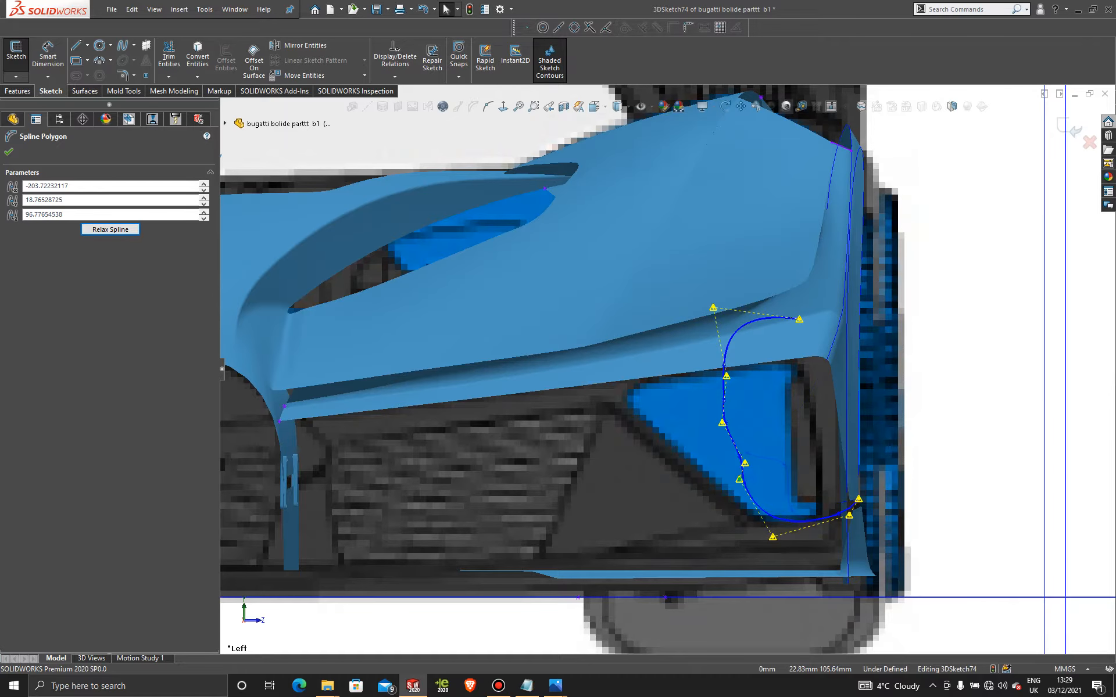
pyautogui.moveTo(773, 538); pyautogui.dragTo(818, 517)
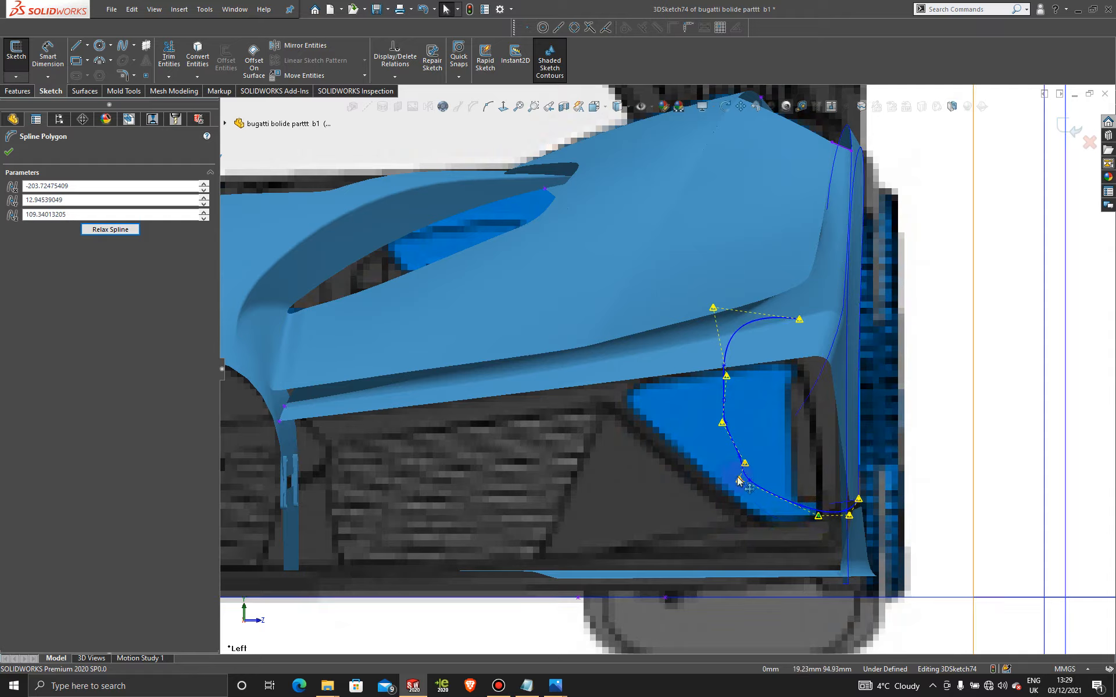
pyautogui.moveTo(739, 479); pyautogui.dragTo(786, 518)
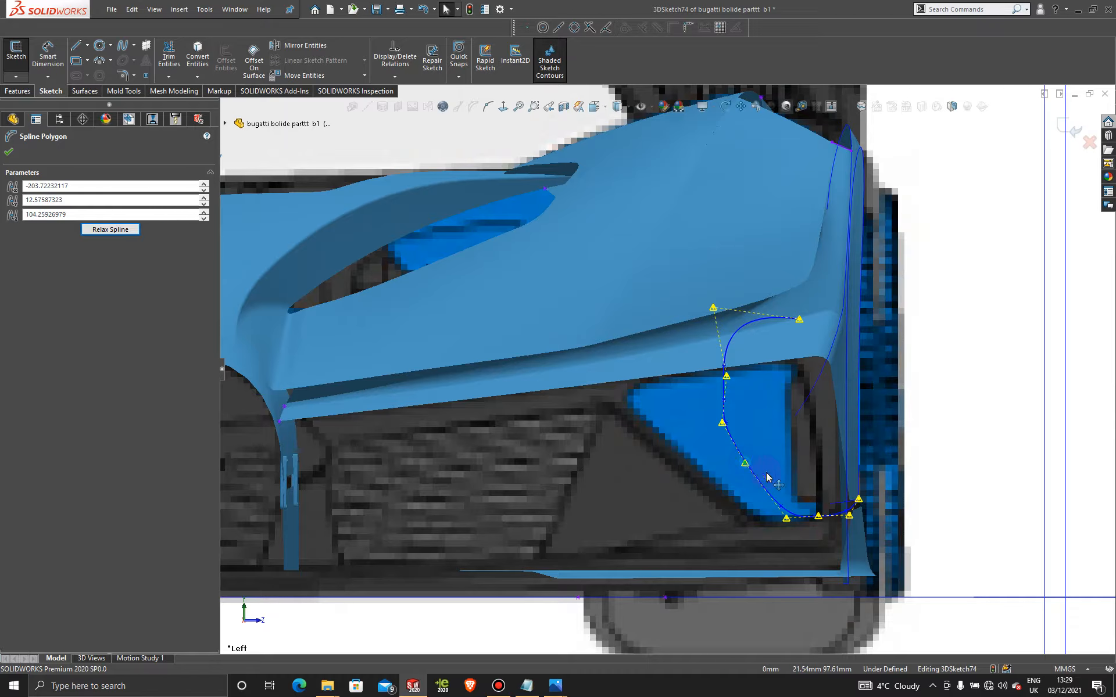
# Step: Shift the spline's middle and upper control points towards the outer side of the blue intake panel
pyautogui.moveTo(767, 473); pyautogui.dragTo(770, 480)
pyautogui.moveTo(723, 424); pyautogui.dragTo(777, 431)
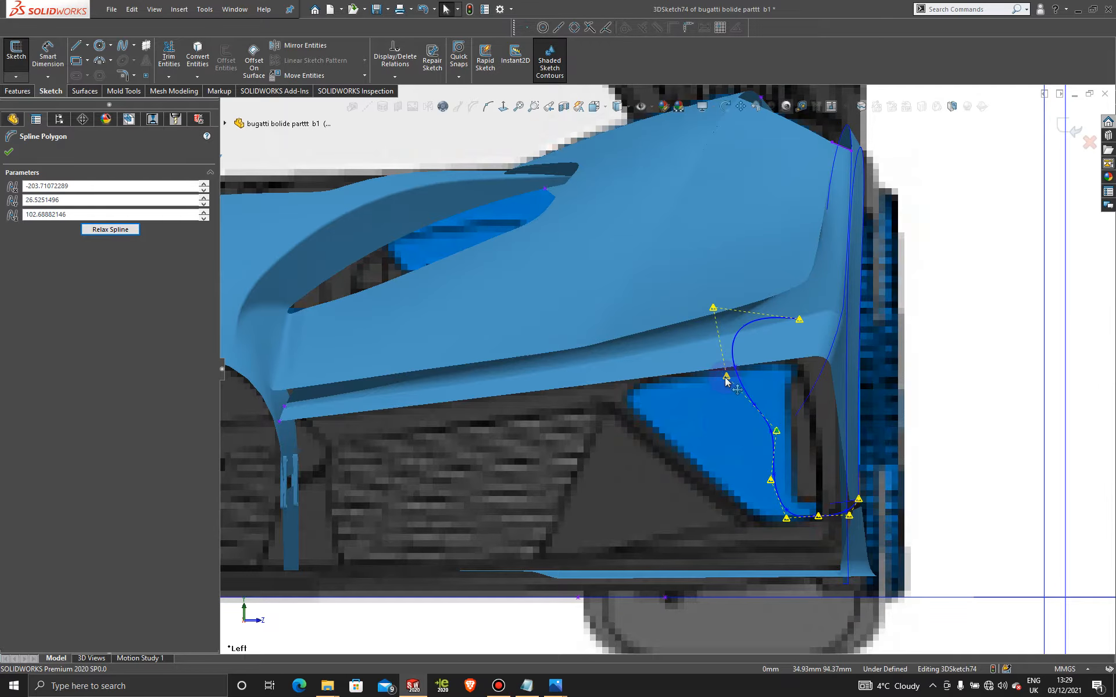
pyautogui.moveTo(726, 381); pyautogui.dragTo(777, 398)
pyautogui.moveTo(713, 310); pyautogui.dragTo(744, 322)
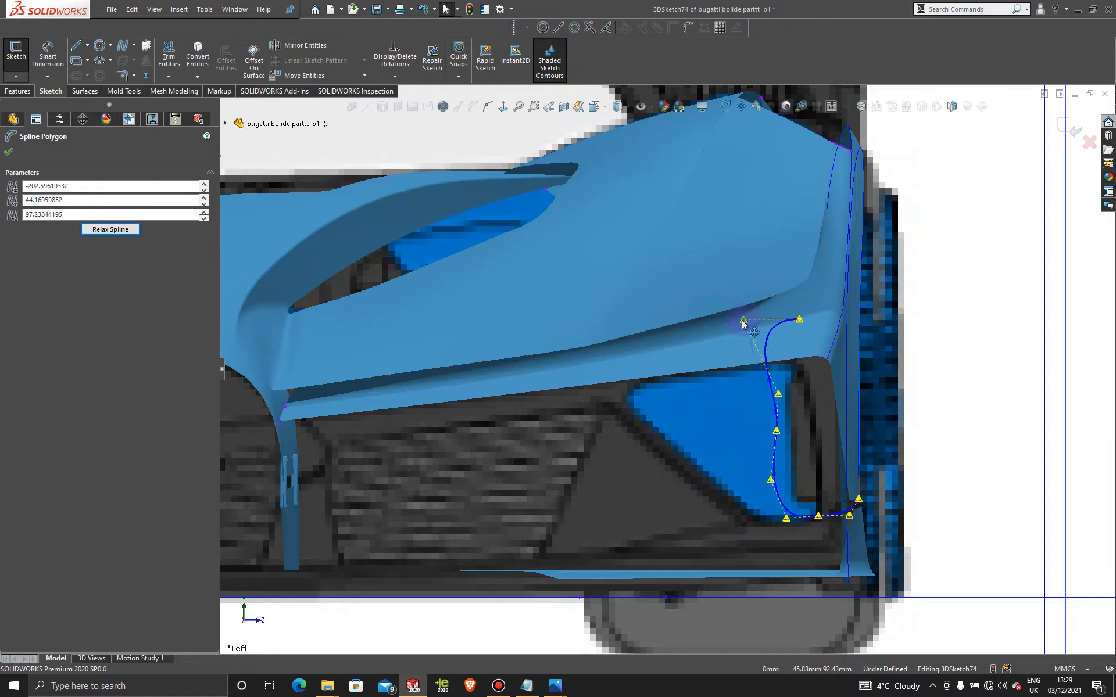
# Step: Regroup the upper control points into a tight rounded bend on the lower strip, leaving a nearly straight run down the blue panel
pyautogui.moveTo(778, 394); pyautogui.dragTo(748, 352)
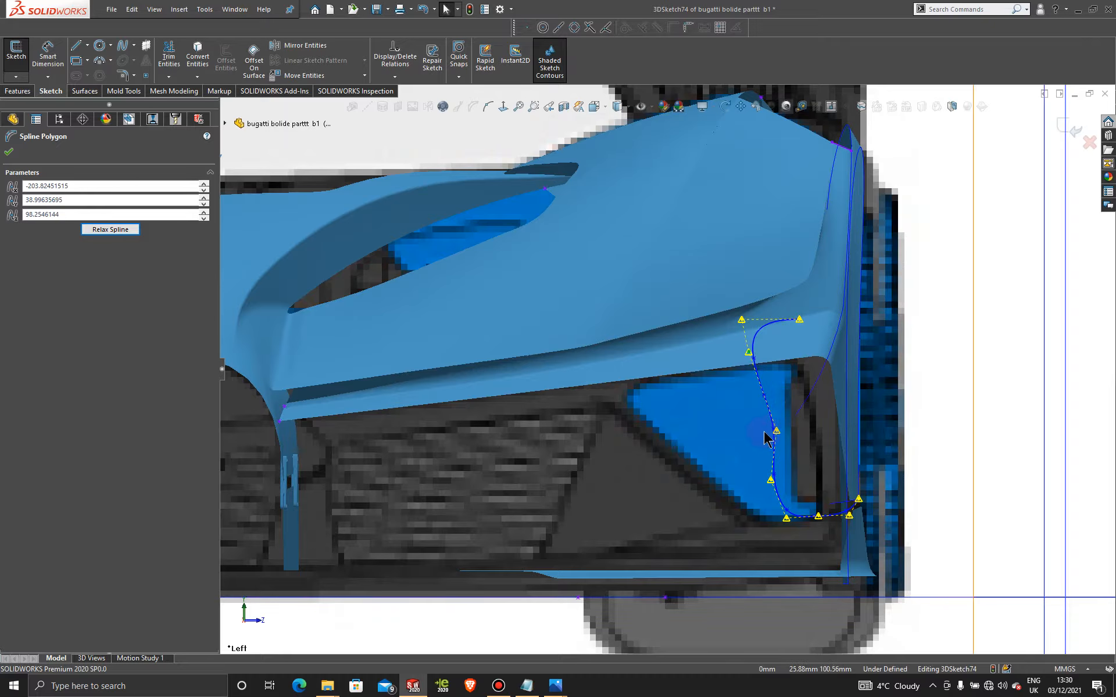
pyautogui.moveTo(776, 431); pyautogui.dragTo(754, 415)
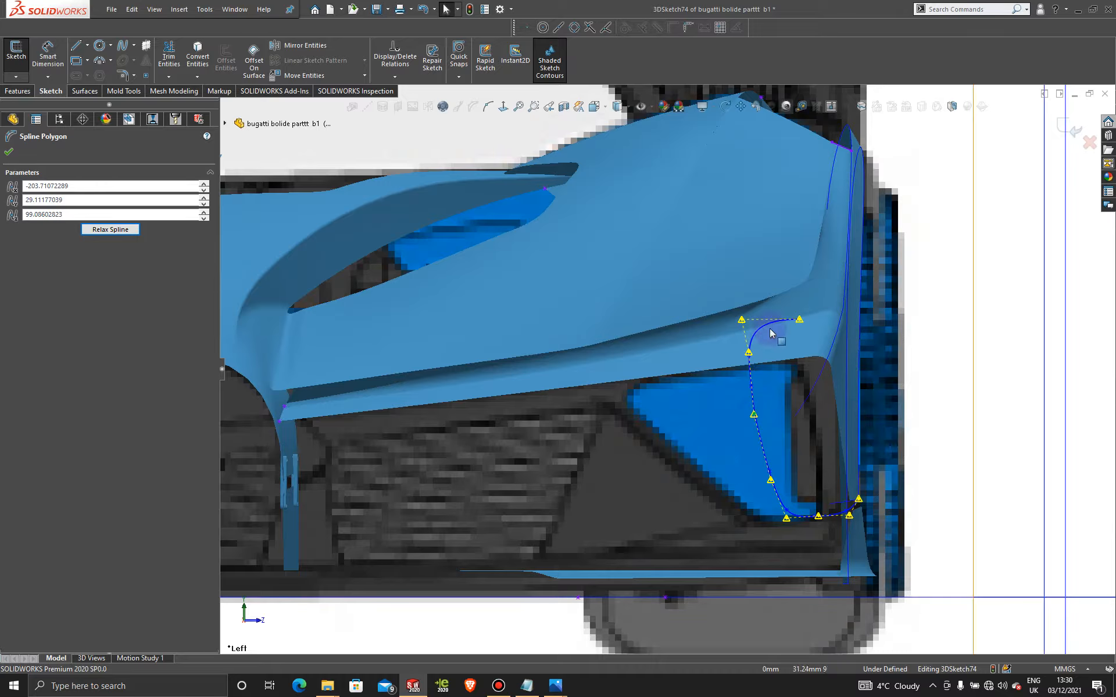
pyautogui.moveTo(742, 319)
pyautogui.mouseDown()
pyautogui.moveTo(756, 324)
pyautogui.moveTo(748, 341)
pyautogui.moveTo(758, 325)
pyautogui.mouseUp()
pyautogui.moveTo(755, 416); pyautogui.dragTo(759, 366)
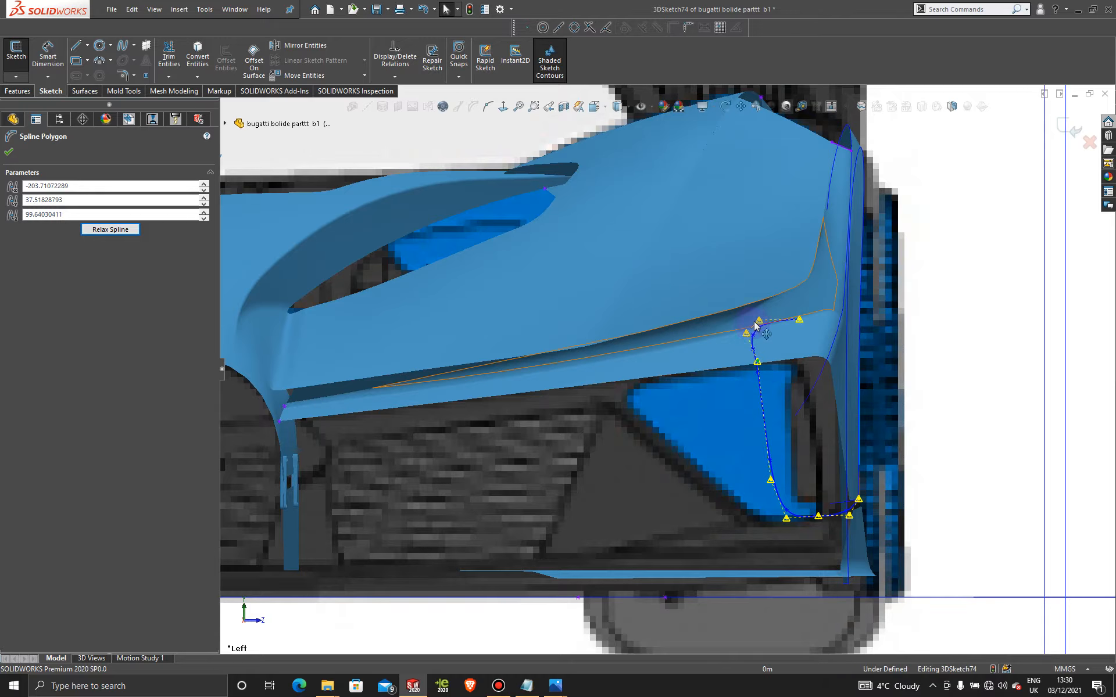
pyautogui.moveTo(759, 323)
pyautogui.mouseDown()
pyautogui.moveTo(769, 324)
pyautogui.moveTo(754, 345)
pyautogui.mouseUp()
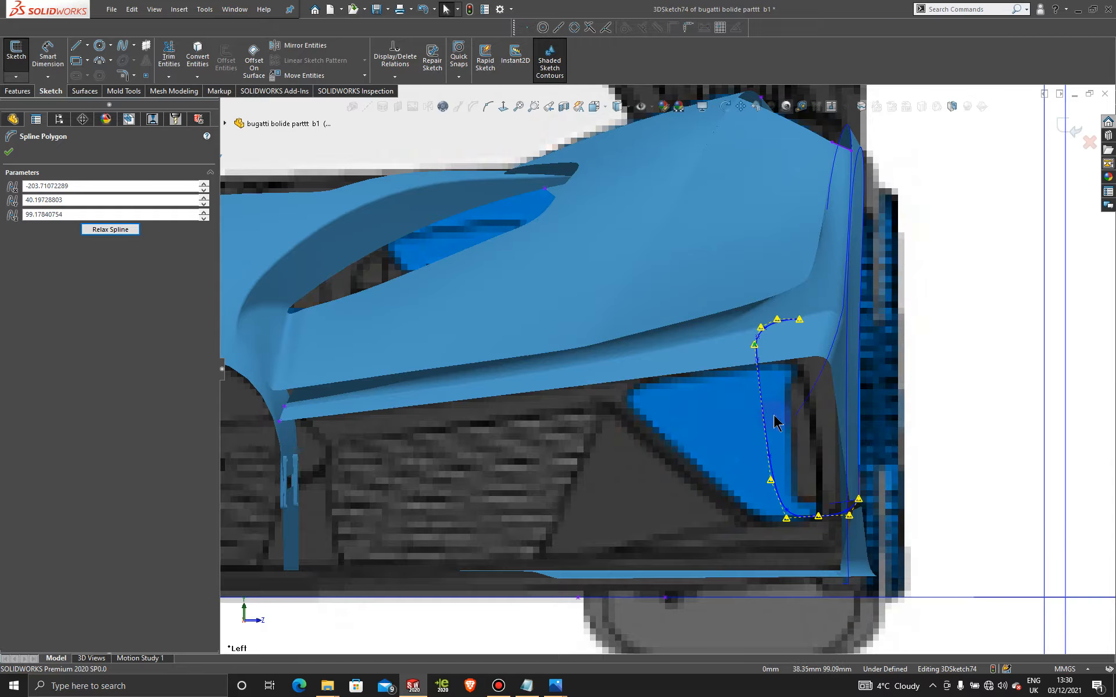
# Step: Move the control point next to the spline's lower end beneath the wheel arch strip's bottom corner
pyautogui.scroll(-1, 826, 503)
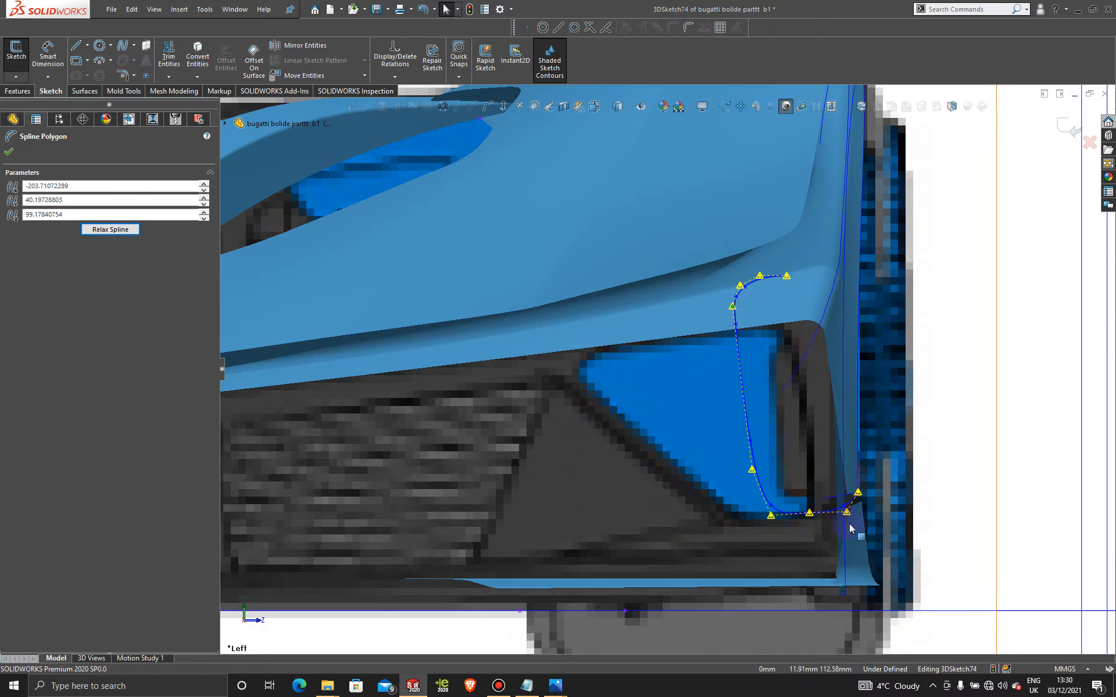
pyautogui.scroll(-3, 829, 508)
pyautogui.scroll(-1, 829, 509)
pyautogui.moveTo(793, 452); pyautogui.dragTo(821, 455)
pyautogui.scroll(-2, 854, 403)
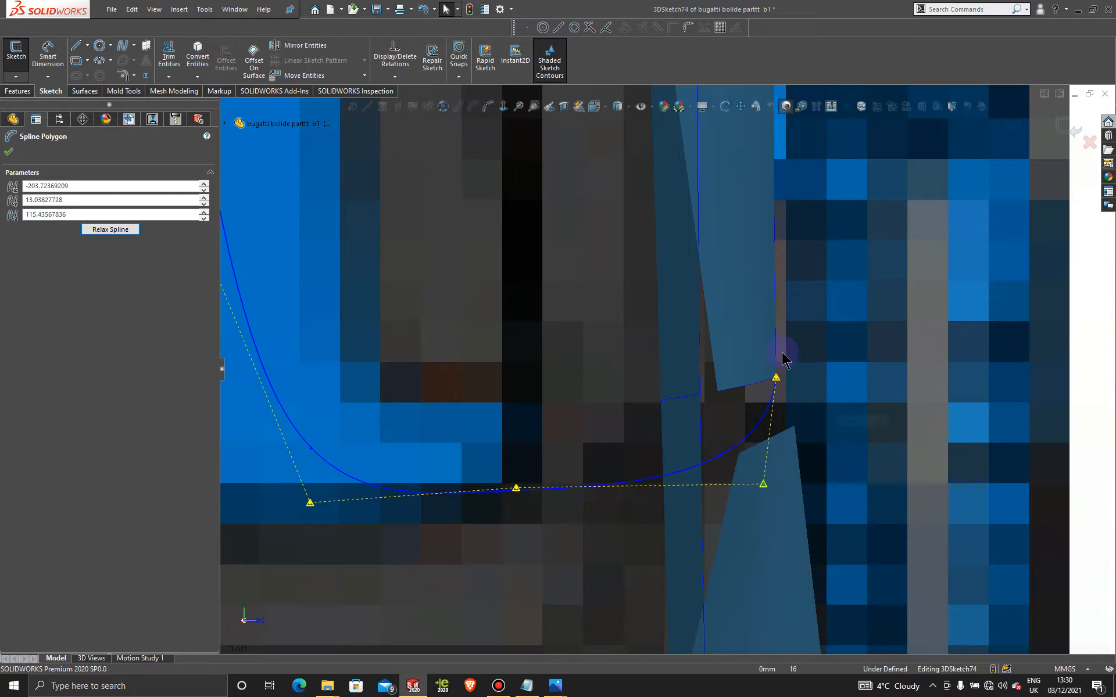
# Step: Hide Curve9, the reference curve overlapping the wheel arch strip's outer and bottom edges
pyautogui.click(777, 352)
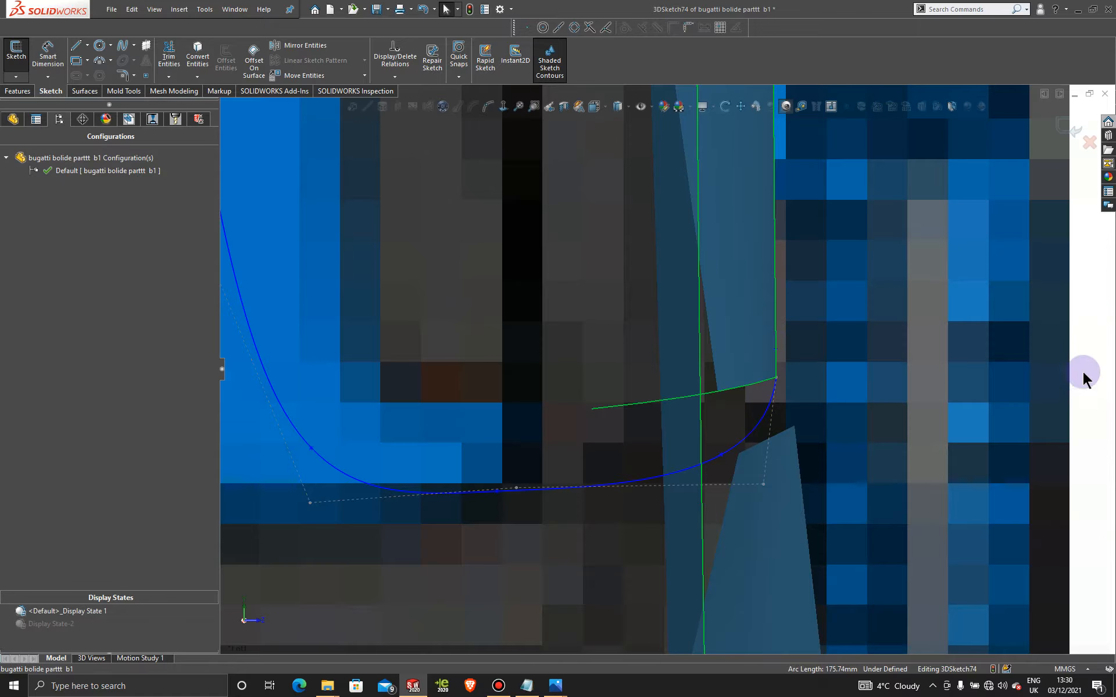
pyautogui.moveTo(1072, 395)
pyautogui.mouseDown(button='middle')
pyautogui.moveTo(766, 347)
pyautogui.moveTo(778, 357)
pyautogui.mouseUp(button='middle')
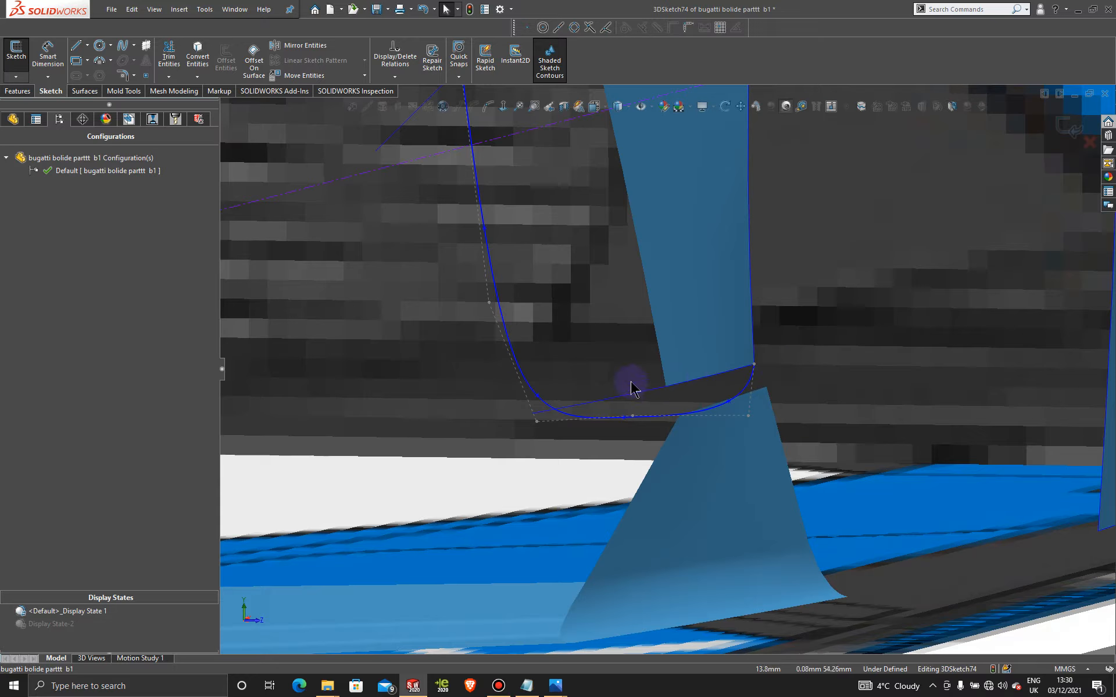
pyautogui.rightClick(629, 400)
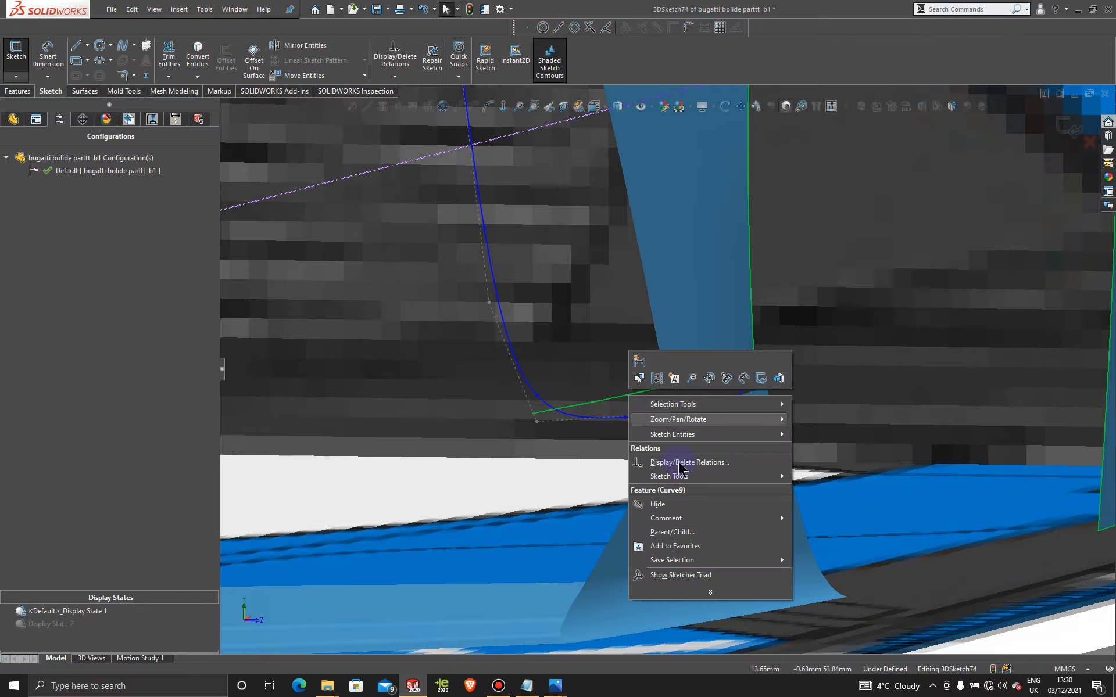
pyautogui.click(680, 504)
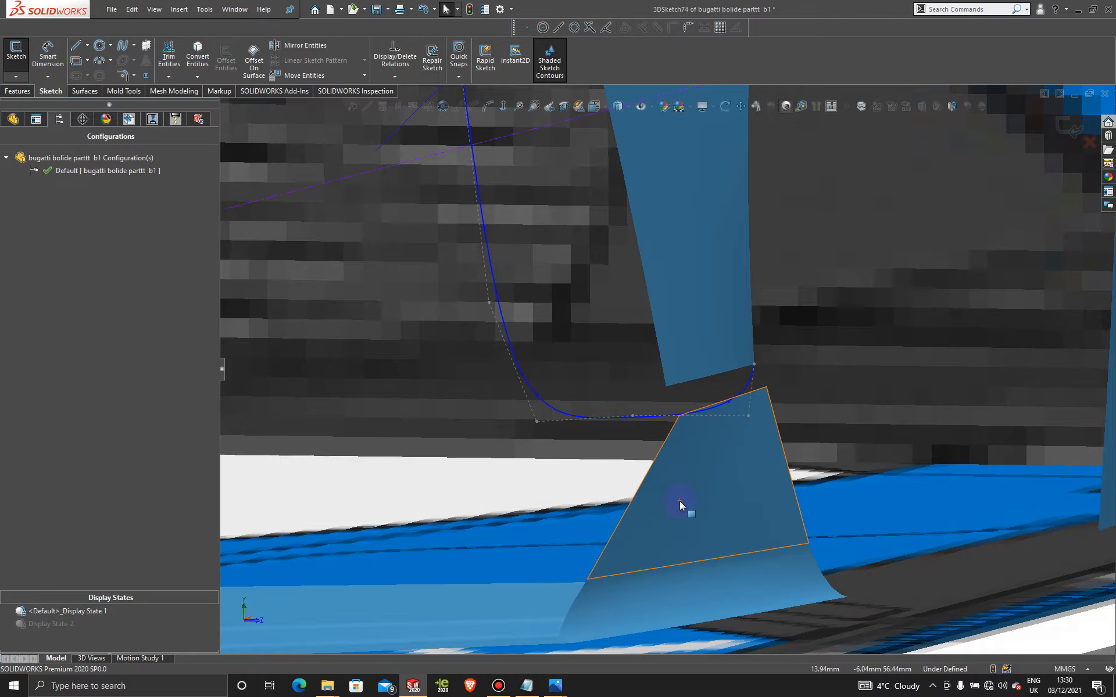
# Step: Make the spline tangent to the wheel arch strip's outer edge and lower the control point just beneath its tangent end
pyautogui.click(754, 336)
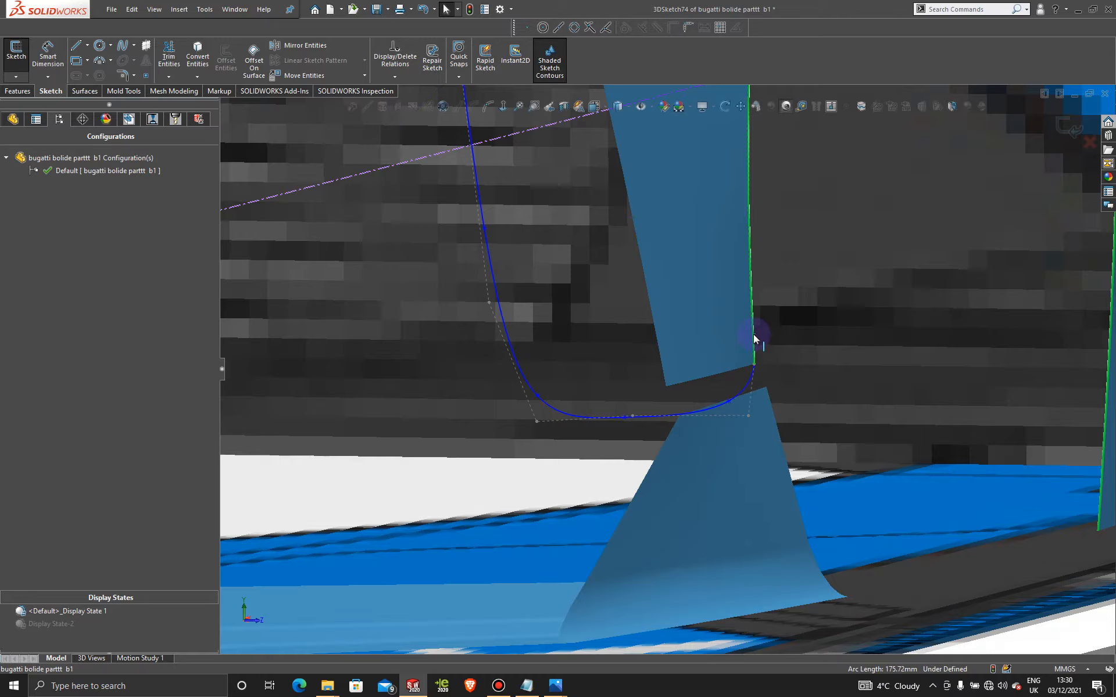
pyautogui.click(743, 392)
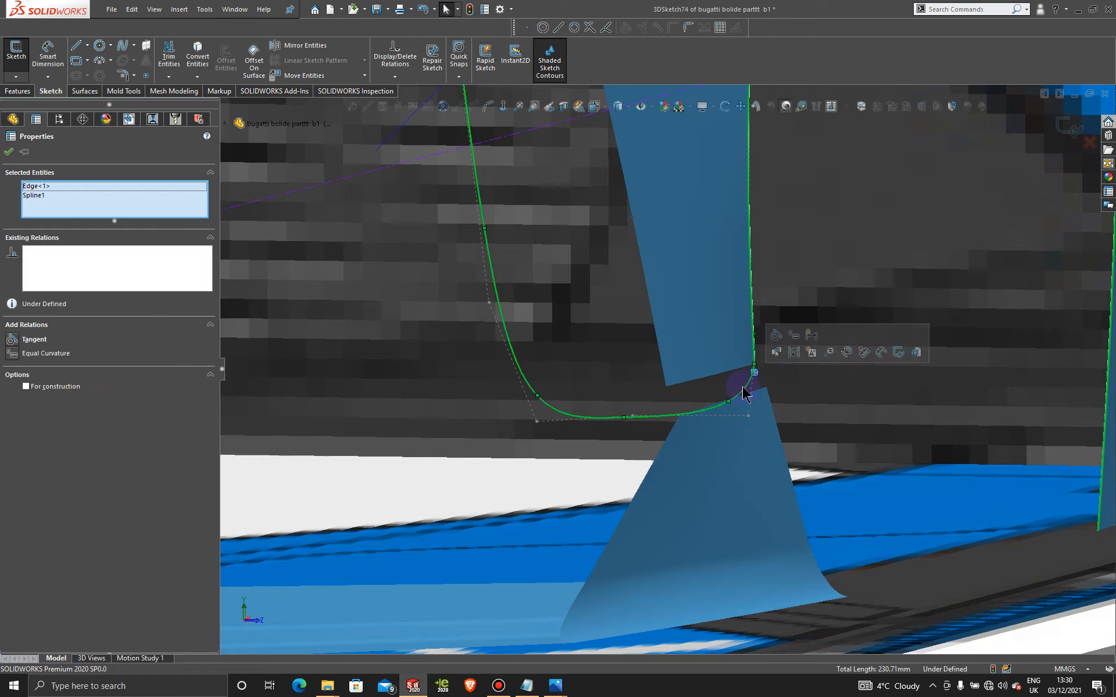
pyautogui.click(776, 335)
pyautogui.click(9, 154)
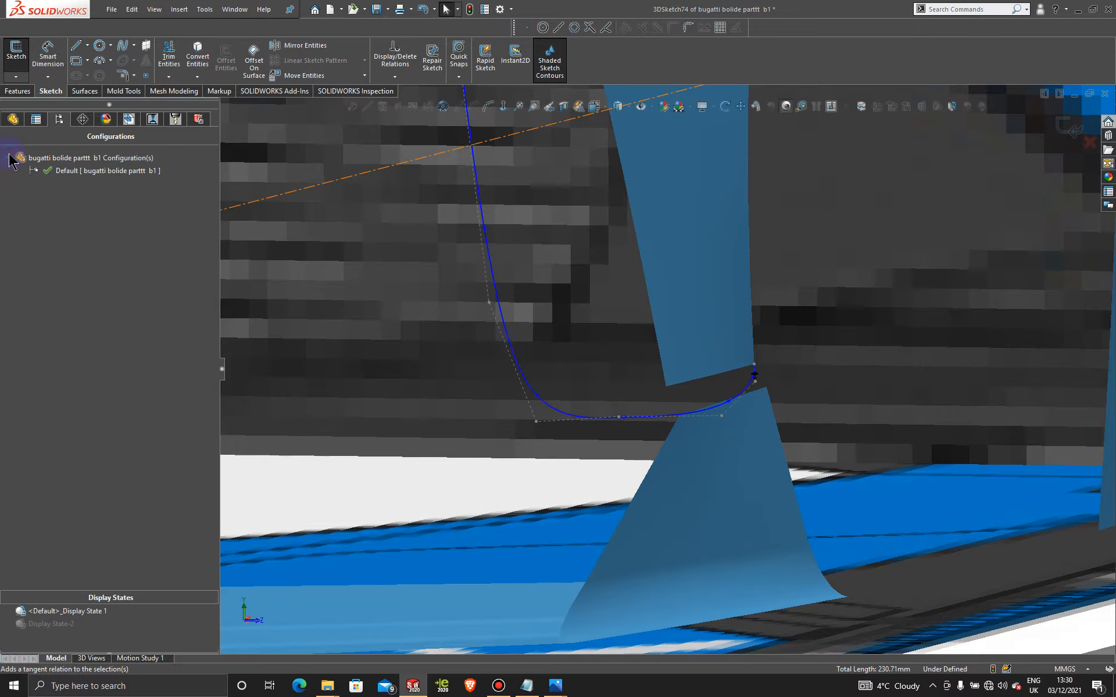
pyautogui.click(756, 387)
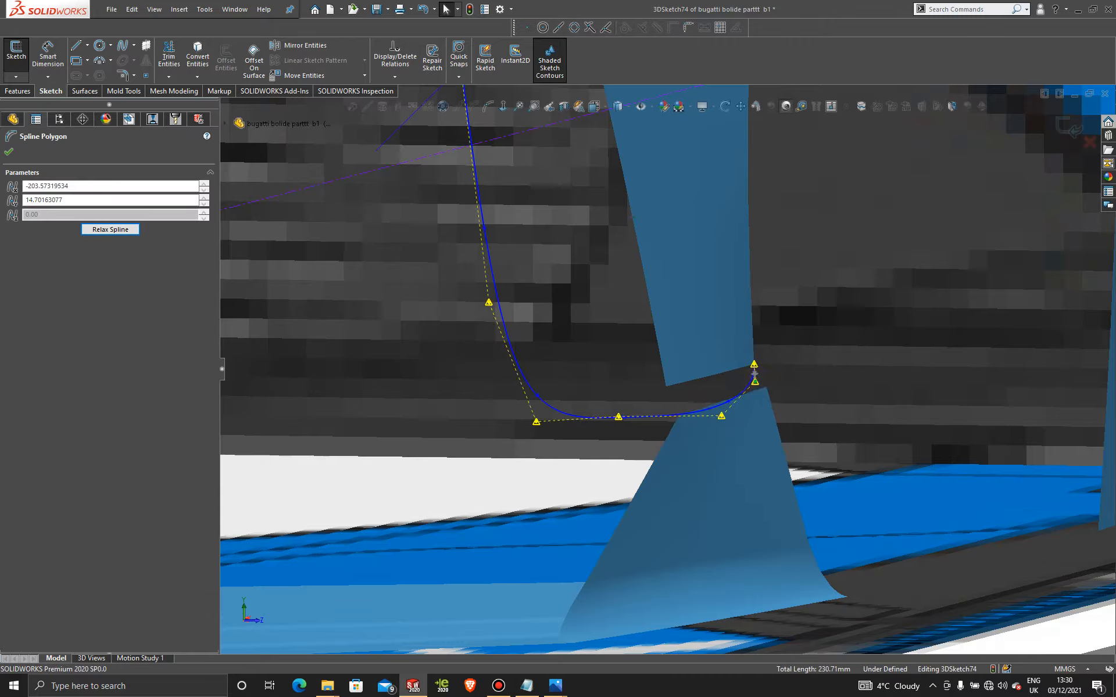
pyautogui.moveTo(758, 390); pyautogui.dragTo(759, 393)
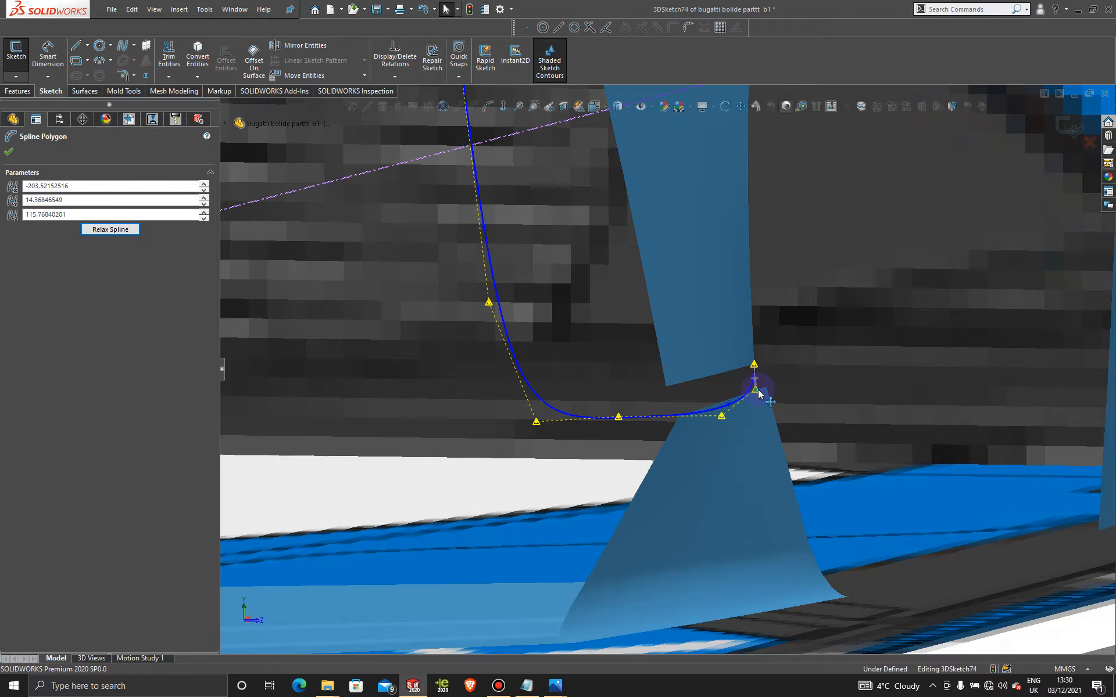
# Step: In the Left view, shift the middle control point of the spline's bottom run outward to about Y 12.5, Z 110.6
pyautogui.moveTo(695, 416); pyautogui.dragTo(719, 422, button='middle')
pyautogui.press('space')
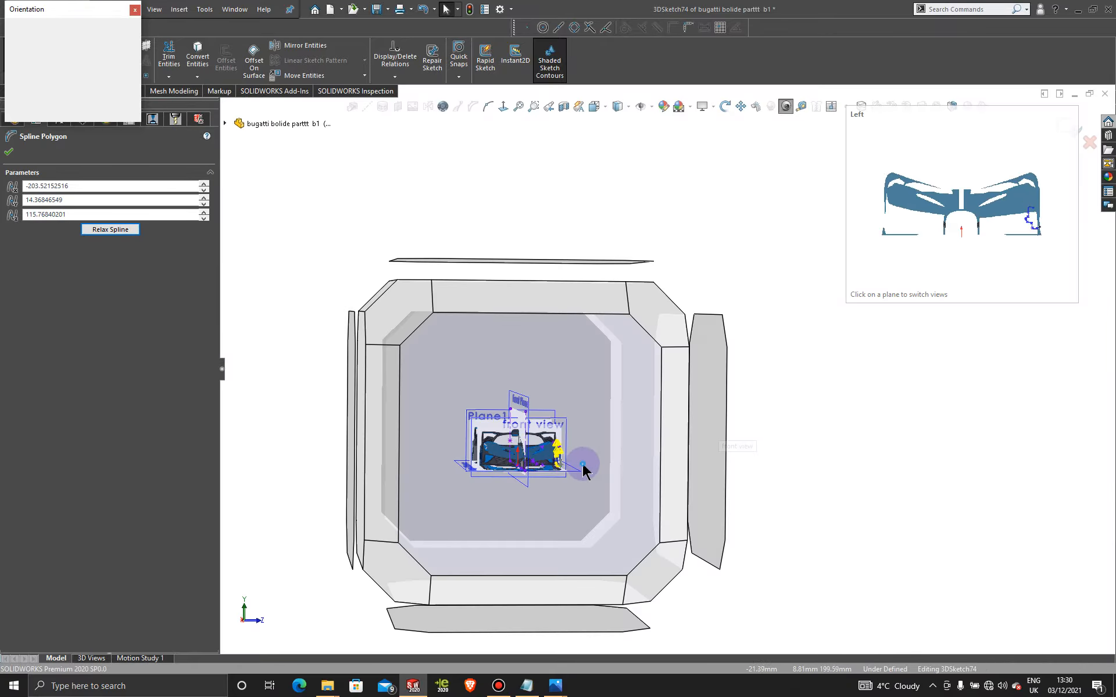
pyautogui.click(583, 468)
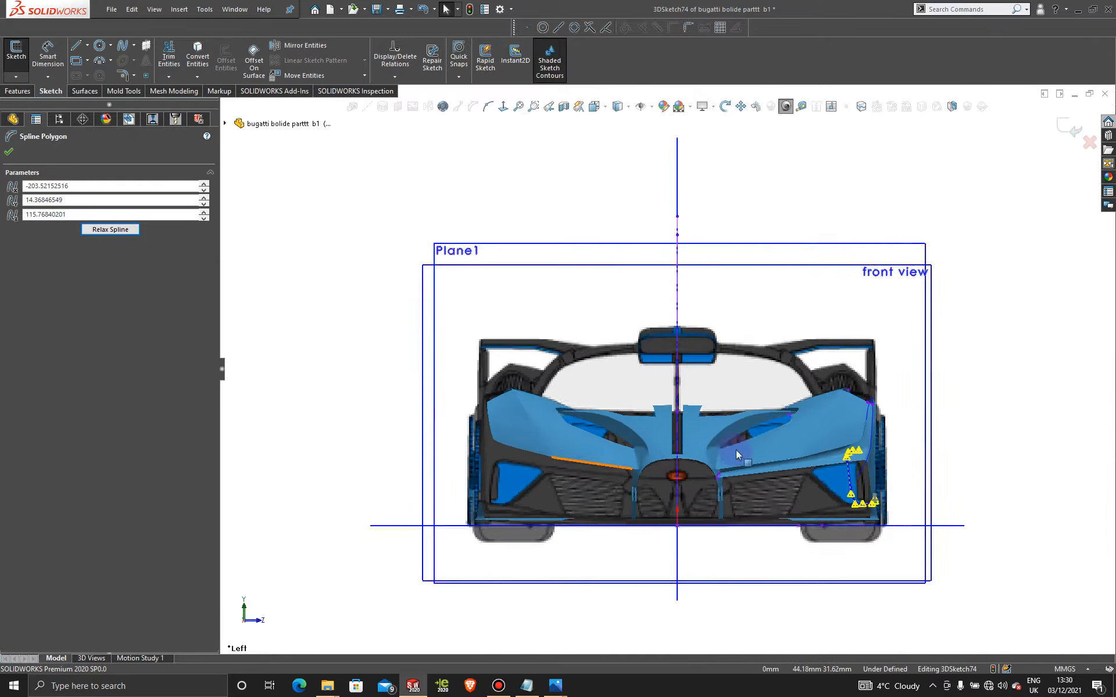
pyautogui.scroll(-8, 869, 517)
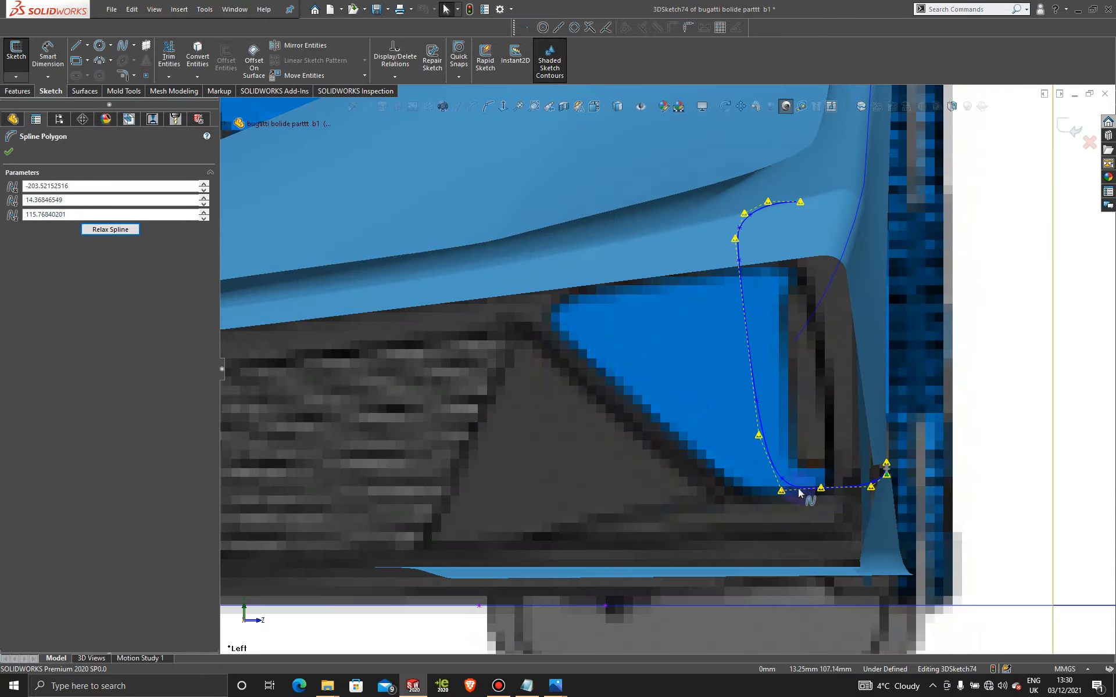
pyautogui.moveTo(820, 488); pyautogui.dragTo(835, 487)
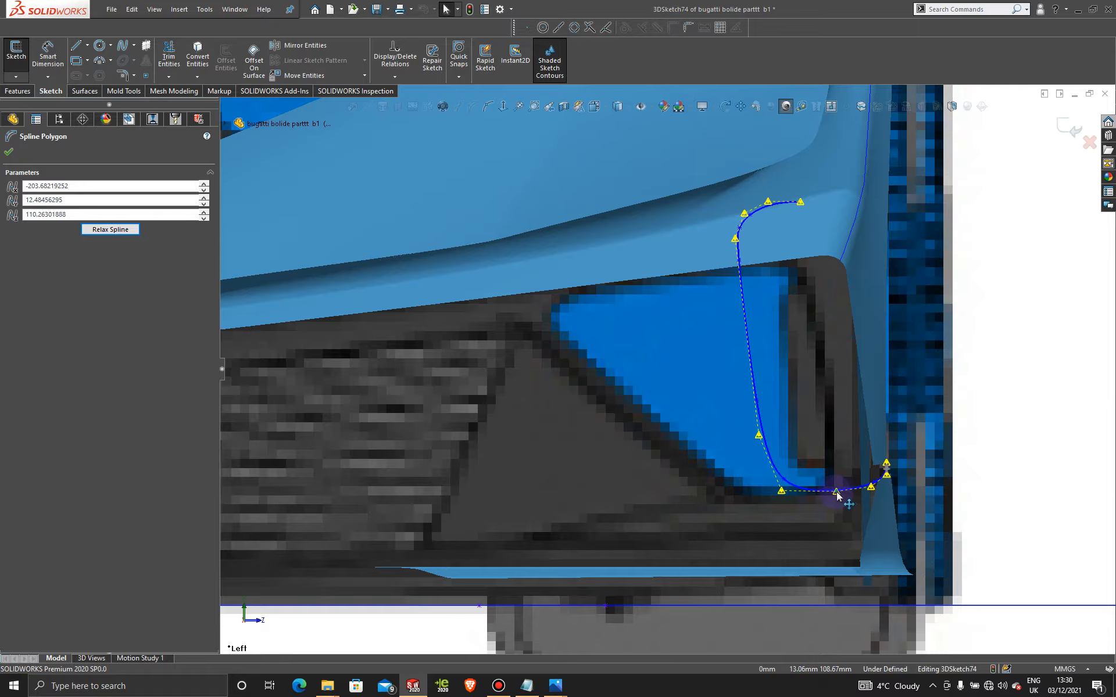
# Step: Refine the control points at the spline's tangent end and move the bottom corner point outward to about Y 13.2, Z 108.5, beside the blue panel's lower corner
pyautogui.scroll(-5, 874, 499)
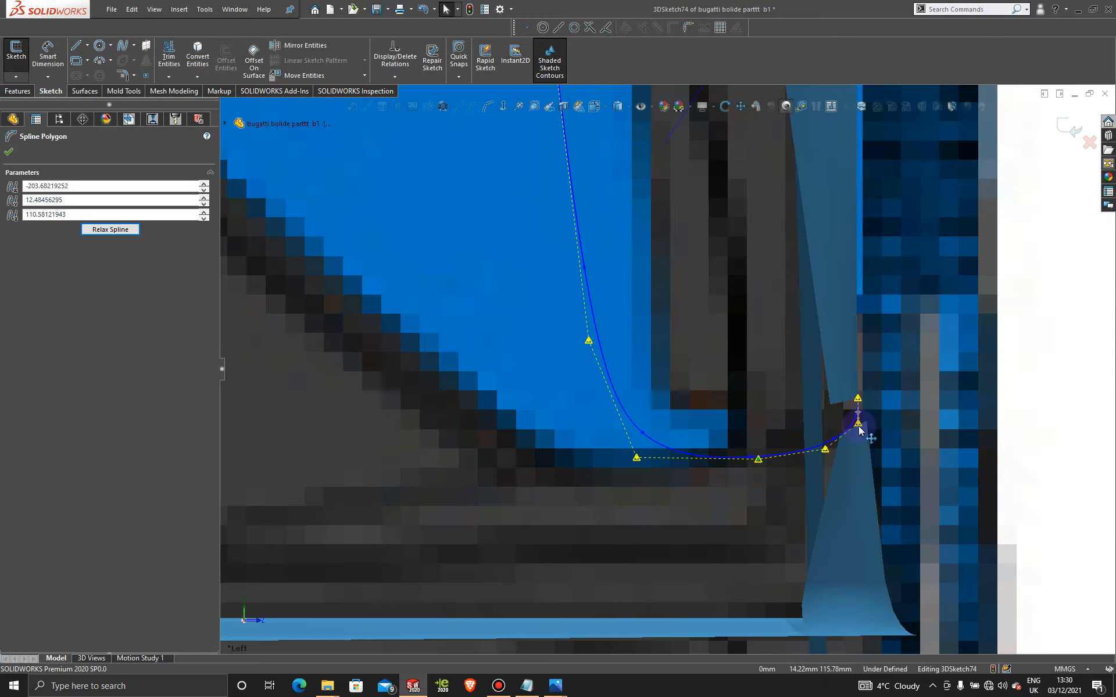
pyautogui.moveTo(857, 425); pyautogui.dragTo(858, 433)
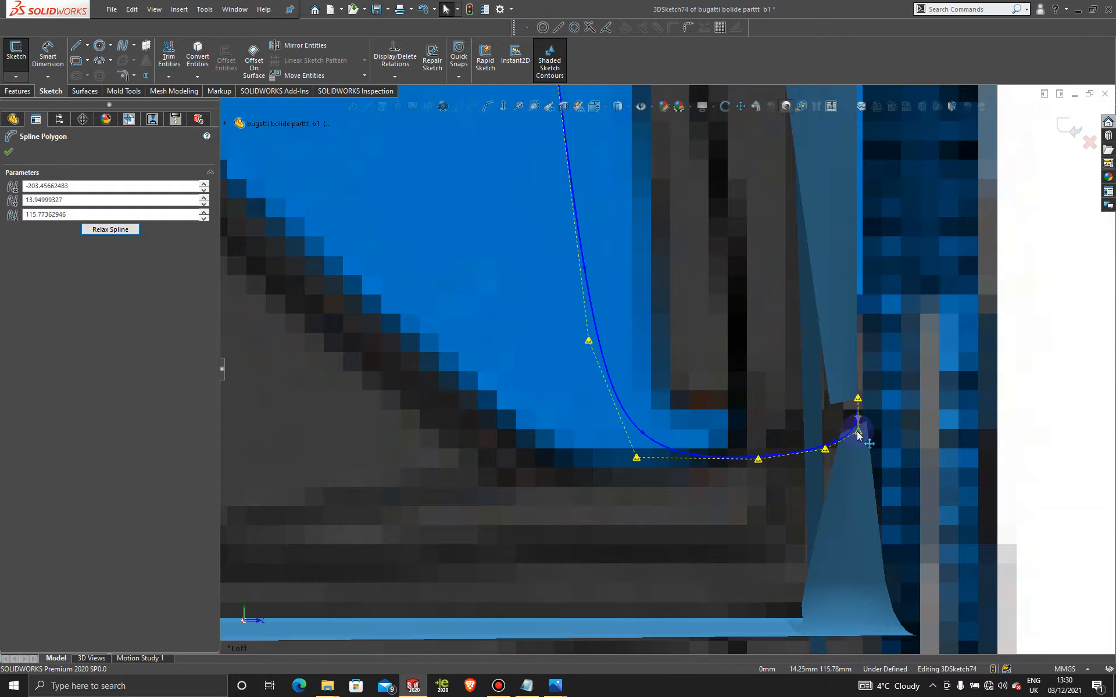
pyautogui.click(825, 446)
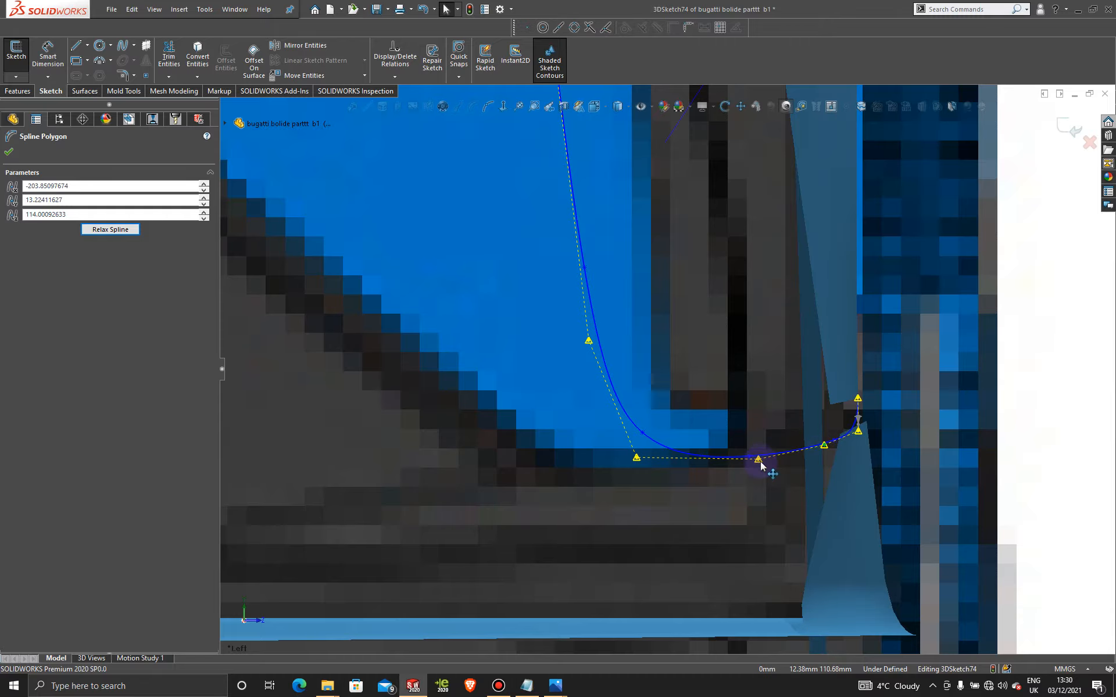
pyautogui.moveTo(636, 459); pyautogui.dragTo(719, 452)
pyautogui.scroll(5, 695, 423)
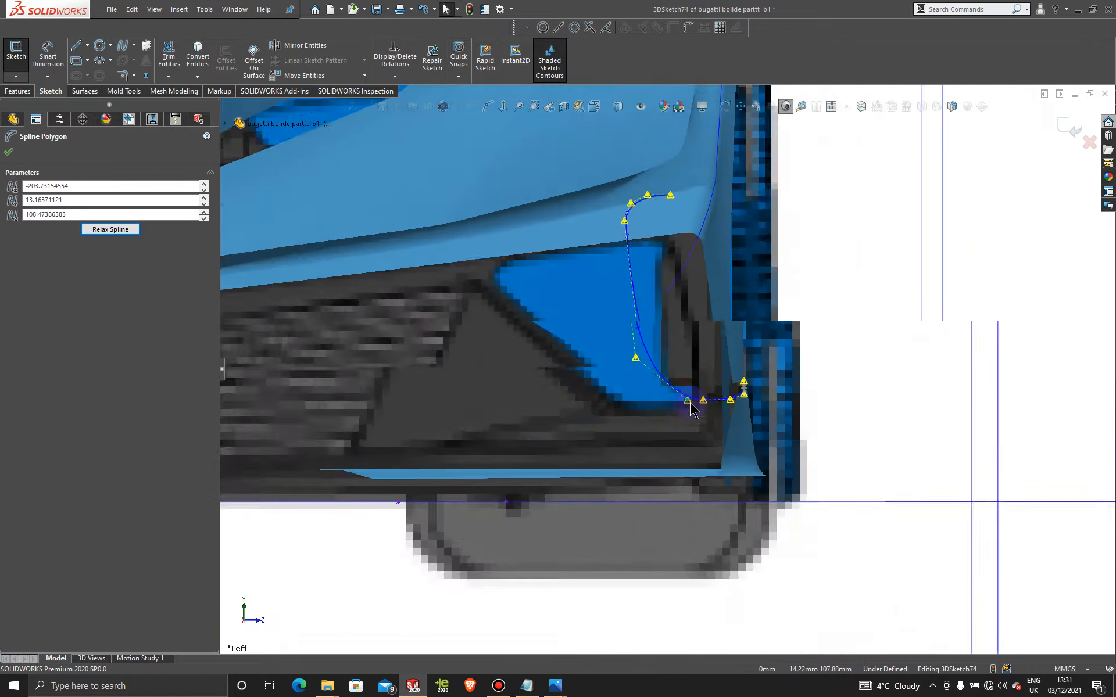
# Step: Straighten the spline's long side by redistributing its control points, placing the middle one at about Y 25.5, Z 103.9 beside the blue panel's outer edge
pyautogui.scroll(-6, 674, 337)
pyautogui.moveTo(630, 384); pyautogui.dragTo(657, 381)
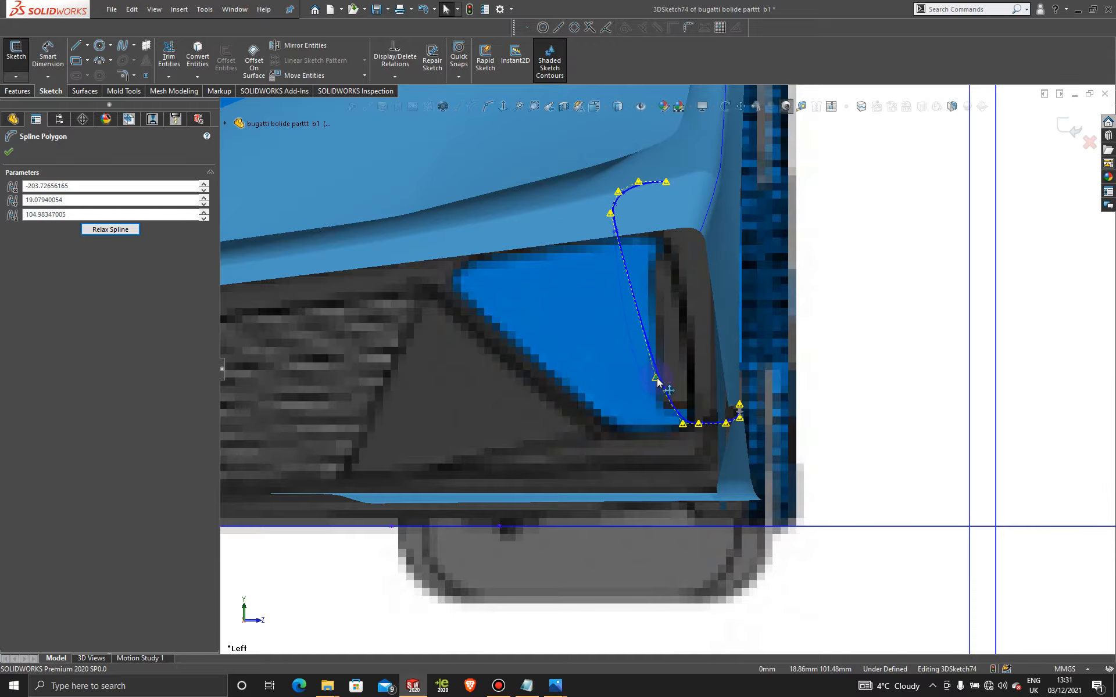
pyautogui.moveTo(610, 211); pyautogui.dragTo(633, 272)
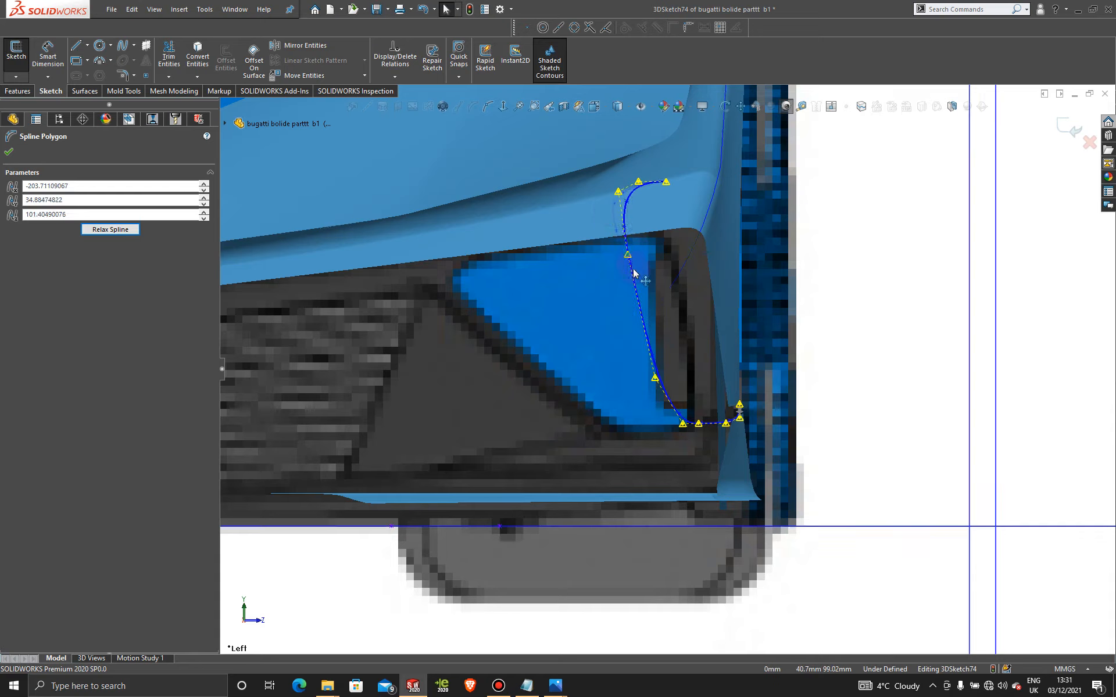
pyautogui.moveTo(619, 189); pyautogui.dragTo(620, 227)
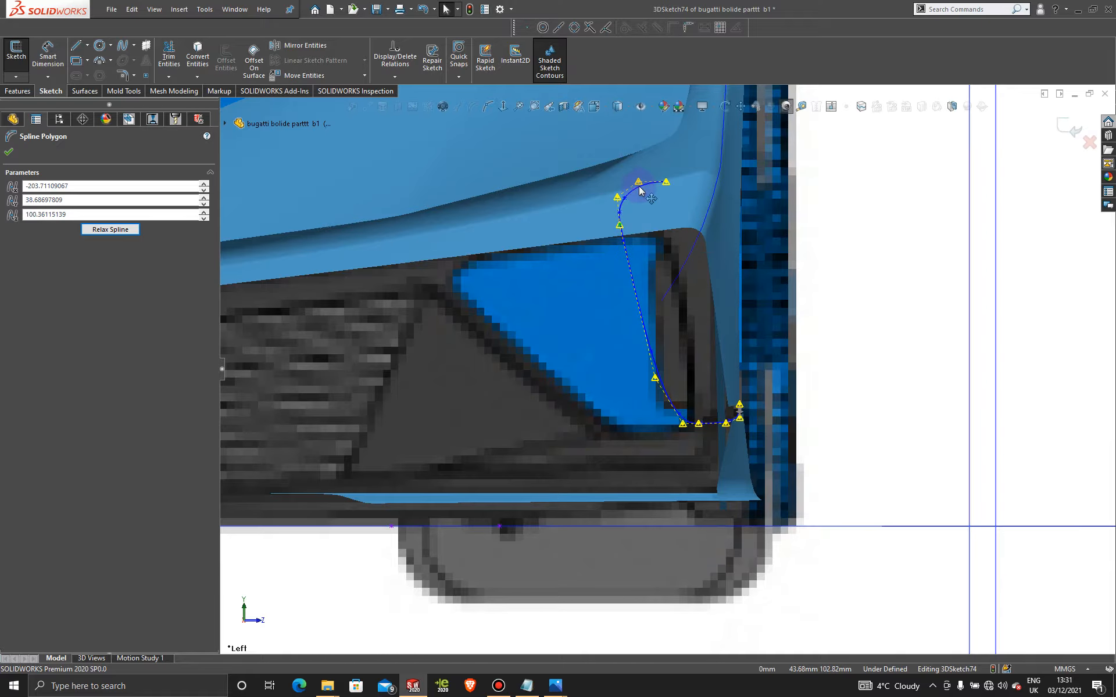
pyautogui.moveTo(655, 378); pyautogui.dragTo(649, 329)
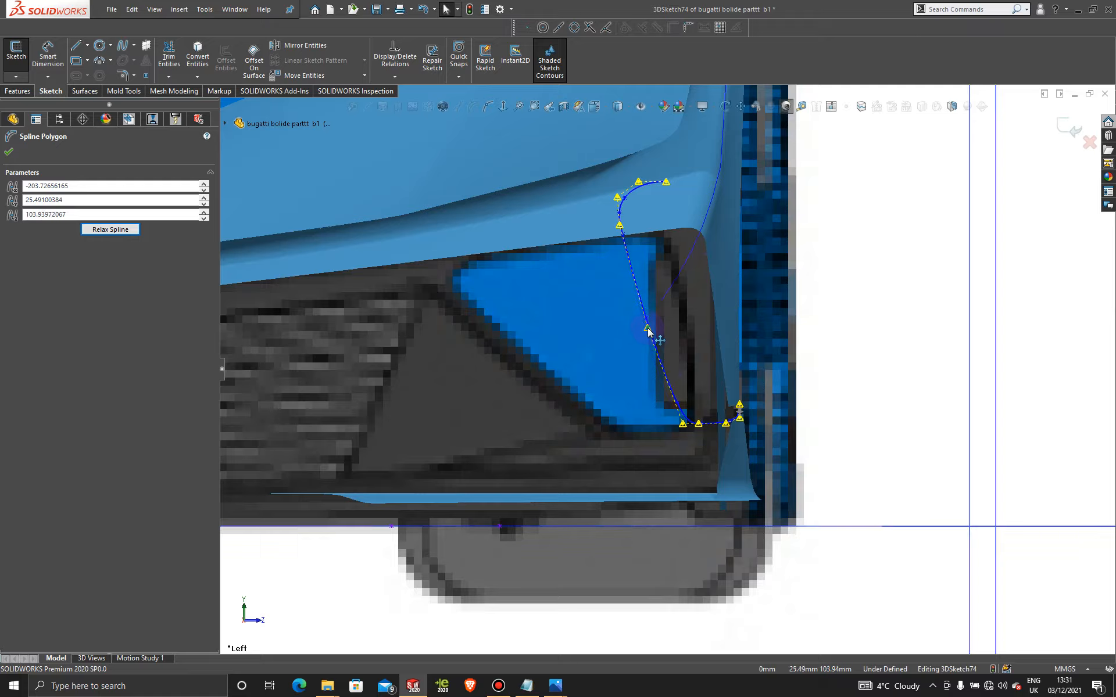
# Step: Move the spline's top end and upper bend outward along the light-blue strip and align its long side with the blue panel's outer edge
pyautogui.scroll(-2, 645, 218)
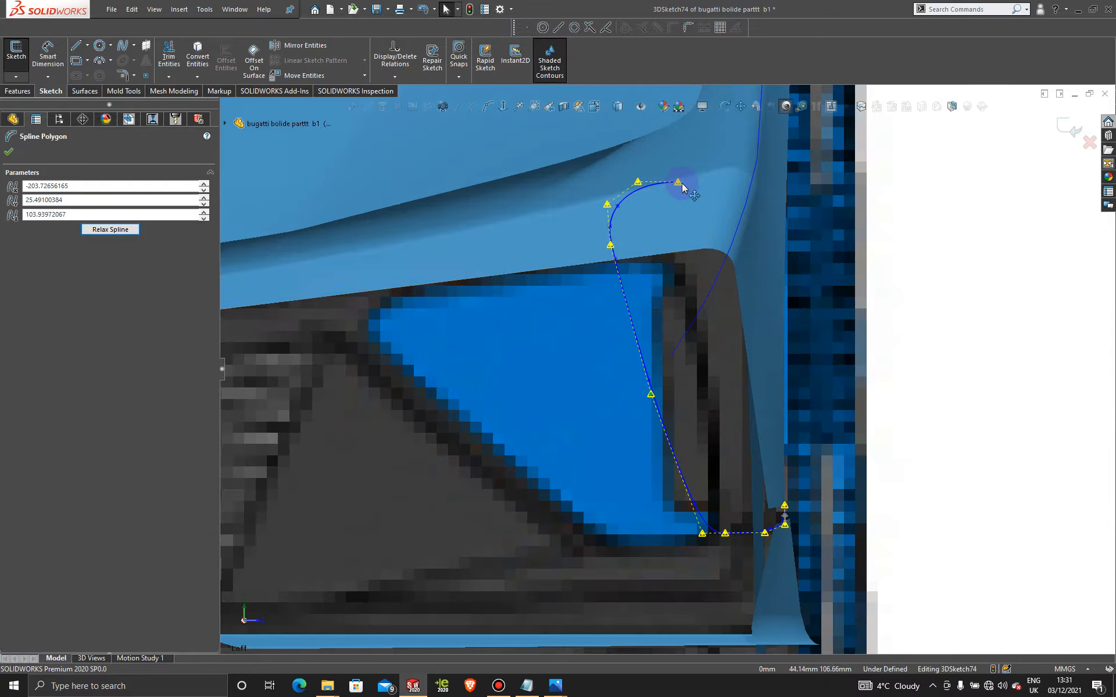
pyautogui.moveTo(678, 184); pyautogui.dragTo(741, 184)
pyautogui.moveTo(637, 184); pyautogui.dragTo(651, 213)
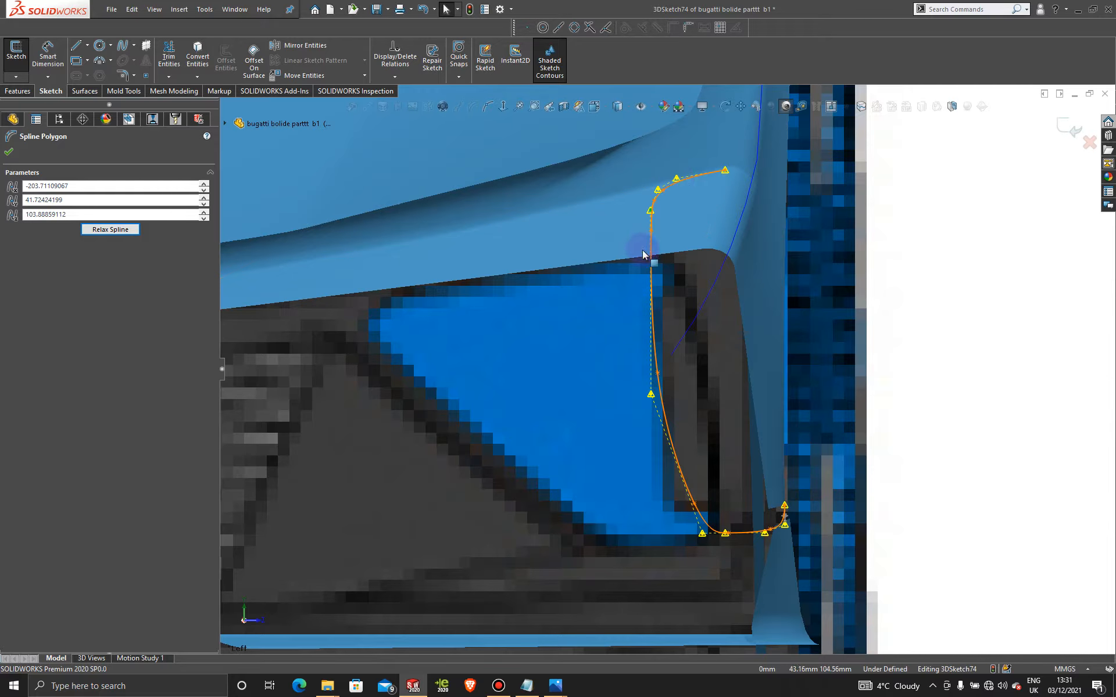
pyautogui.moveTo(650, 393); pyautogui.dragTo(671, 381)
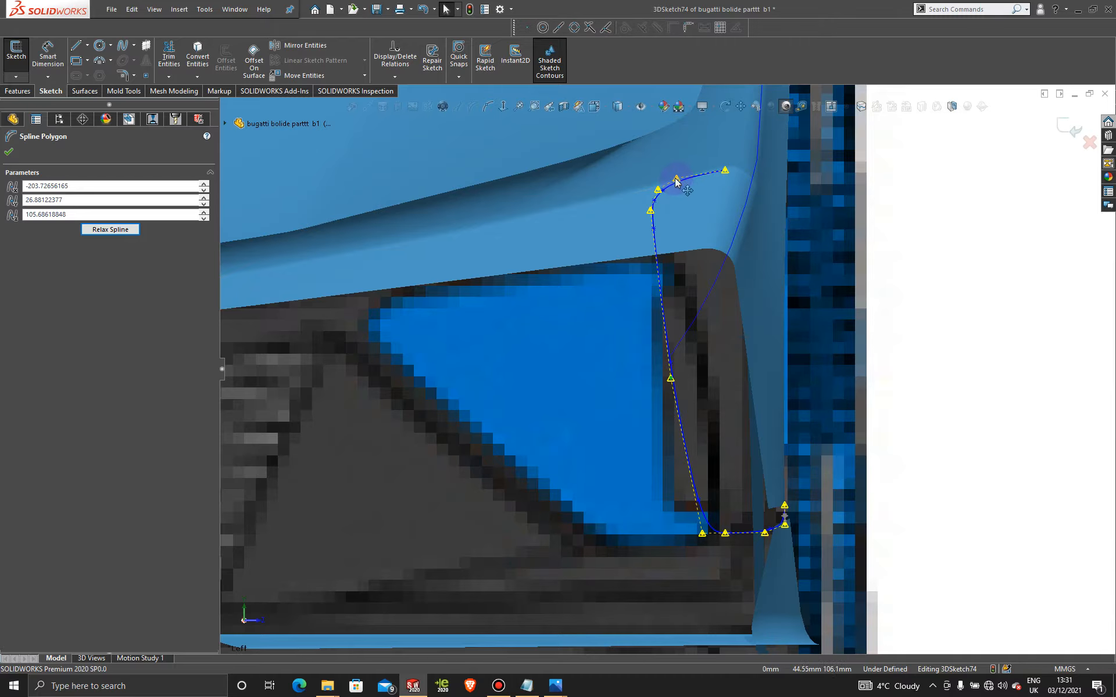
pyautogui.moveTo(676, 178); pyautogui.dragTo(654, 207)
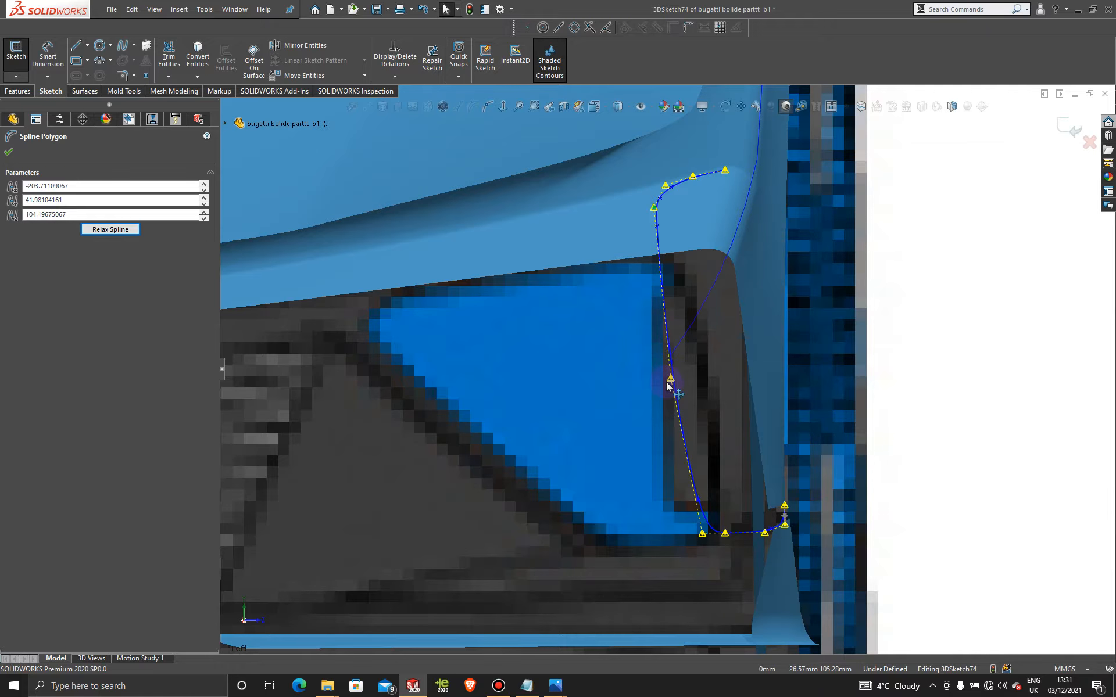
pyautogui.moveTo(699, 514); pyautogui.dragTo(695, 518)
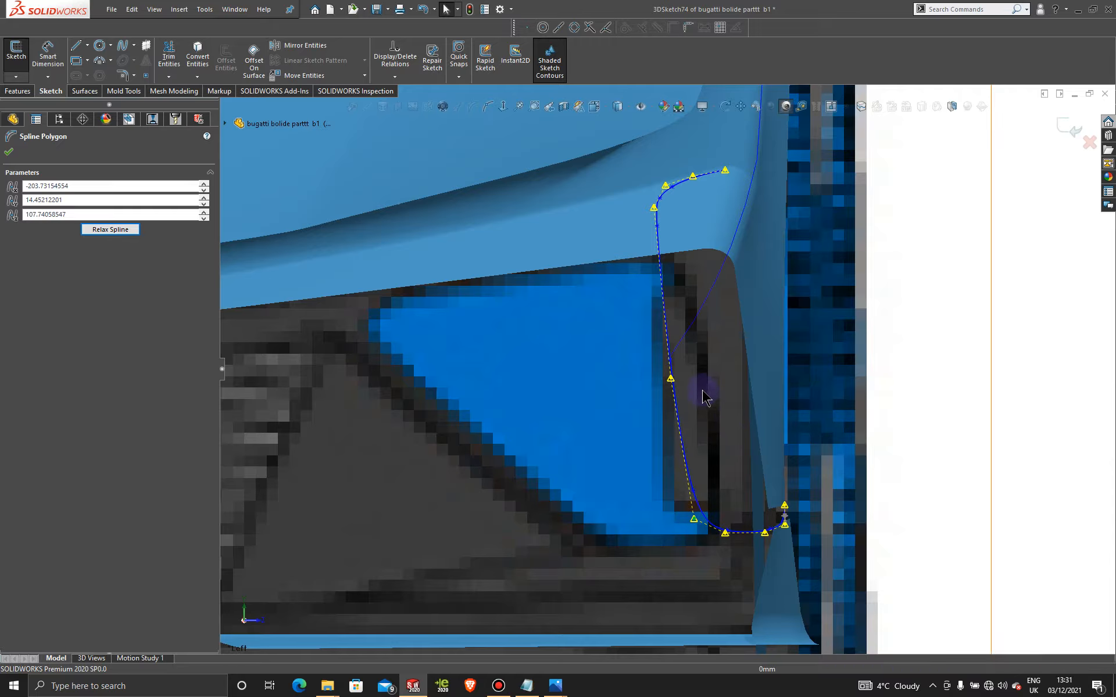
# Step: In the Front view, move the upper bend's control point and the mid-height point, at about X -205.1, forward to follow the wheel arch strip's curved edge
pyautogui.scroll(6, 707, 393)
pyautogui.moveTo(667, 373); pyautogui.dragTo(610, 374, button='middle')
pyautogui.press('space')
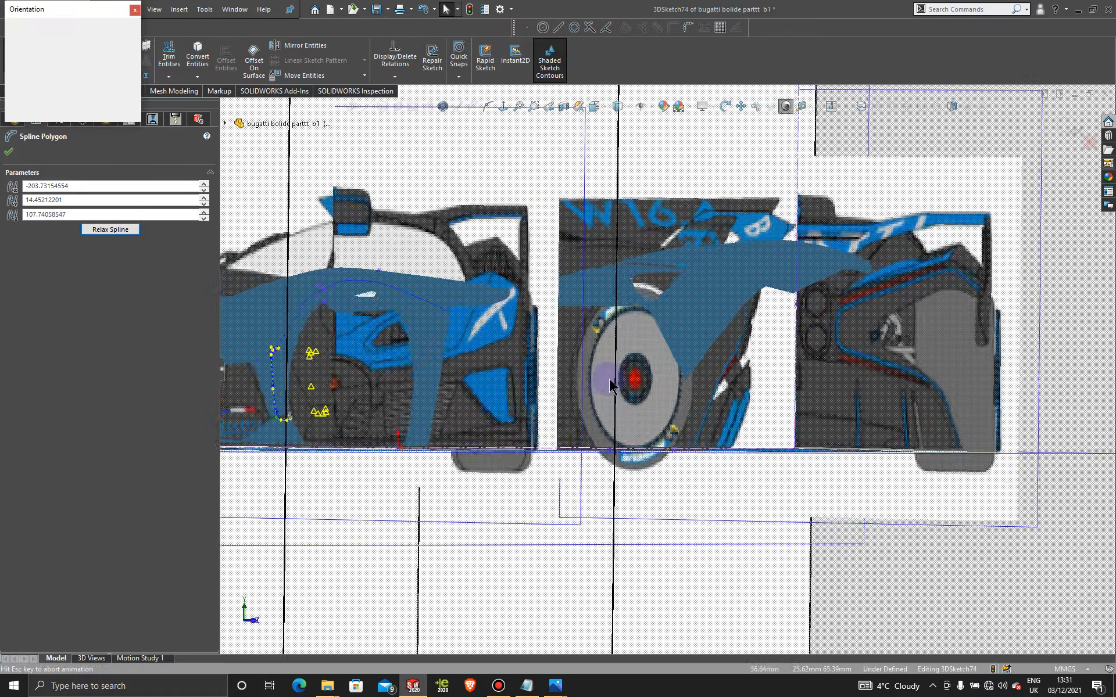
pyautogui.click(605, 517)
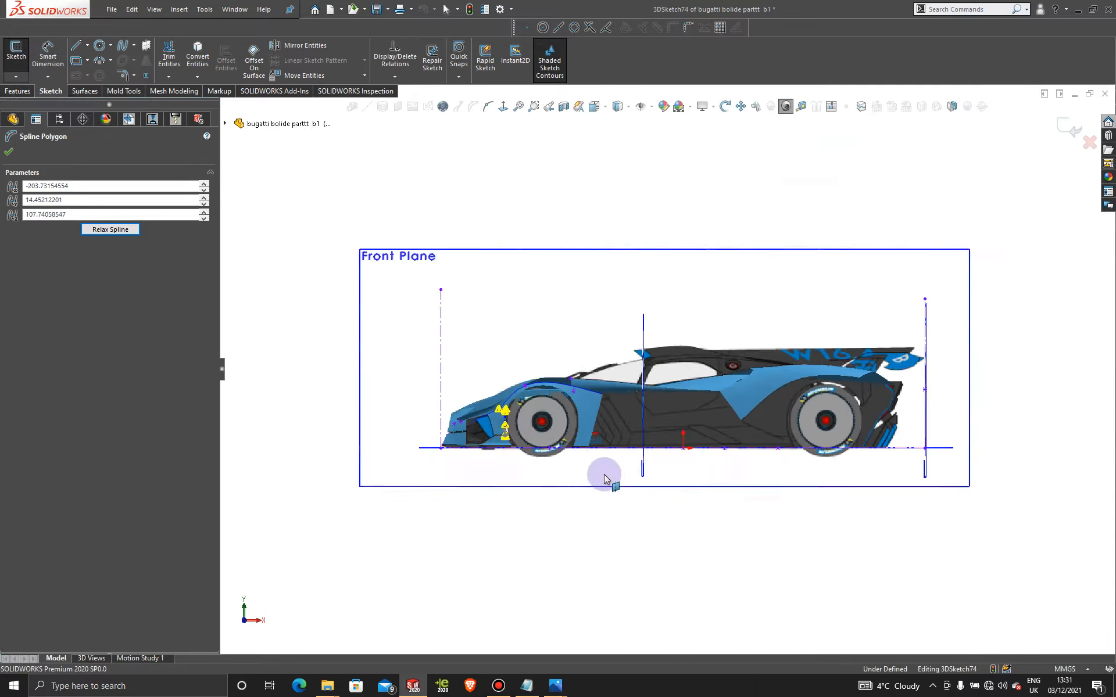
pyautogui.scroll(-10, 608, 473)
pyautogui.scroll(-5, 563, 372)
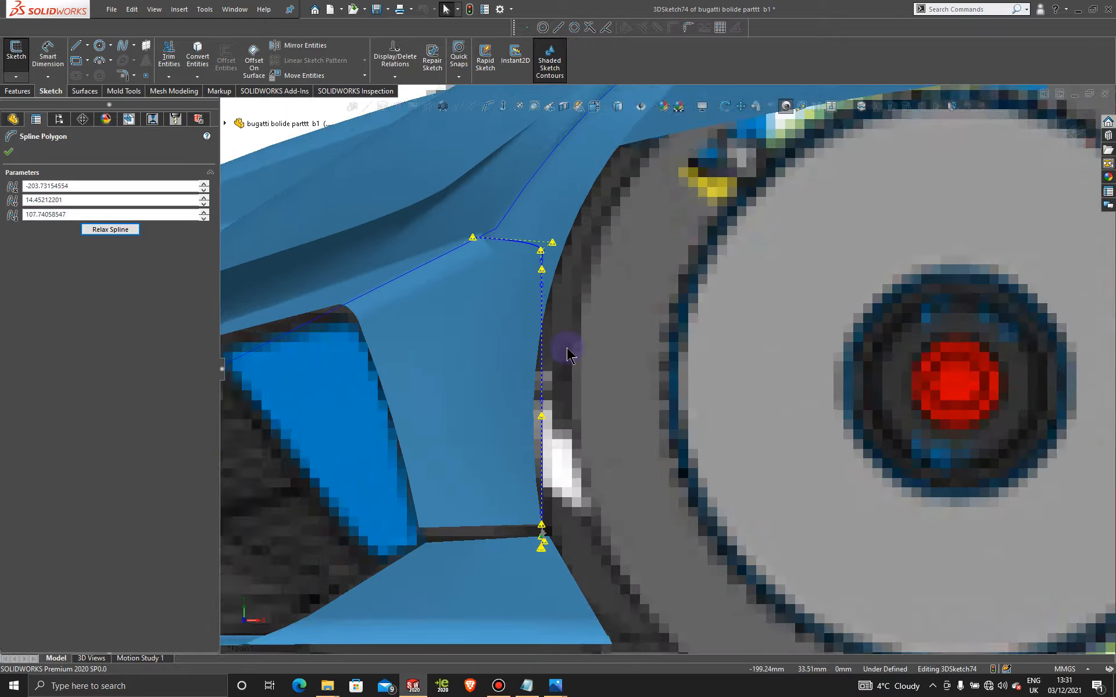
pyautogui.moveTo(556, 227); pyautogui.dragTo(531, 227)
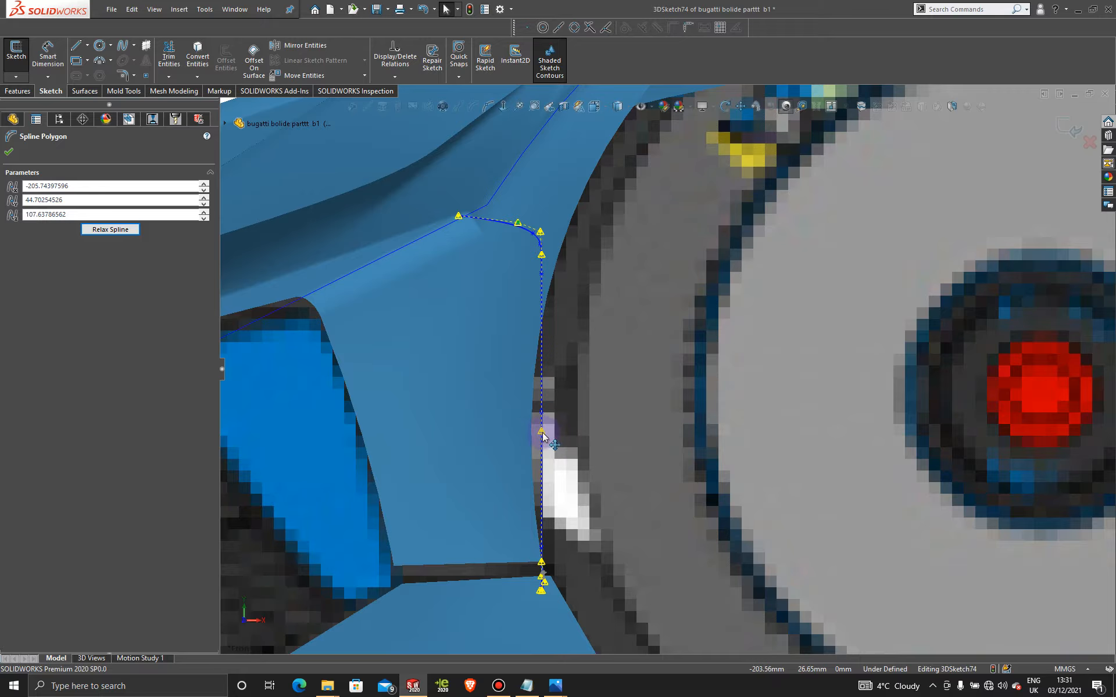
pyautogui.moveTo(541, 431); pyautogui.dragTo(523, 433)
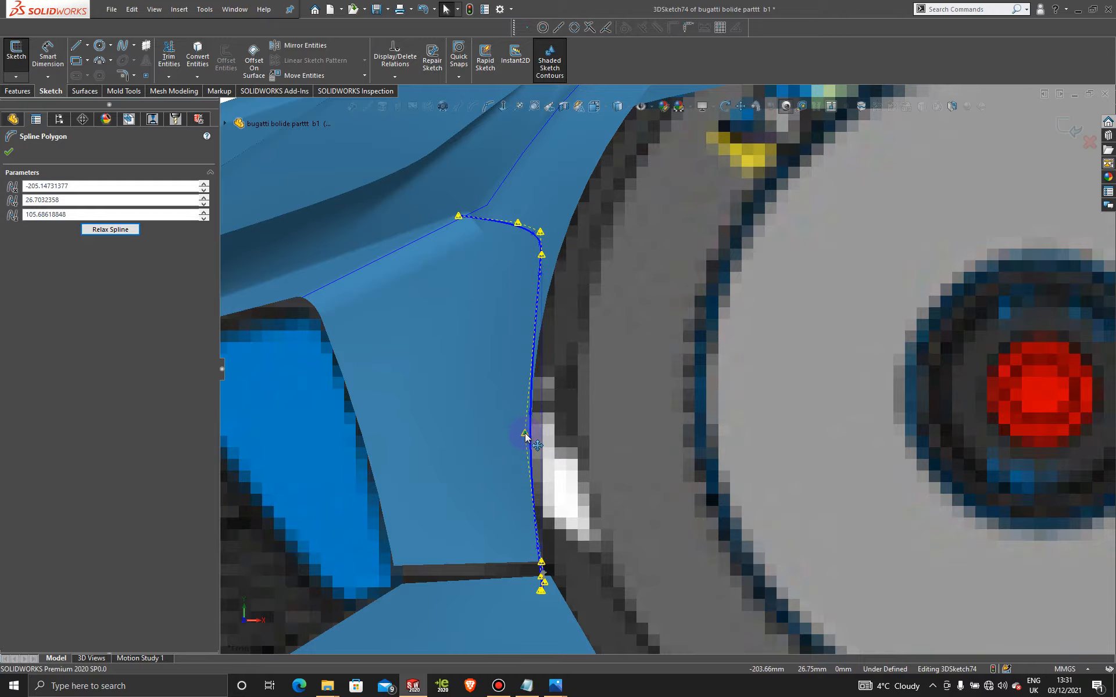
pyautogui.scroll(-2, 518, 447)
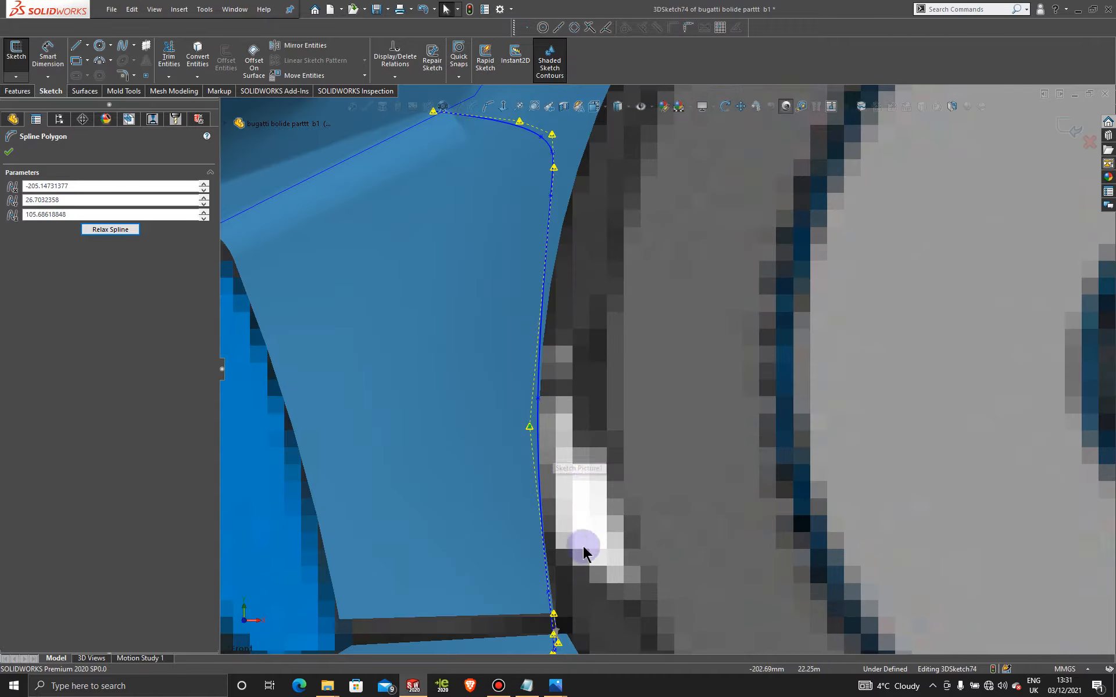
# Step: Align the spline's lower control points in side view along the line continuing the wheel arch strip's edge below its bottom corner
pyautogui.scroll(2, 581, 558)
pyautogui.scroll(-5, 618, 558)
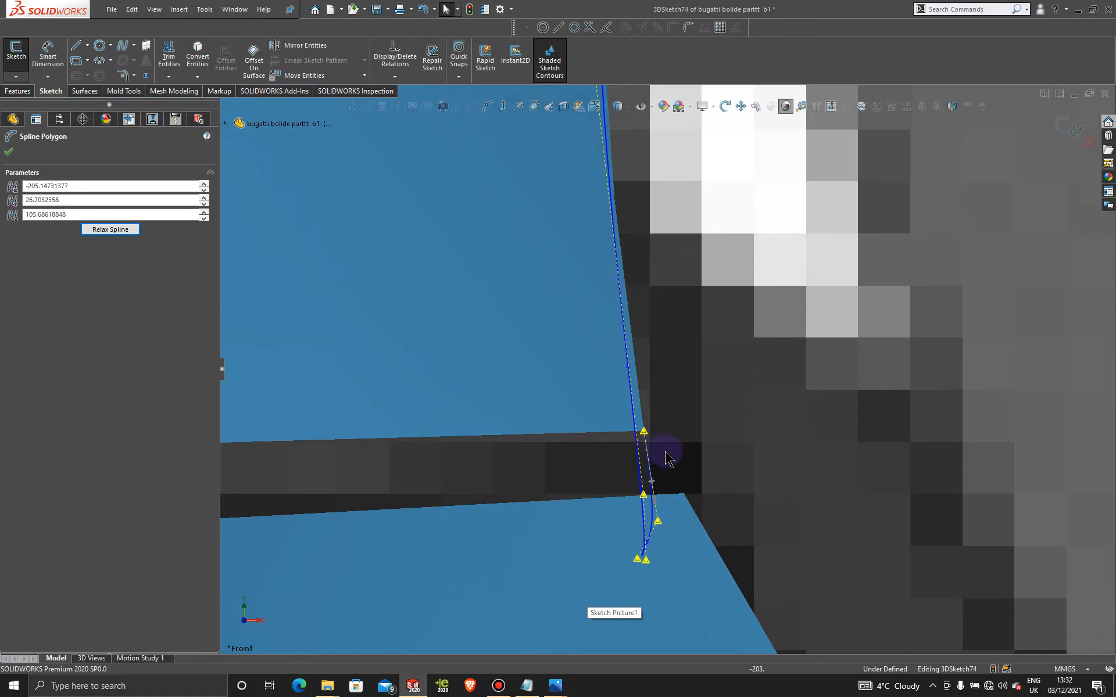
pyautogui.scroll(-2, 660, 552)
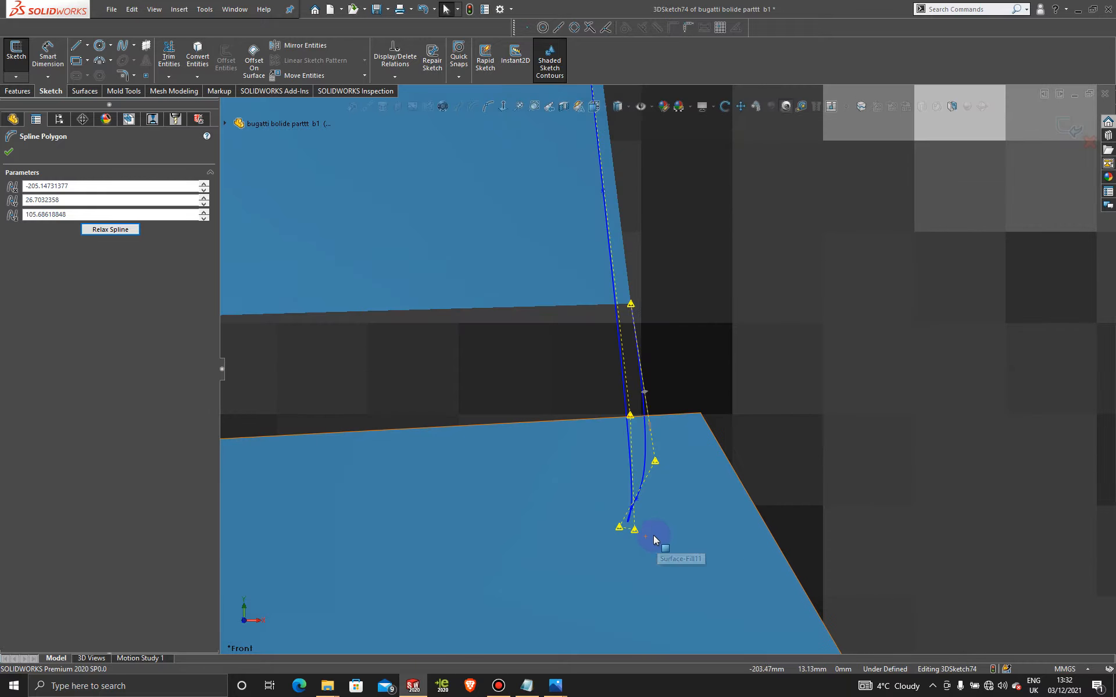
pyautogui.moveTo(620, 527); pyautogui.dragTo(655, 530)
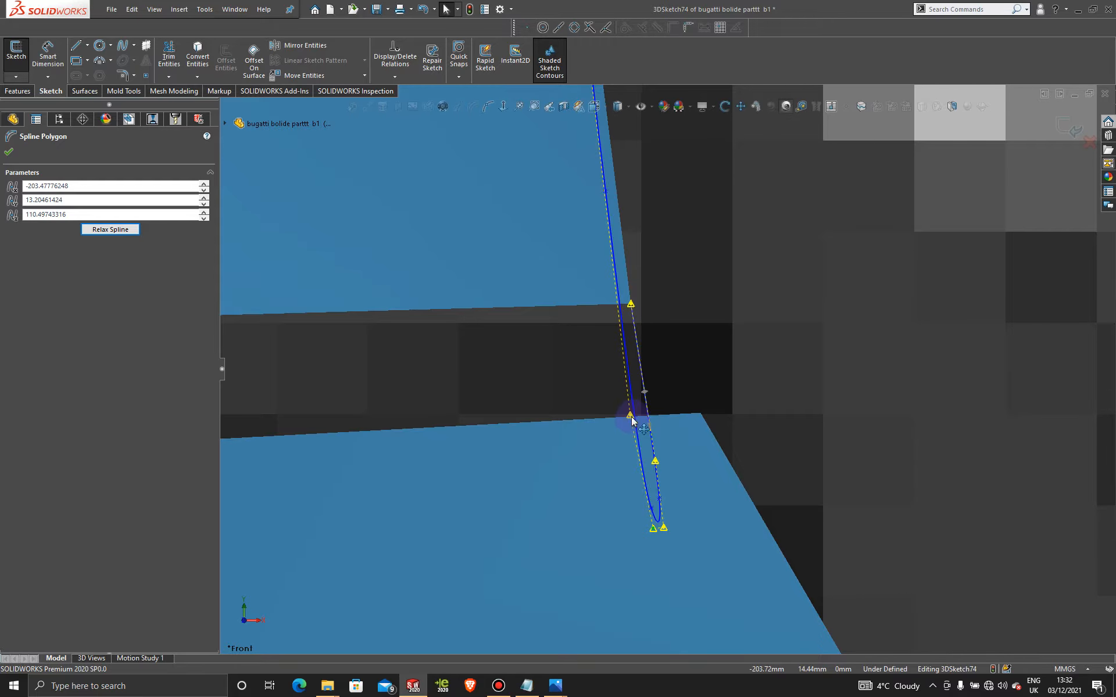
pyautogui.moveTo(631, 417); pyautogui.dragTo(644, 416)
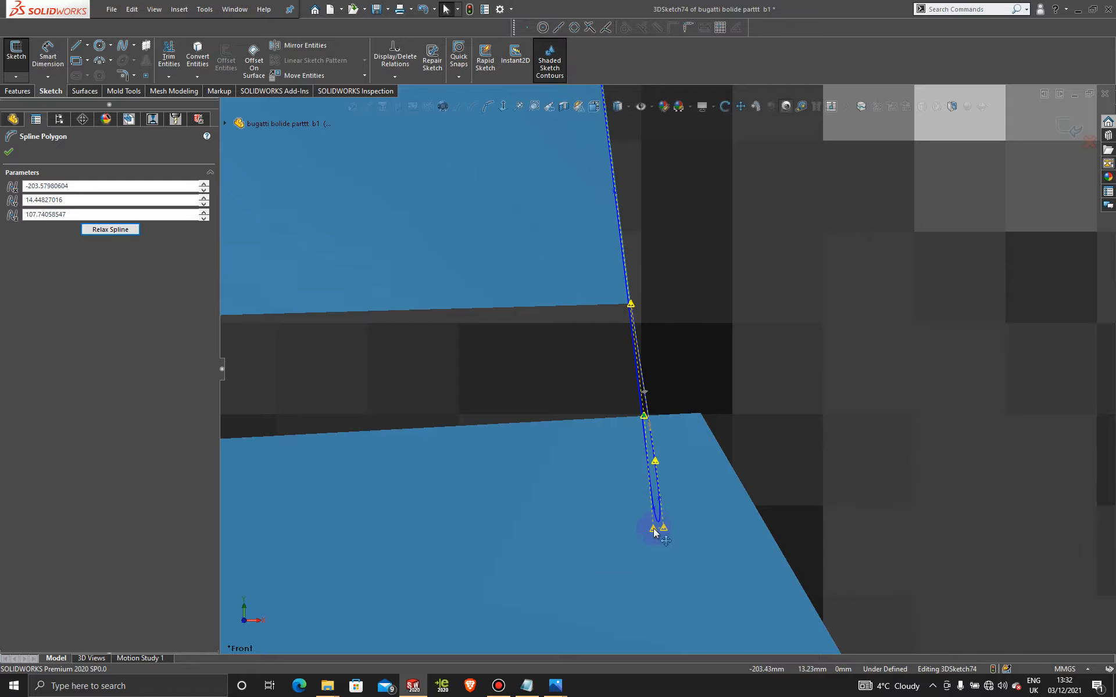
pyautogui.moveTo(652, 531); pyautogui.dragTo(667, 530)
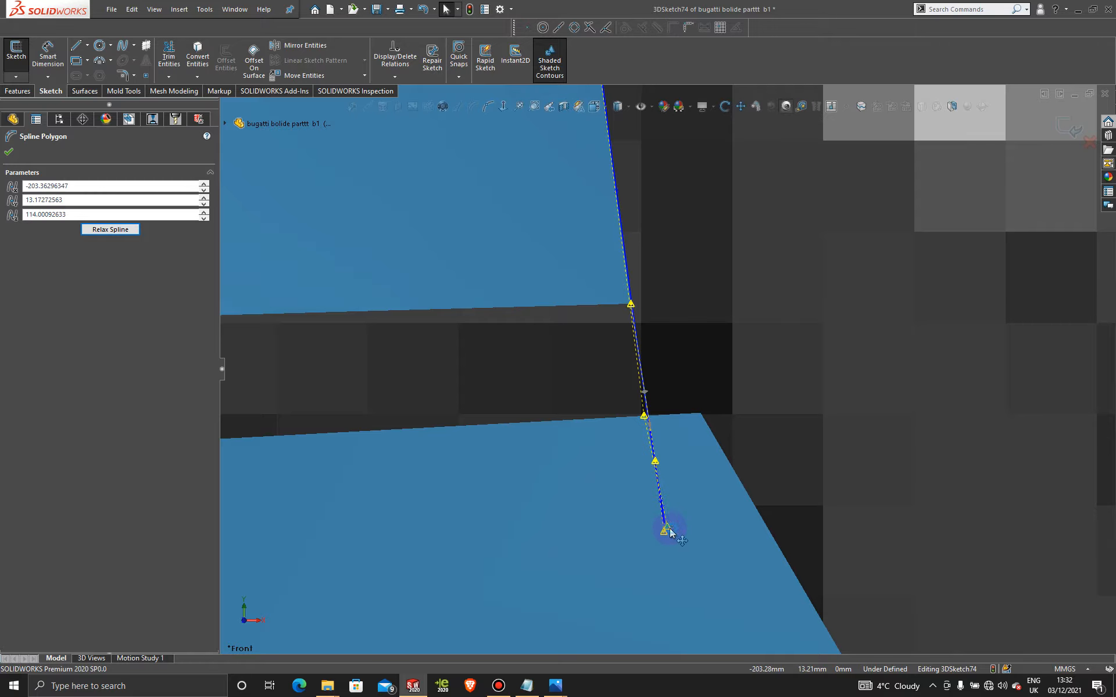
pyautogui.scroll(-3, 636, 441)
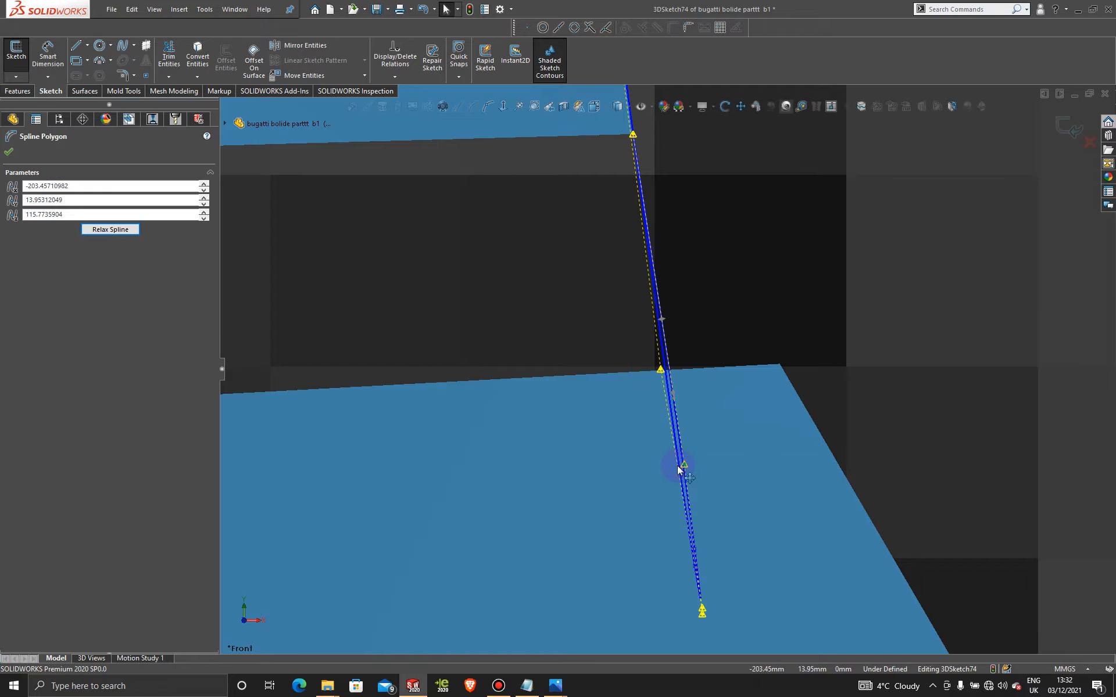
pyautogui.moveTo(662, 370); pyautogui.dragTo(671, 369)
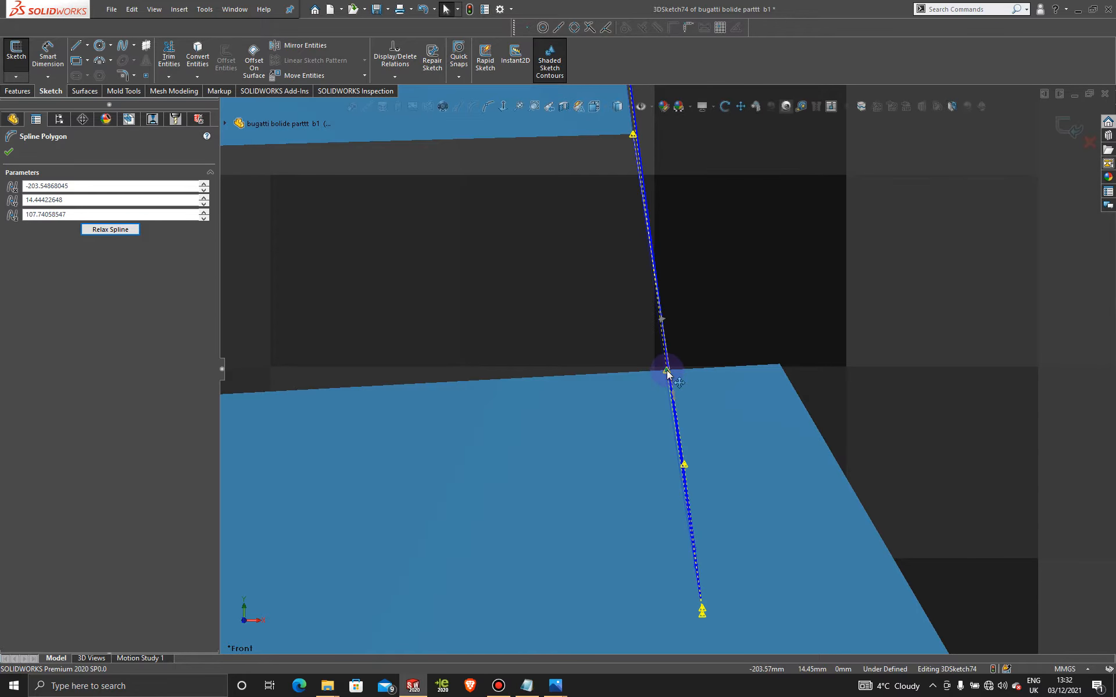
# Step: Examine how the spline follows the wheel arch strip's edge from the side and in a rotated 3D view
pyautogui.scroll(6, 676, 365)
pyautogui.scroll(-2, 698, 294)
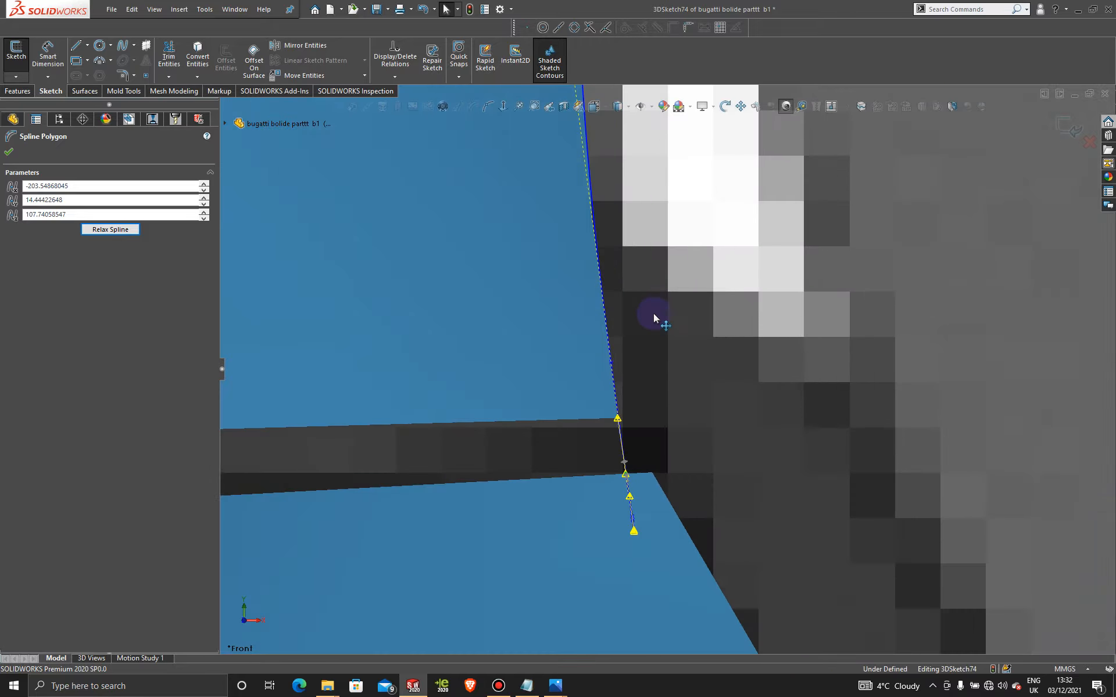
pyautogui.scroll(4, 655, 315)
pyautogui.scroll(4, 655, 314)
pyautogui.scroll(-6, 653, 252)
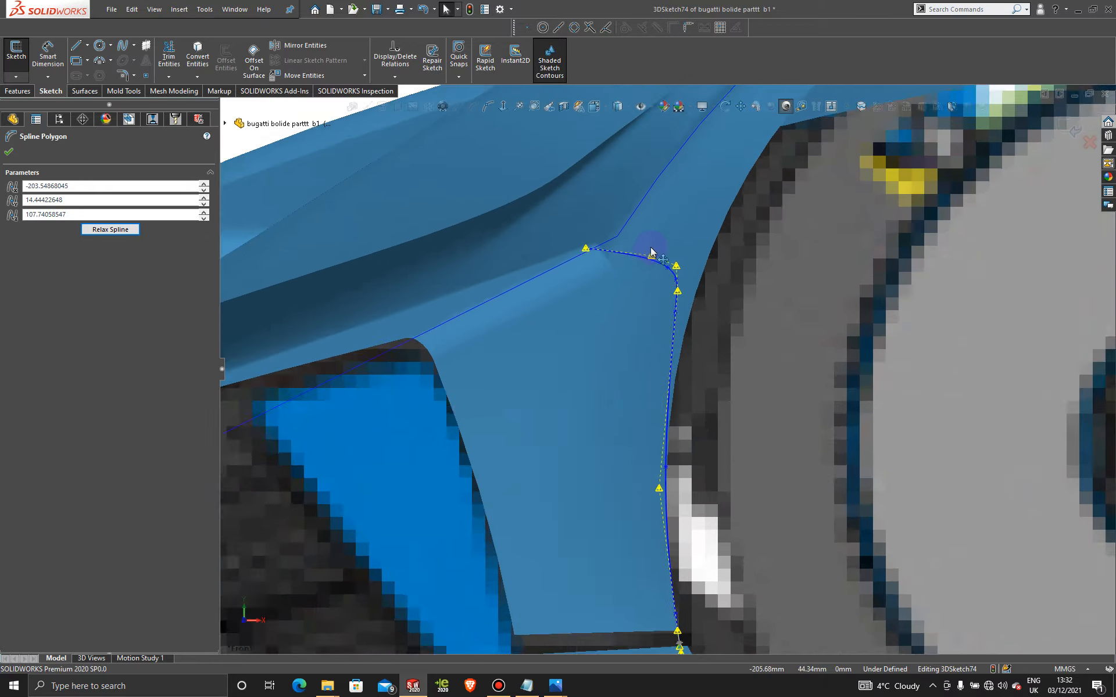
pyautogui.scroll(5, 685, 313)
pyautogui.moveTo(648, 372); pyautogui.dragTo(546, 459, button='middle')
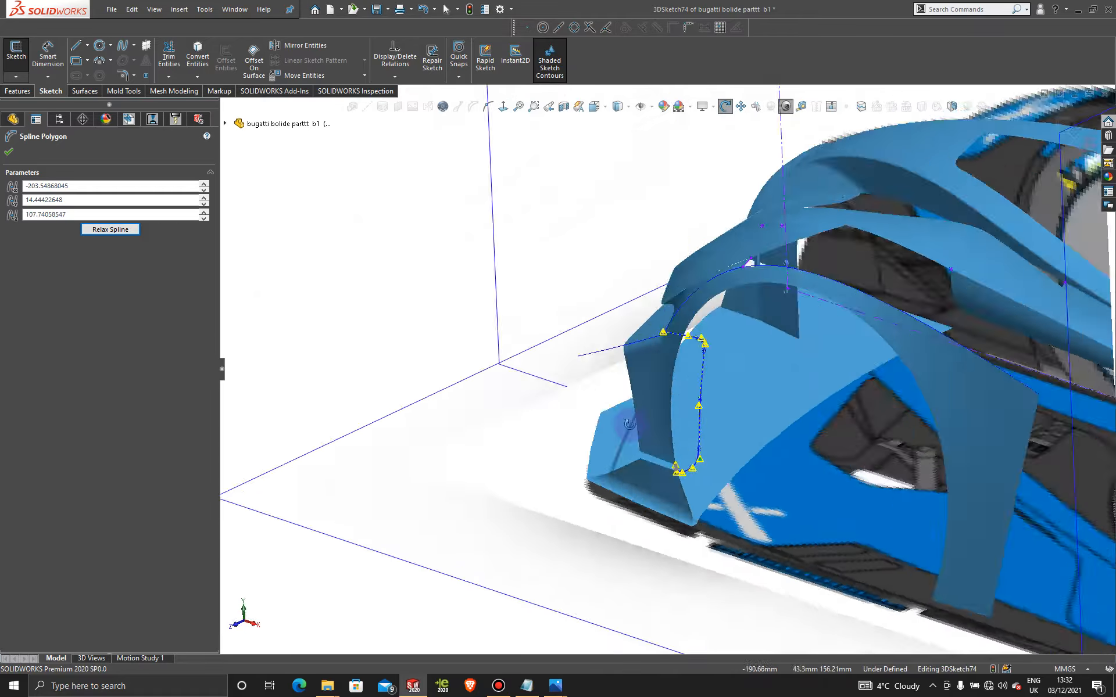
pyautogui.scroll(-3, 636, 434)
pyautogui.scroll(3, 635, 434)
# Step: In the Top view, move the upper bend's control points to open the spline's loop, placing one at about X -204.9, Z 104.6
pyautogui.press('space')
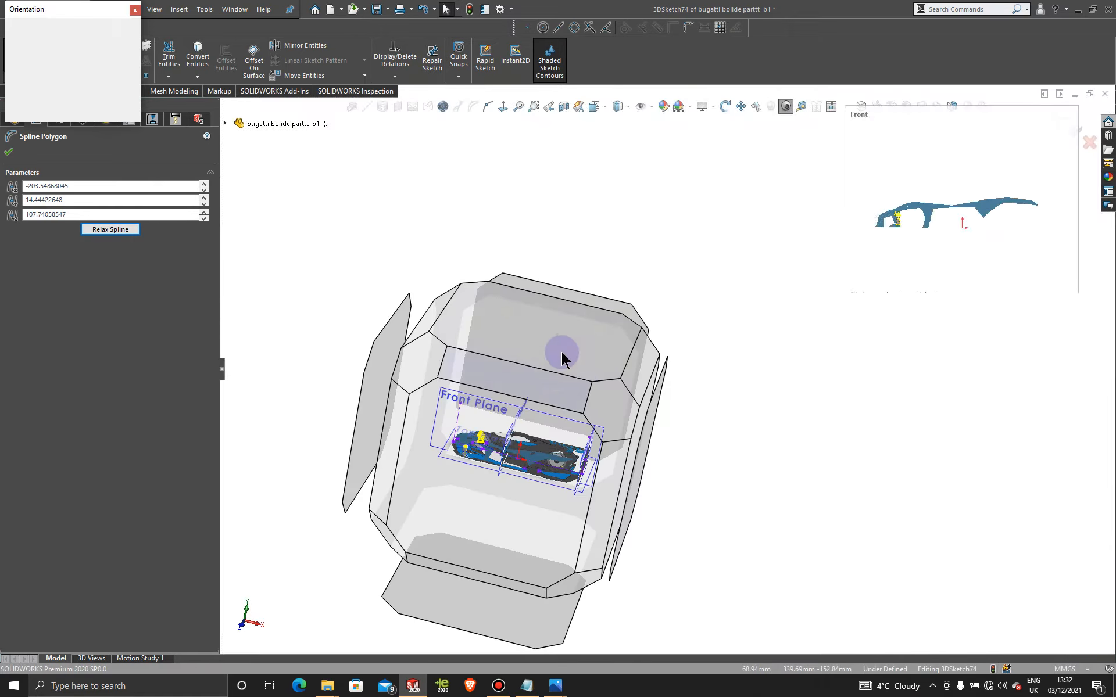
pyautogui.click(564, 350)
pyautogui.scroll(-5, 565, 410)
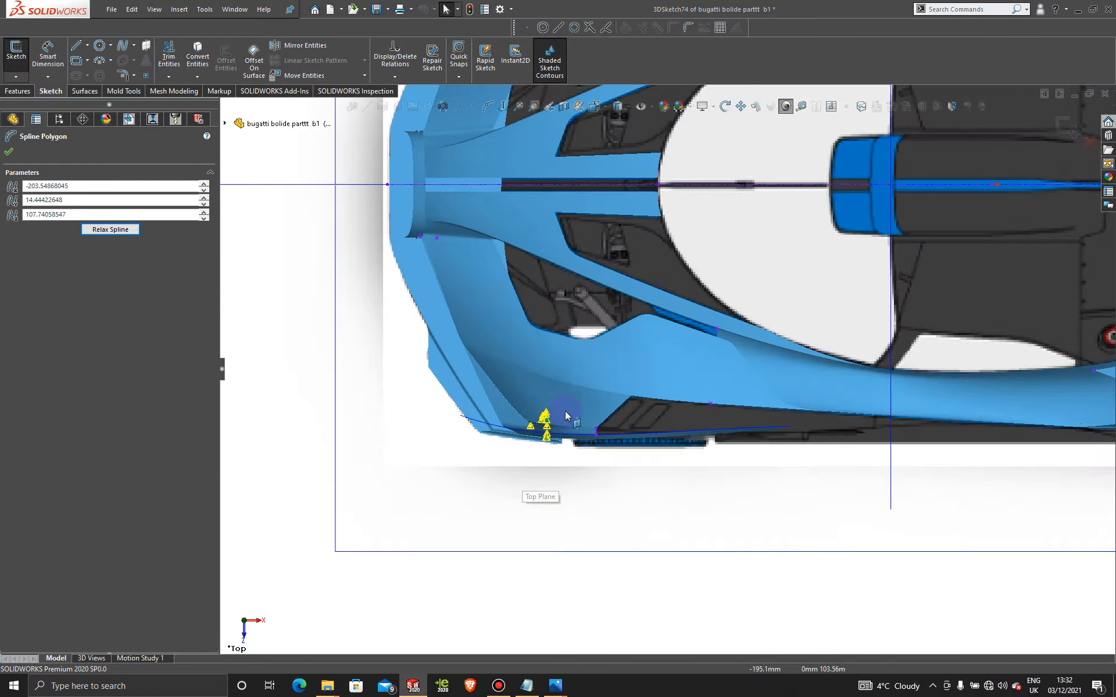
pyautogui.scroll(-5, 562, 419)
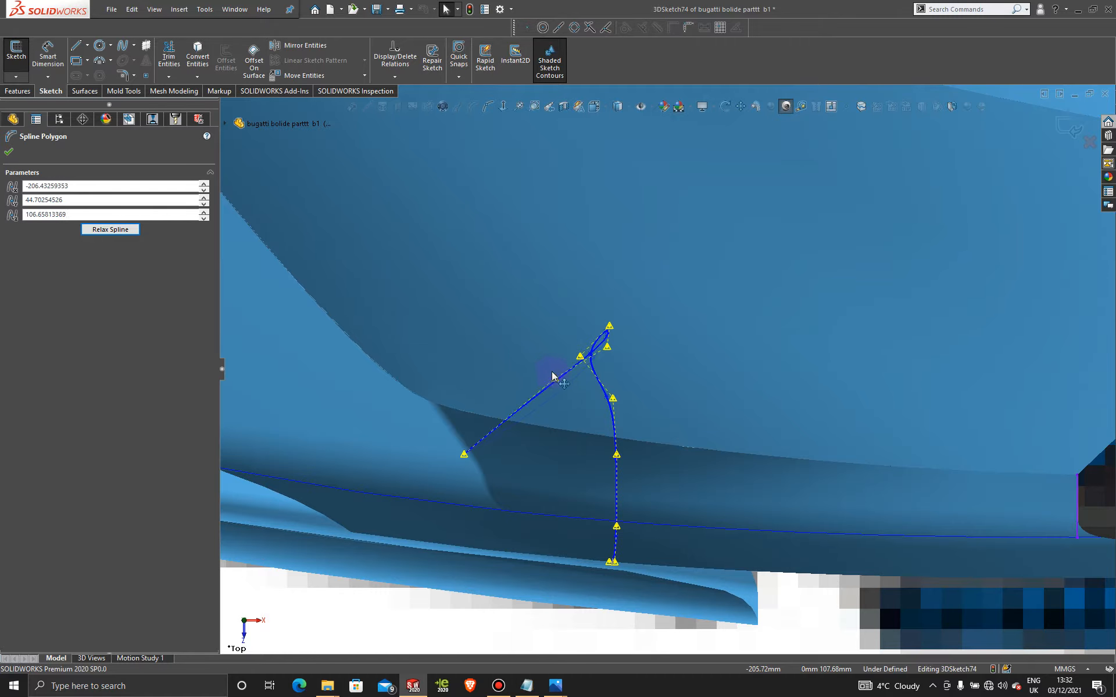
pyautogui.moveTo(606, 351); pyautogui.dragTo(581, 330)
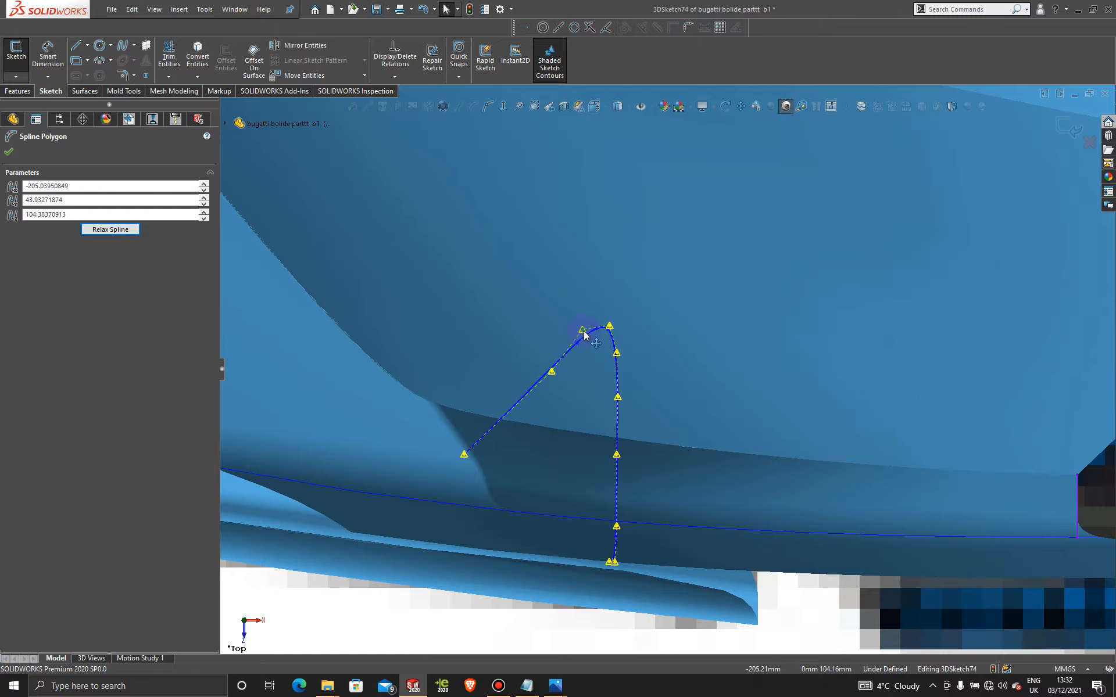
# Step: In the Top view, widen the upper bend by moving its control point to about X -209, Z 103.1, and shift the mid-height and lower points forward
pyautogui.scroll(5, 581, 432)
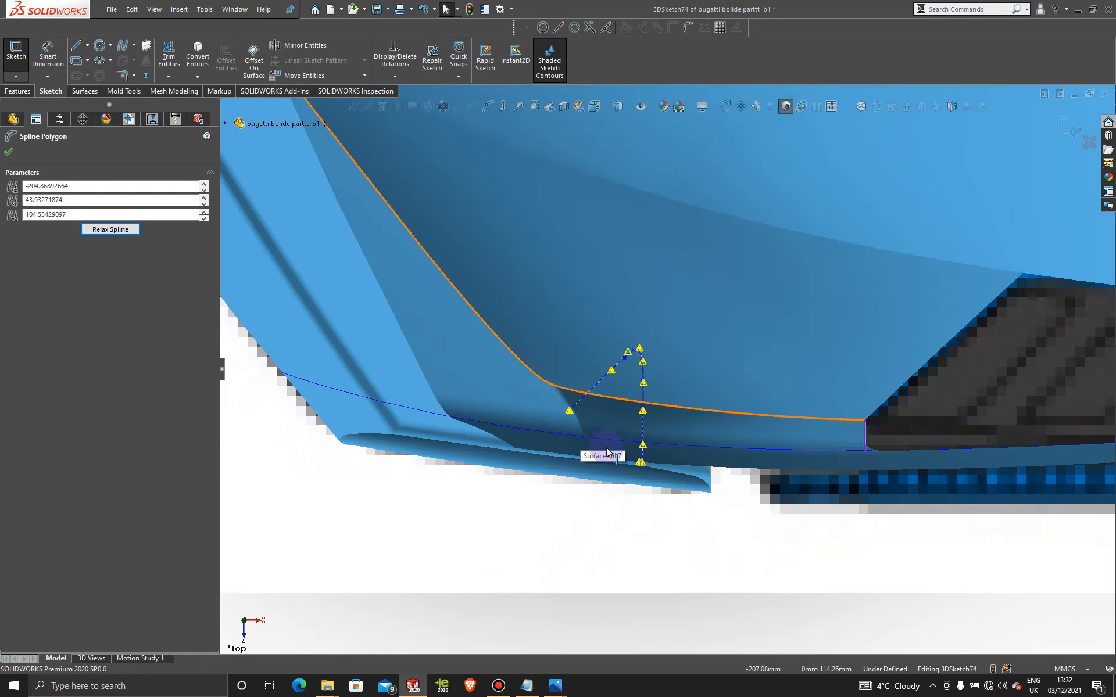
pyautogui.moveTo(603, 438); pyautogui.dragTo(602, 406, button='middle')
pyautogui.scroll(3, 660, 545)
pyautogui.scroll(-4, 598, 543)
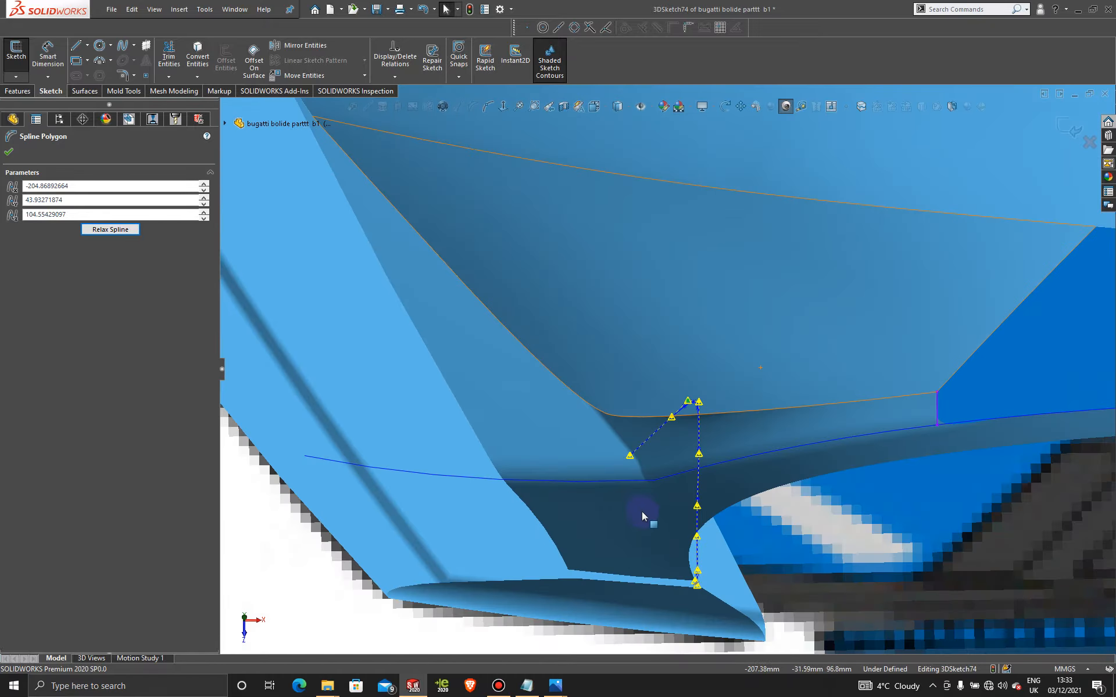
pyautogui.moveTo(643, 515); pyautogui.dragTo(719, 490, button='middle')
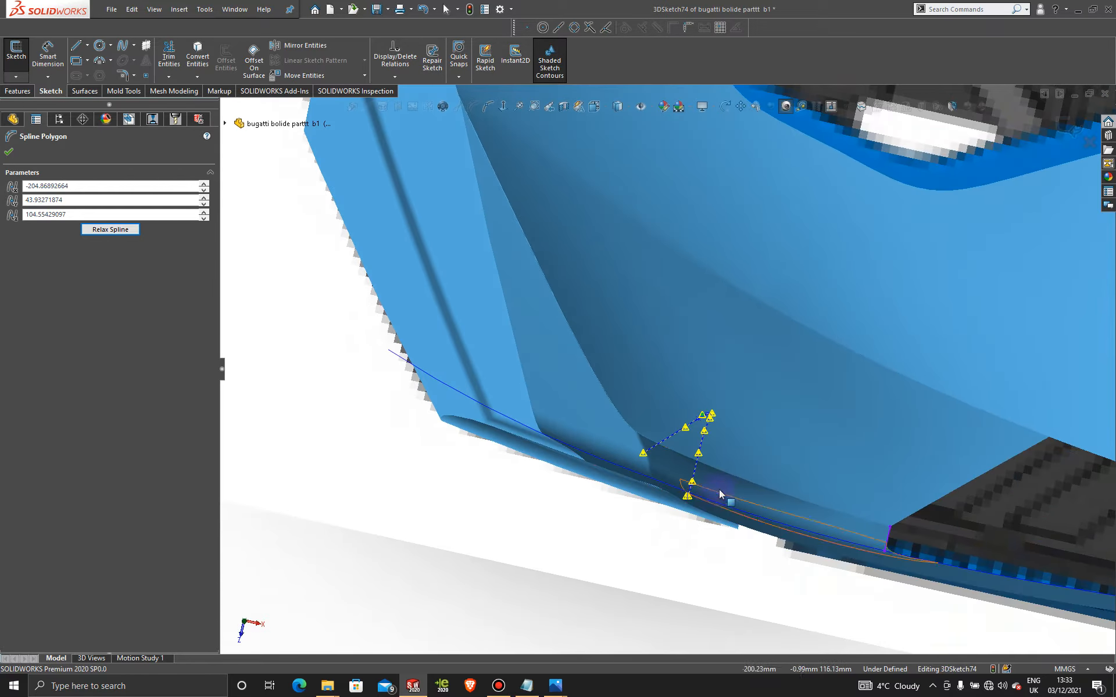
pyautogui.press('space')
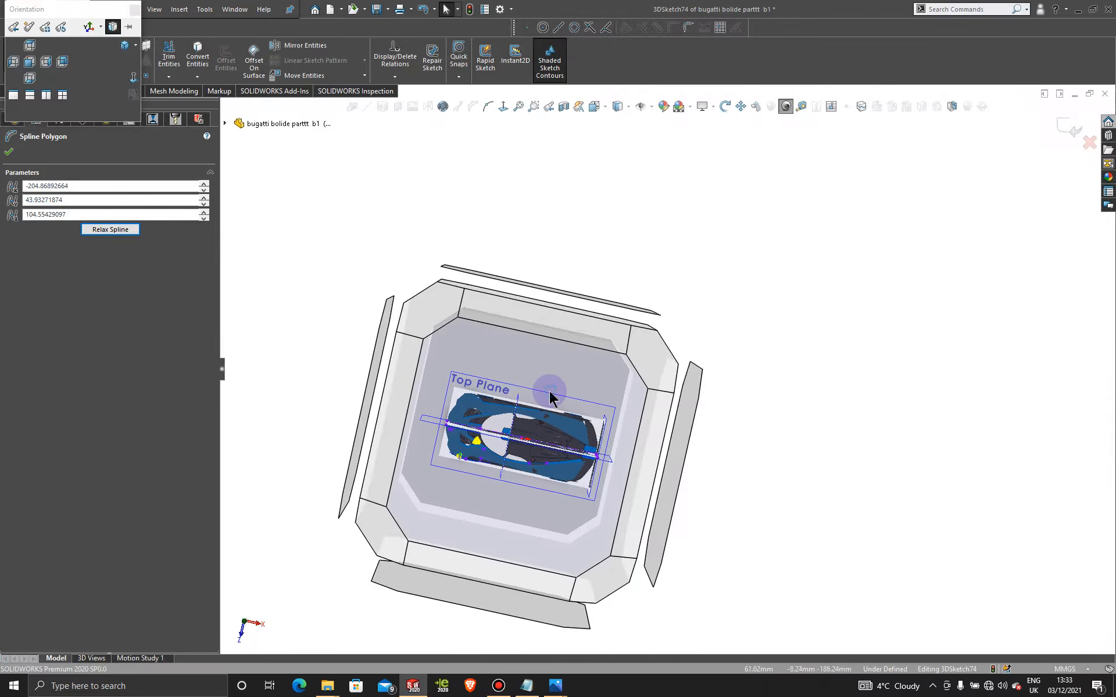
pyautogui.click(551, 395)
pyautogui.scroll(-10, 524, 434)
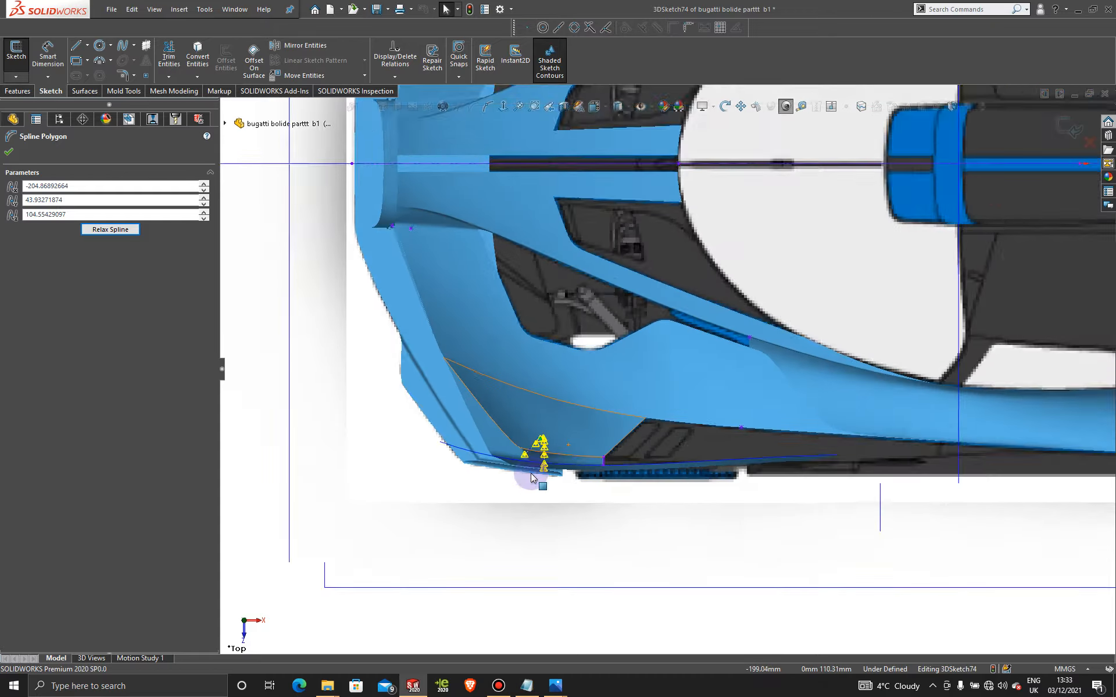
pyautogui.scroll(-1, 564, 425)
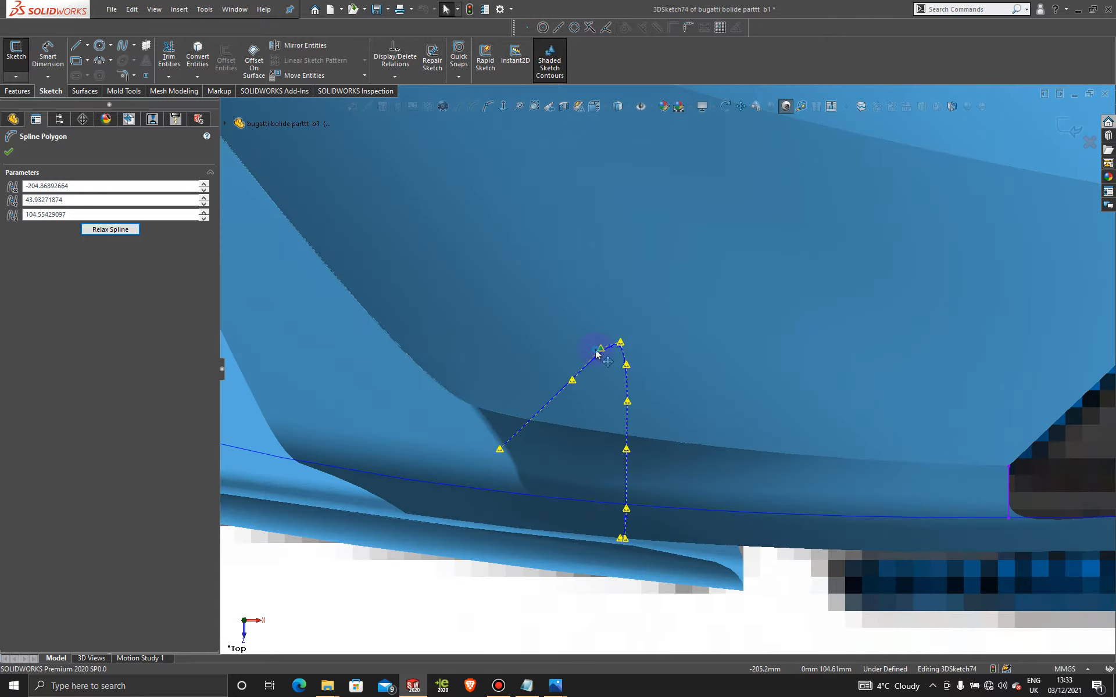
pyautogui.moveTo(539, 330); pyautogui.dragTo(528, 329)
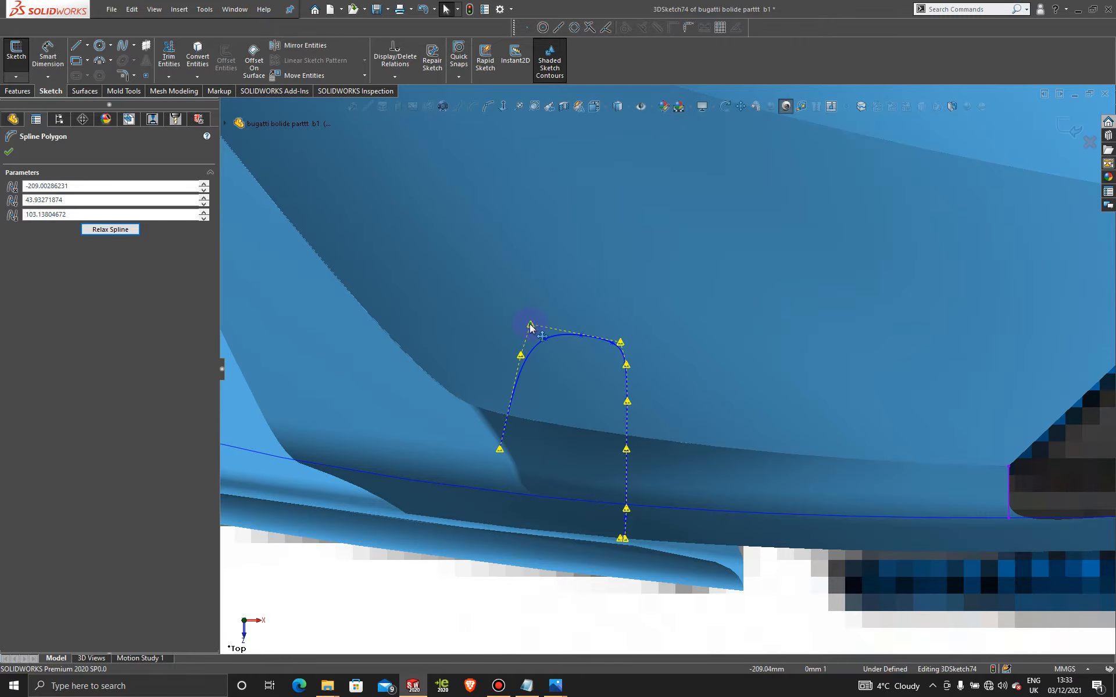
pyautogui.moveTo(622, 343); pyautogui.dragTo(600, 336)
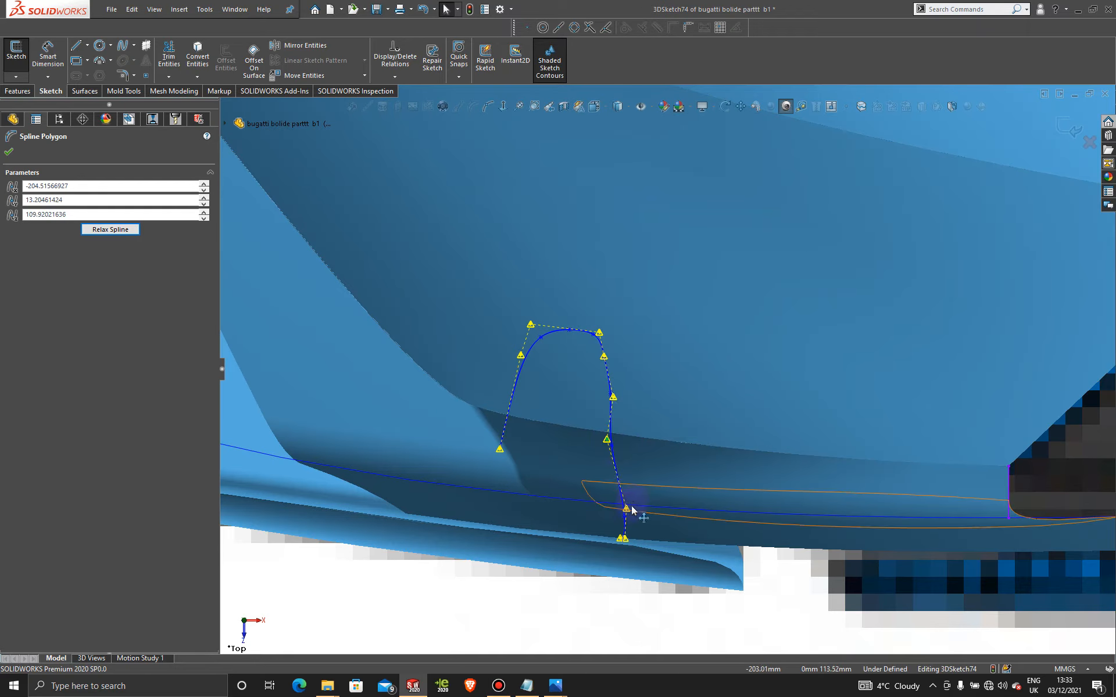
# Step: Move the control point beside the spline's outer end to about X -203.7, Z 115.8, in line with that end
pyautogui.scroll(-5, 617, 512)
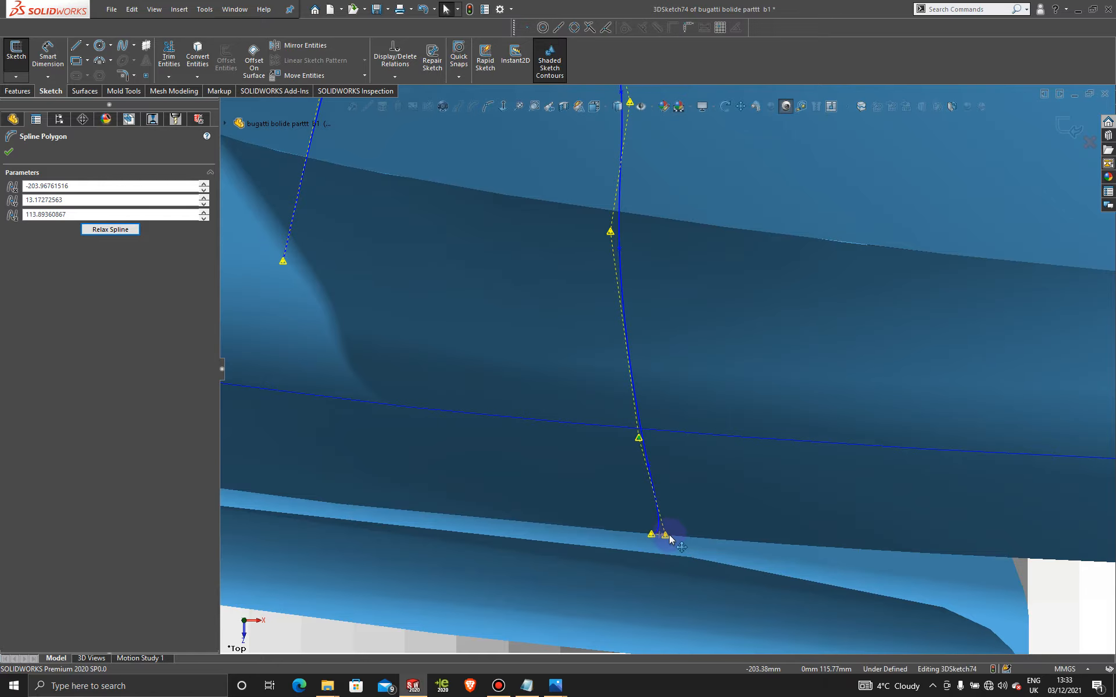
pyautogui.moveTo(668, 537); pyautogui.dragTo(655, 527)
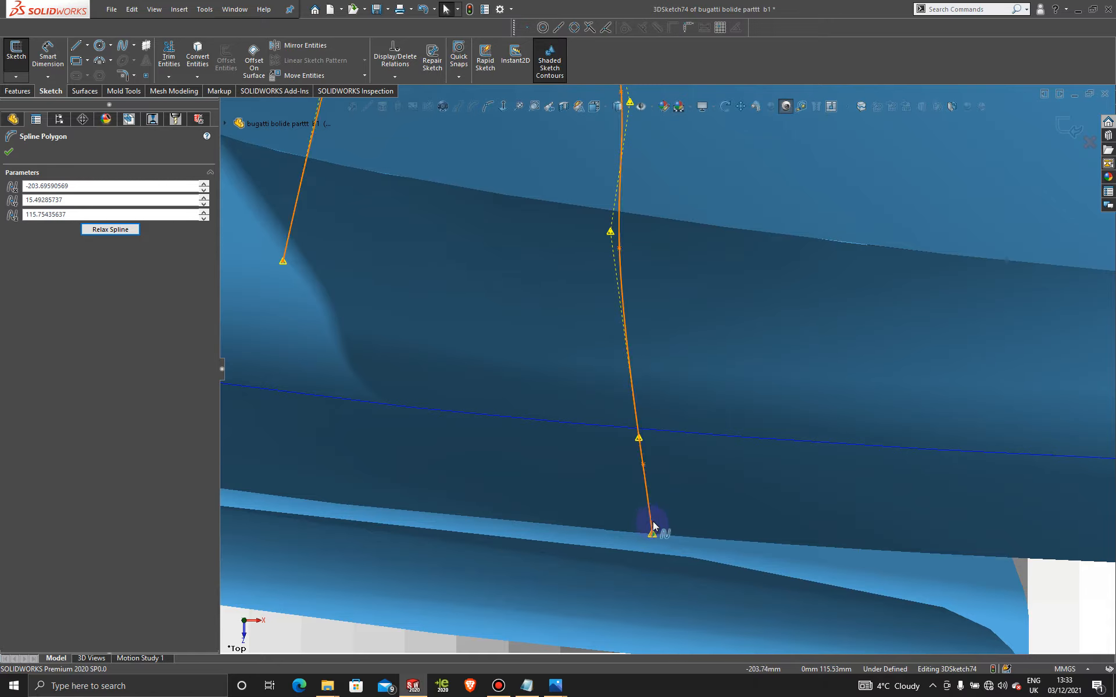
pyautogui.scroll(5, 650, 526)
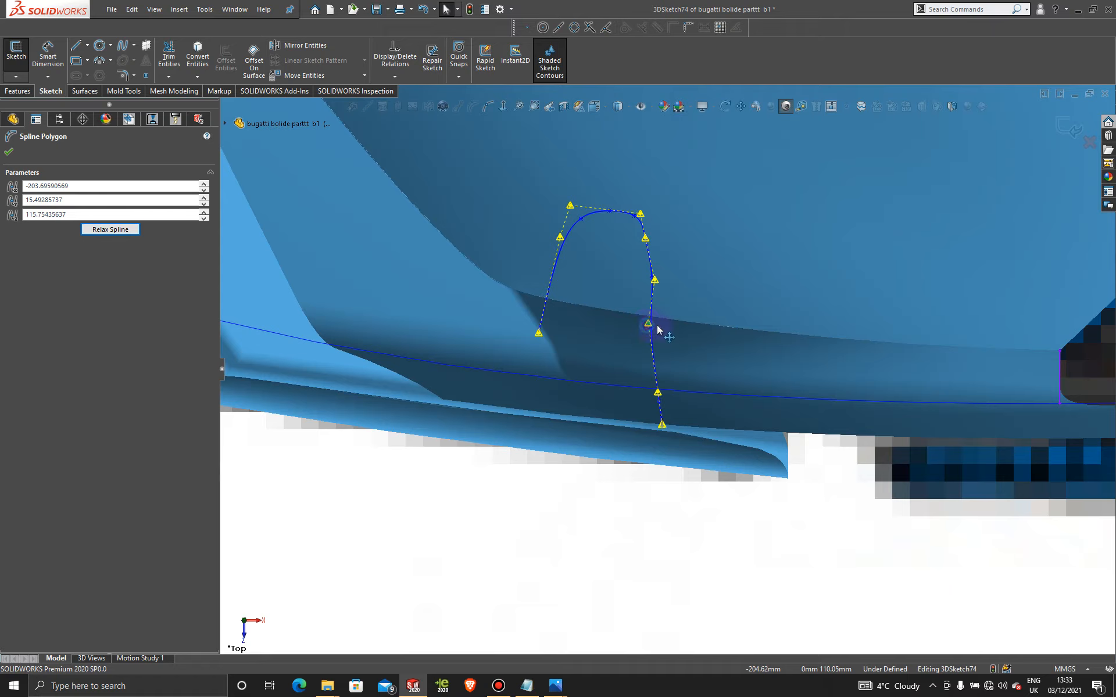
# Step: Narrow the spline in the Top view by moving its control points forward, with an upper bend point at about X -211.1, Z 102.8
pyautogui.moveTo(645, 372); pyautogui.dragTo(674, 511, button='middle')
pyautogui.press('space')
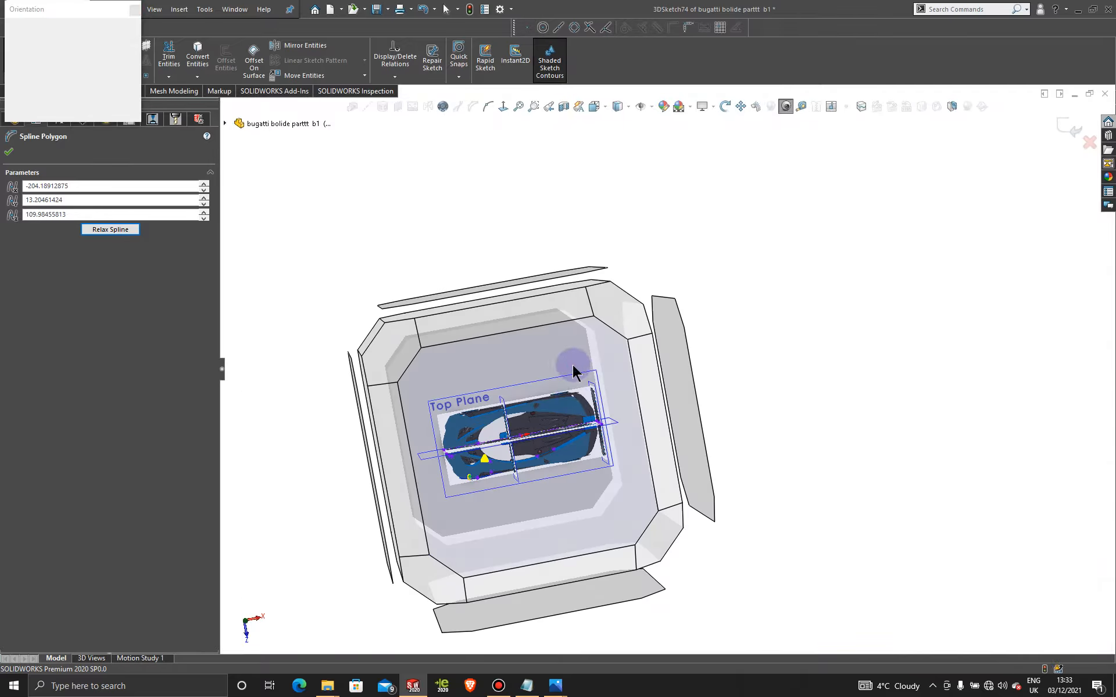
pyautogui.click(573, 372)
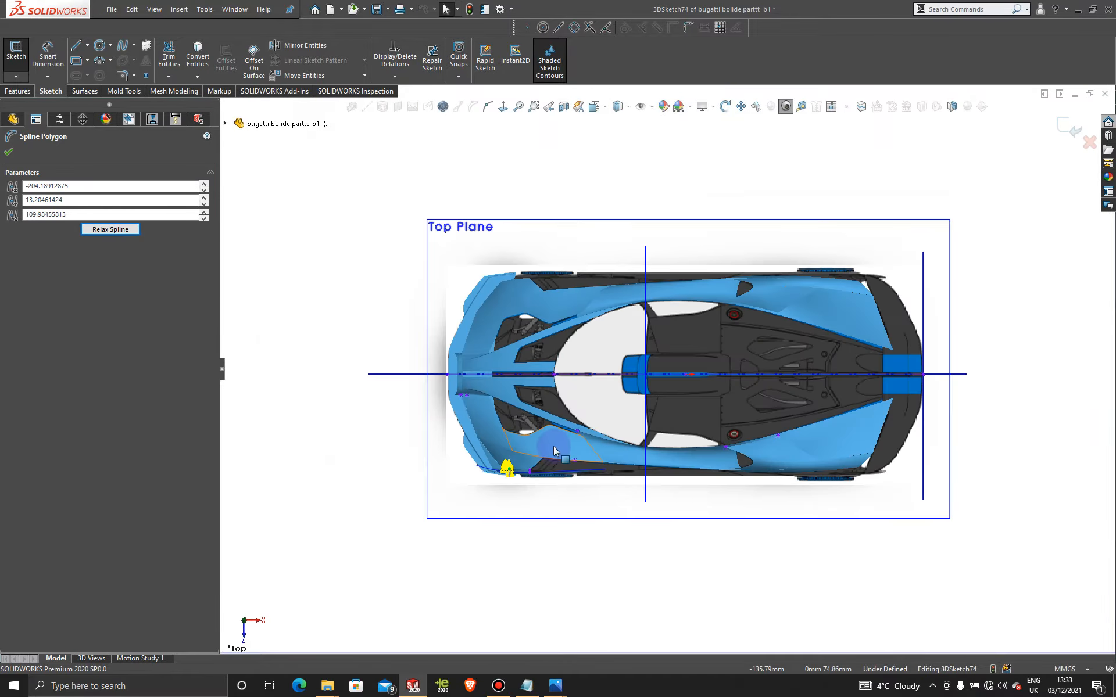
pyautogui.scroll(-5, 532, 465)
pyautogui.scroll(-2, 488, 461)
pyautogui.scroll(-2, 530, 378)
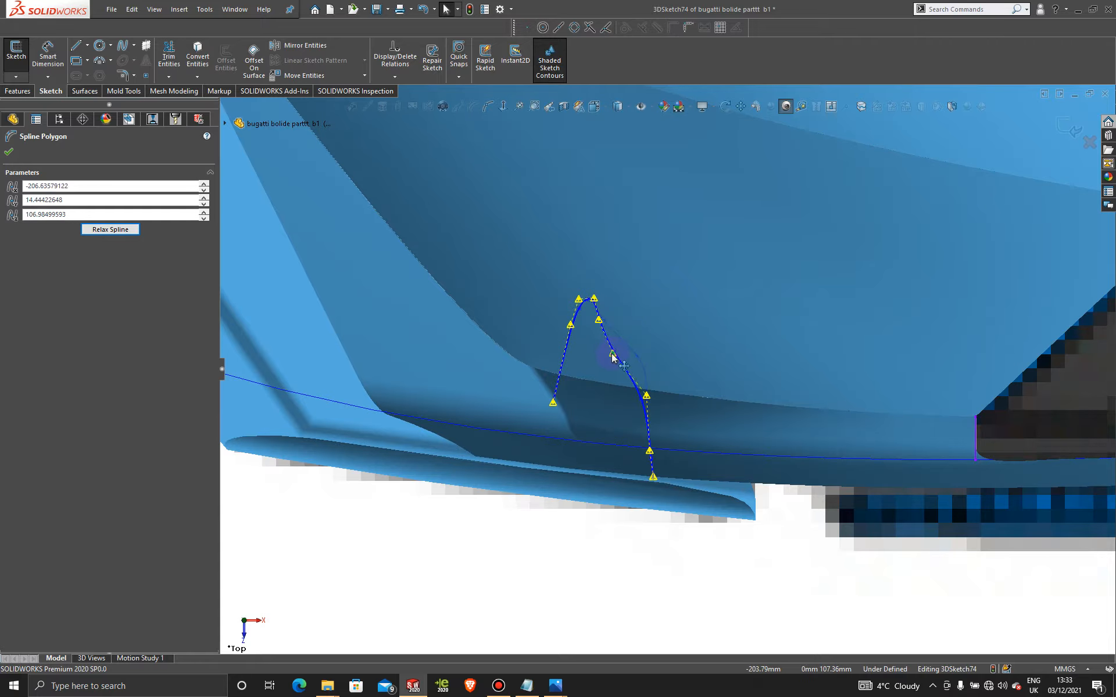
pyautogui.moveTo(646, 396); pyautogui.dragTo(601, 377)
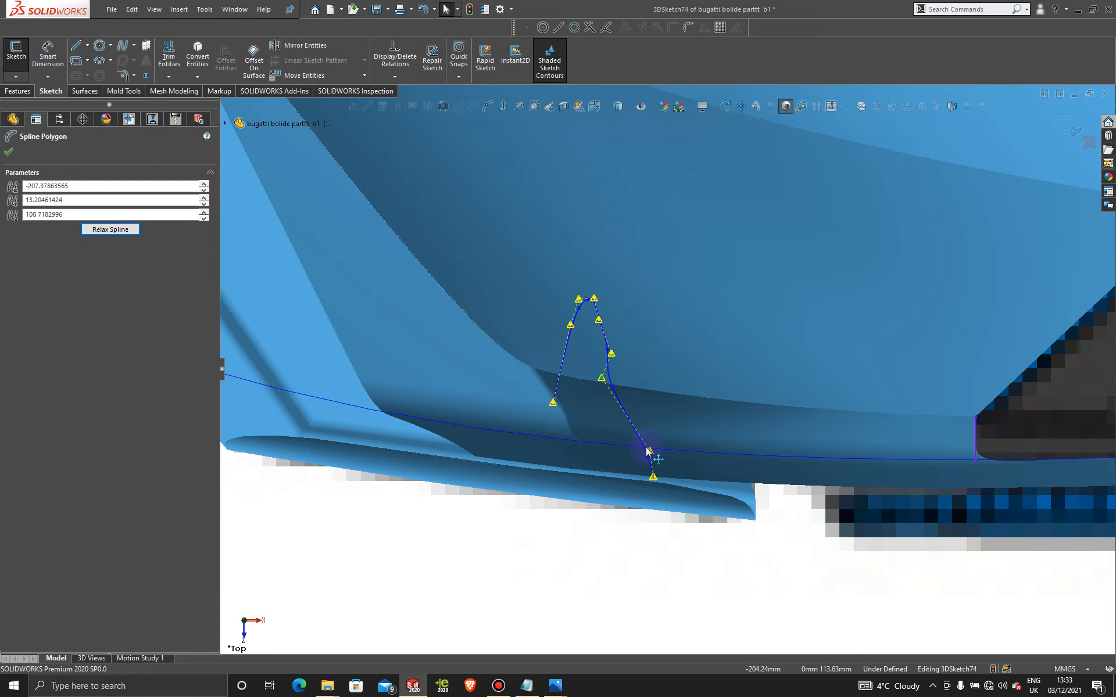
pyautogui.moveTo(646, 448); pyautogui.dragTo(631, 443)
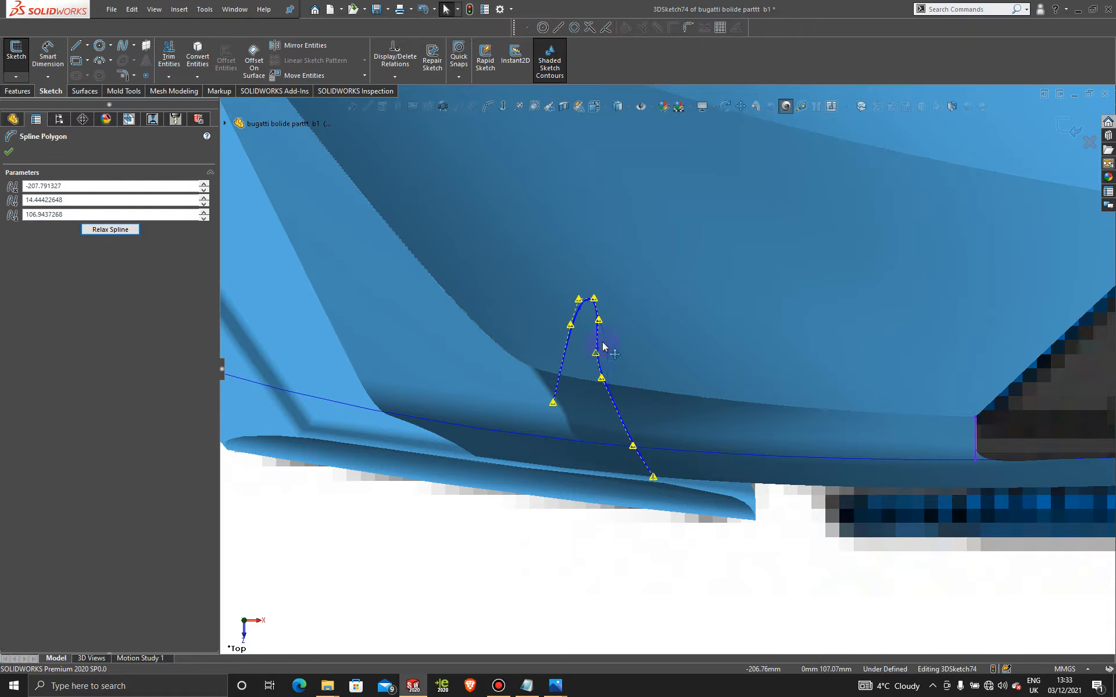
pyautogui.moveTo(598, 325); pyautogui.dragTo(597, 302)
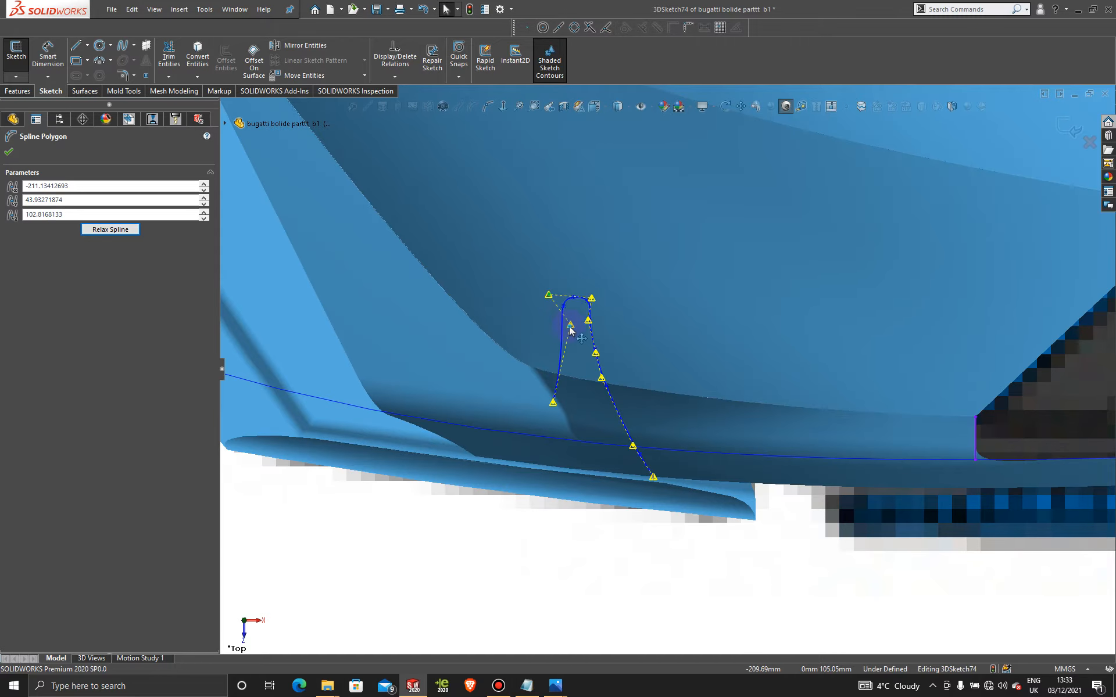
pyautogui.moveTo(591, 299); pyautogui.dragTo(570, 320)
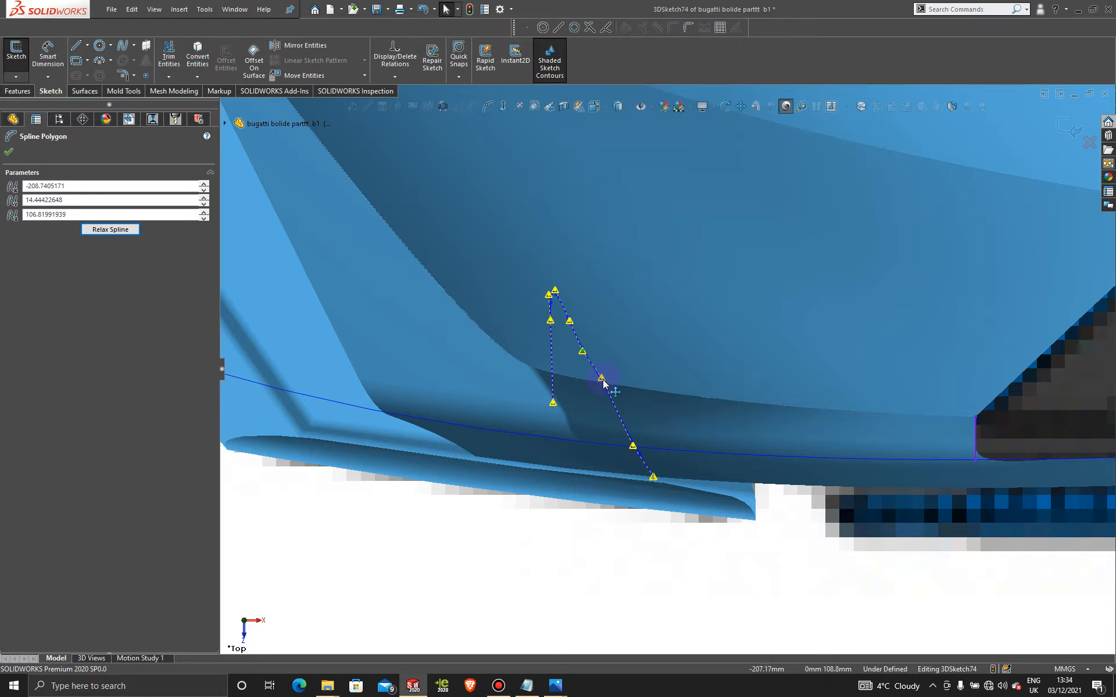
pyautogui.moveTo(602, 380); pyautogui.dragTo(599, 381)
# Step: In the Top view, move the mid-height point to about X -205.6, Z 102.1 and line up the lower control points further rearward
pyautogui.moveTo(617, 456); pyautogui.dragTo(617, 425, button='middle')
pyautogui.scroll(4, 606, 512)
pyautogui.scroll(-5, 590, 543)
pyautogui.moveTo(588, 540)
pyautogui.mouseDown(button='middle')
pyautogui.moveTo(569, 469)
pyautogui.moveTo(508, 431)
pyautogui.moveTo(541, 435)
pyautogui.moveTo(607, 391)
pyautogui.moveTo(595, 404)
pyautogui.moveTo(728, 500)
pyautogui.moveTo(757, 463)
pyautogui.moveTo(800, 490)
pyautogui.moveTo(803, 472)
pyautogui.moveTo(674, 438)
pyautogui.moveTo(485, 464)
pyautogui.moveTo(464, 481)
pyautogui.moveTo(506, 582)
pyautogui.moveTo(478, 598)
pyautogui.moveTo(510, 673)
pyautogui.moveTo(467, 509)
pyautogui.moveTo(483, 500)
pyautogui.moveTo(500, 692)
pyautogui.mouseUp(button='middle')
pyautogui.press('space')
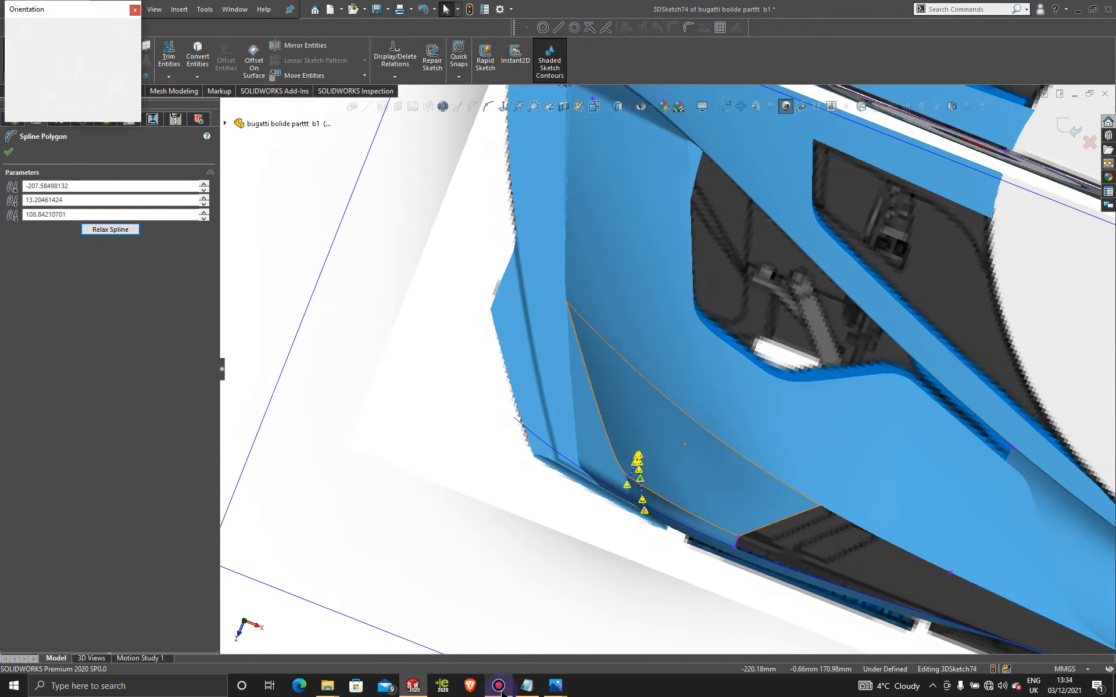
pyautogui.click(469, 485)
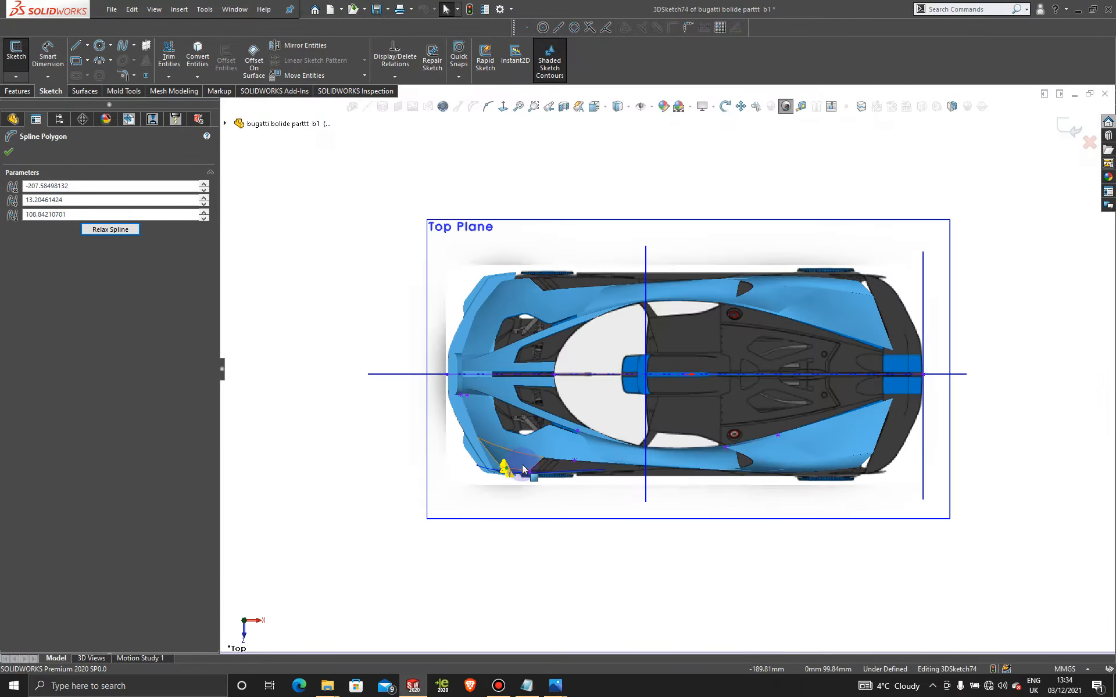
pyautogui.scroll(-10, 522, 469)
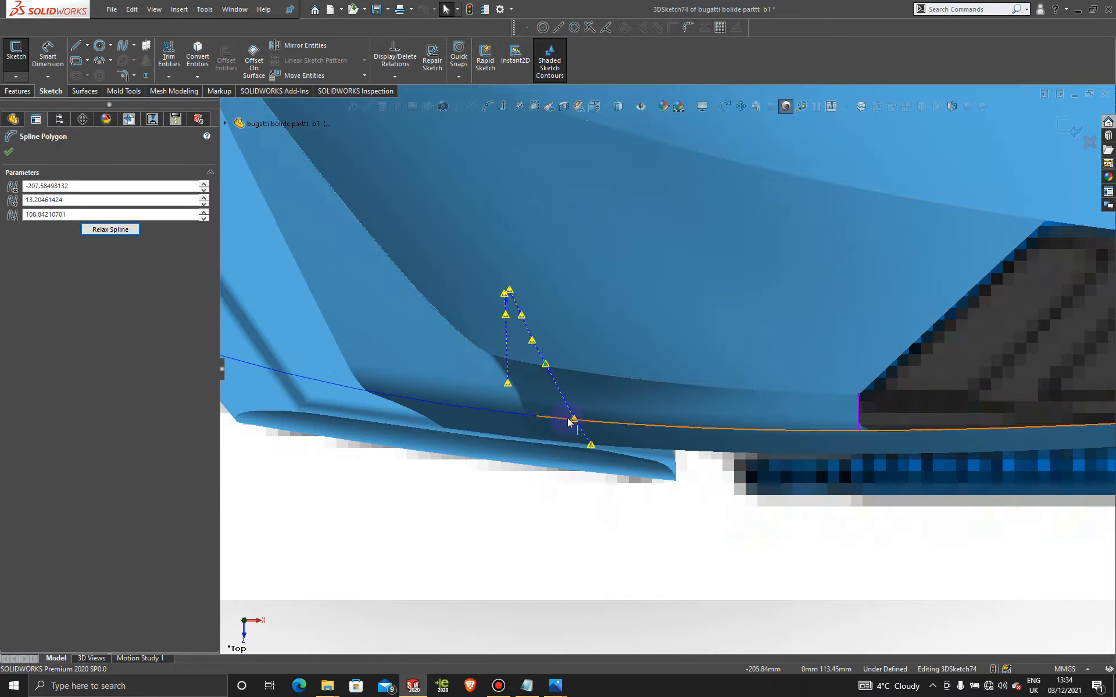
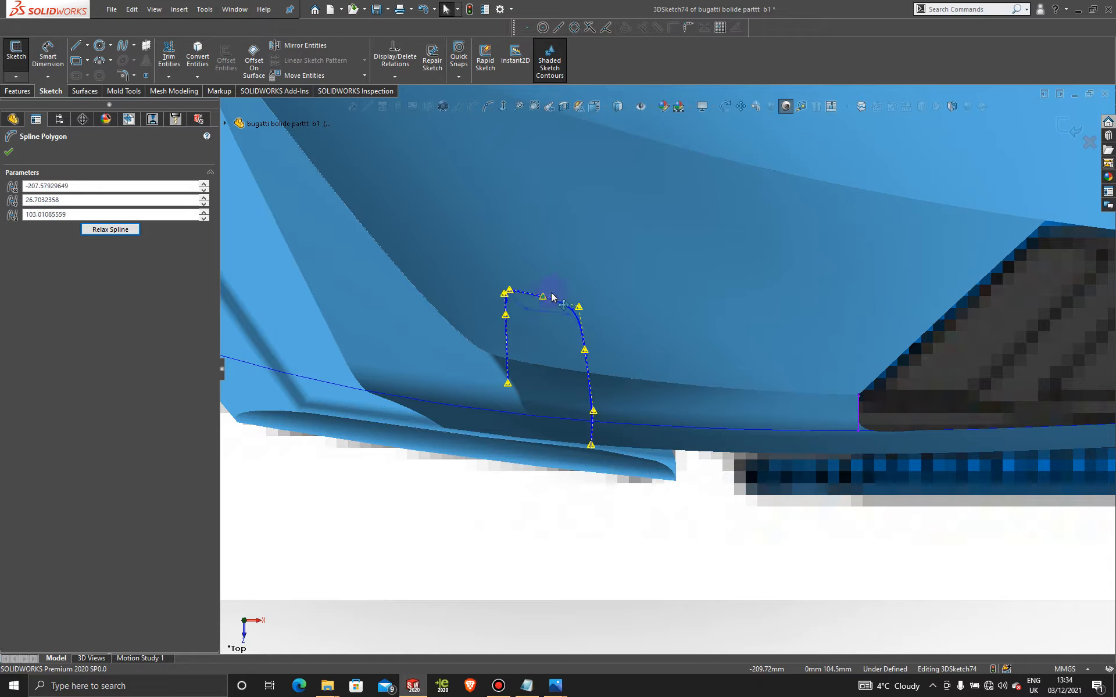
pyautogui.scroll(-5, 488, 270)
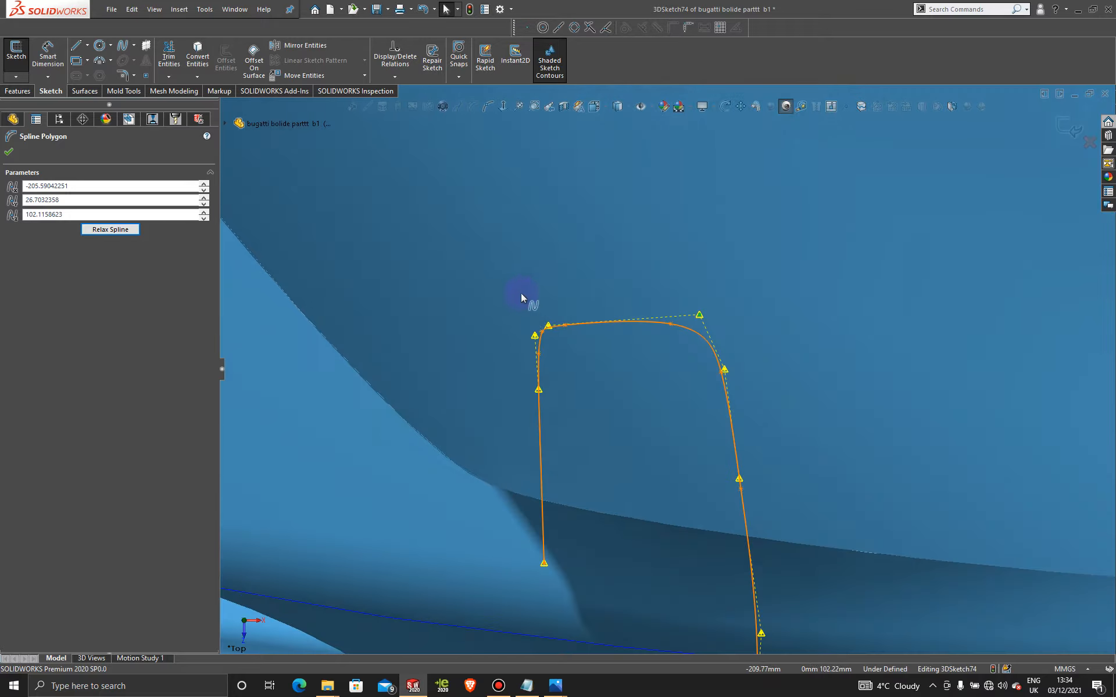
pyautogui.scroll(10, 639, 418)
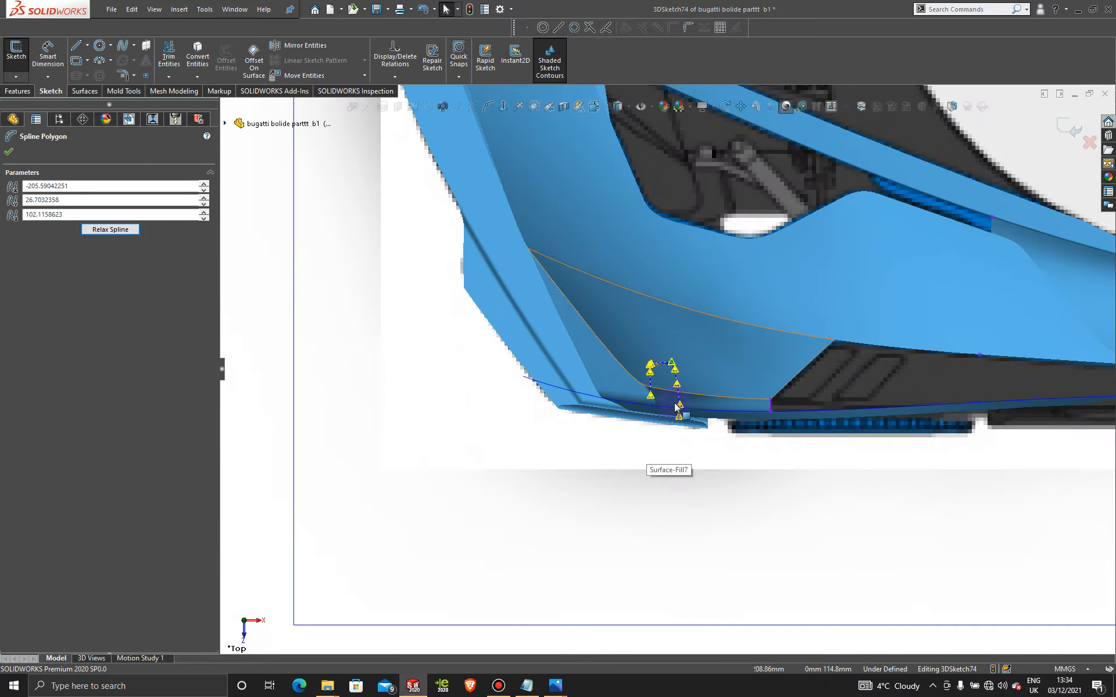
# Step: In the Front view, move the mid-height point to about X -205.1, Y 27 and the lower bend point to about X -203.7, Y 14.6
pyautogui.moveTo(676, 405); pyautogui.dragTo(685, 226, button='middle')
pyautogui.press('space')
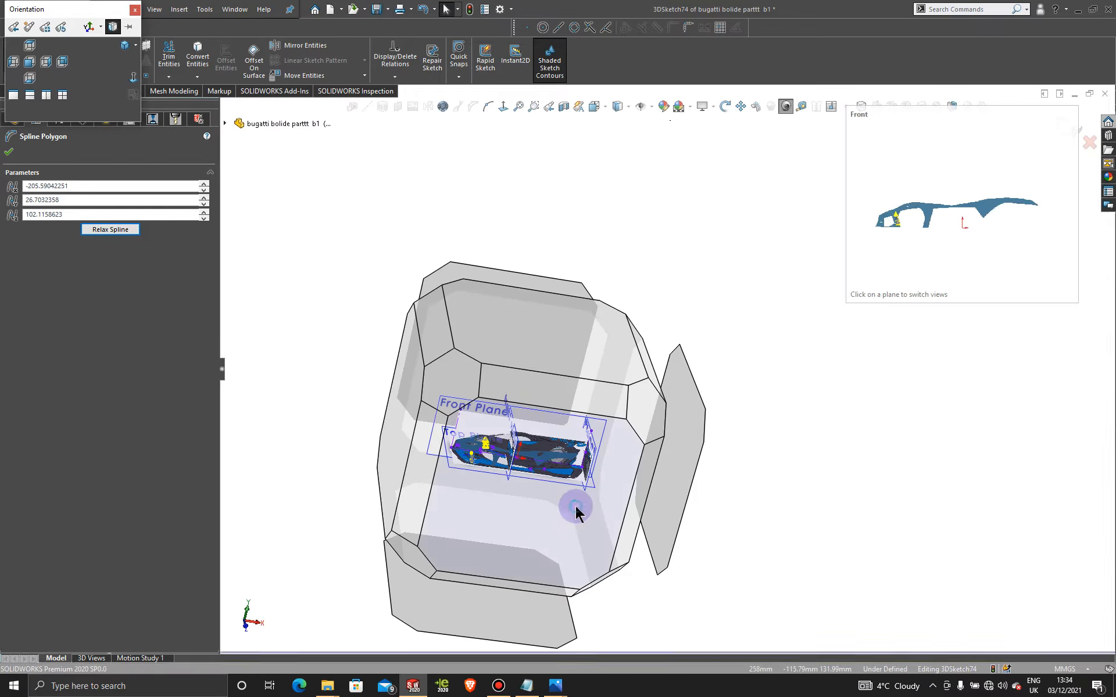
pyautogui.click(595, 483)
pyautogui.scroll(-10, 558, 442)
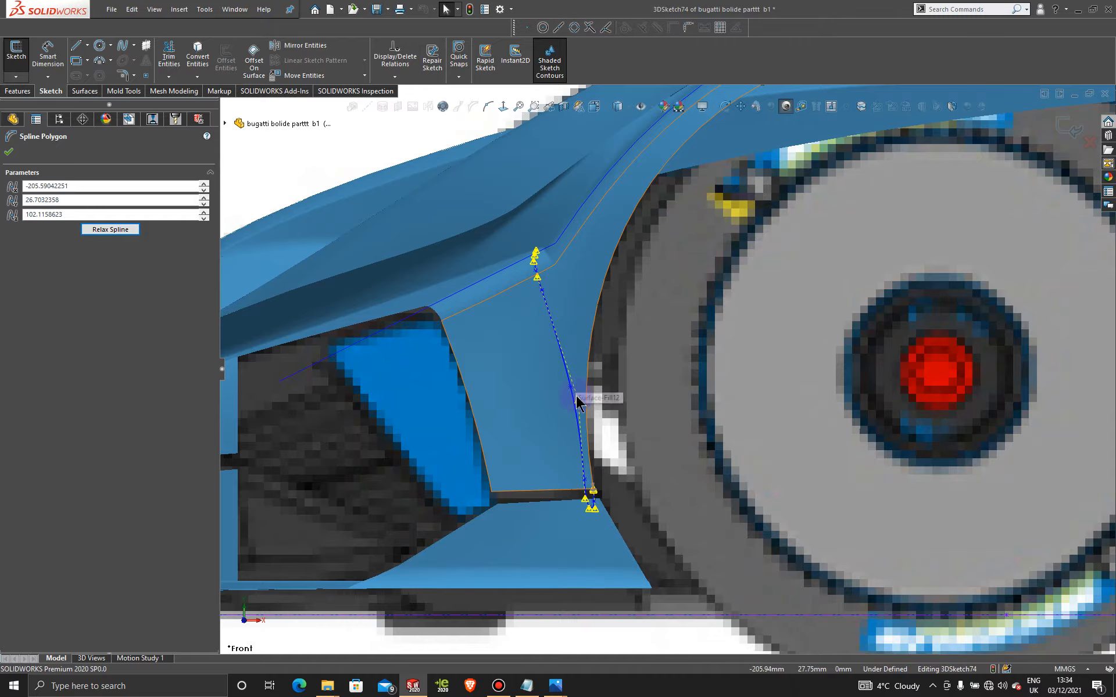
pyautogui.scroll(-3, 581, 485)
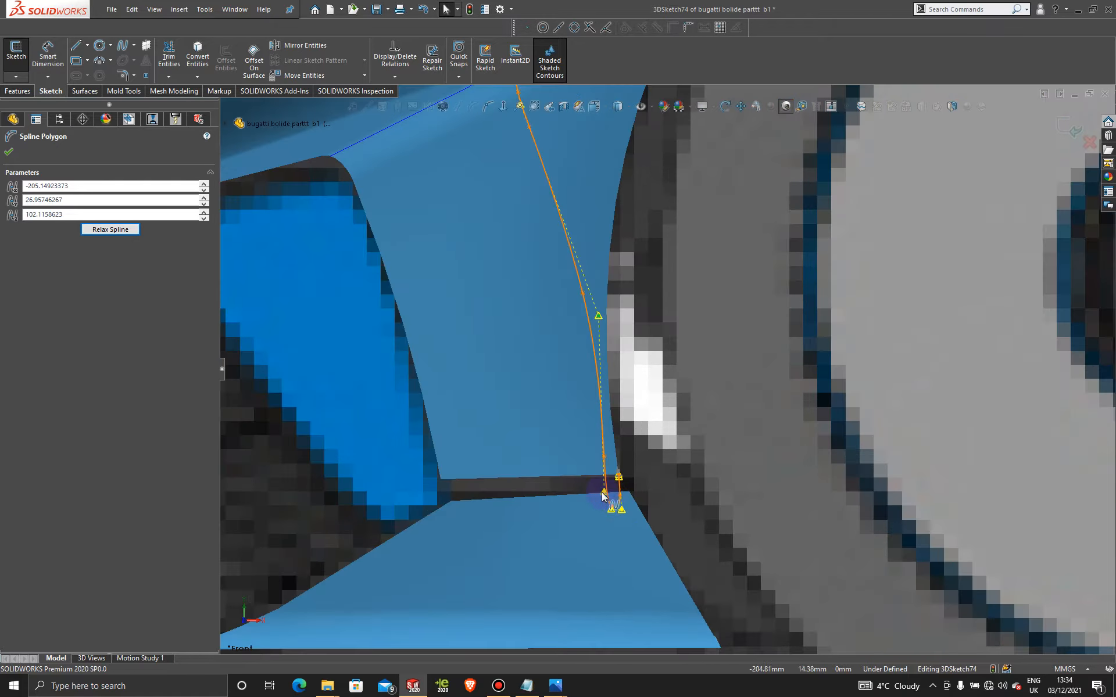
pyautogui.moveTo(602, 494)
pyautogui.mouseDown()
pyautogui.moveTo(613, 515)
pyautogui.moveTo(619, 489)
pyautogui.mouseUp()
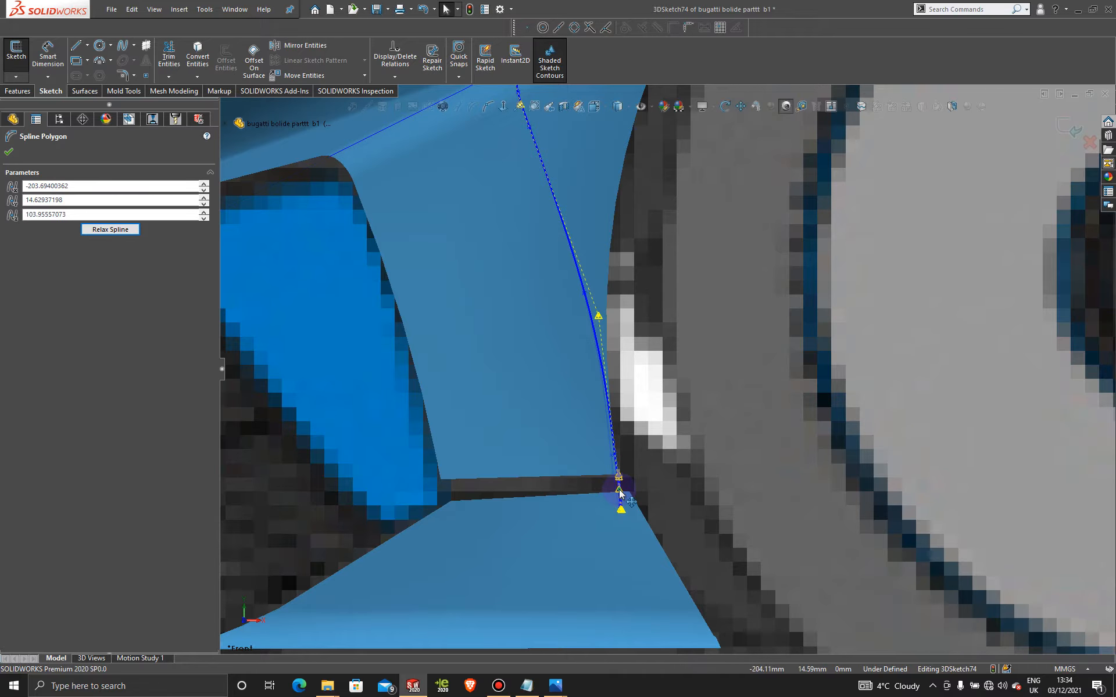
# Step: Move the upper bend's control points rearward in the Front view, rounding the corner toward the wheel arch edge, with the lowest at about X -203.7, Y 41.1
pyautogui.scroll(4, 661, 355)
pyautogui.scroll(-3, 617, 294)
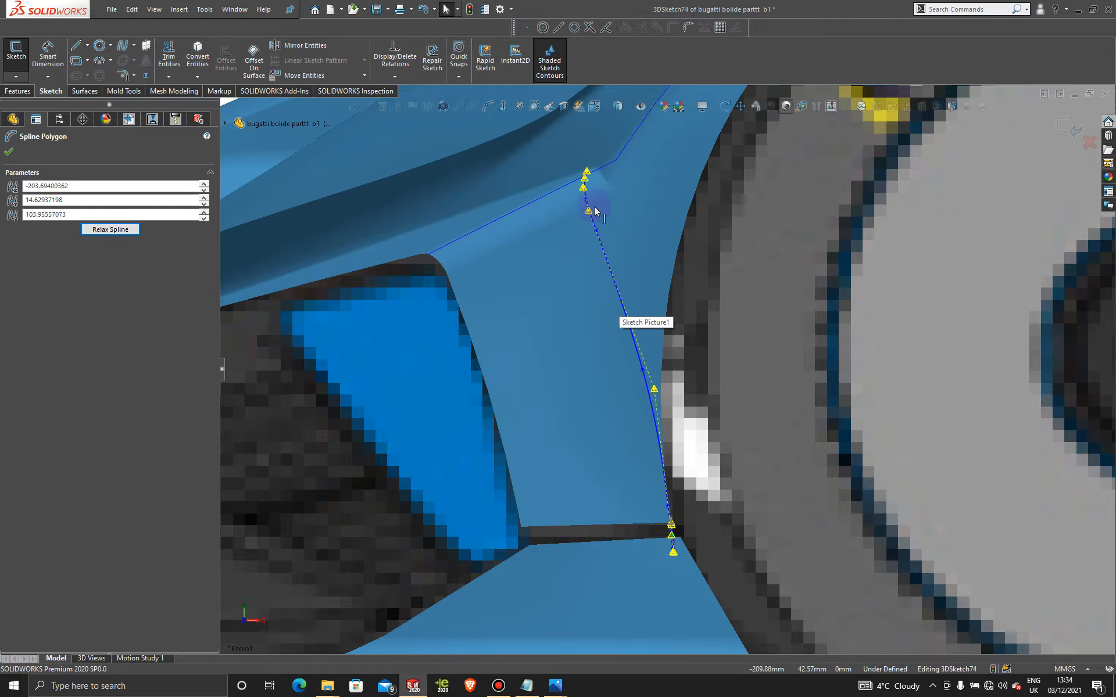
pyautogui.moveTo(589, 212); pyautogui.dragTo(658, 216)
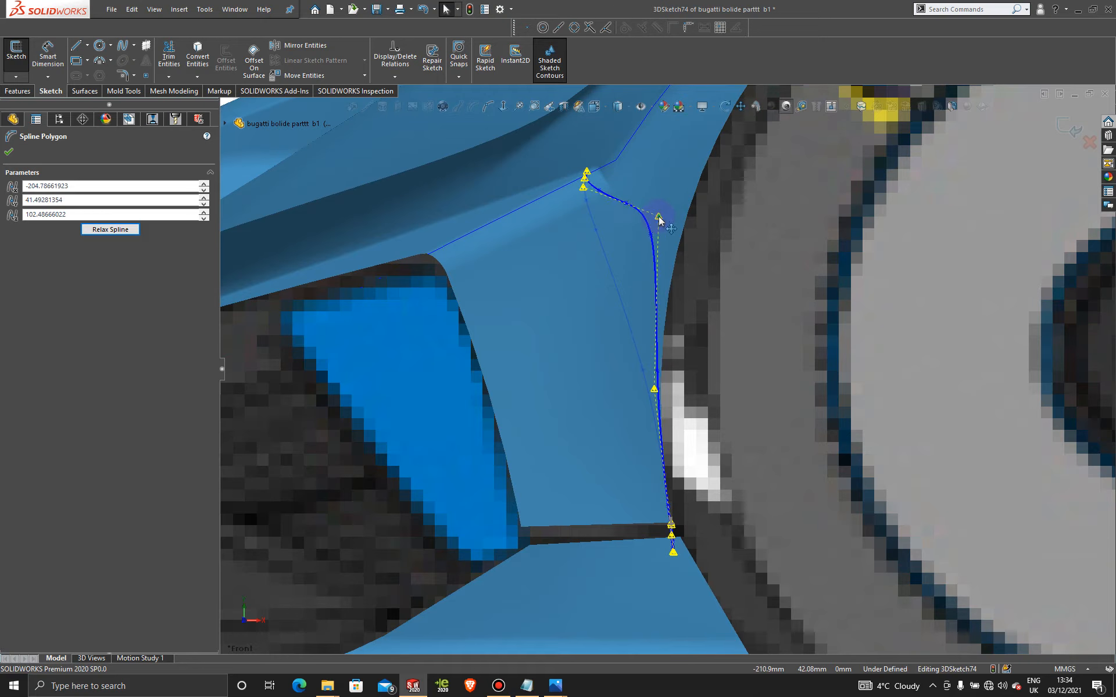
pyautogui.moveTo(582, 192); pyautogui.dragTo(656, 186)
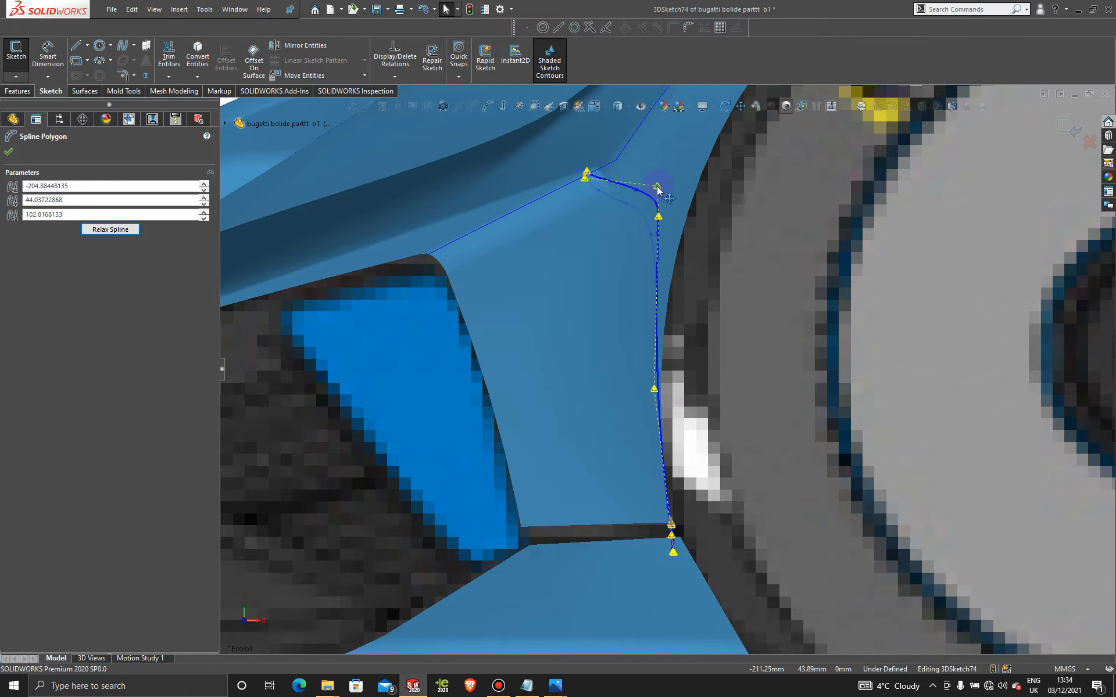
pyautogui.moveTo(583, 181); pyautogui.dragTo(672, 224)
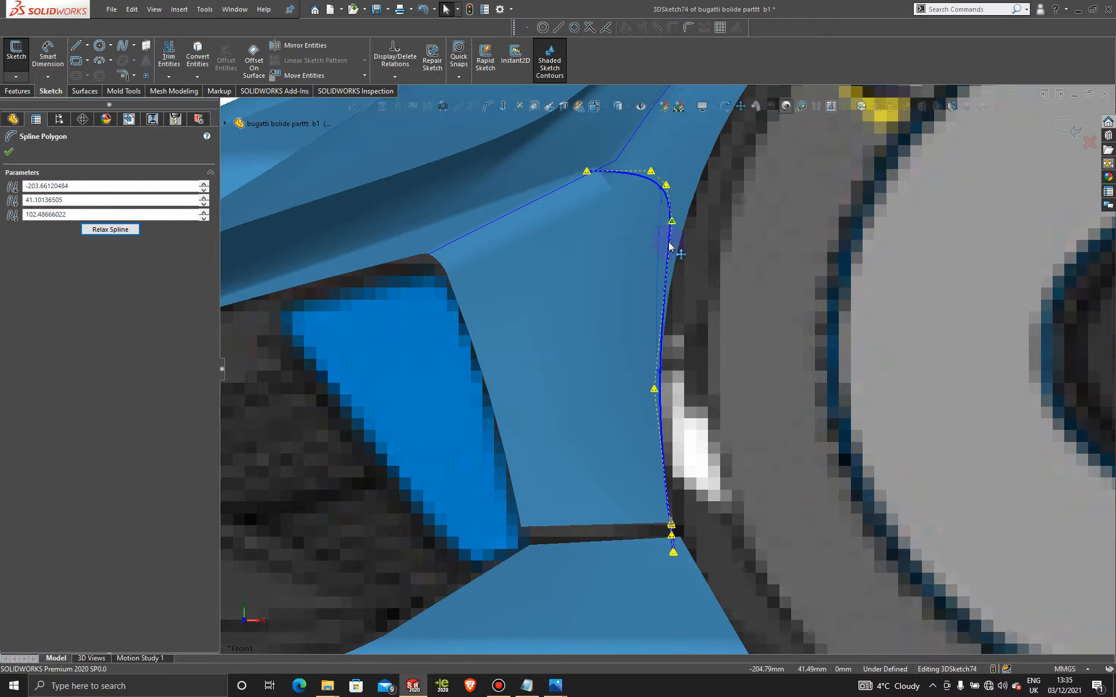
# Step: Fine-tune the mid-height point to about X -205.3, Y 27.1 and move the upper corner's points onto the wheel arch edge, the lower at about X -203.1, Y 41
pyautogui.moveTo(653, 387)
pyautogui.mouseDown()
pyautogui.moveTo(642, 391)
pyautogui.moveTo(653, 388)
pyautogui.mouseUp()
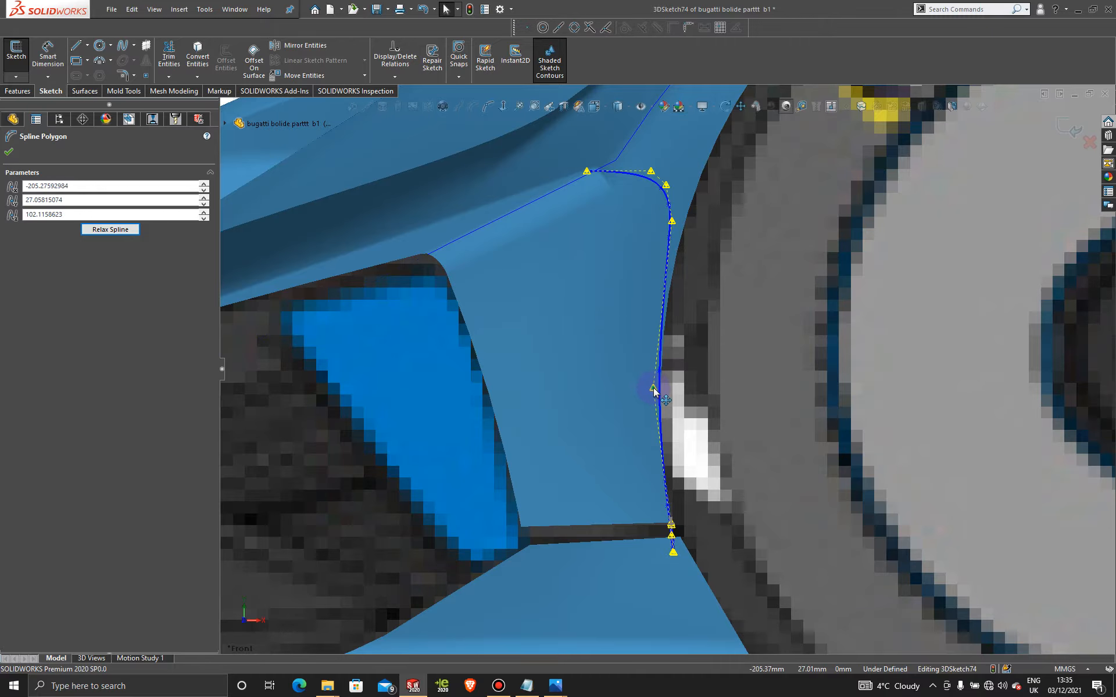
pyautogui.moveTo(666, 186); pyautogui.dragTo(683, 225)
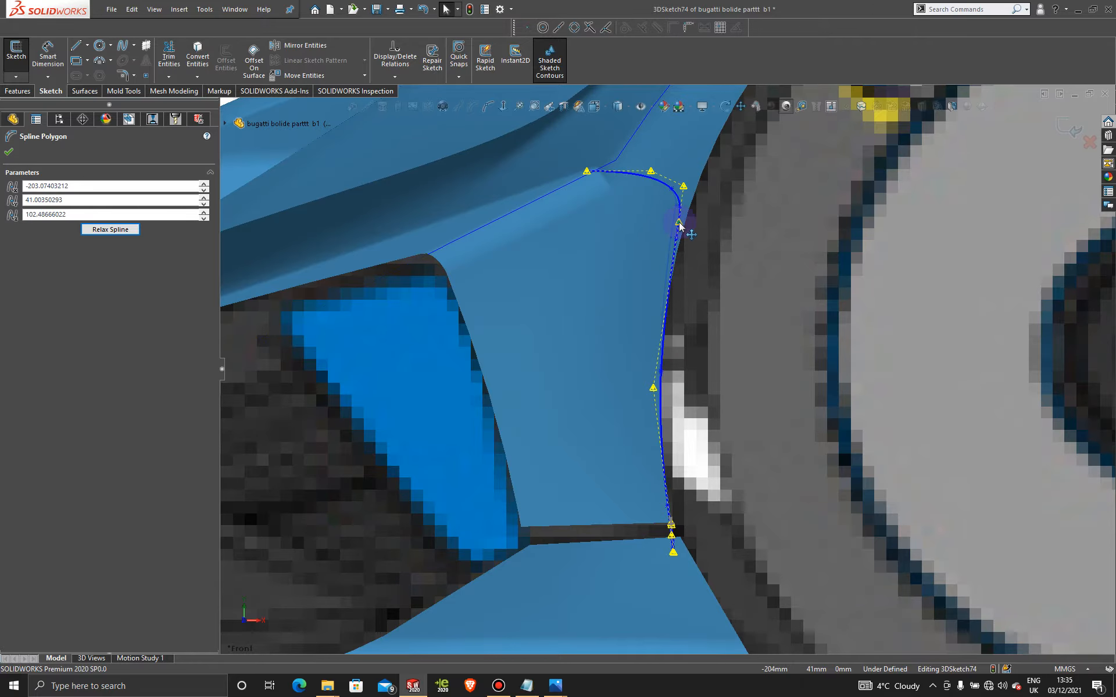
pyautogui.scroll(10, 675, 260)
pyautogui.moveTo(655, 316); pyautogui.dragTo(591, 570, button='middle')
pyautogui.press('space')
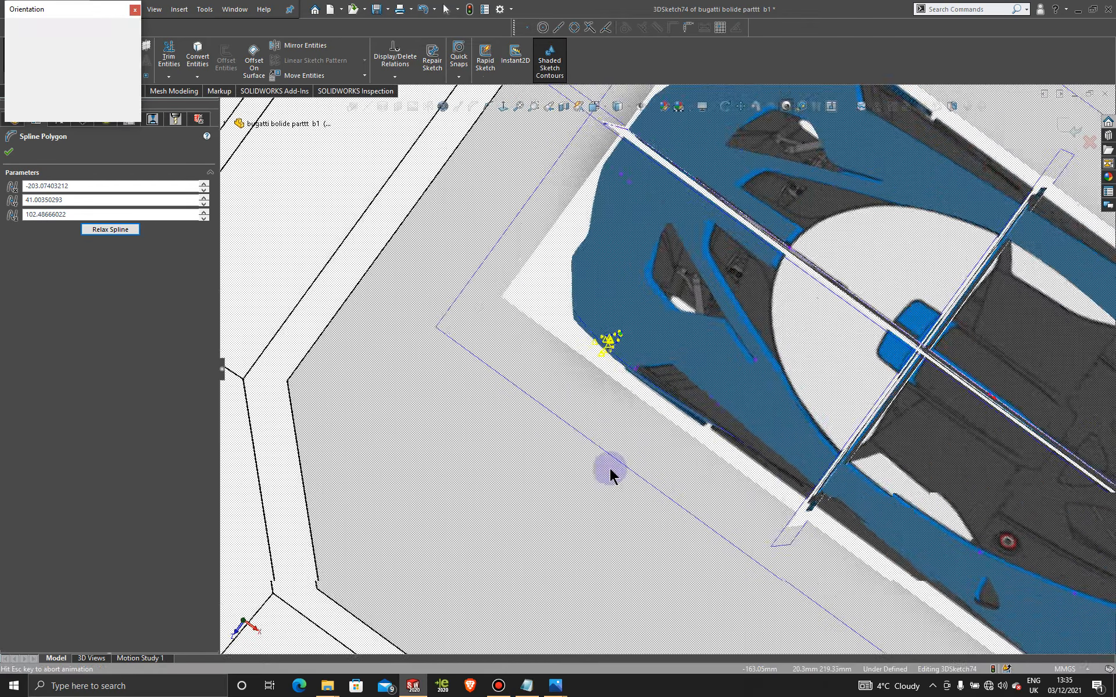
# Step: In the top view, tighten the spline's upper bend by moving its control points inward, the last to about X -205.76, Z 104.50 mm
pyautogui.click(510, 460)
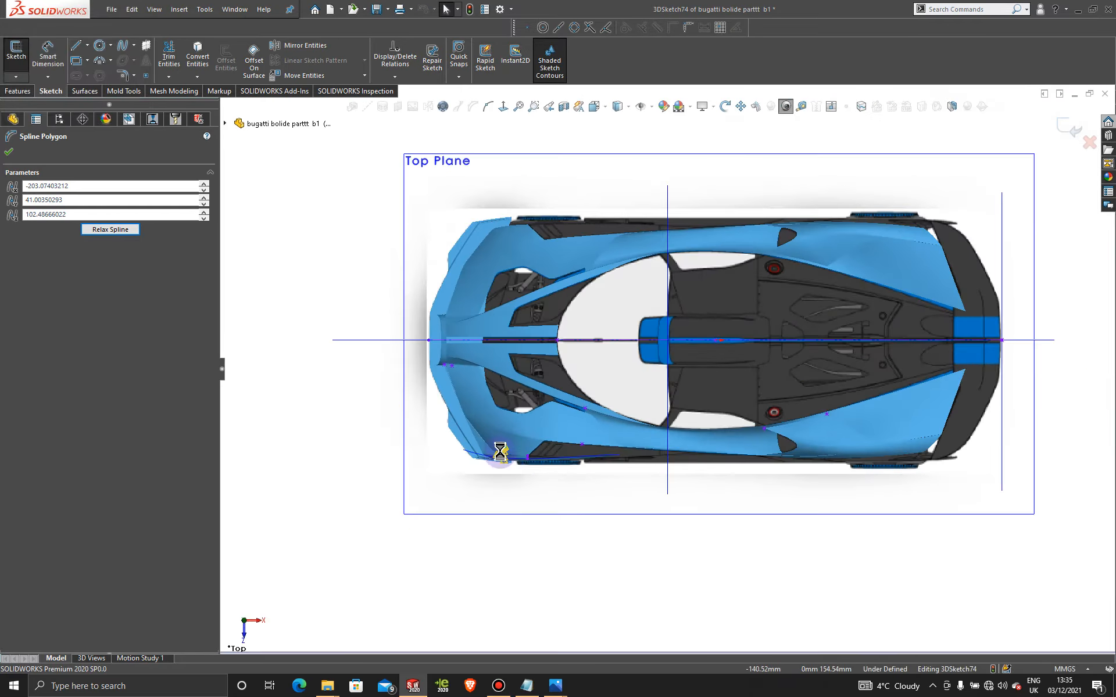
pyautogui.scroll(-6, 476, 469)
pyautogui.scroll(-10, 553, 431)
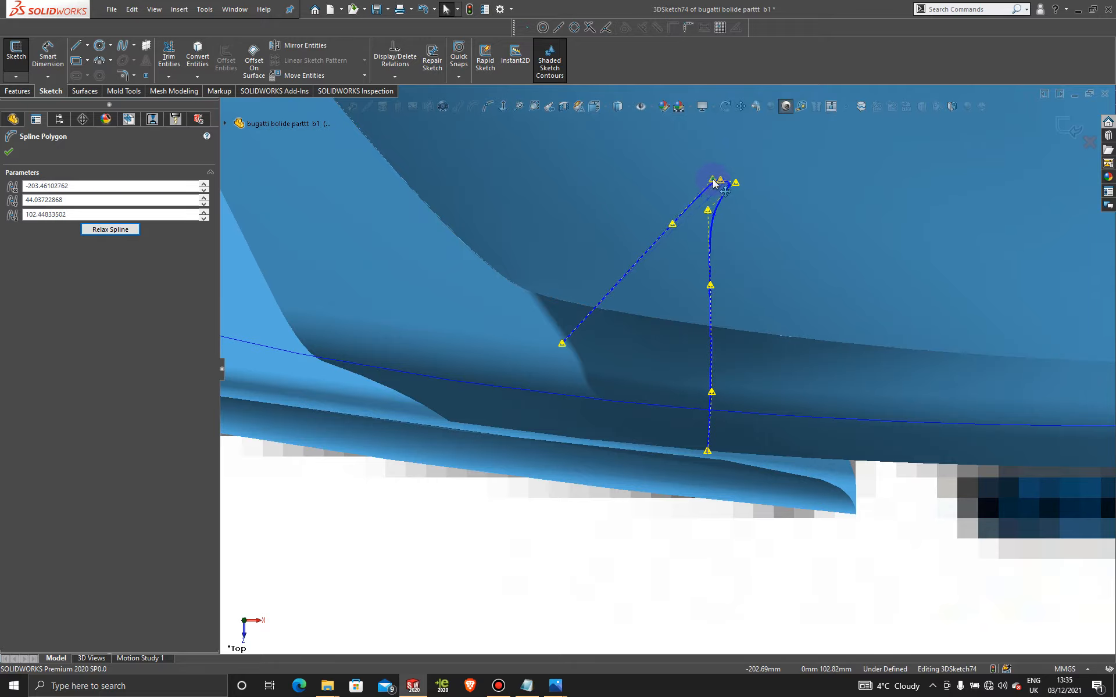
pyautogui.moveTo(733, 183); pyautogui.dragTo(724, 173)
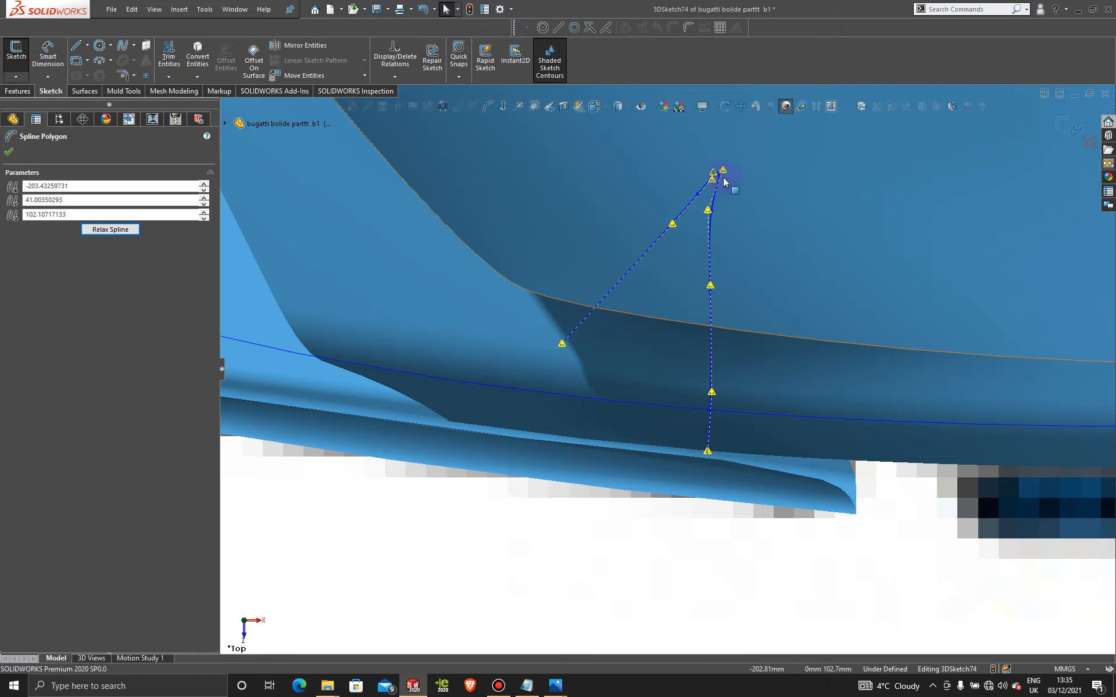
pyautogui.moveTo(709, 171); pyautogui.dragTo(710, 167)
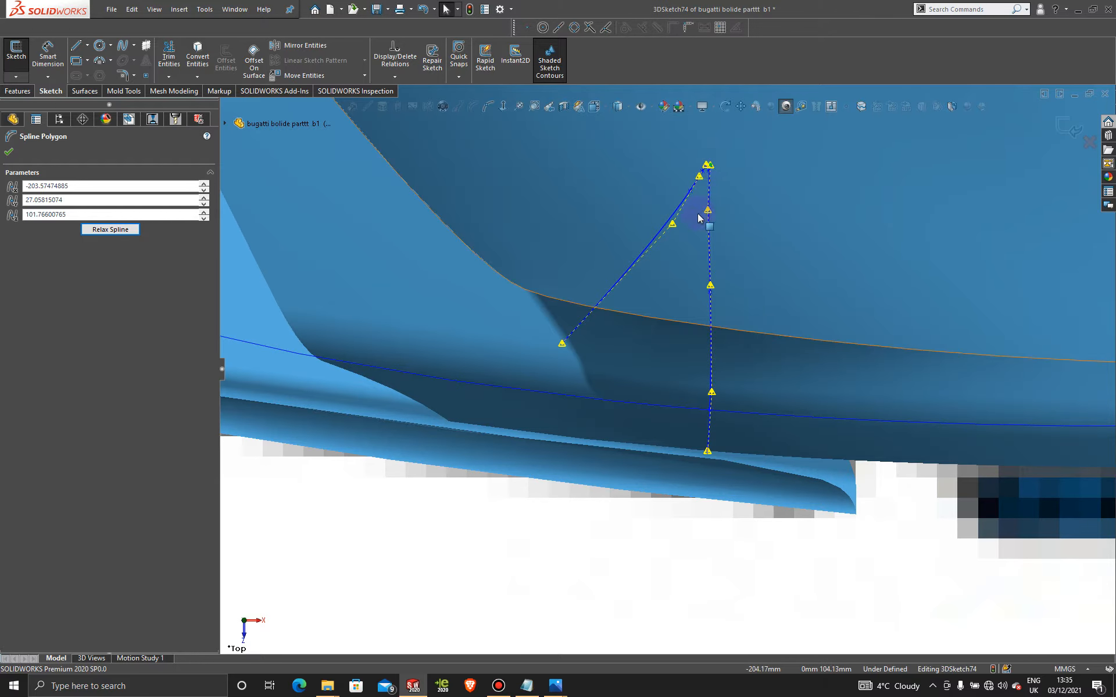
pyautogui.moveTo(670, 225); pyautogui.dragTo(667, 223)
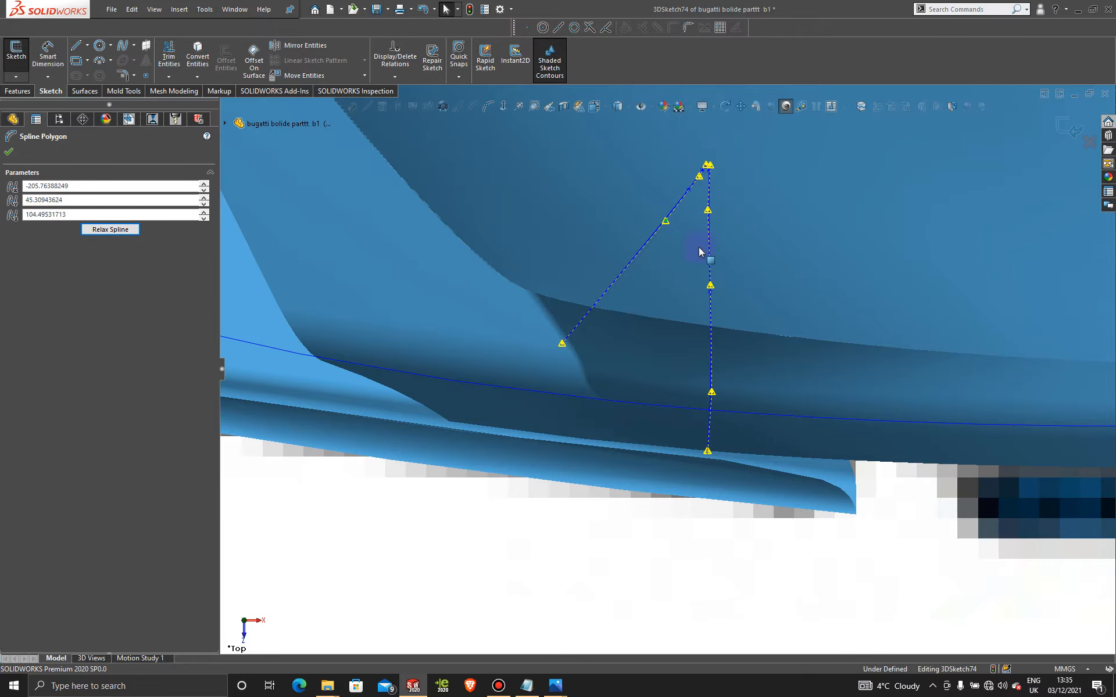
# Step: In the front view, move the spline's mid-height control point beside the wheel arch to about X -205.39, Y 26.08 mm
pyautogui.moveTo(673, 279); pyautogui.dragTo(667, 219, button='middle')
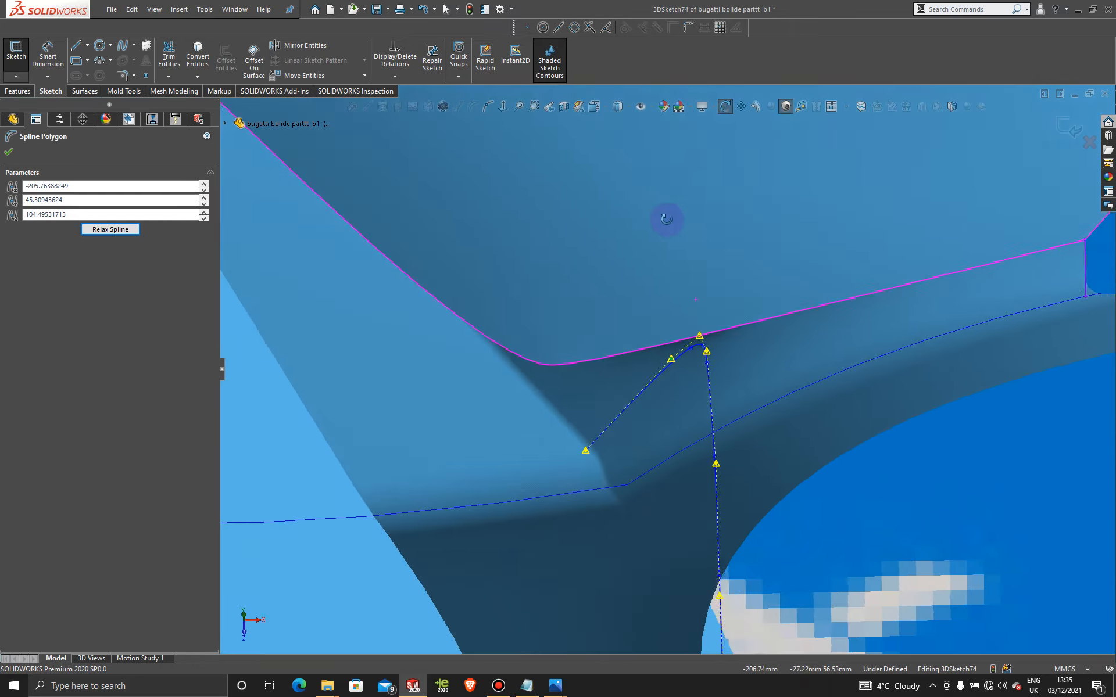
pyautogui.press('space')
pyautogui.click(539, 512)
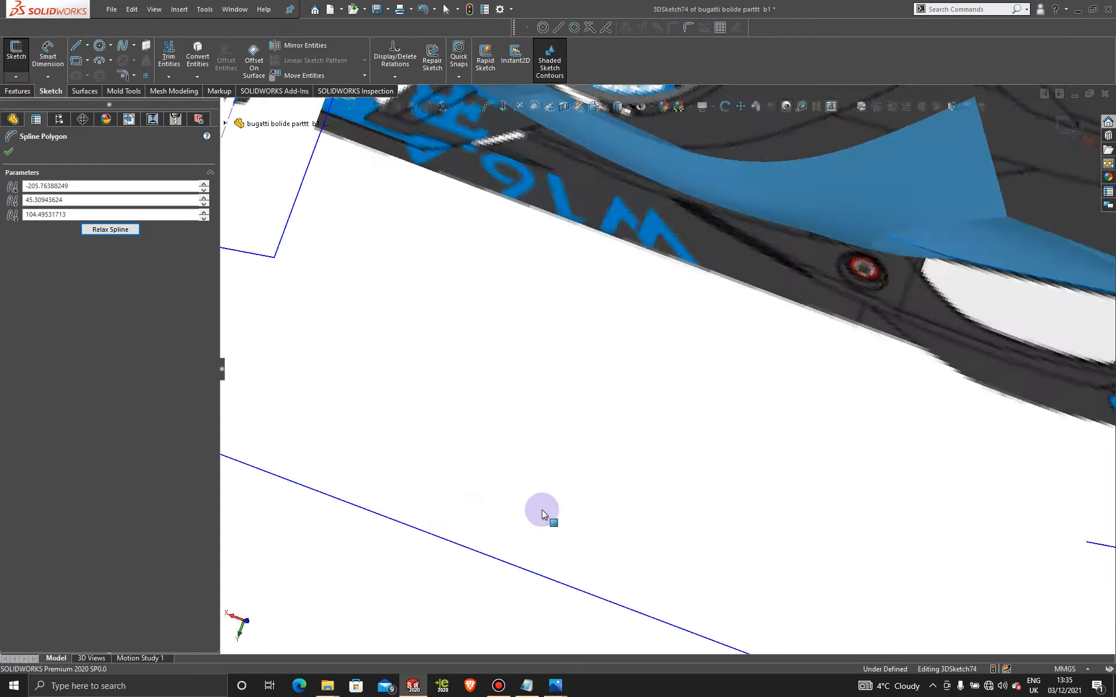
pyautogui.moveTo(668, 455); pyautogui.dragTo(805, 177, button='middle')
pyautogui.press('space')
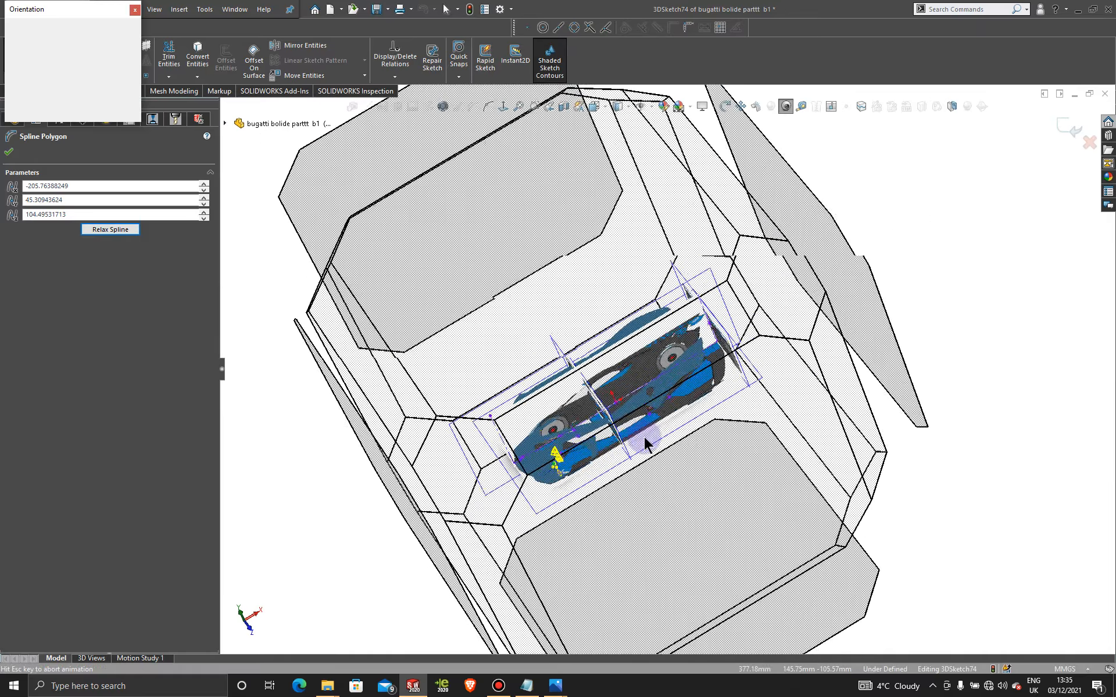
pyautogui.moveTo(557, 517); pyautogui.dragTo(819, 552, button='middle')
pyautogui.press('space')
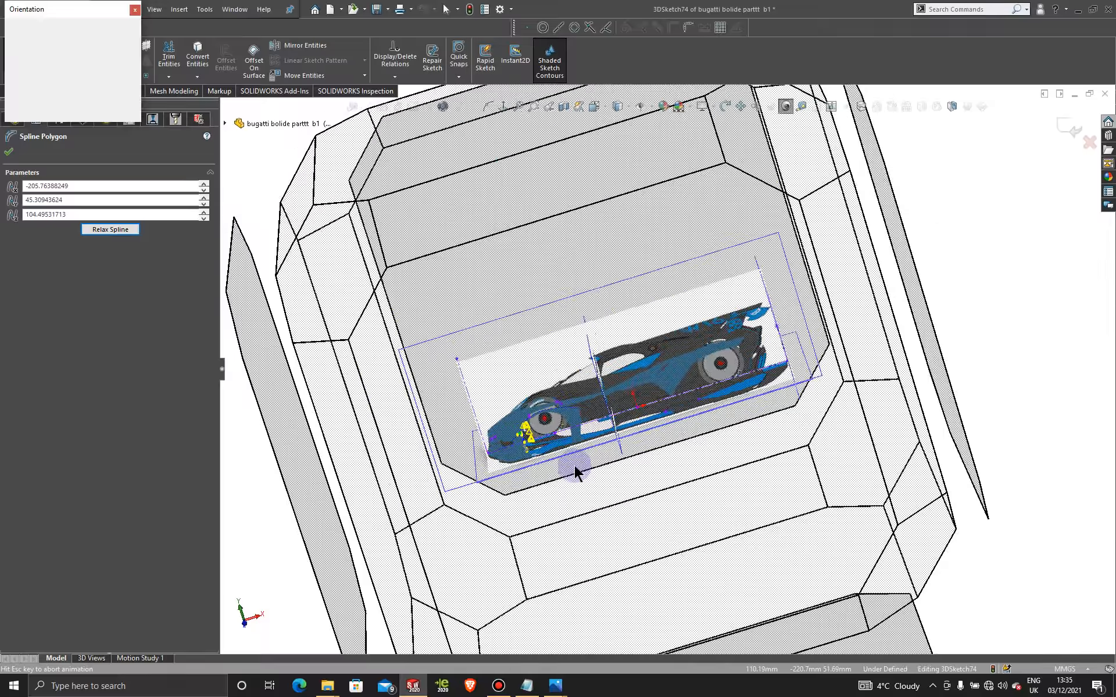
pyautogui.click(540, 480)
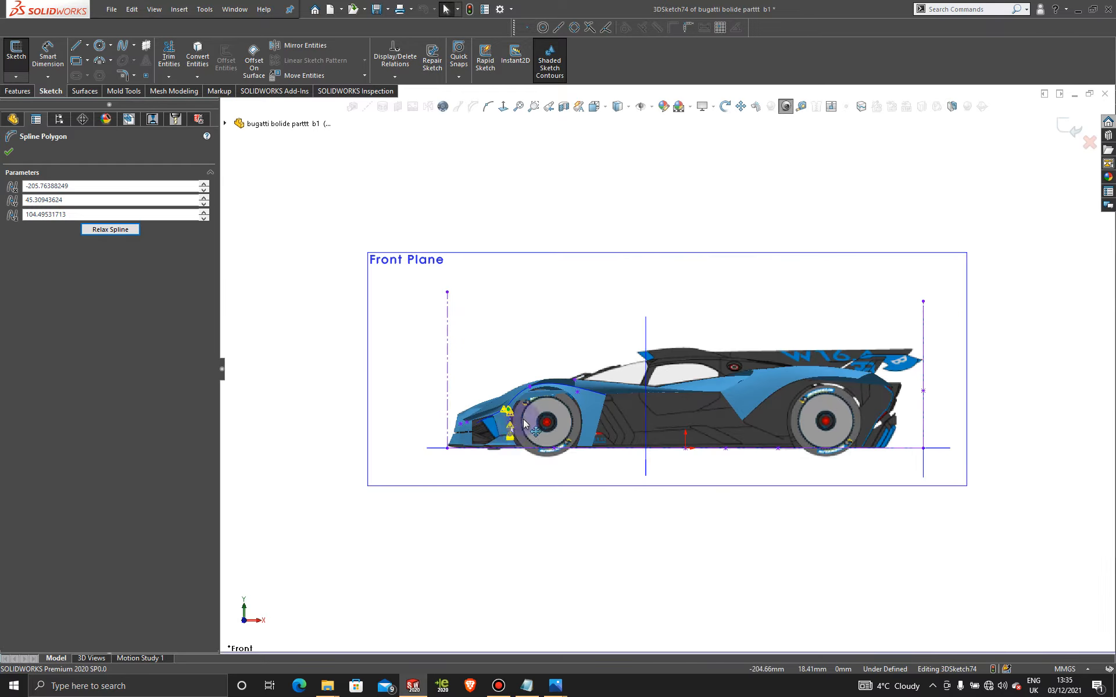
pyautogui.scroll(-10, 499, 415)
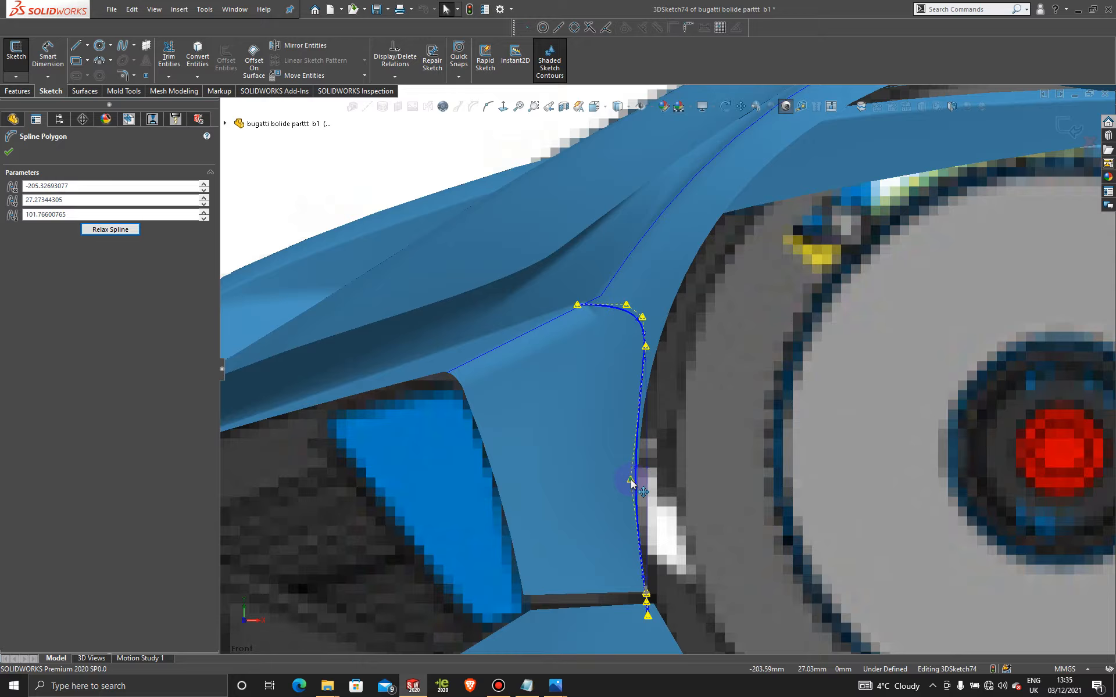
pyautogui.moveTo(630, 479); pyautogui.dragTo(630, 490)
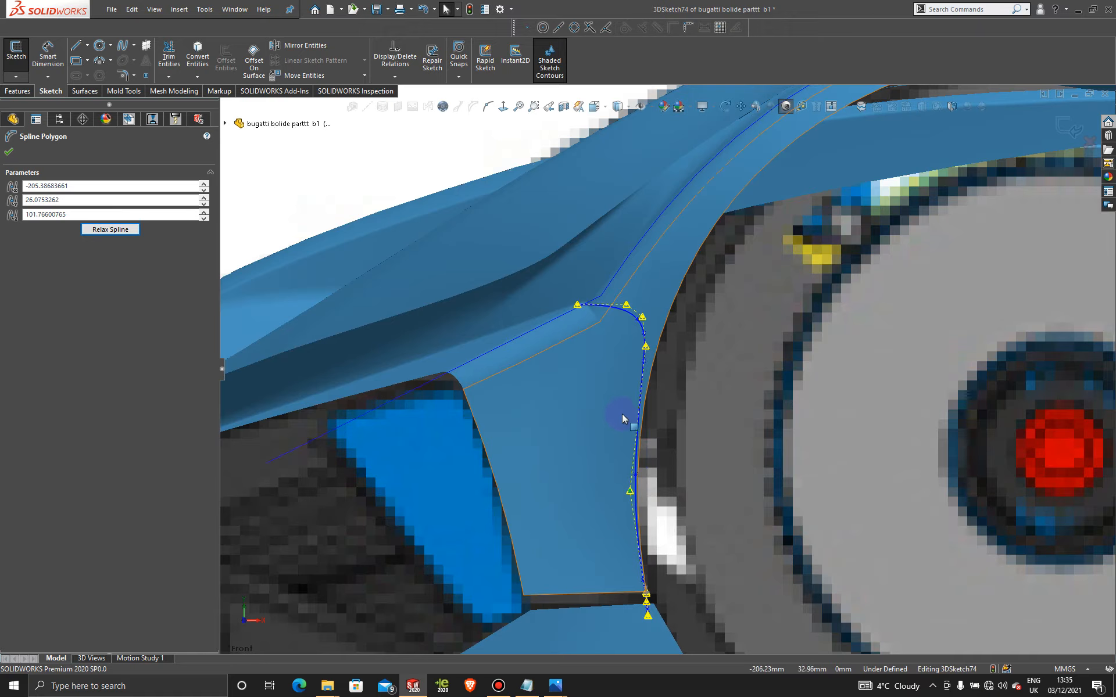
# Step: Examine from several angles how the spline runs between the front fender, the wheel arch and the splitter corner
pyautogui.scroll(10, 622, 413)
pyautogui.moveTo(622, 414); pyautogui.dragTo(542, 436, button='middle')
pyautogui.scroll(-3, 655, 490)
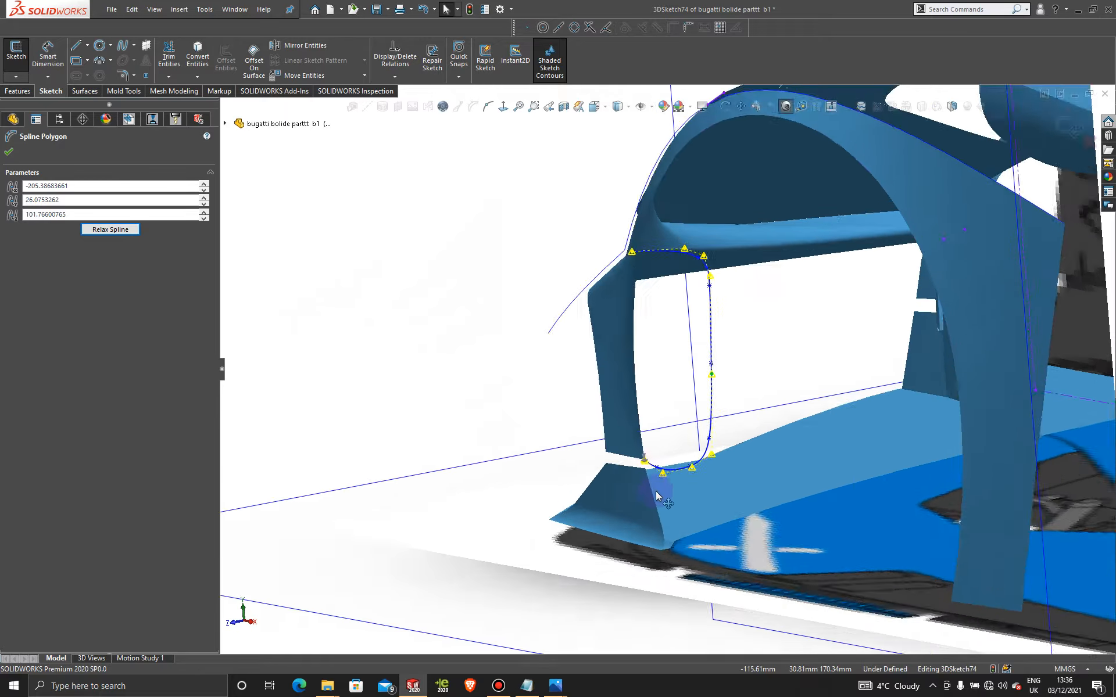
pyautogui.scroll(-3, 653, 522)
pyautogui.moveTo(674, 453); pyautogui.dragTo(702, 456, button='middle')
pyautogui.scroll(7, 667, 370)
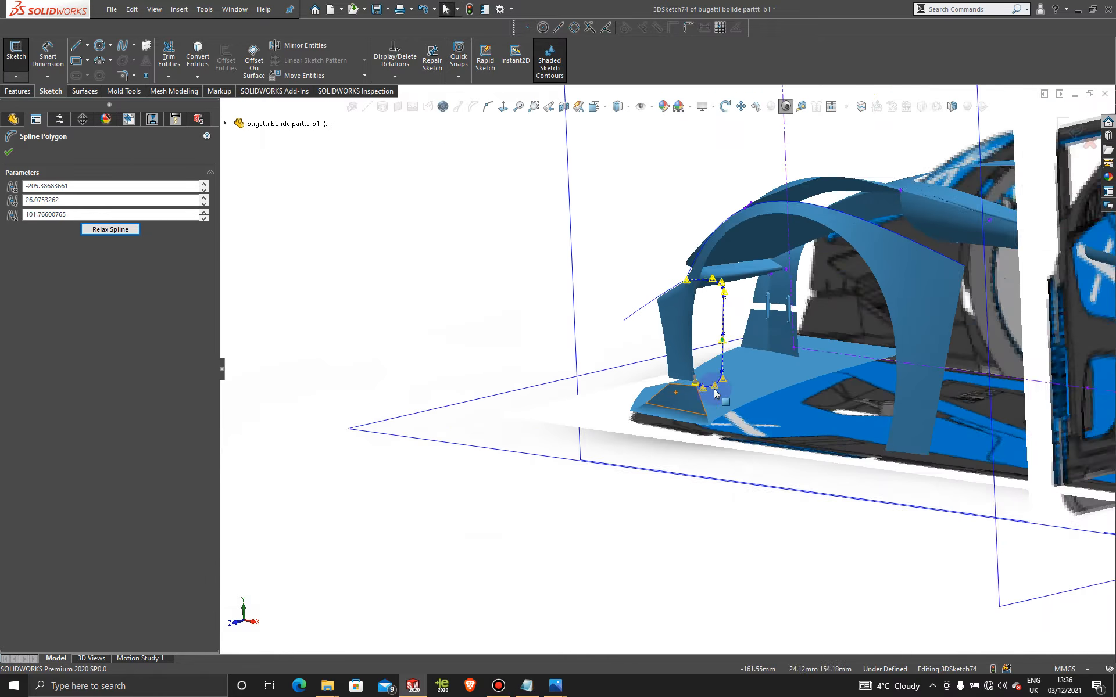
pyautogui.scroll(3, 715, 395)
pyautogui.moveTo(715, 395); pyautogui.dragTo(981, 529, button='middle')
pyautogui.scroll(-3, 984, 538)
pyautogui.scroll(-3, 905, 511)
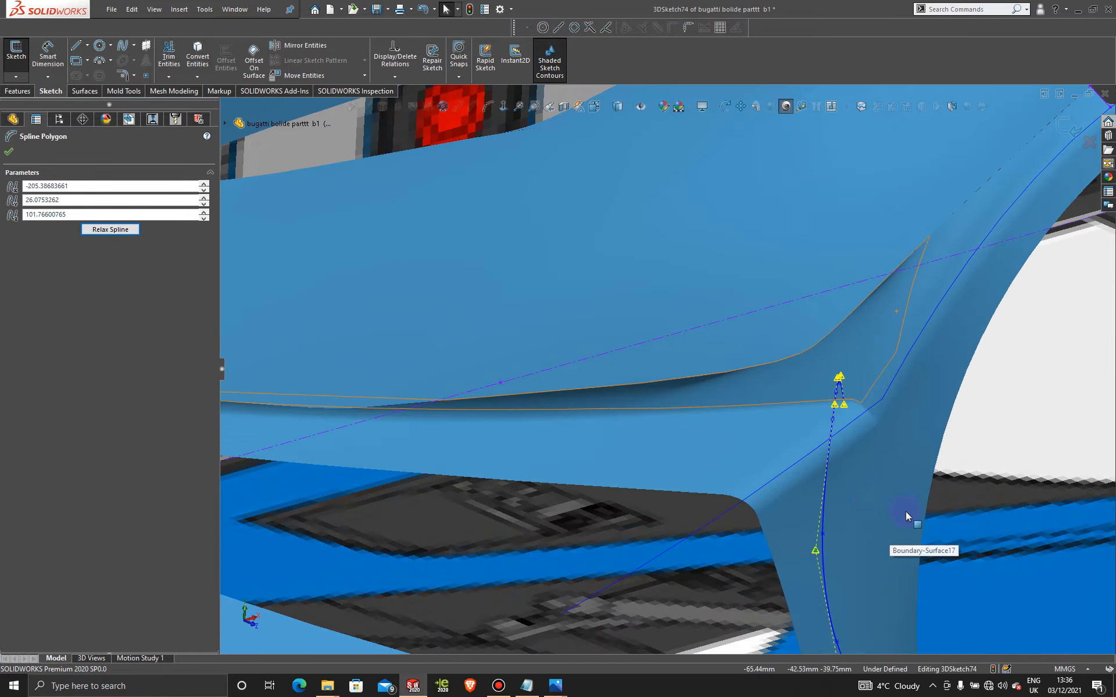
pyautogui.moveTo(905, 512); pyautogui.dragTo(922, 486, button='middle')
pyautogui.scroll(4, 922, 486)
pyautogui.moveTo(741, 502); pyautogui.dragTo(751, 468, button='middle')
# Step: In the left view, move the two control points nearest the spline's lower end to about Y 14.29, Z 115.77 and Y 13.47, Z 112.69 mm
pyautogui.press('space')
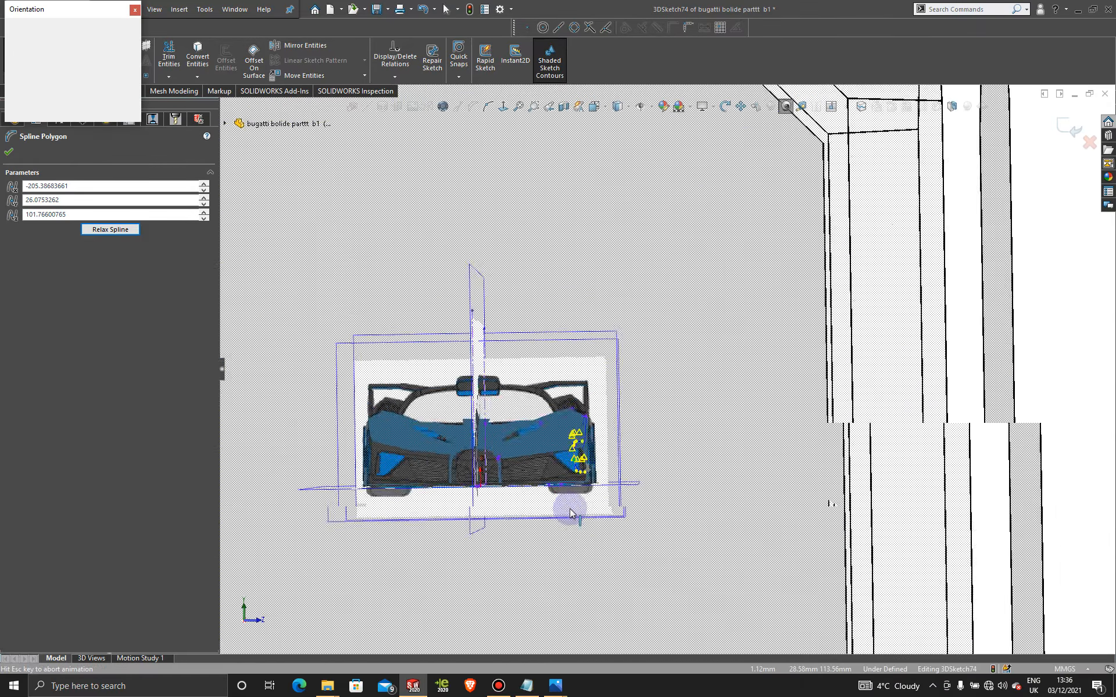
pyautogui.click(567, 483)
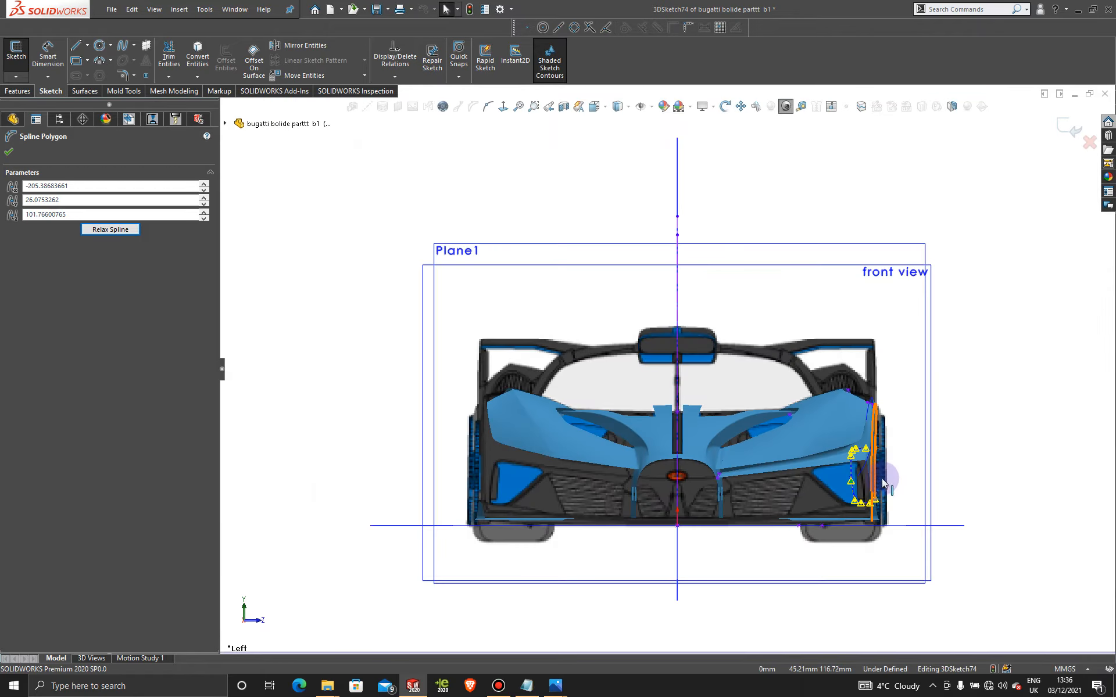
pyautogui.scroll(-10, 882, 482)
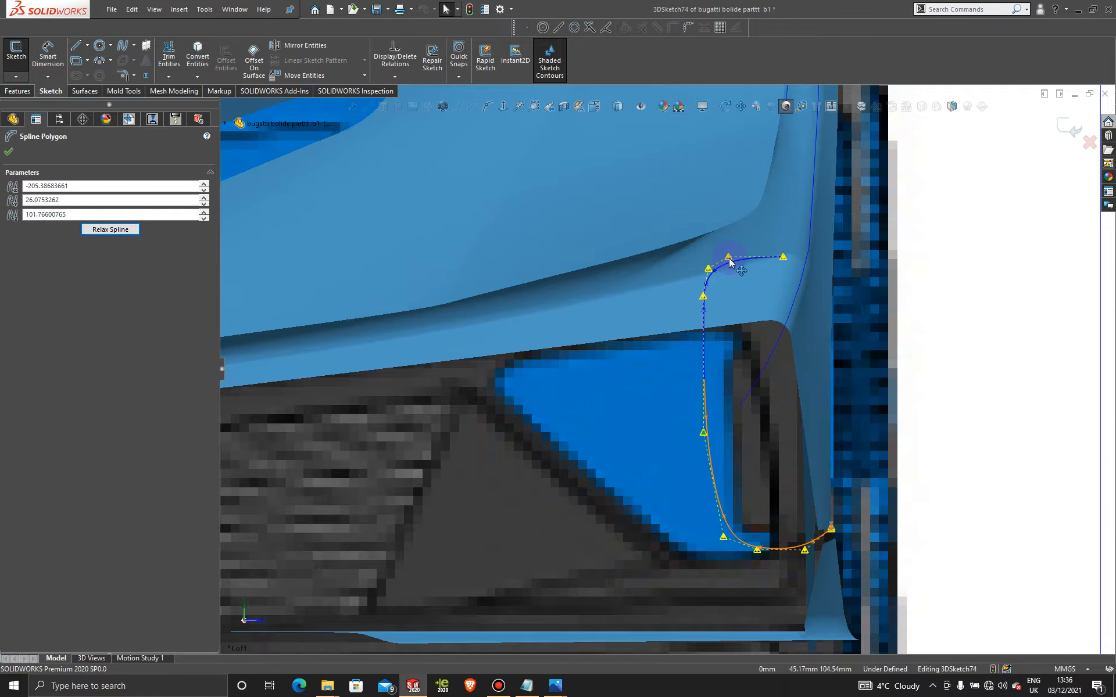
pyautogui.moveTo(738, 331); pyautogui.dragTo(720, 378, button='middle')
pyautogui.press('space')
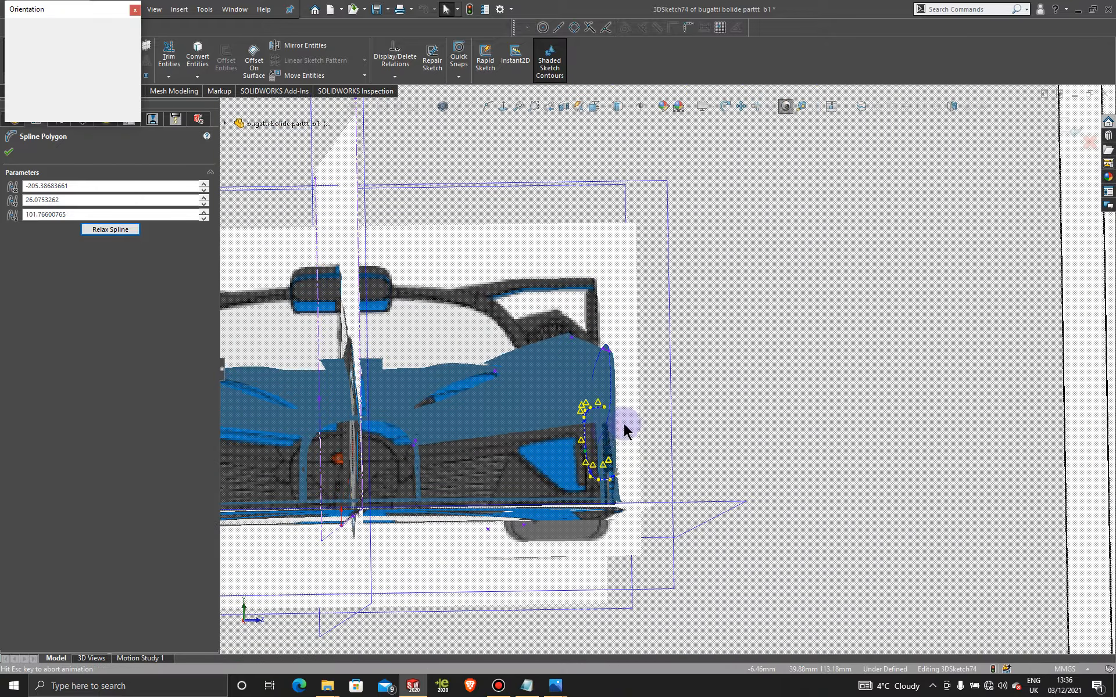
pyautogui.click(536, 465)
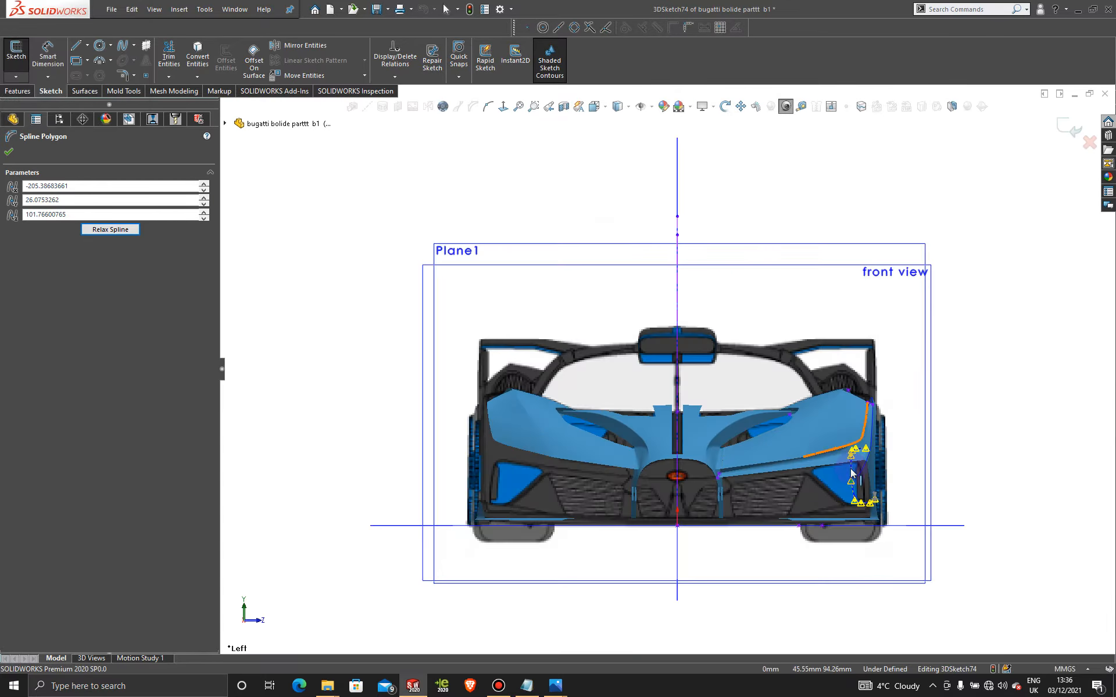
pyautogui.scroll(-6, 839, 438)
pyautogui.scroll(5, 771, 436)
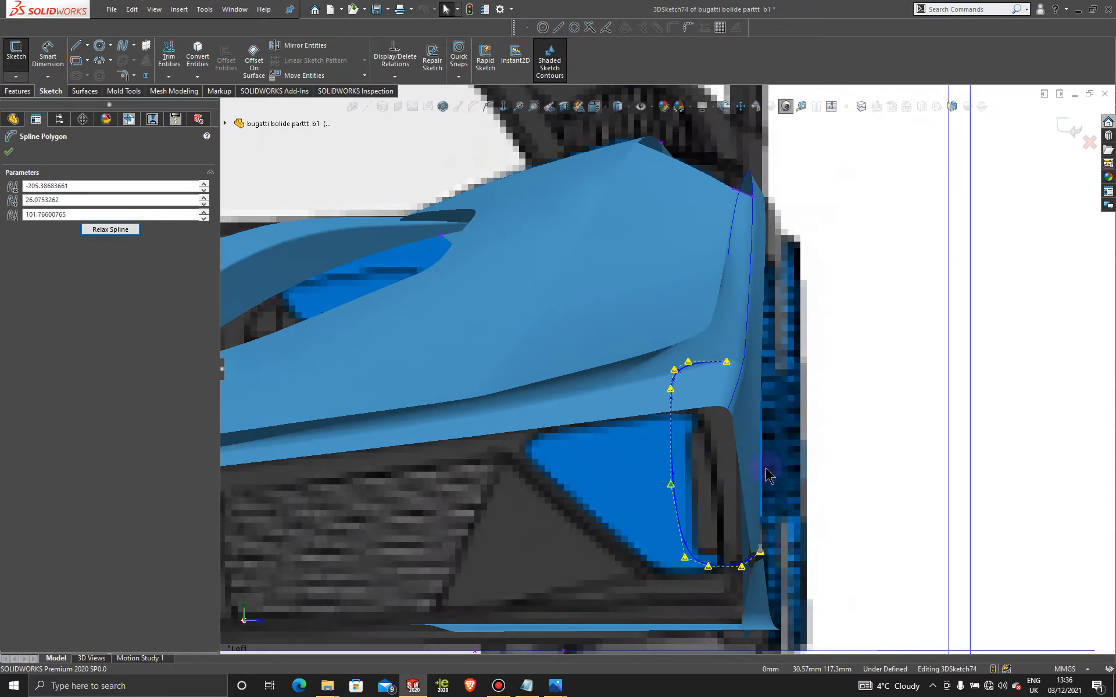
pyautogui.scroll(-6, 702, 507)
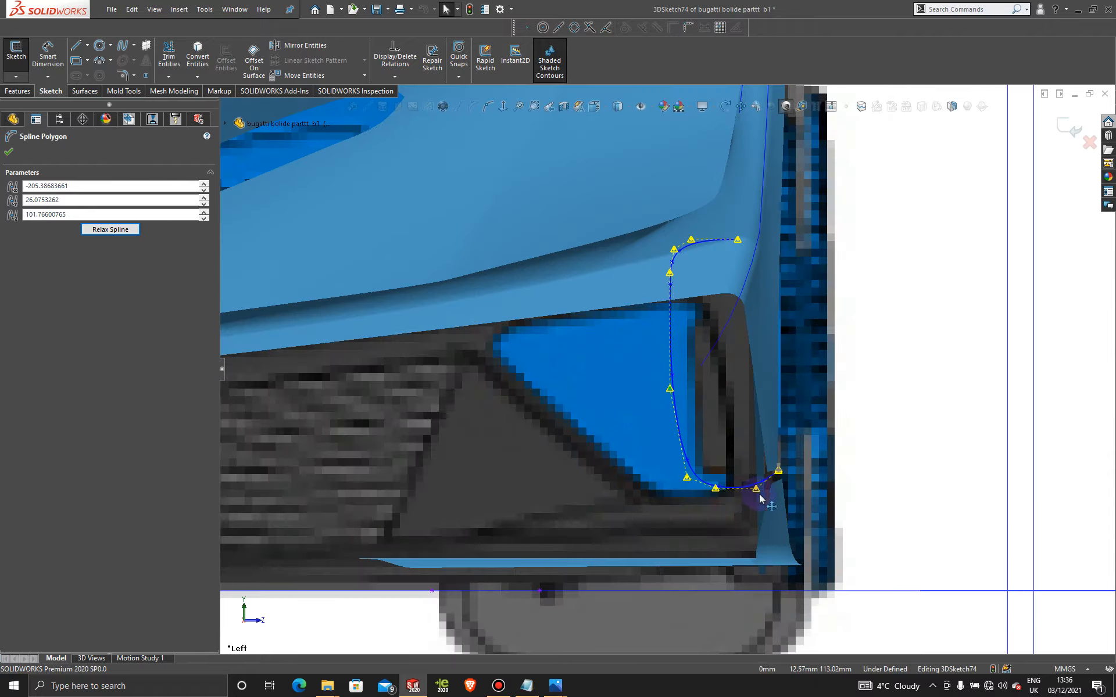
pyautogui.scroll(-8, 760, 498)
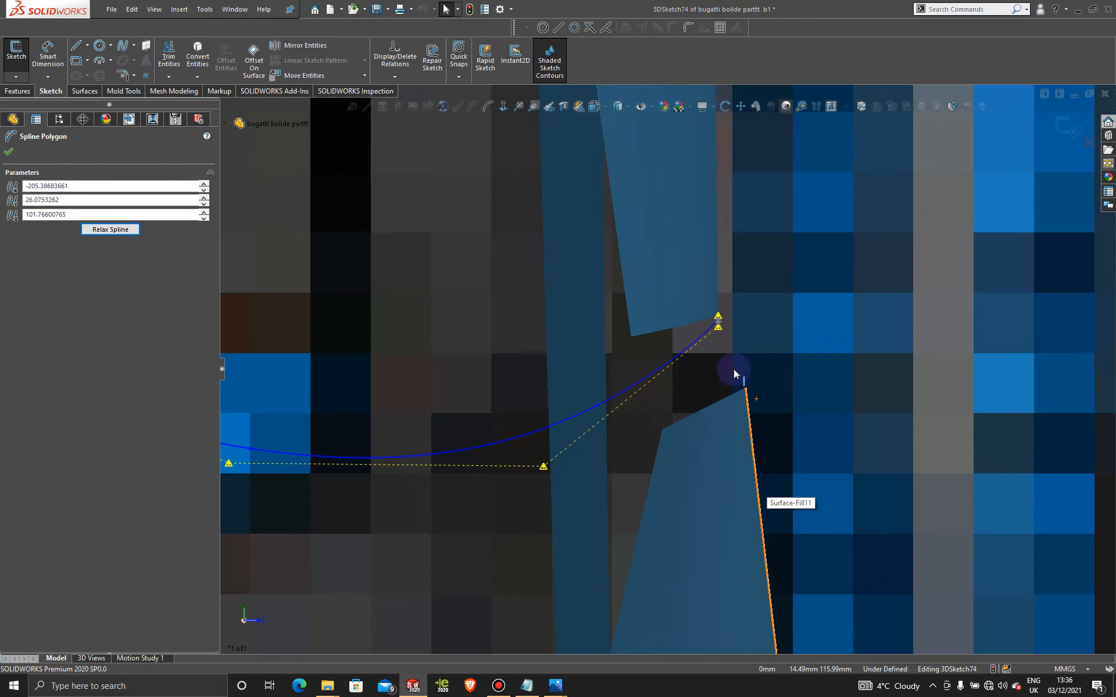
pyautogui.moveTo(722, 331); pyautogui.dragTo(718, 399)
pyautogui.scroll(7, 667, 370)
pyautogui.scroll(-2, 646, 402)
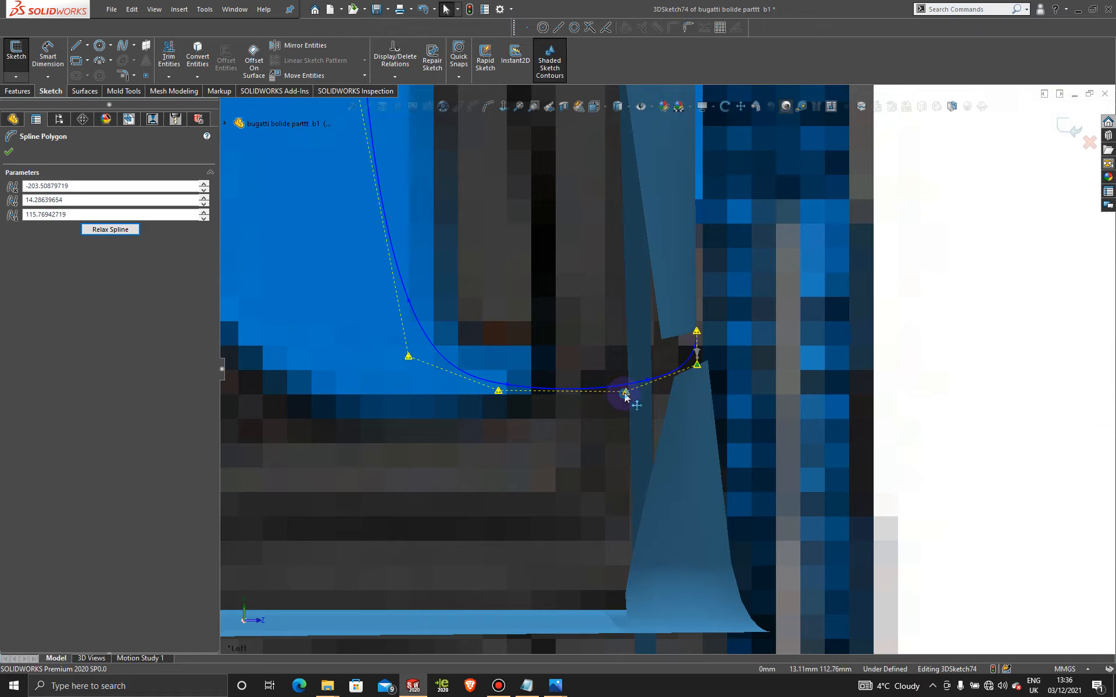
pyautogui.scroll(5, 517, 413)
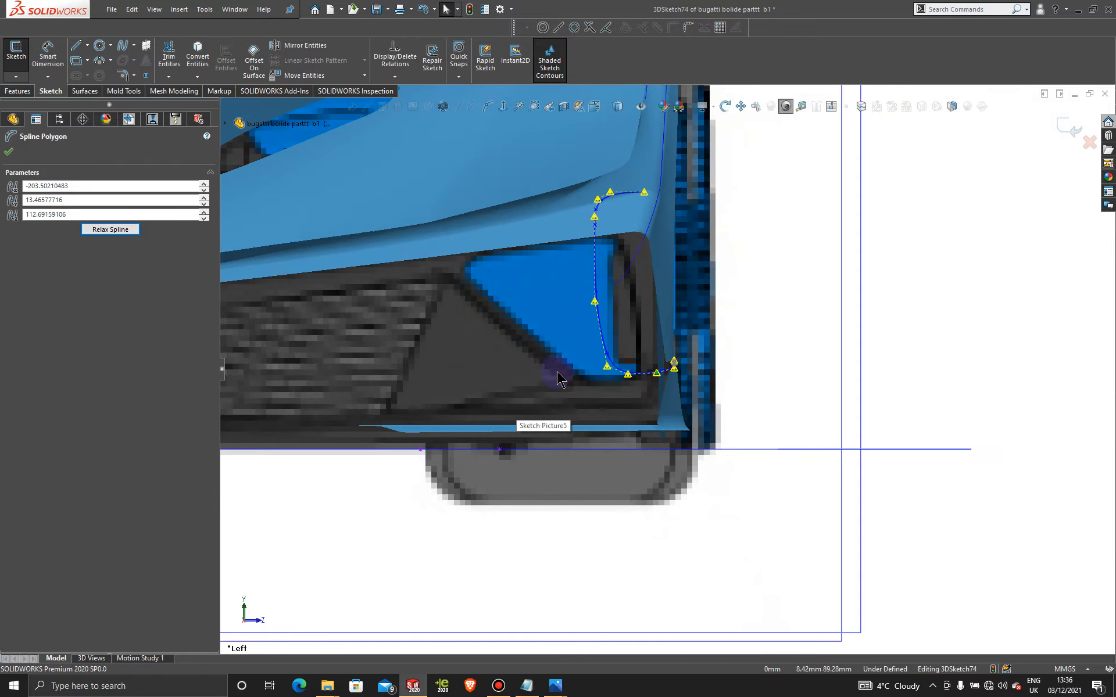
# Step: Shift the spline's middle control point to about Z 102.82 mm and move its lower corner points outward along the blue intake
pyautogui.scroll(-3, 608, 328)
pyautogui.moveTo(598, 318); pyautogui.dragTo(602, 318)
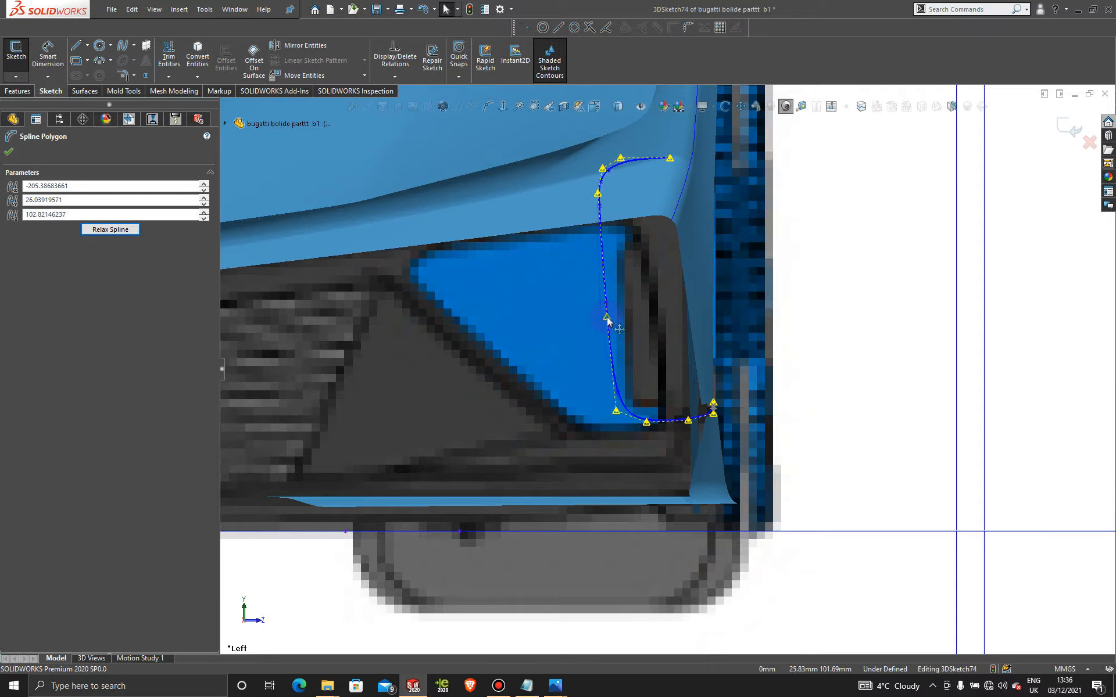
pyautogui.moveTo(644, 422)
pyautogui.mouseDown()
pyautogui.moveTo(663, 427)
pyautogui.moveTo(624, 412)
pyautogui.mouseUp()
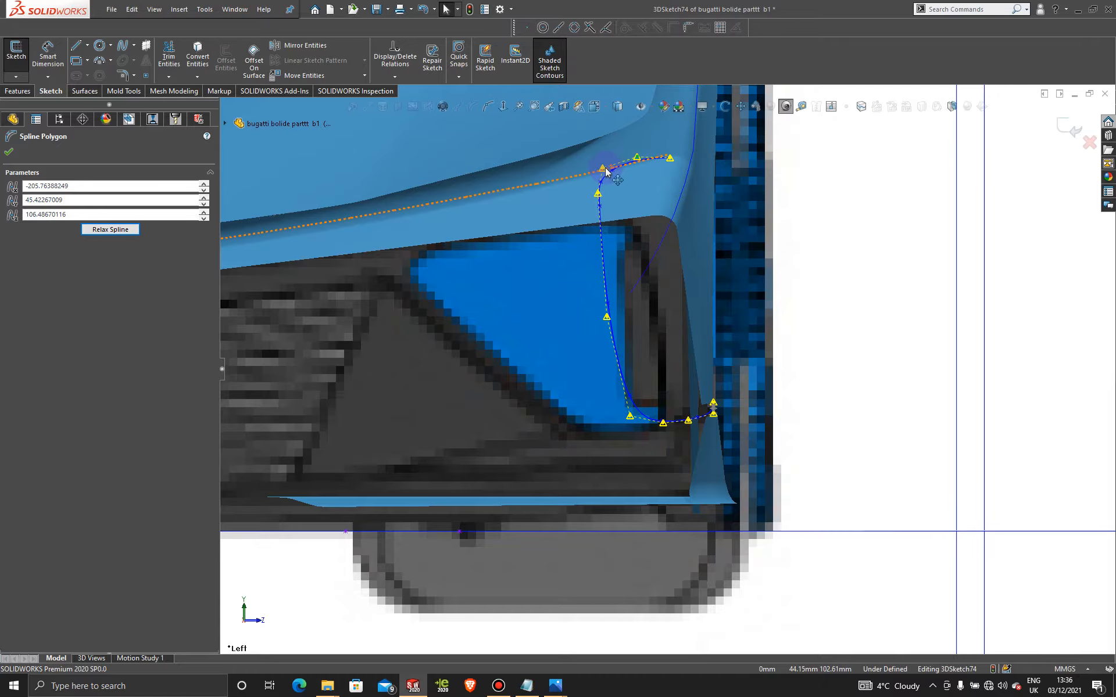
# Step: Move the spline's upper corner control points outward to soften the bend, and place the middle point at about Y 26.18, Z 103.95 mm
pyautogui.moveTo(605, 171); pyautogui.dragTo(614, 172)
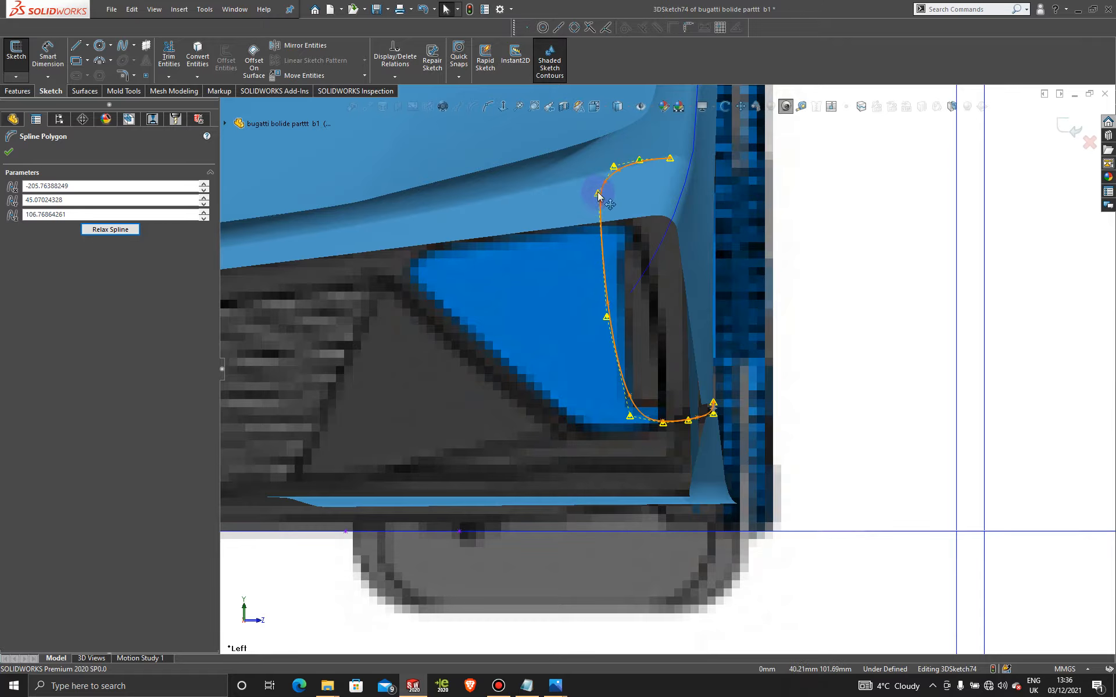
pyautogui.moveTo(614, 170); pyautogui.dragTo(608, 197)
pyautogui.moveTo(609, 317); pyautogui.dragTo(617, 319)
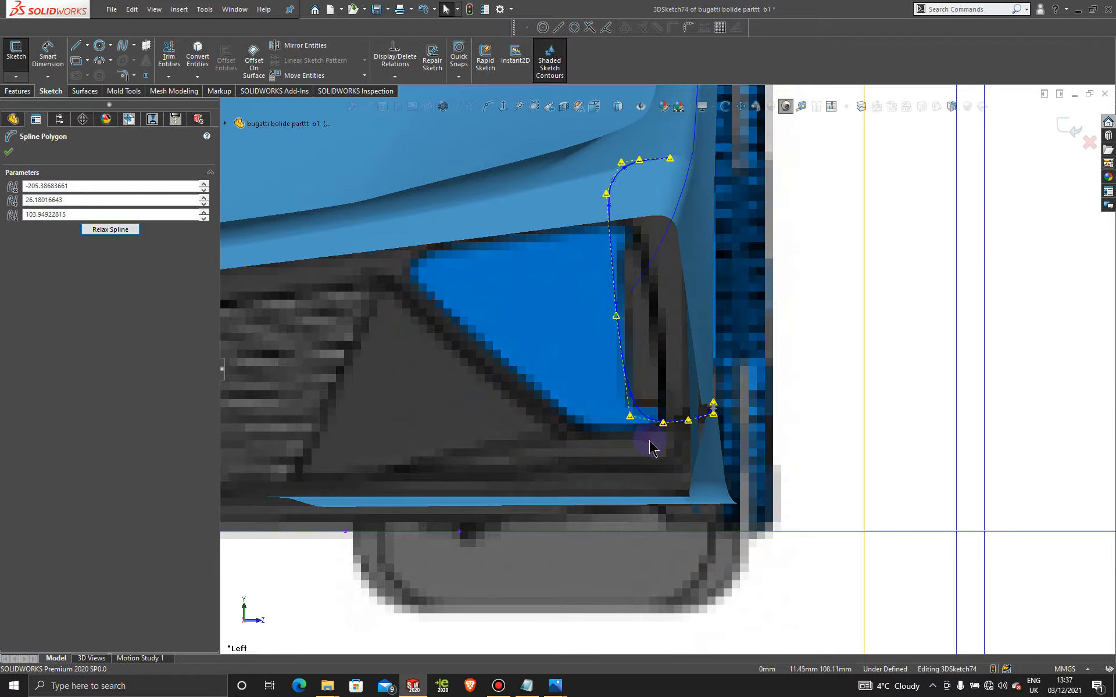
# Step: Check the reshaped spline in the front view and in 3D against the wheel arch edge and the splitter corner
pyautogui.scroll(3, 650, 447)
pyautogui.moveTo(642, 322); pyautogui.dragTo(585, 326, button='middle')
pyautogui.press('space')
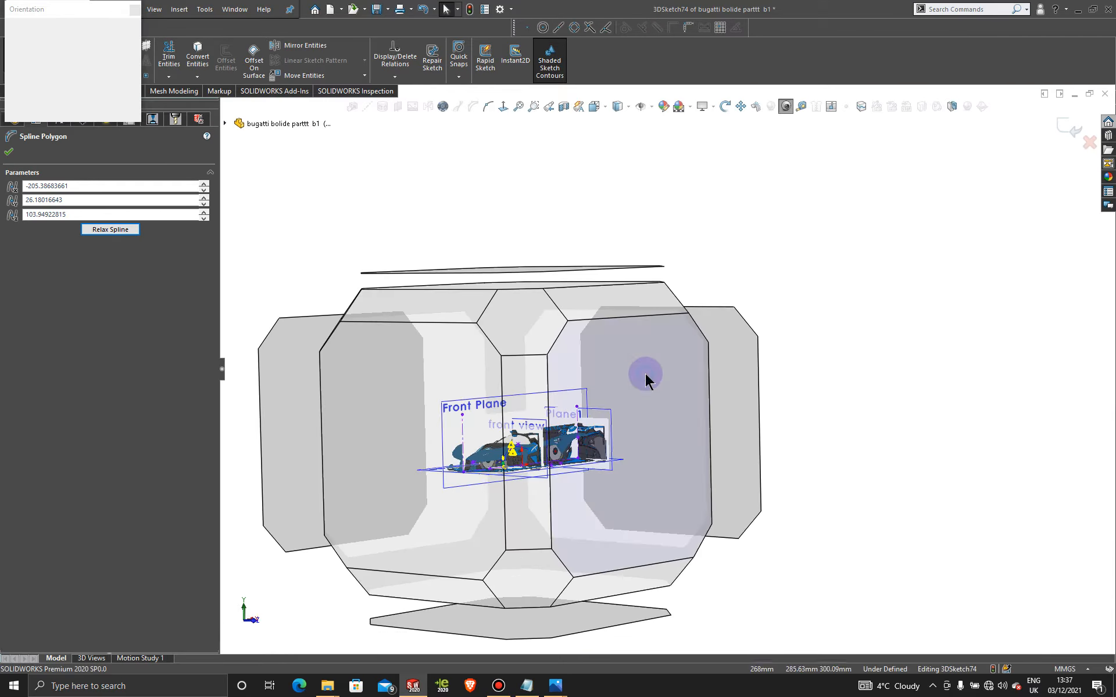
pyautogui.click(645, 374)
pyautogui.scroll(-8, 578, 442)
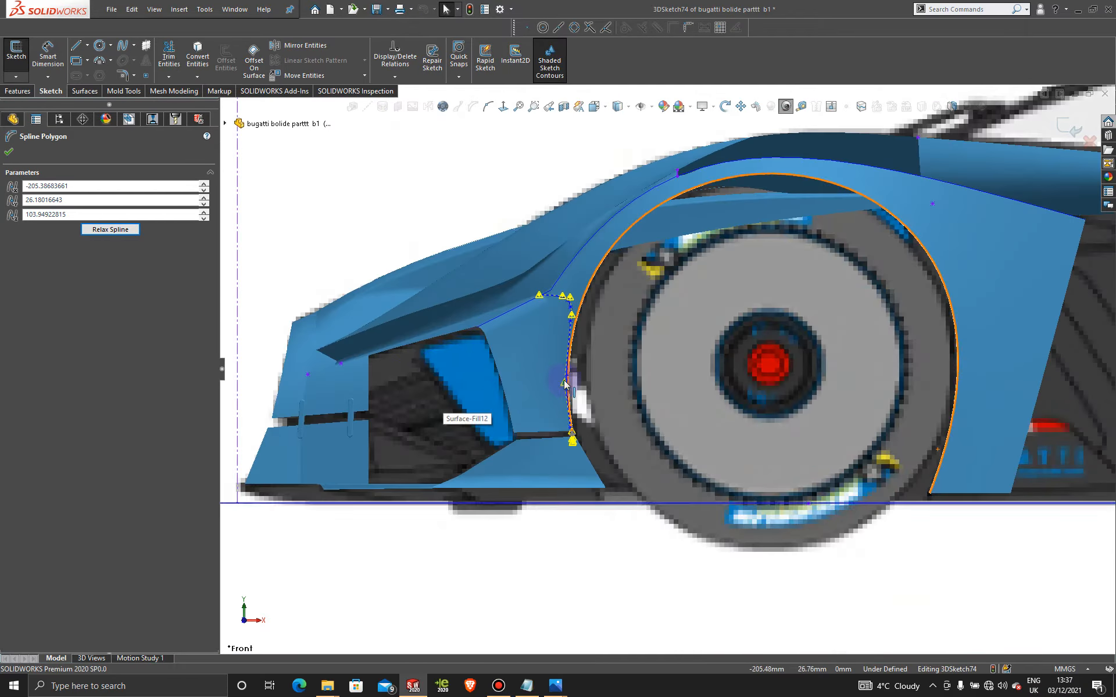
pyautogui.scroll(6, 602, 362)
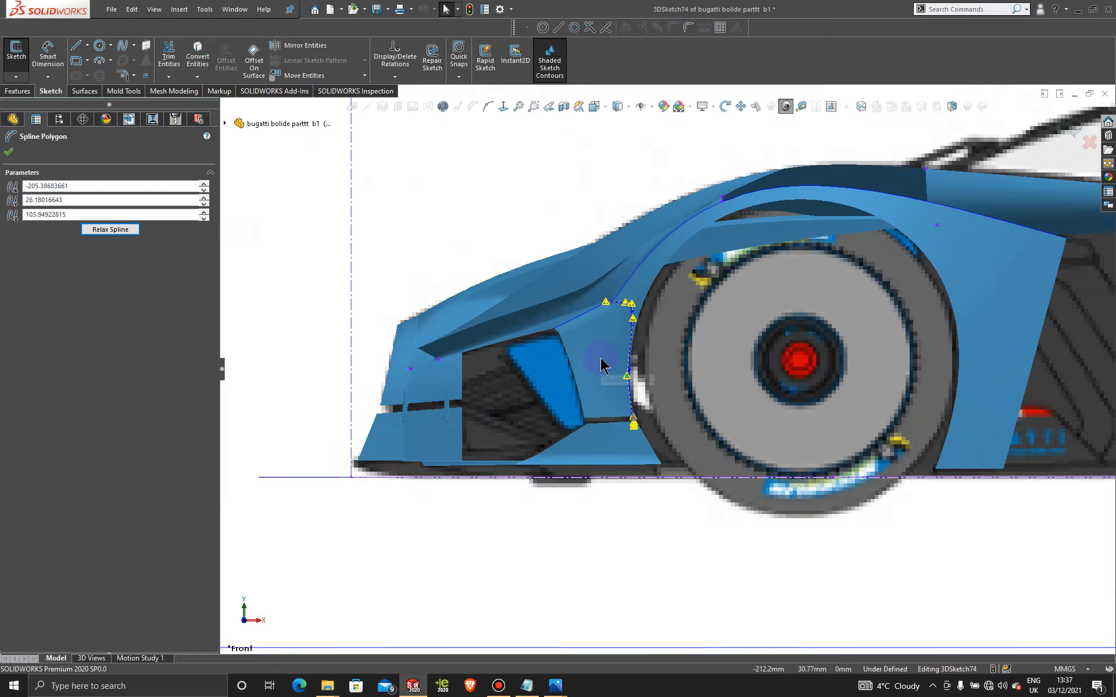
pyautogui.moveTo(602, 363); pyautogui.dragTo(755, 322, button='middle')
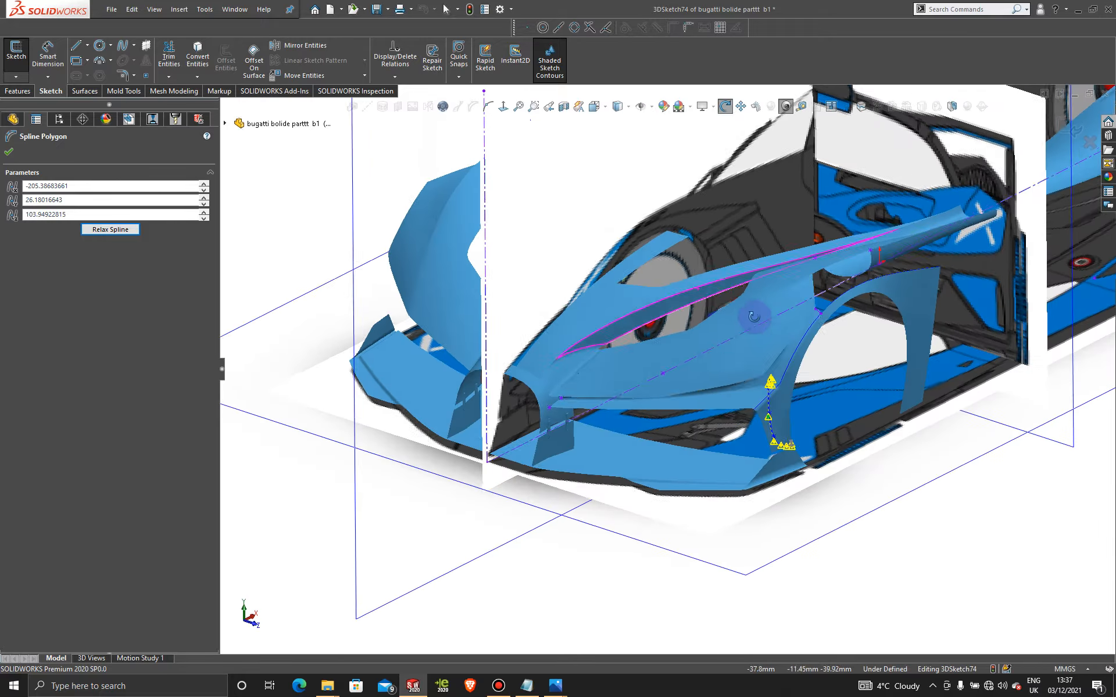
pyautogui.scroll(-5, 787, 411)
pyautogui.moveTo(685, 411); pyautogui.dragTo(721, 402, button='middle')
pyautogui.scroll(-7, 712, 493)
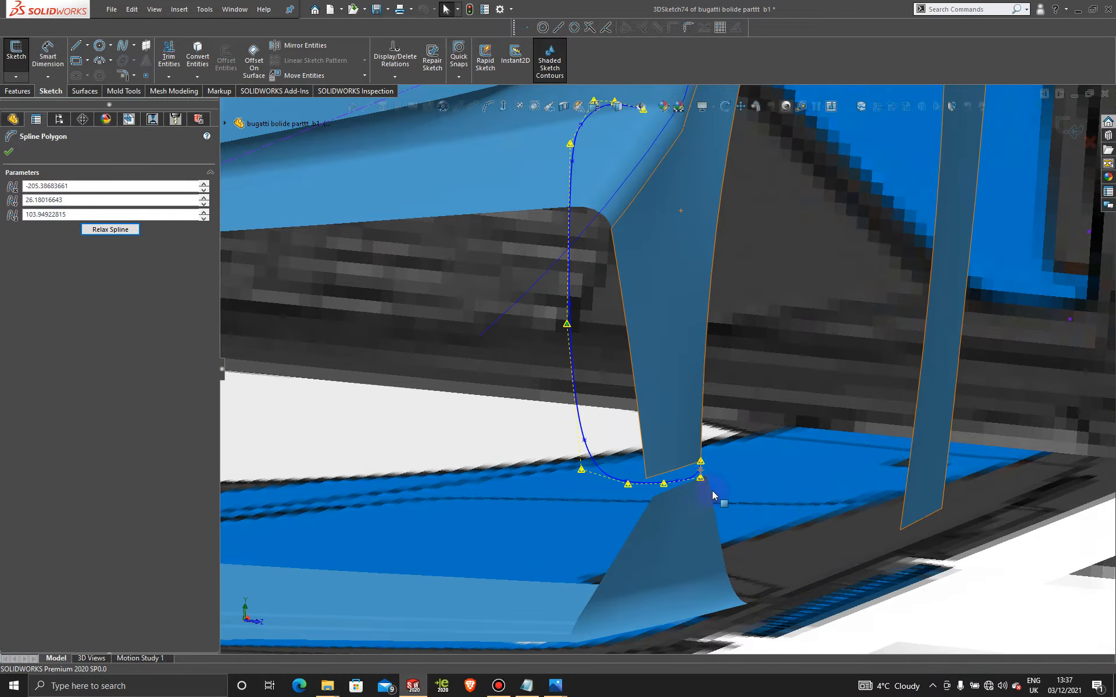
pyautogui.moveTo(685, 491); pyautogui.dragTo(667, 460, button='middle')
pyautogui.scroll(8, 657, 434)
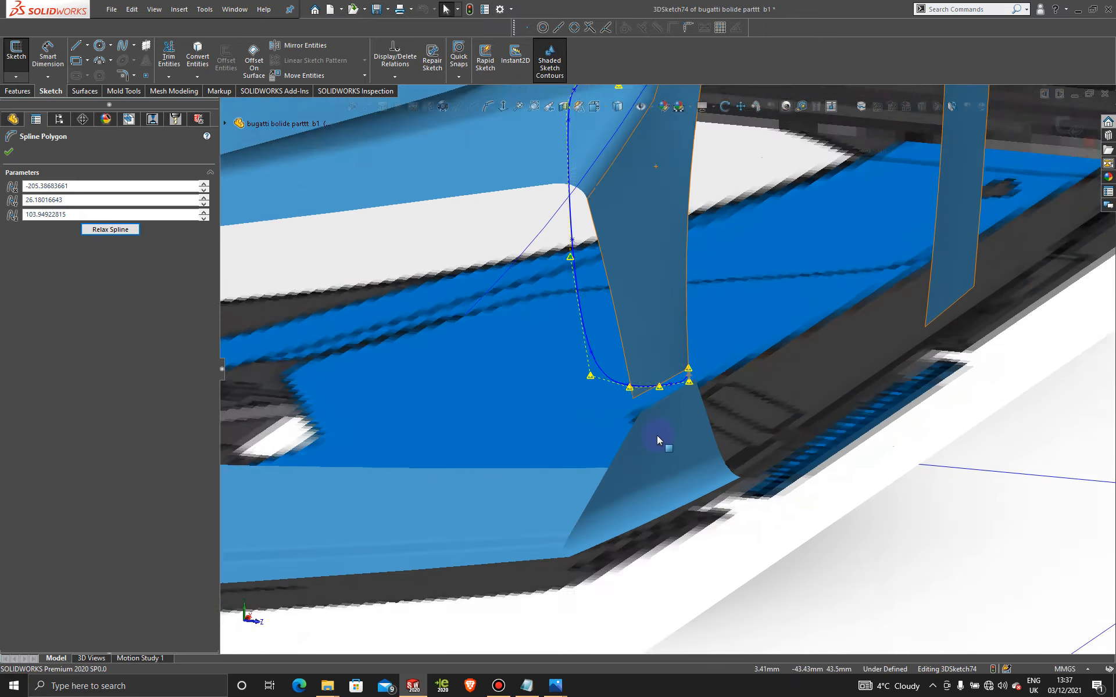
# Step: Exit the 3D sketch containing the reshaped spline behind the front intake
pyautogui.moveTo(628, 348); pyautogui.dragTo(804, 357, button='middle')
pyautogui.click(1064, 128)
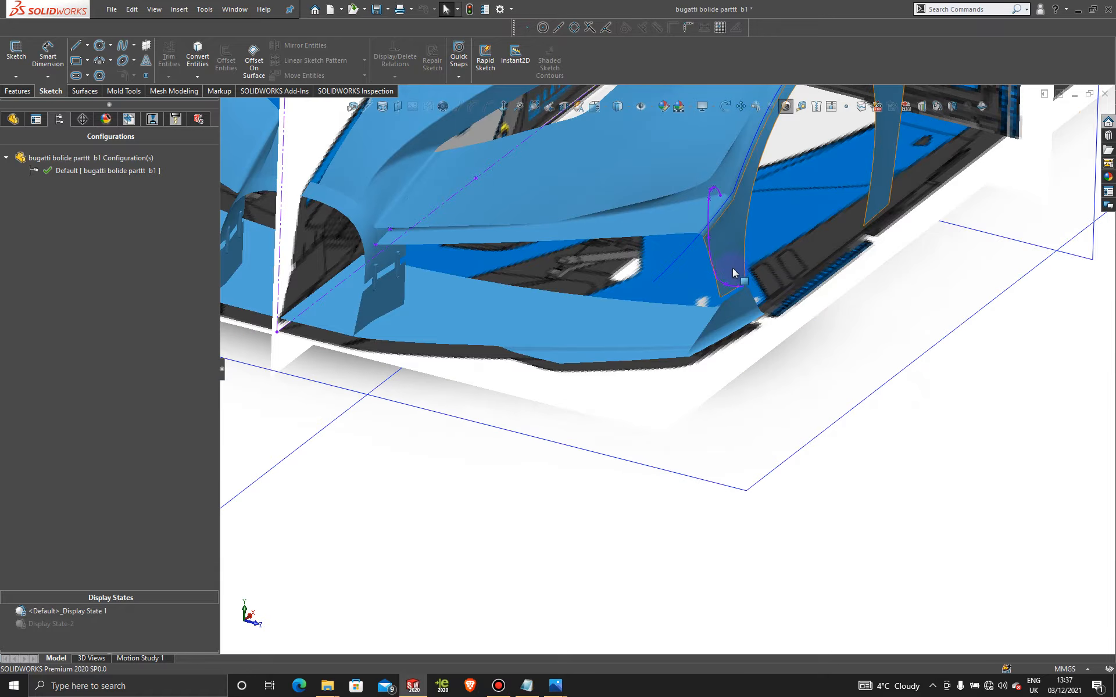
pyautogui.scroll(-4, 733, 274)
pyautogui.moveTo(719, 260); pyautogui.dragTo(711, 273, button='middle')
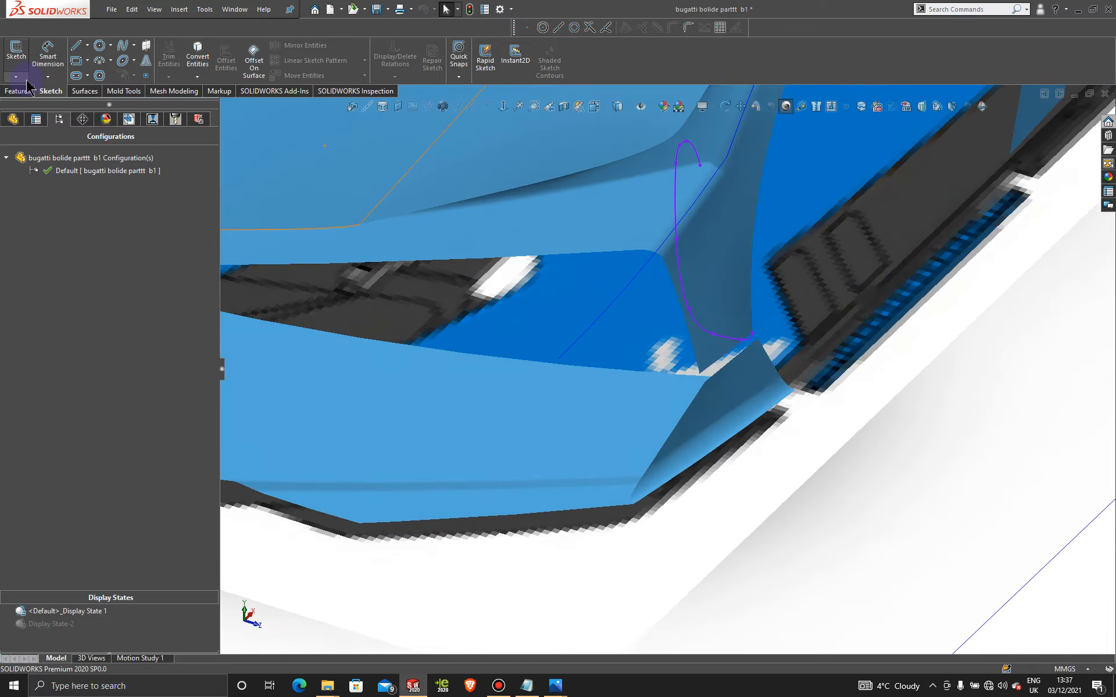
# Step: Start a new 3D sketch and place a point on the lower lip surface above the front intake
pyautogui.click(15, 76)
pyautogui.click(38, 106)
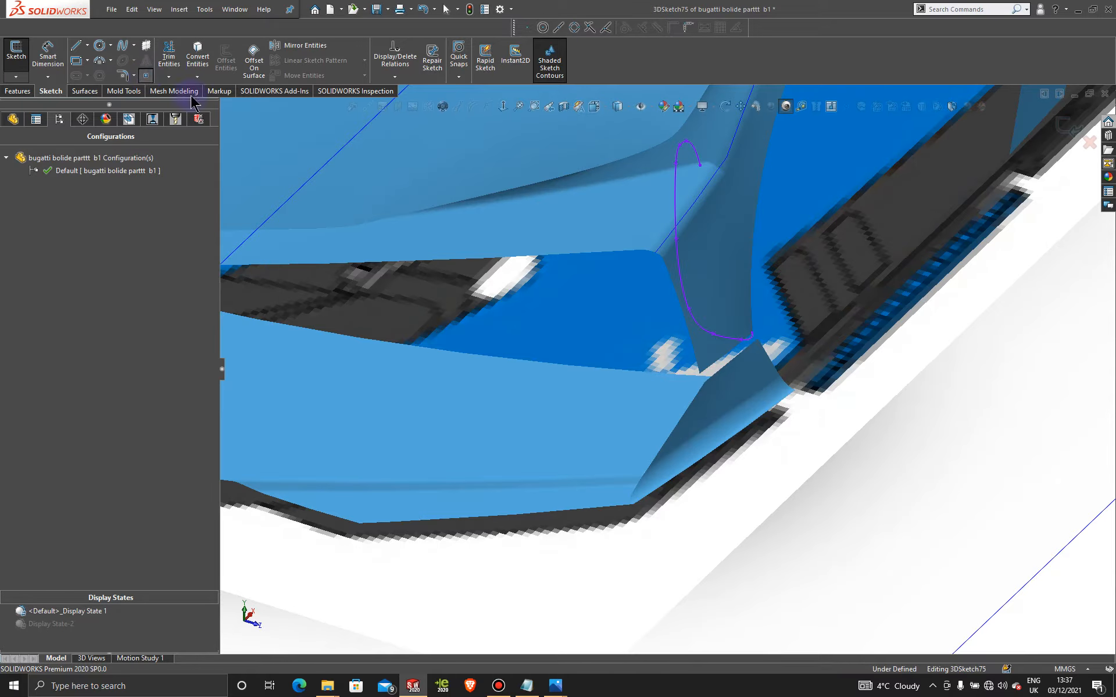
pyautogui.click(494, 221)
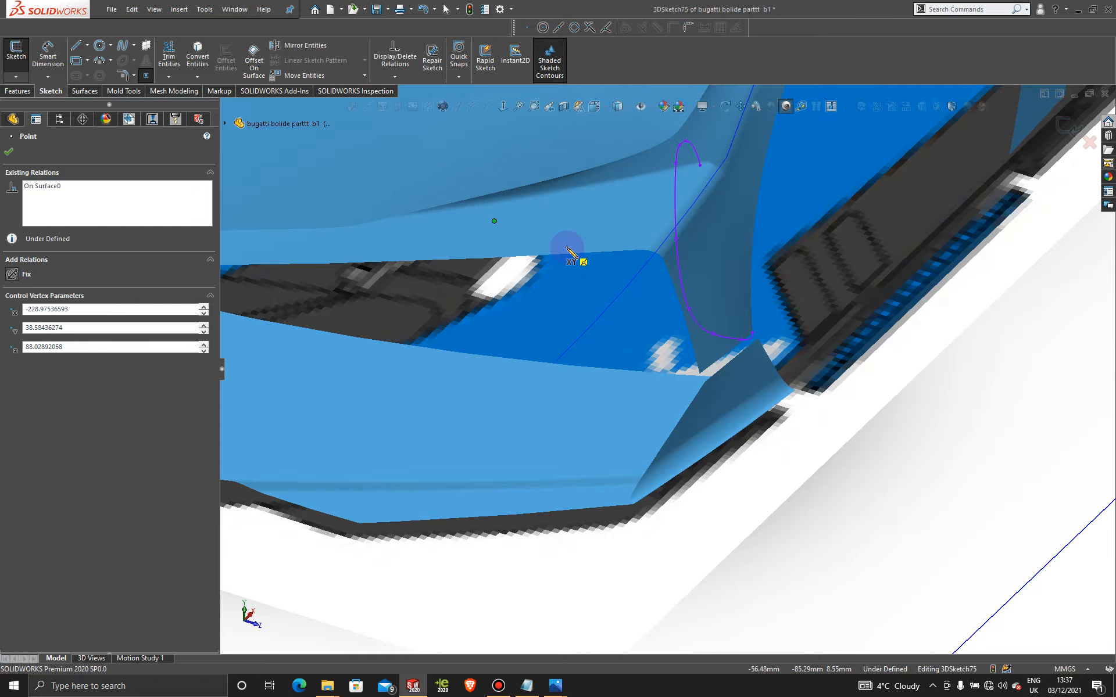
pyautogui.press('Escape')
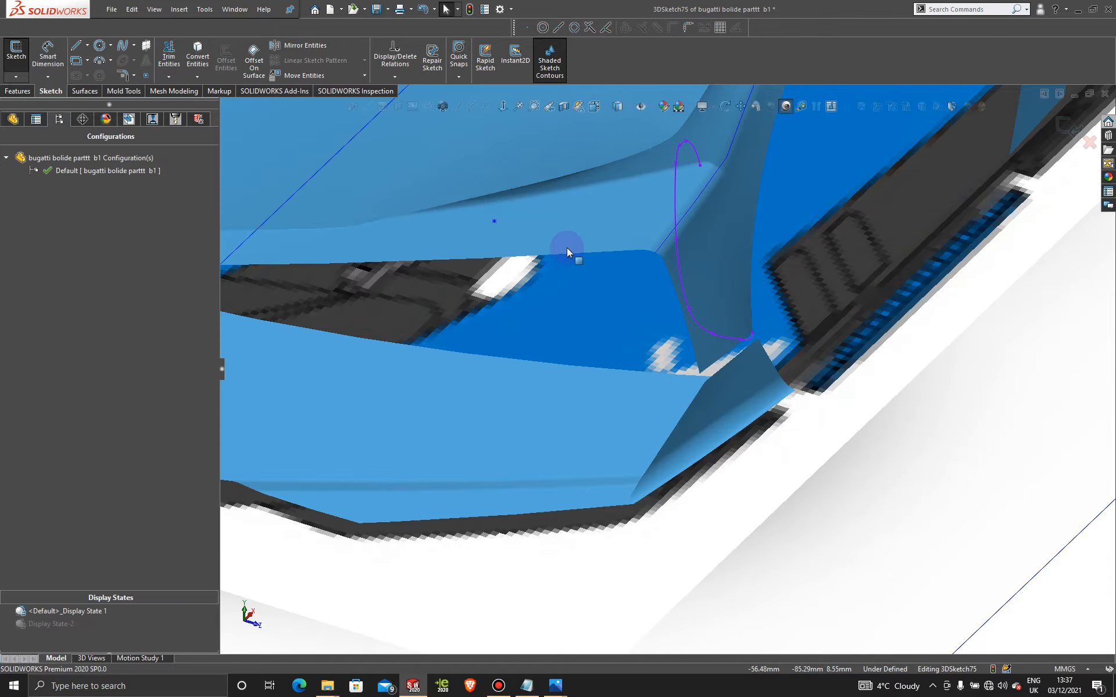
# Step: In the left view, move the point on the lip surface to about Y 37.06, Z 84.21 mm, above the blue intake's inner corner
pyautogui.press('space')
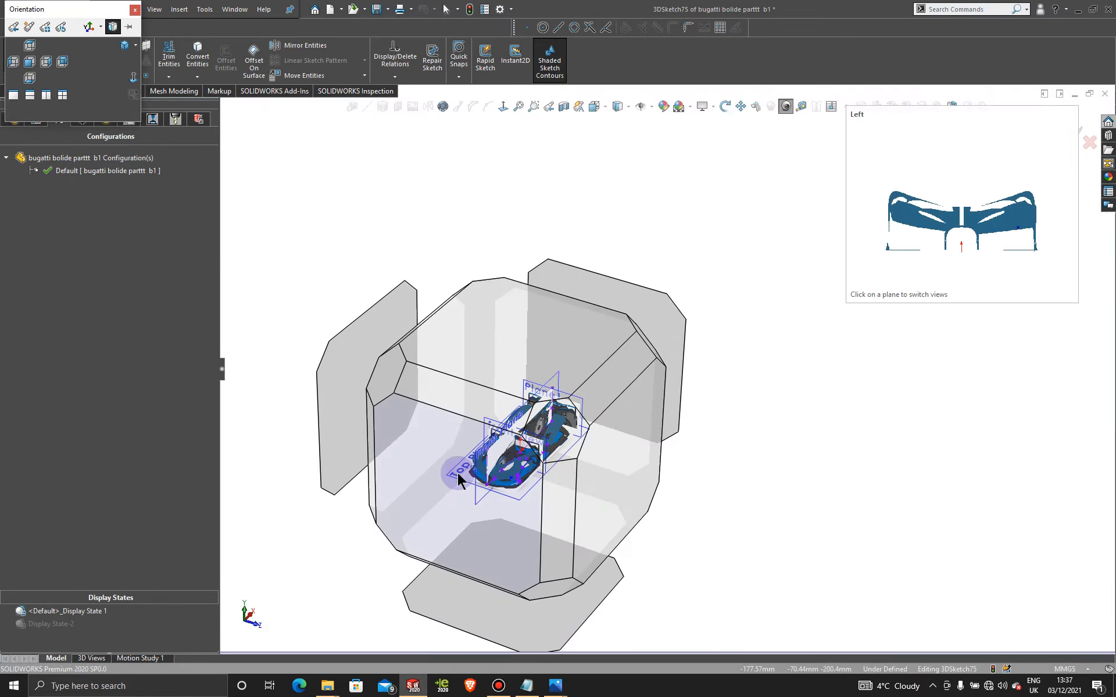
pyautogui.click(458, 473)
pyautogui.scroll(-5, 803, 433)
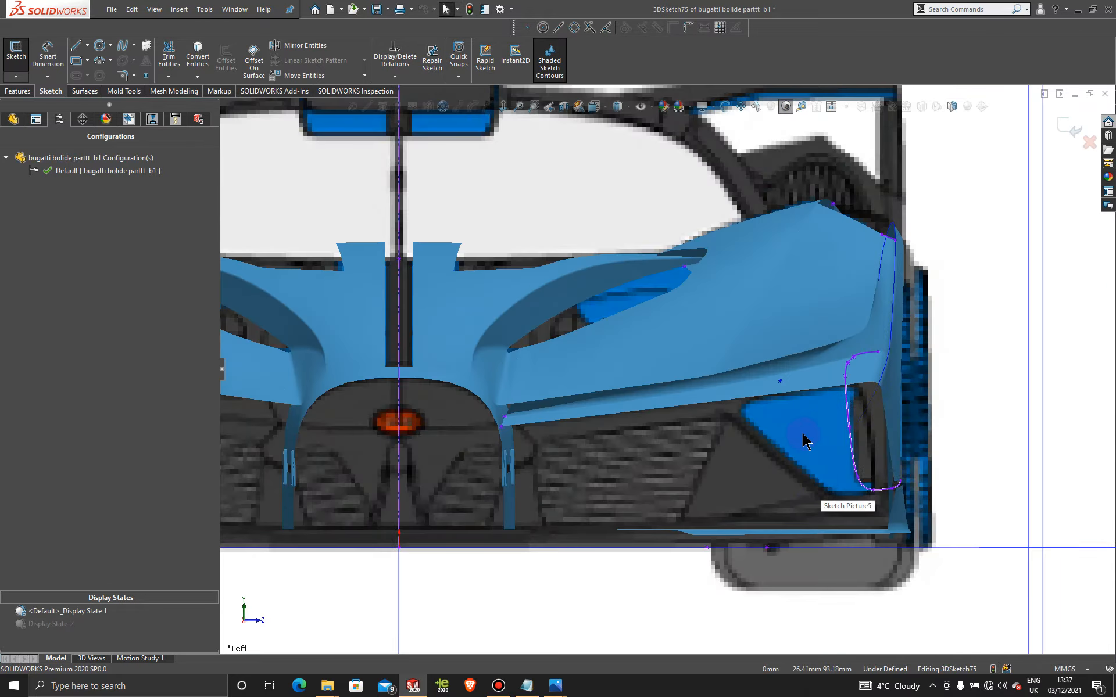
pyautogui.scroll(-2, 803, 433)
pyautogui.click(735, 349)
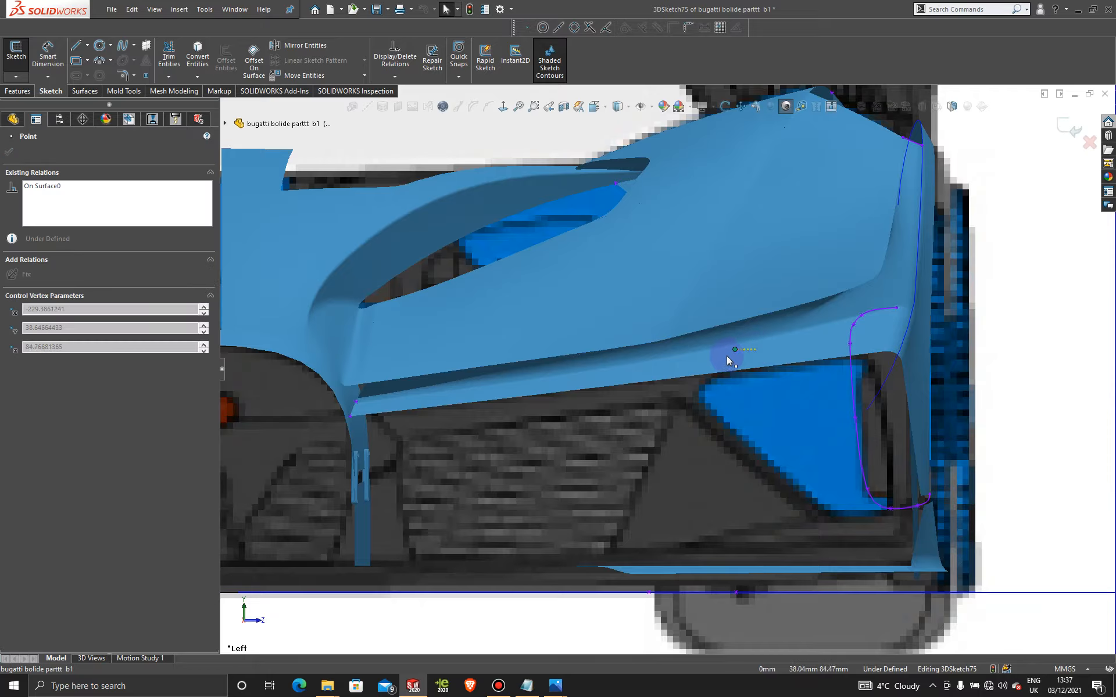
pyautogui.moveTo(723, 413); pyautogui.dragTo(725, 409)
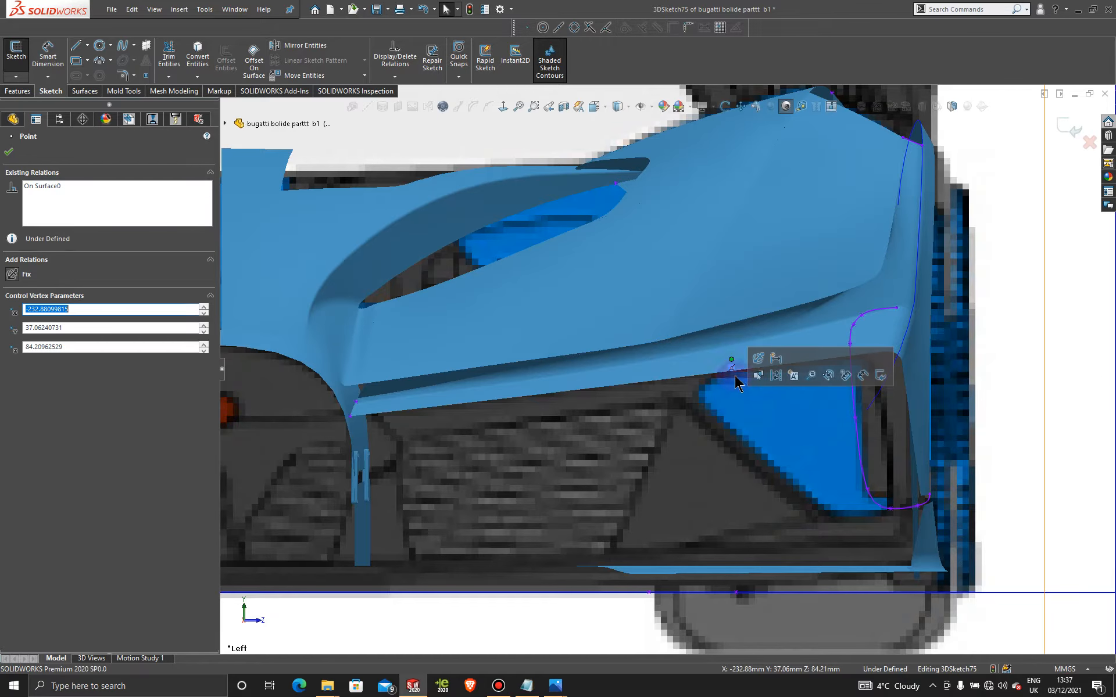
# Step: Switch to Display State-2 to hide the reference pictures around the front intake and wheel arch
pyautogui.scroll(5, 746, 398)
pyautogui.moveTo(721, 378); pyautogui.dragTo(652, 390, button='middle')
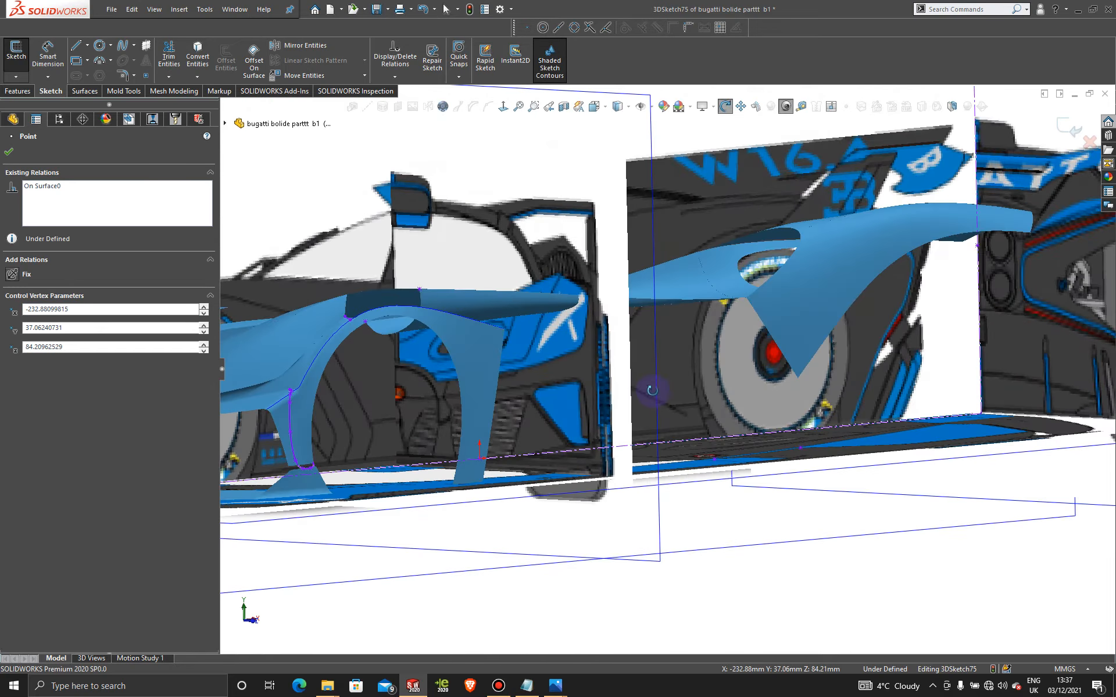
pyautogui.scroll(2, 410, 421)
pyautogui.scroll(-6, 402, 401)
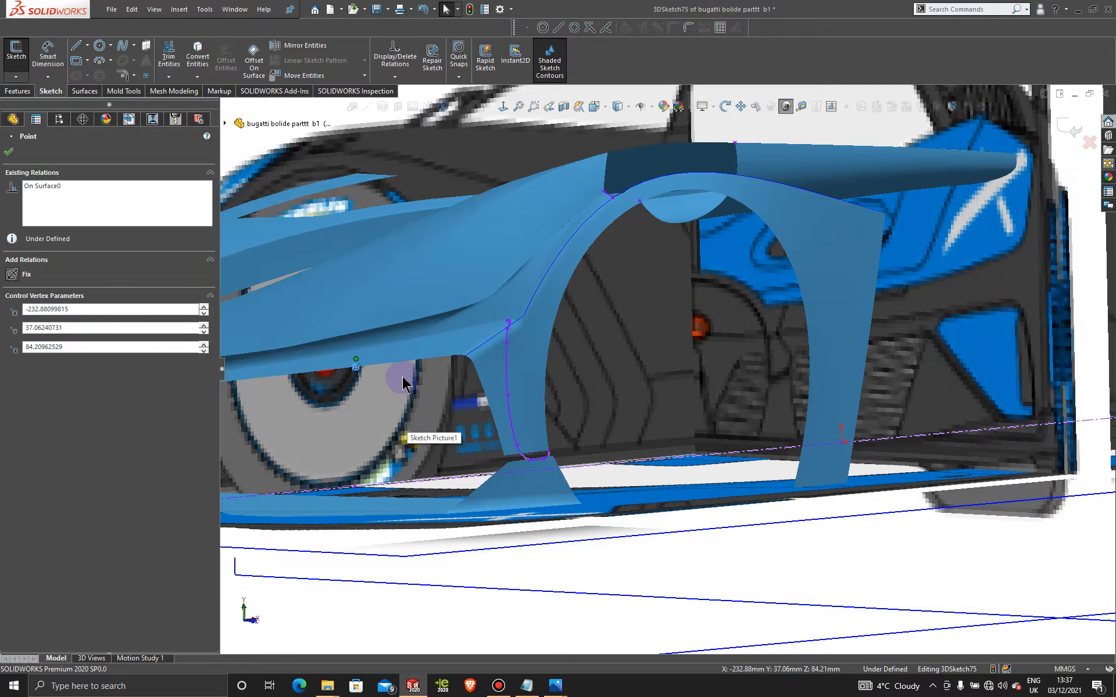
pyautogui.moveTo(403, 384); pyautogui.dragTo(448, 460, button='middle')
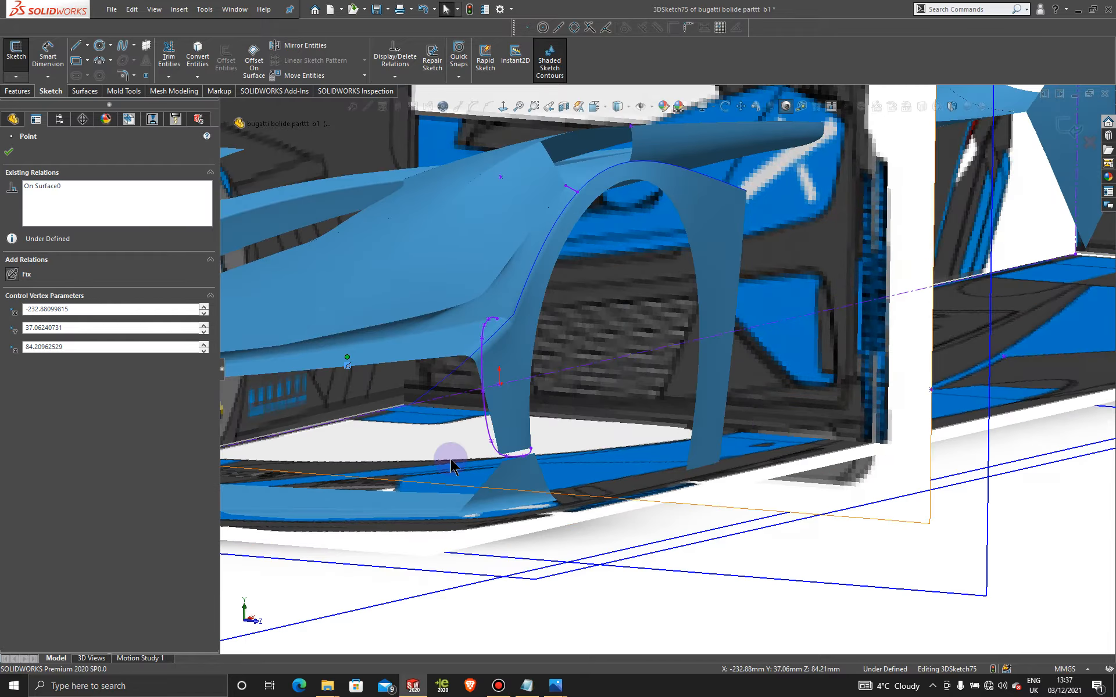
pyautogui.click(58, 120)
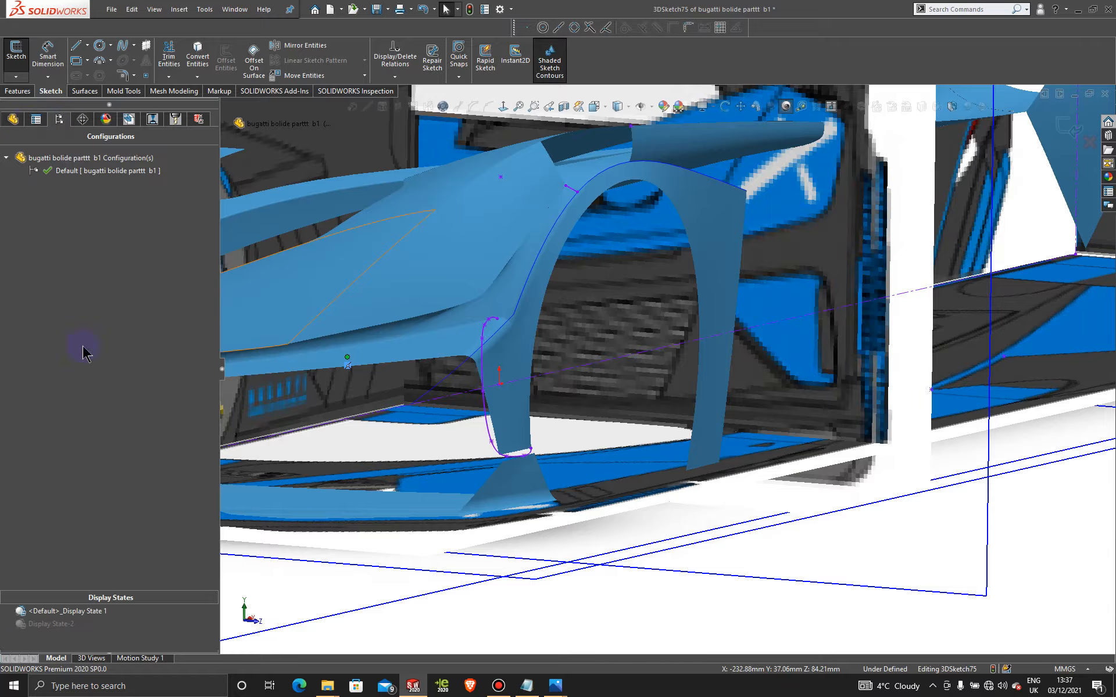
pyautogui.doubleClick(51, 624)
pyautogui.scroll(-2, 316, 468)
pyautogui.moveTo(482, 430); pyautogui.dragTo(465, 443, button='middle')
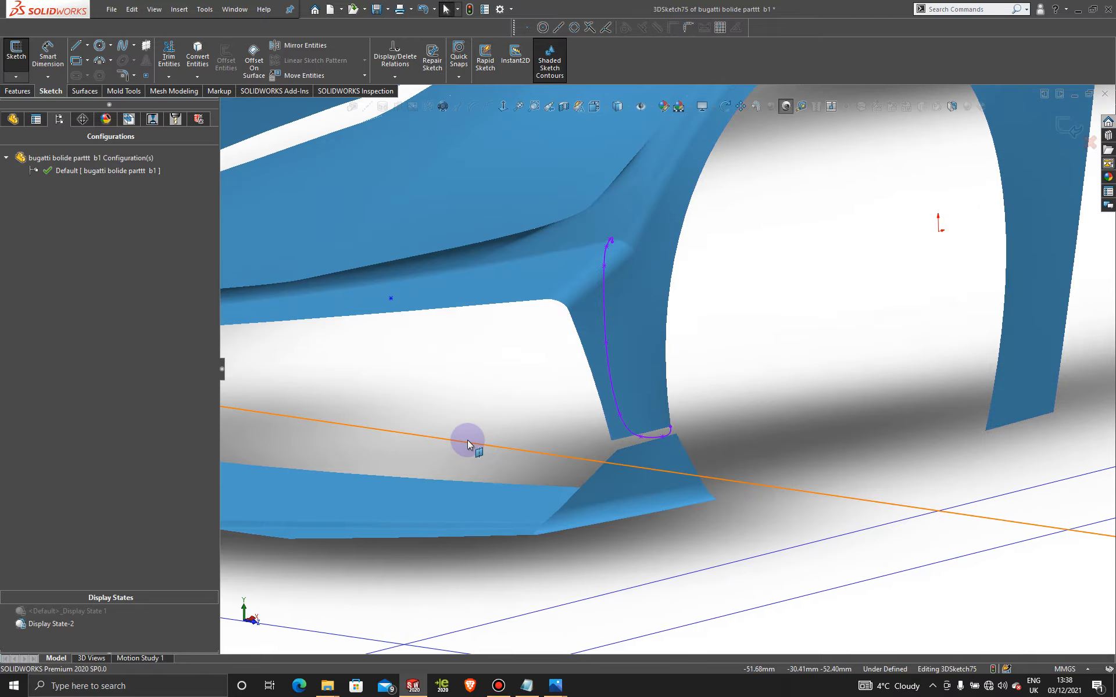
pyautogui.click(506, 406)
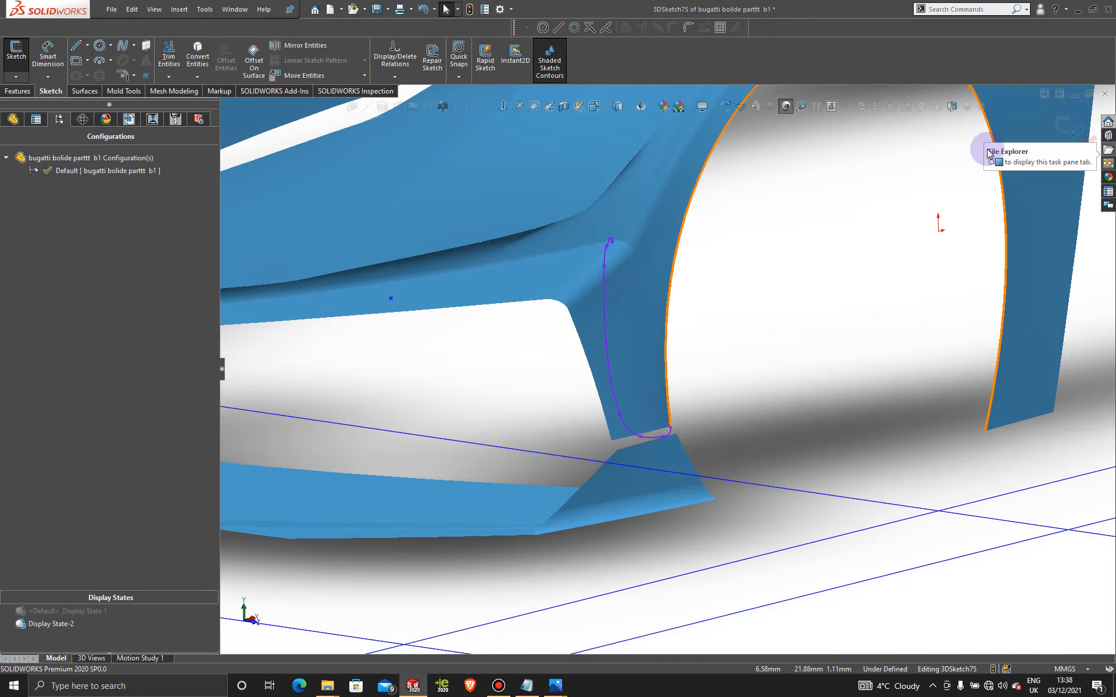
# Step: Draw a multi-point spline from the lower corner of the fender strip's inner edge across the intake opening to the point on the lip
pyautogui.click(123, 46)
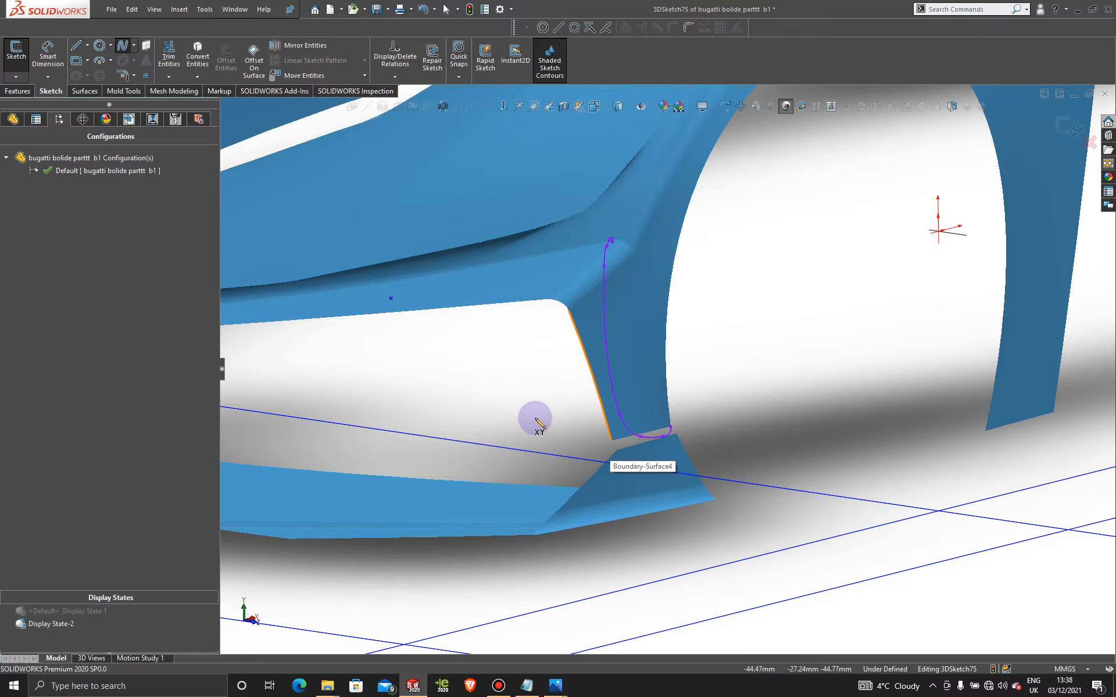
pyautogui.click(610, 440)
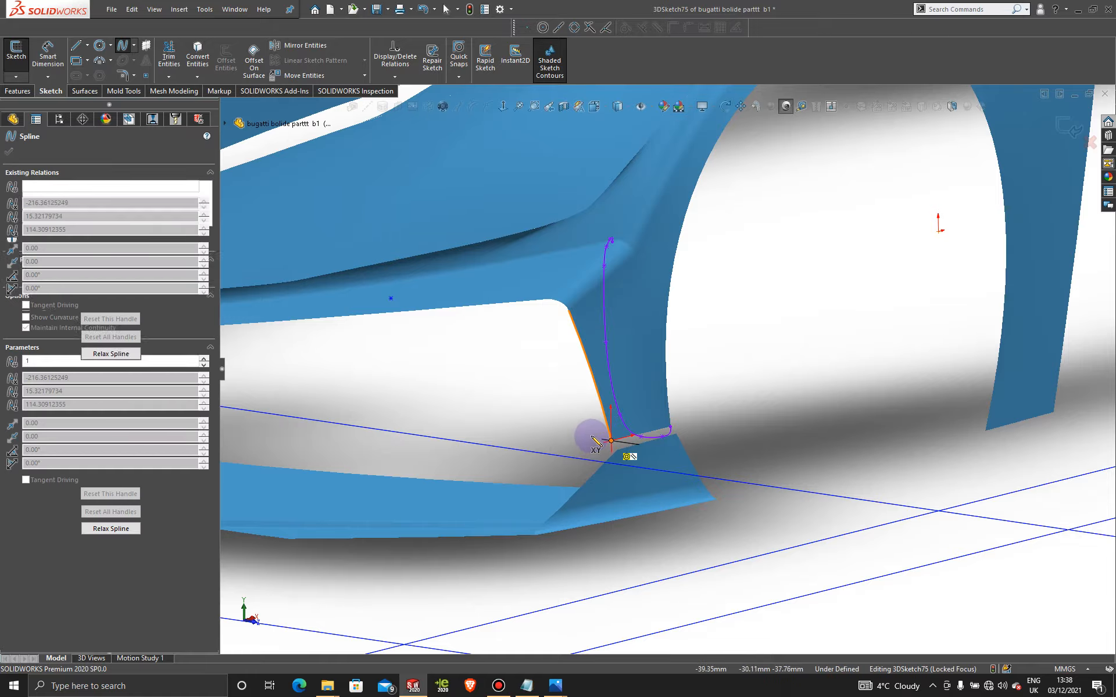
pyautogui.click(591, 435)
pyautogui.click(550, 416)
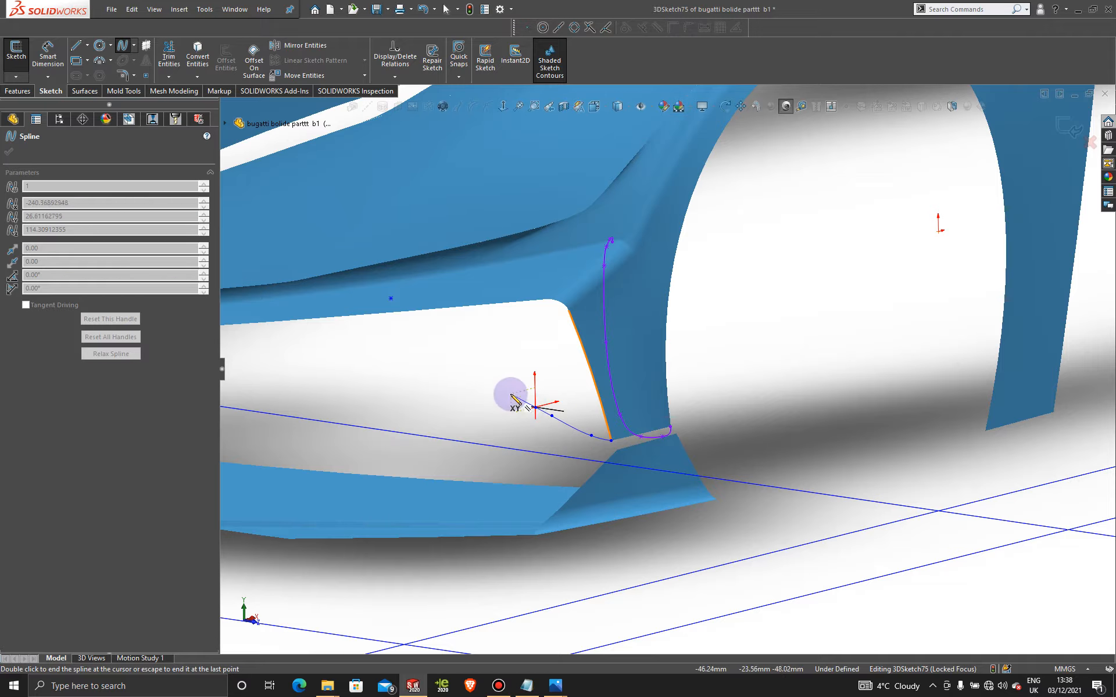
pyautogui.click(482, 379)
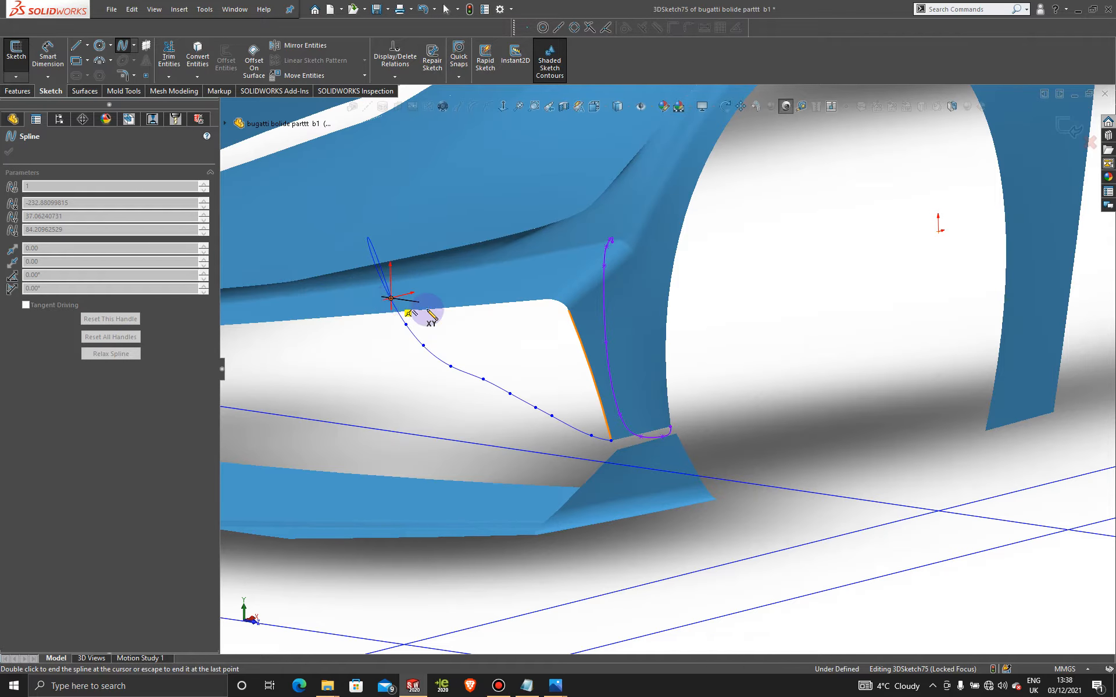
pyautogui.moveTo(431, 314); pyautogui.dragTo(520, 378, button='middle')
# Step: In the left view, show the new spline's control polygon and restore <Default>_Display State 1 with the reference pictures
pyautogui.press('space')
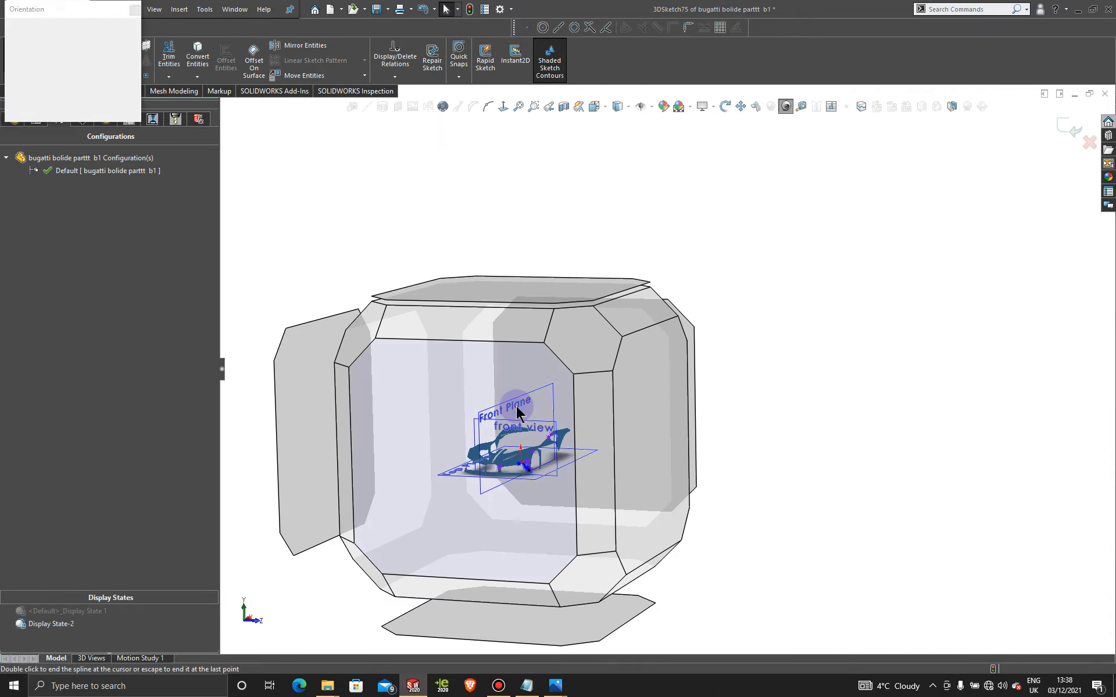
pyautogui.click(519, 409)
pyautogui.click(1044, 348)
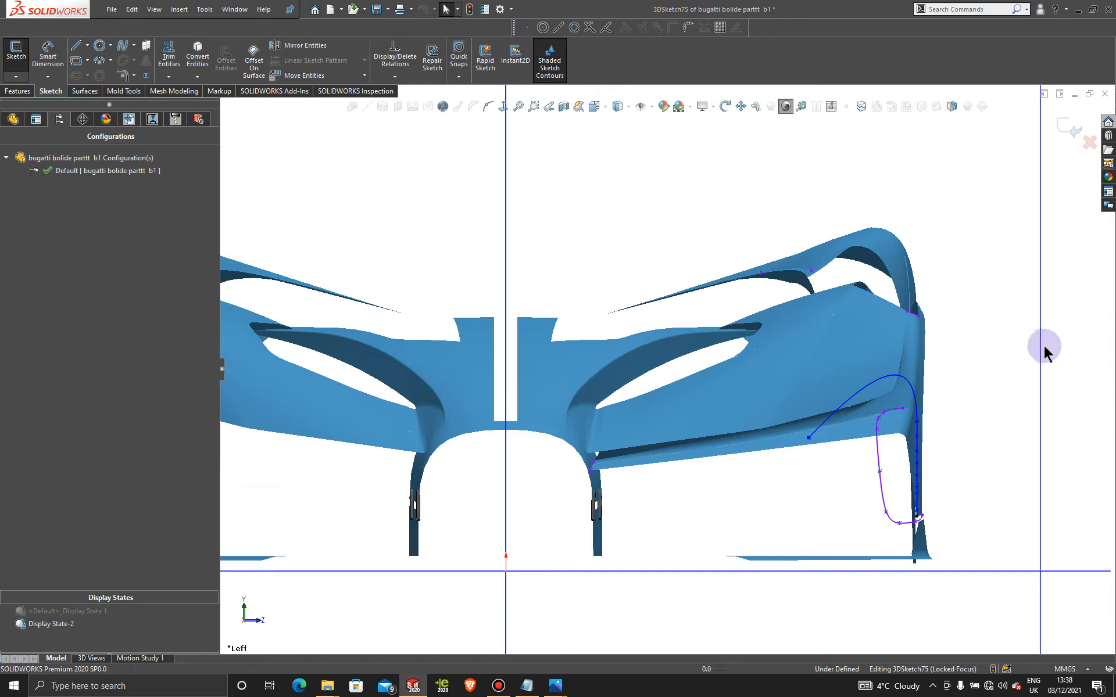
pyautogui.click(910, 382)
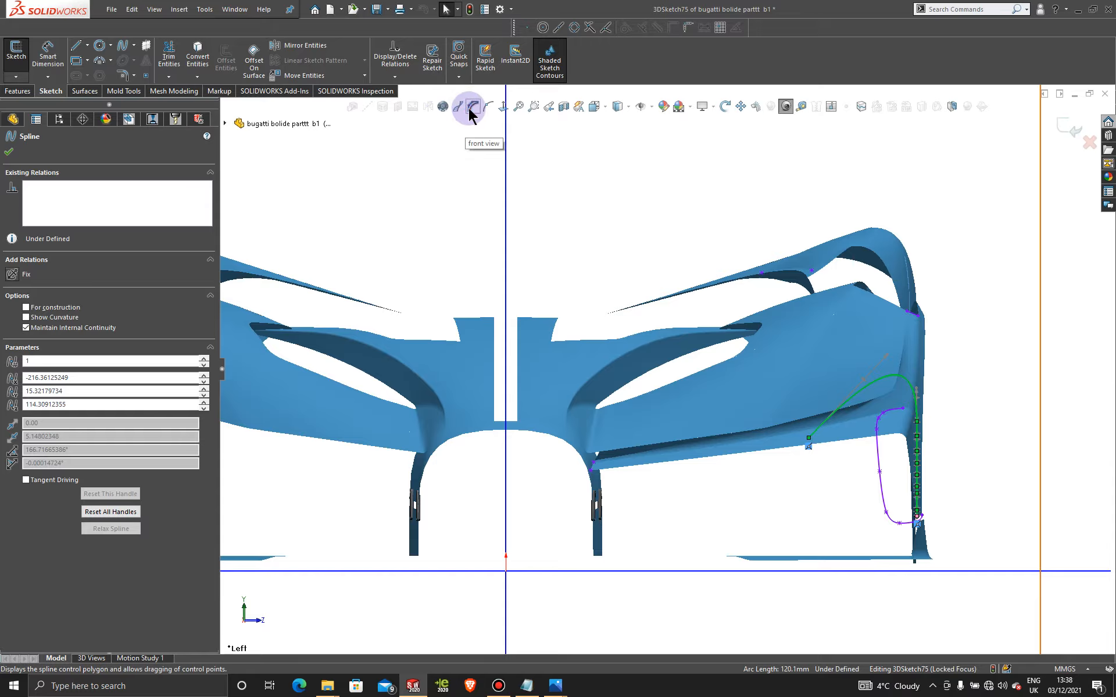
pyautogui.click(919, 321)
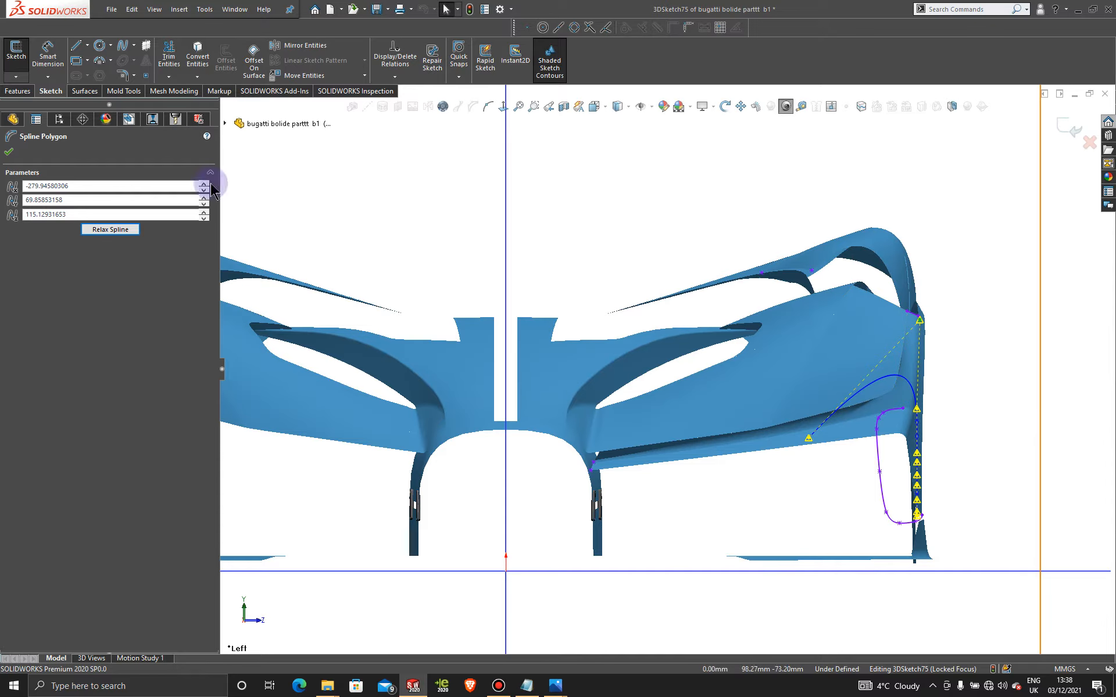
pyautogui.click(58, 120)
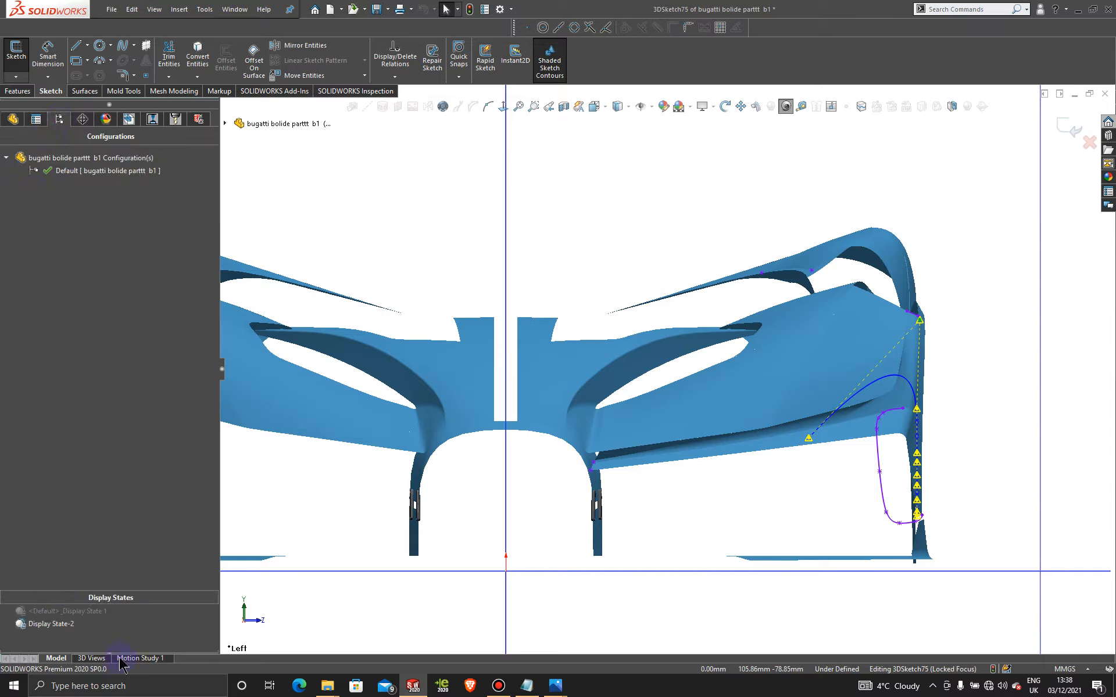
pyautogui.doubleClick(88, 614)
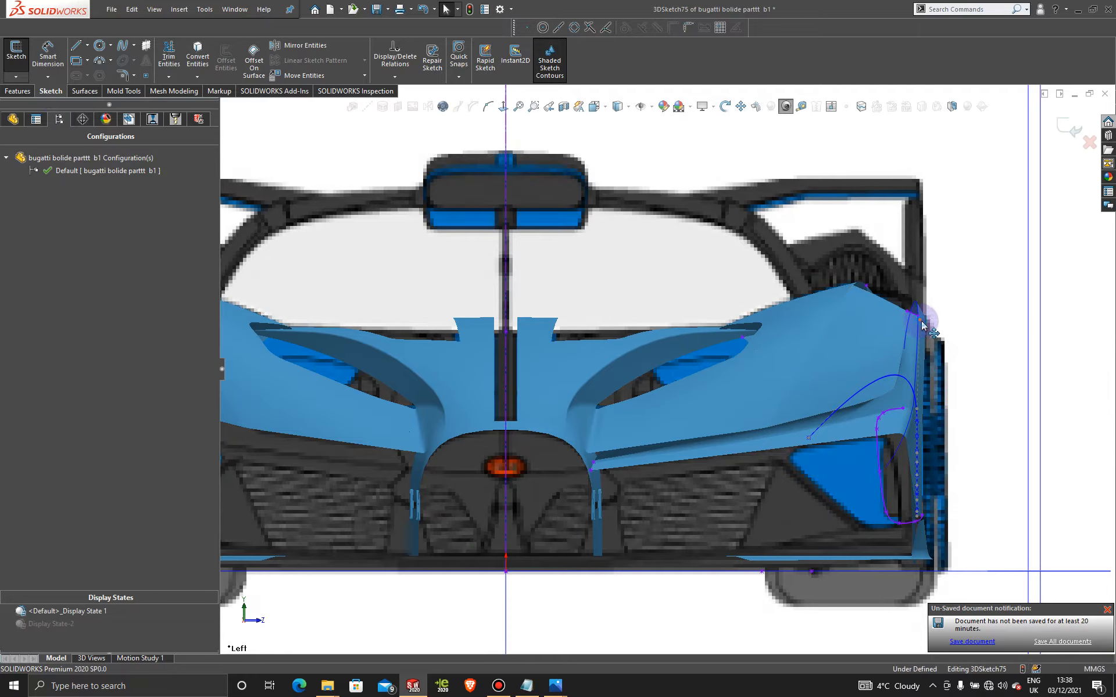
# Step: Move the spline's upper and middle control points along the blue intake's slanted edge, from about Y 26.05, Z 74.31 to Y 12.59, Z 98.58 mm
pyautogui.moveTo(919, 321); pyautogui.dragTo(773, 476)
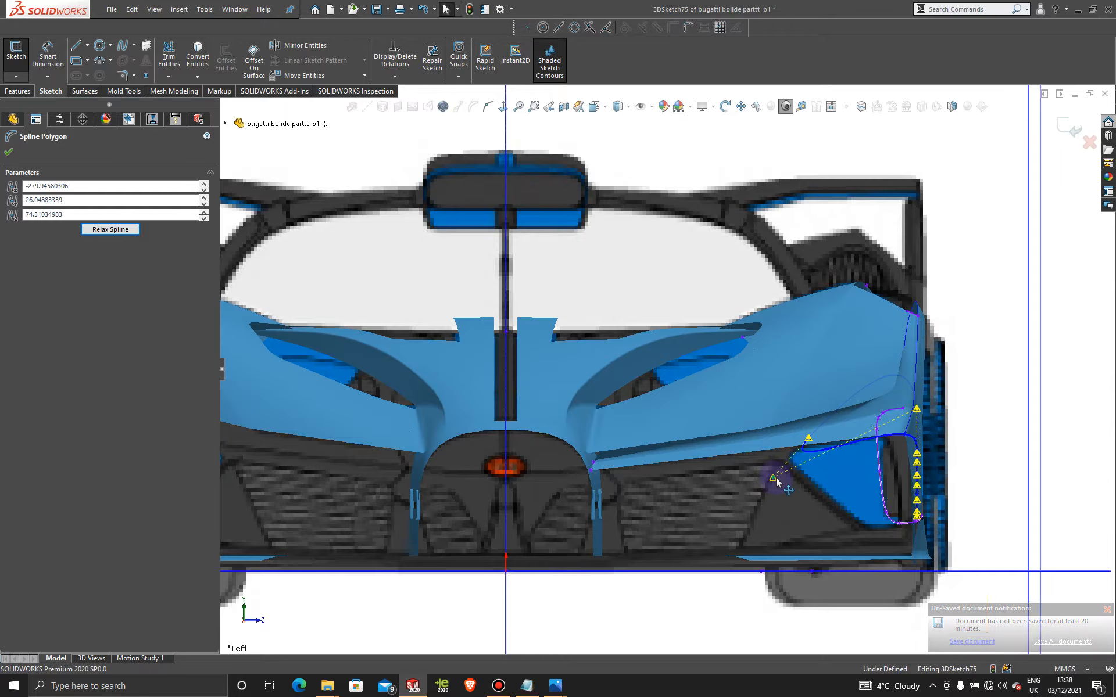
pyautogui.scroll(-3, 860, 485)
pyautogui.moveTo(980, 302); pyautogui.dragTo(771, 434)
pyautogui.moveTo(974, 401); pyautogui.dragTo(787, 476)
pyautogui.moveTo(962, 428); pyautogui.dragTo(816, 501)
pyautogui.moveTo(942, 482); pyautogui.dragTo(847, 531)
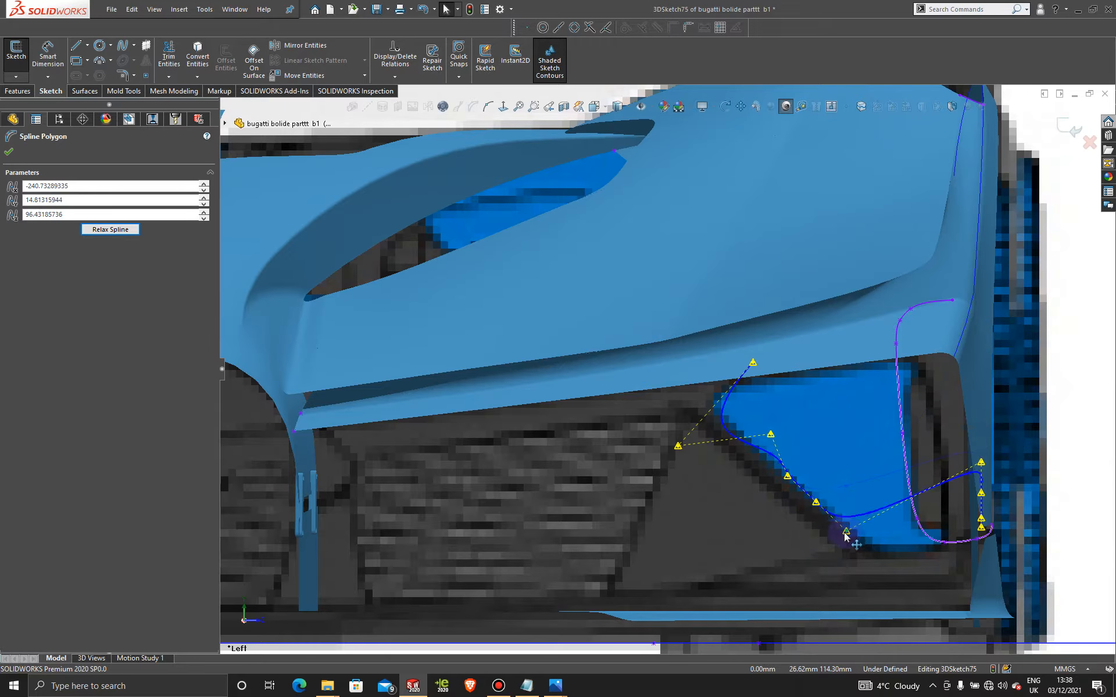
pyautogui.moveTo(981, 464); pyautogui.dragTo(860, 549)
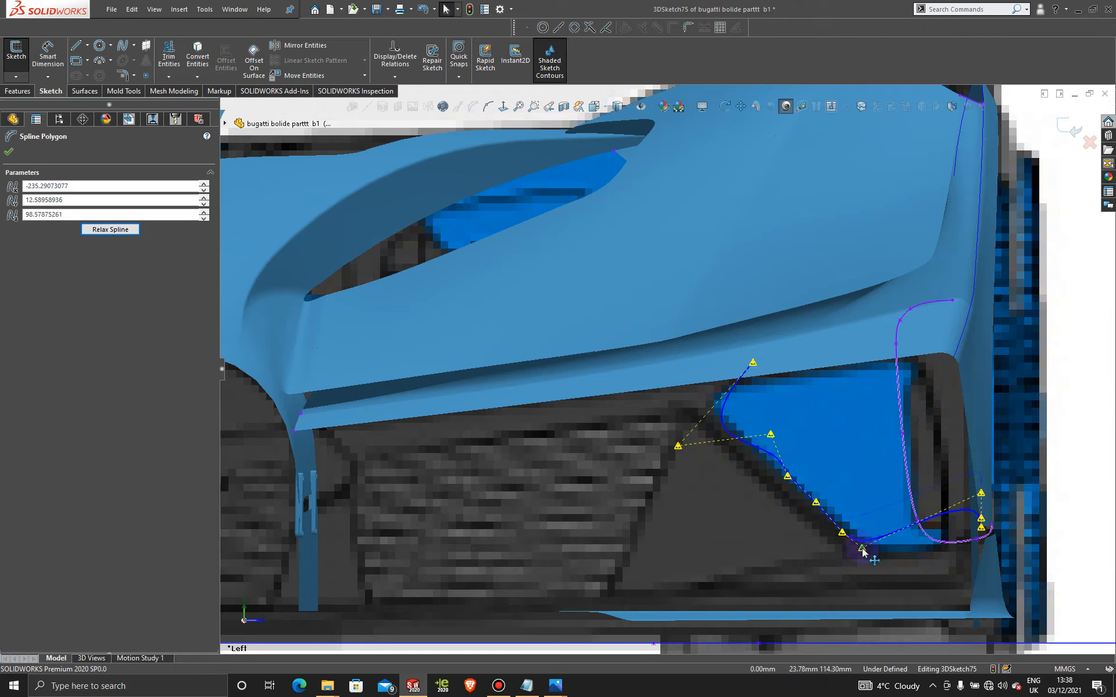
# Step: Move the two control points before the spline's lower end to about Y 12.20, Z 103.75 and Y 10.89, Z 113.36 mm
pyautogui.scroll(-4, 862, 550)
pyautogui.moveTo(887, 378); pyautogui.dragTo(719, 498)
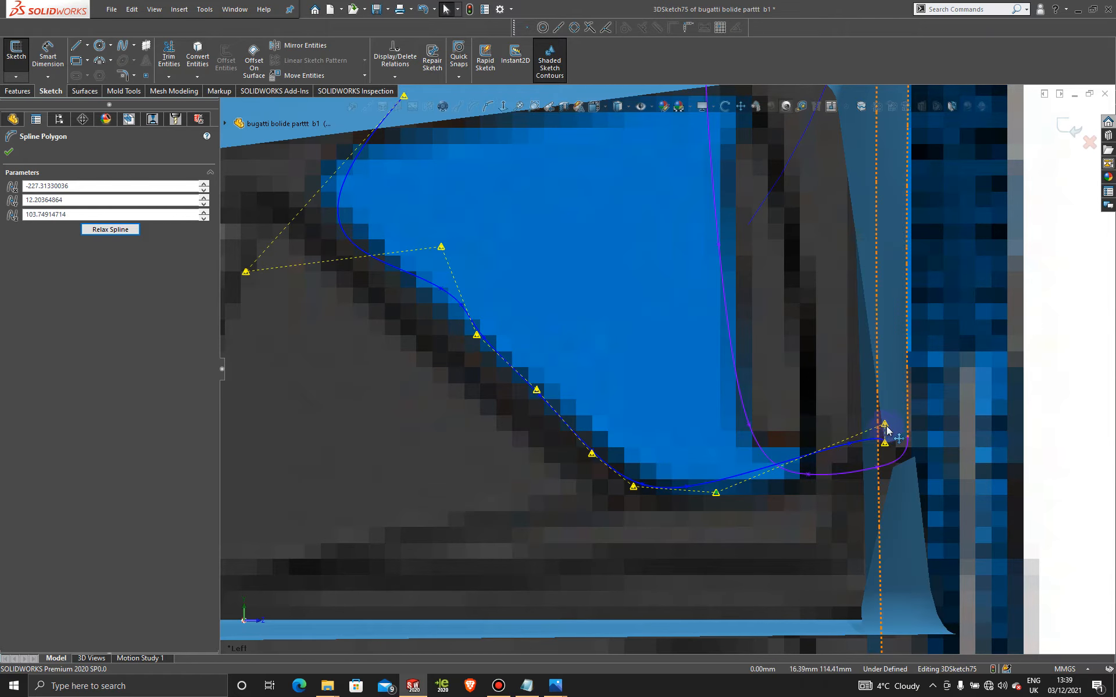
pyautogui.moveTo(886, 429); pyautogui.dragTo(788, 526)
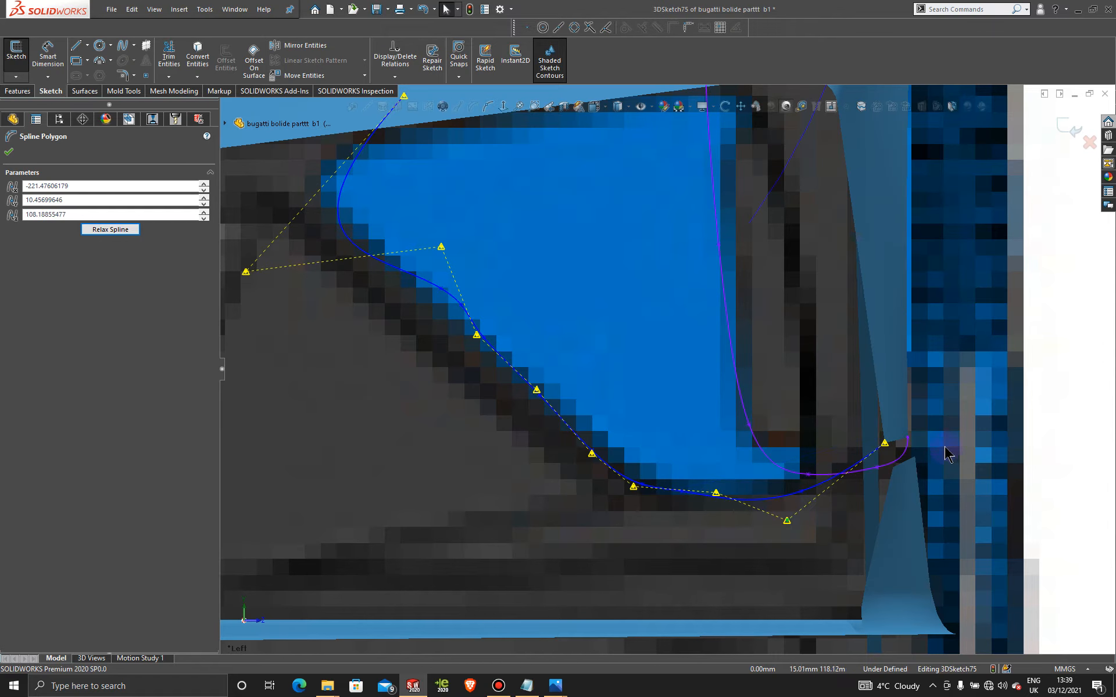
pyautogui.click(885, 445)
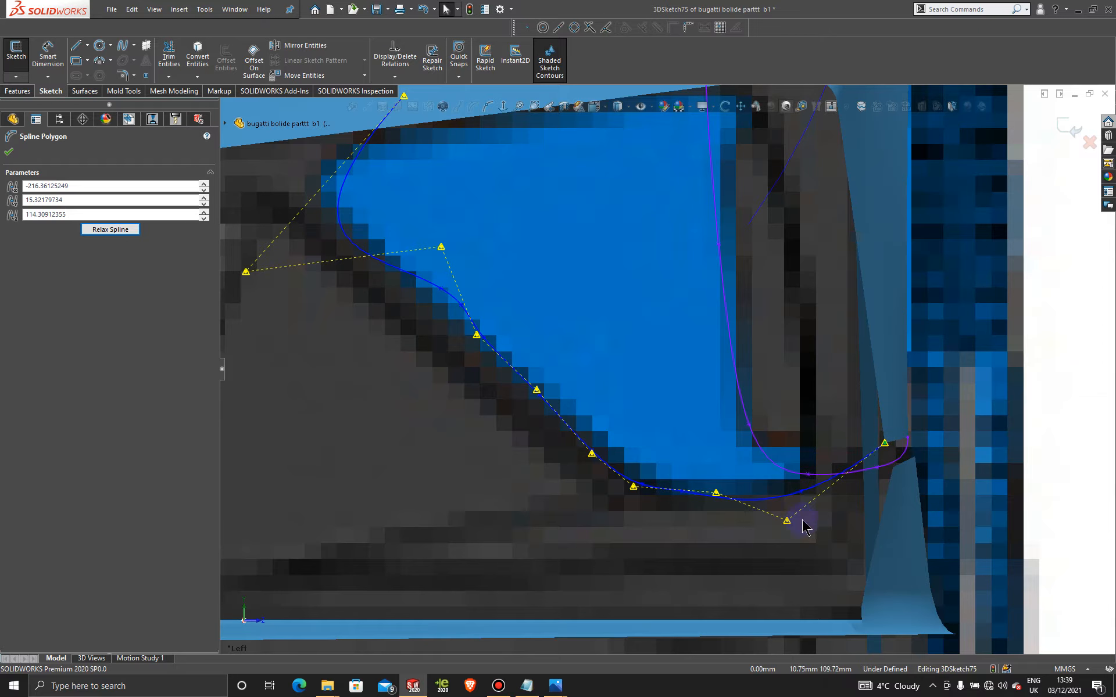
pyautogui.moveTo(788, 528); pyautogui.dragTo(878, 516)
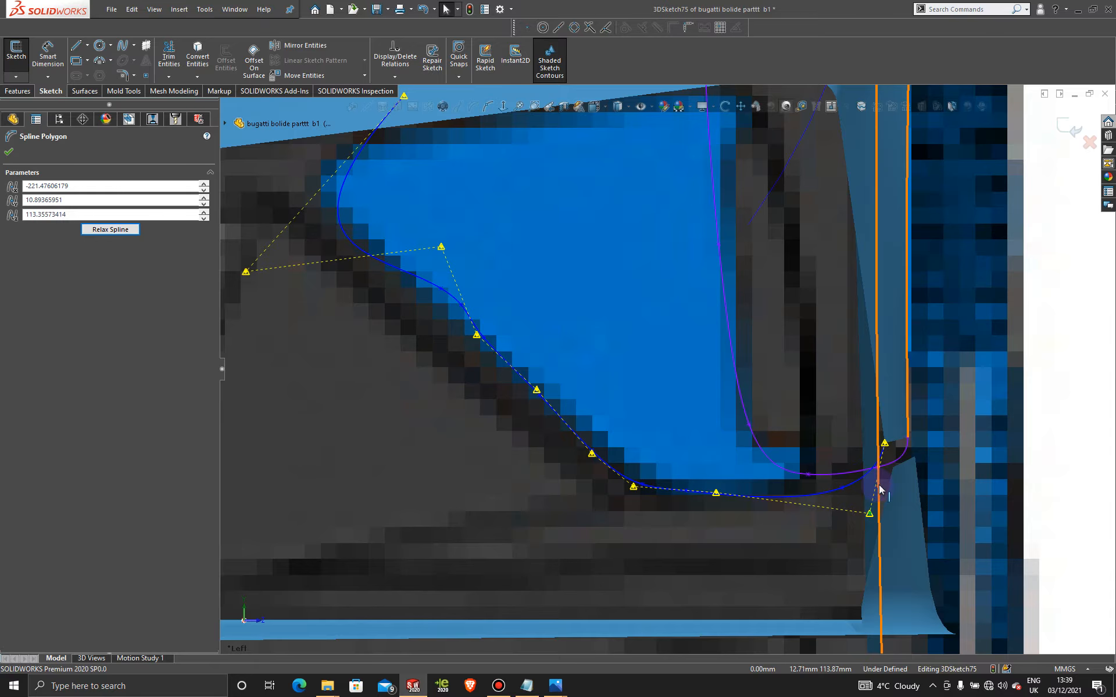
# Step: Add a tangent relation between the new spline and the fender strip's inner edge at its lower corner
pyautogui.scroll(-4, 930, 511)
pyautogui.click(831, 333)
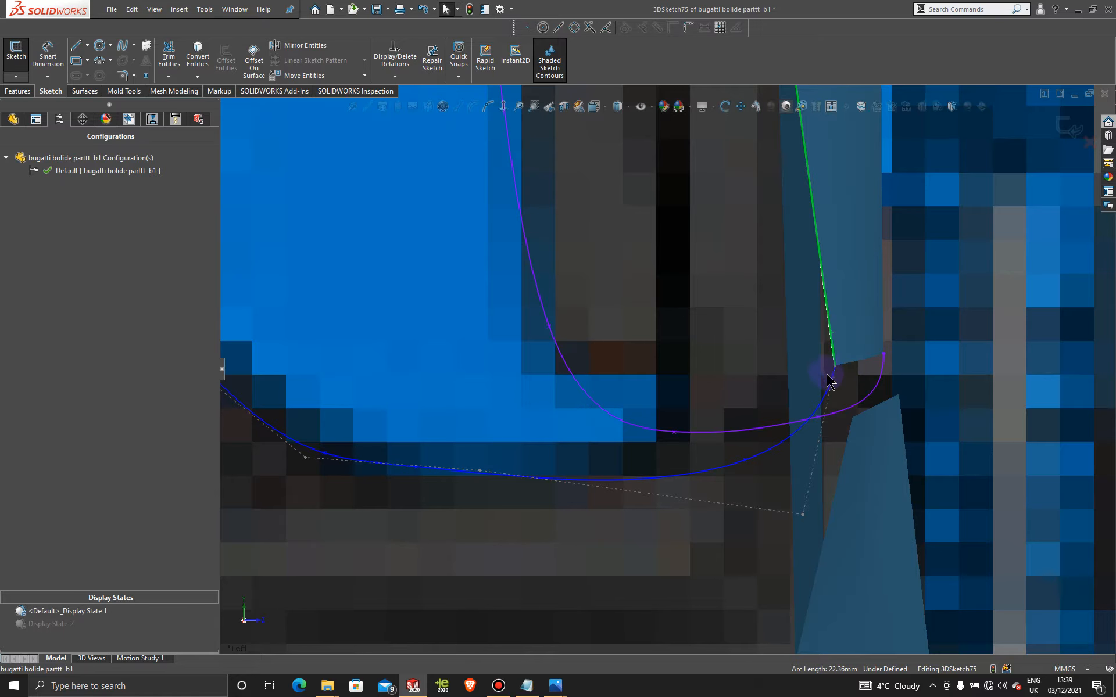
pyautogui.keyDown('ctrl'); pyautogui.click(819, 407); pyautogui.keyUp('ctrl')
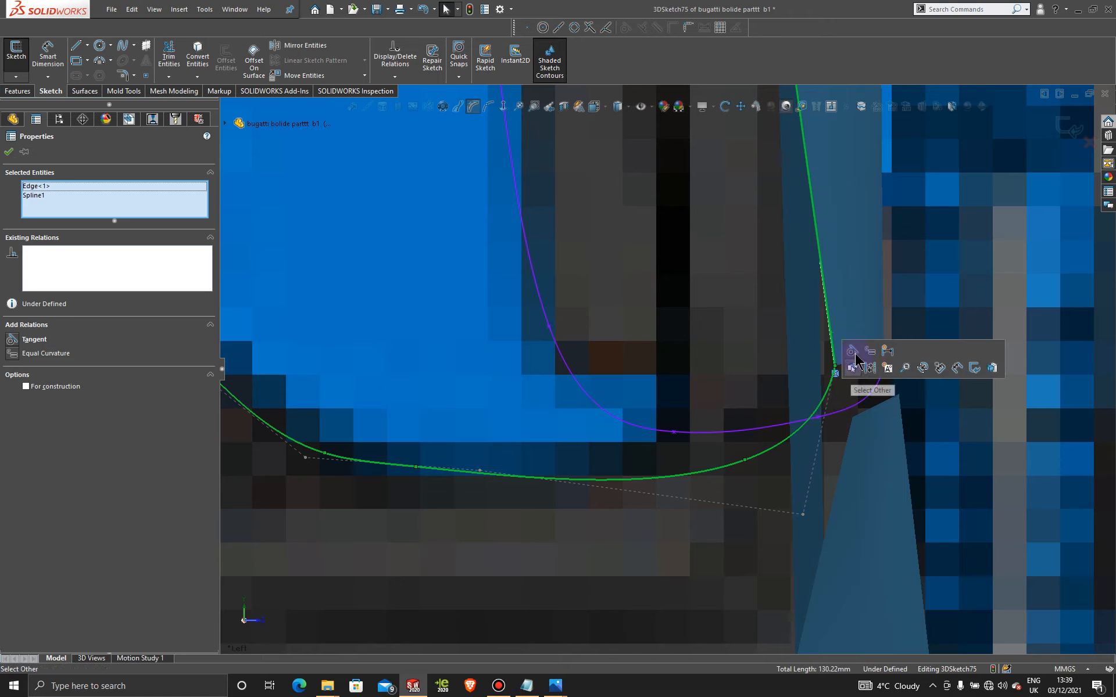
pyautogui.click(851, 352)
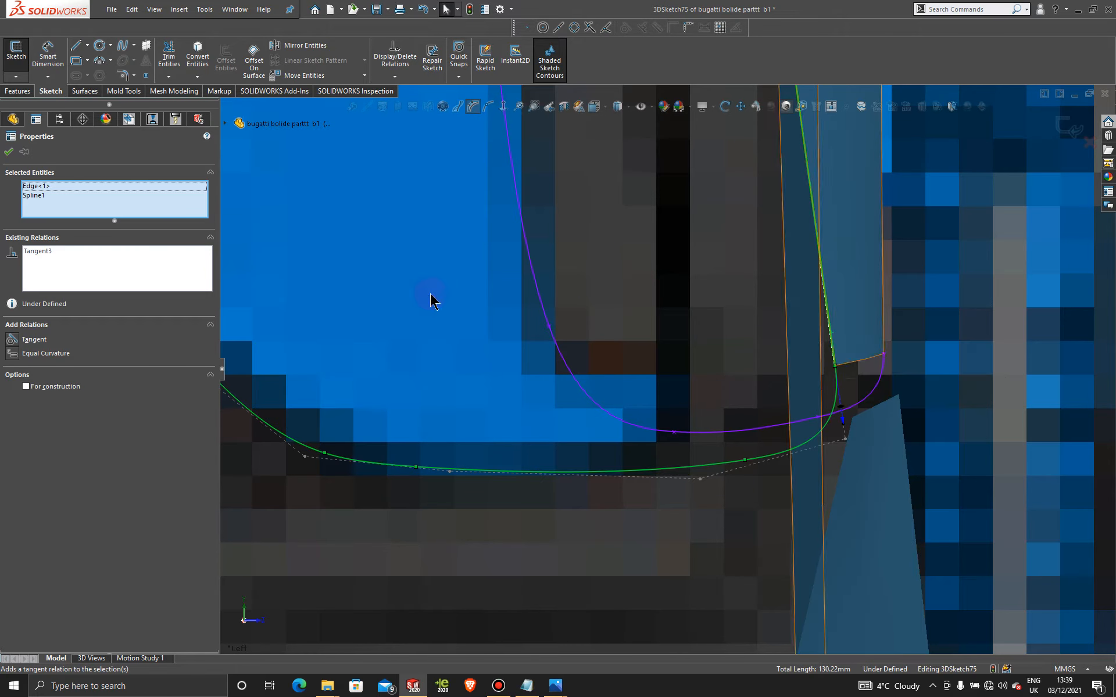
# Step: Accept the tangent relation and move the control point beneath the fender strip's lower corner to about Y 12.79, Z 114.66 mm
pyautogui.click(8, 152)
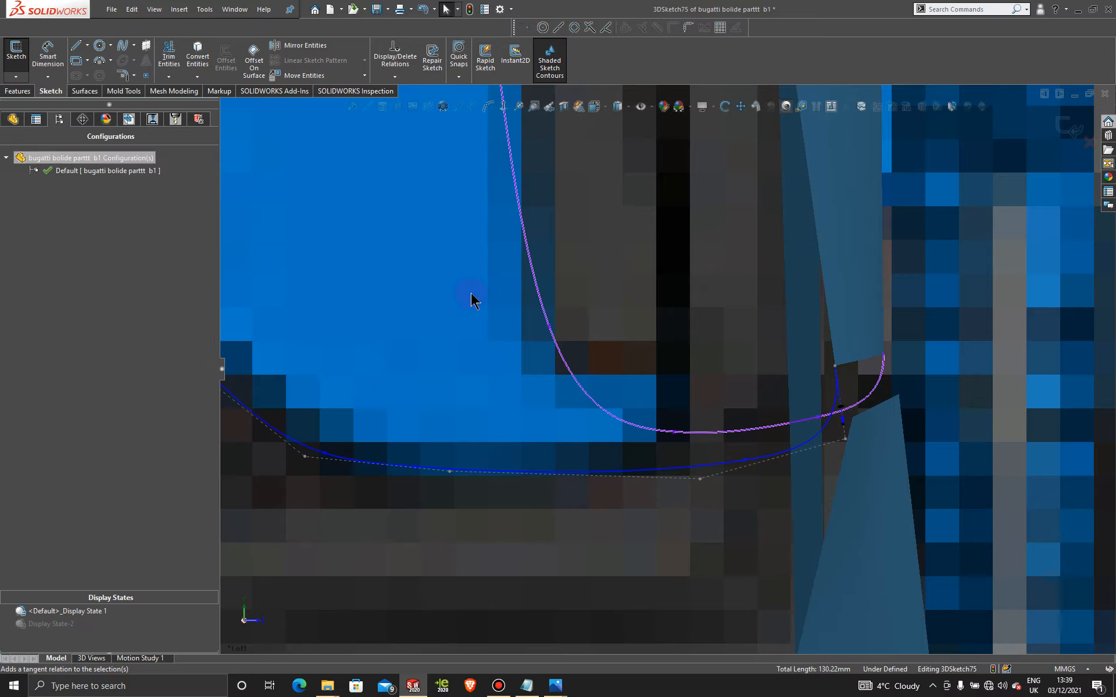
pyautogui.click(845, 440)
pyautogui.scroll(-3, 845, 440)
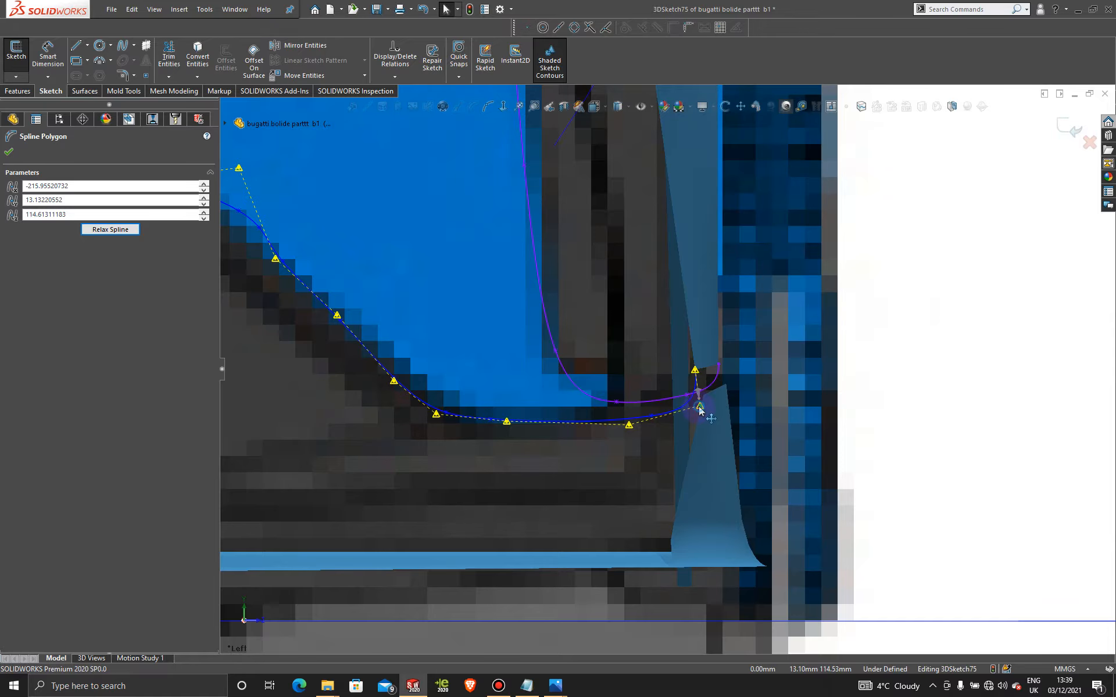
pyautogui.moveTo(699, 410); pyautogui.dragTo(700, 415)
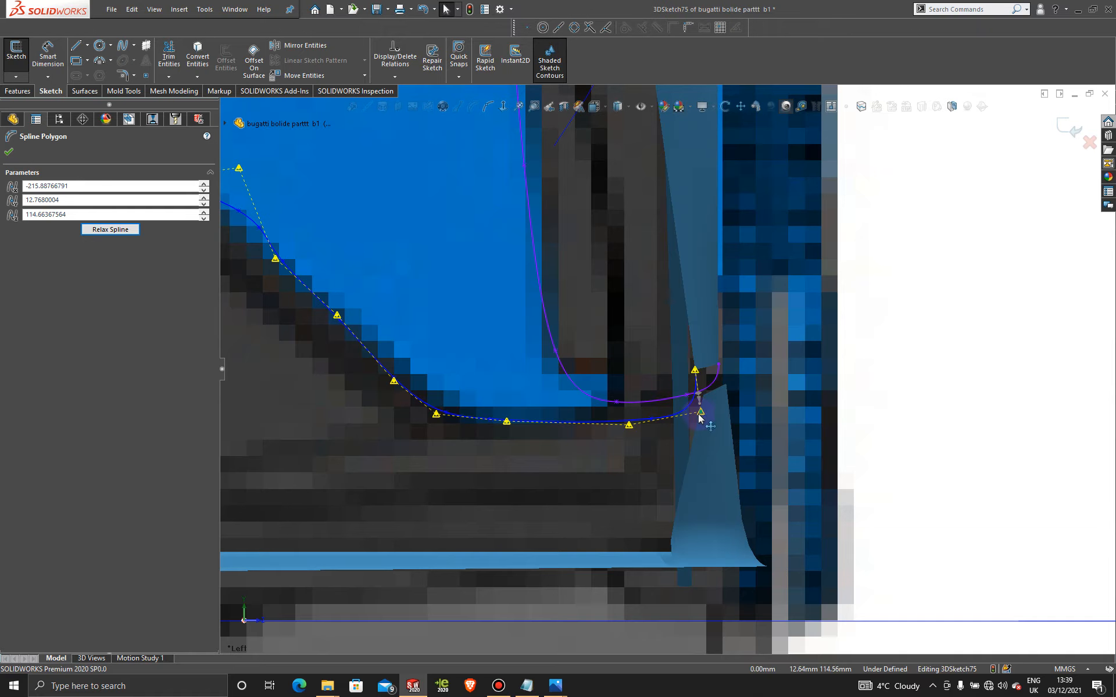
pyautogui.moveTo(700, 417); pyautogui.dragTo(701, 413)
pyautogui.scroll(3, 474, 460)
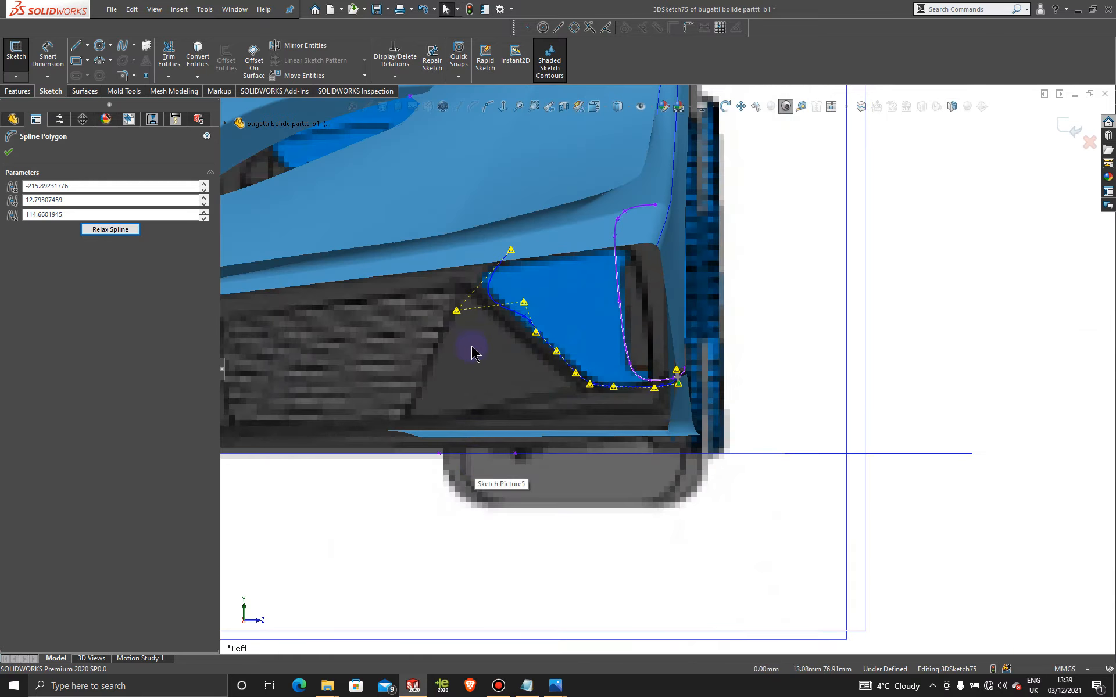
# Step: Reshape the spline's upper bend around the intake's pointed corner, placing its end point at about Y 37.25, Z 83.75 and outermost point at Y 30.49, Z 73.34 mm
pyautogui.scroll(-2, 472, 348)
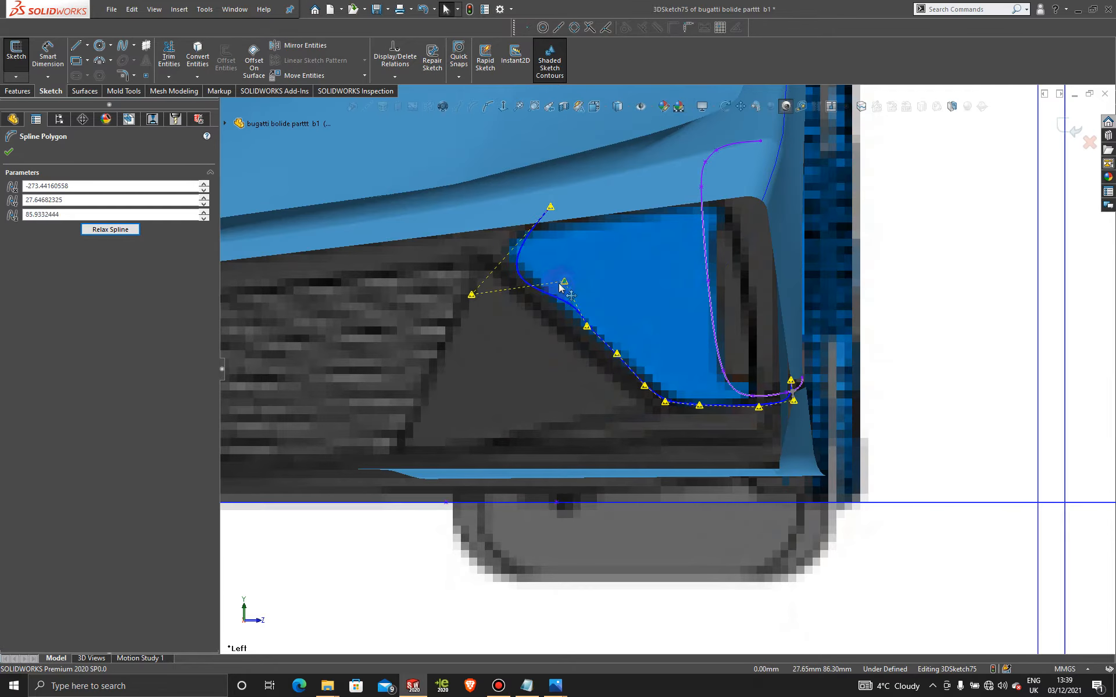
pyautogui.moveTo(569, 283); pyautogui.dragTo(554, 285)
pyautogui.moveTo(587, 327); pyautogui.dragTo(579, 329)
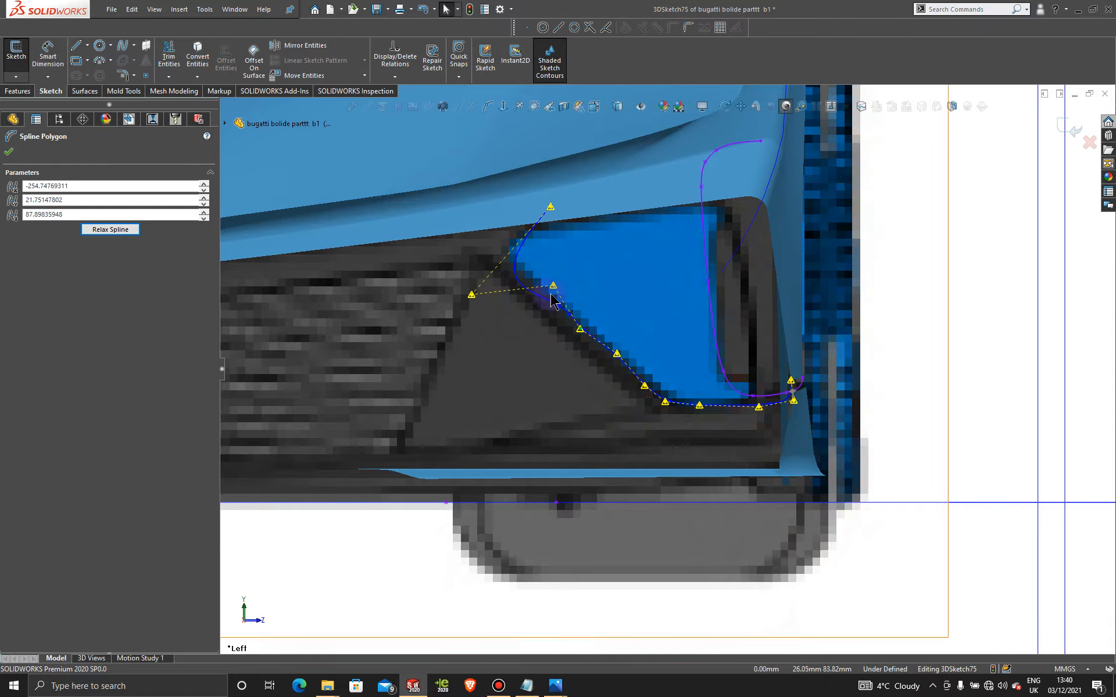
pyautogui.moveTo(551, 289); pyautogui.dragTo(548, 299)
pyautogui.moveTo(471, 294); pyautogui.dragTo(476, 265)
pyautogui.moveTo(551, 208)
pyautogui.mouseDown()
pyautogui.moveTo(532, 216)
pyautogui.moveTo(537, 199)
pyautogui.mouseUp()
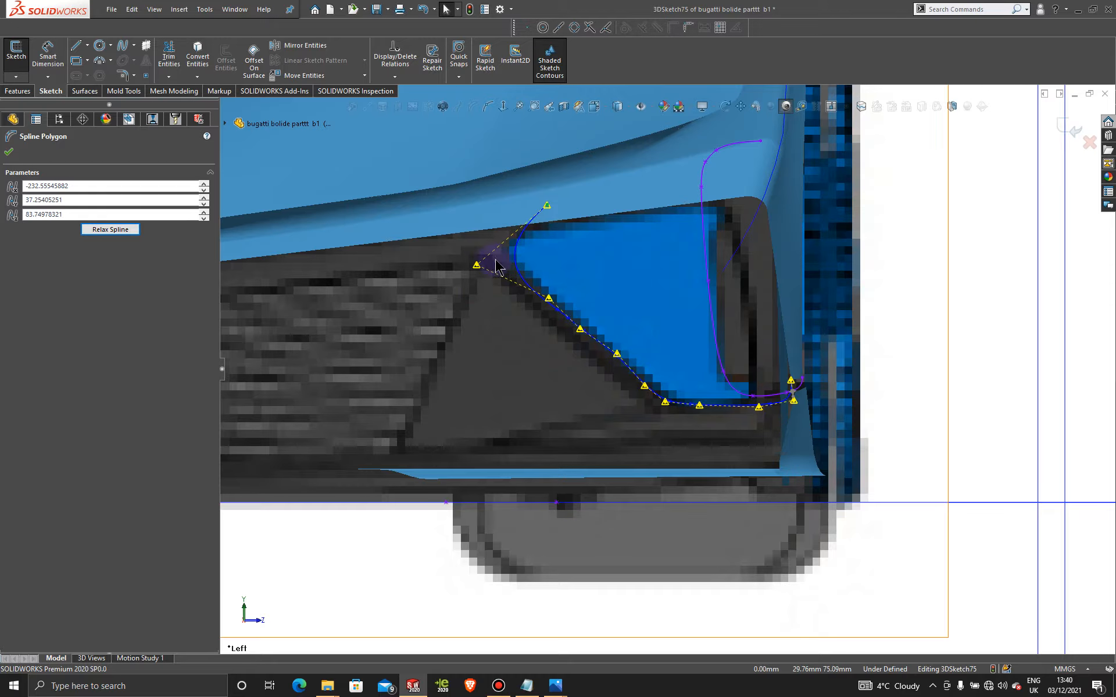
pyautogui.moveTo(477, 265); pyautogui.dragTo(465, 262)
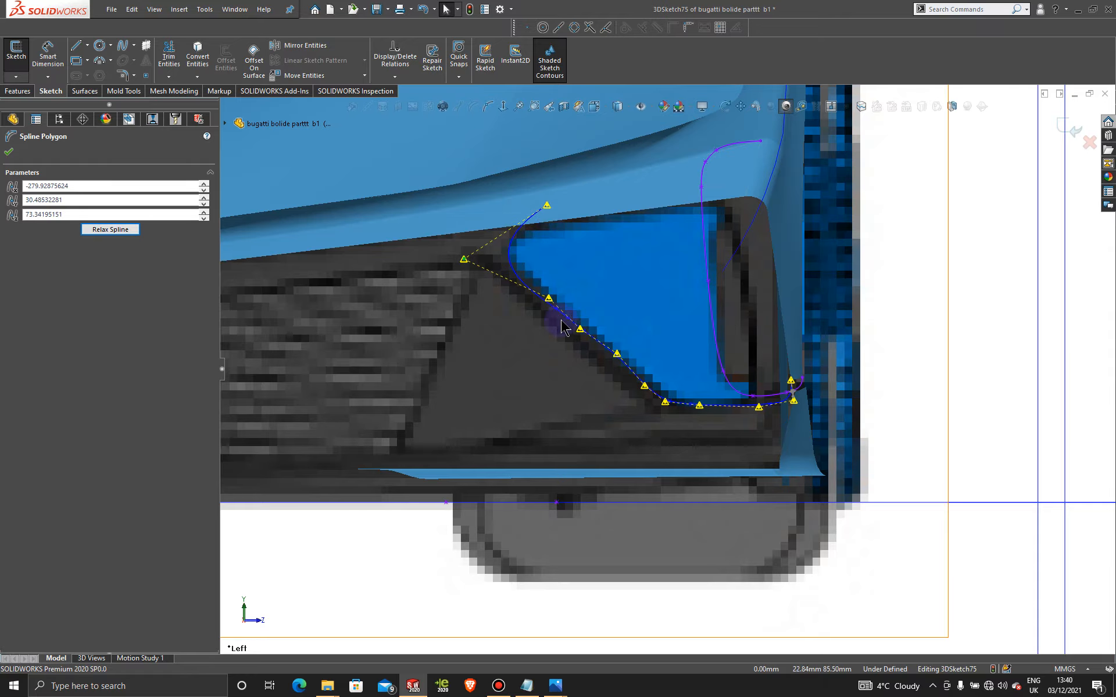
# Step: Refine the outermost control point to about Y 30.63, Z 73.05 and the upper slanted-edge points, including one at Y 21.24, Z 87.24 mm
pyautogui.moveTo(549, 298); pyautogui.dragTo(549, 300)
pyautogui.moveTo(616, 353); pyautogui.dragTo(575, 330)
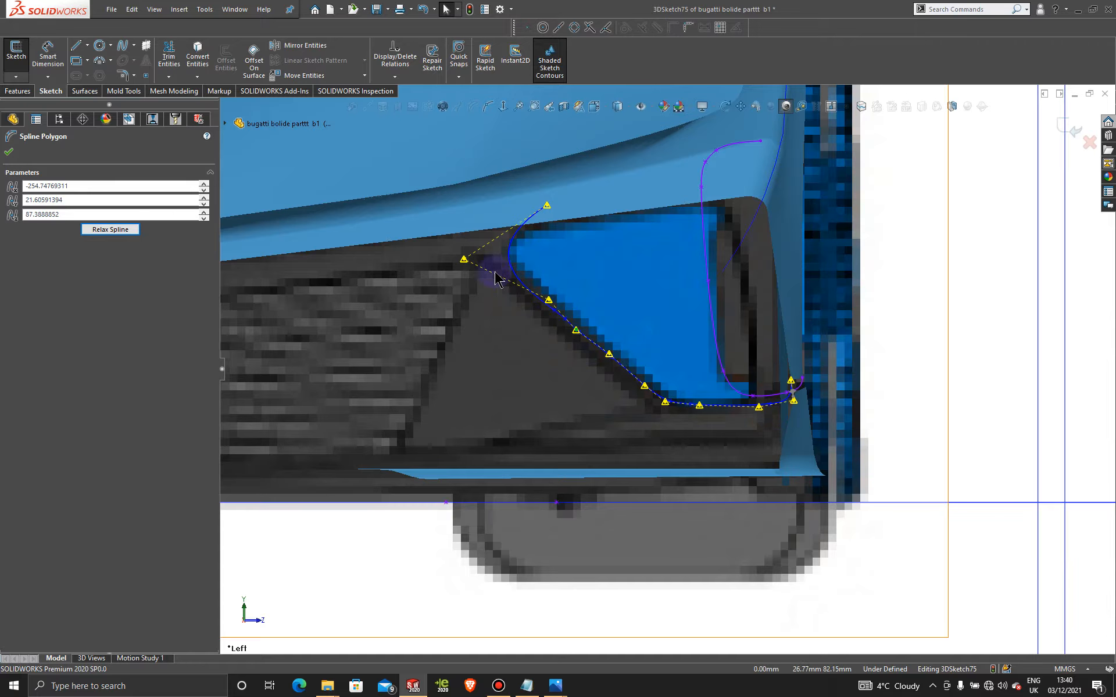
pyautogui.moveTo(465, 263)
pyautogui.mouseDown()
pyautogui.moveTo(475, 260)
pyautogui.moveTo(461, 257)
pyautogui.mouseUp()
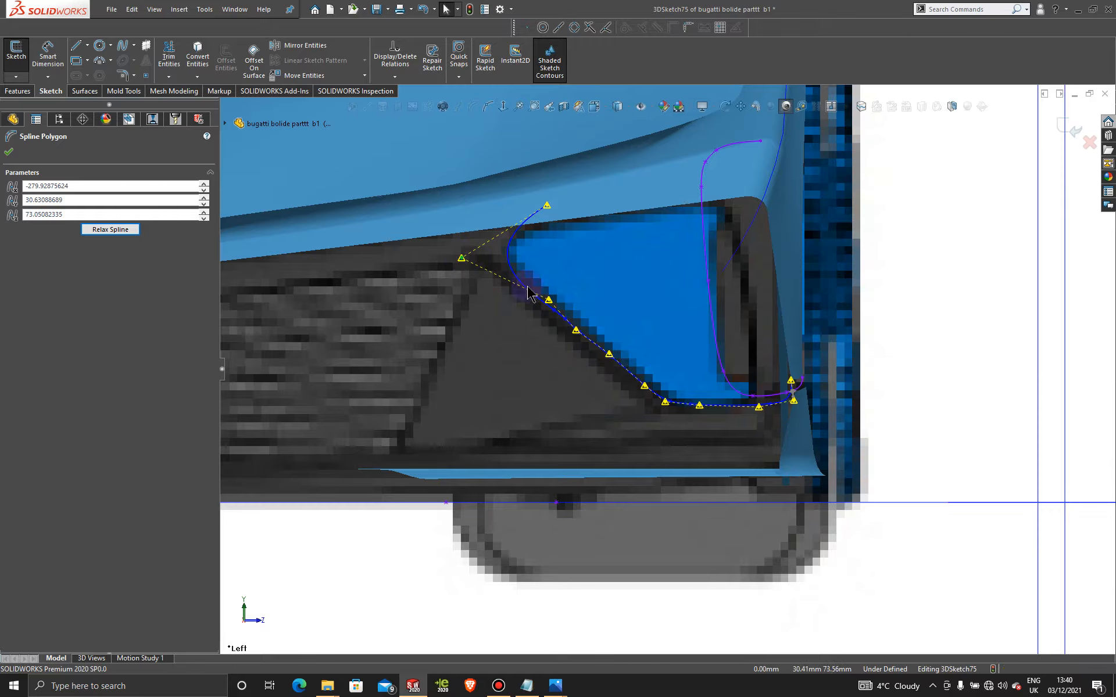
pyautogui.moveTo(548, 301)
pyautogui.mouseDown()
pyautogui.moveTo(575, 329)
pyautogui.moveTo(545, 308)
pyautogui.mouseUp()
pyautogui.moveTo(610, 356); pyautogui.dragTo(576, 335)
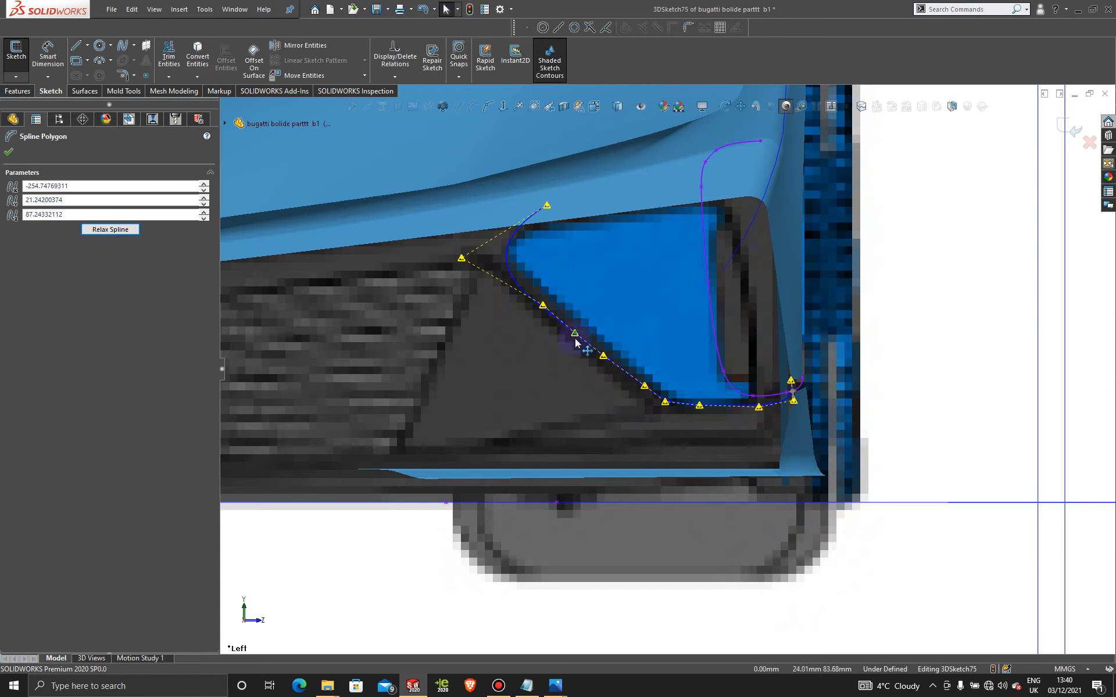
# Step: Tighten the spline's lower bend with control points at about Y 12.34, Z 100.95; Y 12.26, Z 98.41; and Y 14.30, Z 95.62 mm
pyautogui.scroll(-3, 696, 415)
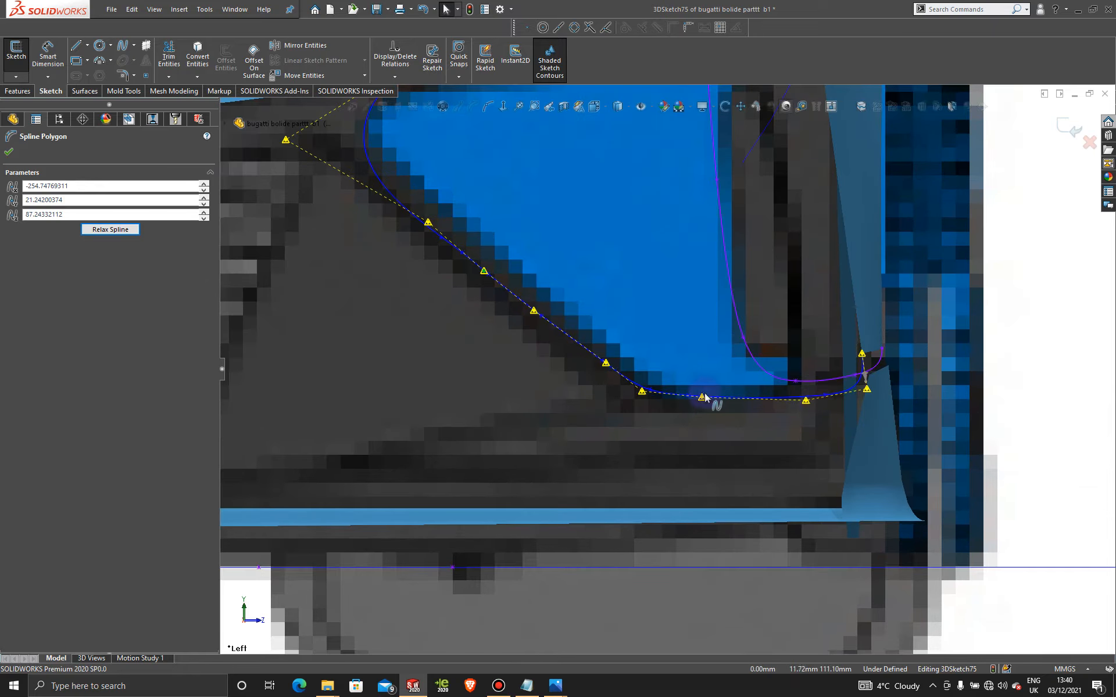
pyautogui.moveTo(704, 398); pyautogui.dragTo(679, 399)
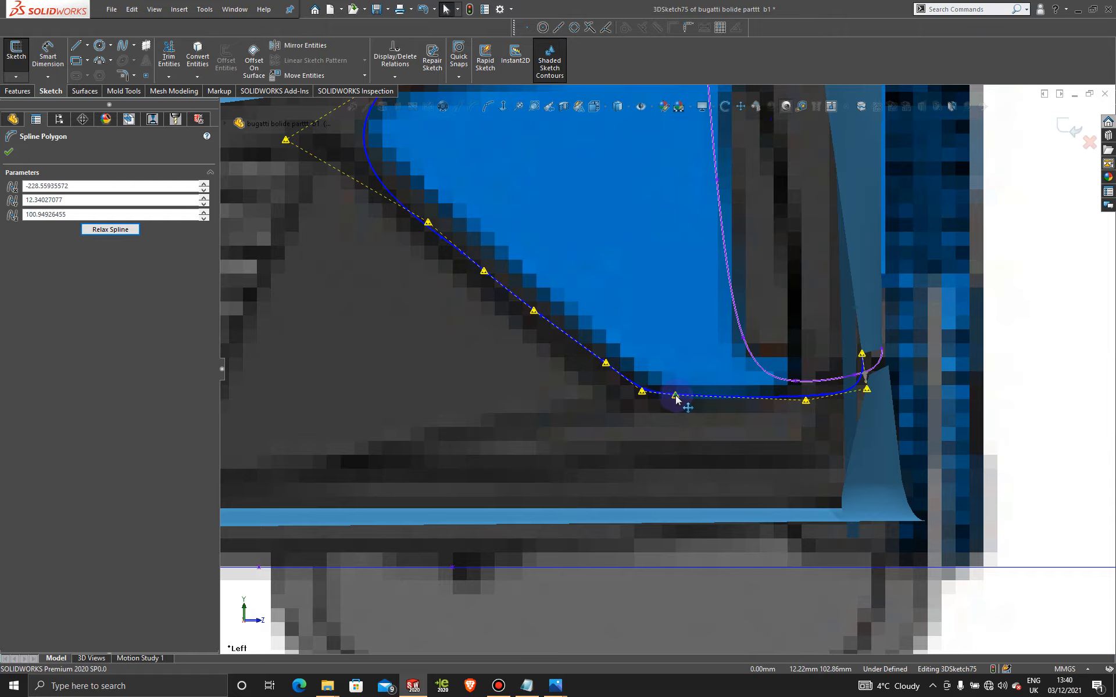
pyautogui.click(641, 394)
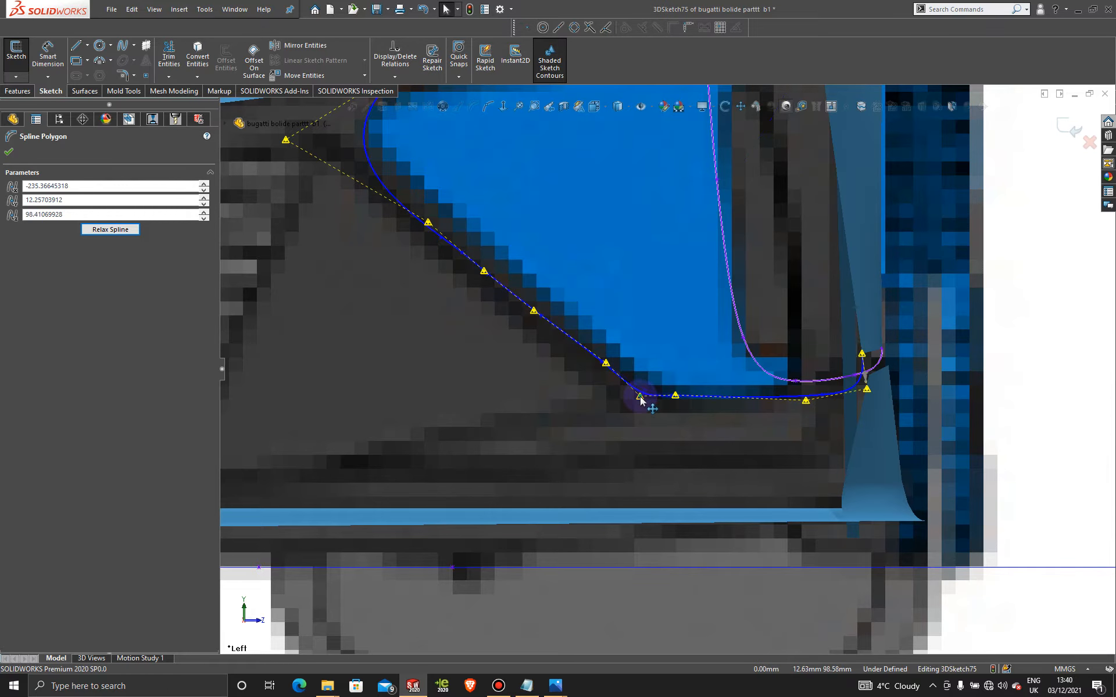
pyautogui.moveTo(600, 370); pyautogui.dragTo(595, 375)
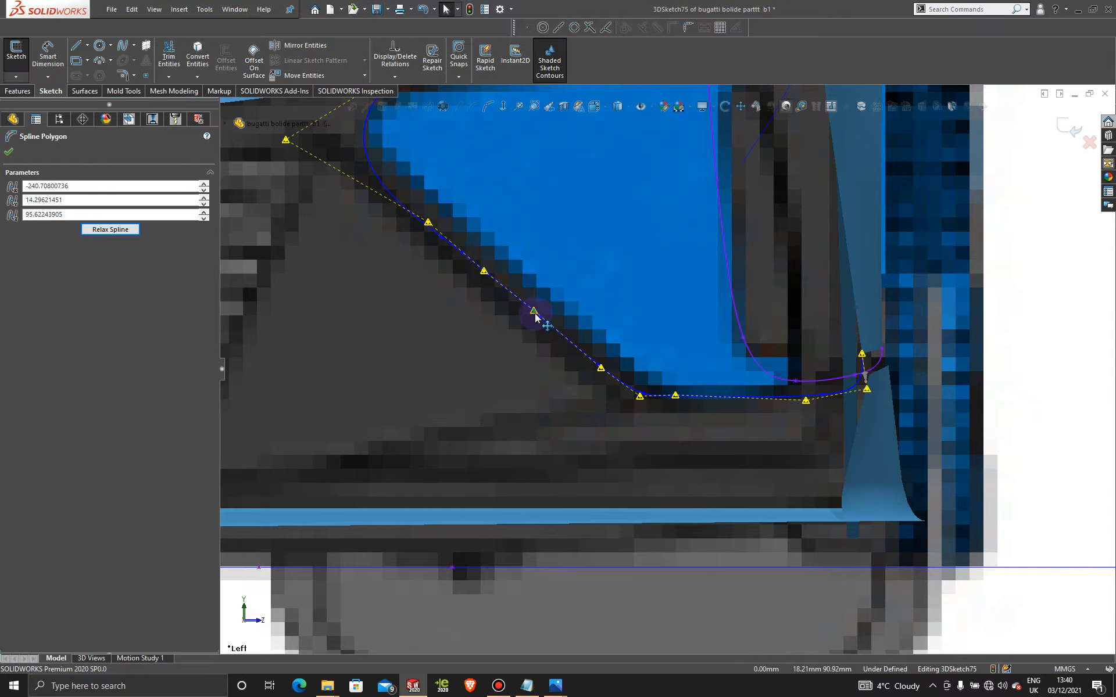
# Step: Shift the three remaining slanted-edge control points slightly outward along the blue intake, the uppermost to about Y 24.45, Z 82.89 mm
pyautogui.moveTo(535, 317); pyautogui.dragTo(534, 319)
pyautogui.moveTo(486, 278); pyautogui.dragTo(485, 281)
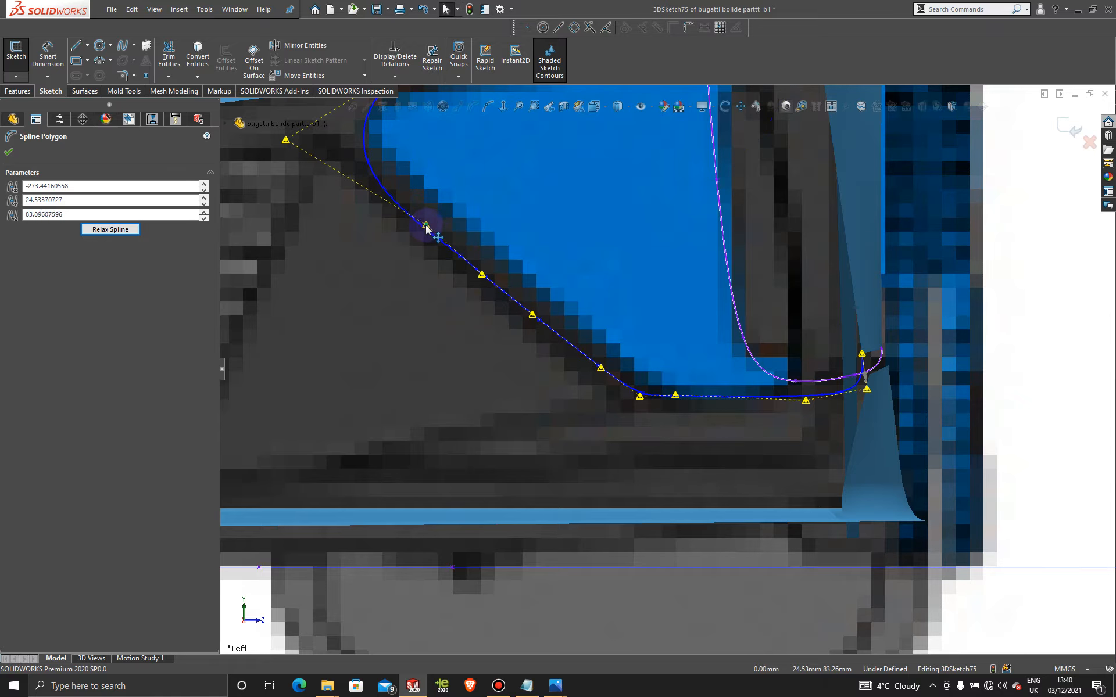
pyautogui.moveTo(429, 228); pyautogui.dragTo(426, 231)
pyautogui.scroll(3, 581, 314)
pyautogui.scroll(-1, 605, 328)
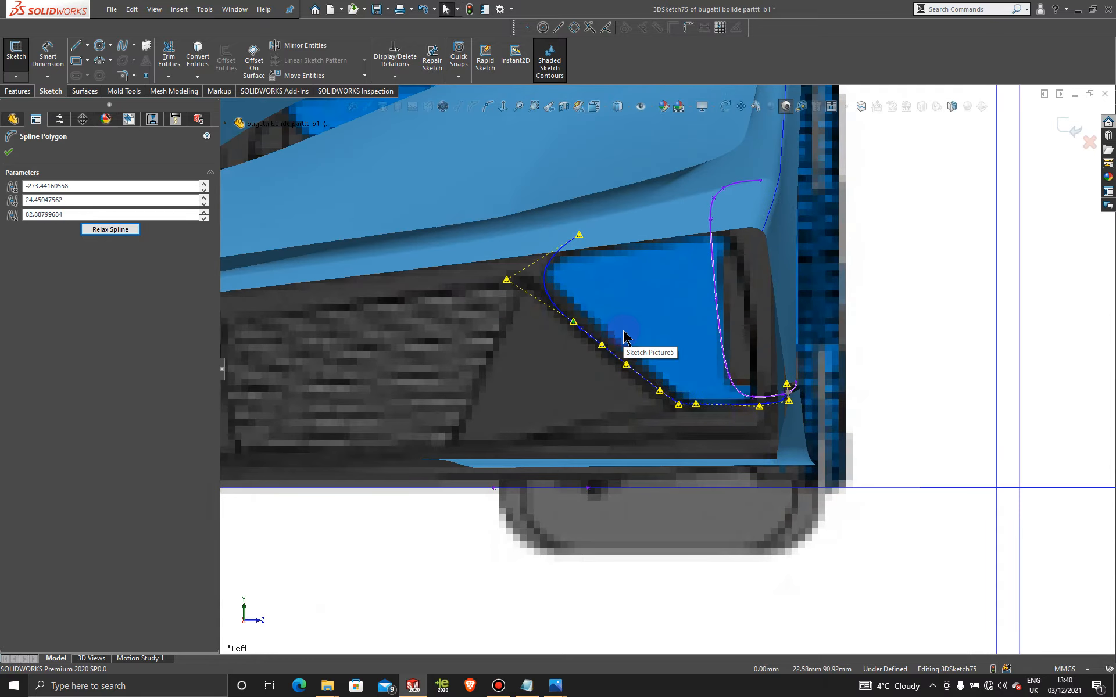
pyautogui.scroll(-4, 747, 424)
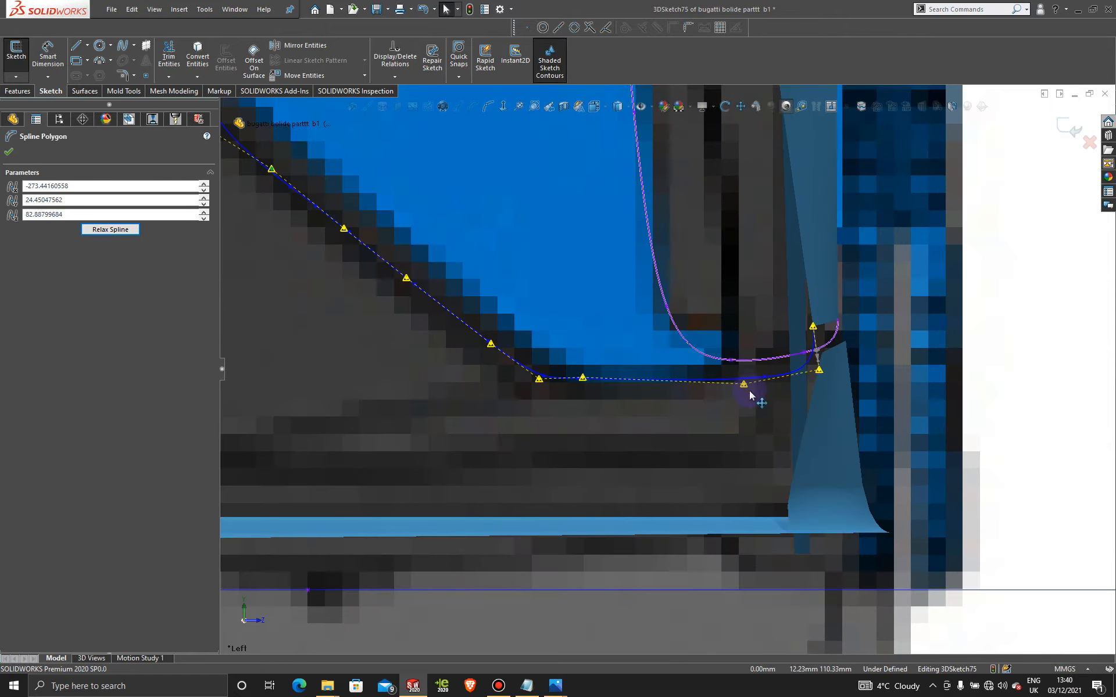
pyautogui.scroll(5, 744, 390)
# Step: In the front view, pull the spline's overshooting control points back toward the blue intake, the outermost to about X -237.25, Y 31.06 mm
pyautogui.moveTo(621, 323); pyautogui.dragTo(487, 345, button='middle')
pyautogui.press('space')
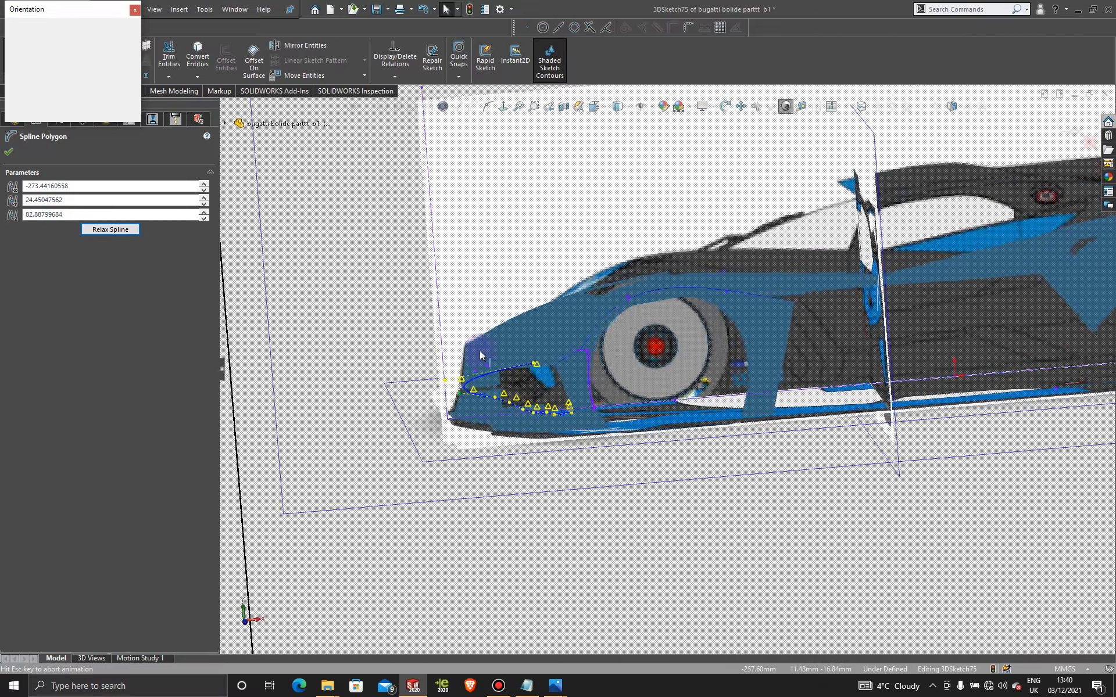
pyautogui.click(337, 434)
pyautogui.scroll(-8, 447, 429)
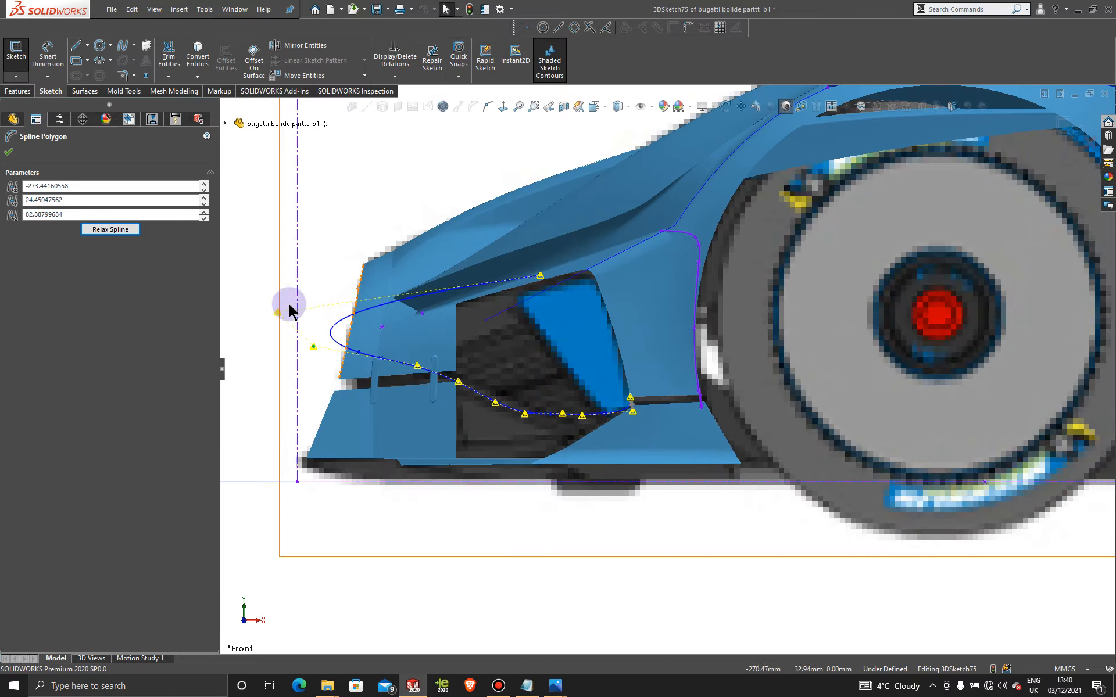
pyautogui.moveTo(279, 313); pyautogui.dragTo(515, 312)
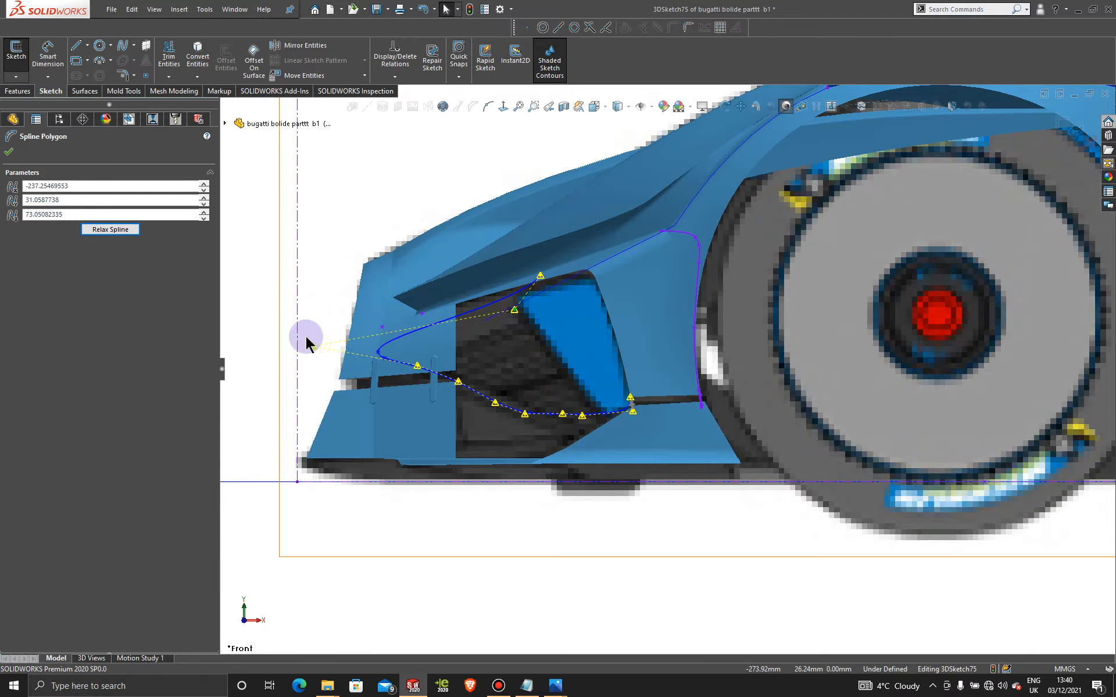
pyautogui.moveTo(313, 348); pyautogui.dragTo(481, 330)
pyautogui.moveTo(417, 366); pyautogui.dragTo(520, 354)
pyautogui.moveTo(495, 411); pyautogui.dragTo(555, 400)
# Step: Bring the spline's upper control points close to the blue intake's slanted edge in the front view
pyautogui.scroll(-5, 544, 404)
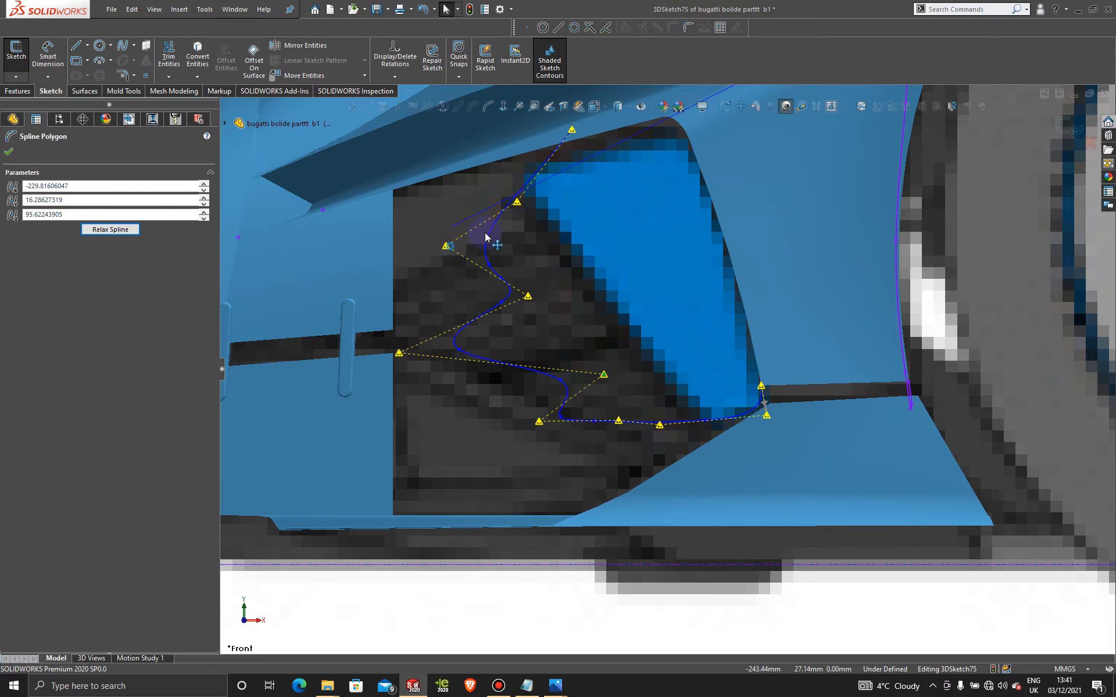
pyautogui.moveTo(486, 237); pyautogui.dragTo(493, 171)
pyautogui.moveTo(533, 222); pyautogui.dragTo(524, 202)
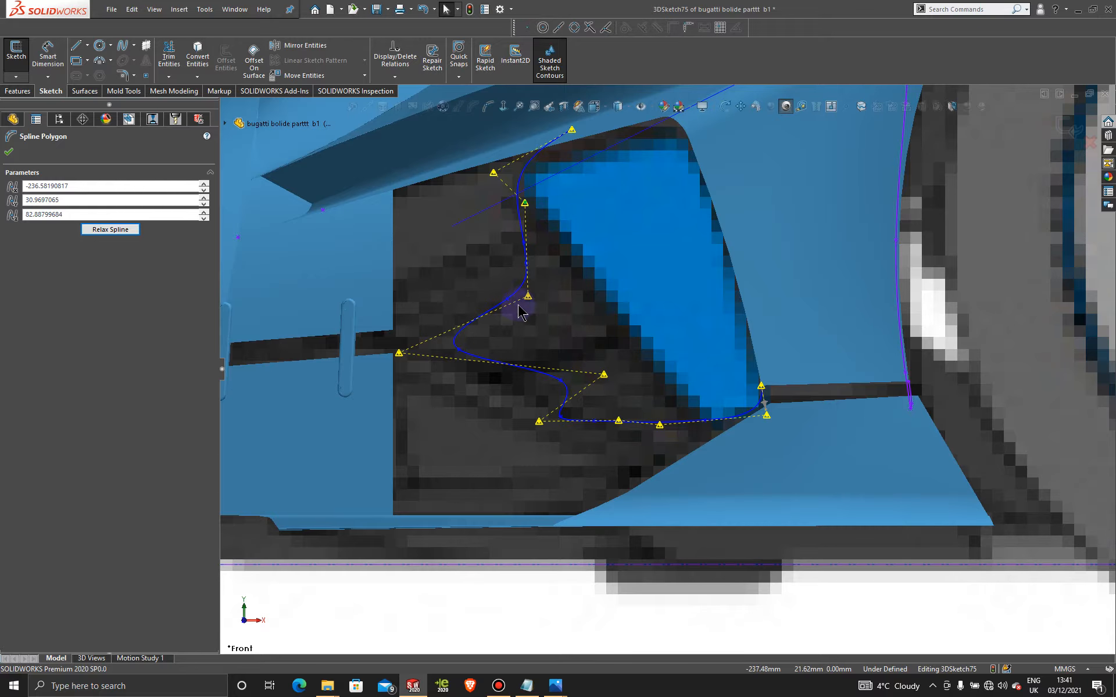
pyautogui.moveTo(528, 296); pyautogui.dragTo(543, 265)
pyautogui.moveTo(399, 353); pyautogui.dragTo(555, 244)
# Step: Fine-tune three upper control points to about X -237.03, Y 31.91; X -238.77, Y 33.56; and X -234.15, Y 28.24 mm
pyautogui.moveTo(525, 203); pyautogui.dragTo(519, 192)
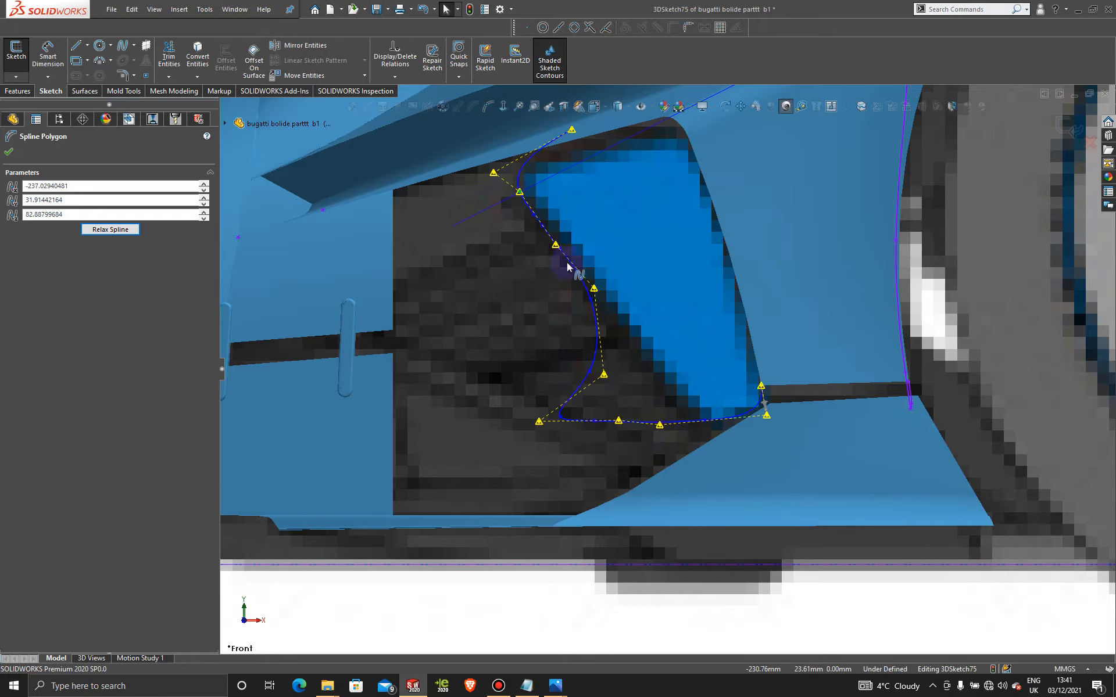
pyautogui.moveTo(555, 244); pyautogui.dragTo(540, 220)
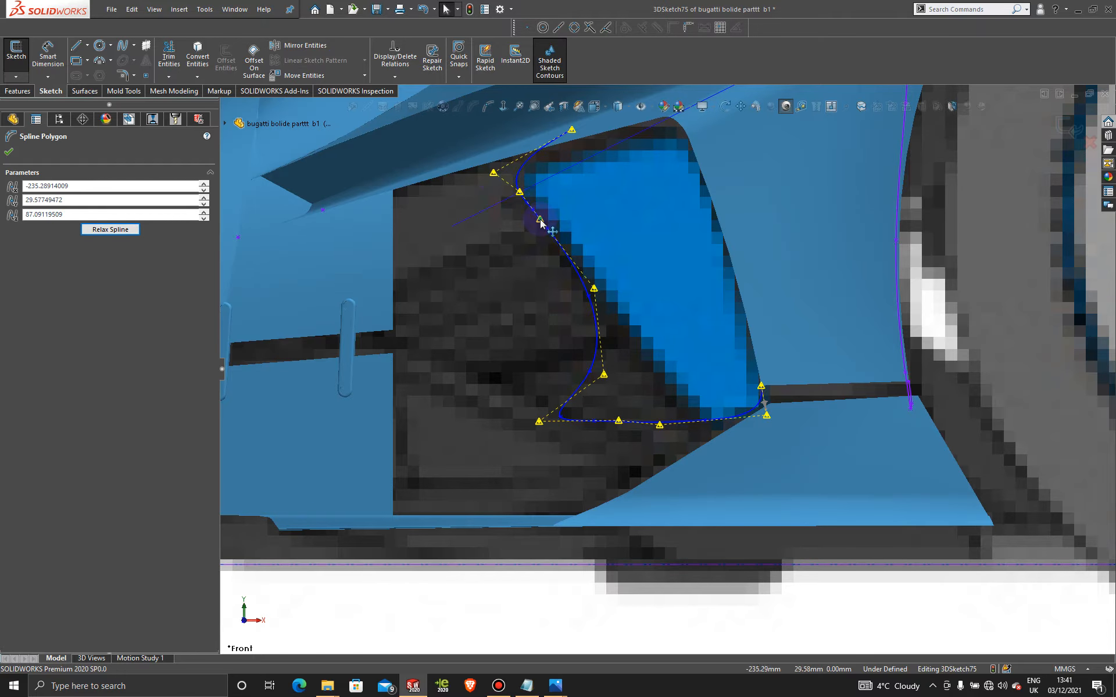
pyautogui.moveTo(494, 174); pyautogui.dragTo(499, 176)
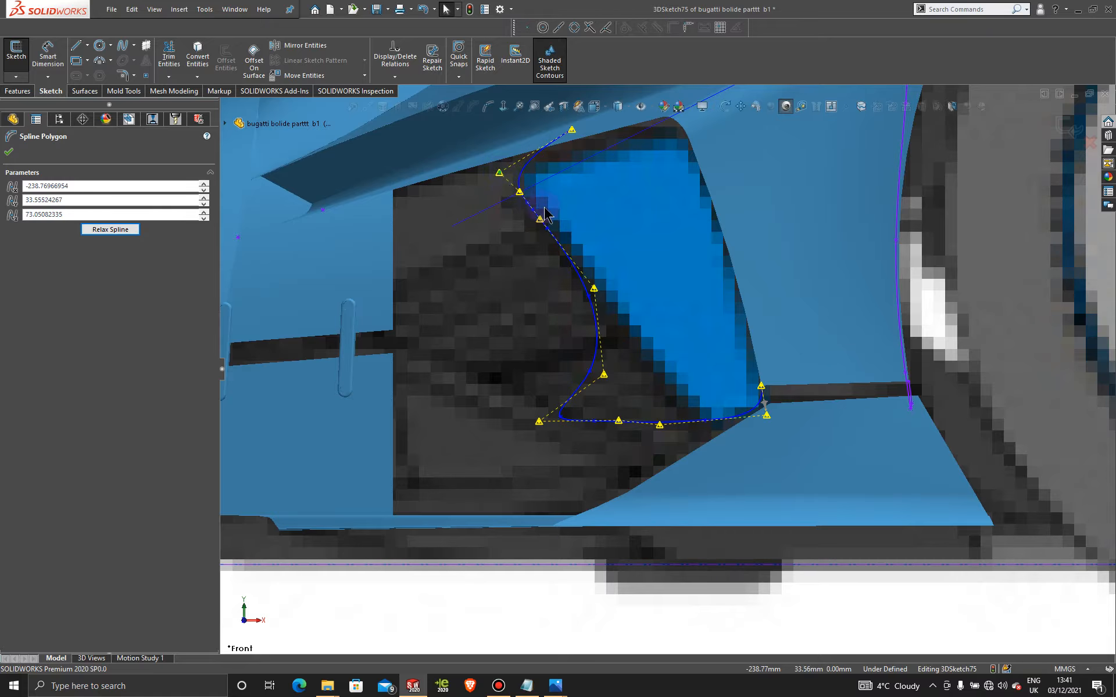
pyautogui.moveTo(543, 224)
pyautogui.mouseDown()
pyautogui.moveTo(556, 246)
pyautogui.moveTo(553, 235)
pyautogui.mouseUp()
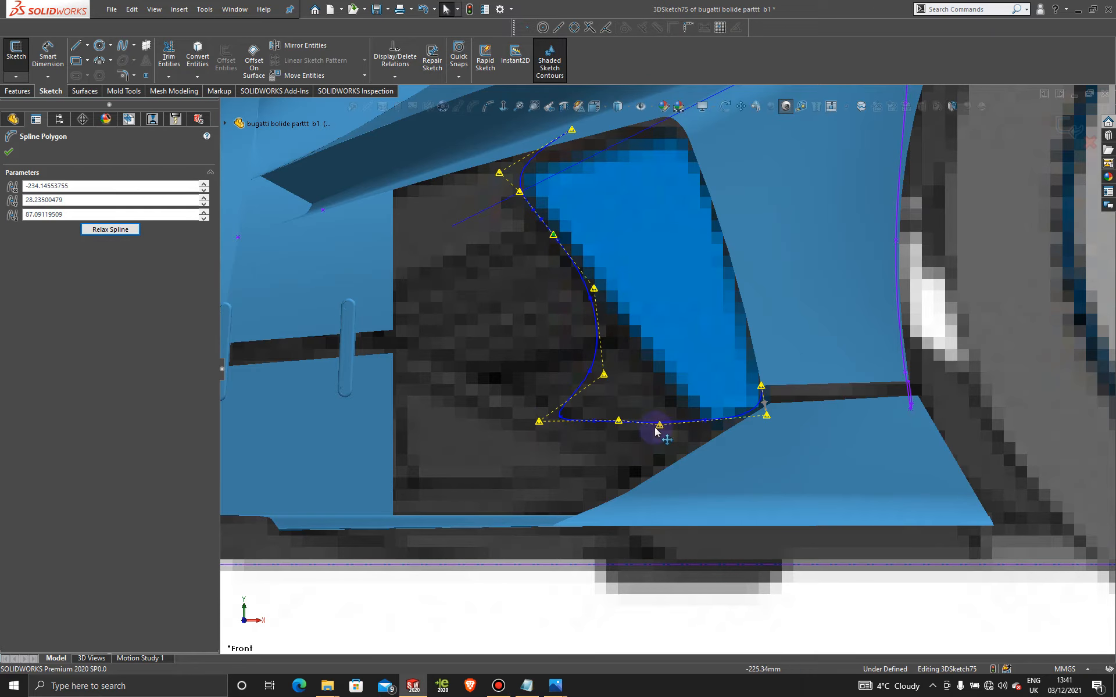
# Step: Align the lower control points with the intake's slanted edge and lower corner, the corner point at about X -221.70, Y 12.57 mm
pyautogui.moveTo(656, 431); pyautogui.dragTo(695, 424)
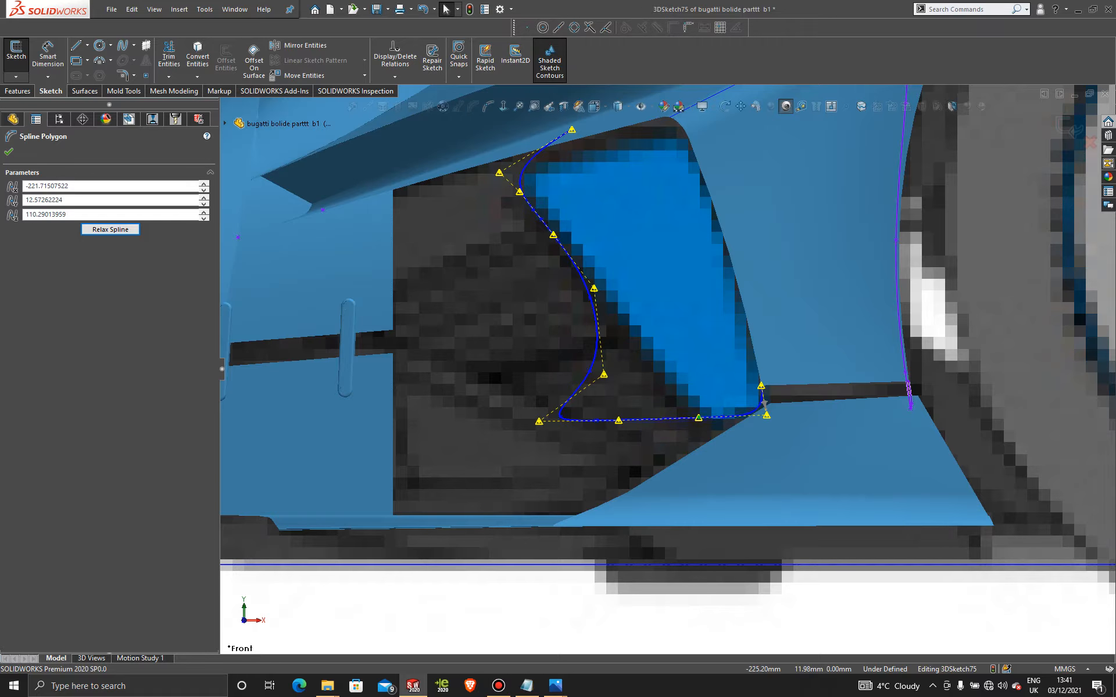
pyautogui.moveTo(618, 419); pyautogui.dragTo(673, 400)
pyautogui.moveTo(539, 422); pyautogui.dragTo(722, 426)
pyautogui.scroll(-2, 655, 401)
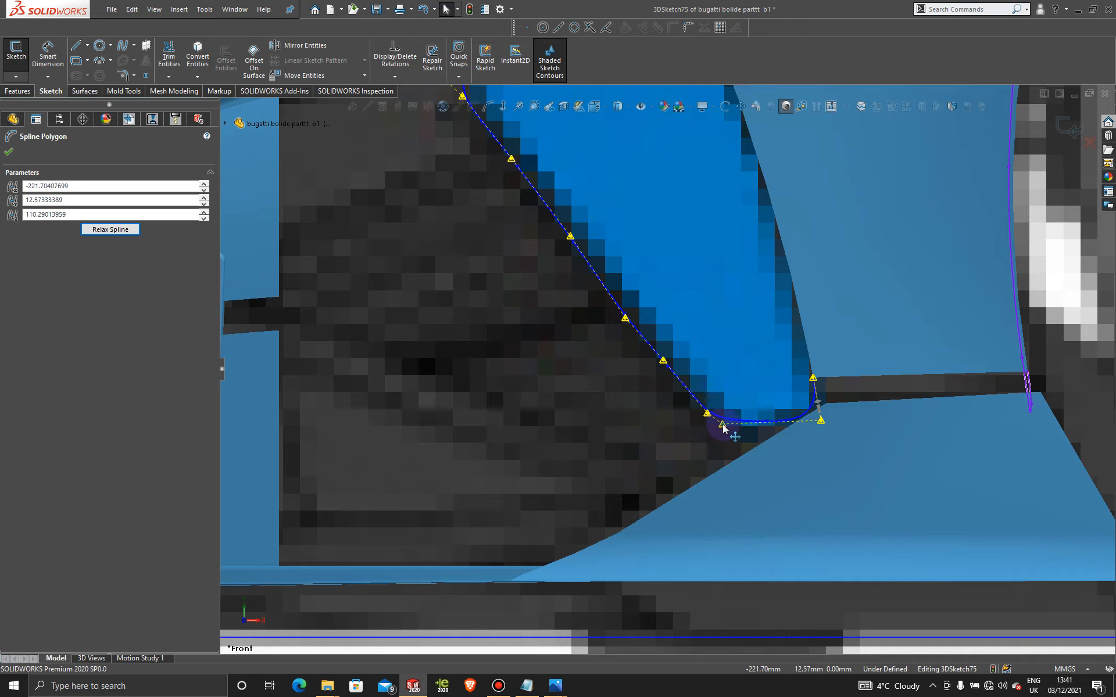
# Step: In the top view, straighten the spline's lower end, placing two control points at about X -219.72, Z 109.33 and X -223.25, Z 101.13 mm
pyautogui.scroll(5, 637, 190)
pyautogui.moveTo(640, 256); pyautogui.dragTo(664, 519, button='middle')
pyautogui.press('space')
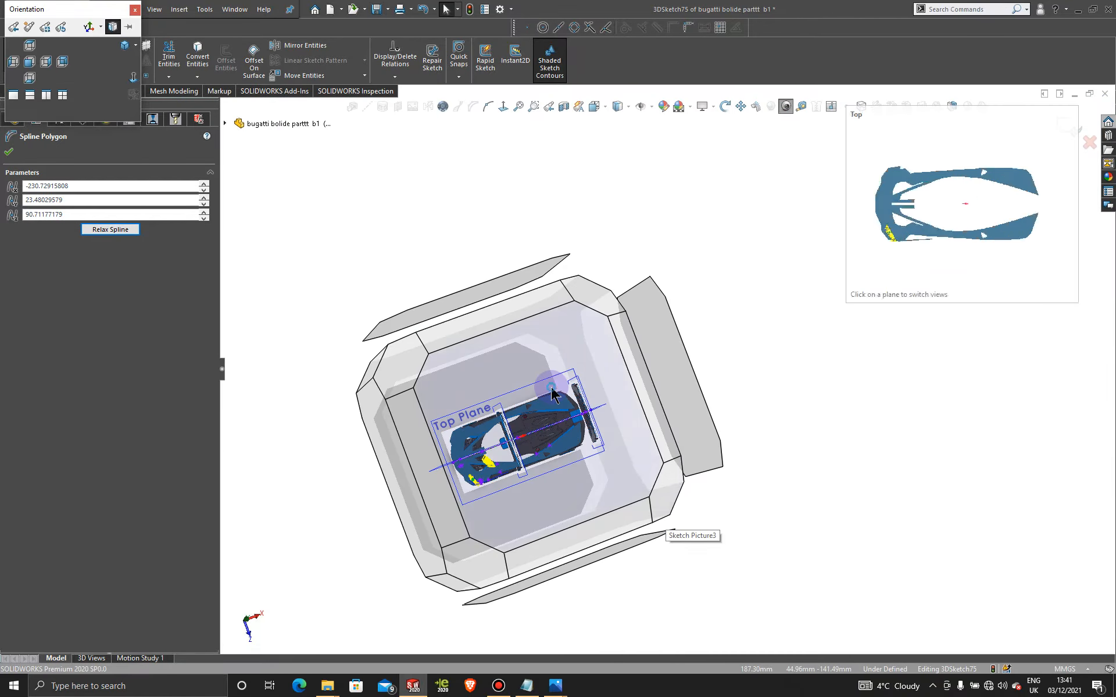
pyautogui.click(551, 393)
pyautogui.scroll(-6, 535, 494)
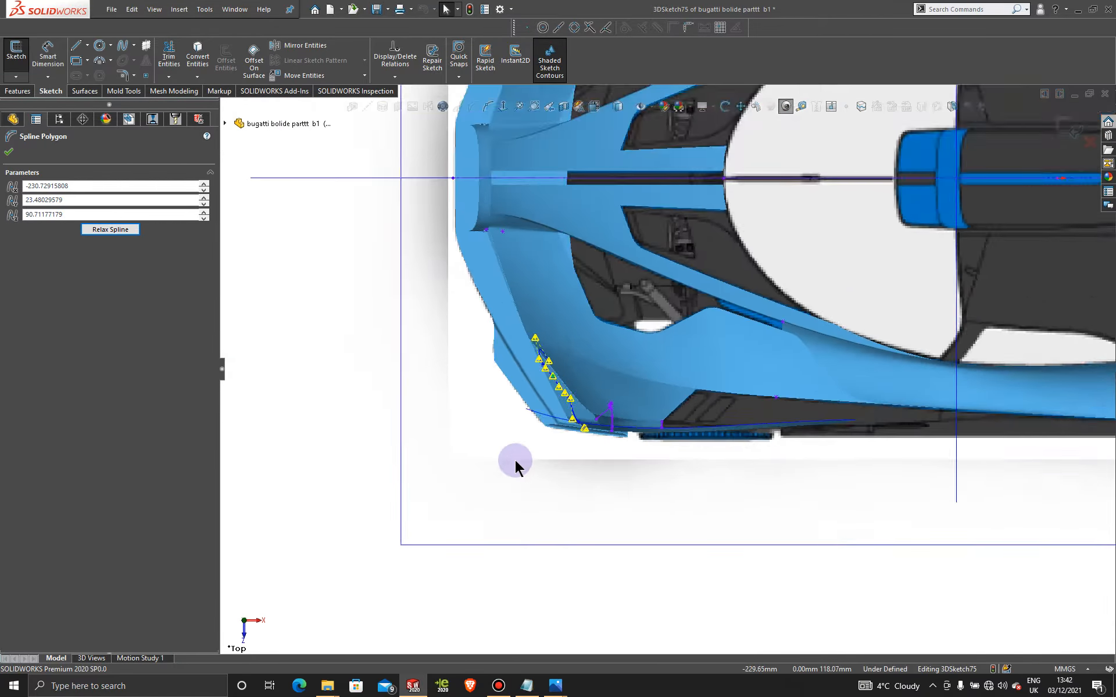
pyautogui.scroll(-2, 571, 375)
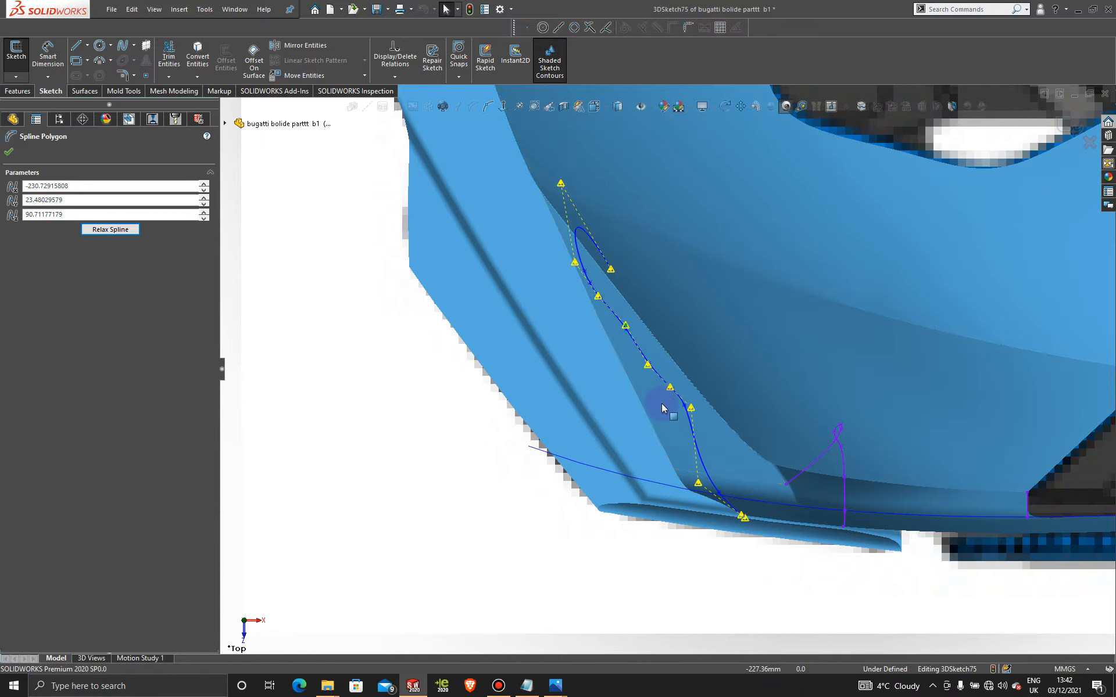
pyautogui.scroll(-2, 661, 403)
pyautogui.moveTo(709, 506); pyautogui.dragTo(730, 486)
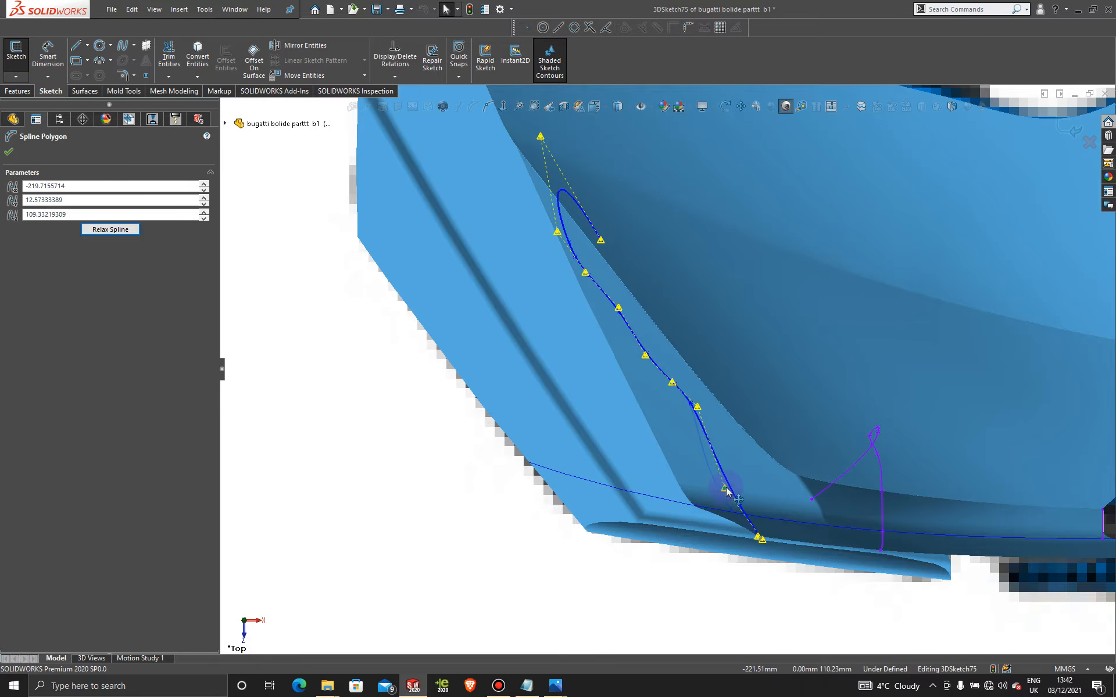
pyautogui.moveTo(697, 406); pyautogui.dragTo(691, 411)
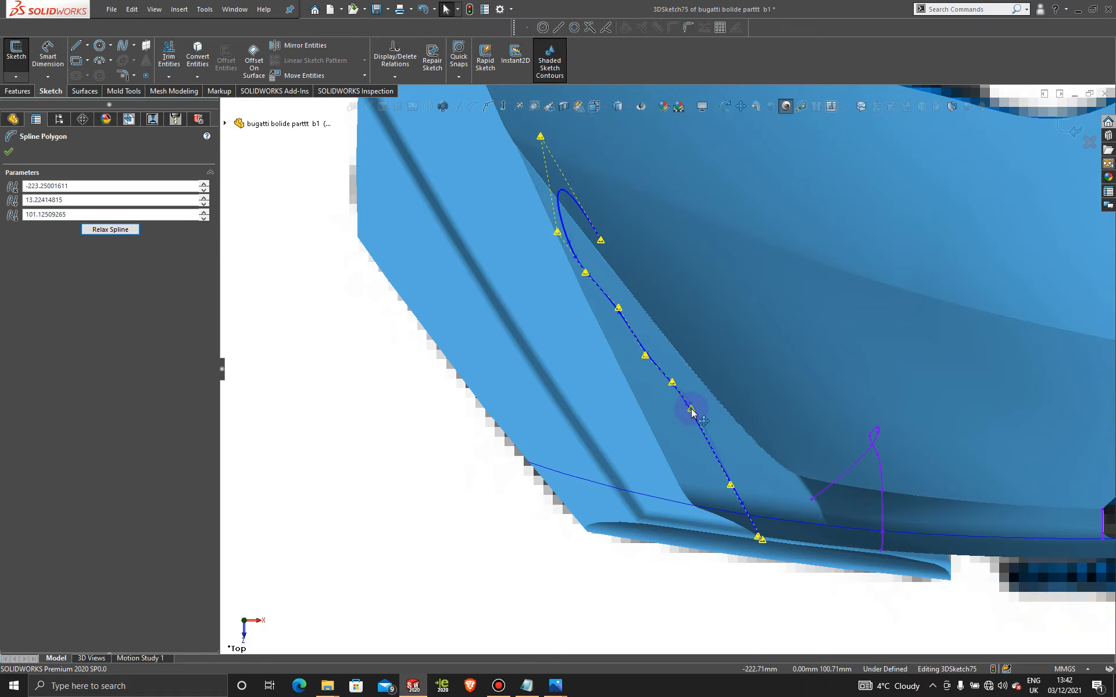
pyautogui.click(671, 383)
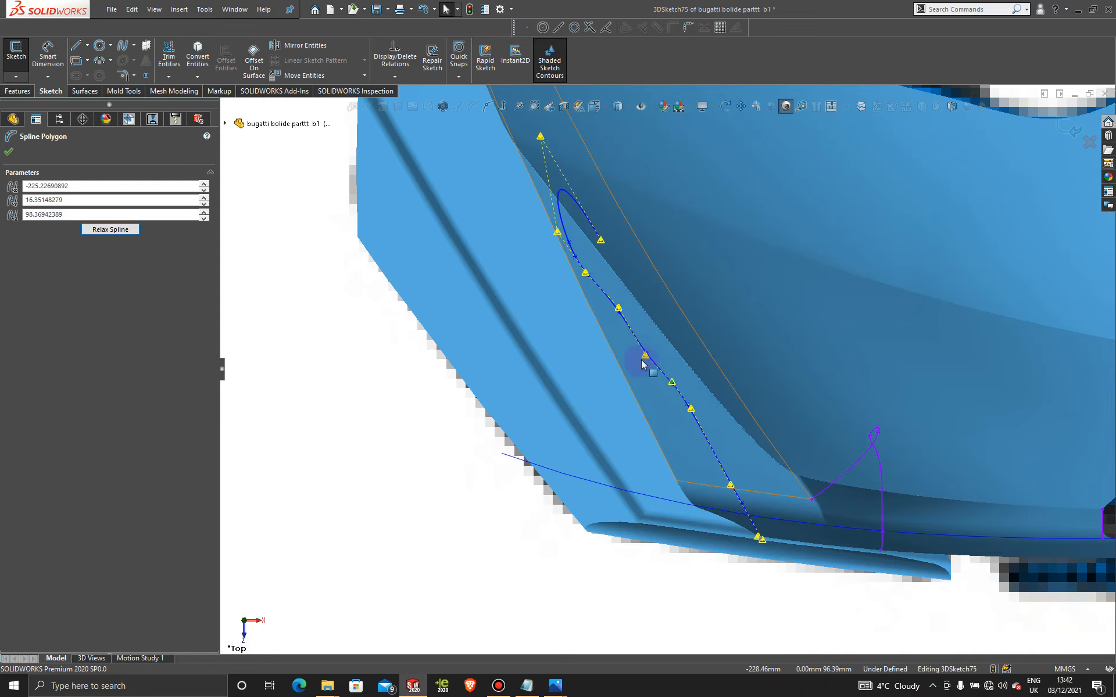
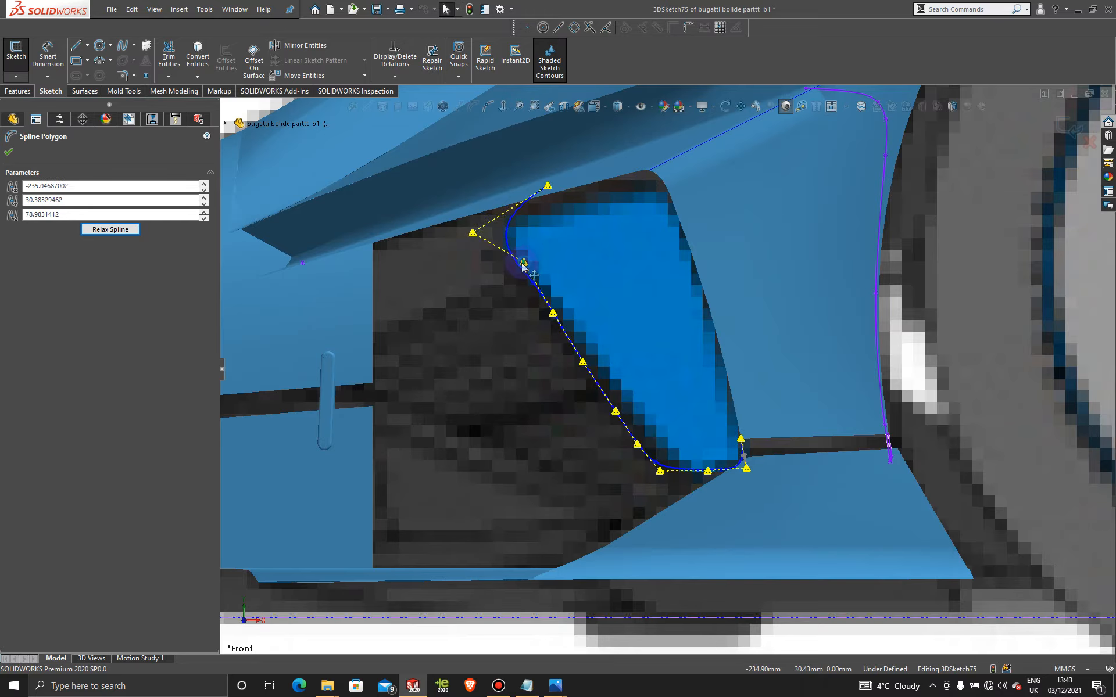
# Step: Refit the control points to the intake's slanted edge in the front view, outermost about X -239.42, Y 33.02, corner about X -222.32, Y 12.38 mm
pyautogui.moveTo(554, 312)
pyautogui.mouseDown()
pyautogui.moveTo(546, 301)
pyautogui.moveTo(551, 315)
pyautogui.mouseUp()
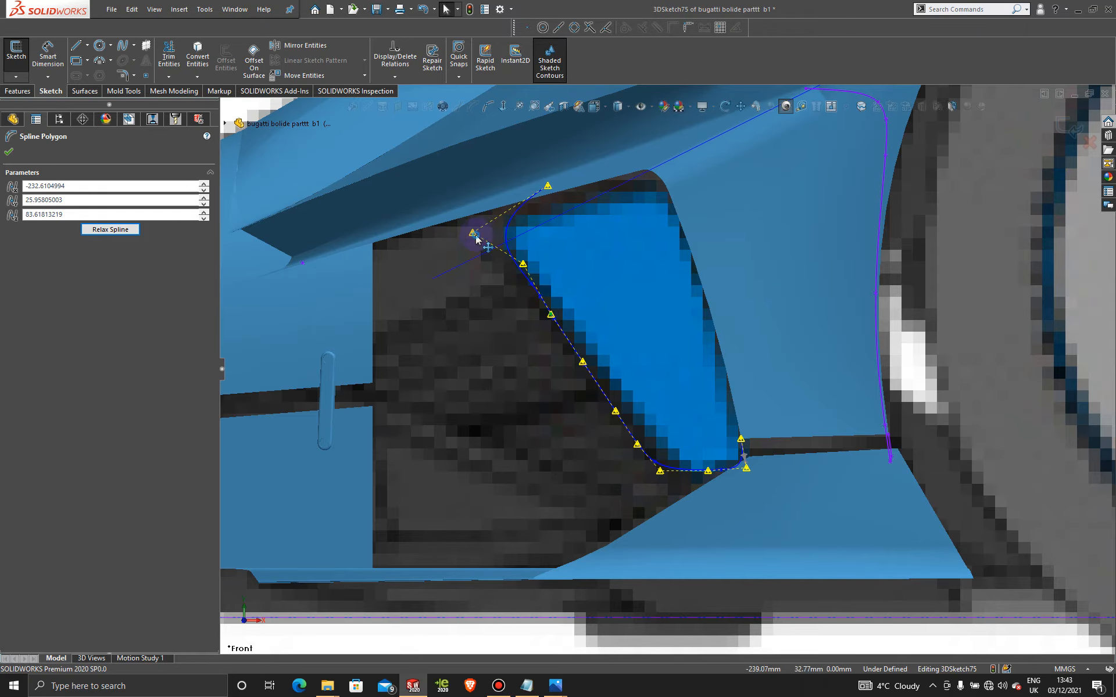
pyautogui.moveTo(476, 239); pyautogui.dragTo(472, 235)
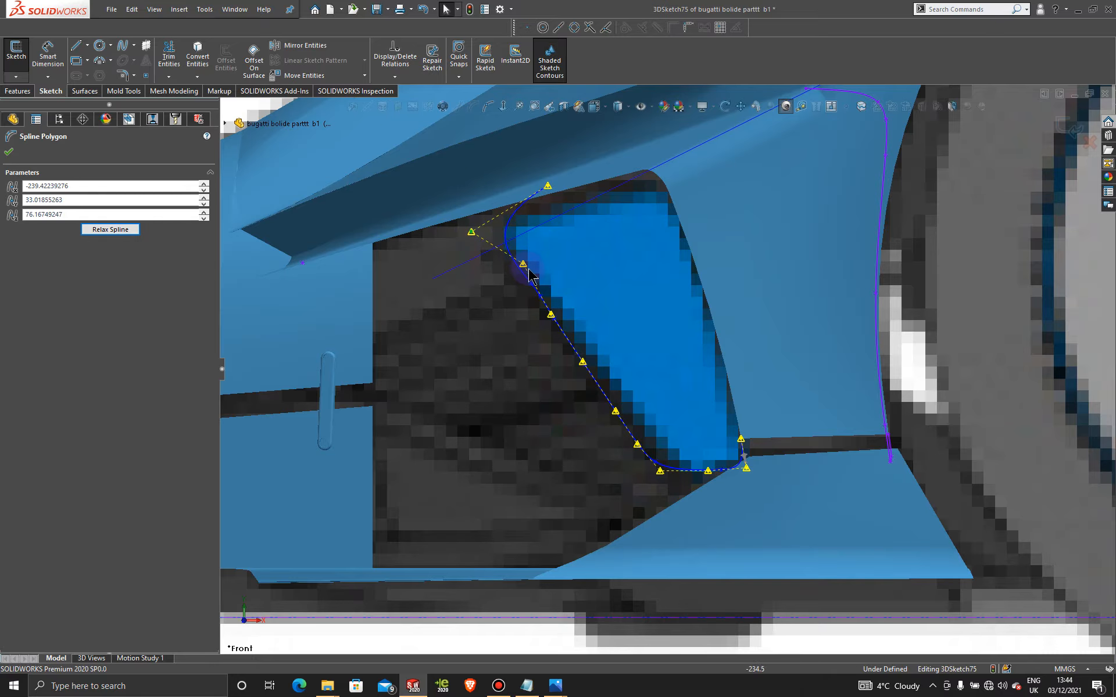
pyautogui.moveTo(523, 264); pyautogui.dragTo(515, 260)
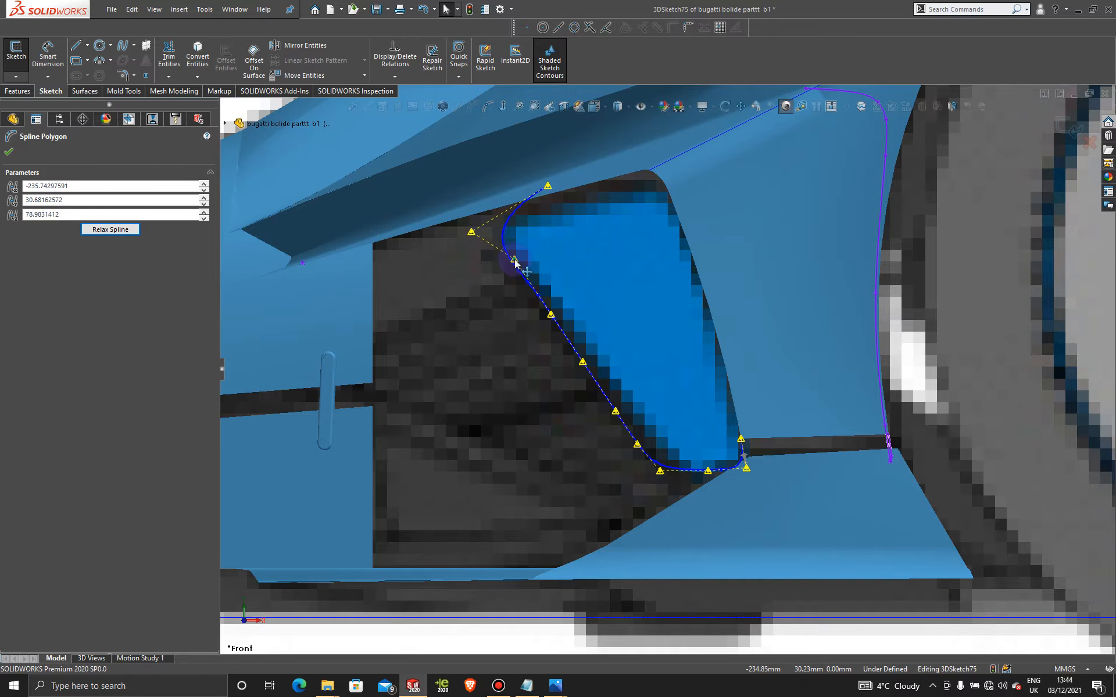
pyautogui.click(550, 314)
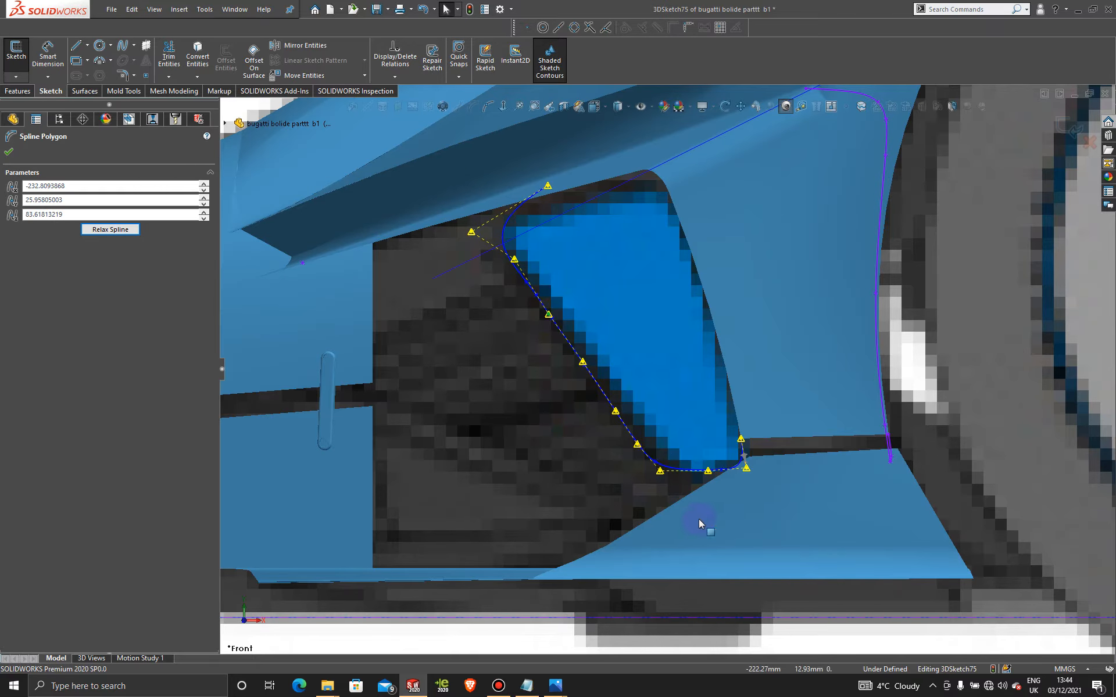
pyautogui.moveTo(660, 471); pyautogui.dragTo(672, 475)
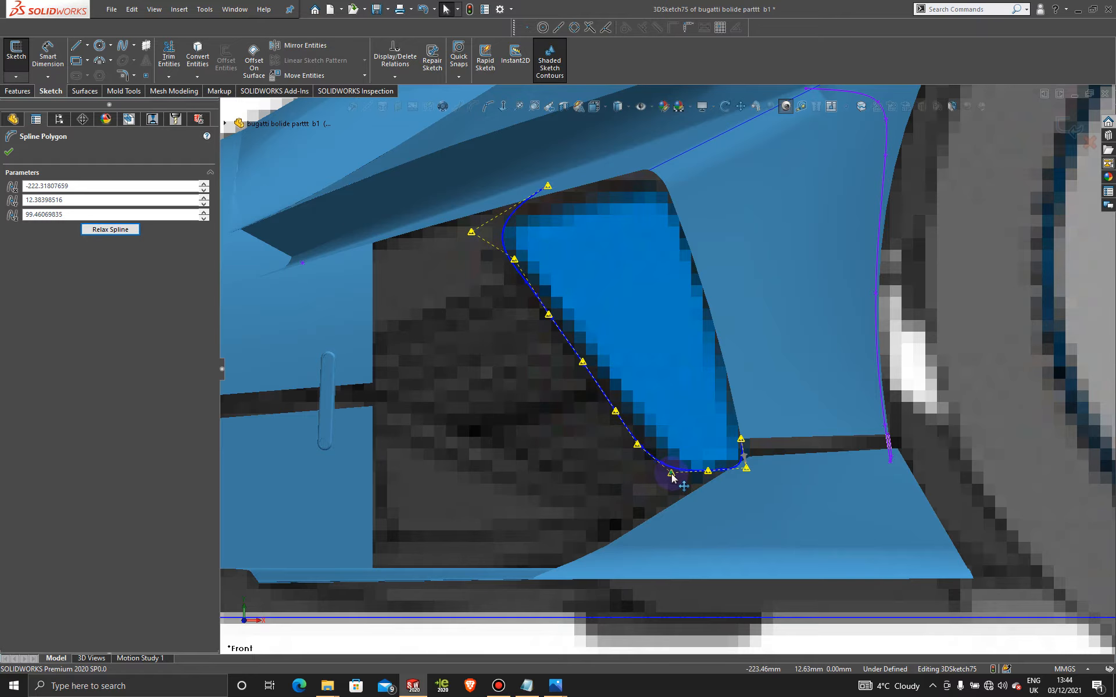
pyautogui.click(639, 443)
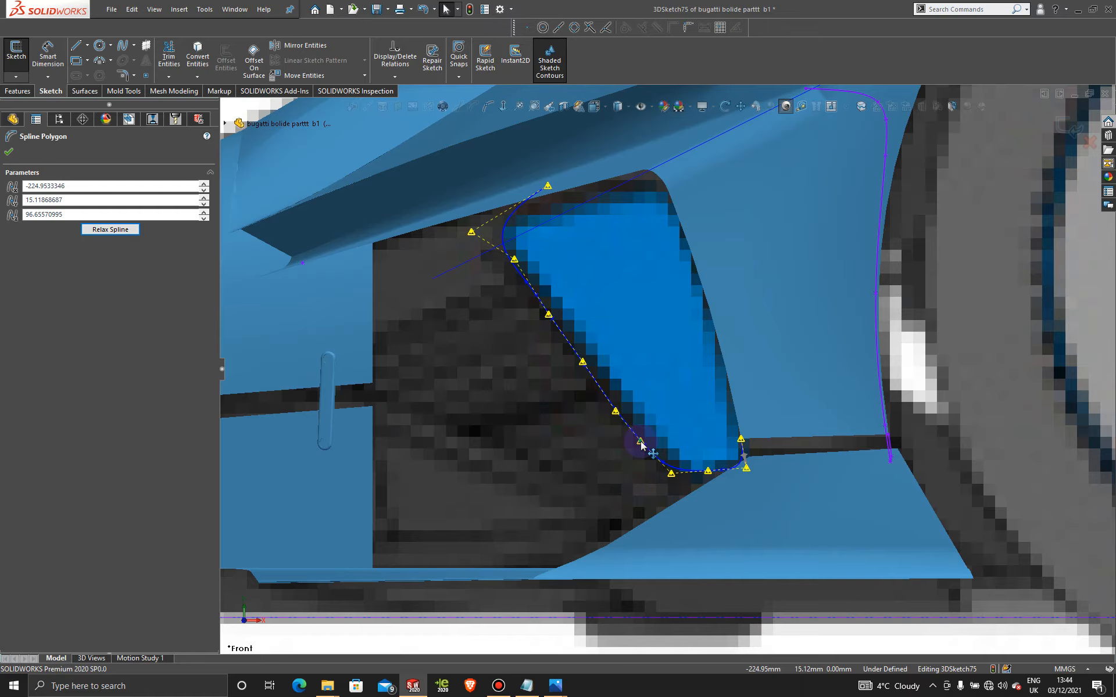
# Step: Smooth the spline in the top view, moving the lower-corner control point to about X -223.17, Z 99.64 and the outermost to X -238.10, Z 75.80 mm
pyautogui.scroll(5, 641, 446)
pyautogui.moveTo(640, 444); pyautogui.dragTo(709, 600, button='middle')
pyautogui.press('space')
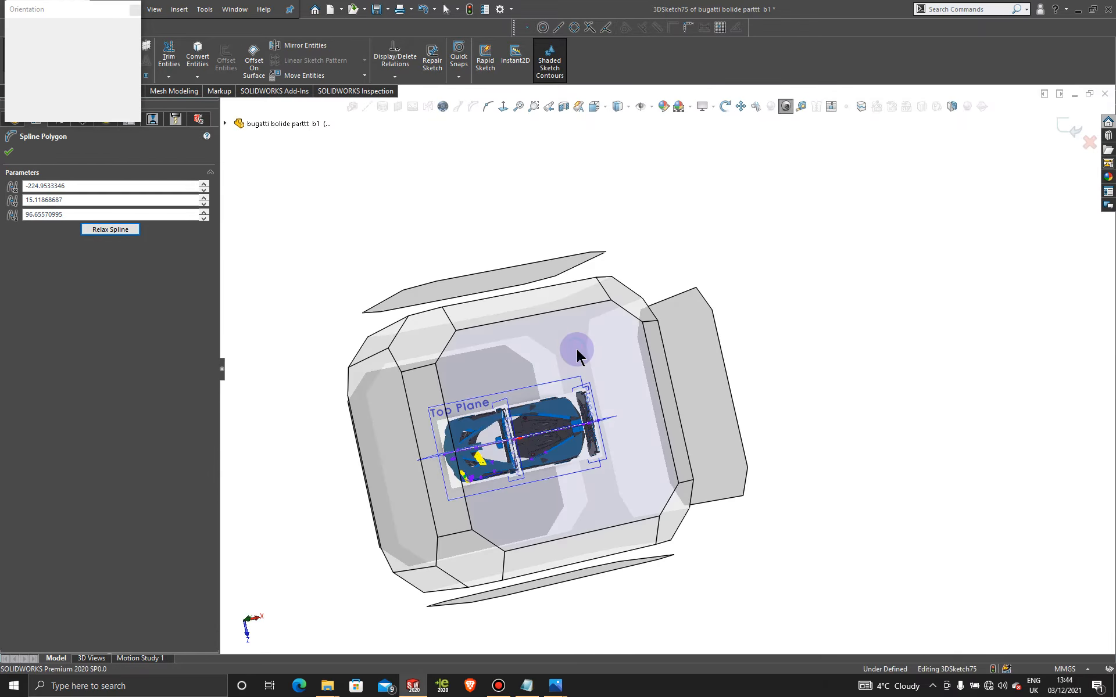
pyautogui.click(577, 350)
pyautogui.scroll(-10, 476, 404)
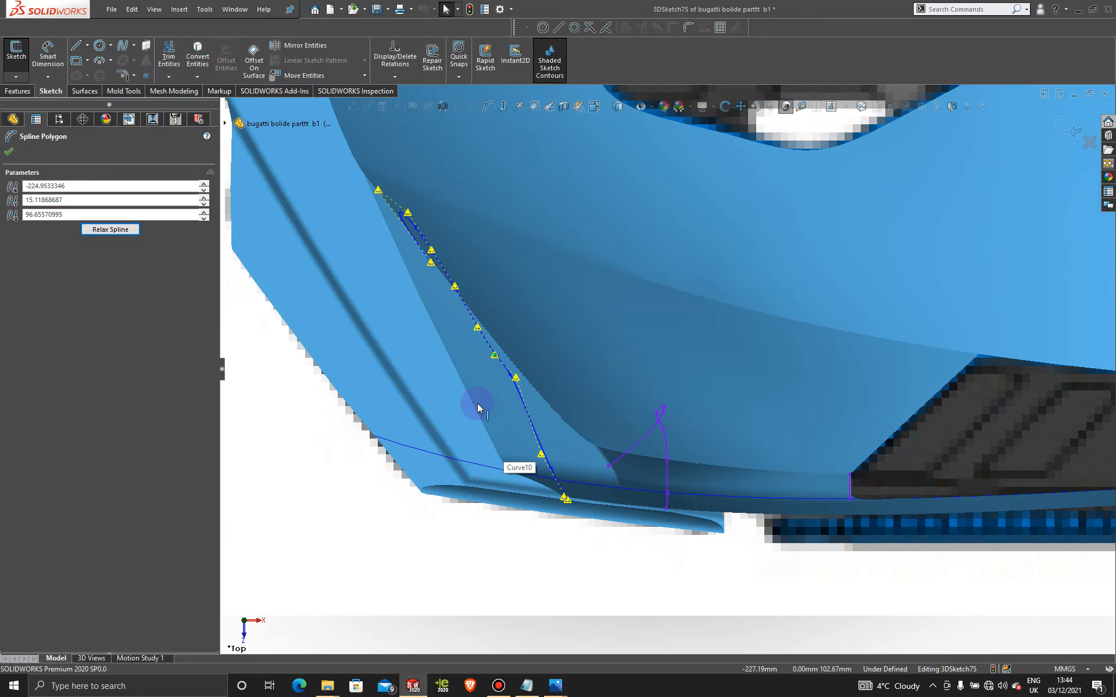
pyautogui.scroll(-3, 458, 347)
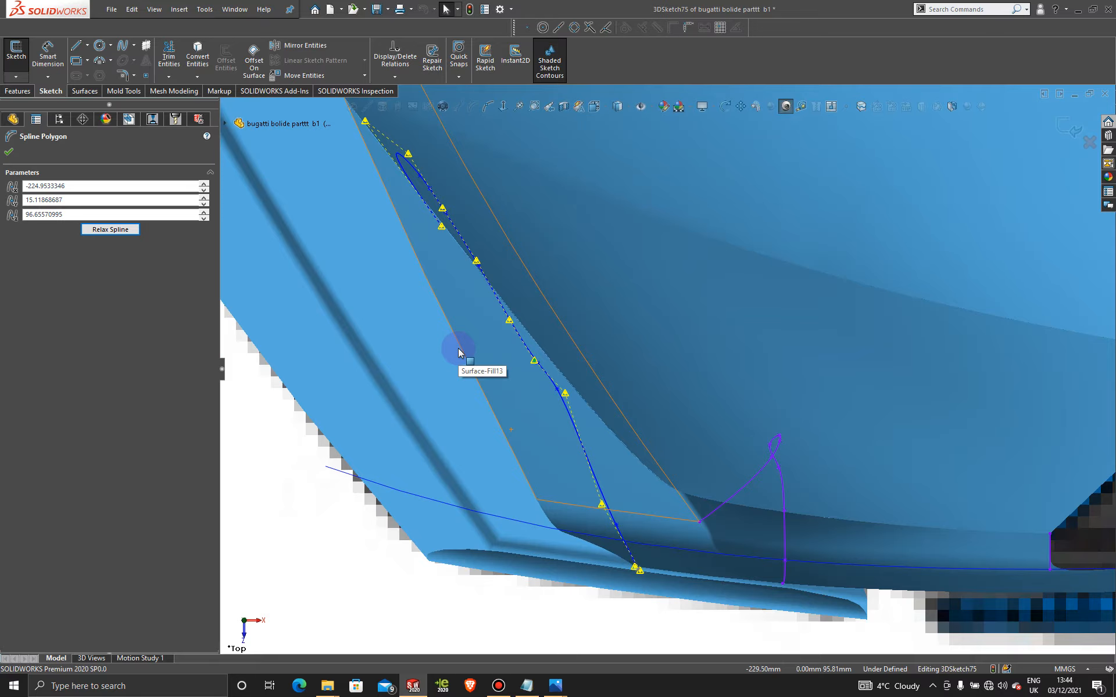
pyautogui.moveTo(565, 396); pyautogui.dragTo(556, 396)
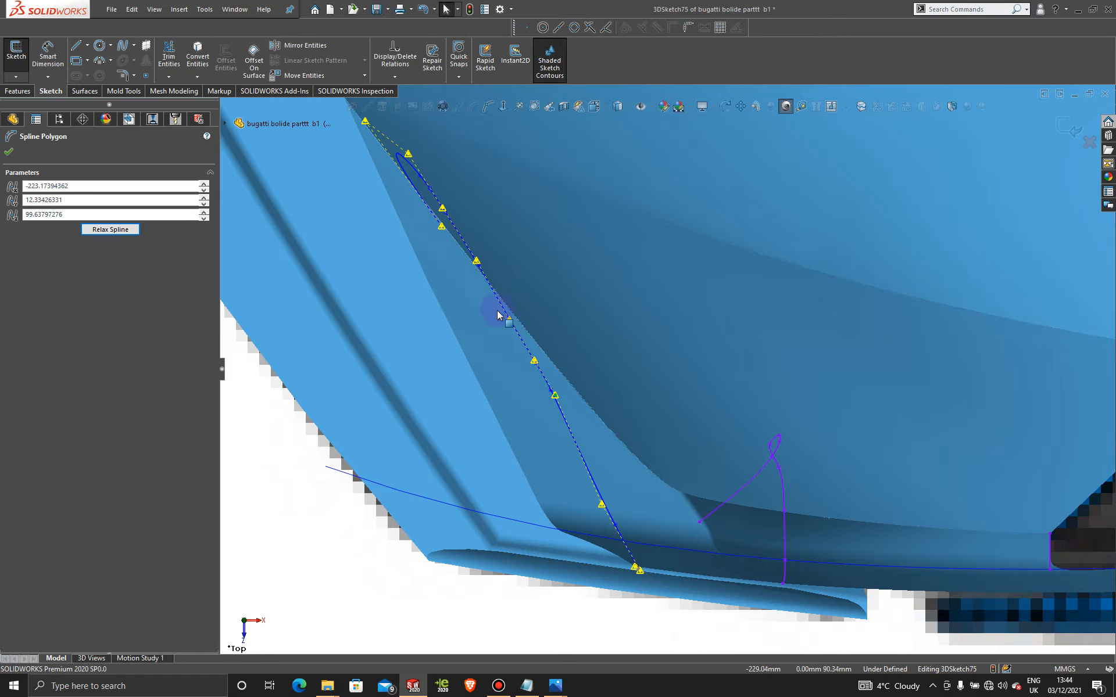
pyautogui.press('z')
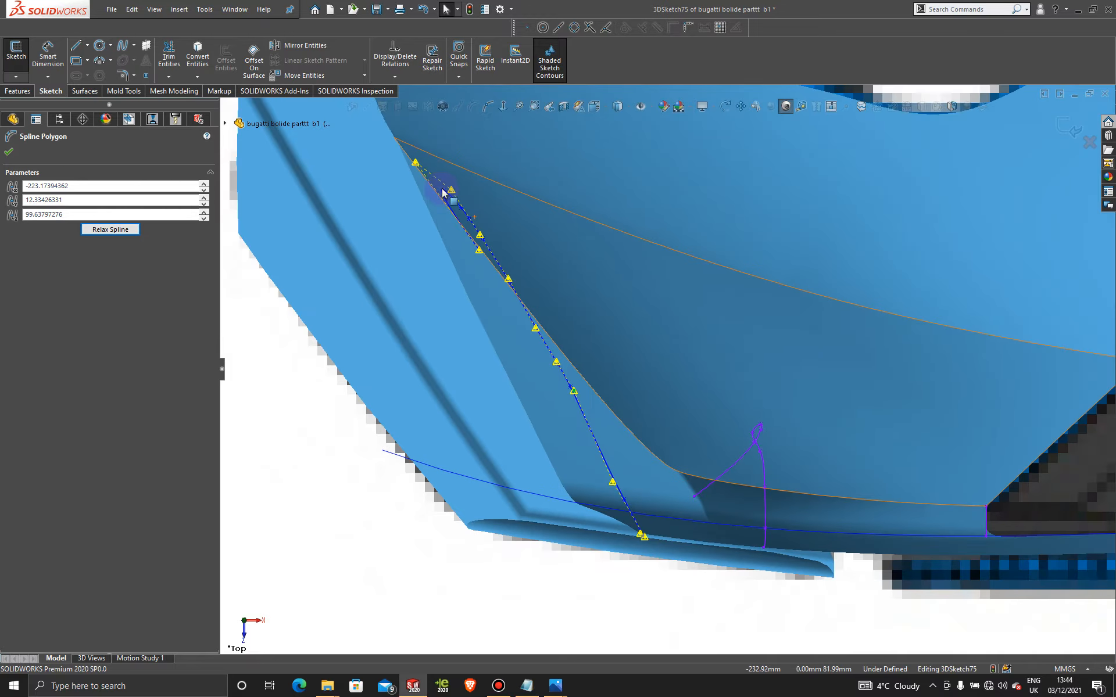
pyautogui.moveTo(415, 162); pyautogui.dragTo(428, 159)
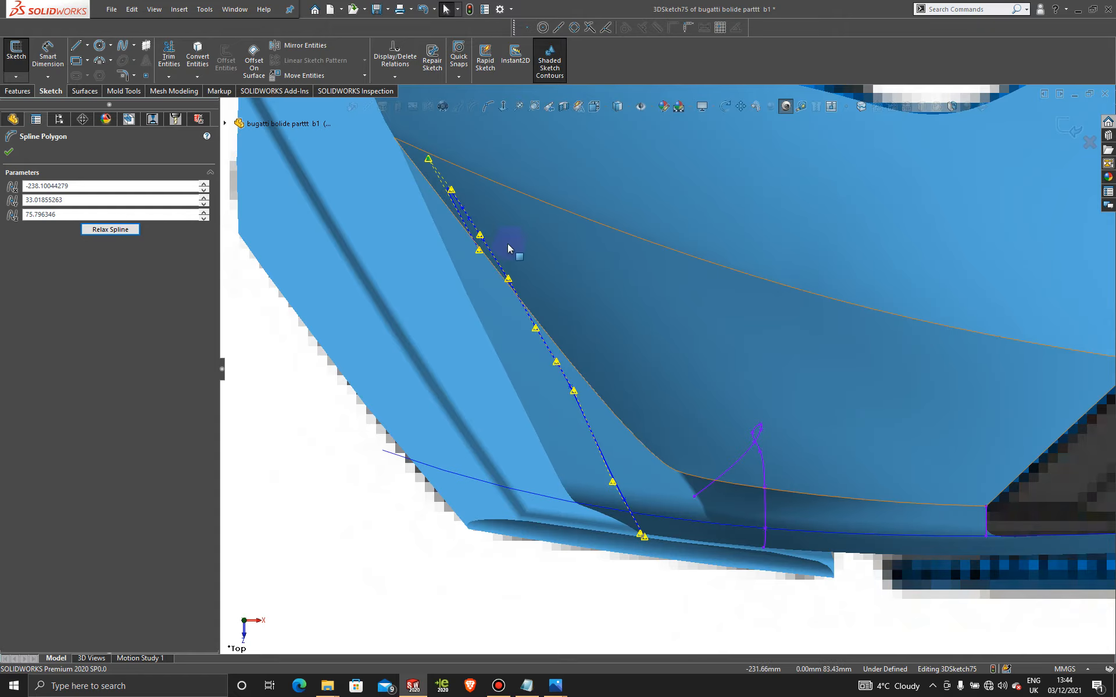
pyautogui.scroll(-1, 526, 317)
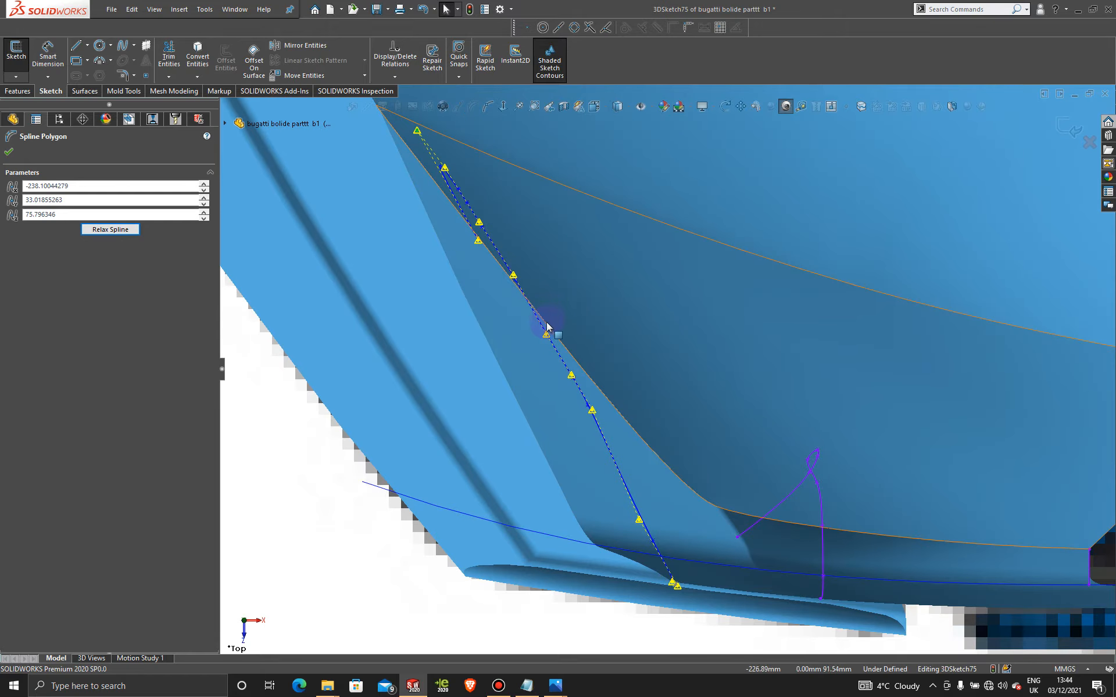
# Step: In the left view, fit the intake's lower corner with control points at about Y 12.27, Z 99.62 and Y 13.79, Z 97.36 mm
pyautogui.scroll(3, 621, 452)
pyautogui.moveTo(621, 452)
pyautogui.mouseDown(button='middle')
pyautogui.moveTo(613, 257)
pyautogui.moveTo(655, 197)
pyautogui.moveTo(755, 214)
pyautogui.moveTo(707, 224)
pyautogui.moveTo(601, 217)
pyautogui.mouseUp(button='middle')
pyautogui.press('space')
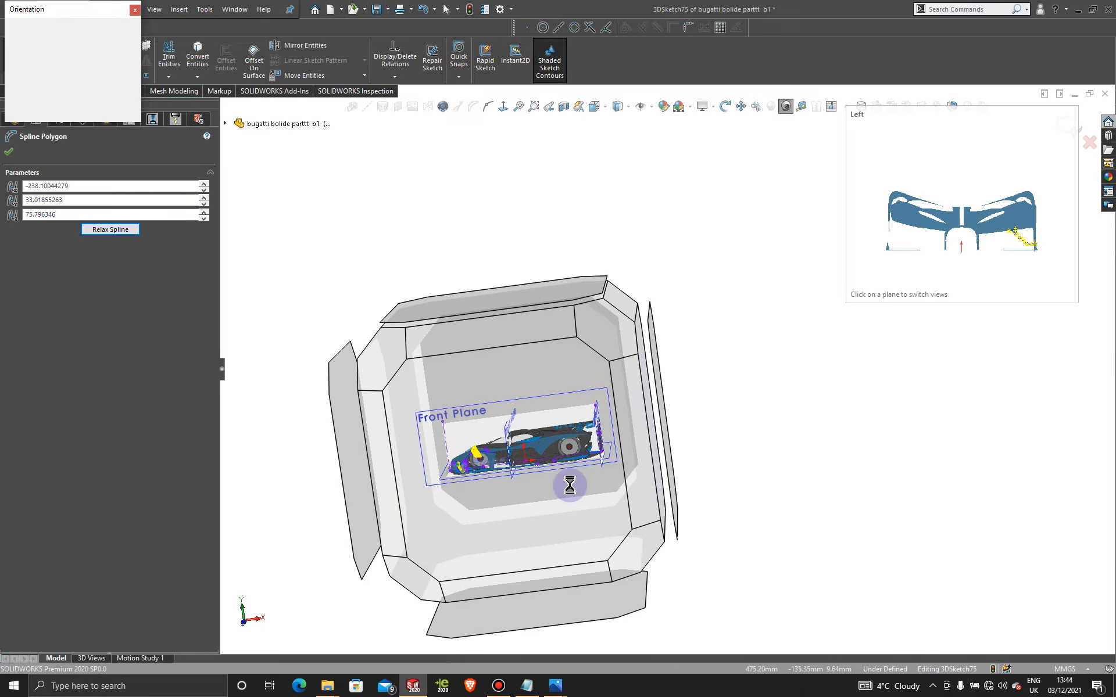
pyautogui.click(569, 486)
pyautogui.scroll(10, 459, 444)
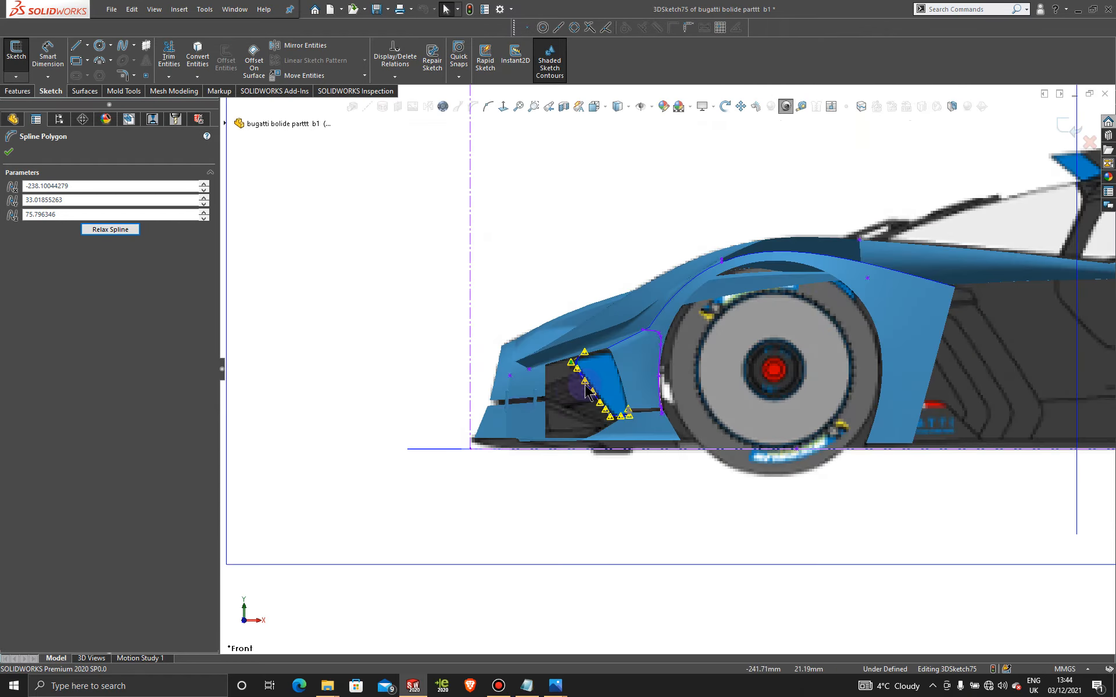
pyautogui.scroll(-8, 643, 410)
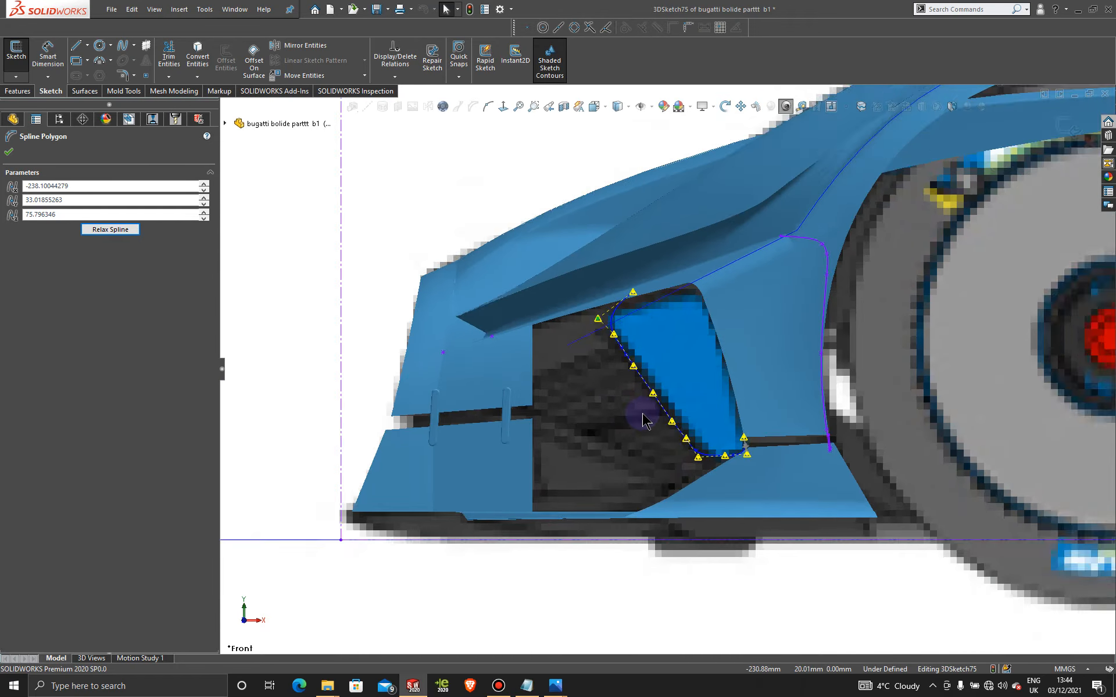
pyautogui.press('space')
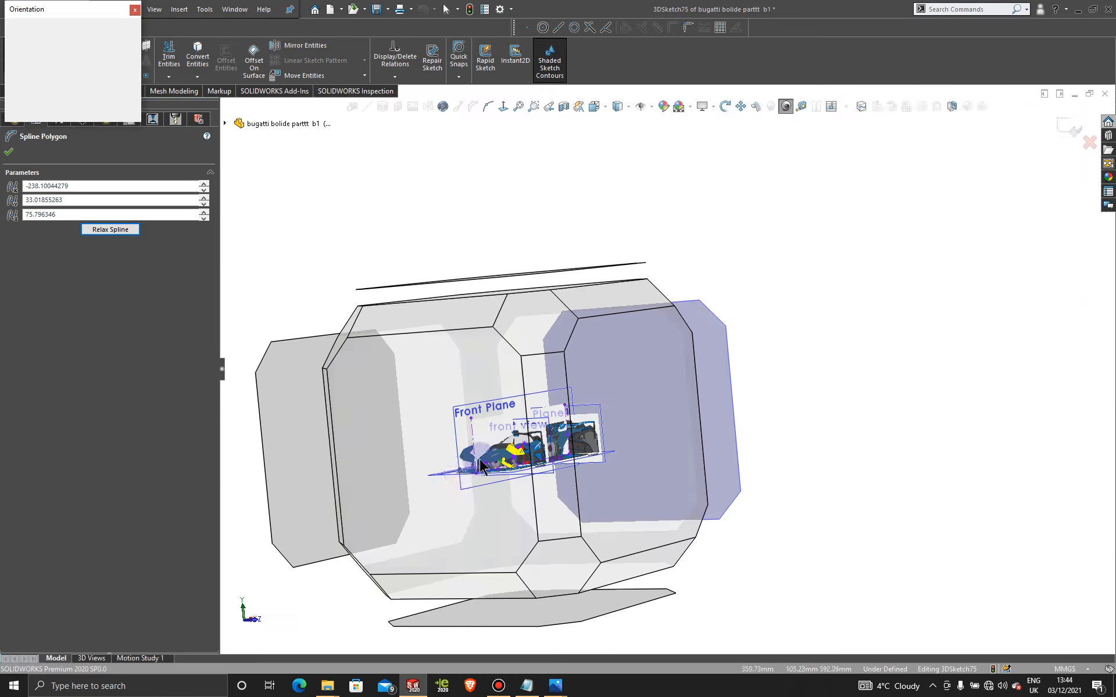
pyautogui.click(455, 486)
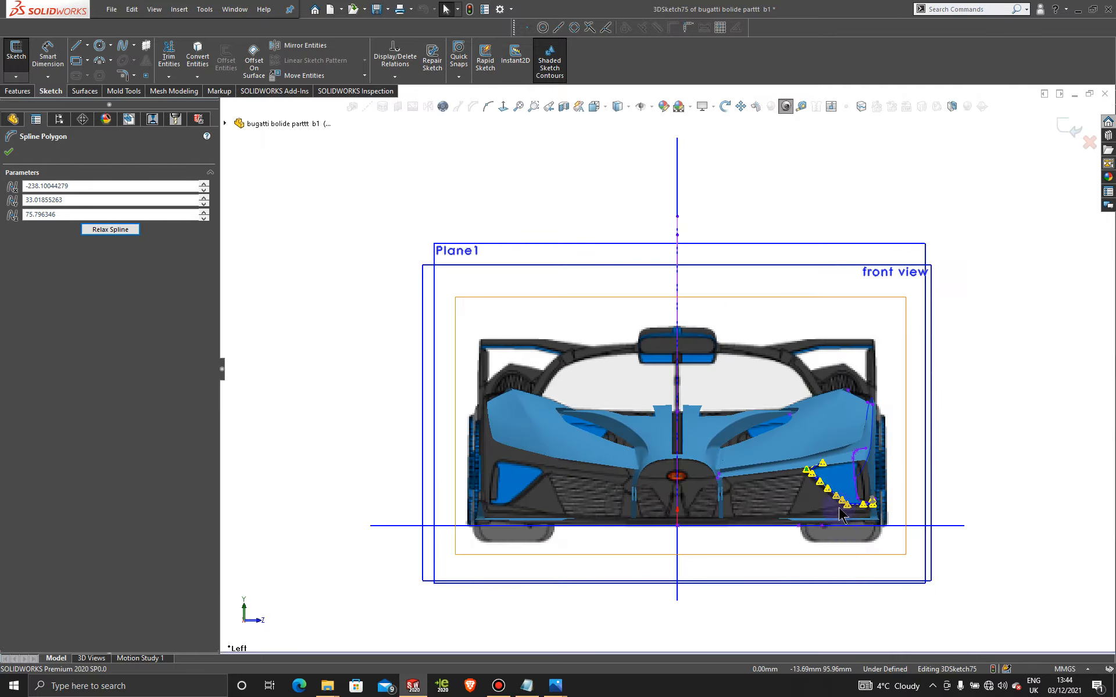
pyautogui.scroll(8, 839, 507)
pyautogui.scroll(3, 747, 418)
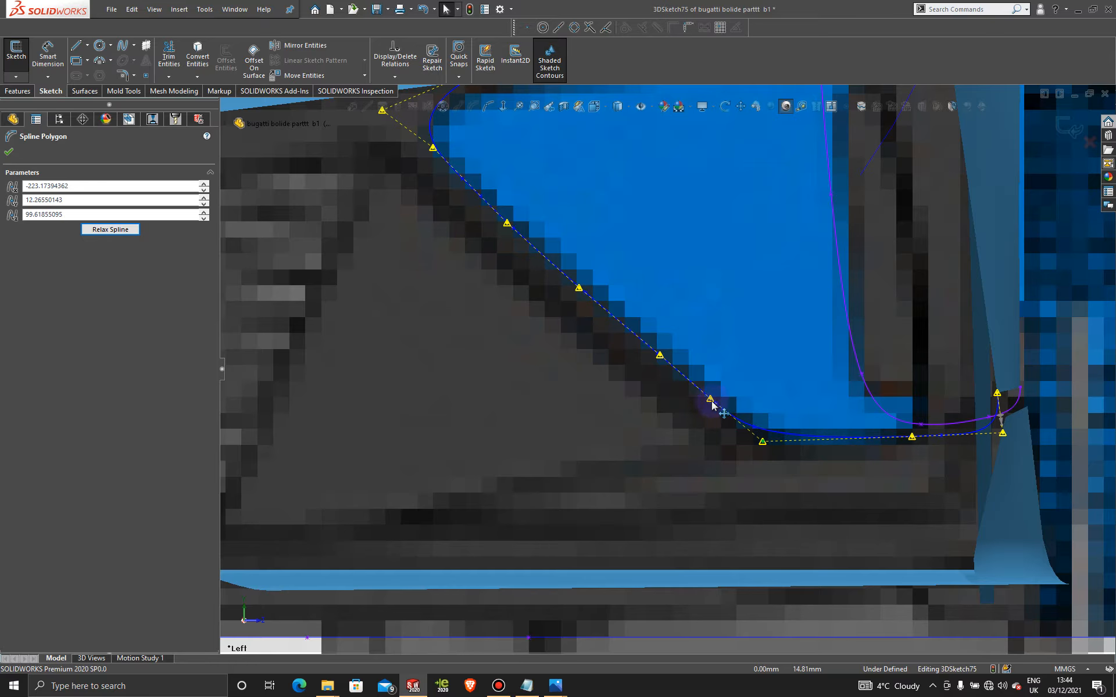
pyautogui.moveTo(710, 399); pyautogui.dragTo(727, 419)
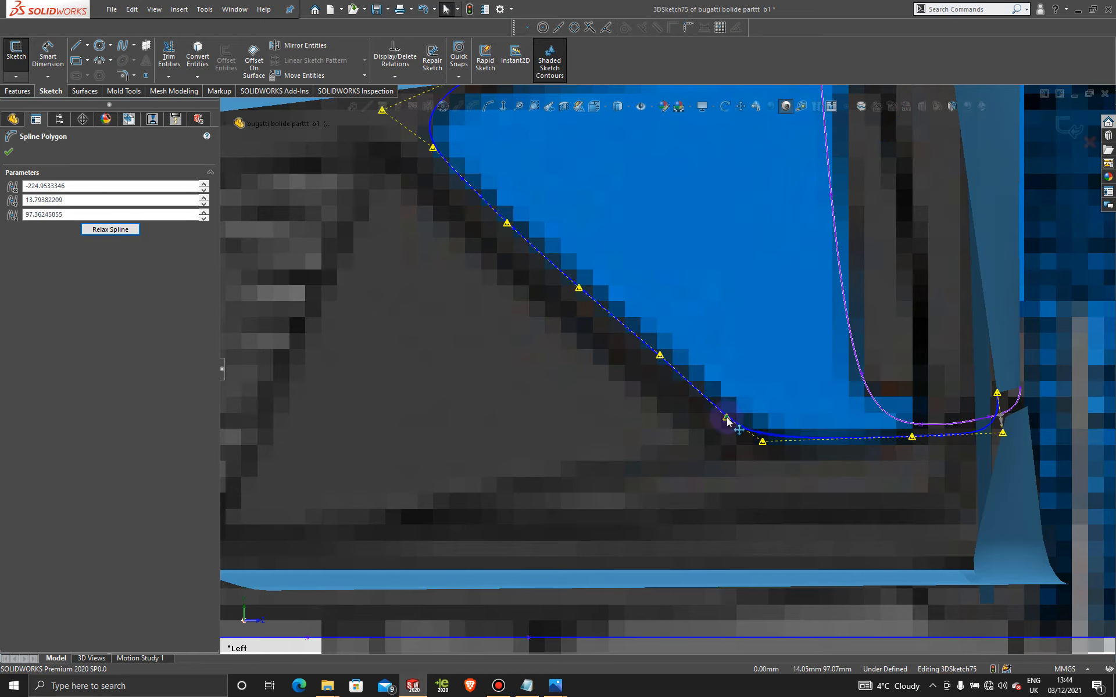
# Step: Inspect the intake spline from an angle and exit the 3D sketch, keeping its changes
pyautogui.scroll(2, 795, 461)
pyautogui.scroll(3, 695, 279)
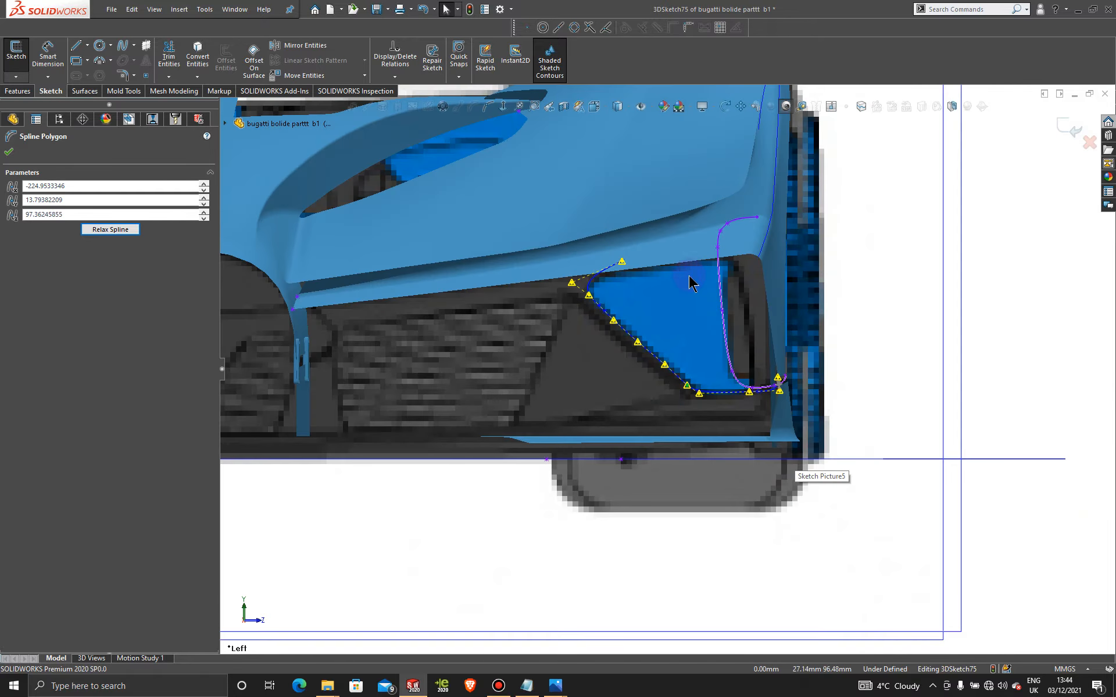
pyautogui.moveTo(632, 287); pyautogui.dragTo(591, 421, button='middle')
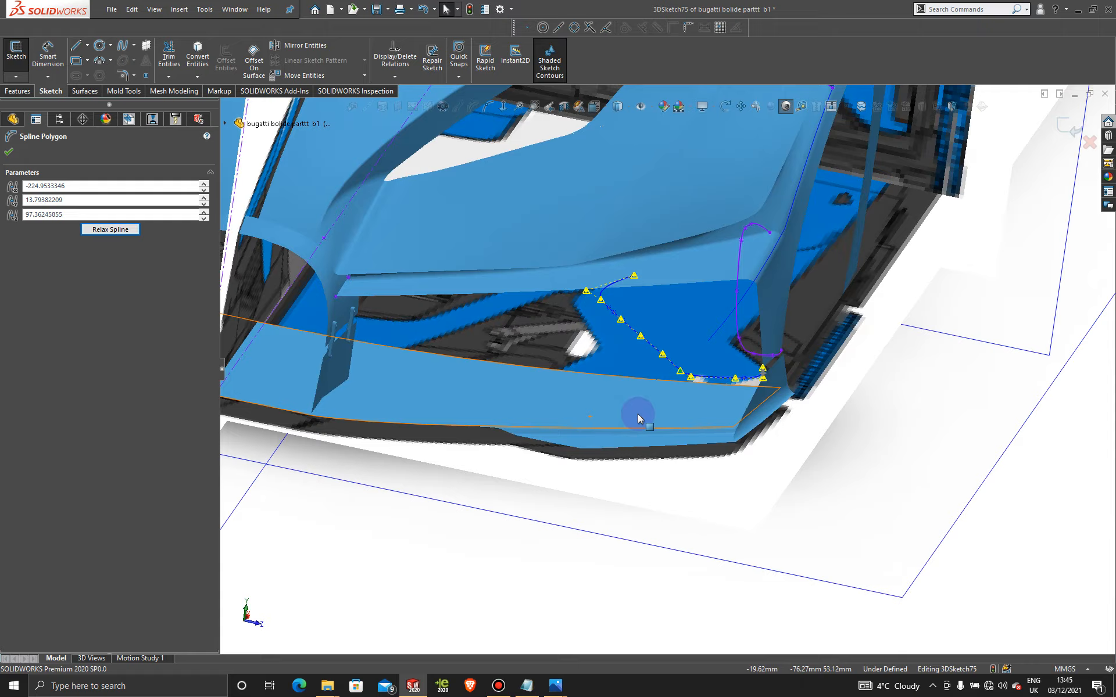
pyautogui.moveTo(641, 407); pyautogui.dragTo(617, 384, button='middle')
pyautogui.click(1072, 126)
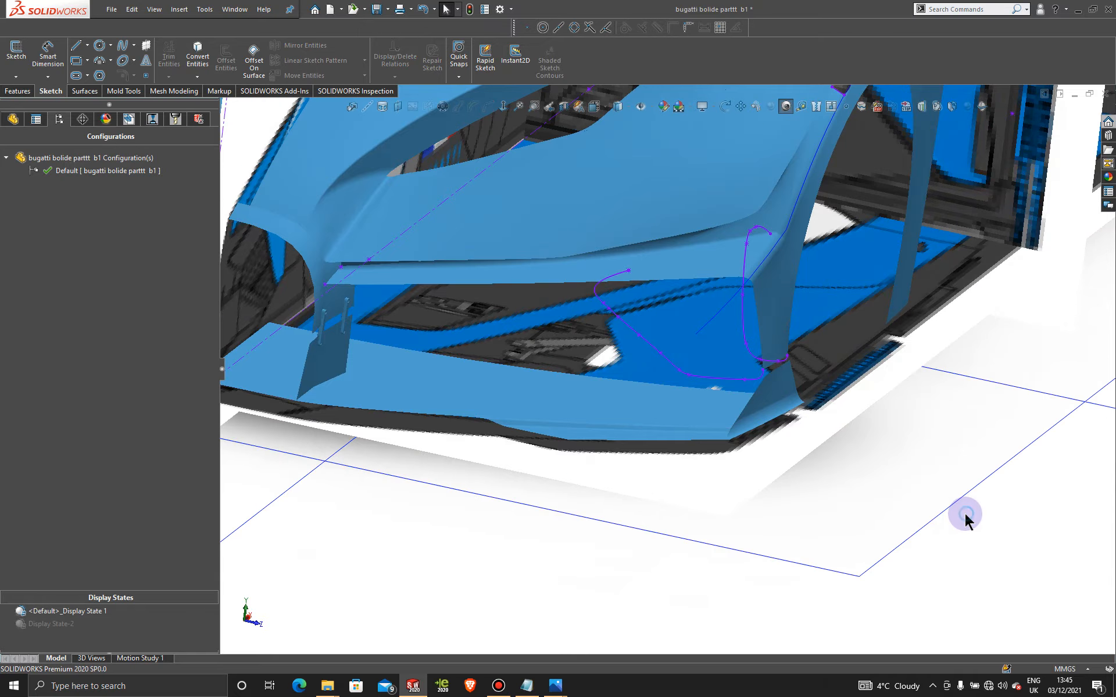
# Step: In a new 3D sketch, draw a spline joining the upper parts of the intake's slanted and upright outline curves
pyautogui.scroll(2, 726, 343)
pyautogui.scroll(-8, 736, 341)
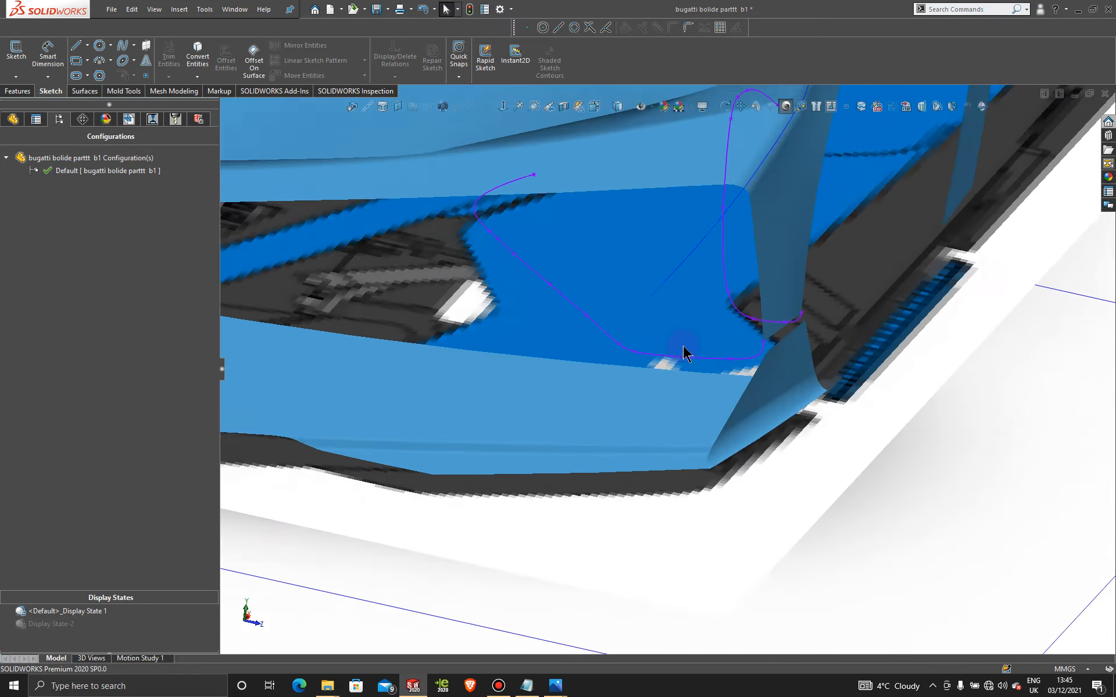
pyautogui.scroll(4, 755, 354)
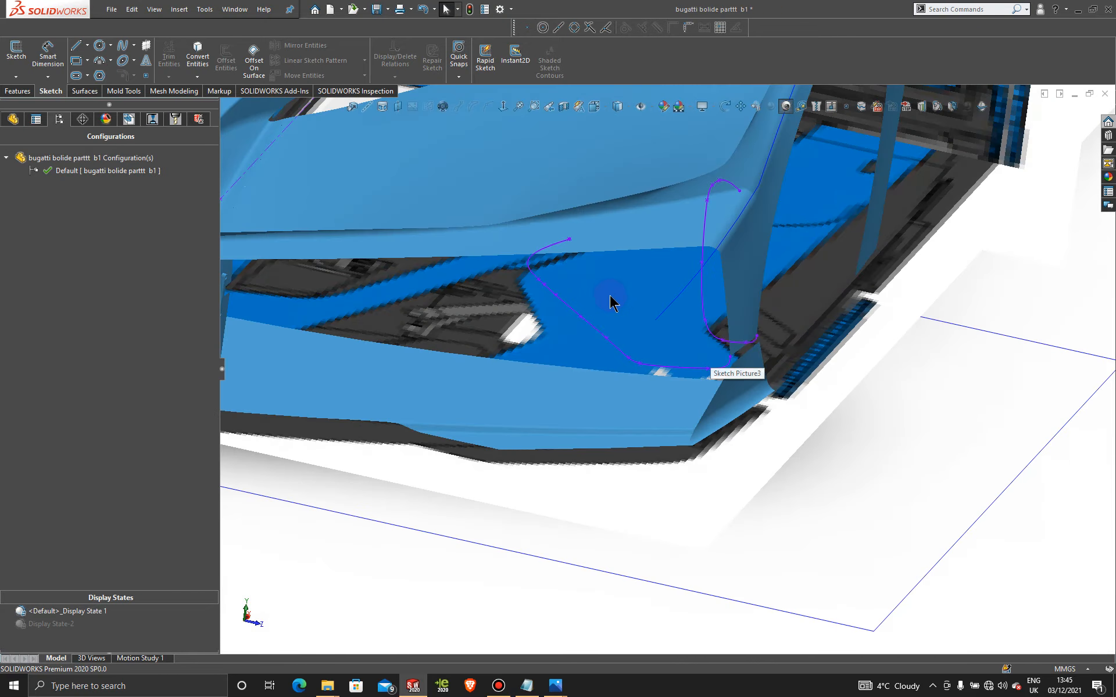
pyautogui.scroll(-4, 610, 301)
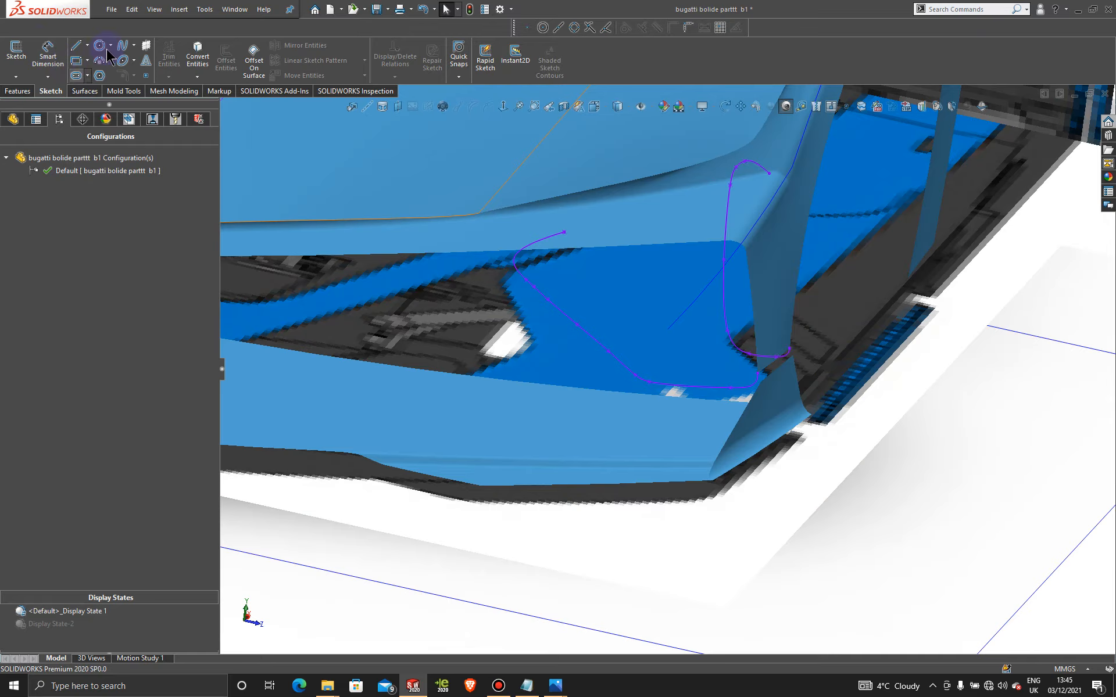
pyautogui.click(17, 77)
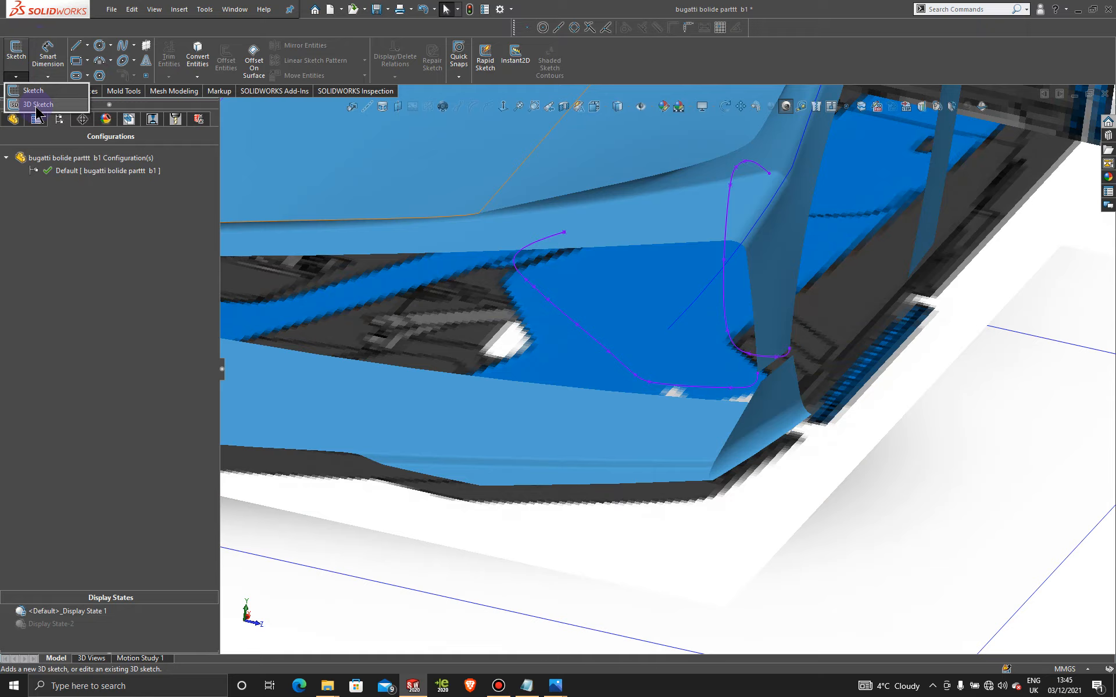
pyautogui.click(21, 78)
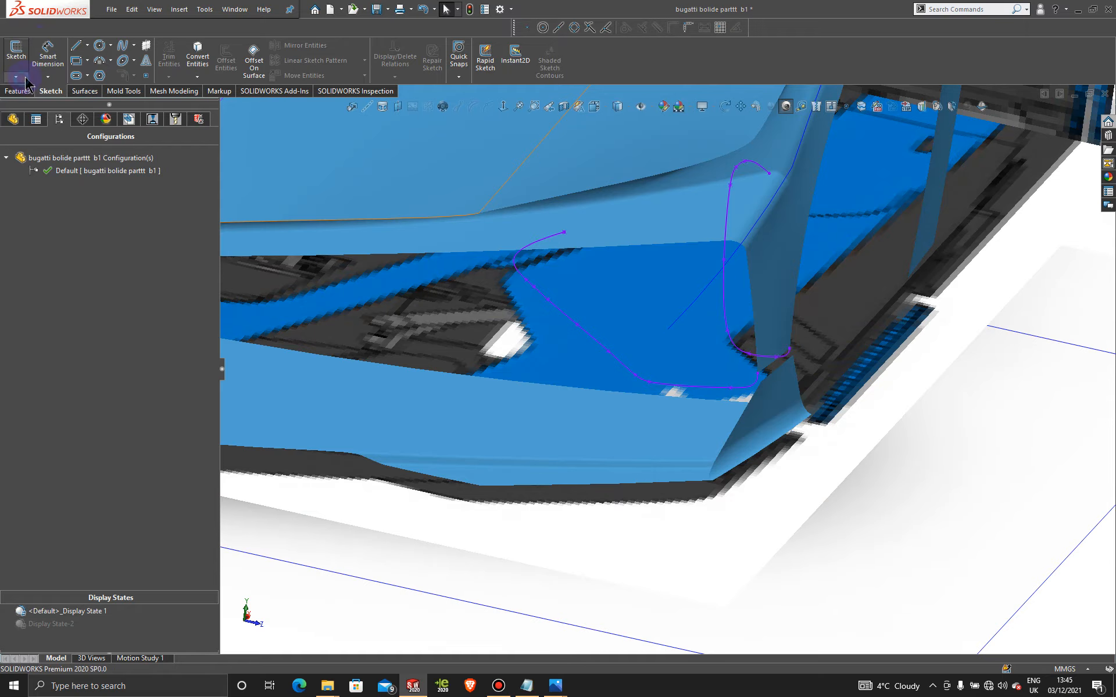
pyautogui.click(24, 78)
pyautogui.click(34, 104)
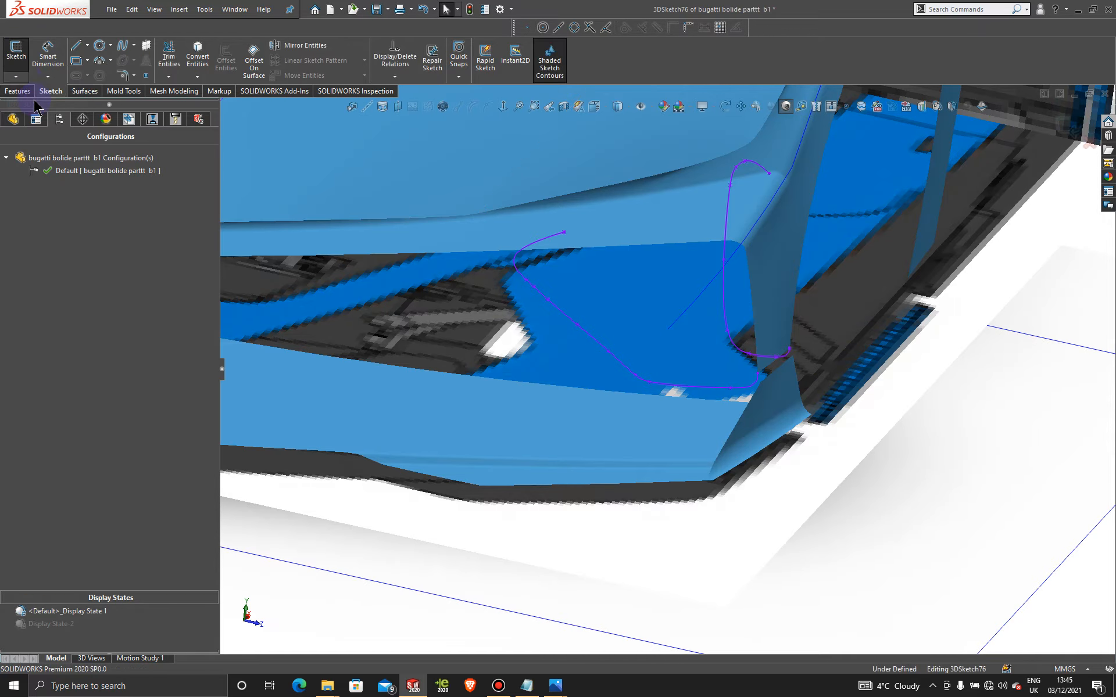
pyautogui.click(122, 46)
pyautogui.click(564, 232)
pyautogui.click(729, 185)
# Step: In another new 3D sketch, draw a two-point spline connecting the intake's slanted and upright outline curves about midway down
pyautogui.click(24, 78)
pyautogui.click(34, 103)
pyautogui.click(578, 324)
pyautogui.click(723, 262)
# Step: In the top view, bow the mid-height spline outward with its end handle, tangent angles about 14.7° and 52.3°
pyautogui.press('space')
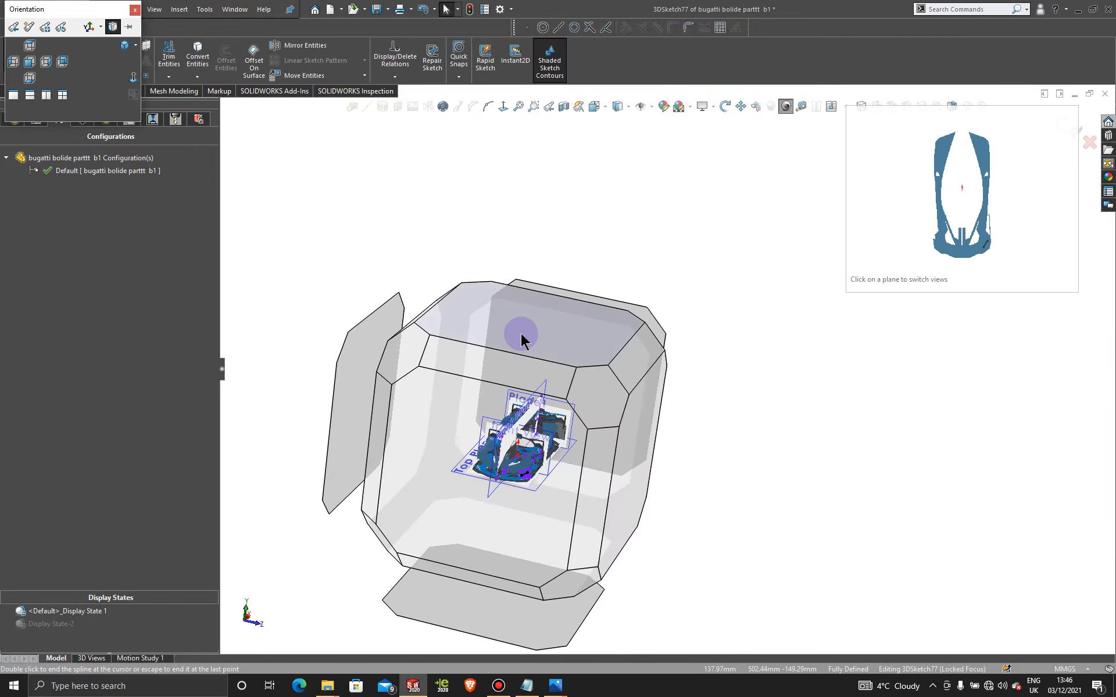
pyautogui.click(521, 334)
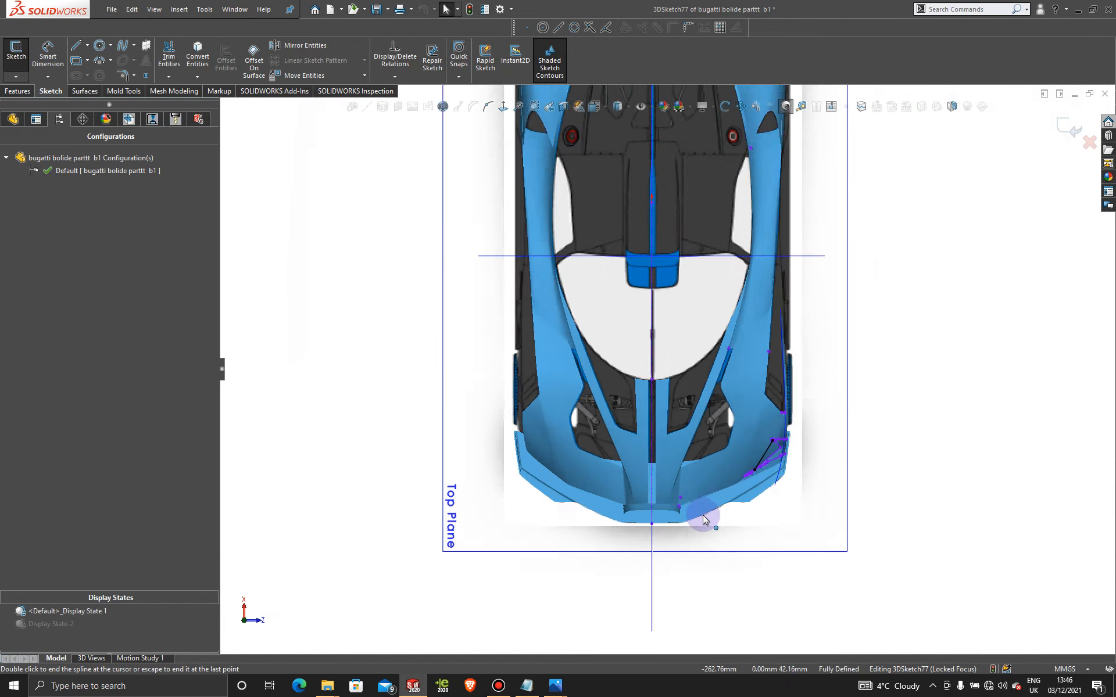
pyautogui.scroll(-4, 703, 519)
pyautogui.press('Escape')
pyautogui.click(795, 350)
pyautogui.moveTo(781, 373); pyautogui.dragTo(809, 375)
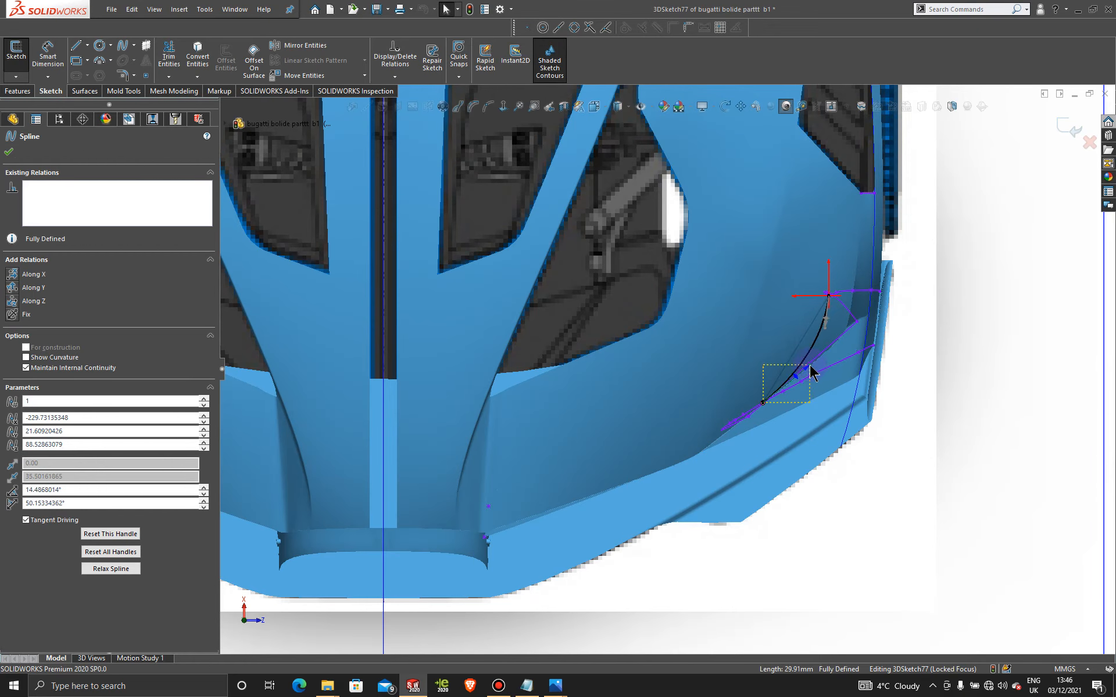
pyautogui.scroll(-4, 808, 375)
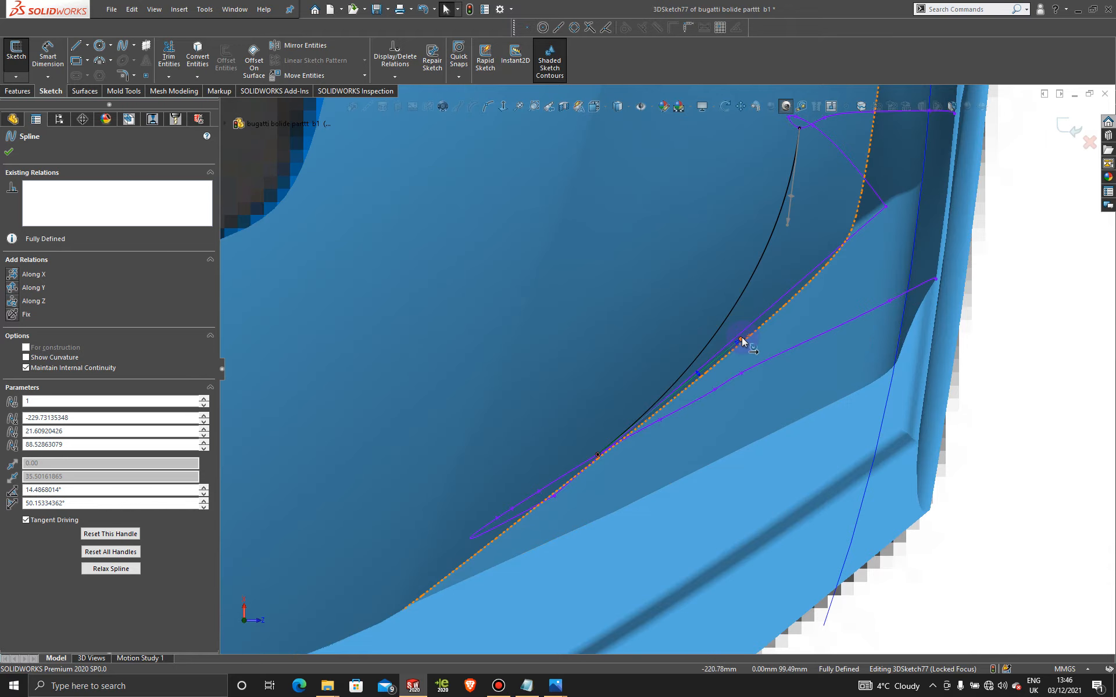
pyautogui.moveTo(740, 338); pyautogui.dragTo(751, 343)
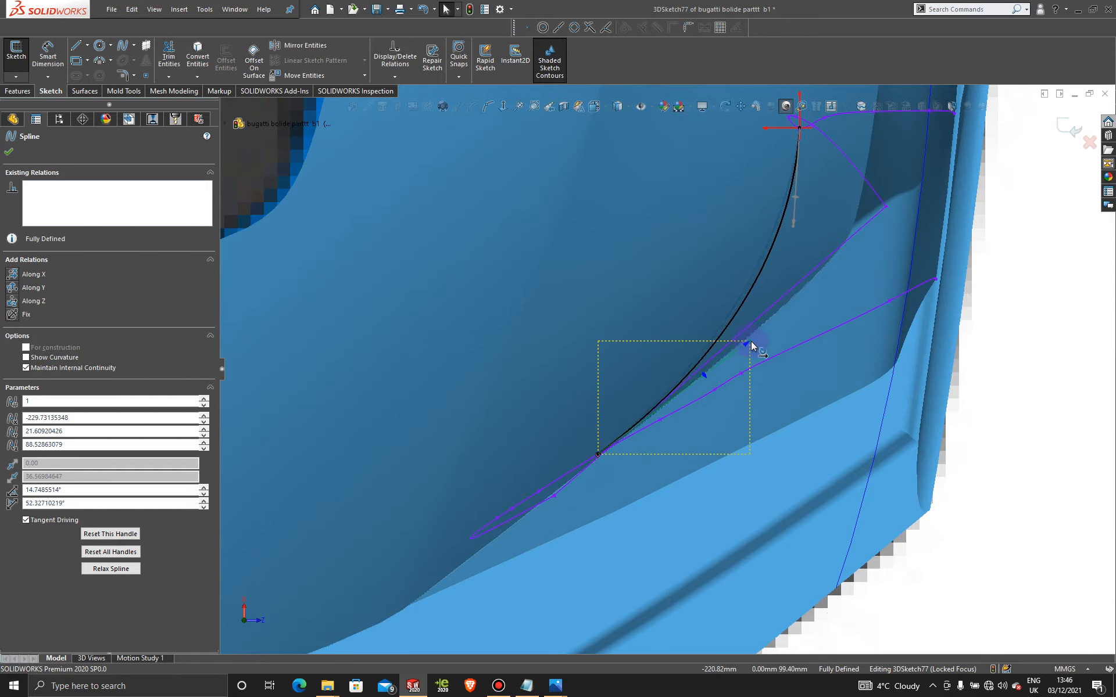
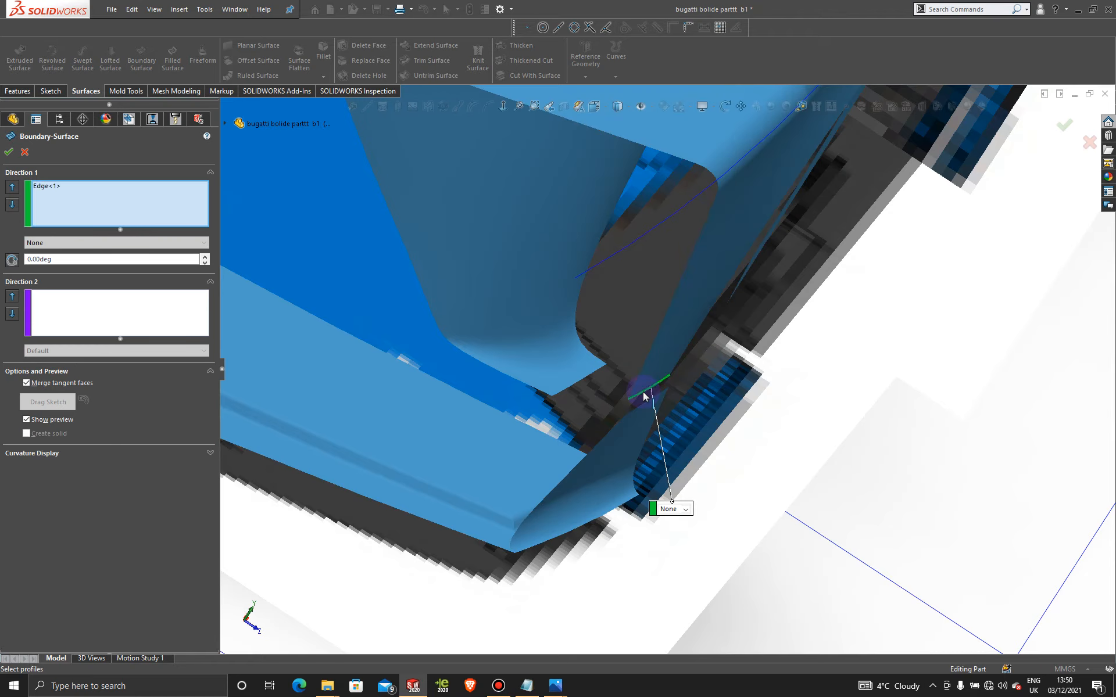
# Step: Bridge the lower edges of the intake panel and the outer pillar with a boundary surface, using Tangency To Face at both edges
pyautogui.click(573, 390)
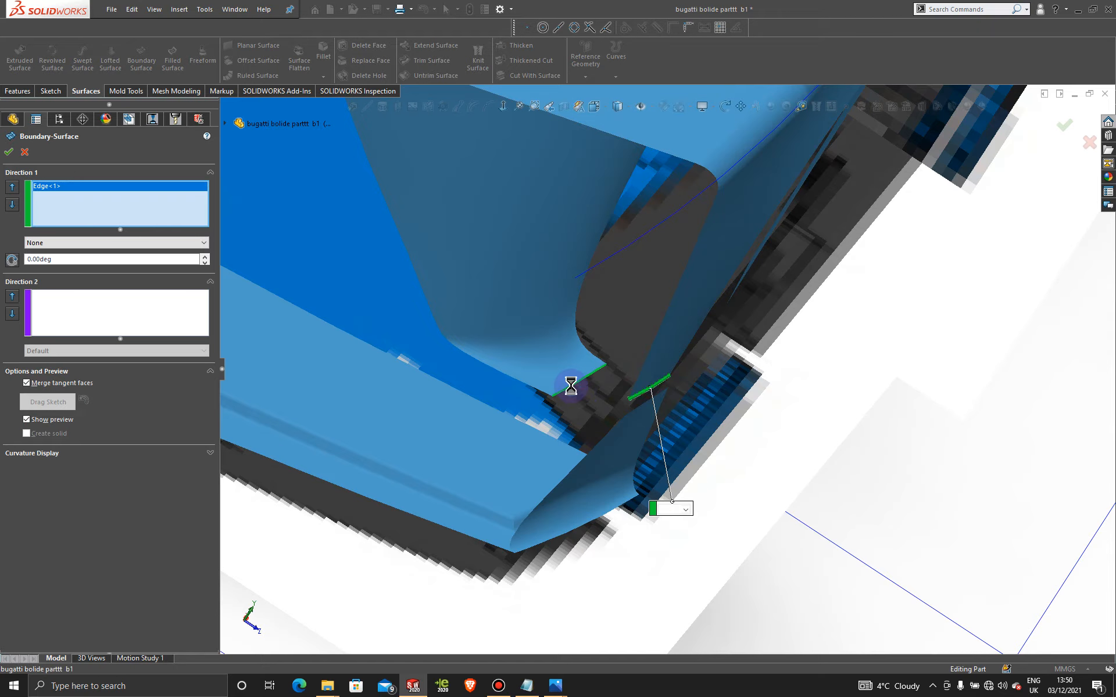
pyautogui.click(686, 509)
pyautogui.click(692, 534)
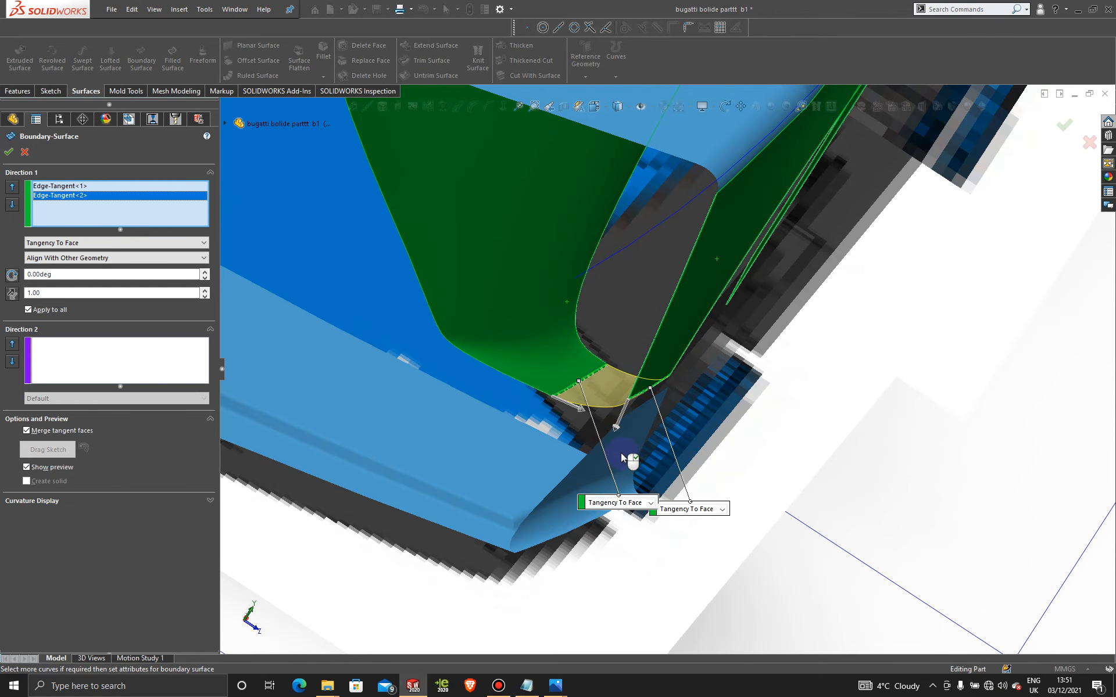
pyautogui.moveTo(621, 452); pyautogui.dragTo(628, 428, button='middle')
pyautogui.press('Return')
# Step: Hide the sketch containing the line that crosses the front intake, and save the part
pyautogui.scroll(3, 629, 428)
pyautogui.moveTo(757, 439); pyautogui.dragTo(678, 448, button='middle')
pyautogui.scroll(-4, 629, 420)
pyautogui.moveTo(607, 415)
pyautogui.mouseDown(button='middle')
pyautogui.moveTo(648, 421)
pyautogui.moveTo(542, 356)
pyautogui.moveTo(548, 386)
pyautogui.mouseUp(button='middle')
pyautogui.scroll(5, 554, 390)
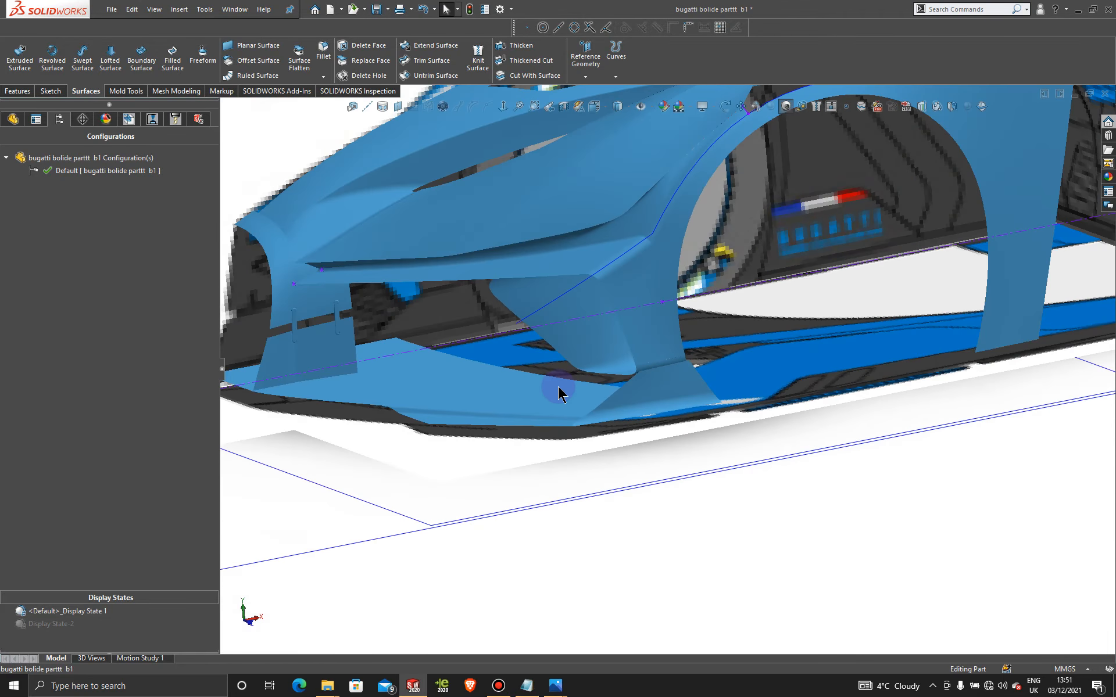
pyautogui.scroll(-2, 558, 386)
pyautogui.scroll(-4, 557, 386)
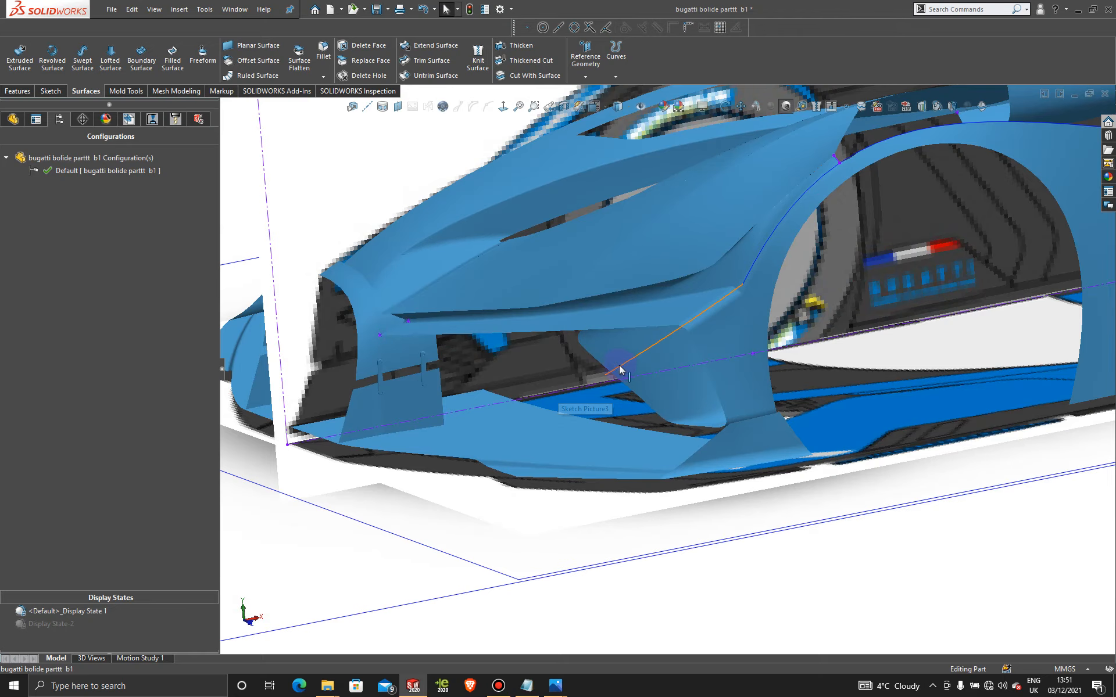
pyautogui.rightClick(622, 370)
pyautogui.click(652, 353)
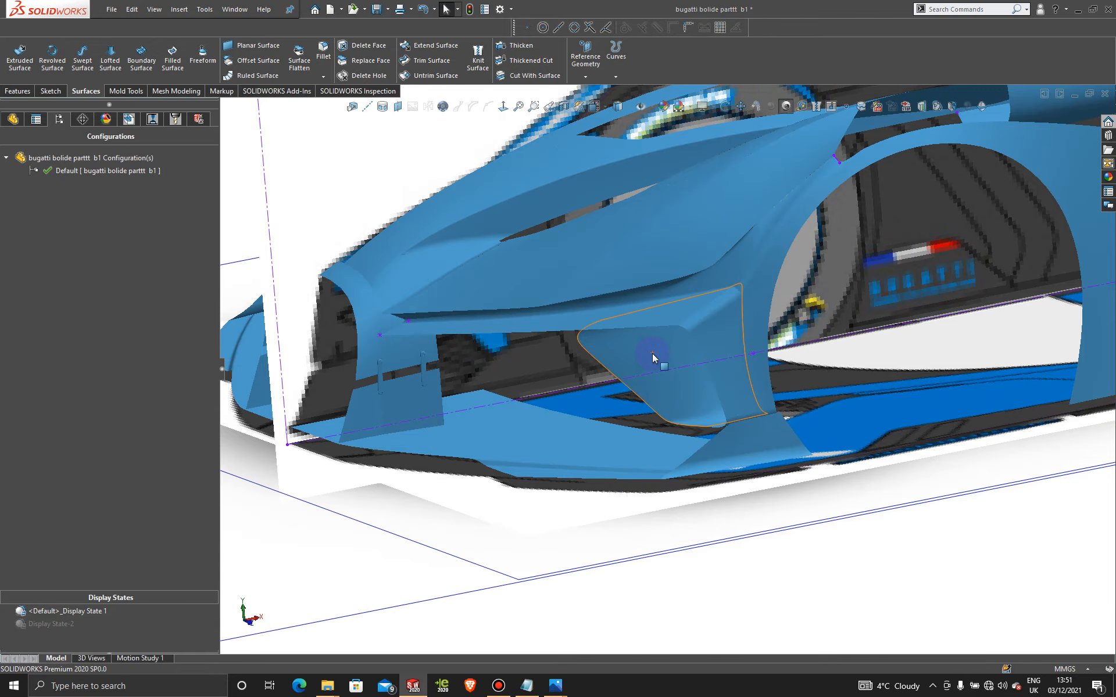
pyautogui.scroll(4, 928, 549)
pyautogui.moveTo(828, 516)
pyautogui.mouseDown(button='middle')
pyautogui.moveTo(834, 530)
pyautogui.moveTo(825, 527)
pyautogui.mouseUp(button='middle')
pyautogui.click(375, 11)
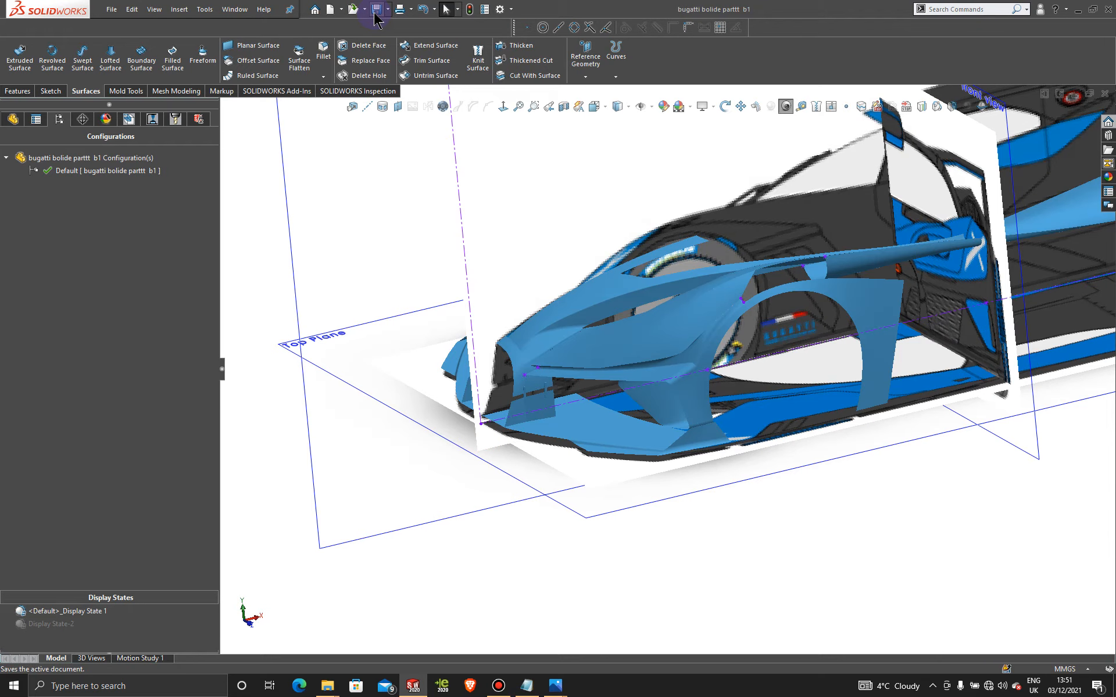
# Step: Knit the Fillet10, Boundary-Surface20 and Surface-Trim20 bodies together, without creating a solid or merging entities
pyautogui.scroll(-5, 739, 485)
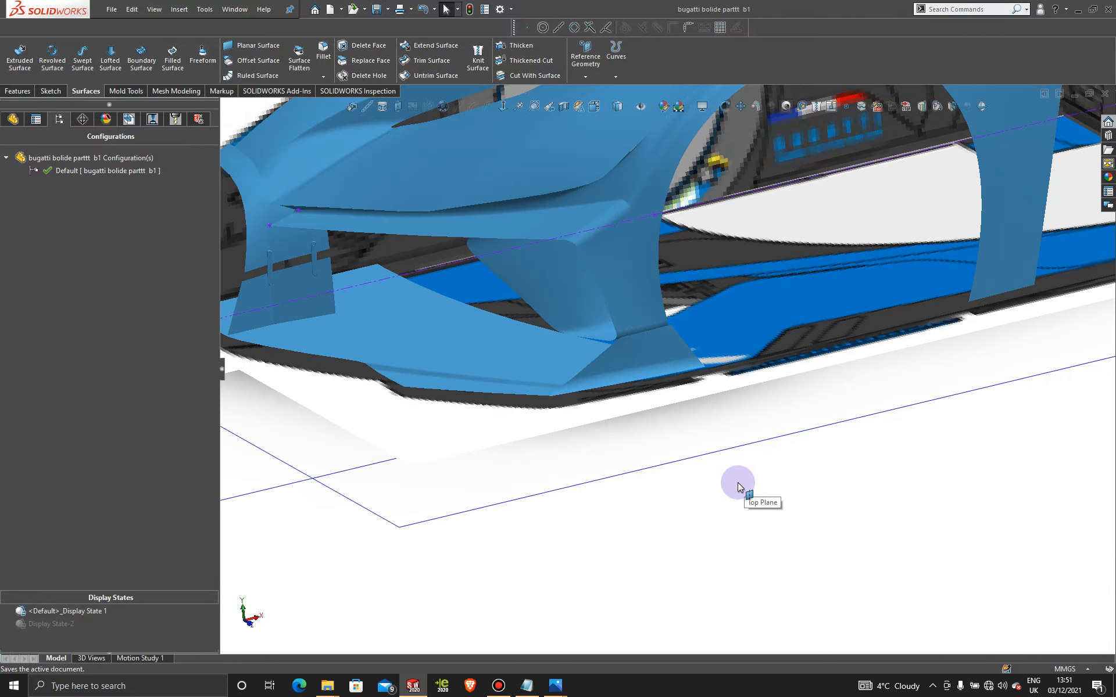
pyautogui.click(474, 67)
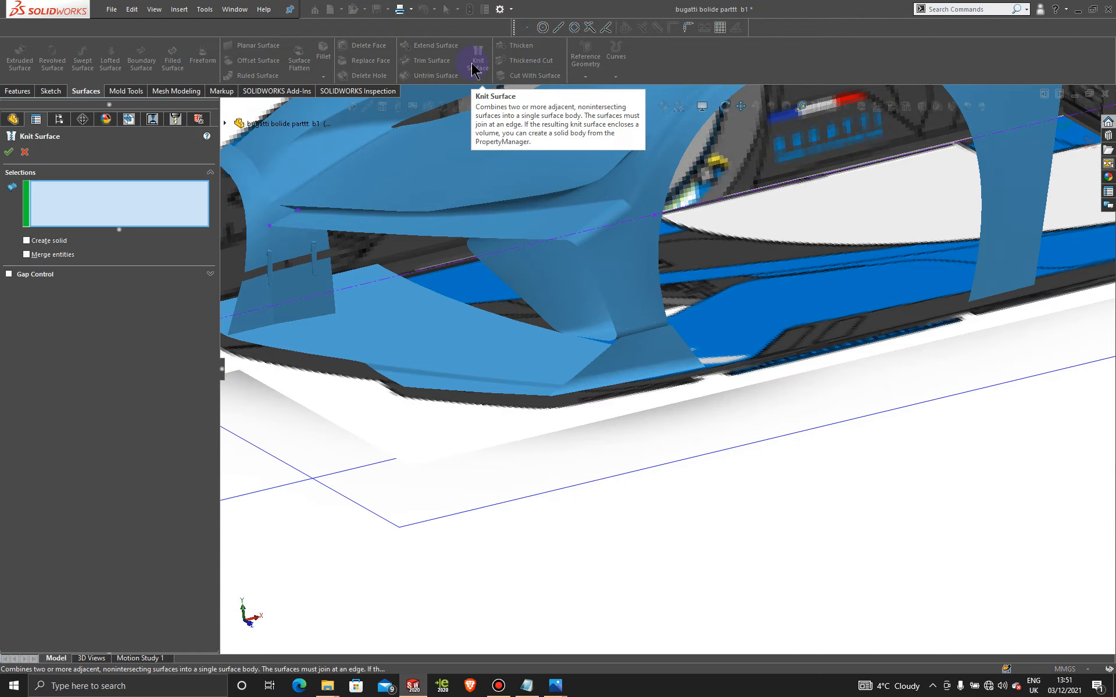
pyautogui.click(635, 307)
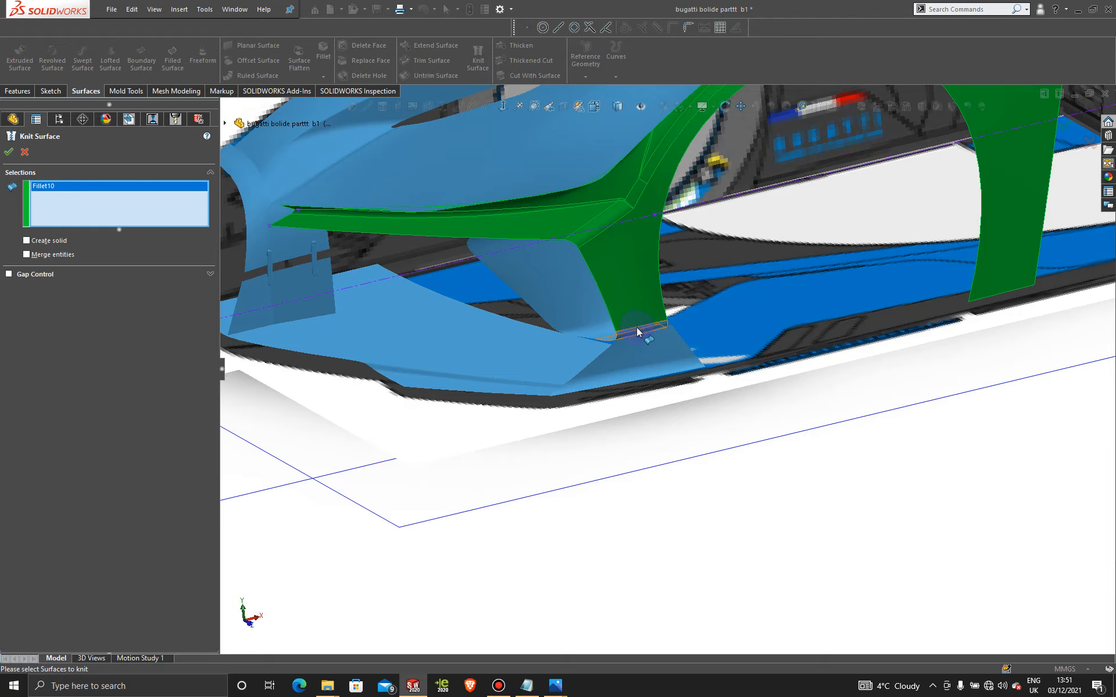
pyautogui.click(642, 331)
pyautogui.click(589, 338)
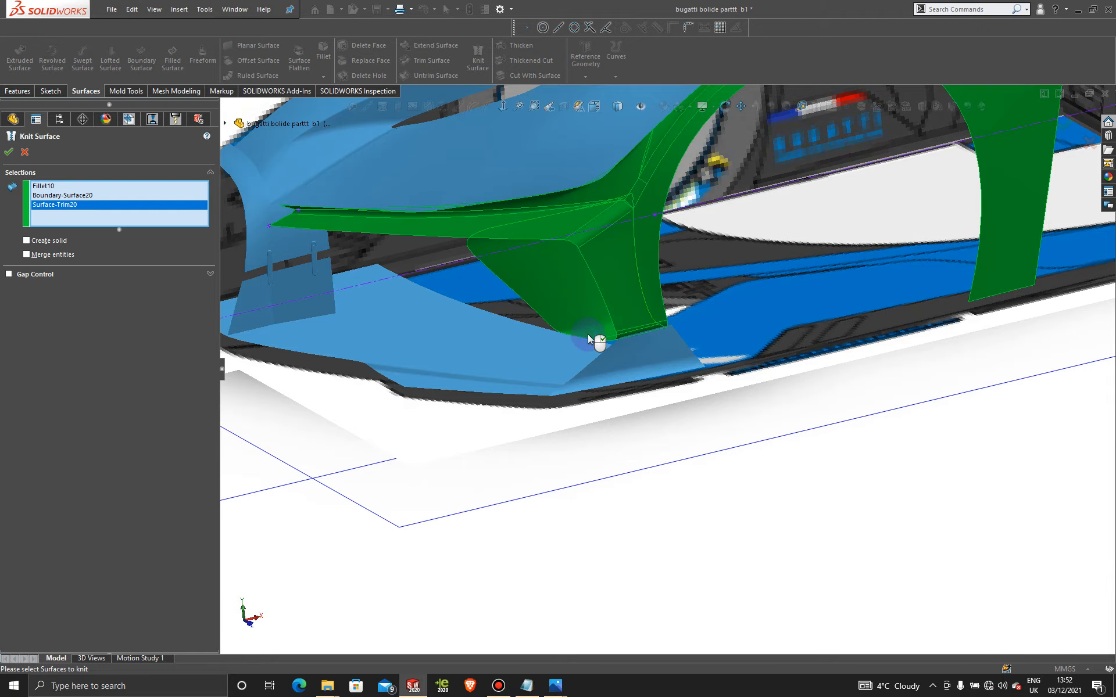
pyautogui.click(9, 151)
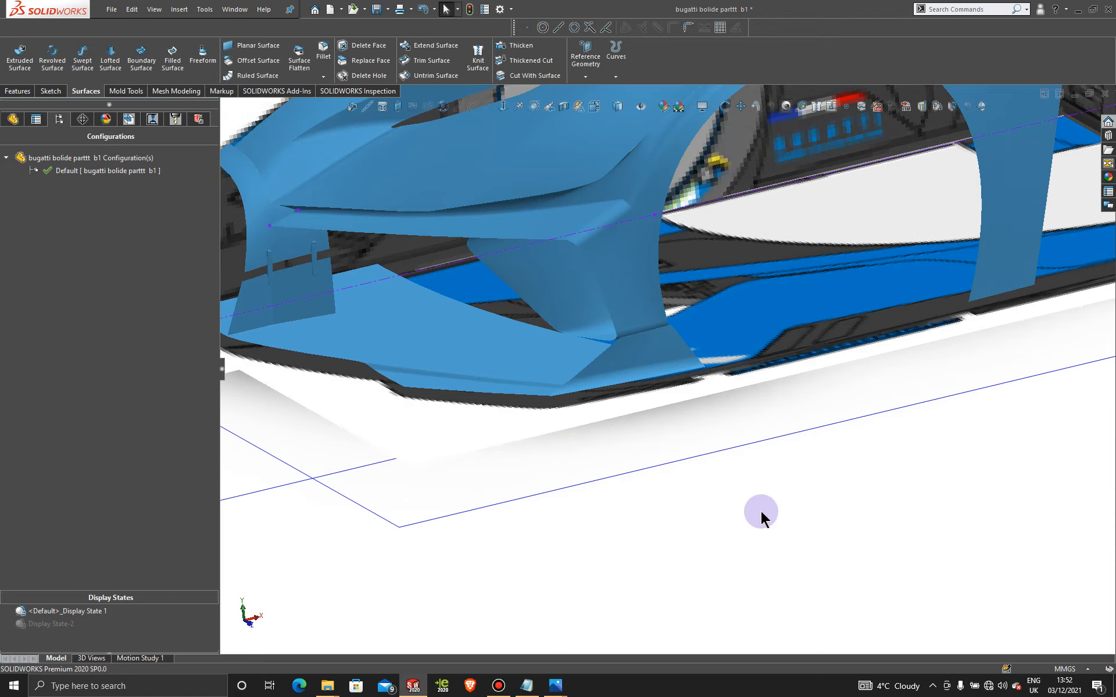
# Step: Inspect the knitted intake and front bodywork, and compare them with the bolide_series_05.jpg reference photo
pyautogui.moveTo(761, 511); pyautogui.dragTo(767, 438, button='middle')
pyautogui.scroll(-5, 567, 272)
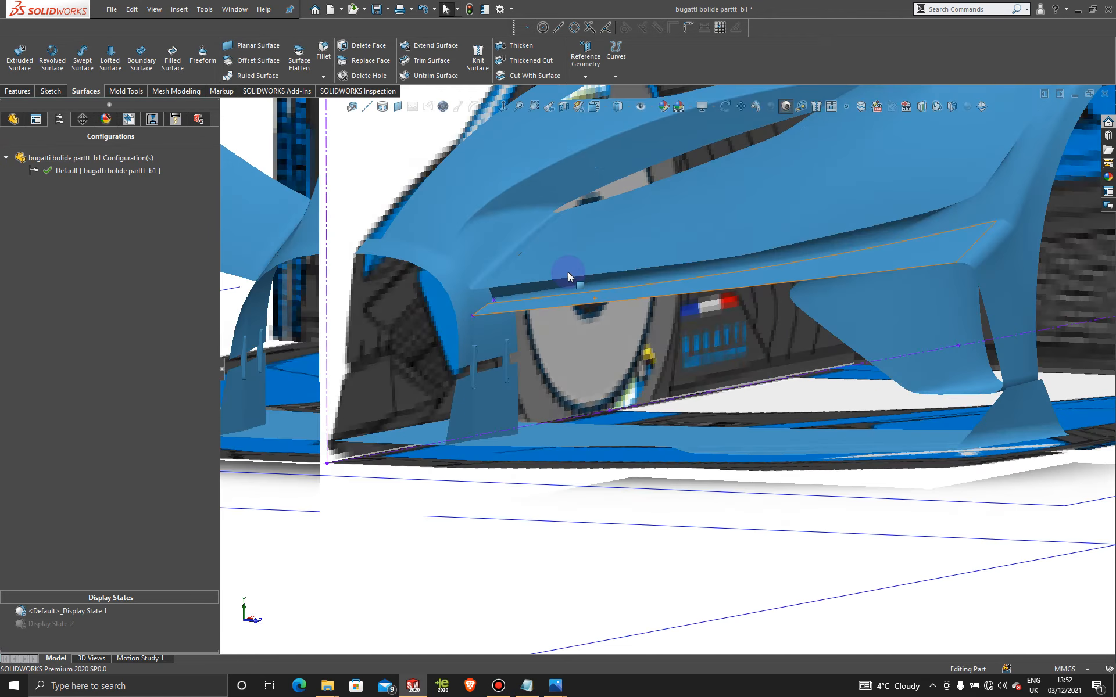
pyautogui.scroll(1, 682, 291)
pyautogui.moveTo(598, 302); pyautogui.dragTo(625, 317, button='middle')
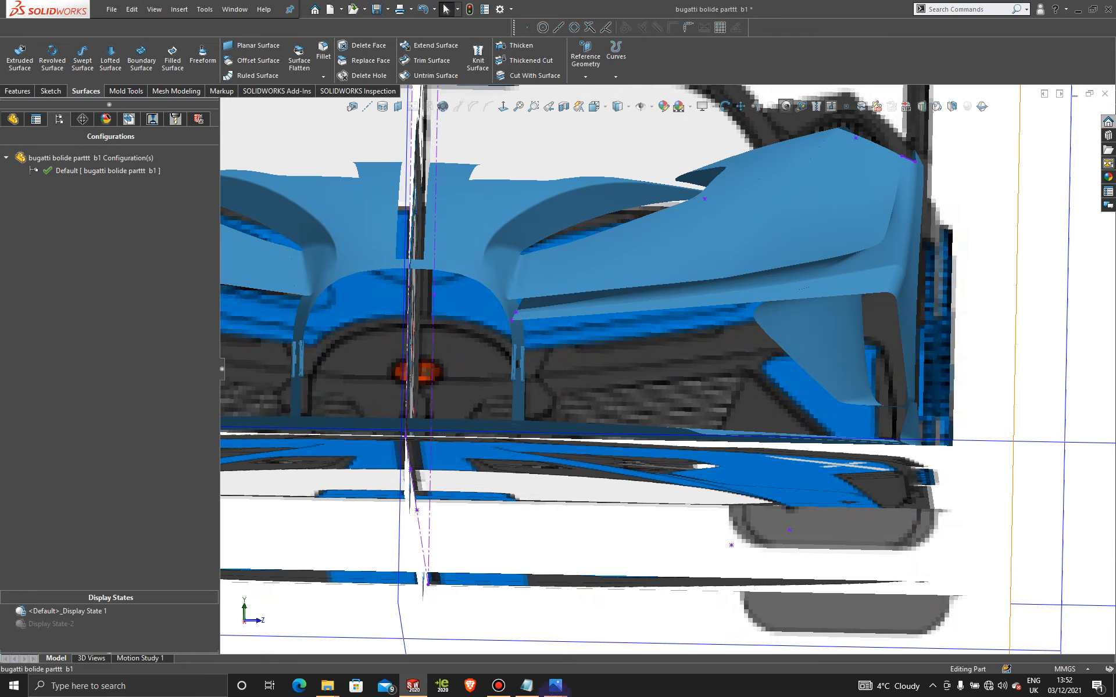
pyautogui.moveTo(559, 691)
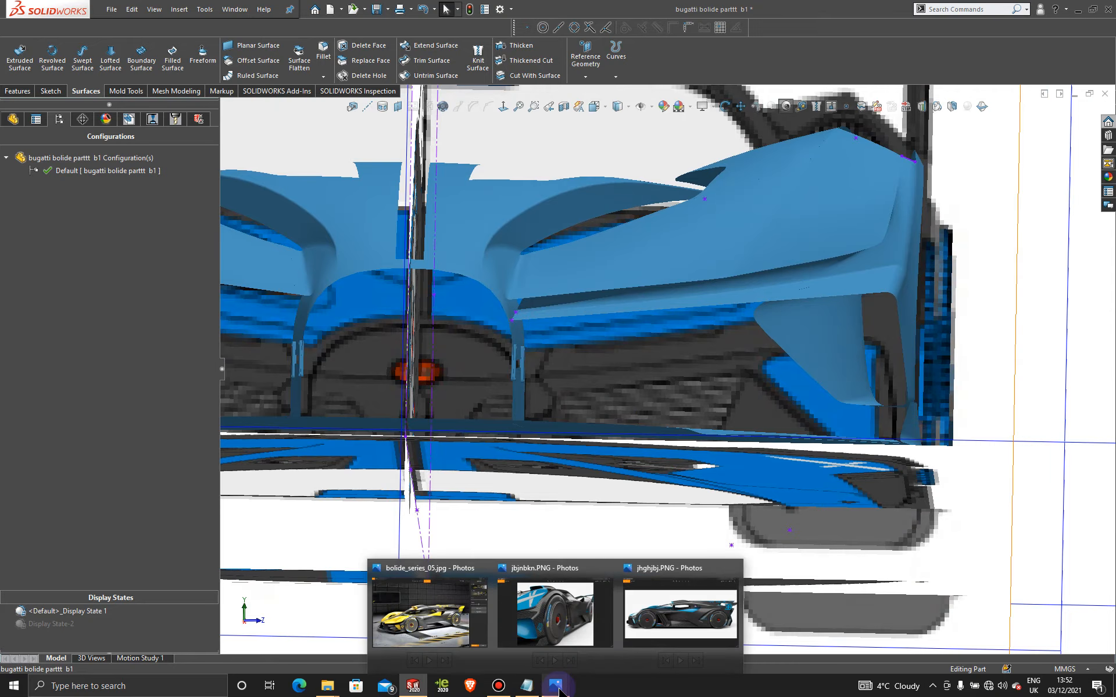
pyautogui.moveTo(416, 609)
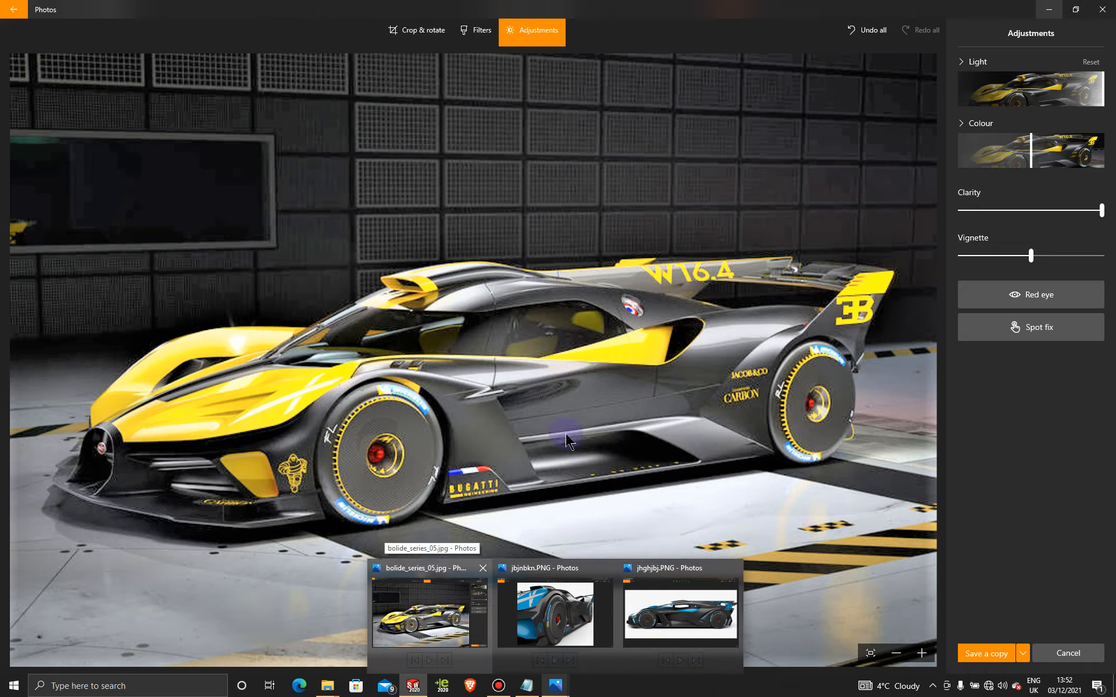
pyautogui.scroll(6, 719, 347)
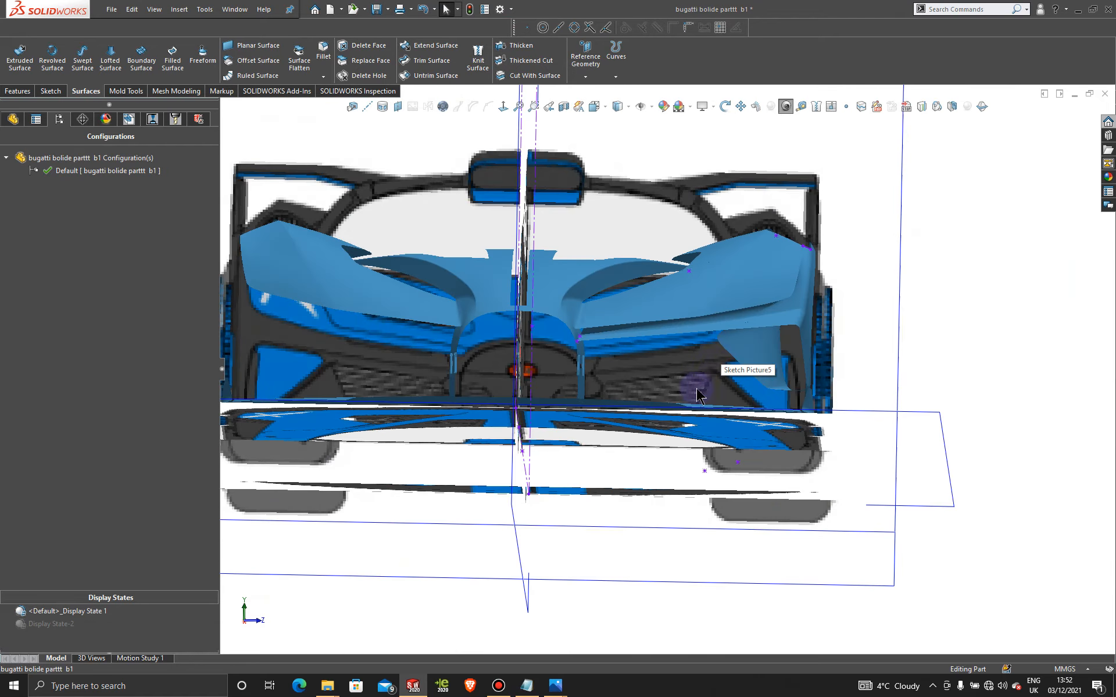
# Step: Orient the view normal to the front view plane and examine the front body surfaces against the reference image
pyautogui.moveTo(691, 173); pyautogui.dragTo(688, 217, button='middle')
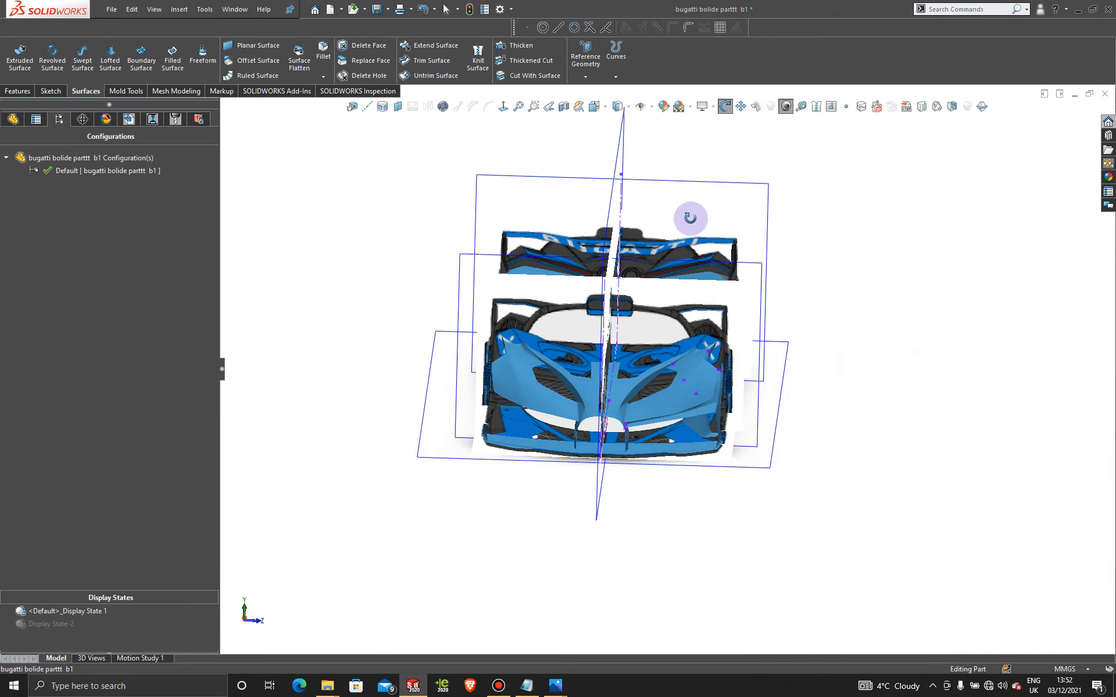
pyautogui.click(760, 256)
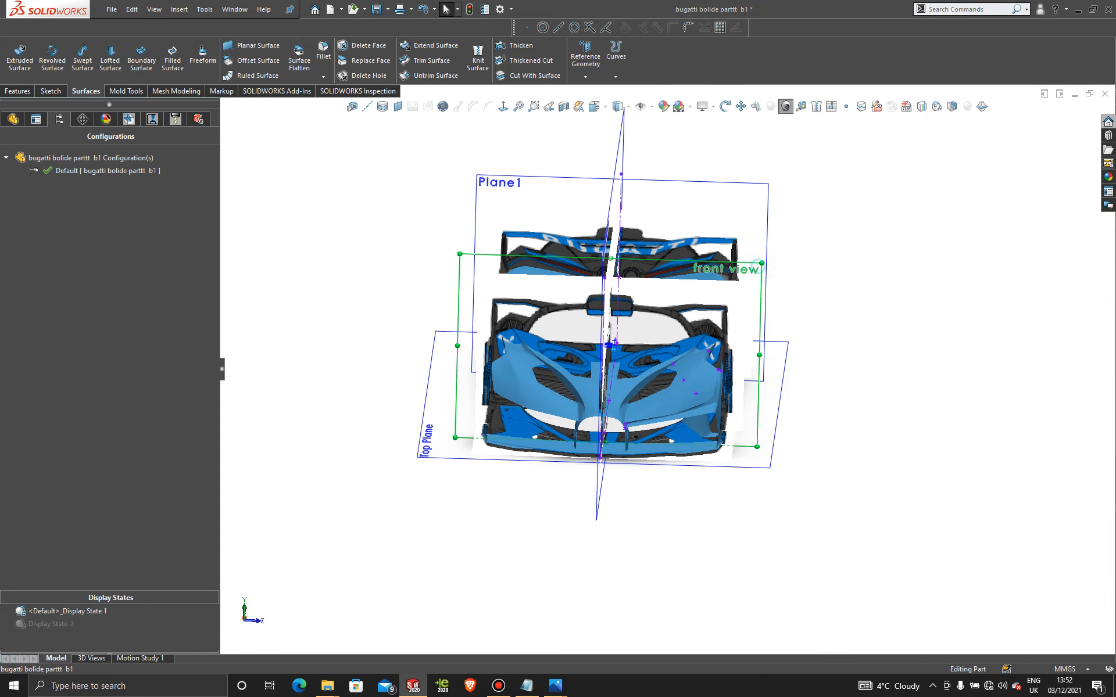
pyautogui.click(503, 107)
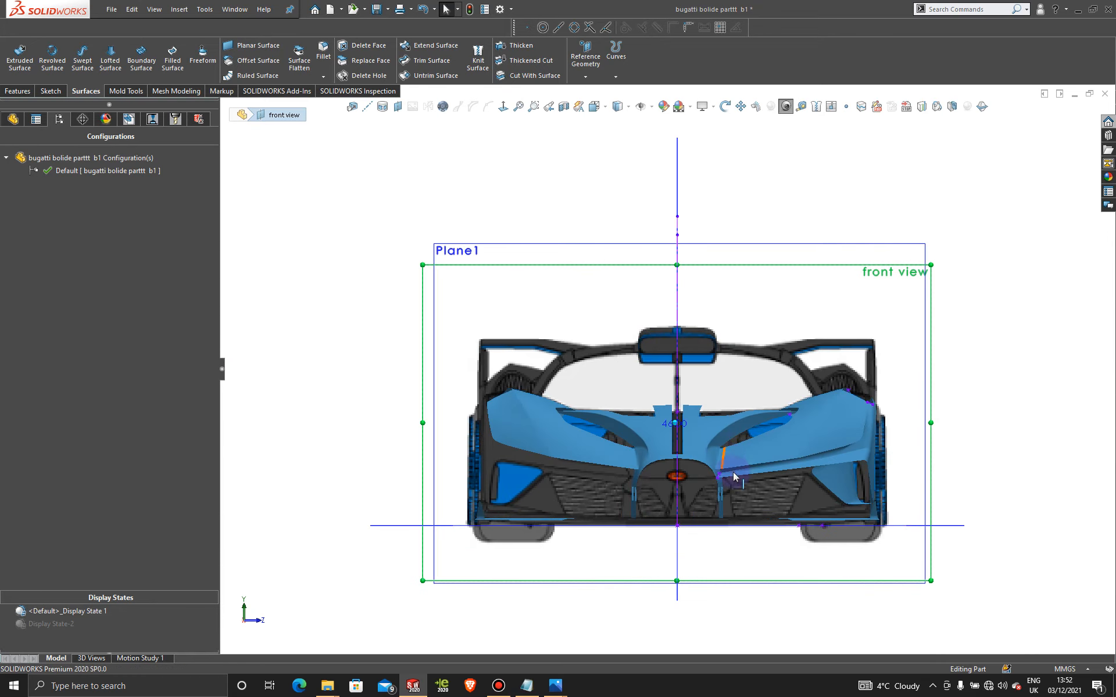
pyautogui.scroll(-6, 733, 472)
pyautogui.moveTo(755, 459); pyautogui.dragTo(875, 511, button='middle')
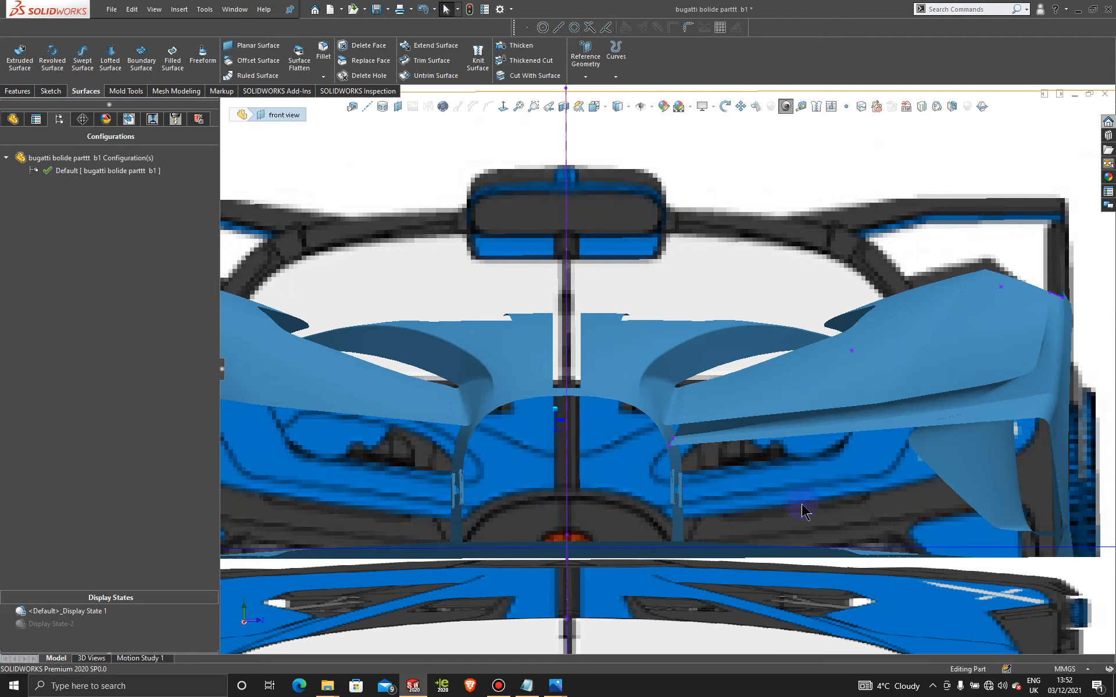
pyautogui.press('z')
pyautogui.press('z')
pyautogui.moveTo(753, 450); pyautogui.dragTo(743, 456, button='middle')
pyautogui.press('z')
pyautogui.press('z')
pyautogui.press('z')
pyautogui.press('z')
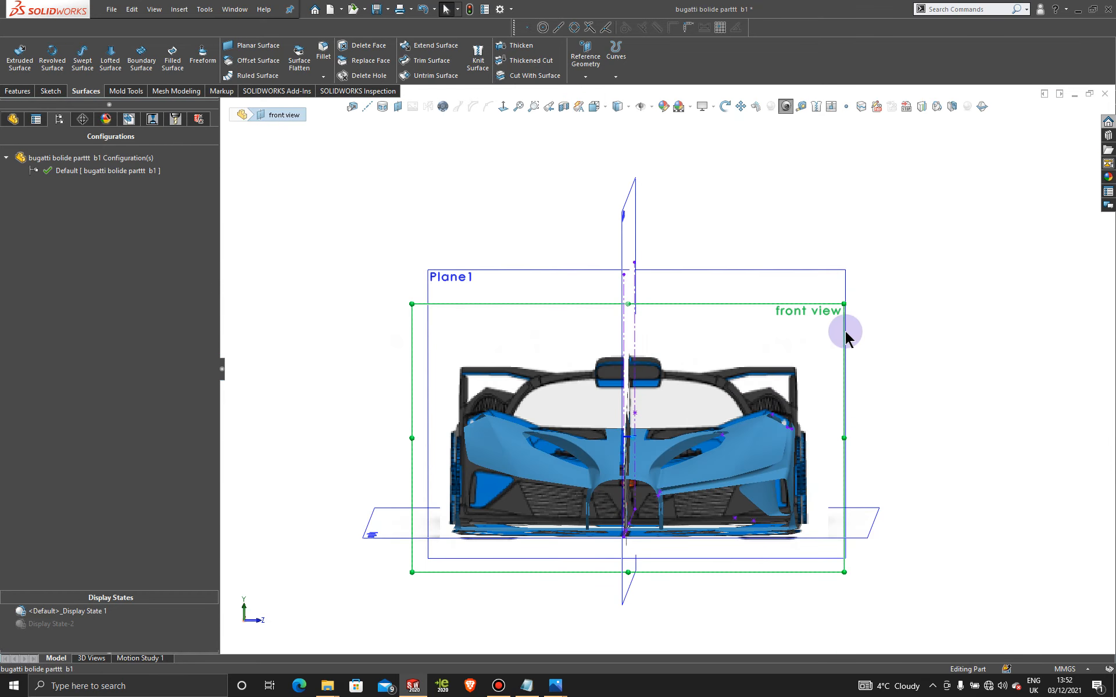
# Step: Apply a transparent appearance to the car's body surfaces
pyautogui.moveTo(699, 339); pyautogui.dragTo(678, 349, button='middle')
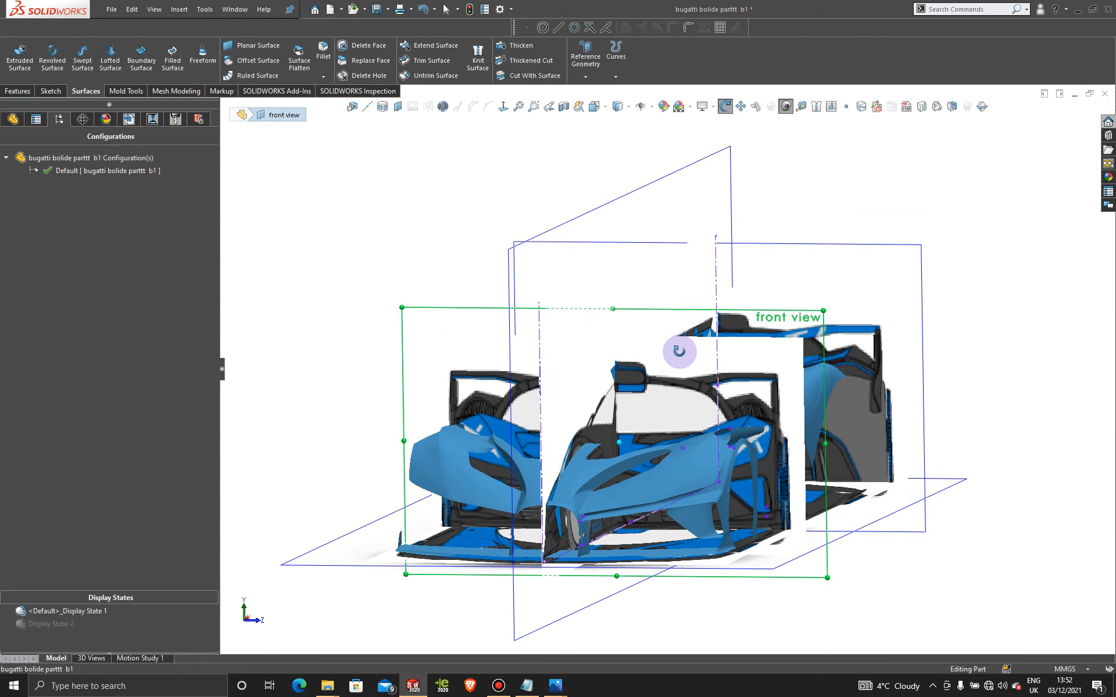
pyautogui.click(1108, 176)
pyautogui.moveTo(953, 296); pyautogui.dragTo(639, 468)
pyautogui.click(703, 471)
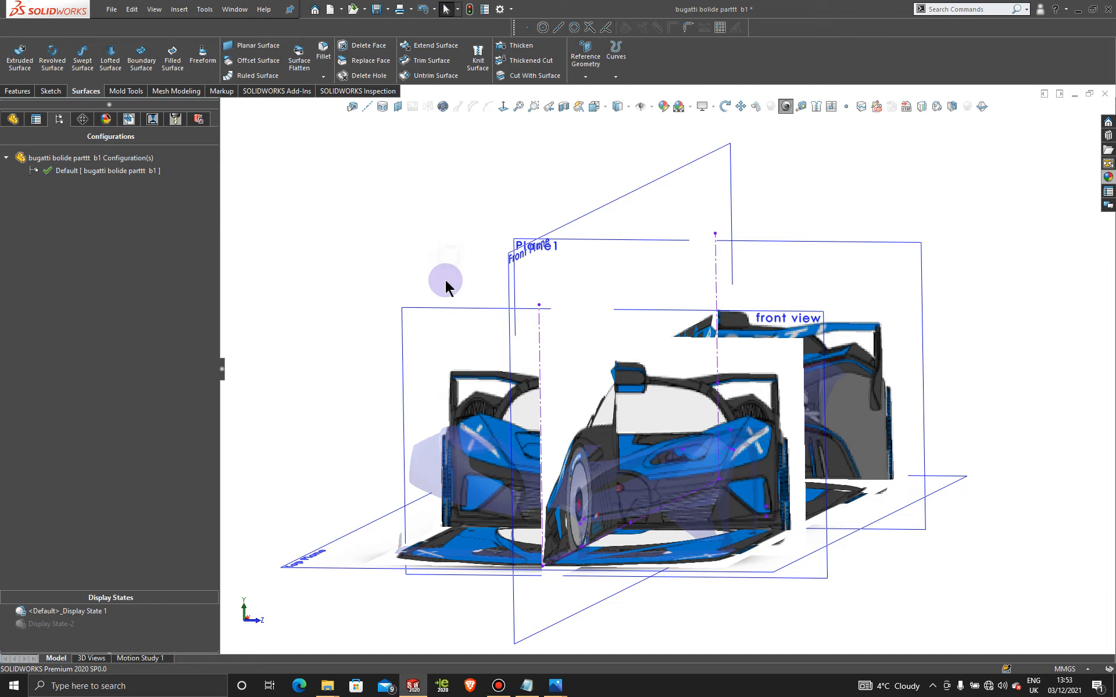
# Step: Start a sketch on the front view plane and examine the front bodywork against the reference image
pyautogui.click(444, 308)
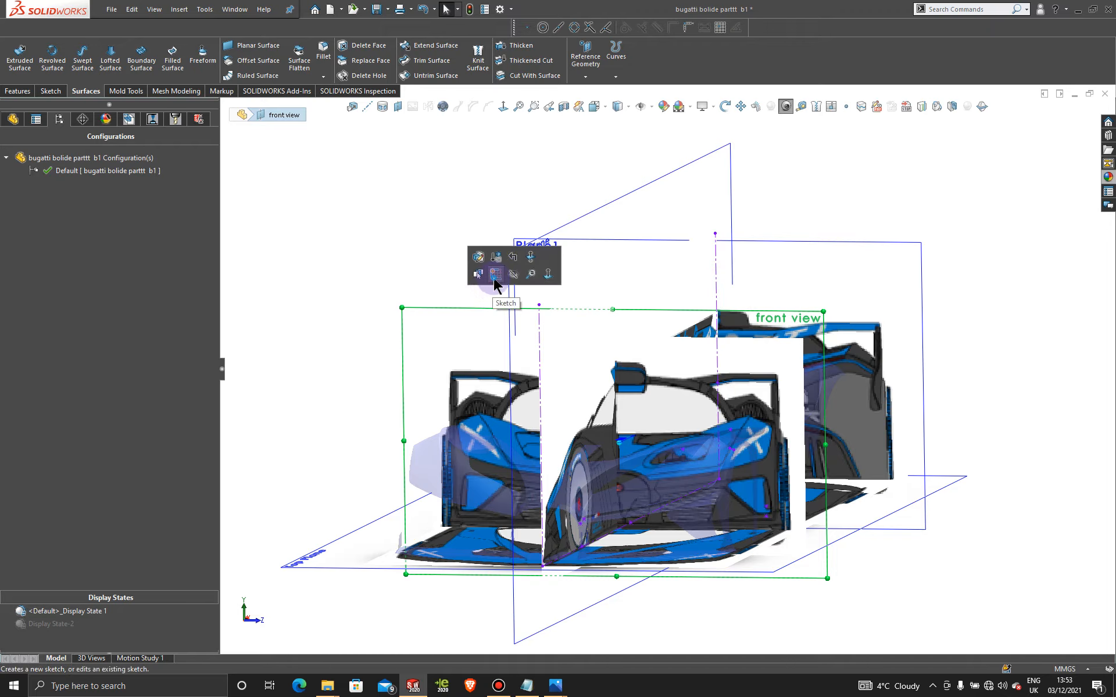
pyautogui.click(495, 275)
pyautogui.click(504, 107)
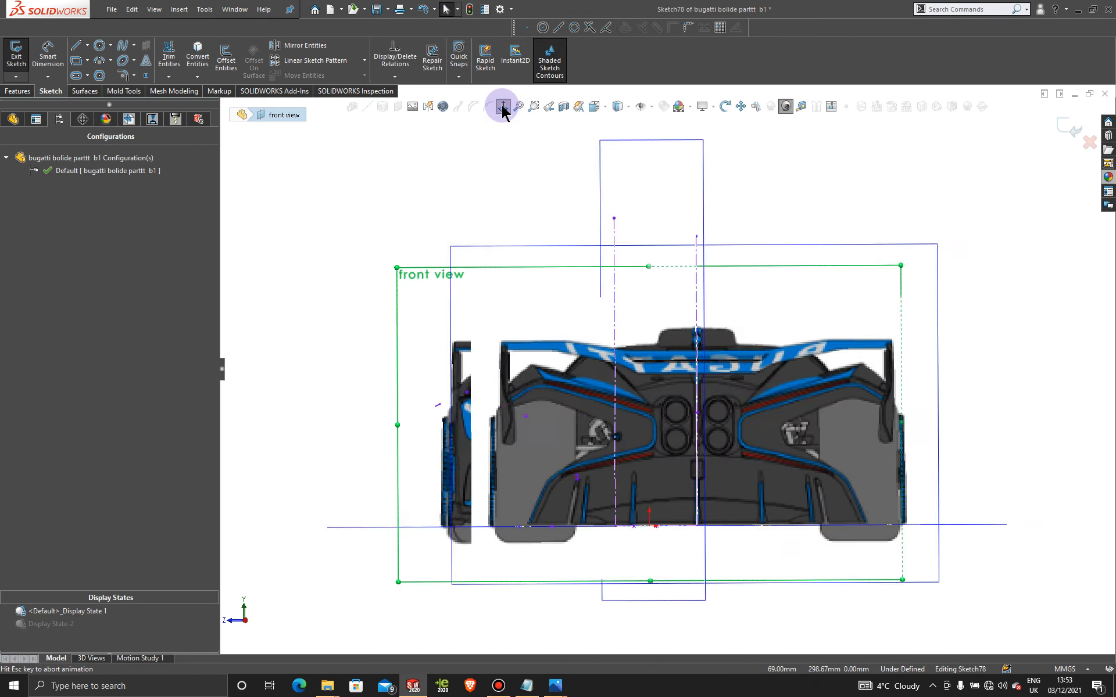
pyautogui.scroll(-5, 755, 450)
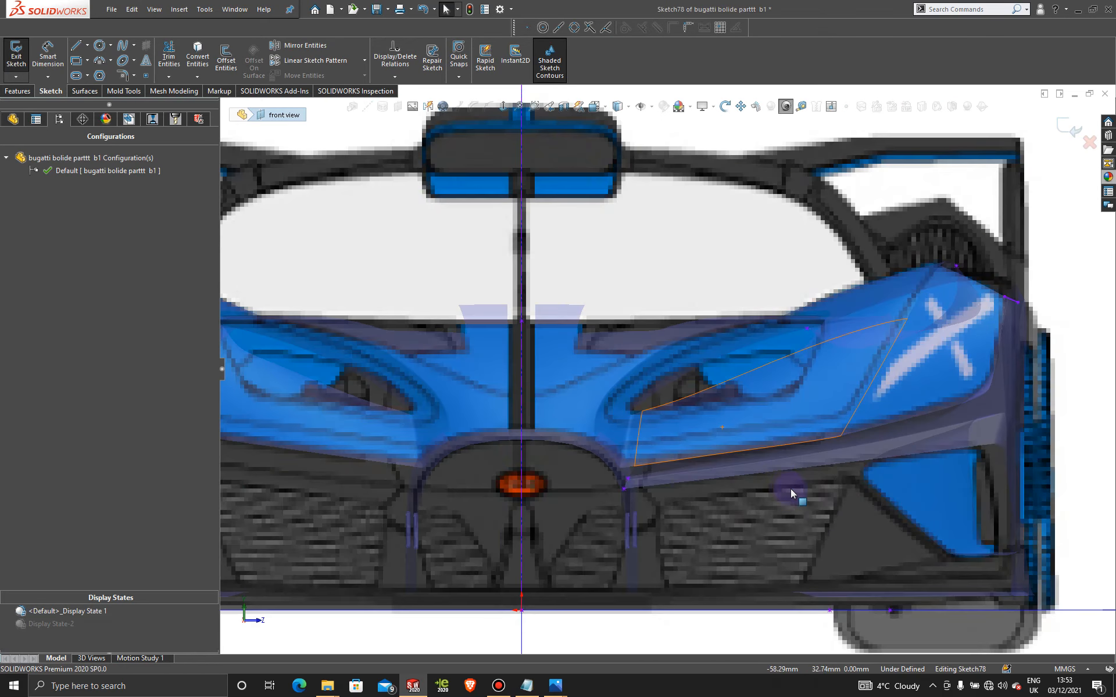
pyautogui.scroll(-3, 790, 489)
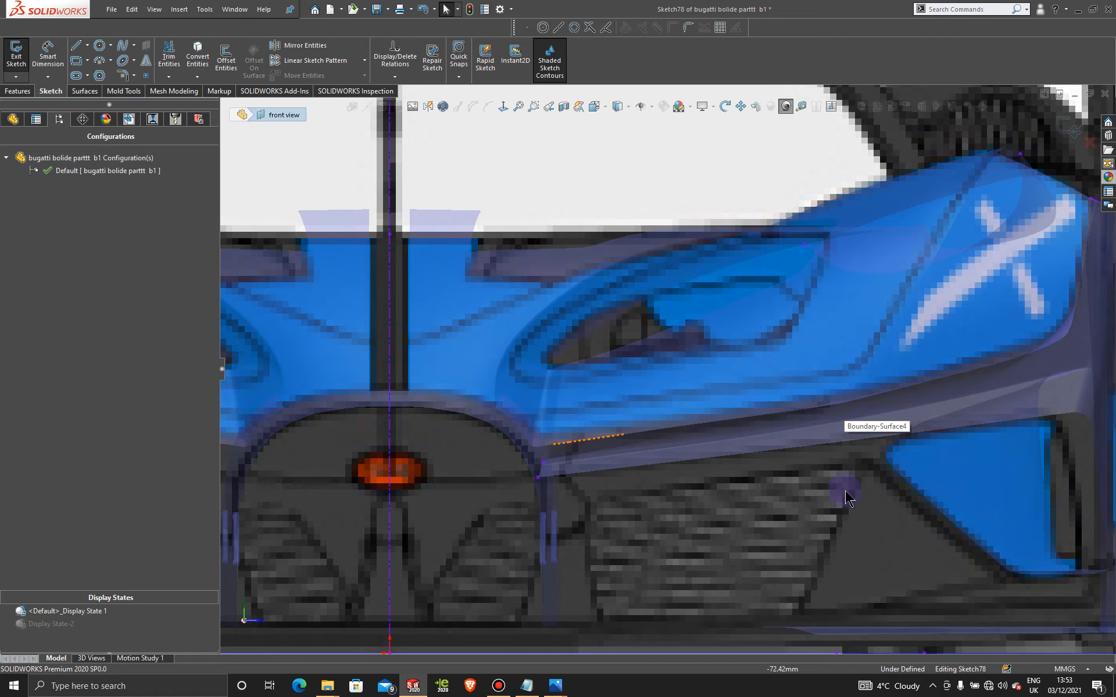
pyautogui.scroll(3, 842, 490)
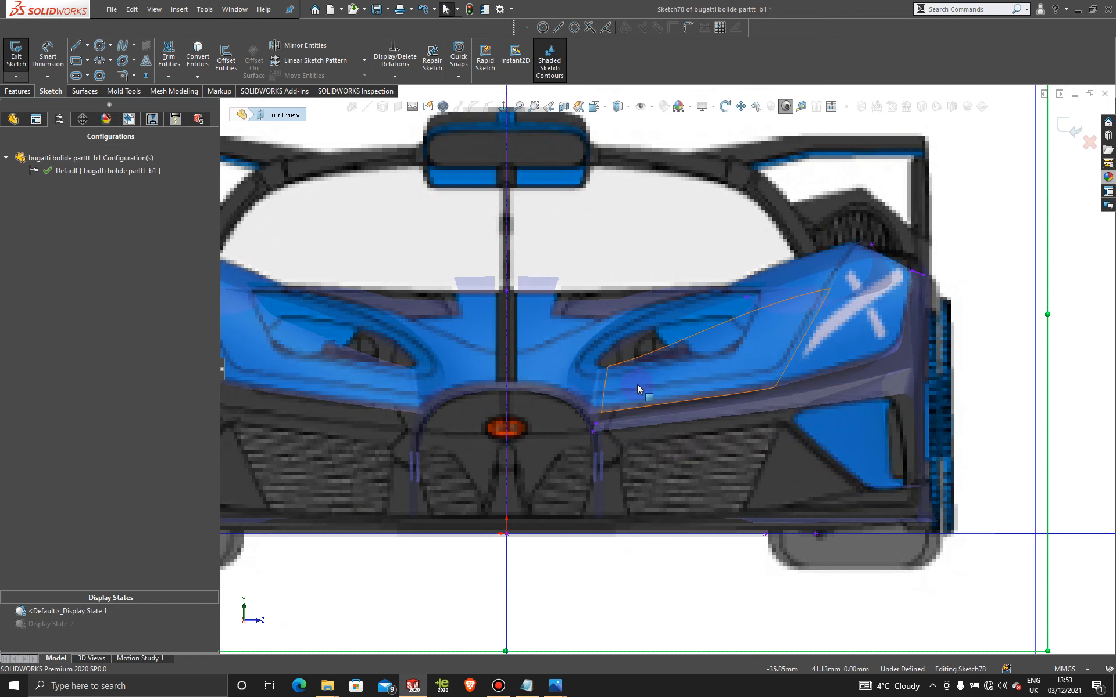
pyautogui.scroll(-4, 755, 371)
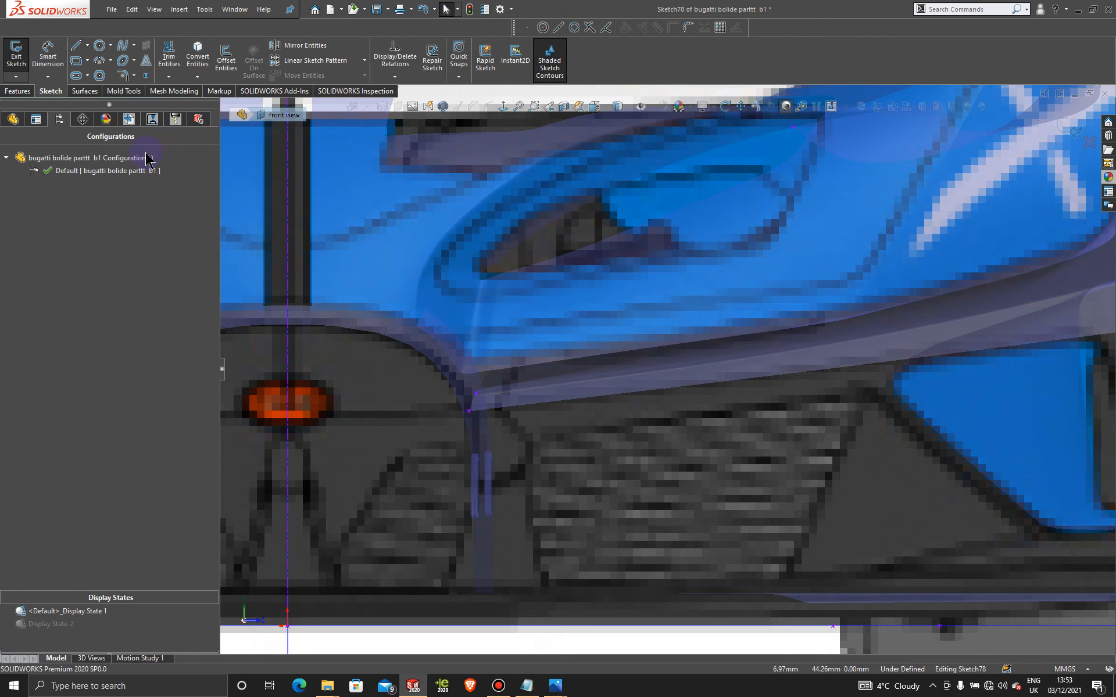
# Step: Remove the blue glass appearance from the part and inspect the bare front surfaces at an angle and from the Left view
pyautogui.click(106, 119)
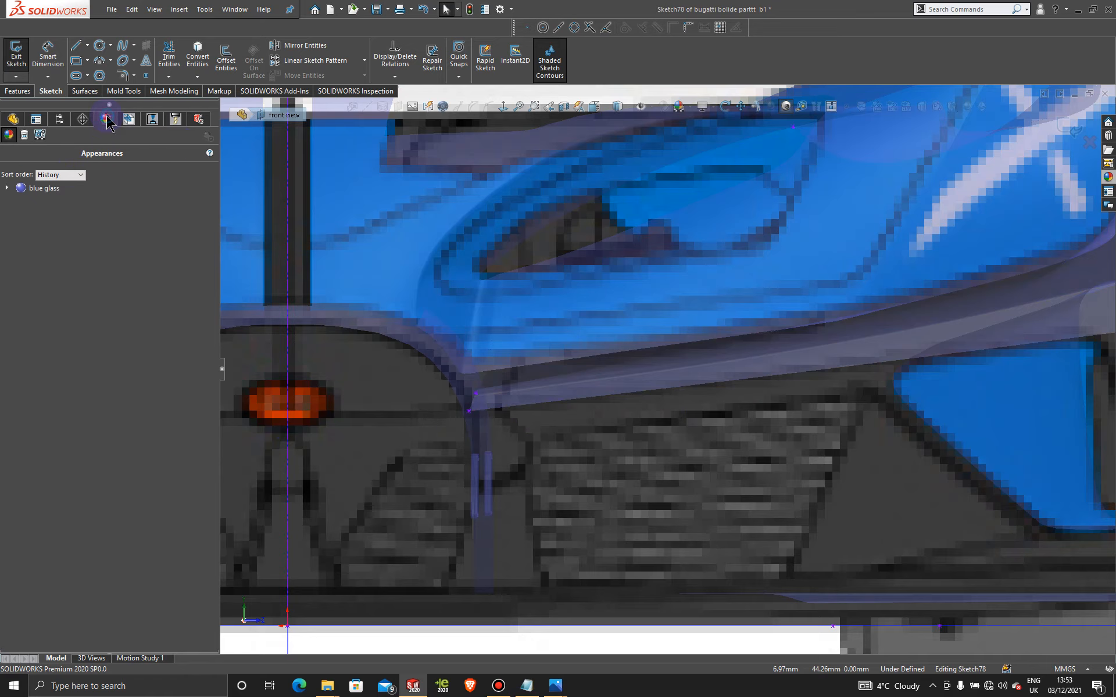
pyautogui.click(44, 192)
pyautogui.rightClick(45, 192)
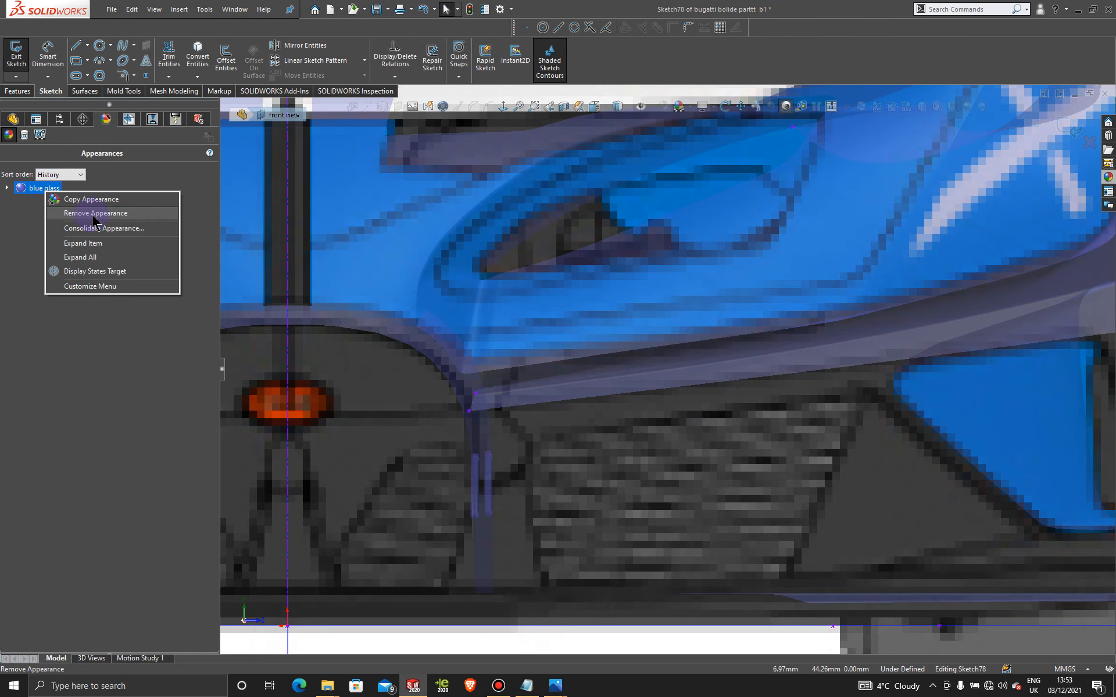
pyautogui.click(94, 214)
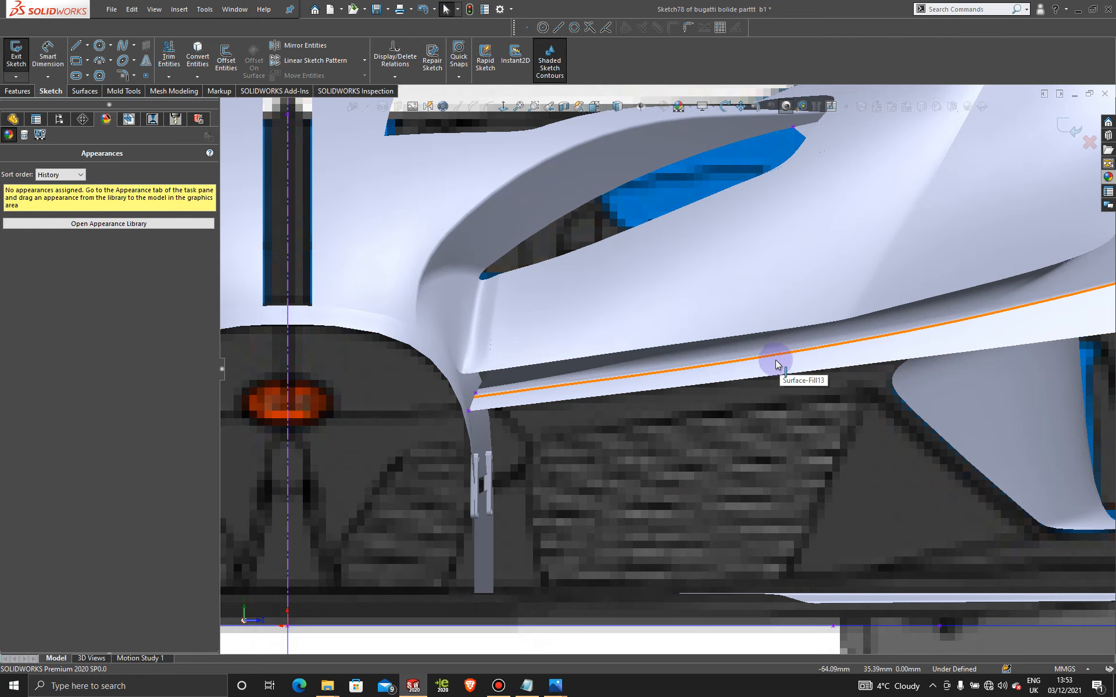
pyautogui.moveTo(731, 424)
pyautogui.mouseDown(button='middle')
pyautogui.moveTo(624, 473)
pyautogui.moveTo(635, 483)
pyautogui.mouseUp(button='middle')
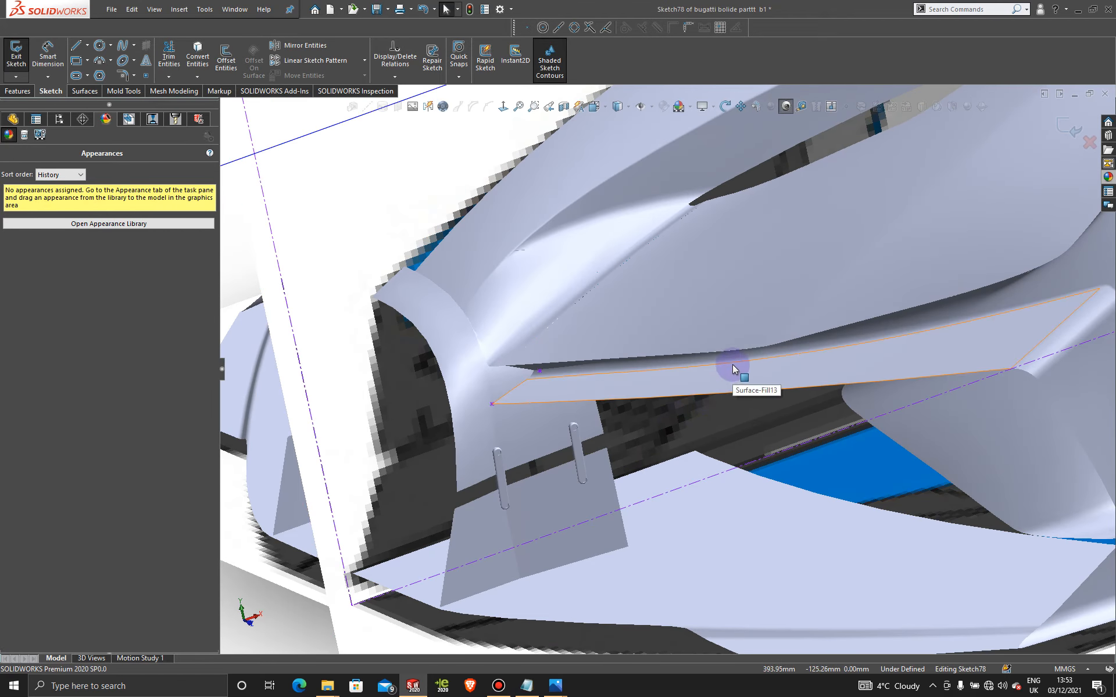
pyautogui.press('space')
pyautogui.click(437, 476)
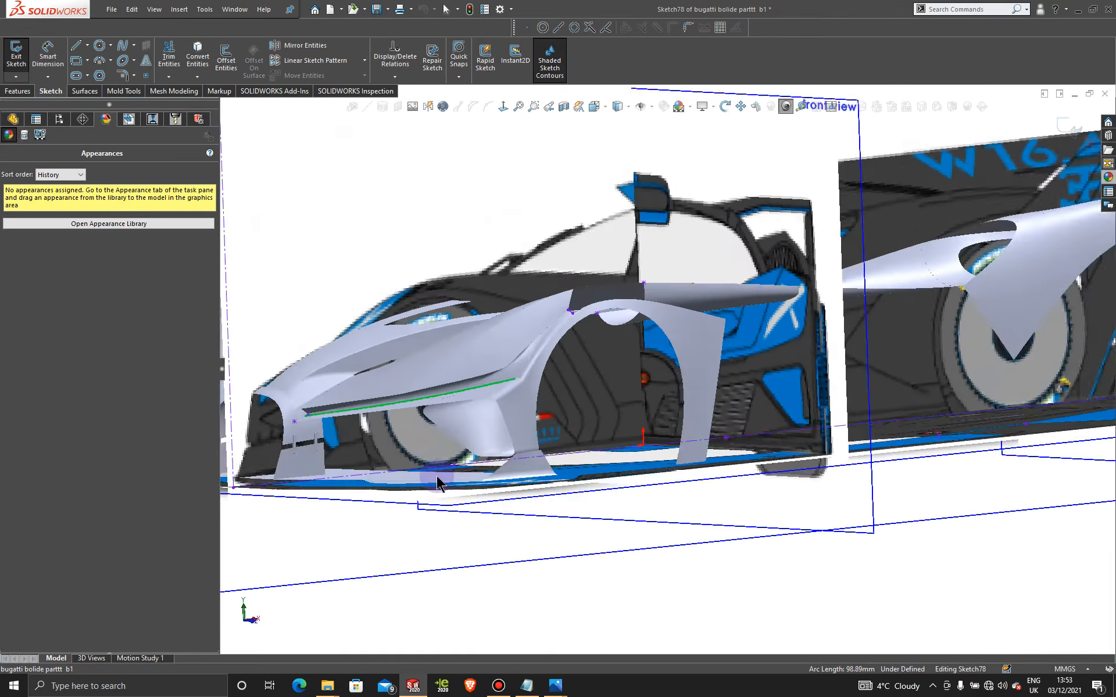
pyautogui.press('space')
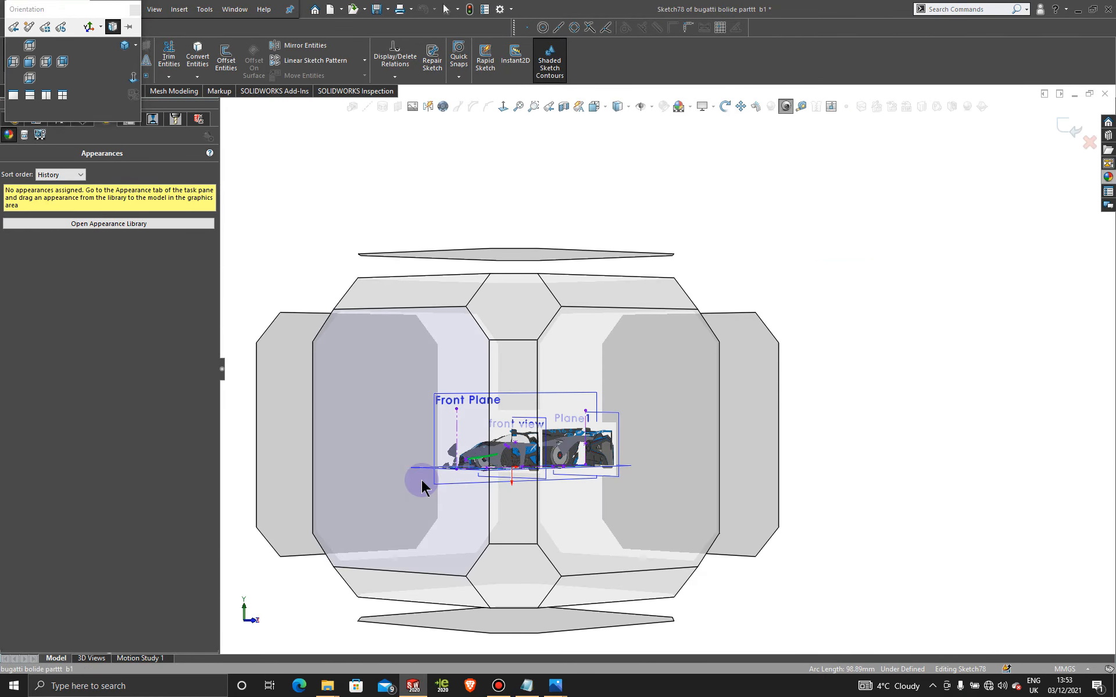
pyautogui.click(437, 478)
pyautogui.scroll(-5, 744, 517)
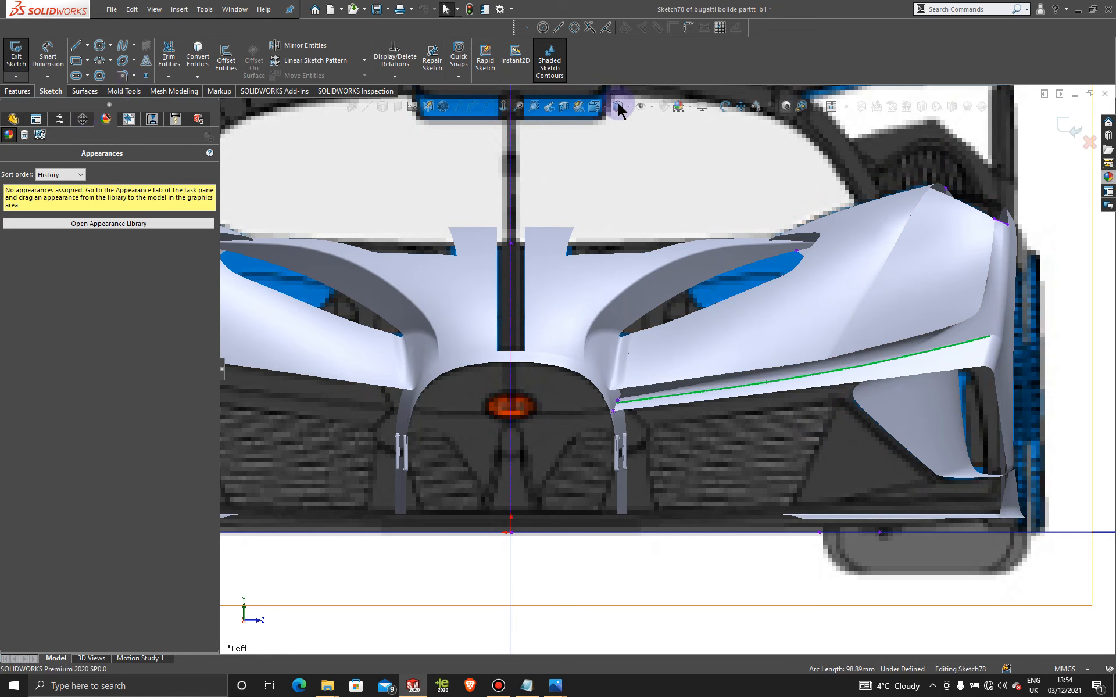
# Step: Apply the blue glass appearance to the whole part and exit the empty sketch
pyautogui.click(1108, 177)
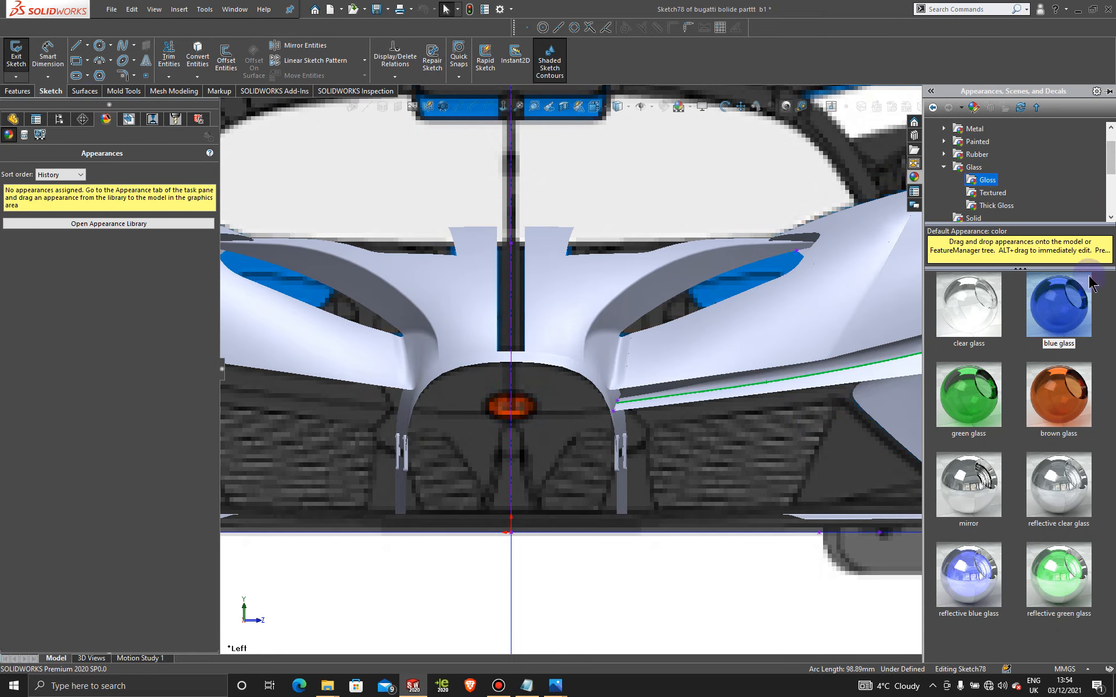
pyautogui.moveTo(1063, 297); pyautogui.dragTo(896, 304)
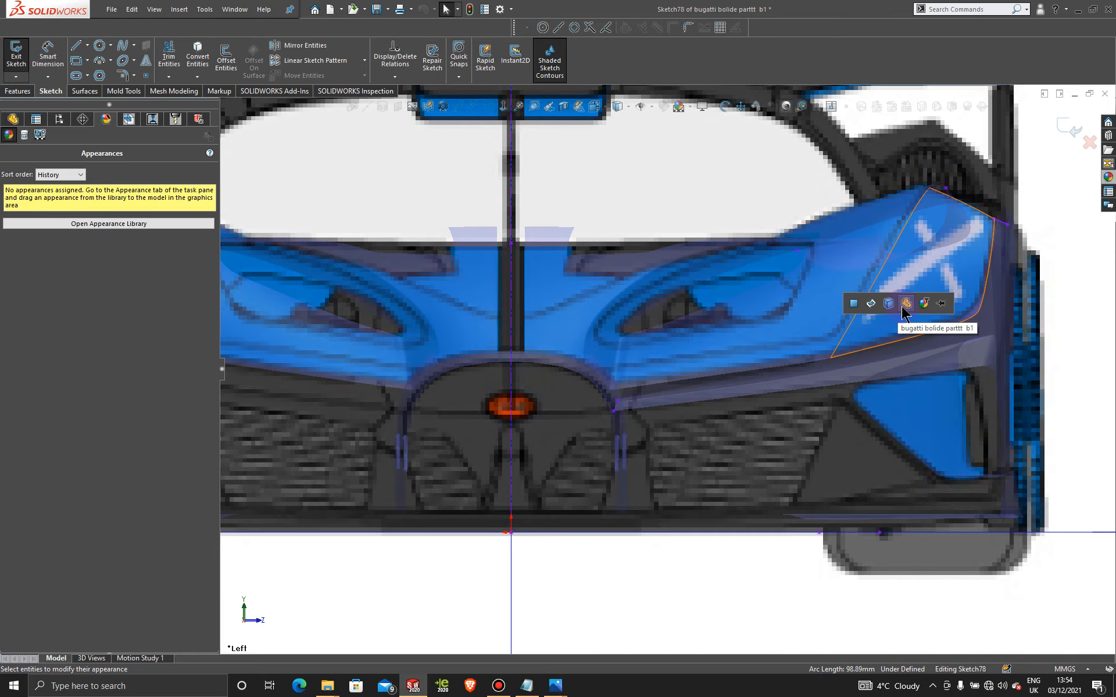
pyautogui.click(901, 304)
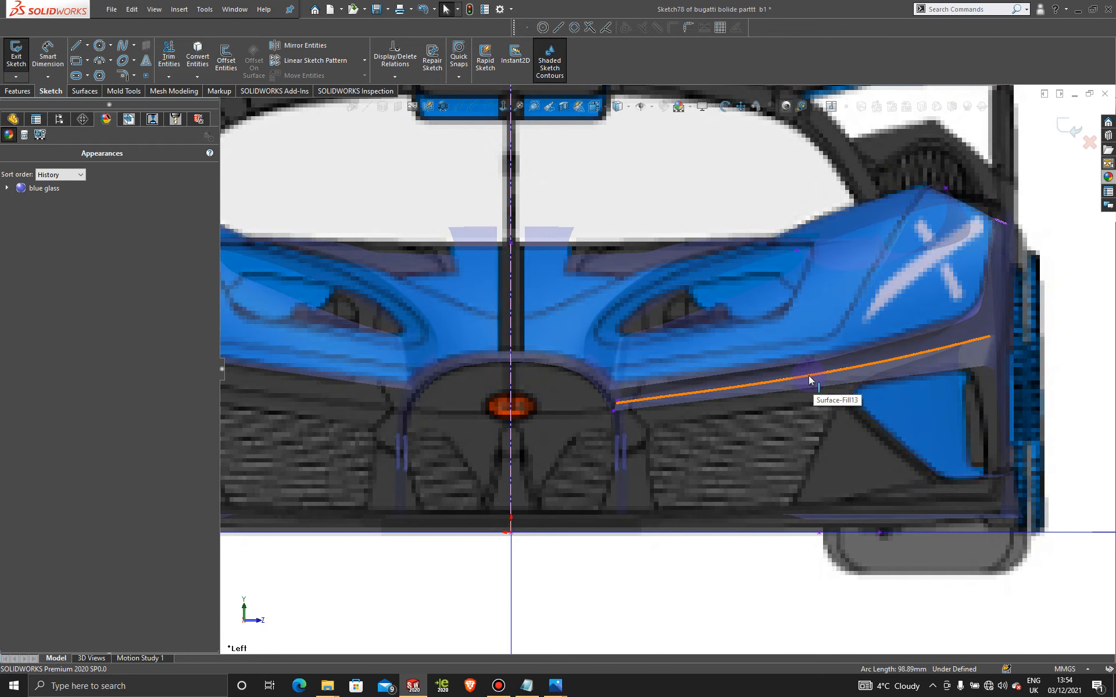
pyautogui.press('f')
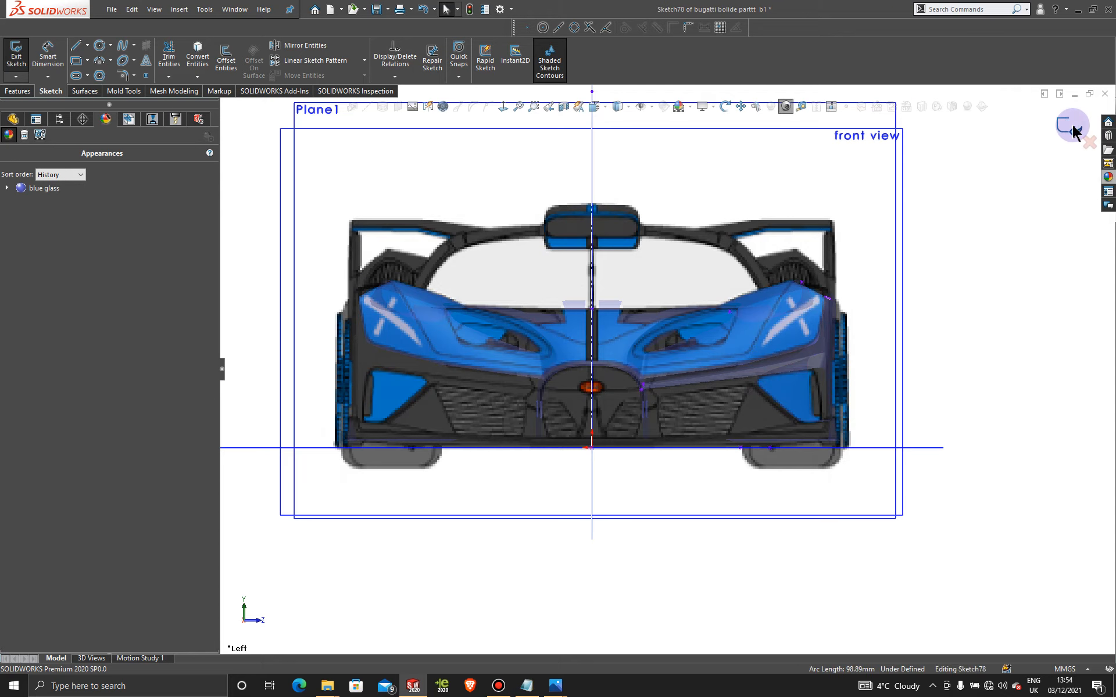
pyautogui.click(1072, 129)
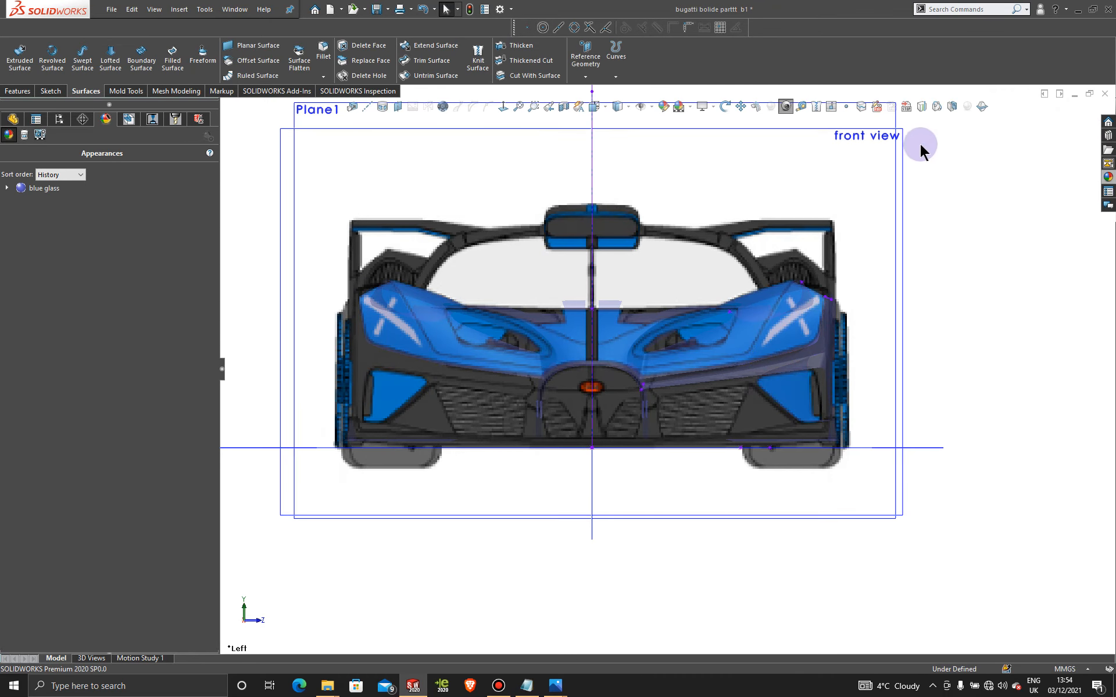
# Step: Start a sketch on the front view plane and convert the long edge below the headlight, running from grille to fender, into it
pyautogui.click(904, 139)
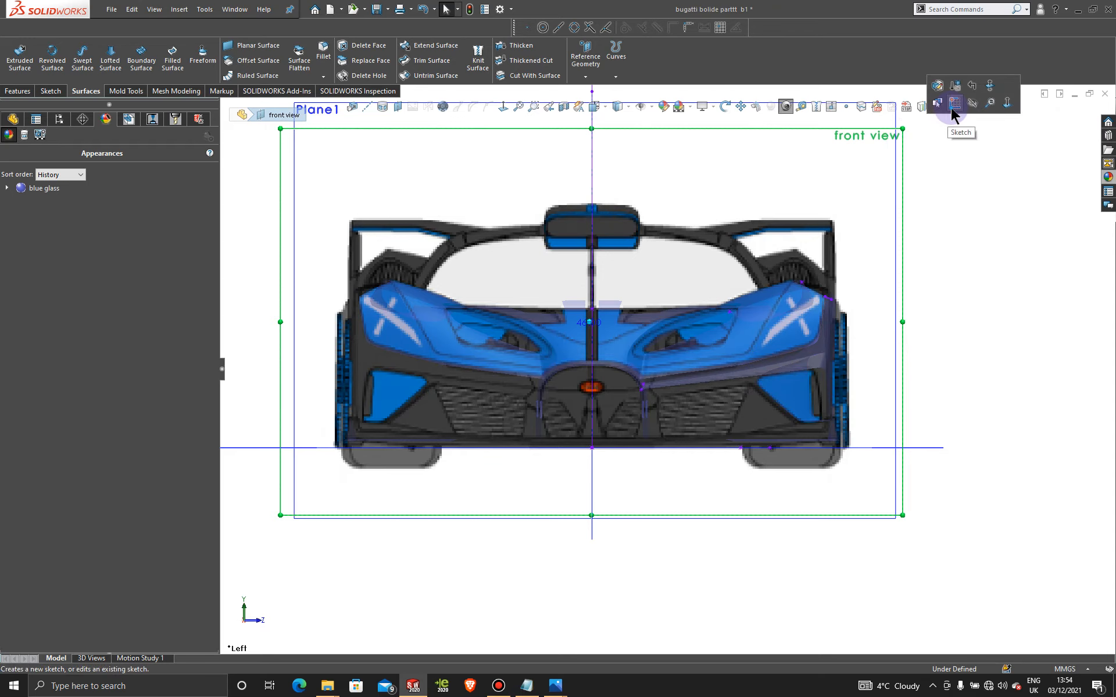
pyautogui.click(950, 108)
pyautogui.scroll(-6, 738, 329)
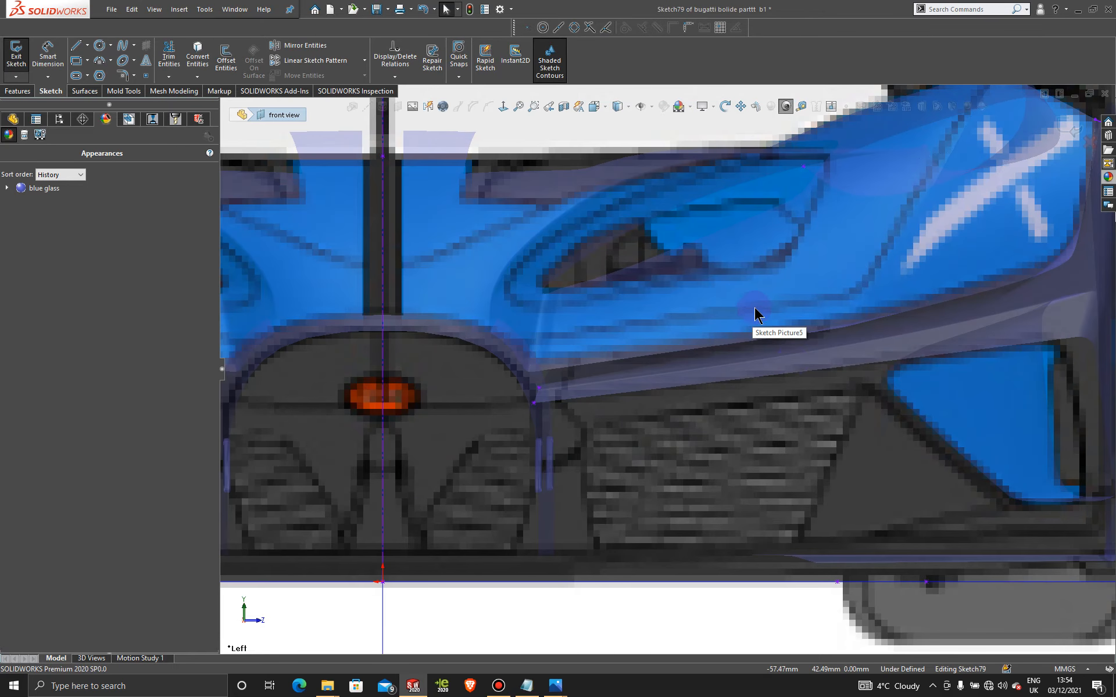
pyautogui.click(197, 55)
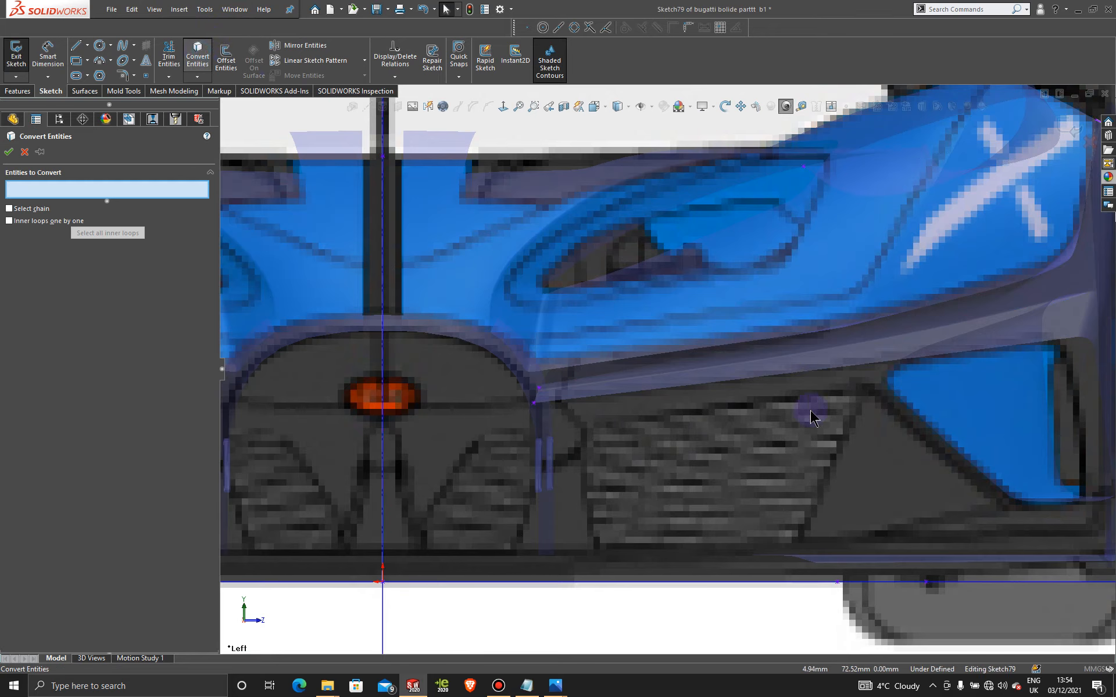
pyautogui.click(723, 371)
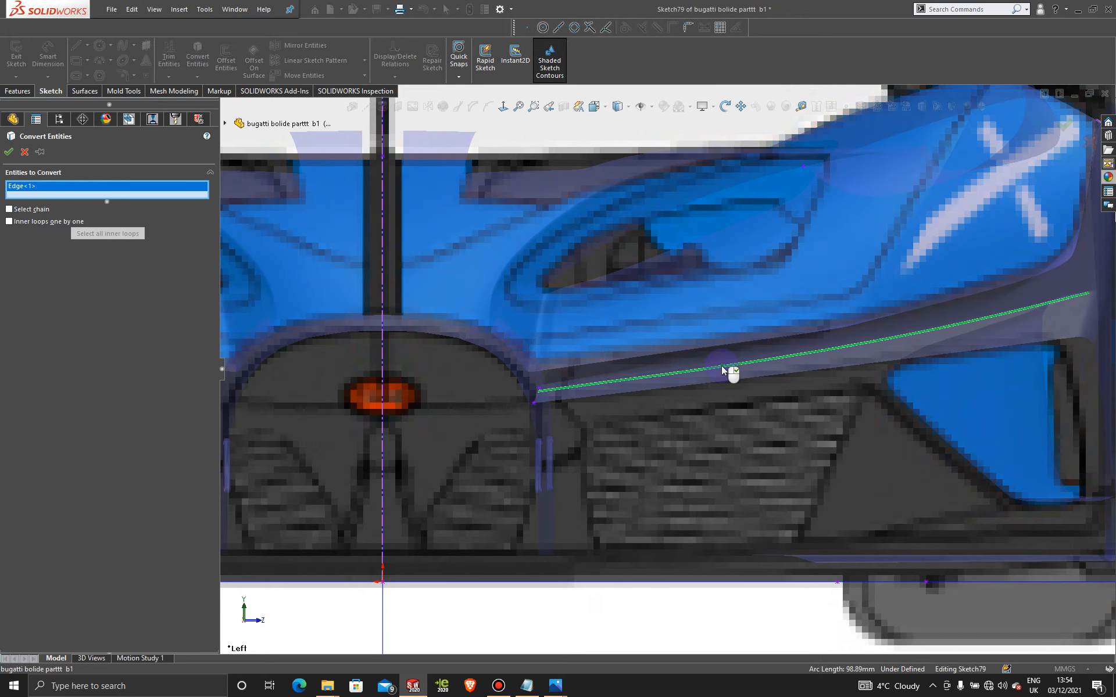
pyautogui.click(8, 152)
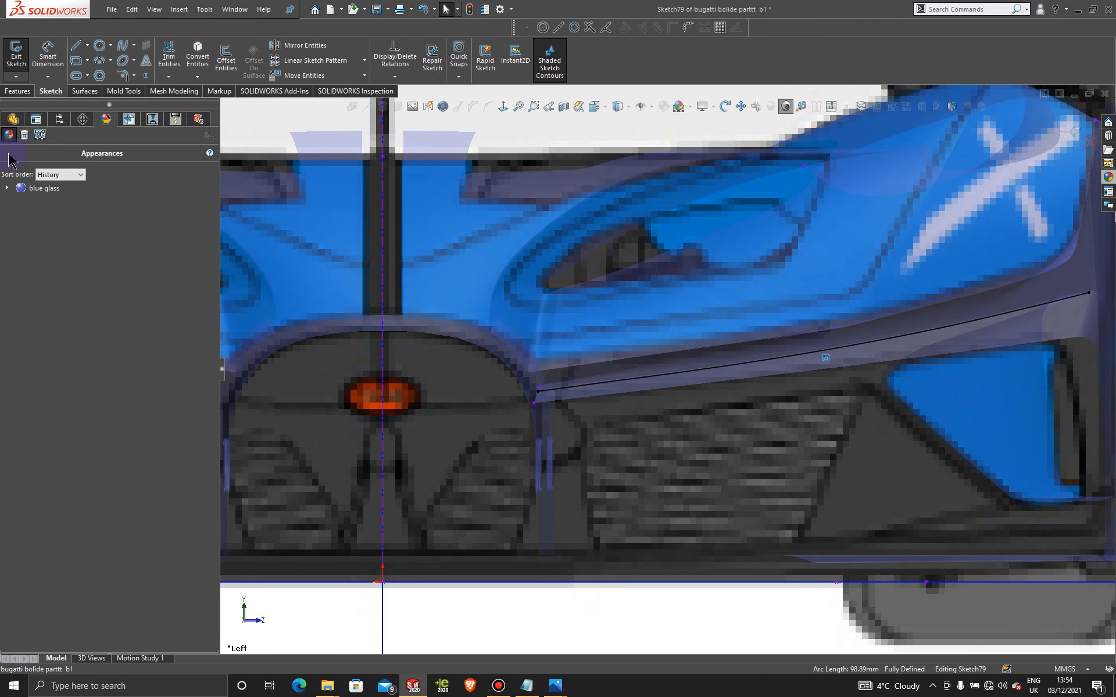
# Step: Sketch a vertical line about 9.25 mm long rising from the middle of the converted edge
pyautogui.click(74, 52)
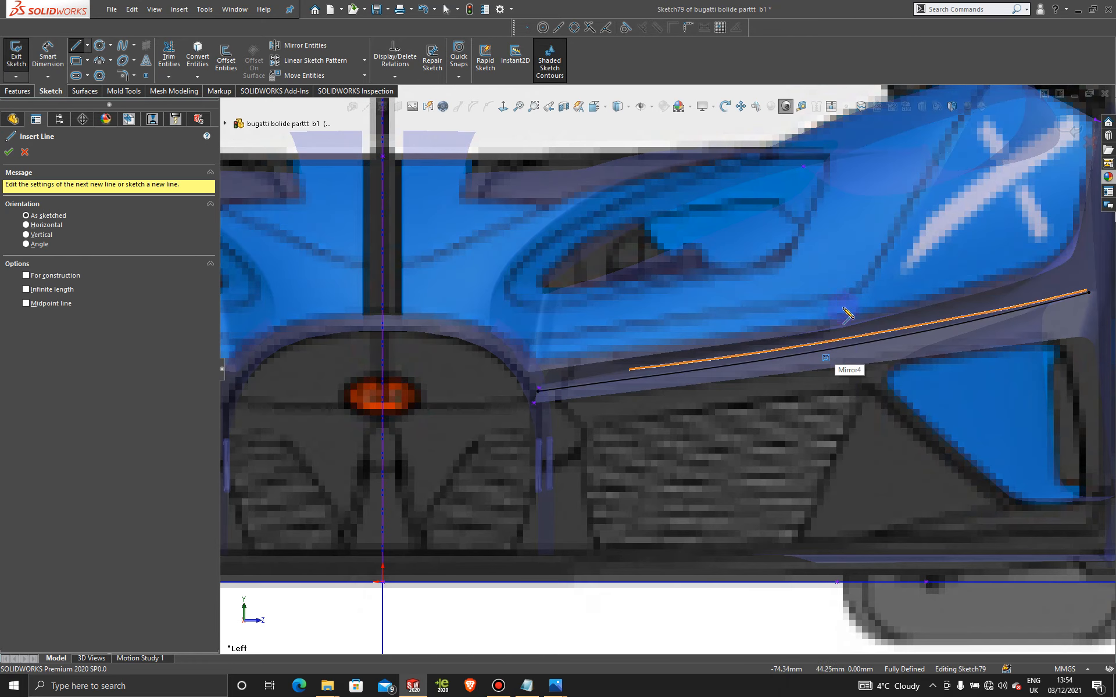
pyautogui.scroll(5, 652, 368)
pyautogui.scroll(-8, 755, 370)
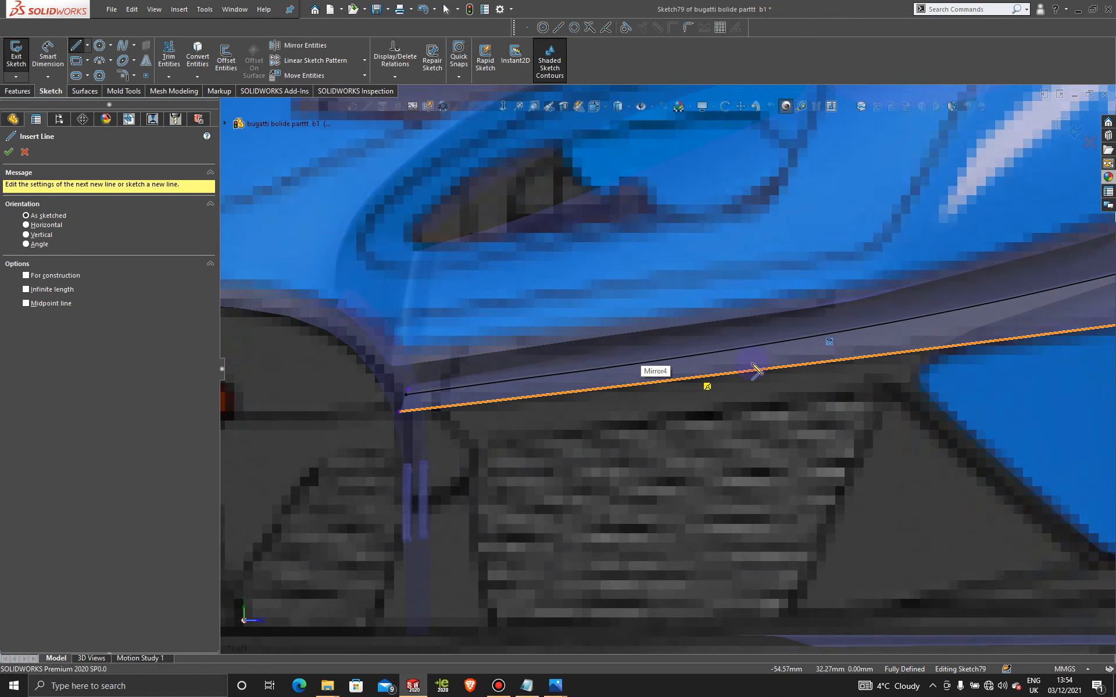
pyautogui.click(837, 332)
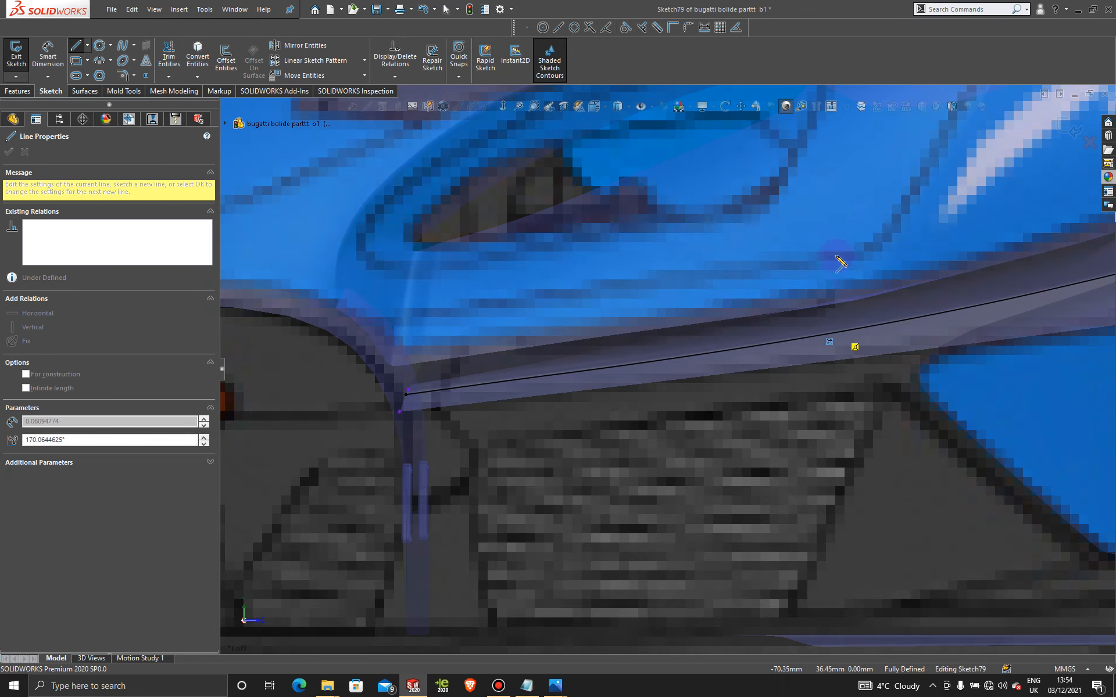
pyautogui.click(837, 246)
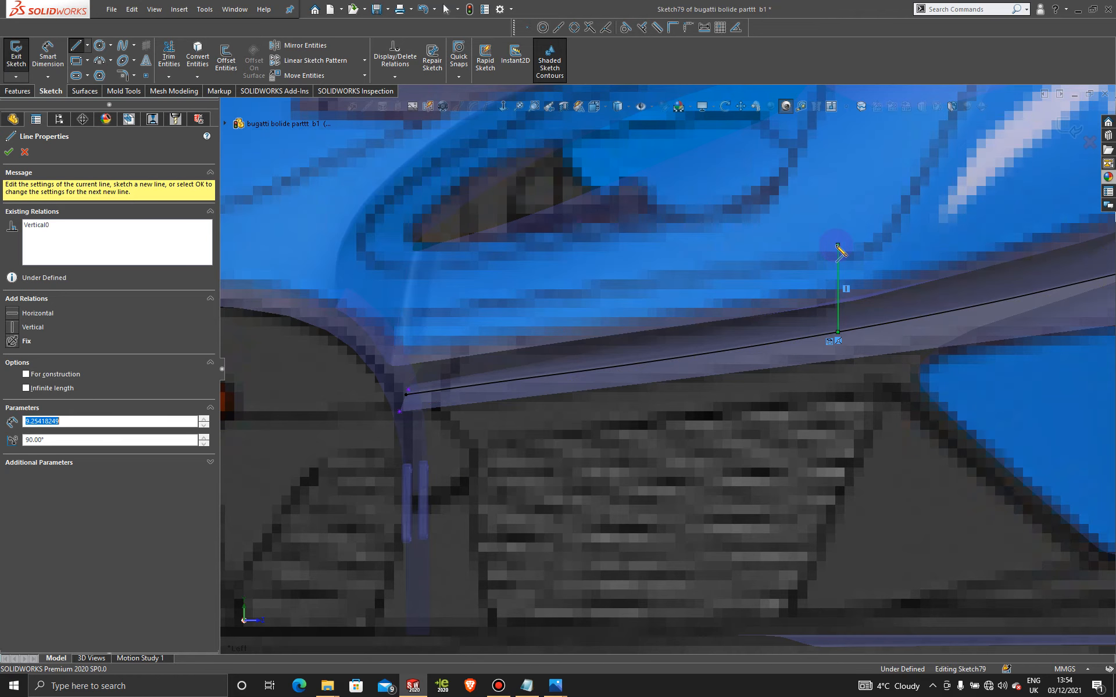
pyautogui.press('Escape')
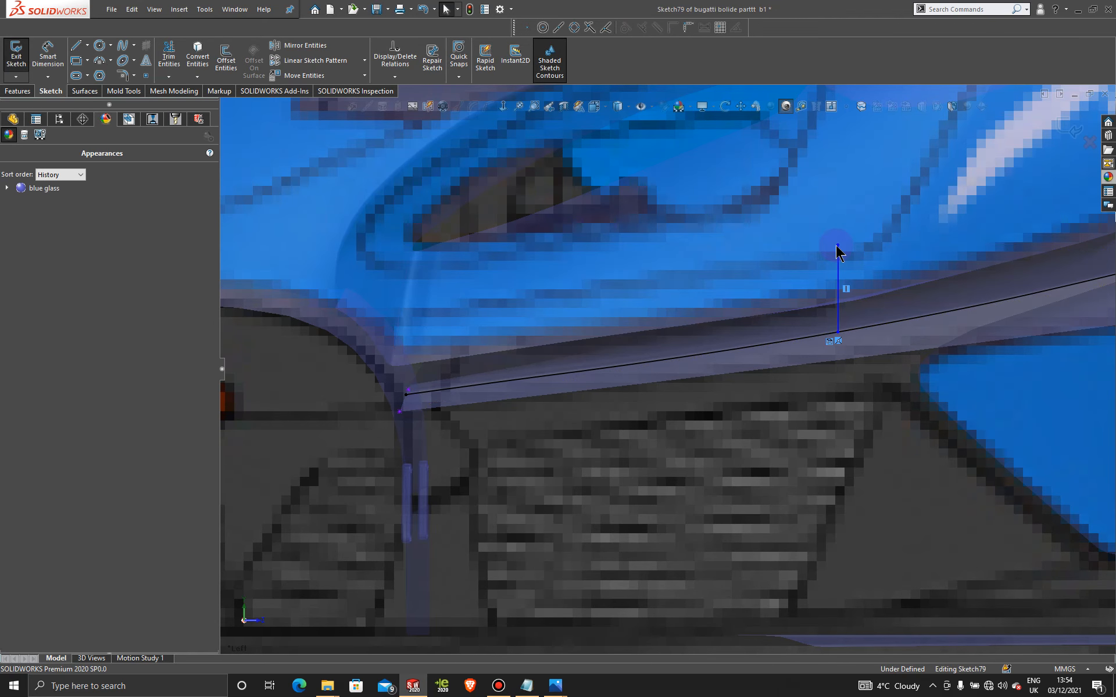
# Step: Sketch a second, longer vertical line rising from the converted edge near its inner end beside the grille
pyautogui.click(77, 48)
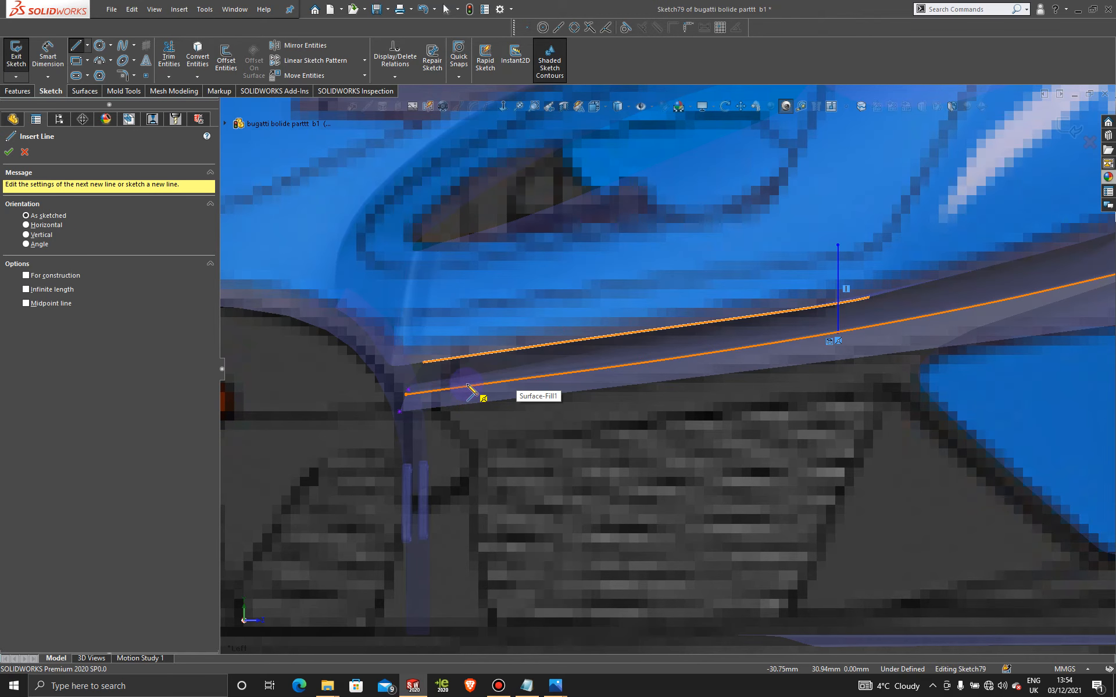
pyautogui.click(478, 384)
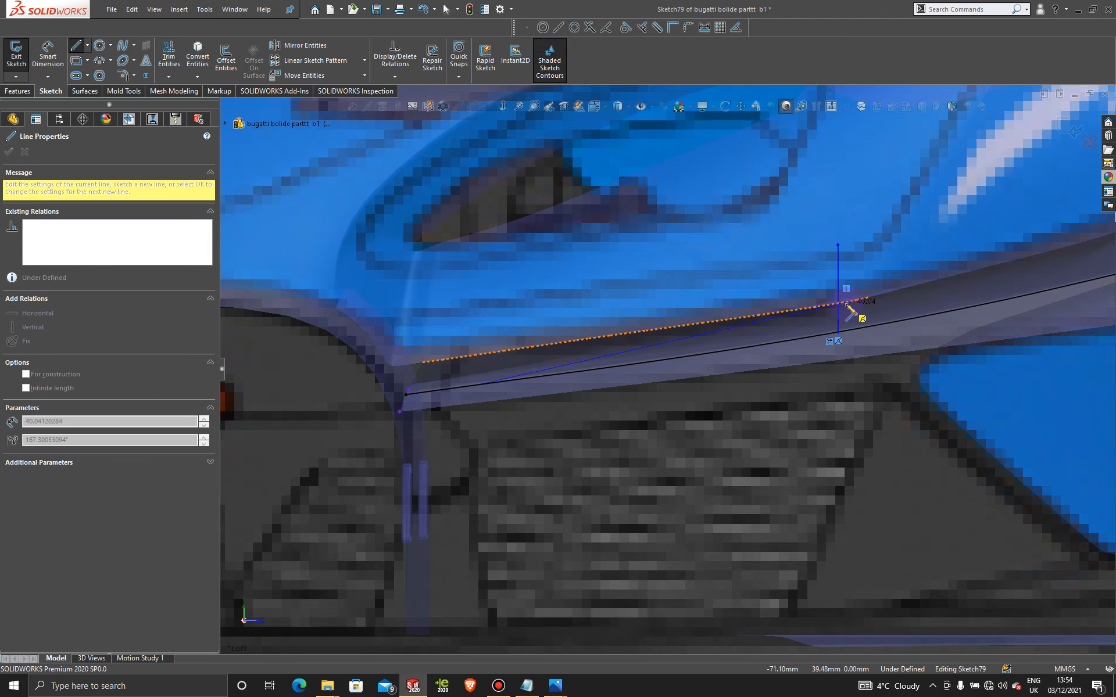
pyautogui.click(479, 245)
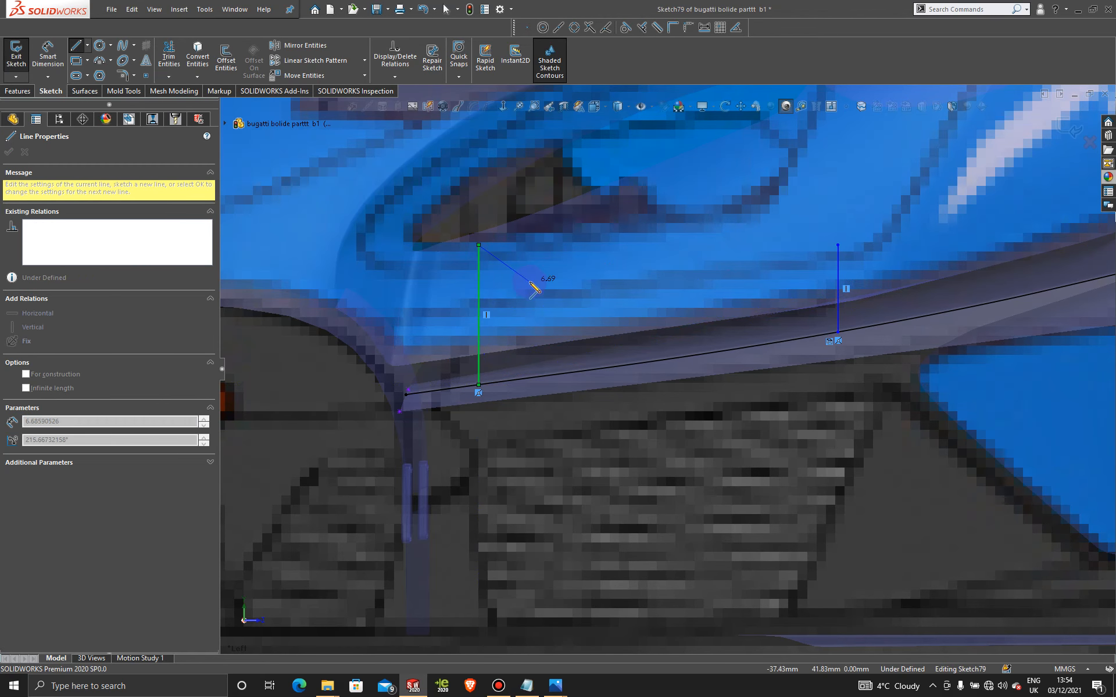
pyautogui.press('Escape')
# Step: Remove the blue glass appearance from the part and switch to the surfacing tools with the line sketch still open
pyautogui.scroll(7, 586, 323)
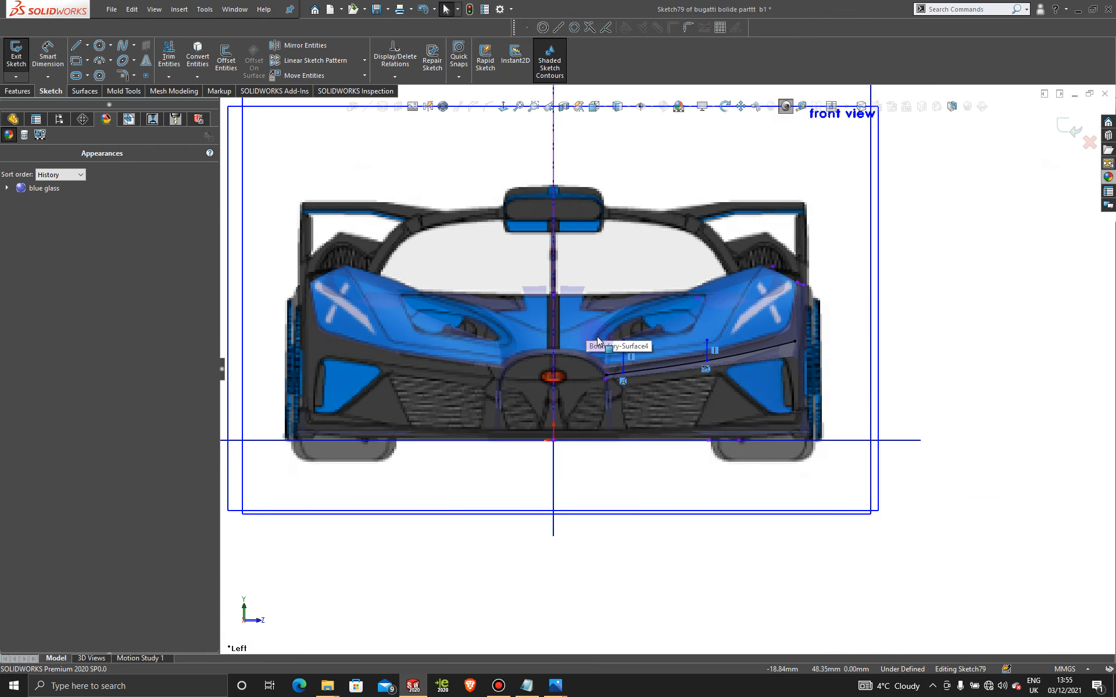
pyautogui.moveTo(597, 343)
pyautogui.mouseDown(button='middle')
pyautogui.moveTo(553, 345)
pyautogui.moveTo(331, 484)
pyautogui.moveTo(313, 476)
pyautogui.mouseUp(button='middle')
pyautogui.rightClick(43, 188)
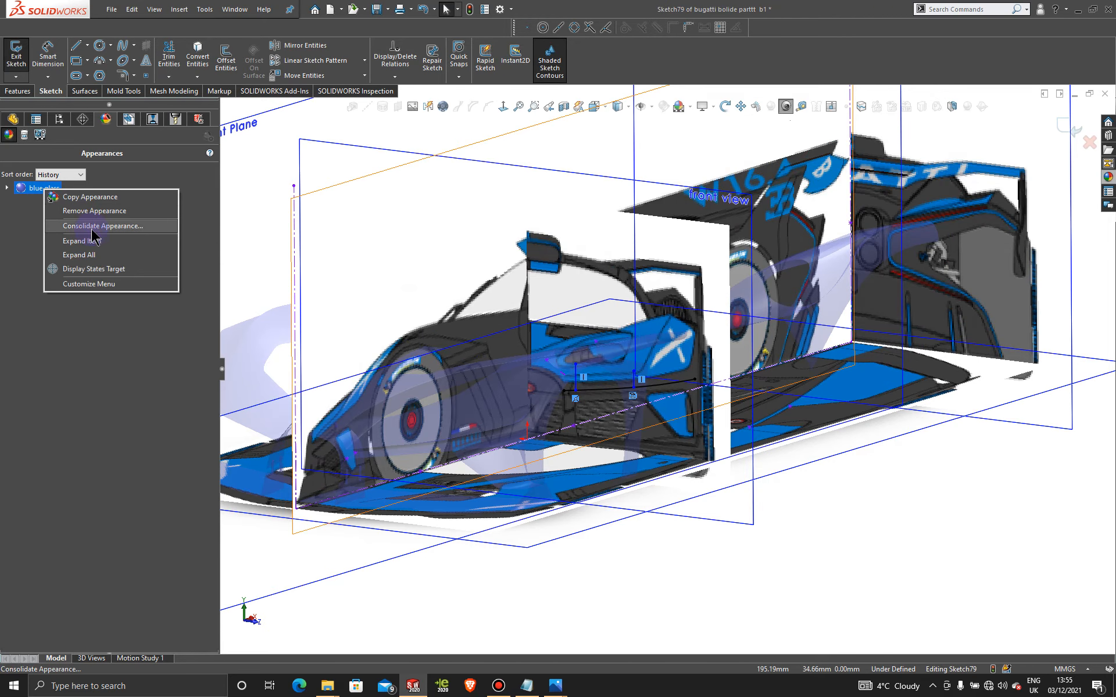
pyautogui.click(94, 210)
pyautogui.scroll(-8, 373, 462)
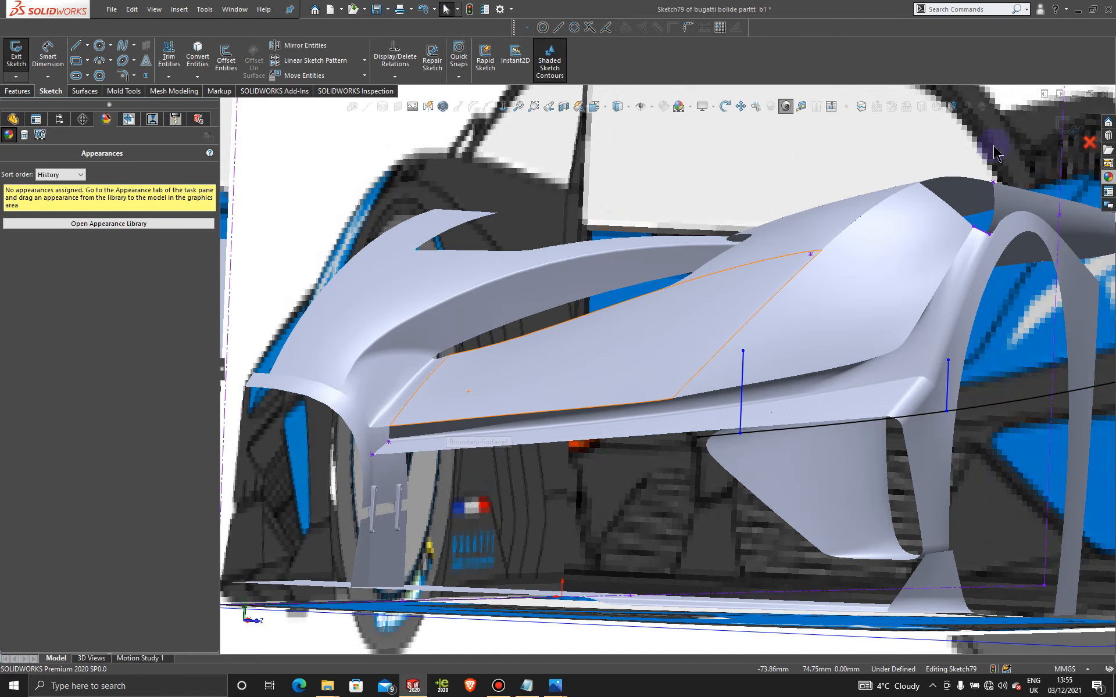
pyautogui.click(84, 91)
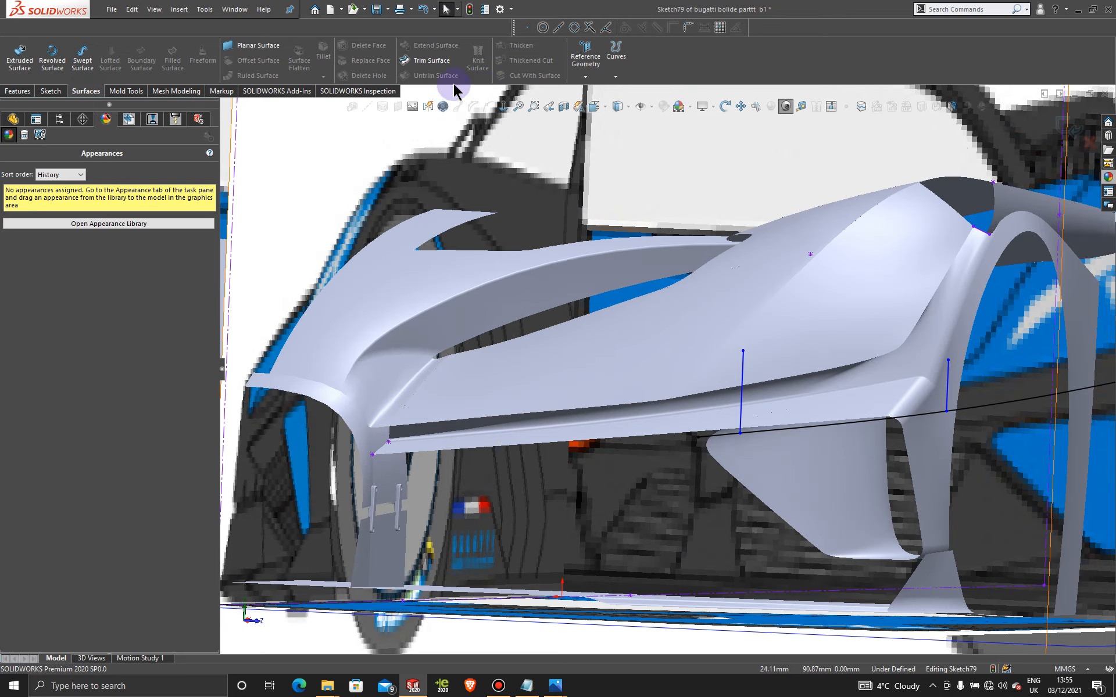
pyautogui.click(441, 60)
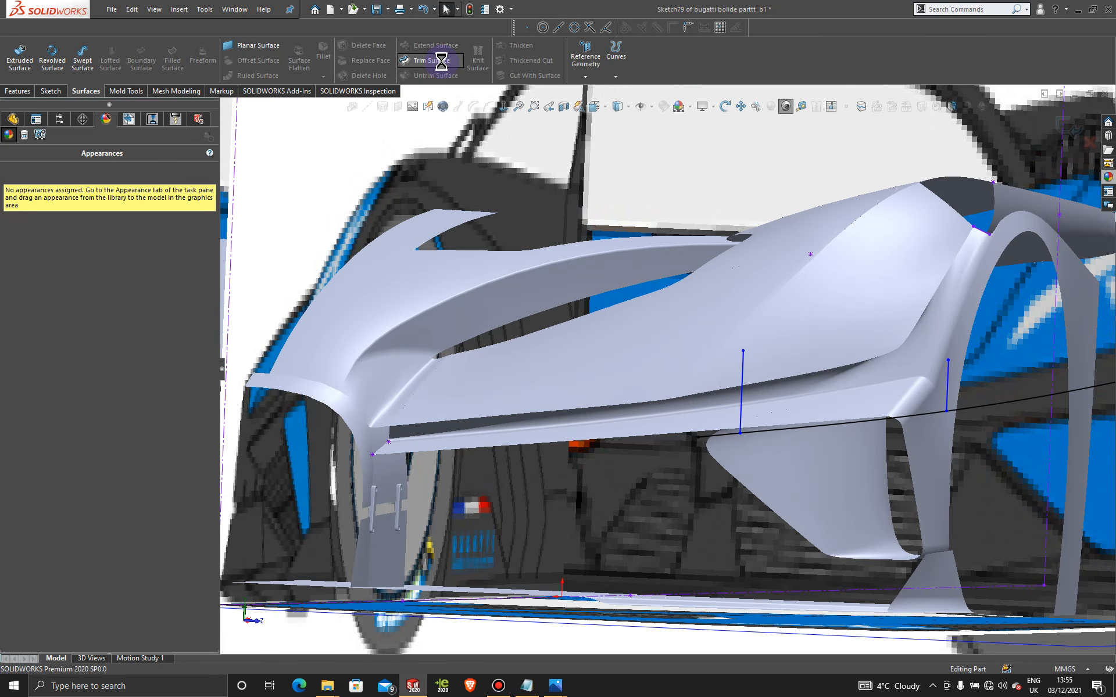
pyautogui.moveTo(531, 417); pyautogui.dragTo(578, 415, button='middle')
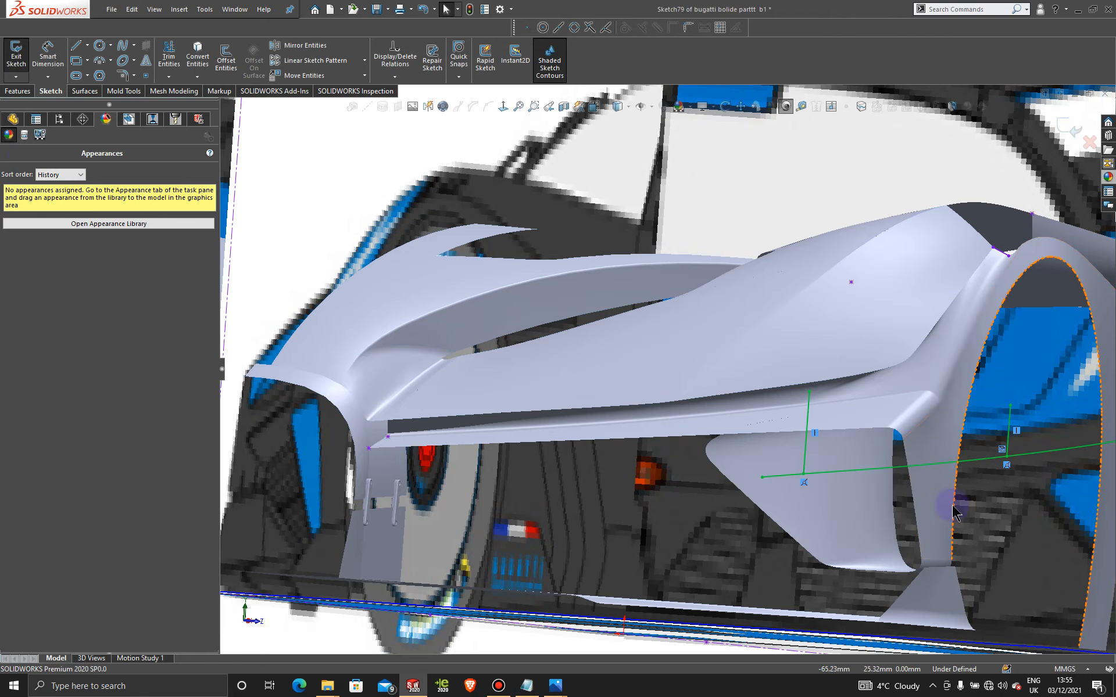
pyautogui.click(932, 469)
pyautogui.rightClick(932, 470)
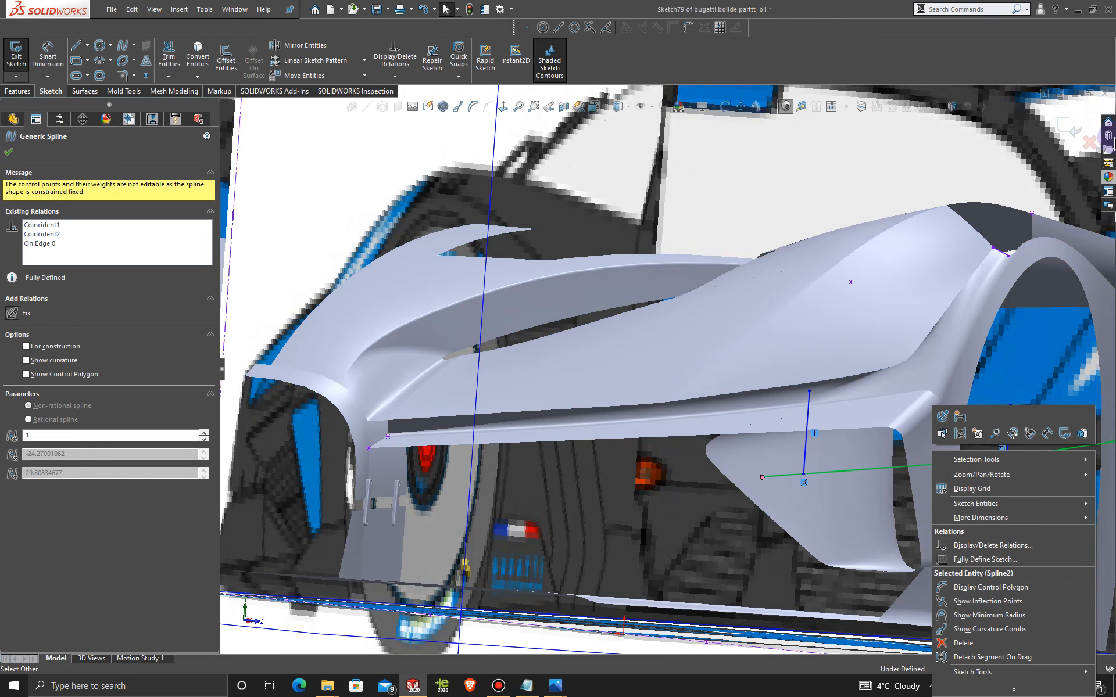
pyautogui.click(1064, 124)
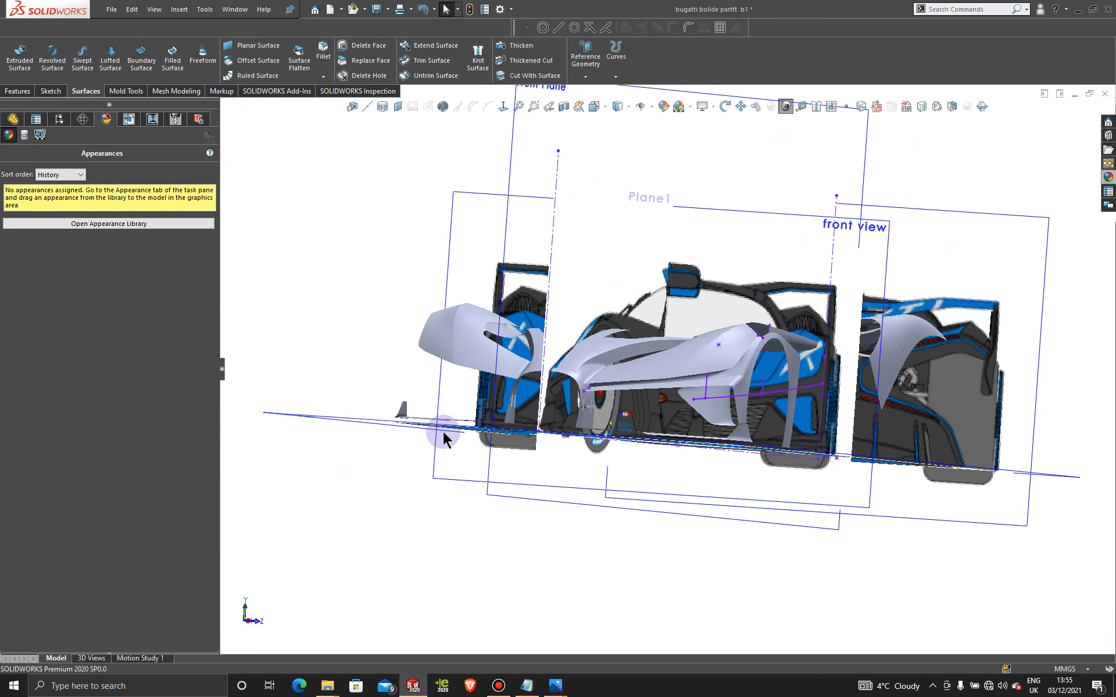
# Step: Edit the line sketch below the headlight and trim away the converted edge's two ends beyond the vertical lines
pyautogui.scroll(-4, 673, 378)
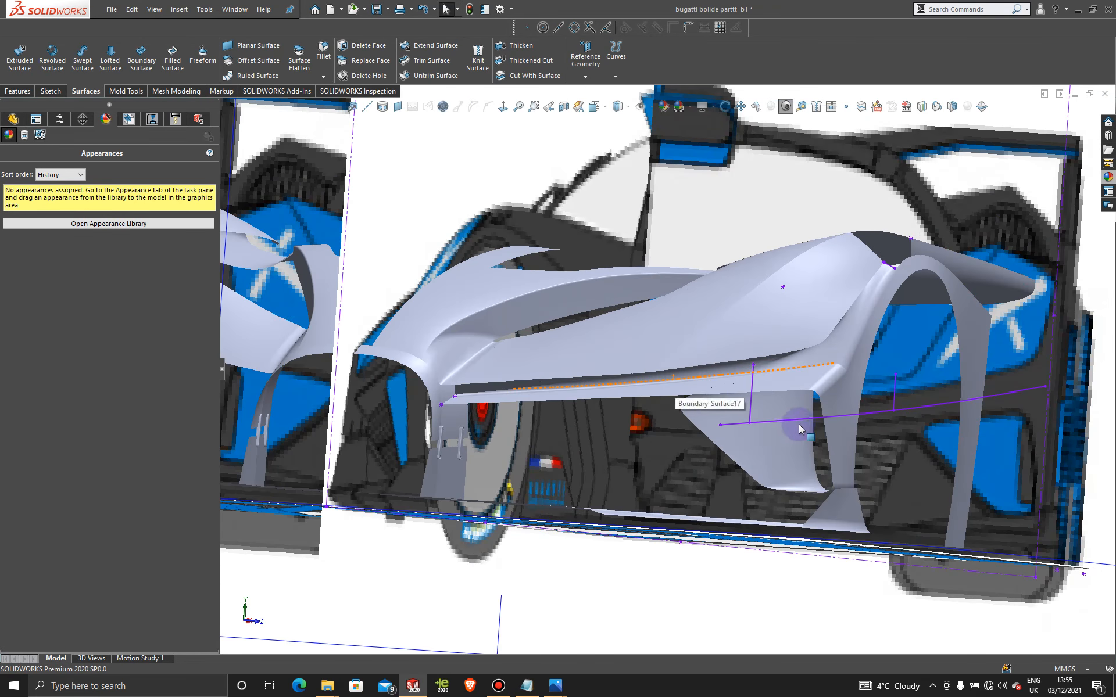
pyautogui.click(804, 420)
pyautogui.rightClick(805, 375)
pyautogui.click(820, 387)
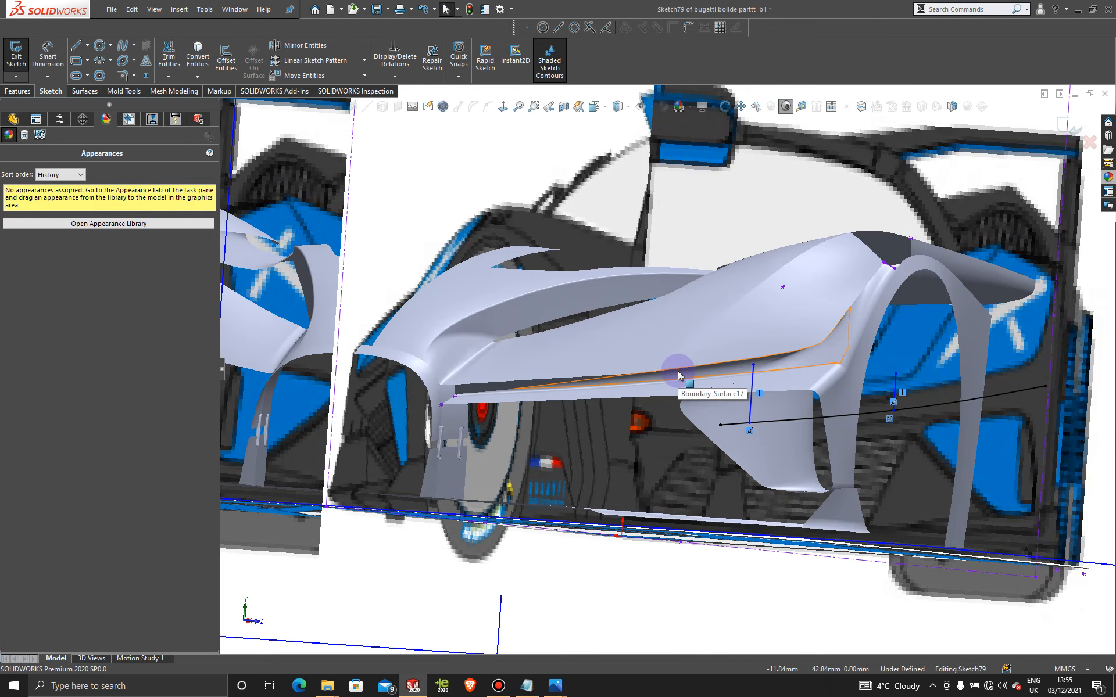
pyautogui.press('space')
pyautogui.click(445, 416)
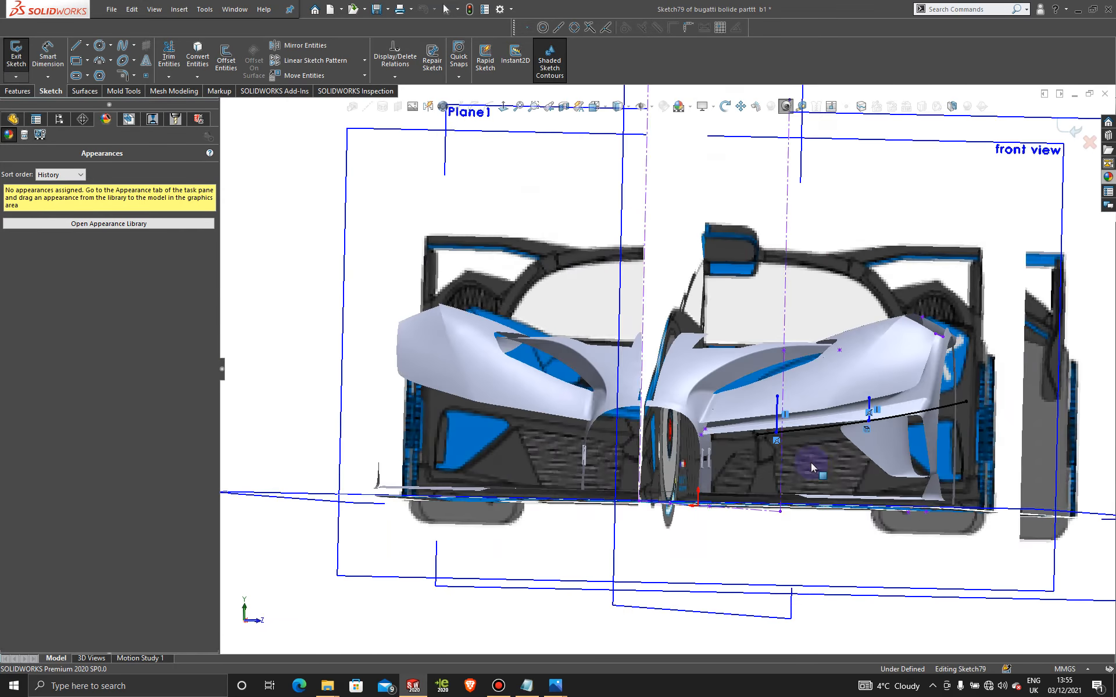
pyautogui.scroll(-6, 801, 477)
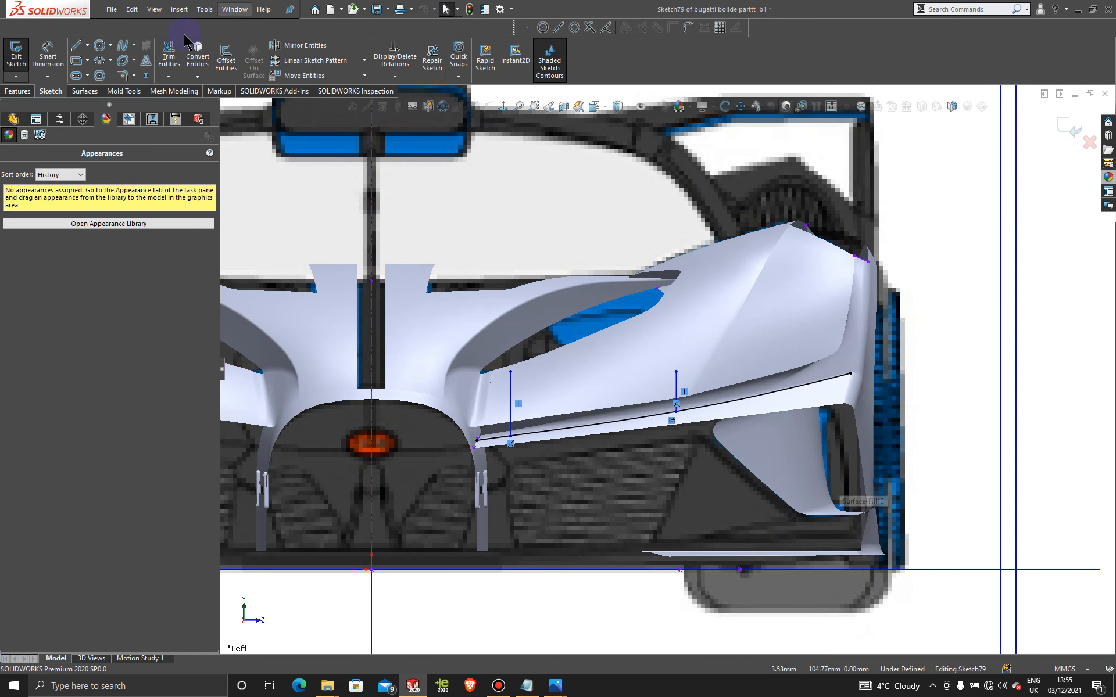
pyautogui.click(169, 55)
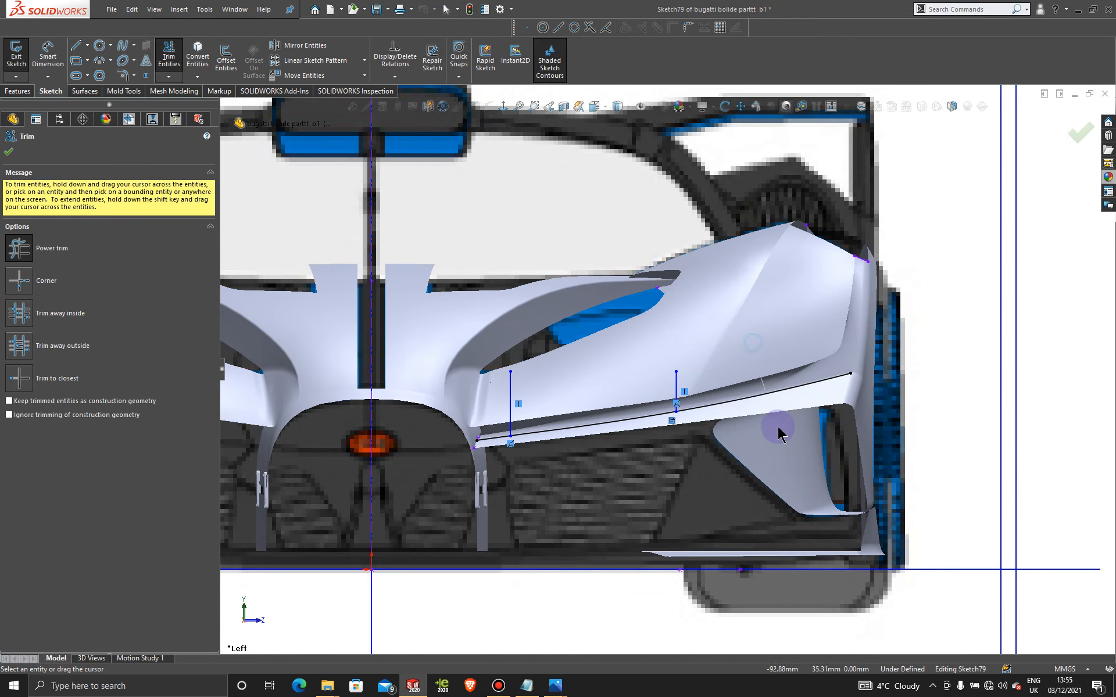
pyautogui.moveTo(778, 426)
pyautogui.mouseDown()
pyautogui.moveTo(546, 397)
pyautogui.moveTo(488, 402)
pyautogui.moveTo(507, 477)
pyautogui.moveTo(488, 461)
pyautogui.mouseUp()
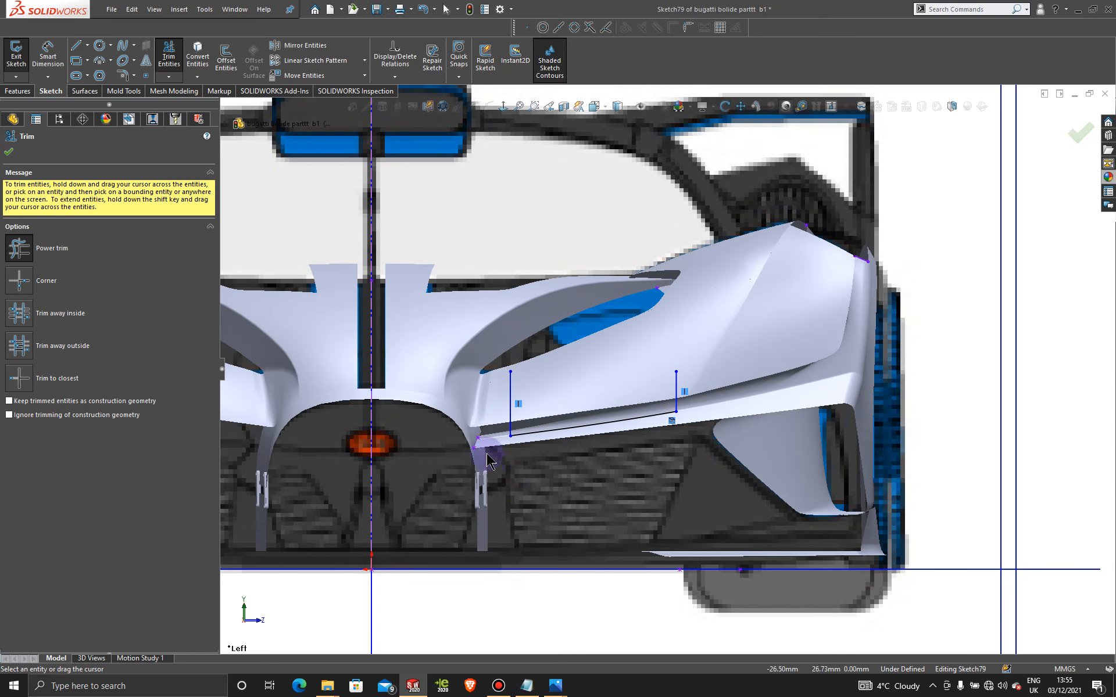
pyautogui.scroll(-4, 561, 448)
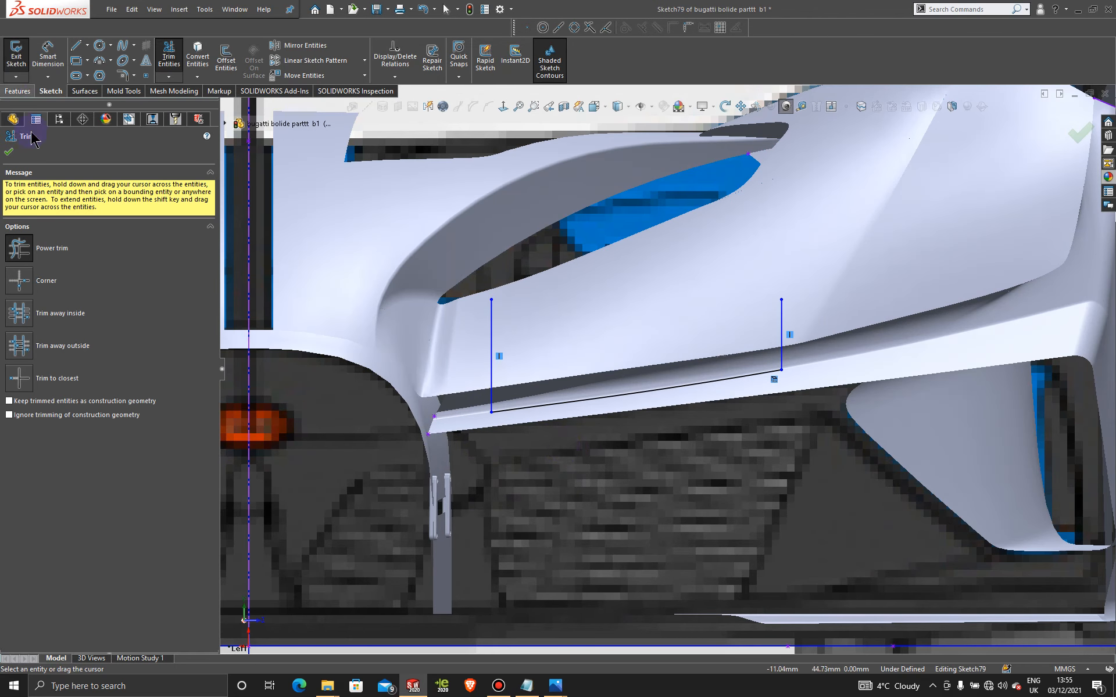
pyautogui.click(9, 152)
# Step: Trim the surface below the headlight with the line sketch, removing the strip between the two vertical lines
pyautogui.click(84, 91)
pyautogui.click(431, 60)
pyautogui.click(597, 381)
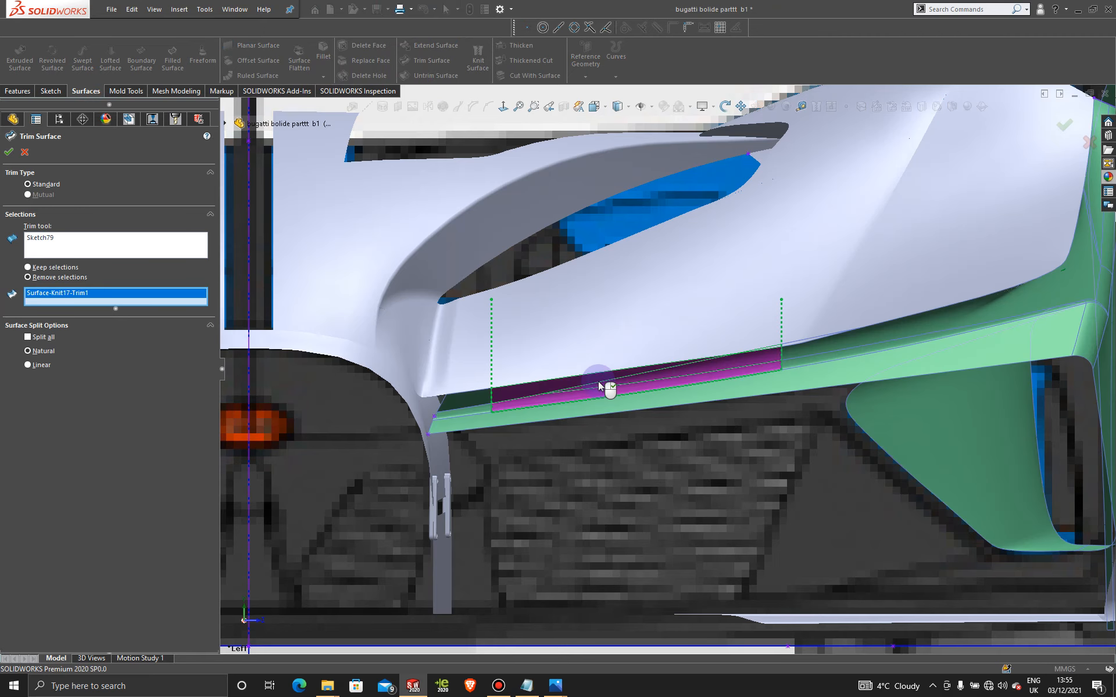
pyautogui.moveTo(597, 381); pyautogui.dragTo(511, 375, button='middle')
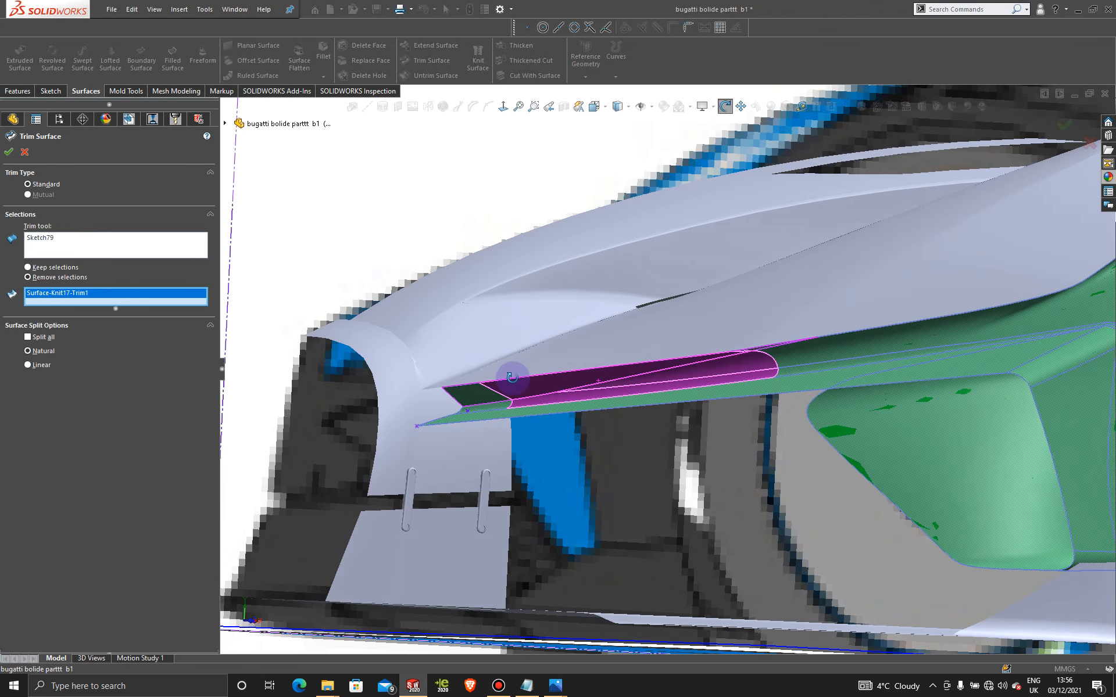
pyautogui.click(7, 152)
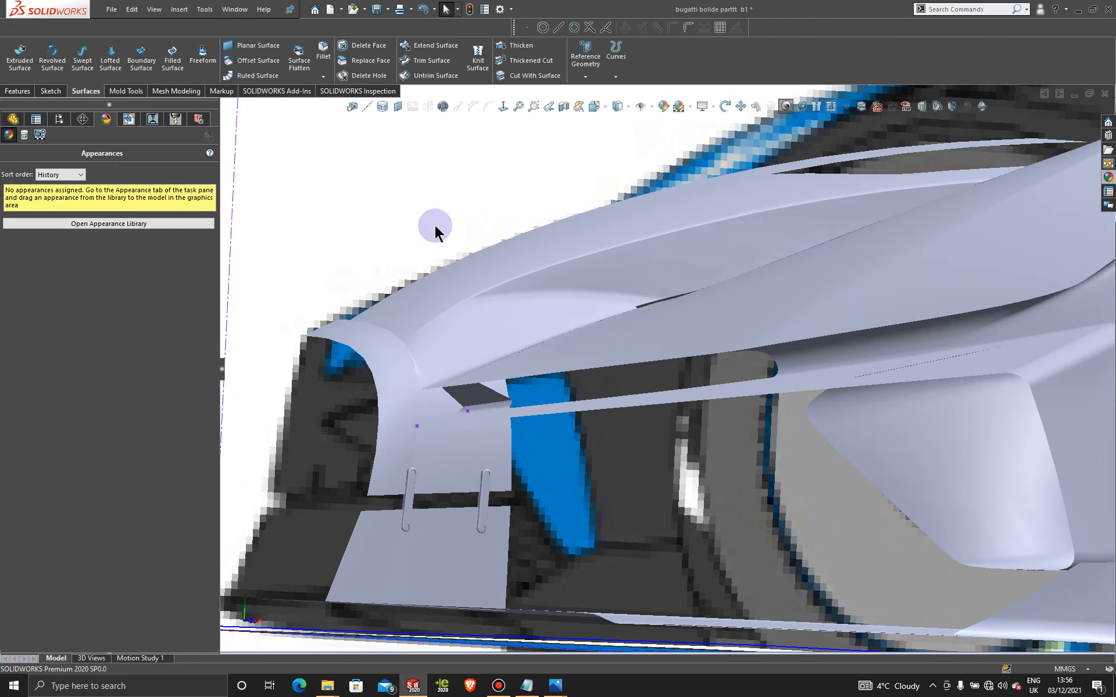
# Step: Examine the trimmed front bodywork from several angles, activating Display State-2 to view it without the reference images
pyautogui.scroll(6, 436, 224)
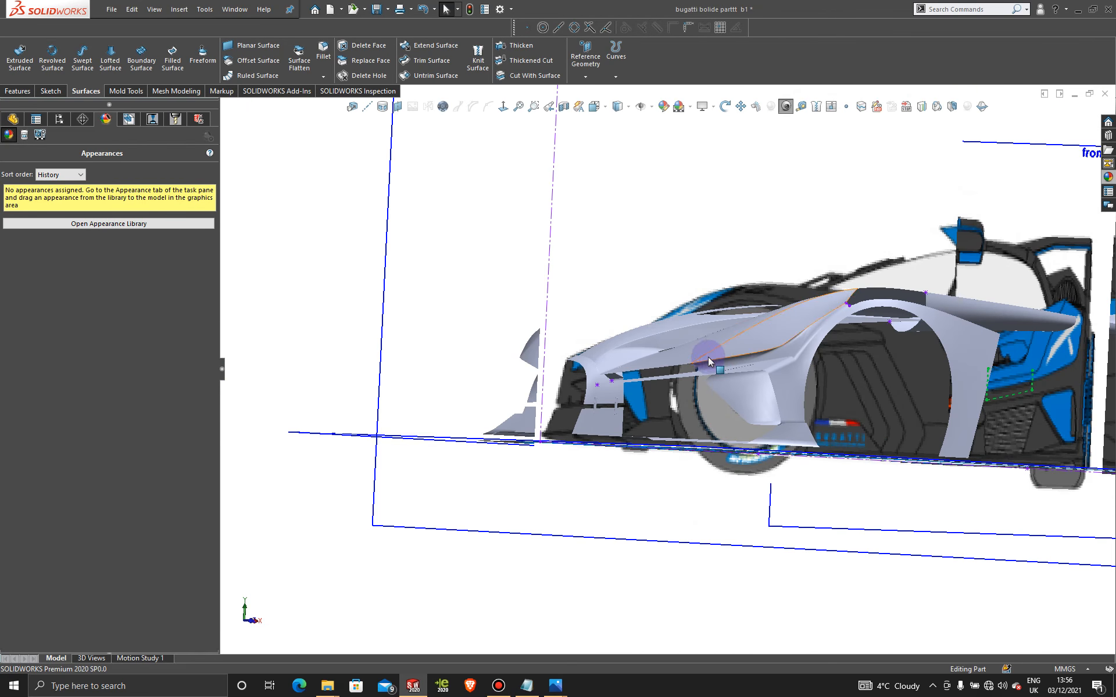
pyautogui.moveTo(707, 357); pyautogui.dragTo(546, 349, button='middle')
pyautogui.scroll(-5, 672, 383)
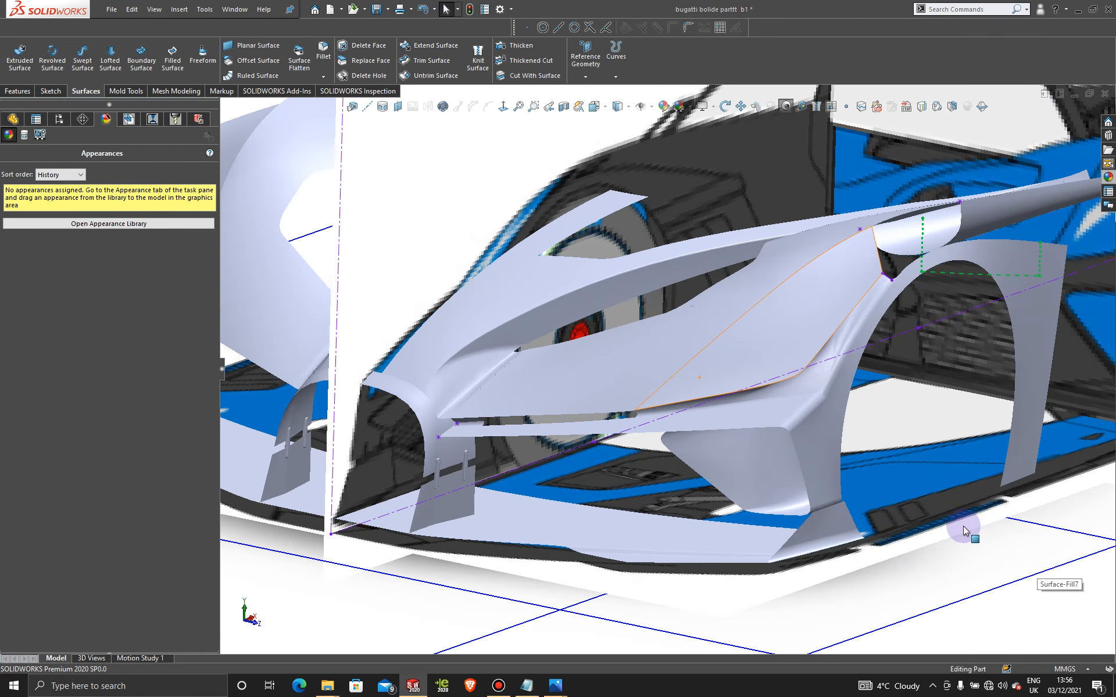
pyautogui.scroll(5, 963, 525)
pyautogui.moveTo(906, 523); pyautogui.dragTo(901, 552, button='middle')
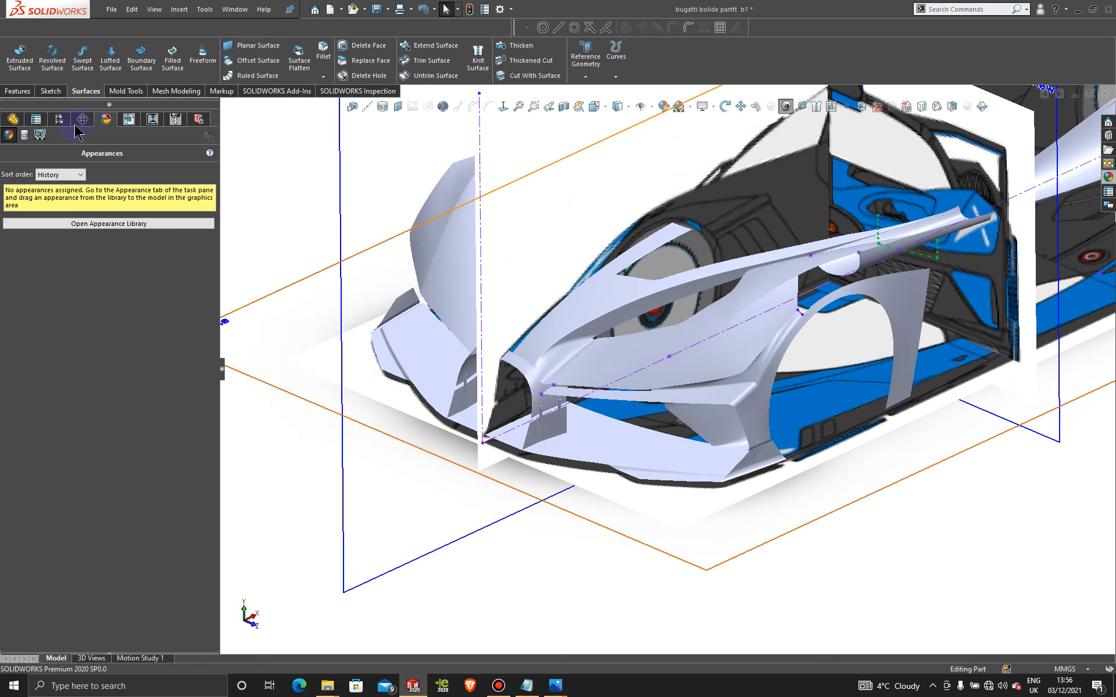
pyautogui.click(59, 118)
pyautogui.click(65, 623)
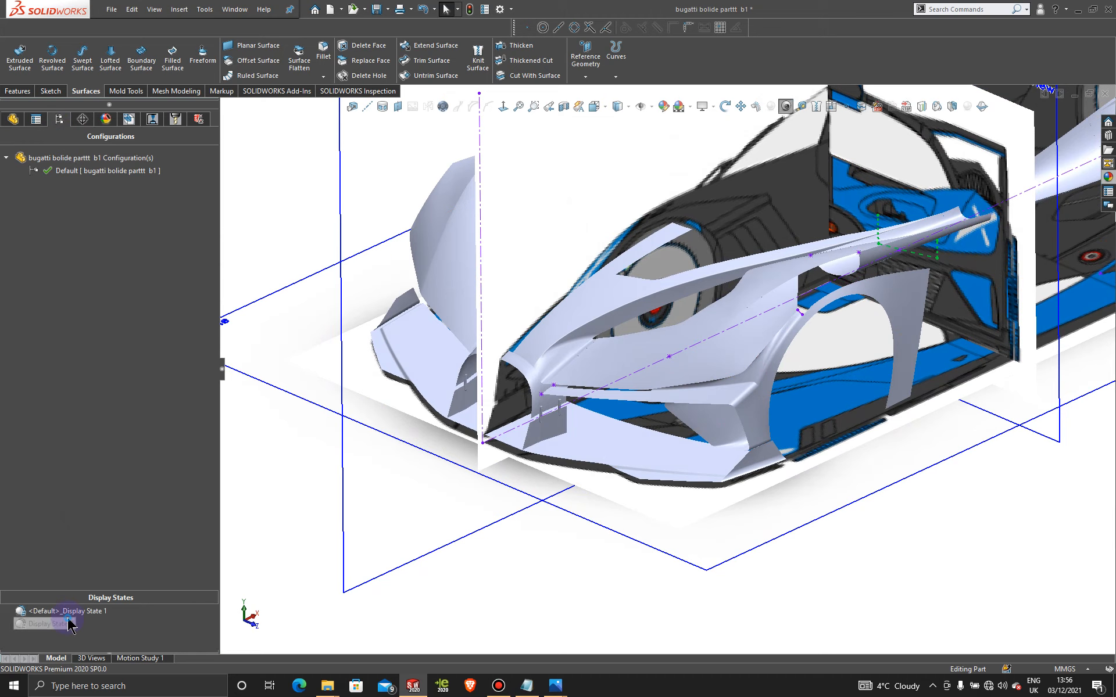
pyautogui.doubleClick(68, 624)
pyautogui.moveTo(767, 461); pyautogui.dragTo(783, 408, button='middle')
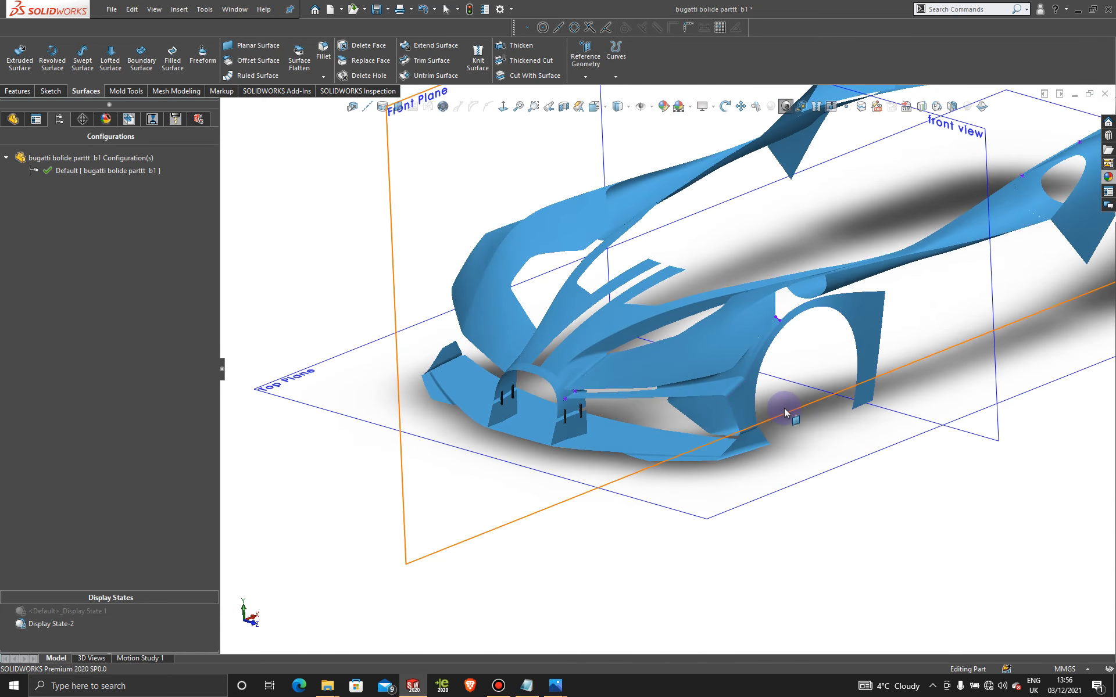
pyautogui.scroll(-3, 783, 408)
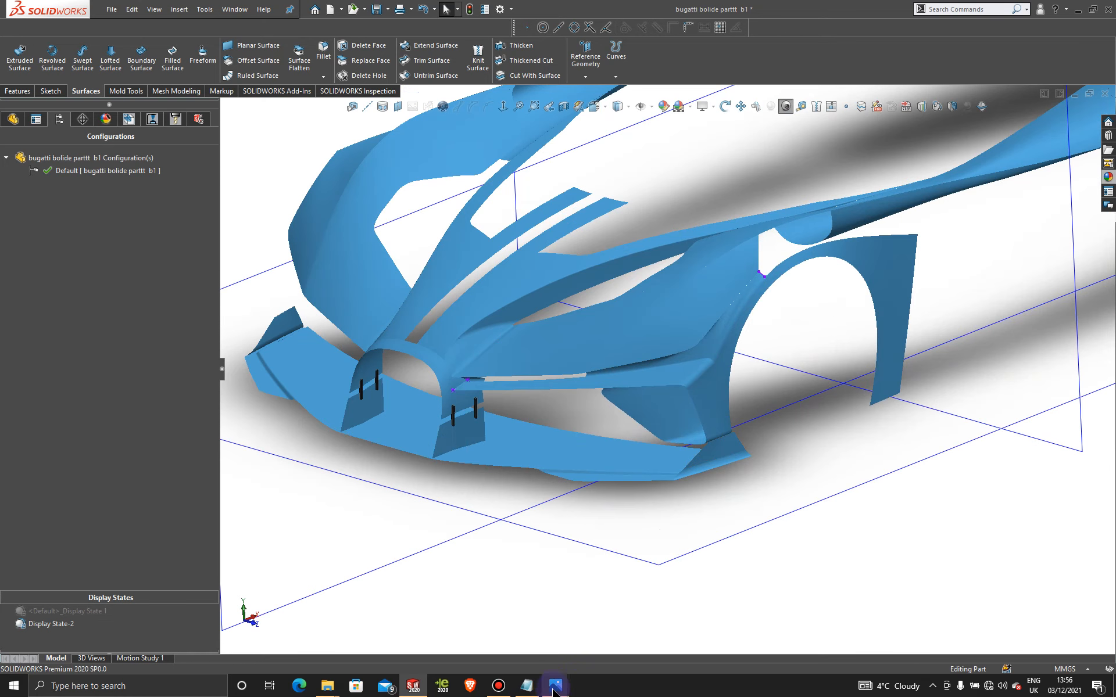
pyautogui.moveTo(554, 690)
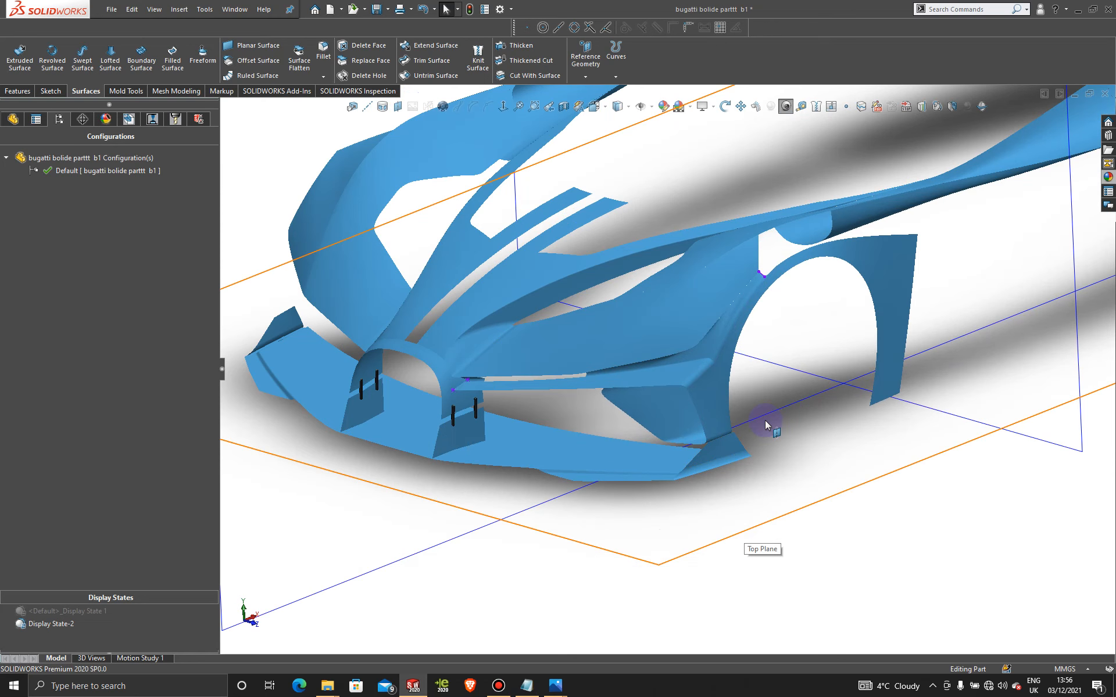
pyautogui.scroll(3, 765, 424)
pyautogui.moveTo(764, 416); pyautogui.dragTo(778, 301, button='middle')
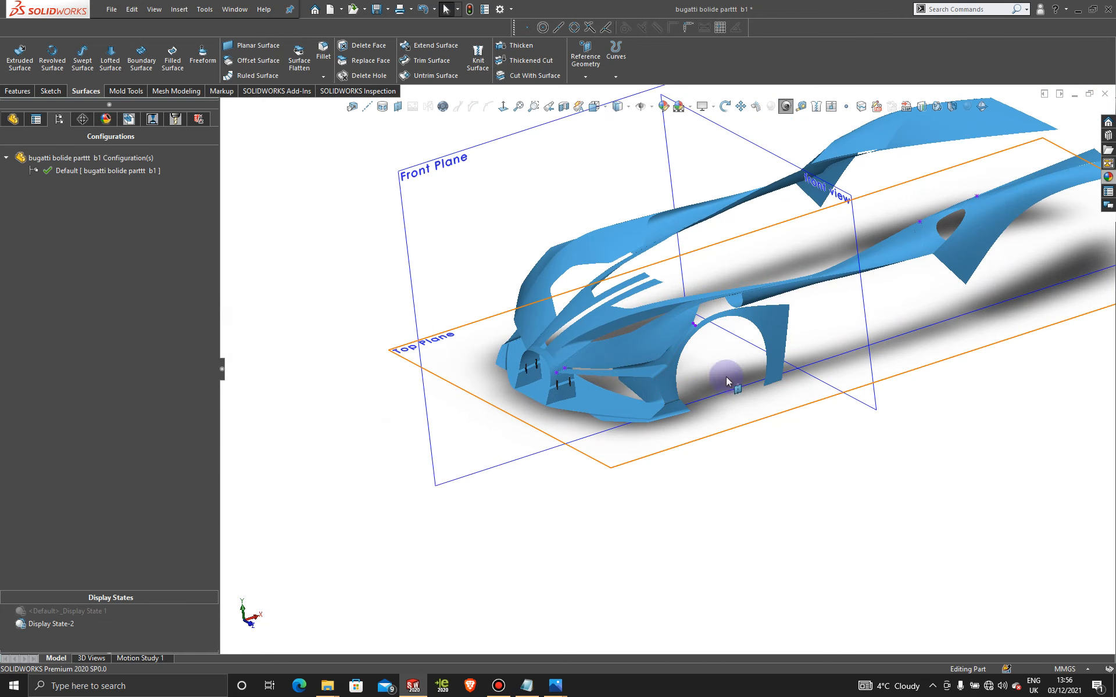
# Step: Reactivate the default display state and start a sketch on the Front Plane, viewed face-on at the front wheel
pyautogui.click(493, 182)
pyautogui.click(262, 181)
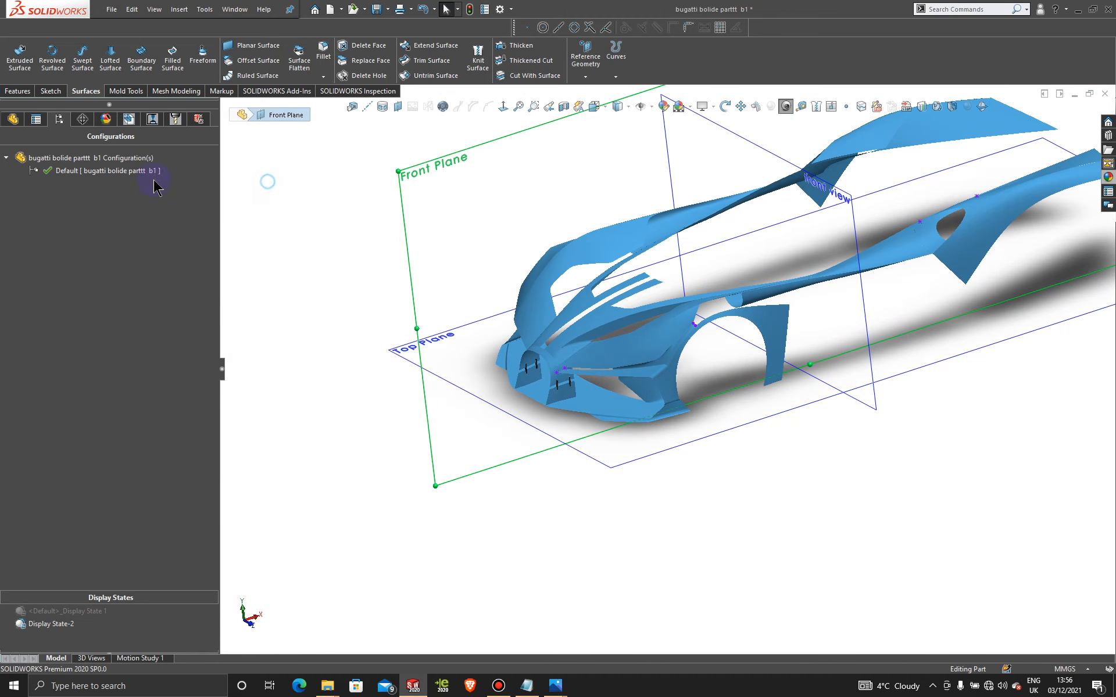
pyautogui.doubleClick(93, 612)
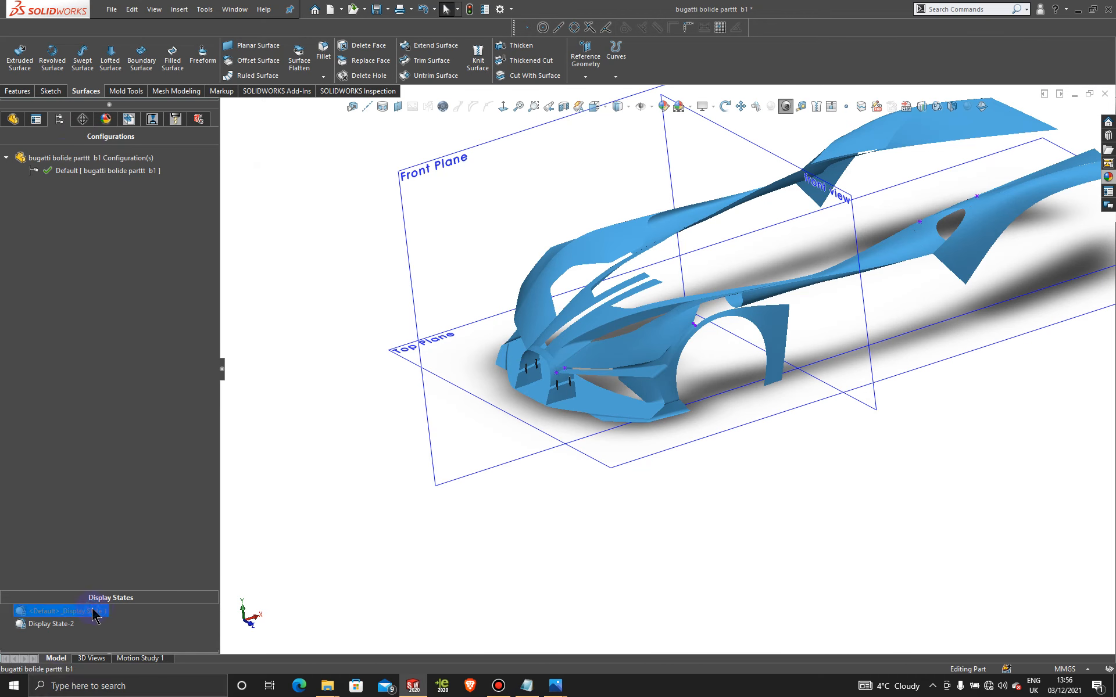
pyautogui.click(442, 251)
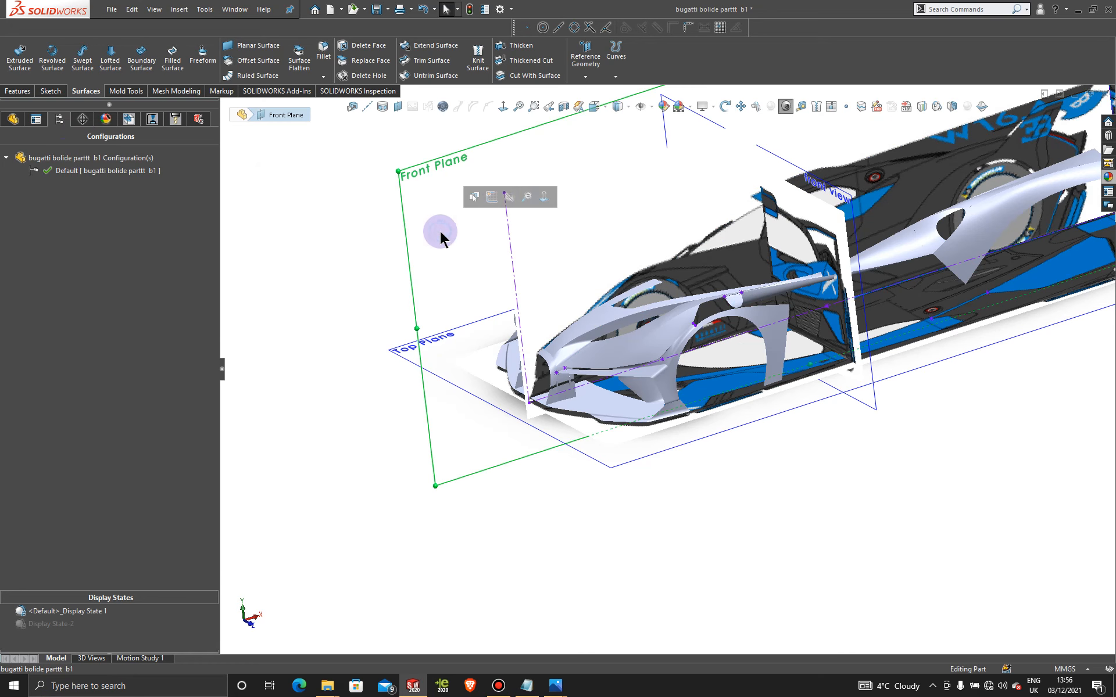
pyautogui.click(492, 196)
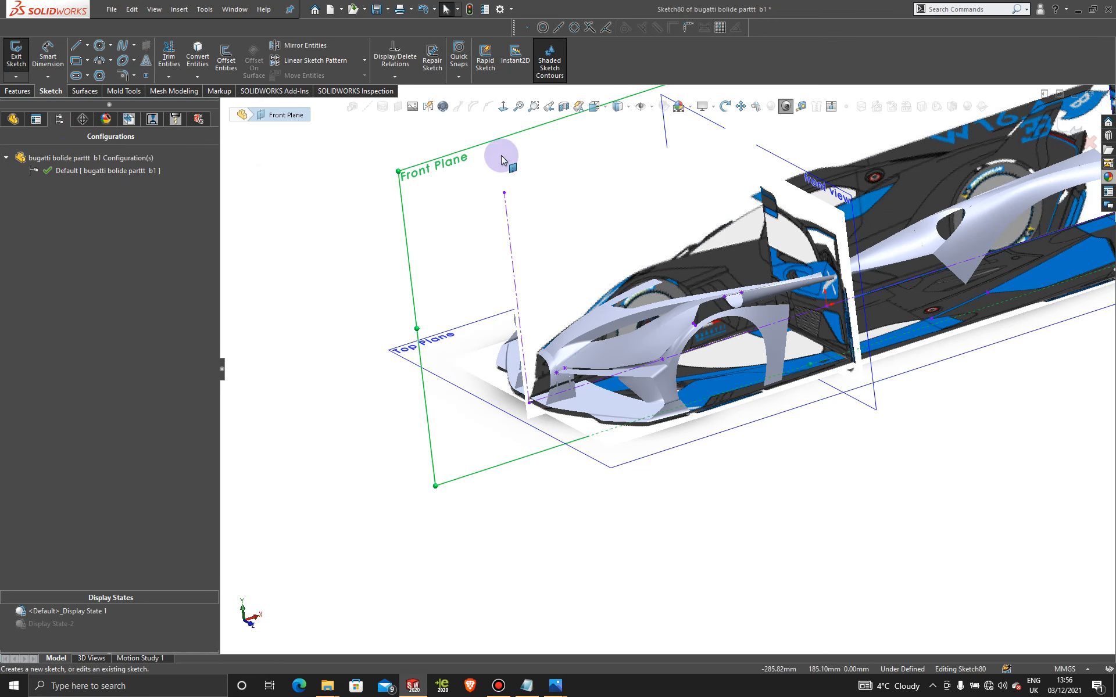
pyautogui.click(503, 106)
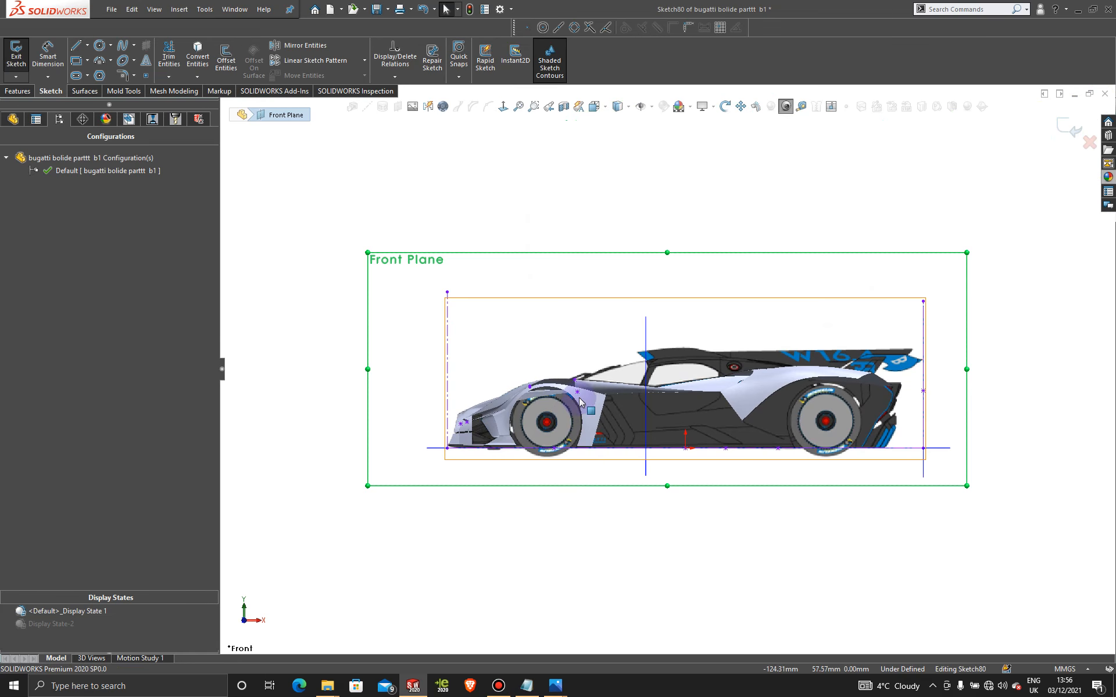
pyautogui.scroll(-3, 584, 400)
pyautogui.scroll(-1, 587, 401)
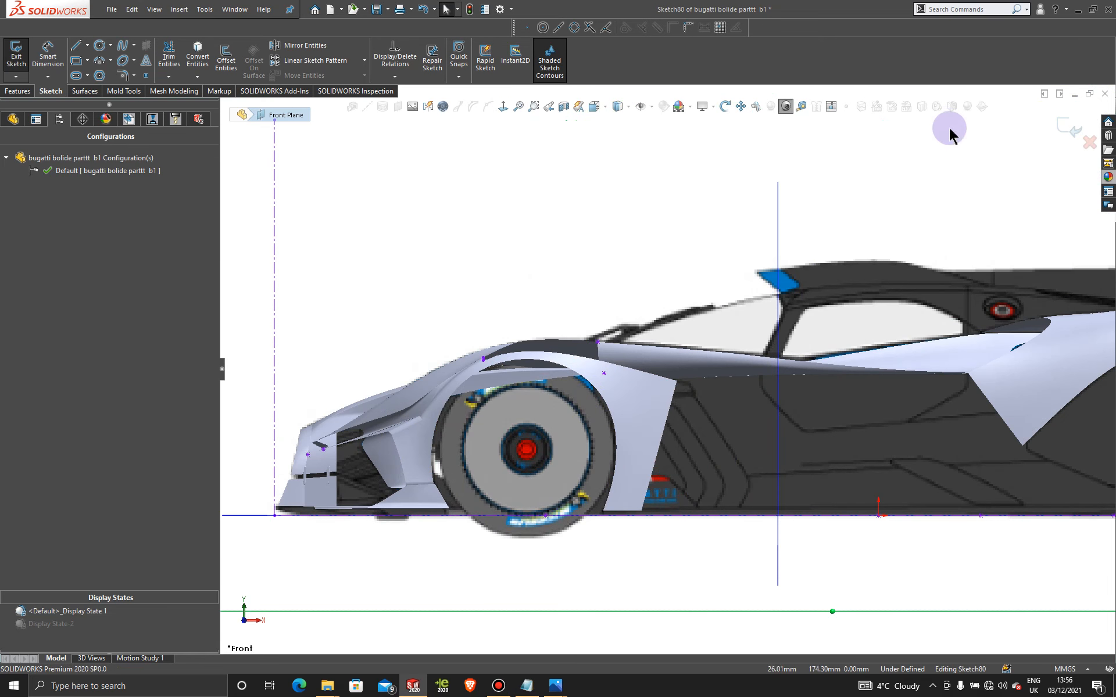
# Step: Apply a blue glass appearance to the front wheel-arch surface only
pyautogui.click(1108, 177)
pyautogui.moveTo(1046, 332); pyautogui.dragTo(663, 410)
pyautogui.click(663, 405)
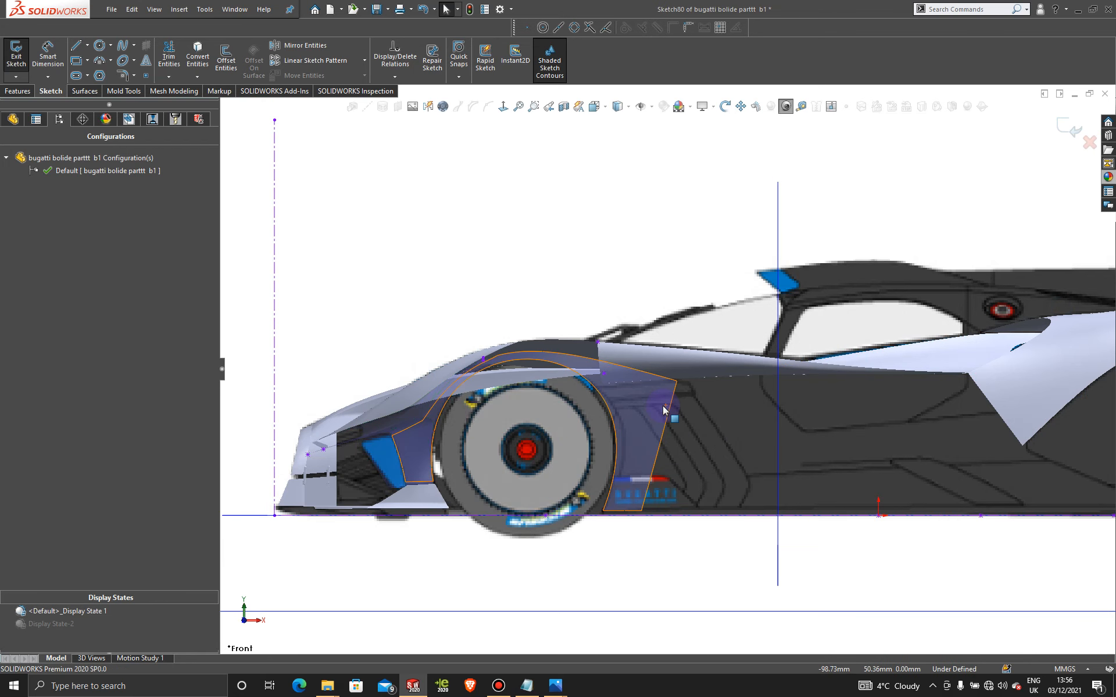
pyautogui.scroll(-2, 663, 501)
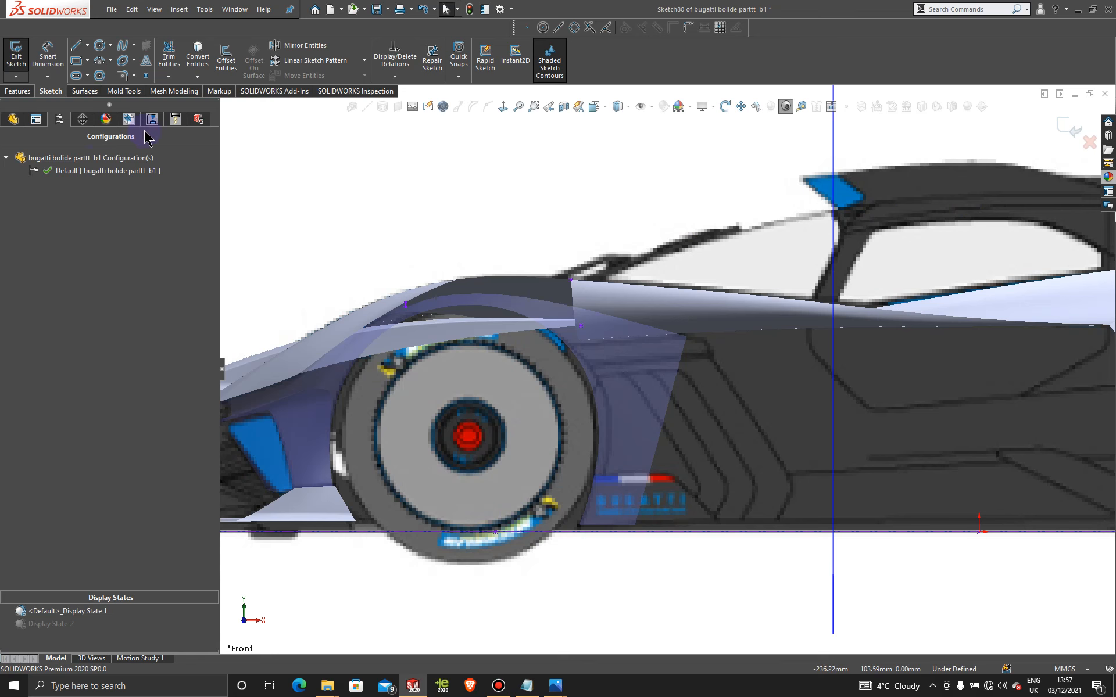
# Step: Remove the blue glass appearance from the wheel-arch surface
pyautogui.click(108, 121)
pyautogui.rightClick(50, 189)
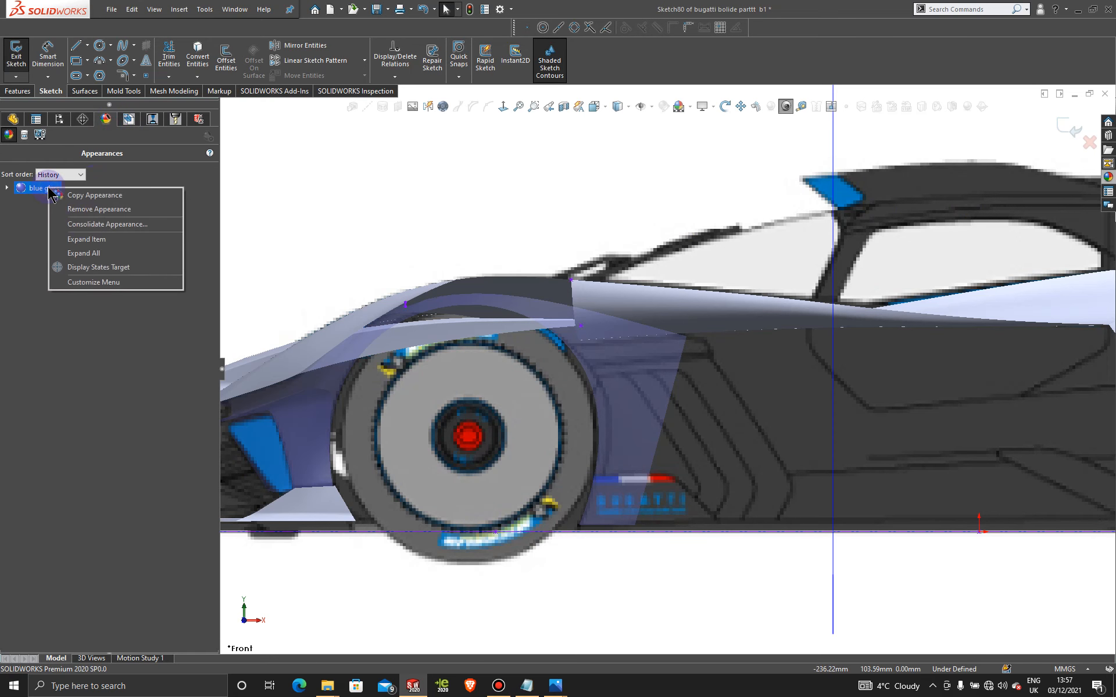
pyautogui.click(84, 211)
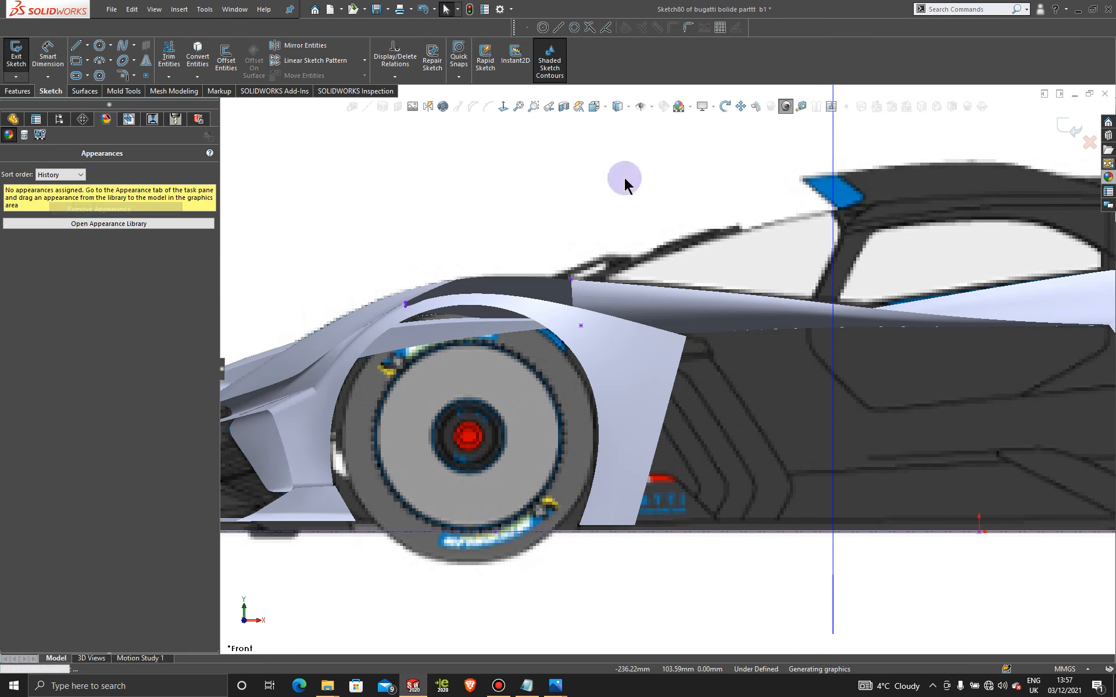
# Step: Apply the blue glass appearance to the whole part so the side reference image can be traced behind the front wheel
pyautogui.click(1107, 178)
pyautogui.moveTo(976, 317); pyautogui.dragTo(628, 374)
pyautogui.click(652, 374)
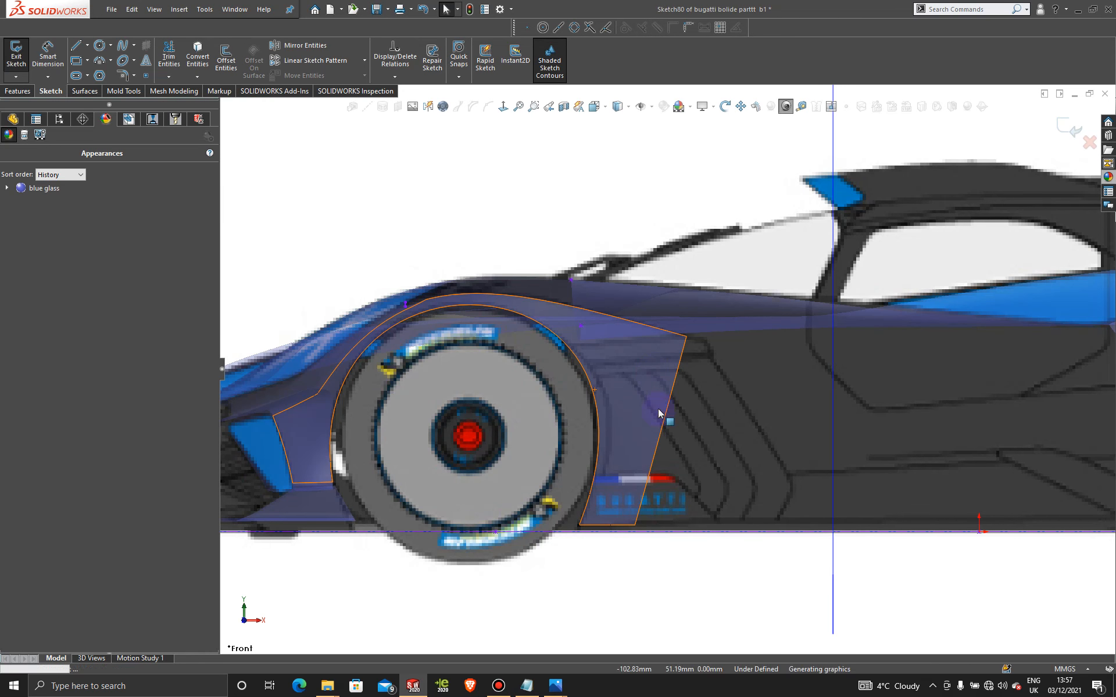
pyautogui.scroll(2, 668, 372)
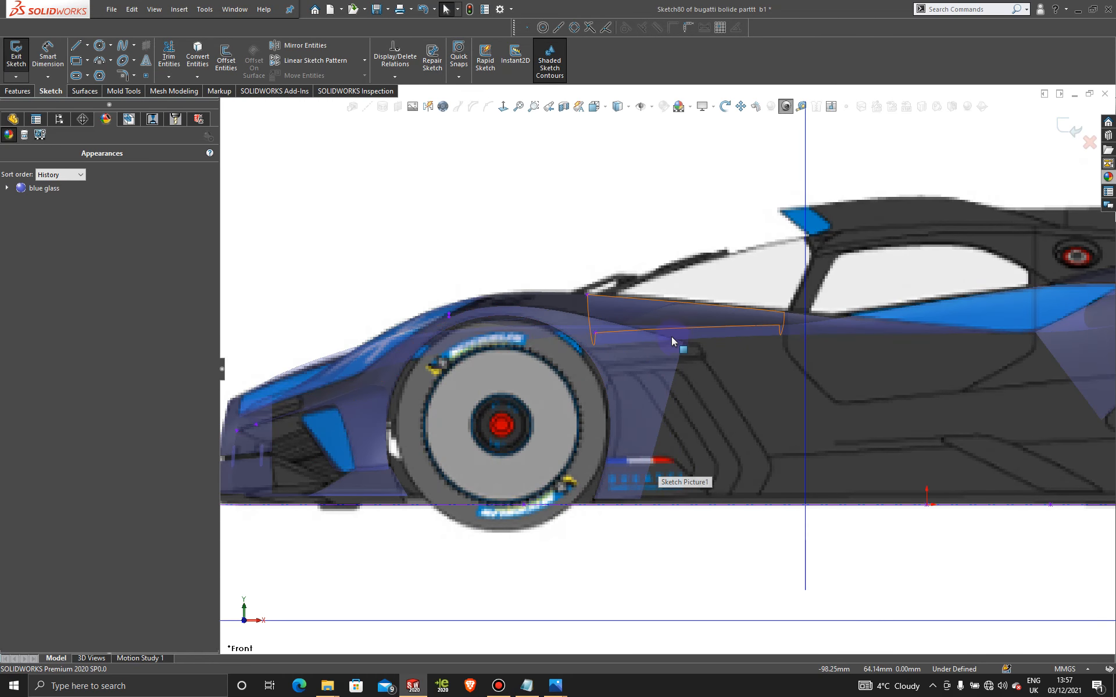
pyautogui.scroll(-1, 671, 337)
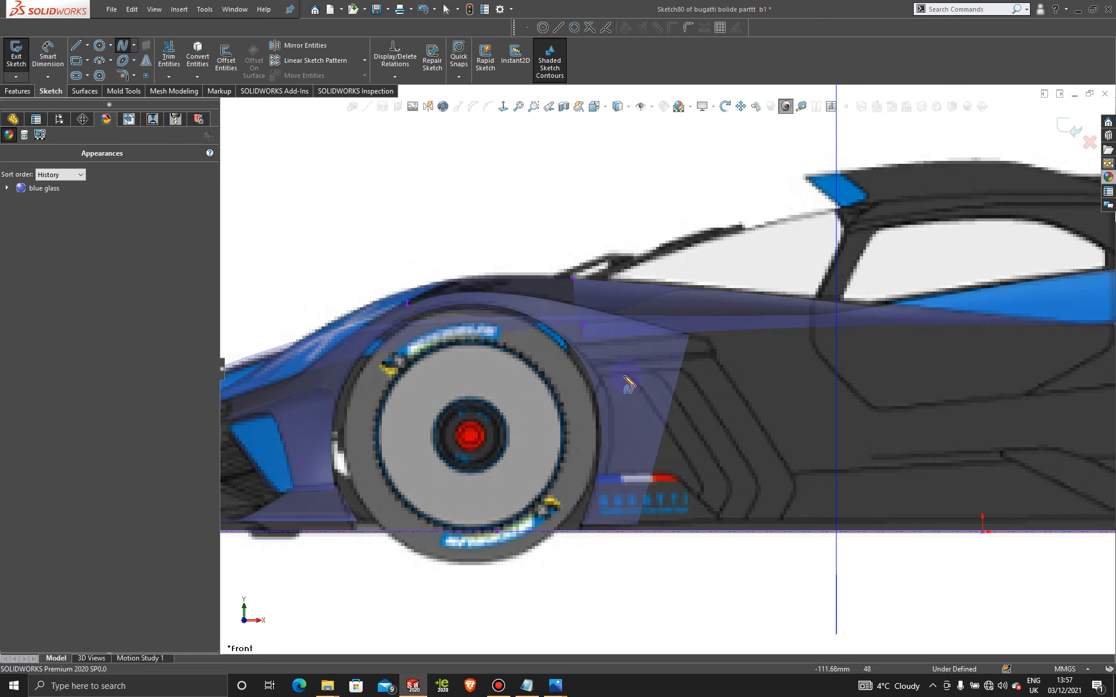
# Step: Sketch a two-point spline about 56 mm long behind the front wheel, ending on the wheel-arch surface's lower edge
pyautogui.click(580, 347)
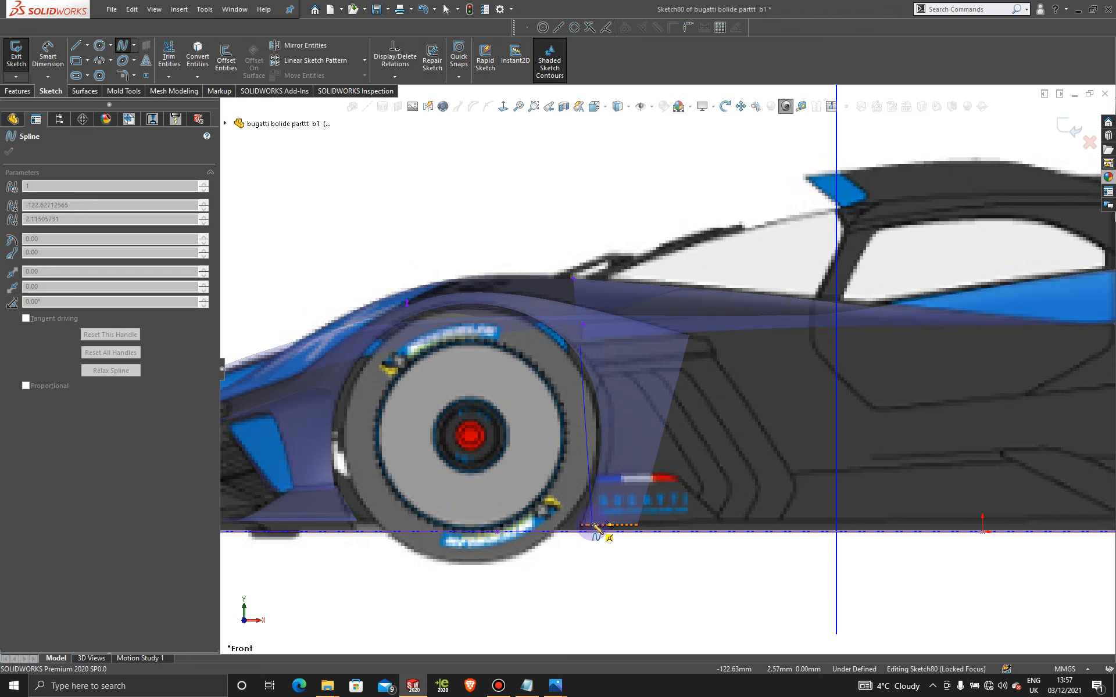
pyautogui.click(593, 524)
pyautogui.press('Escape')
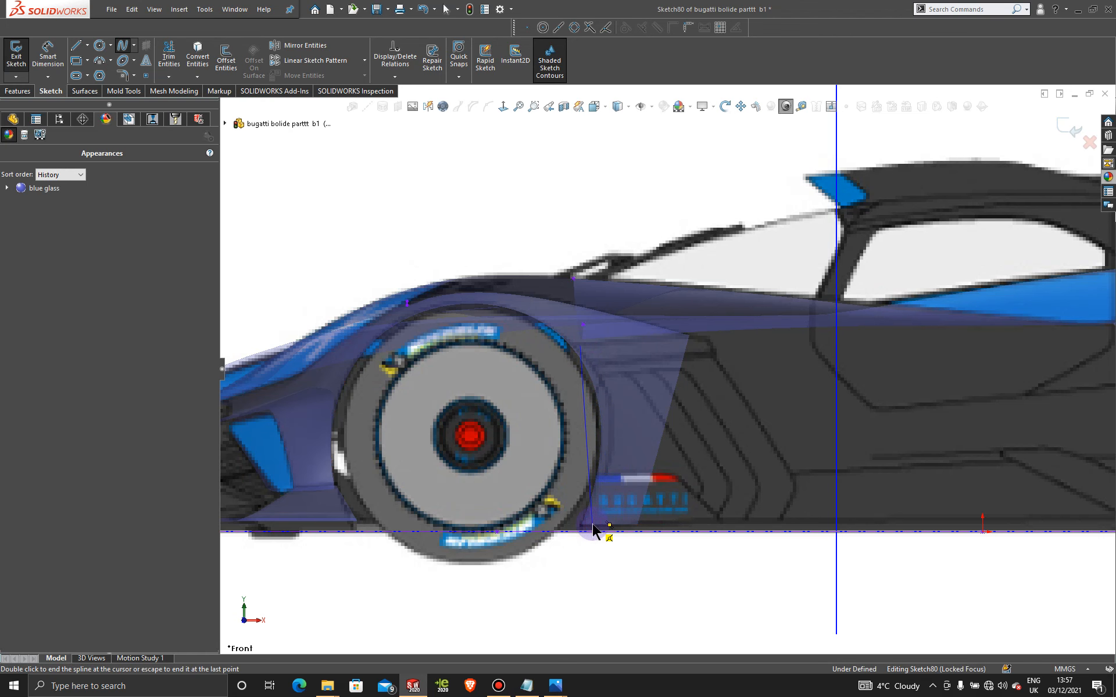
# Step: Bend the spline with its tangent handle to follow the rear curve of the wheel arch, and adjust its upper endpoint
pyautogui.click(583, 396)
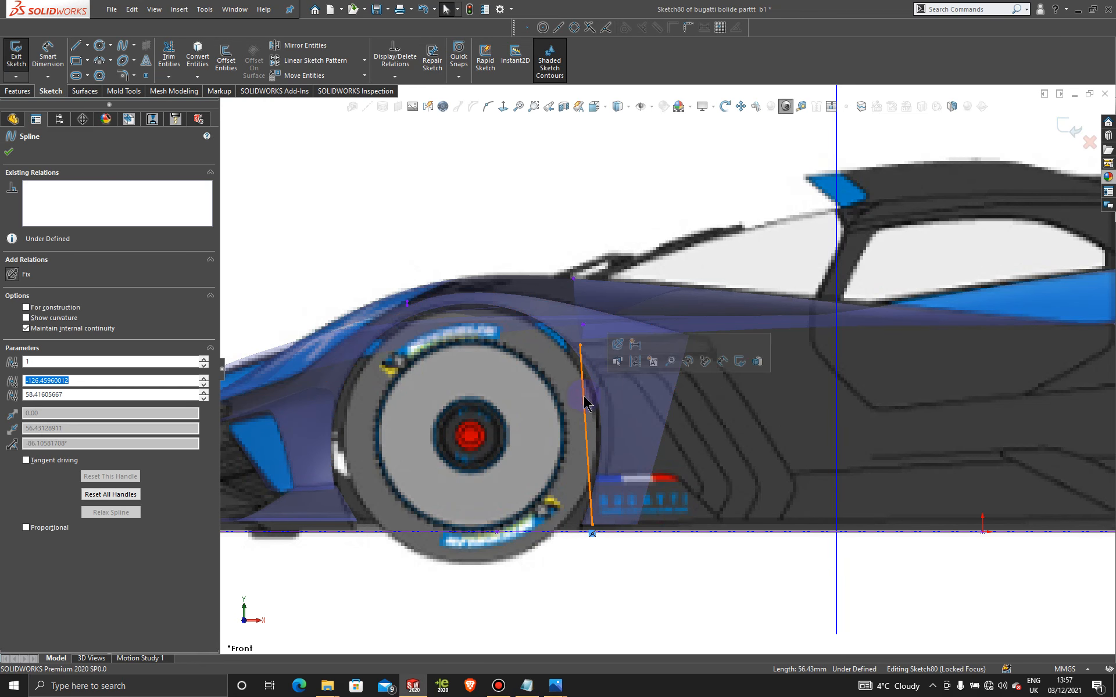
pyautogui.scroll(-4, 604, 461)
pyautogui.moveTo(564, 366); pyautogui.dragTo(644, 329)
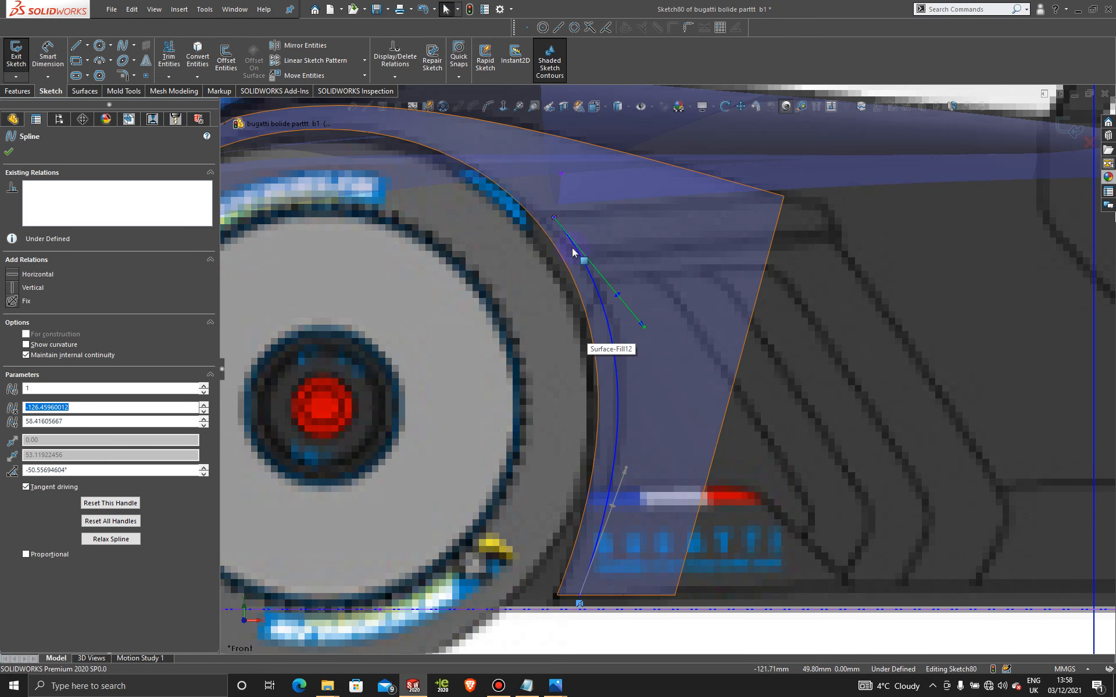
pyautogui.moveTo(562, 219); pyautogui.dragTo(561, 218)
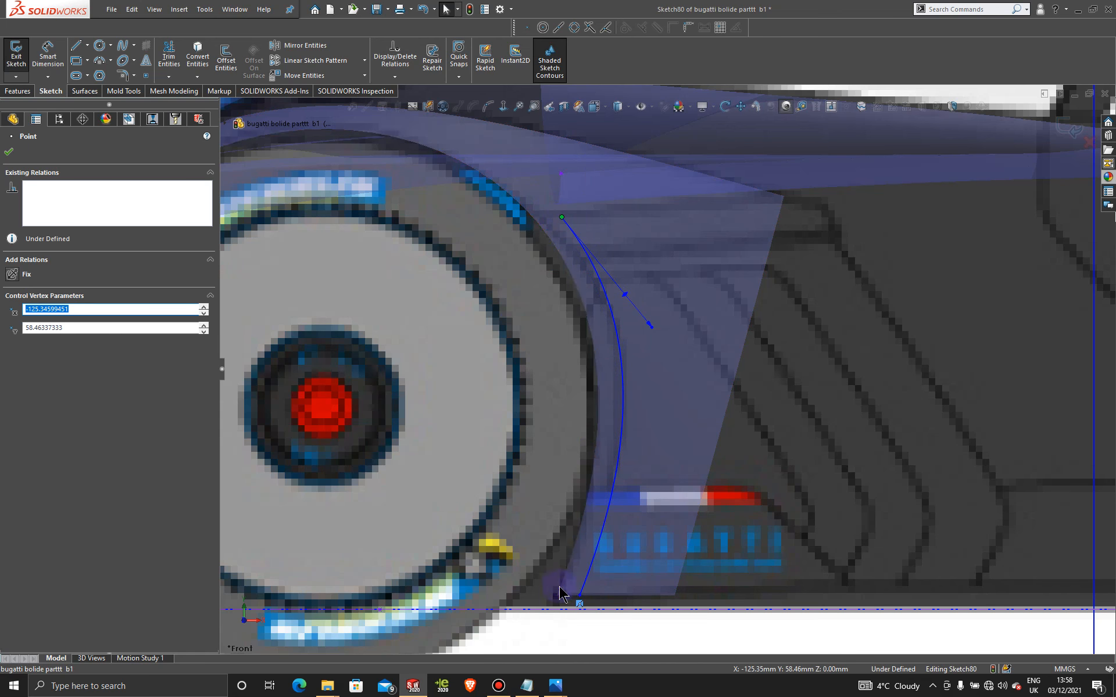
# Step: Close the profile with three lines from the spline's upper end through the surface's rear upper corner and a point below ground to its lower end
pyautogui.scroll(2, 710, 250)
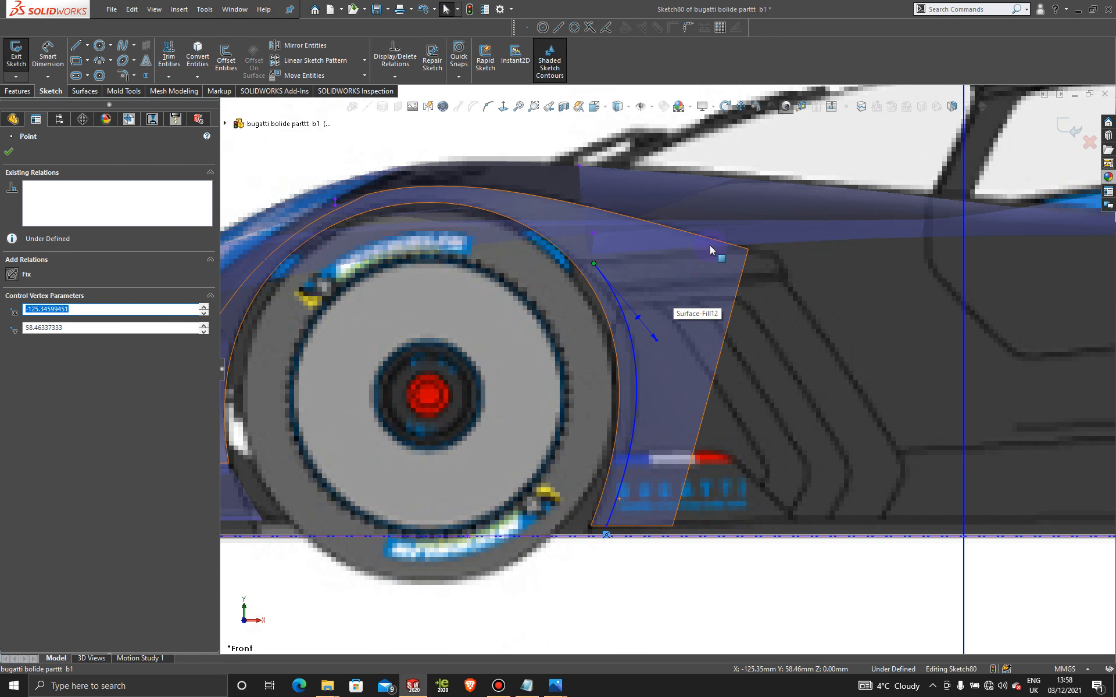
pyautogui.click(75, 45)
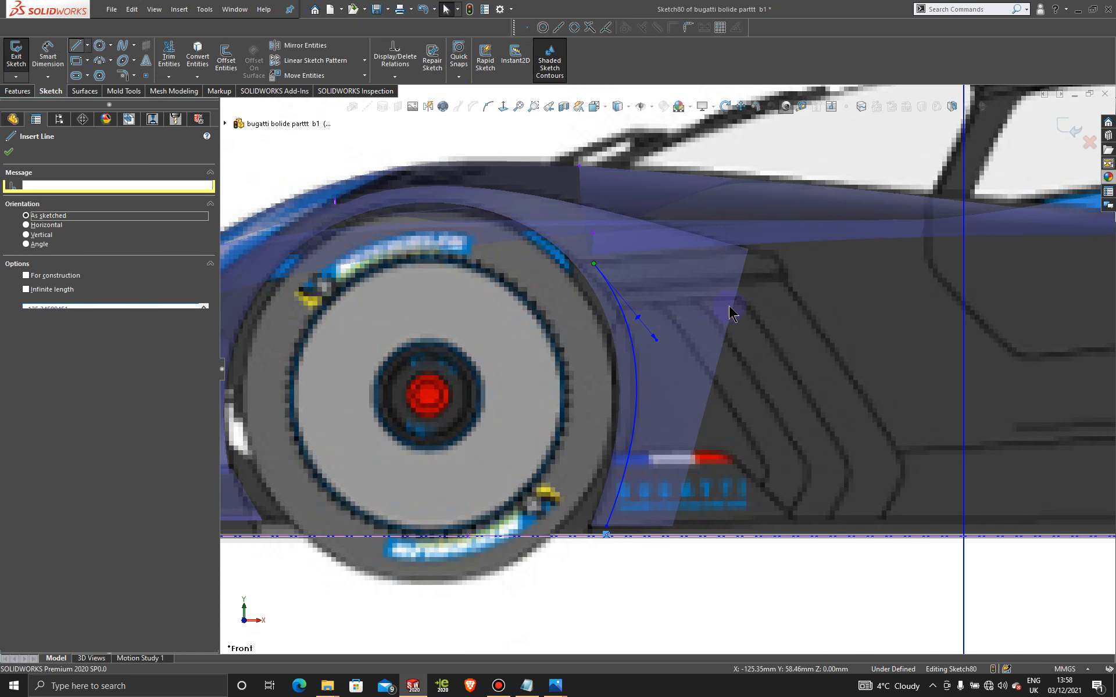
pyautogui.click(594, 265)
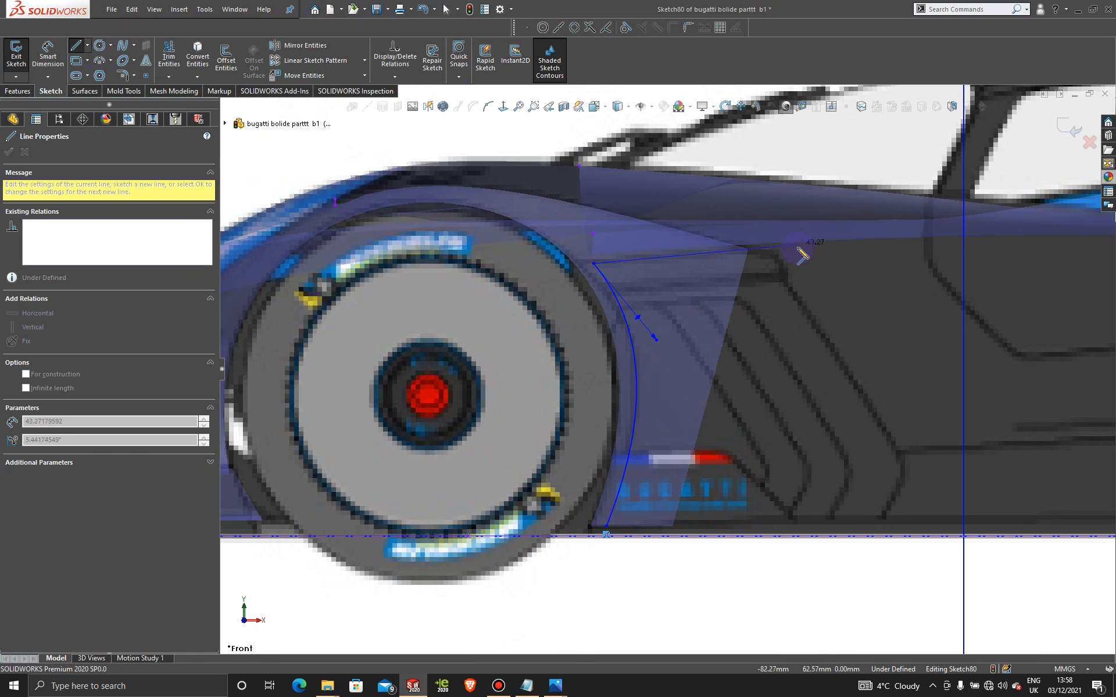
pyautogui.click(748, 249)
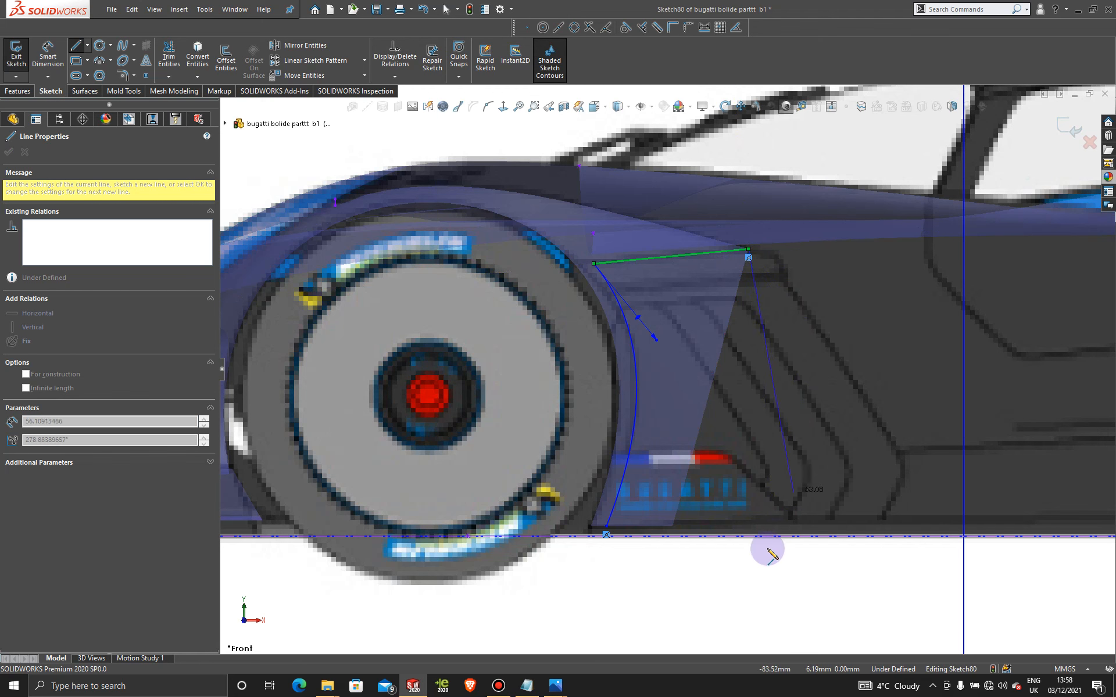
pyautogui.click(719, 588)
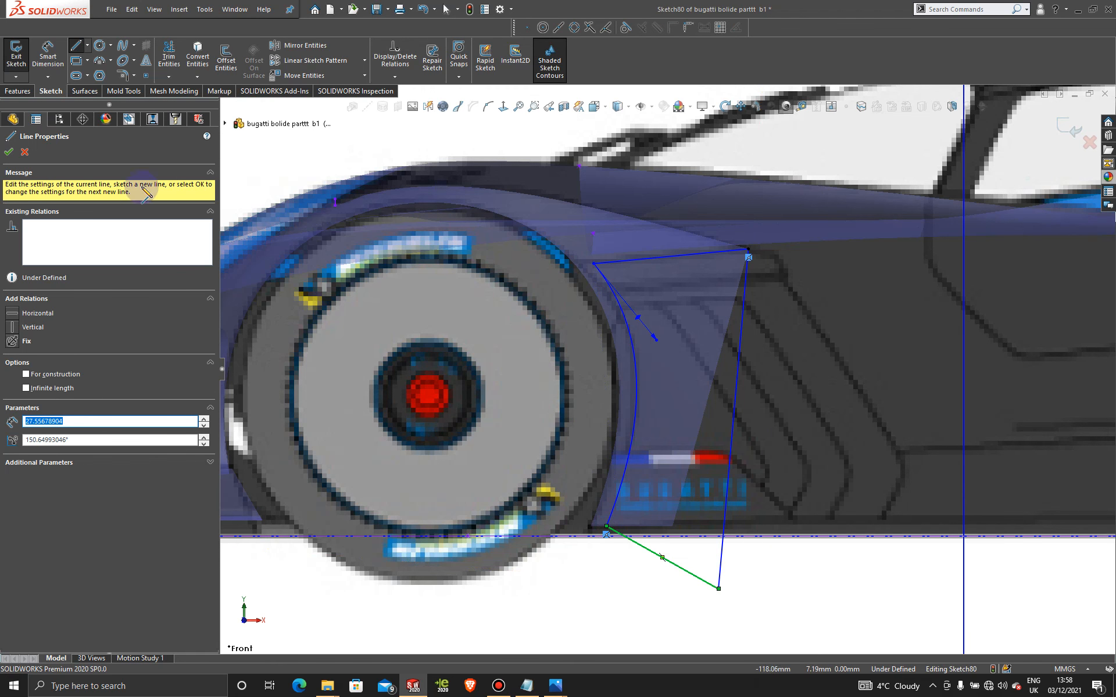
pyautogui.click(9, 153)
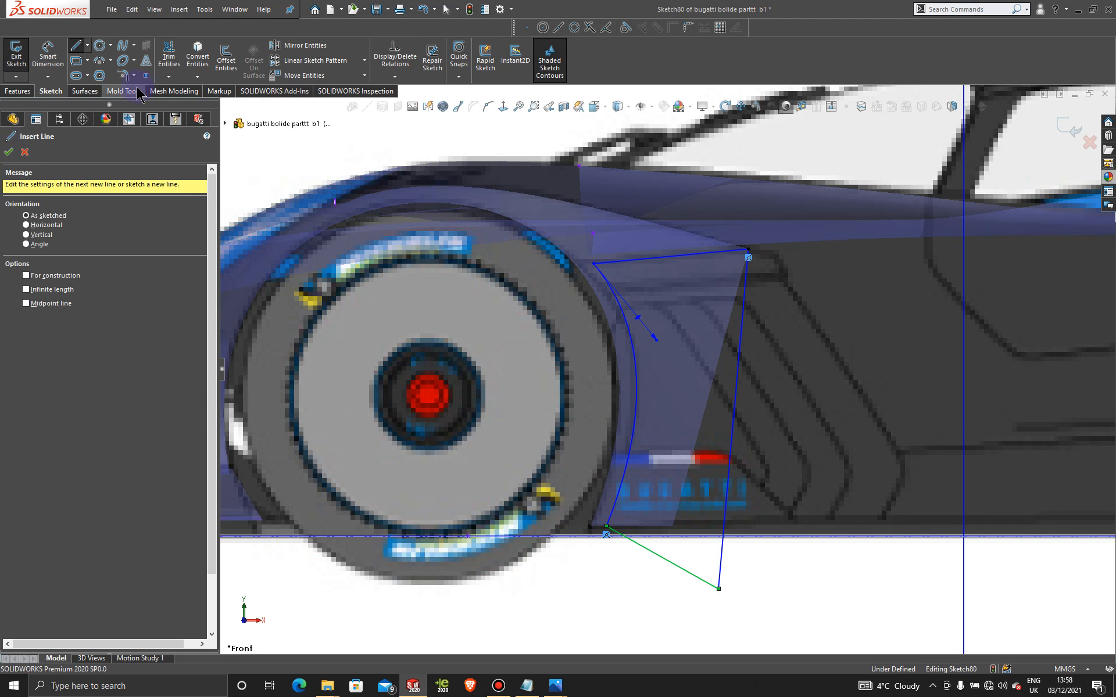
# Step: Trim the wheel-arch surface with the closed sketch, removing the panel behind the spline and keeping the narrow arch band
pyautogui.click(84, 91)
pyautogui.click(431, 60)
pyautogui.click(668, 349)
pyautogui.click(8, 152)
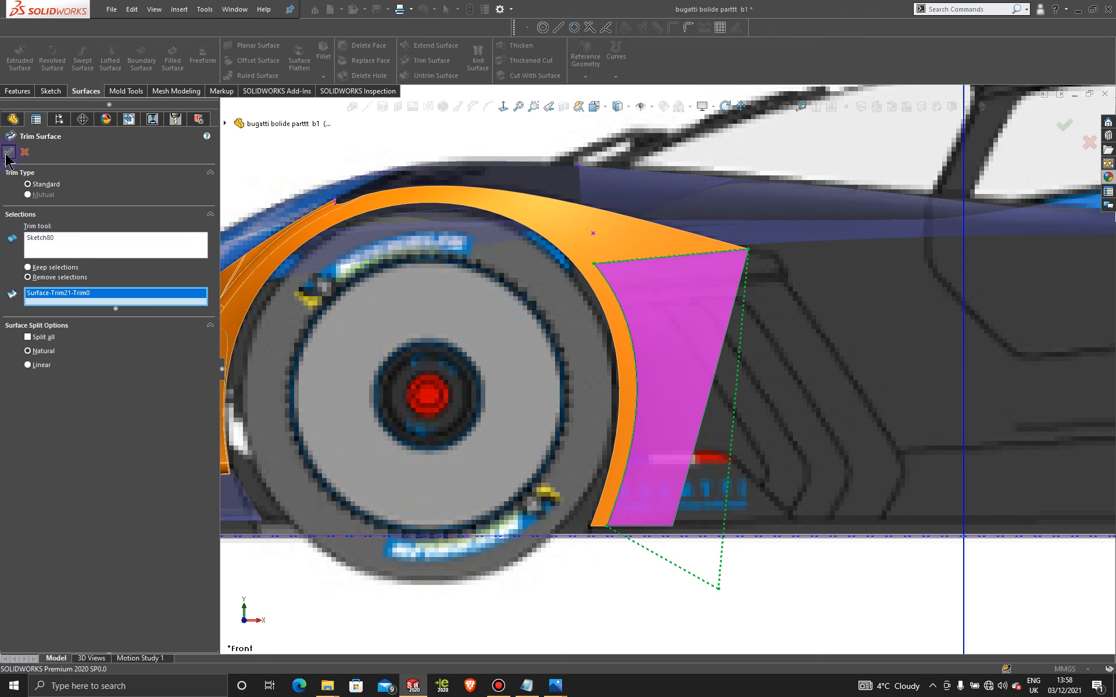
# Step: Activate Display State-2 for the part
pyautogui.scroll(-5, 697, 377)
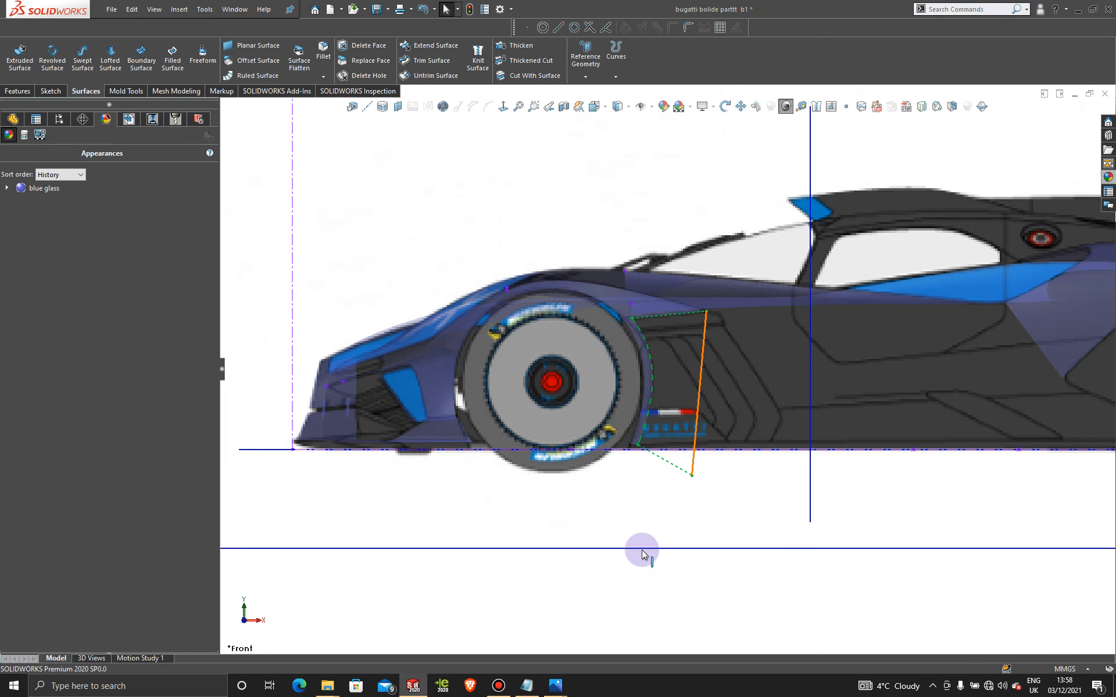
pyautogui.moveTo(639, 501); pyautogui.dragTo(668, 521, button='middle')
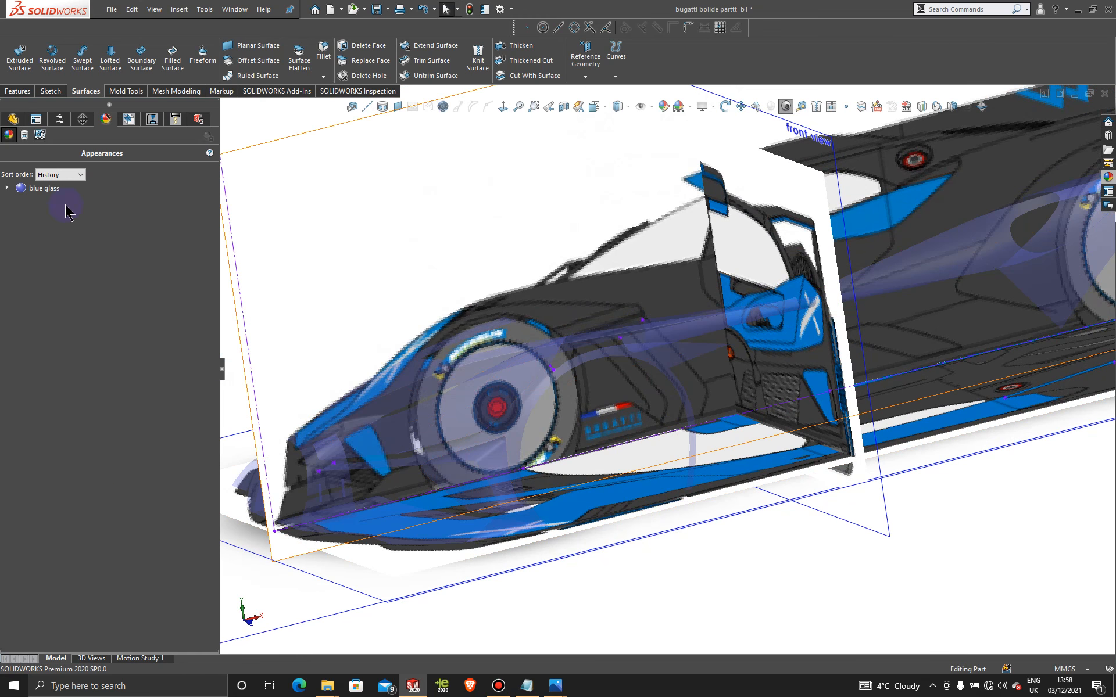
pyautogui.click(59, 119)
pyautogui.click(55, 626)
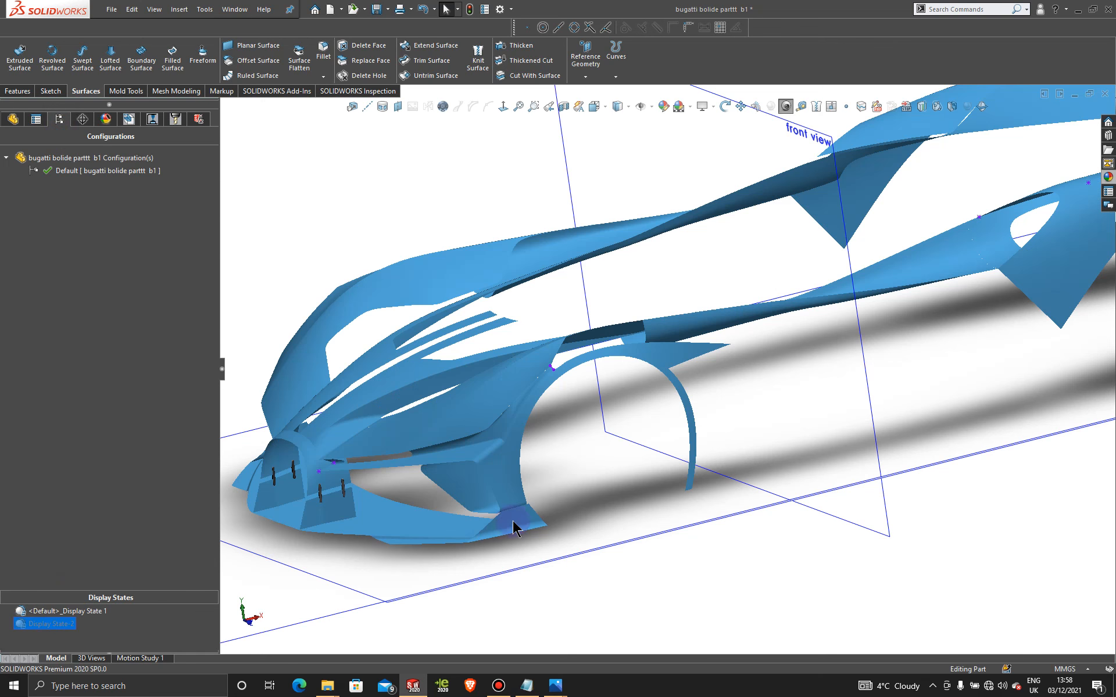
# Step: Mirror the trimmed front wheel-arch surface body about the Front Plane
pyautogui.moveTo(511, 523); pyautogui.dragTo(620, 513, button='middle')
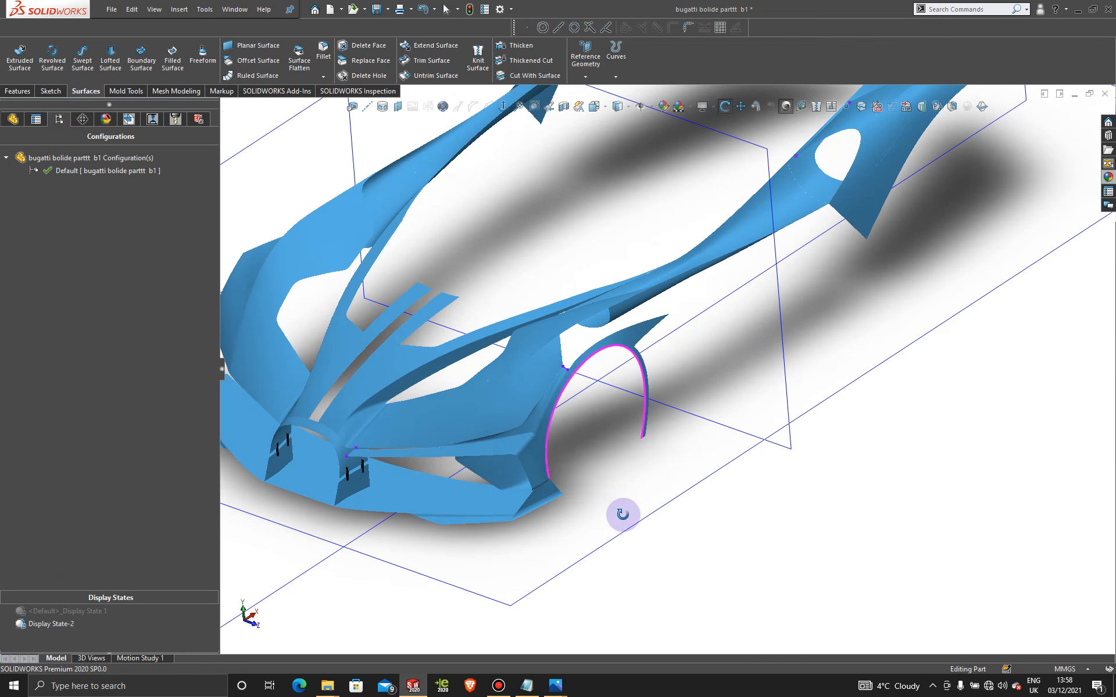
pyautogui.scroll(-2, 625, 409)
pyautogui.scroll(2, 626, 408)
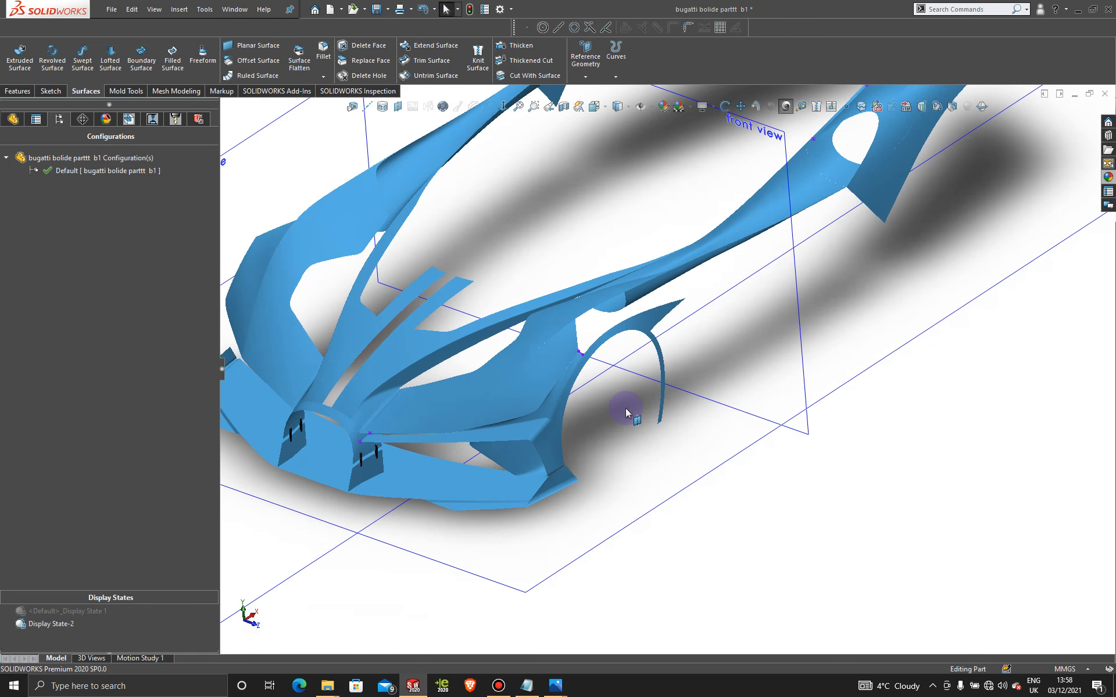
pyautogui.scroll(2, 625, 407)
pyautogui.scroll(-2, 412, 298)
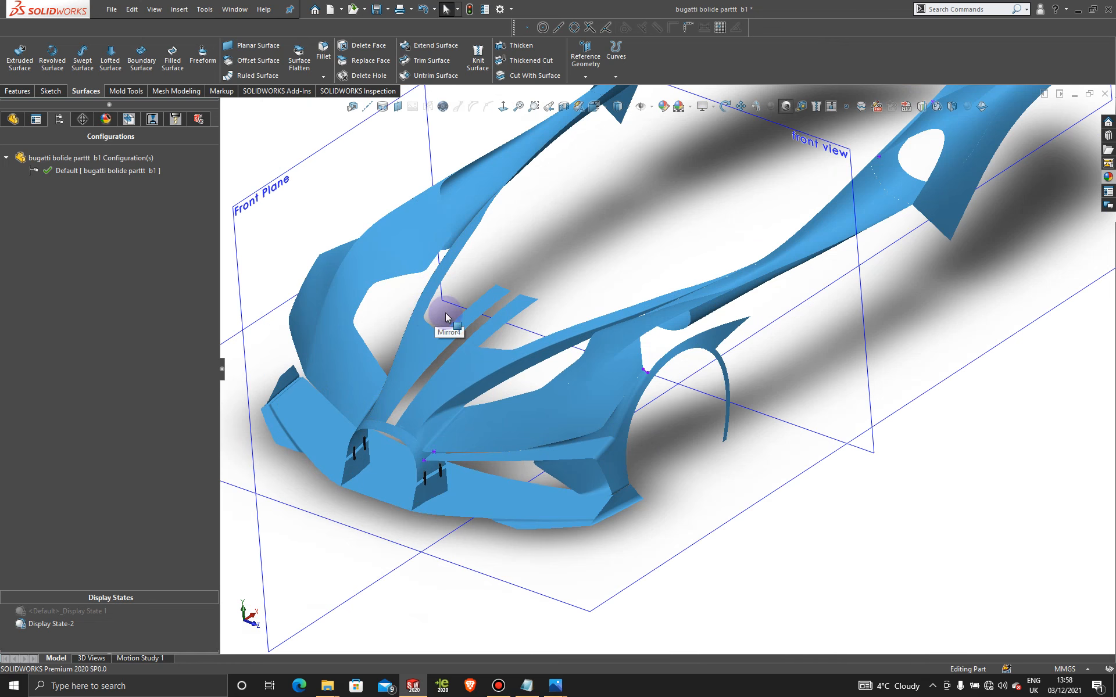
pyautogui.click(17, 91)
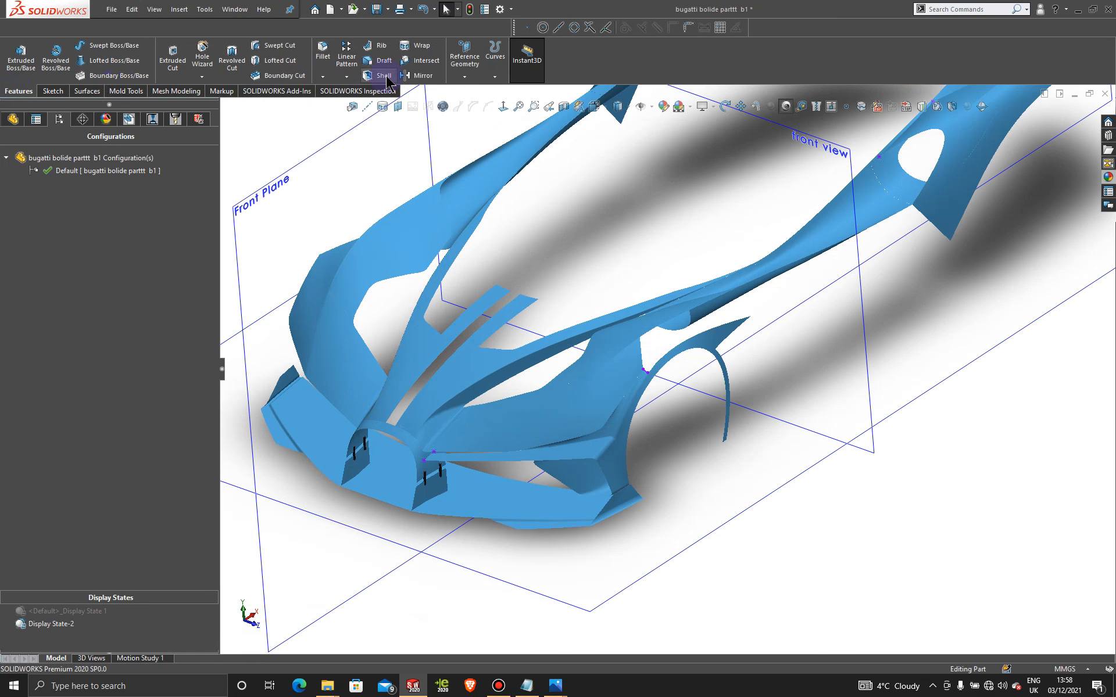
pyautogui.click(416, 82)
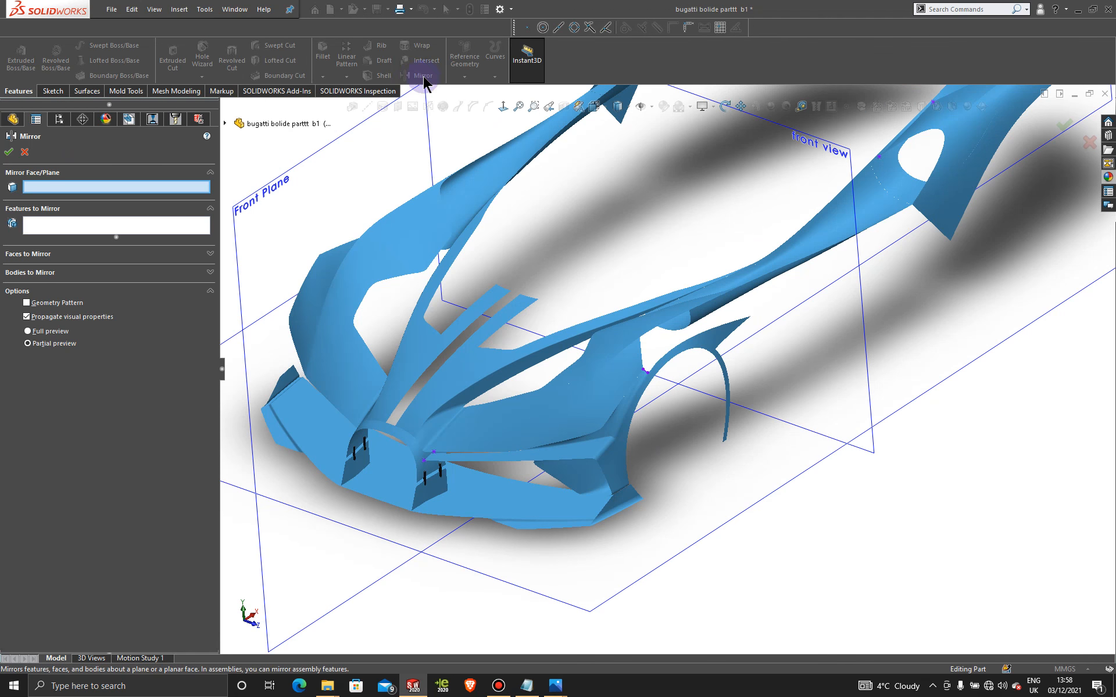
pyautogui.click(262, 194)
pyautogui.click(30, 272)
pyautogui.click(608, 461)
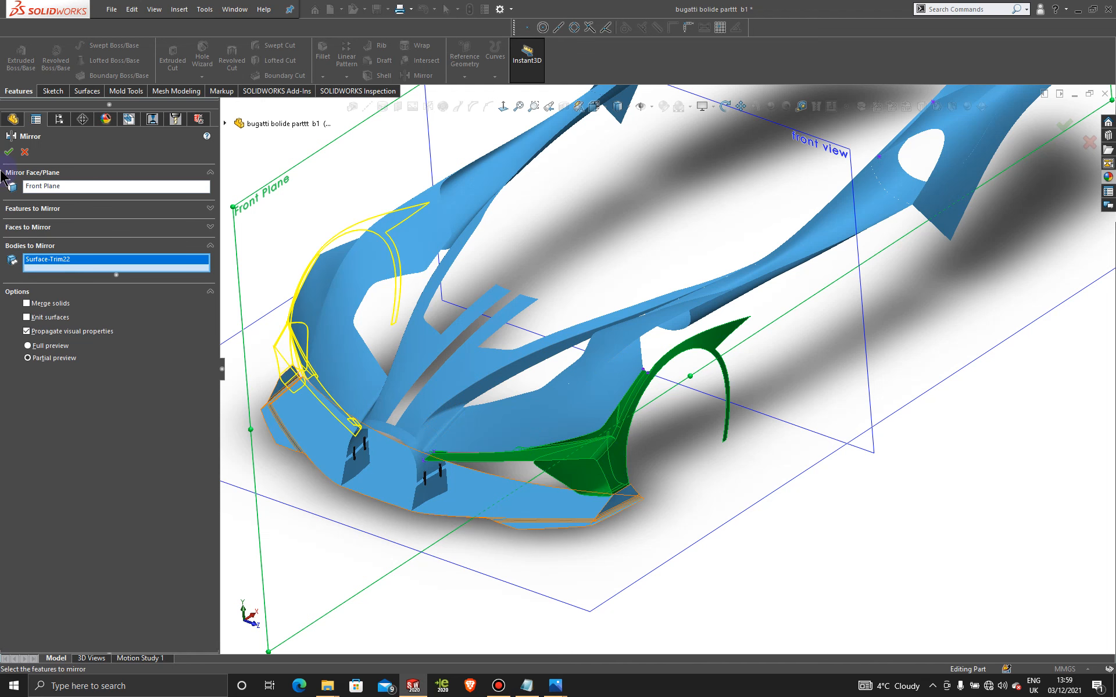
pyautogui.click(8, 154)
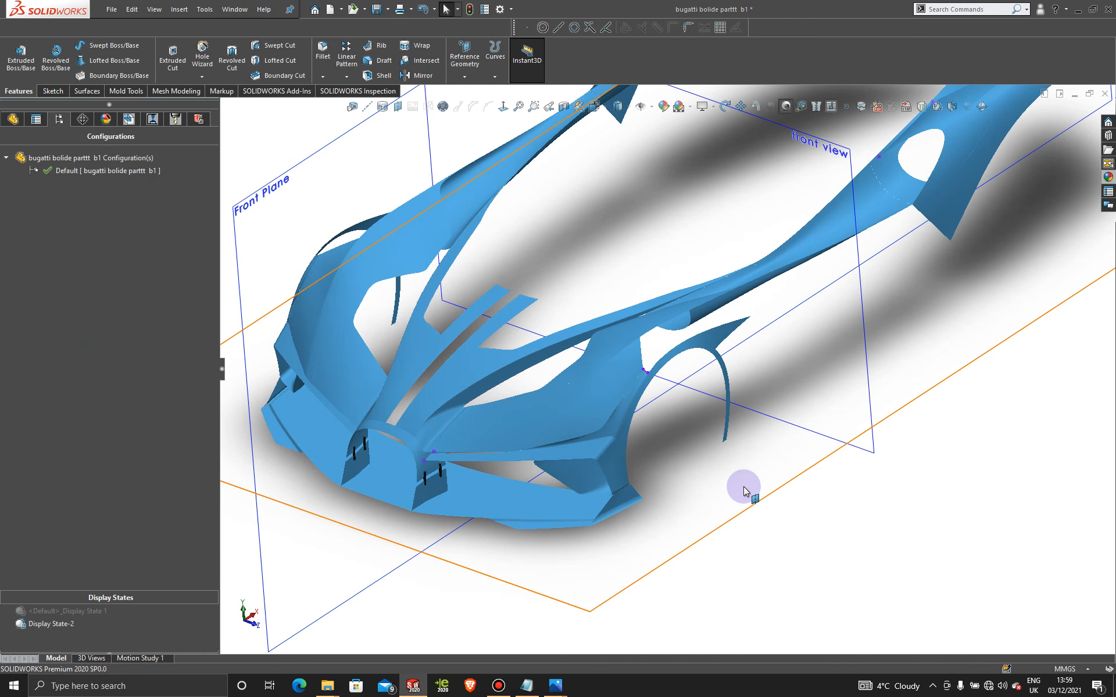
pyautogui.moveTo(742, 491)
pyautogui.mouseDown(button='middle')
pyautogui.moveTo(705, 490)
pyautogui.moveTo(713, 412)
pyautogui.moveTo(812, 429)
pyautogui.moveTo(741, 441)
pyautogui.moveTo(767, 434)
pyautogui.moveTo(810, 446)
pyautogui.moveTo(708, 419)
pyautogui.moveTo(707, 443)
pyautogui.moveTo(742, 485)
pyautogui.moveTo(704, 440)
pyautogui.moveTo(787, 418)
pyautogui.moveTo(807, 434)
pyautogui.moveTo(747, 406)
pyautogui.moveTo(713, 448)
pyautogui.moveTo(734, 486)
pyautogui.moveTo(750, 418)
pyautogui.moveTo(813, 434)
pyautogui.moveTo(825, 471)
pyautogui.moveTo(729, 441)
pyautogui.moveTo(721, 486)
pyautogui.moveTo(757, 490)
pyautogui.moveTo(705, 463)
pyautogui.moveTo(752, 498)
pyautogui.moveTo(712, 478)
pyautogui.moveTo(727, 490)
pyautogui.moveTo(767, 443)
pyautogui.moveTo(740, 471)
pyautogui.mouseUp(button='middle')
pyautogui.scroll(-5, 594, 357)
pyautogui.scroll(3, 768, 473)
pyautogui.press('Escape')
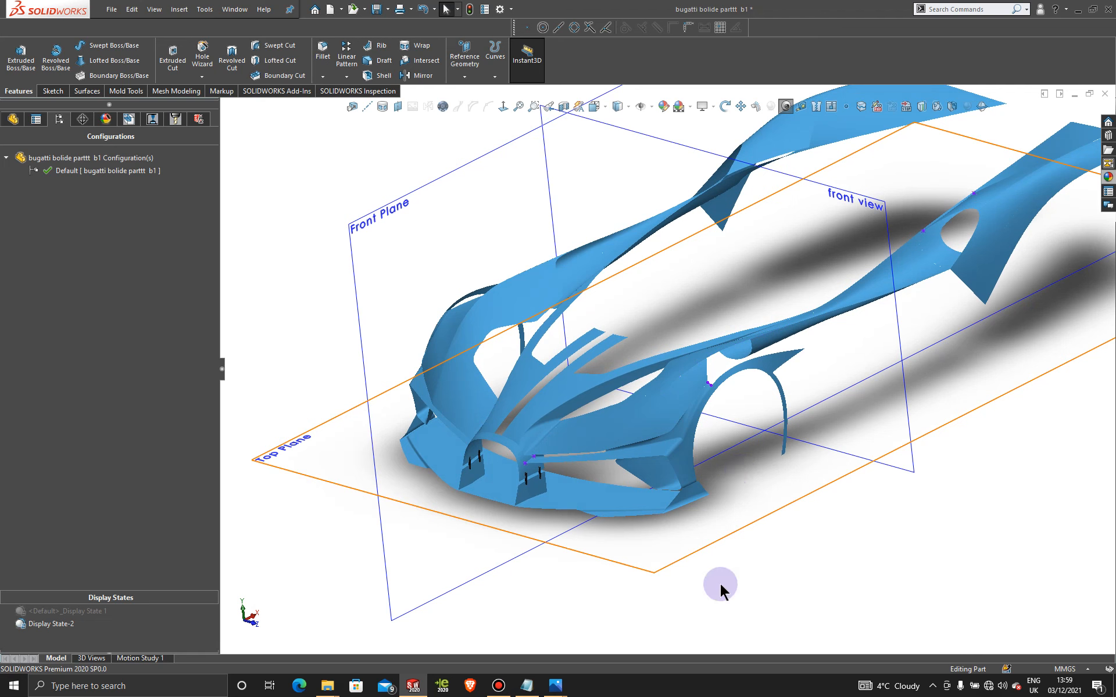
pyautogui.click(499, 686)
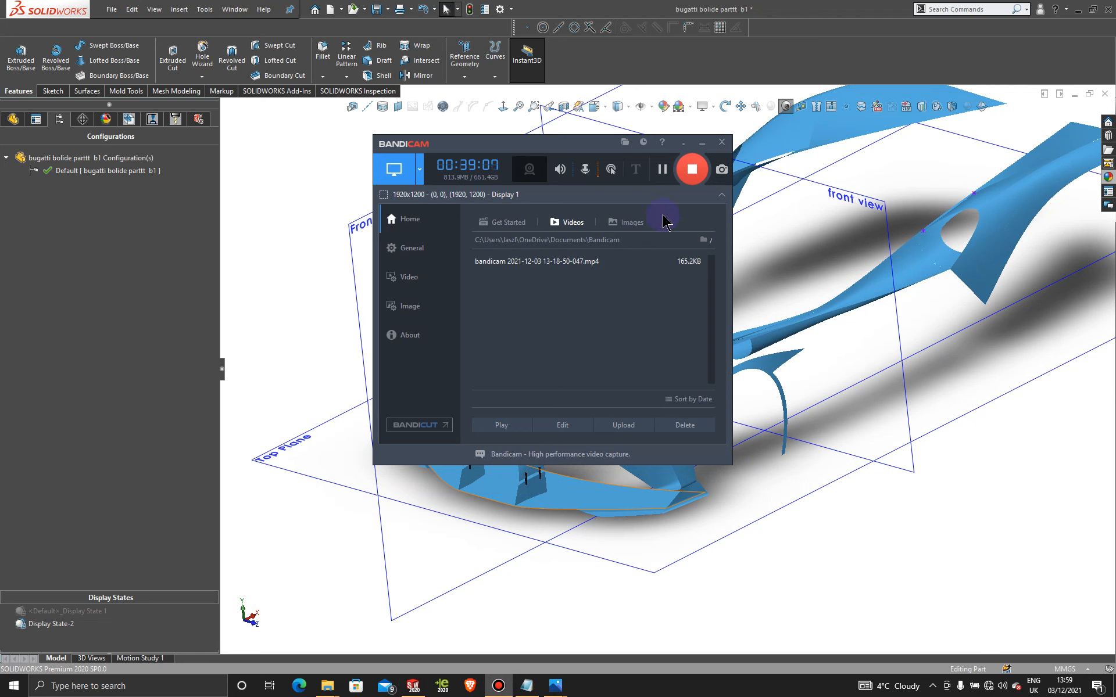